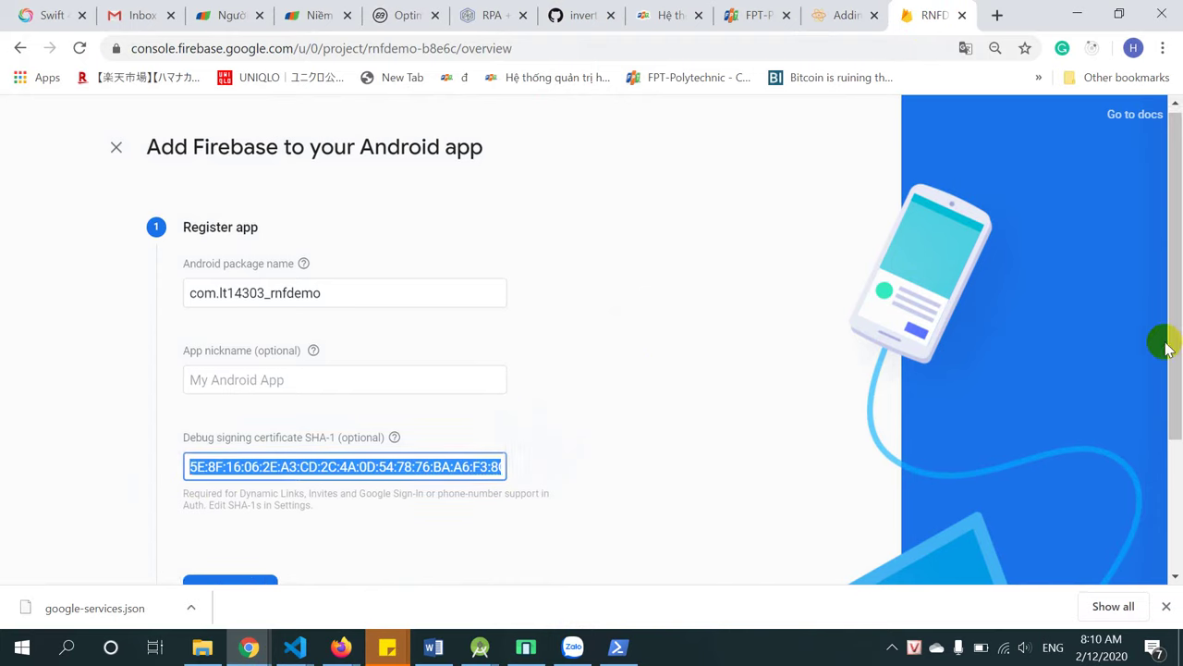
Register the Android app com.lt14303_rnfdemo with its SHA-1 and start downloading google-services.json.
scroll(1163, 343, "down", 2)
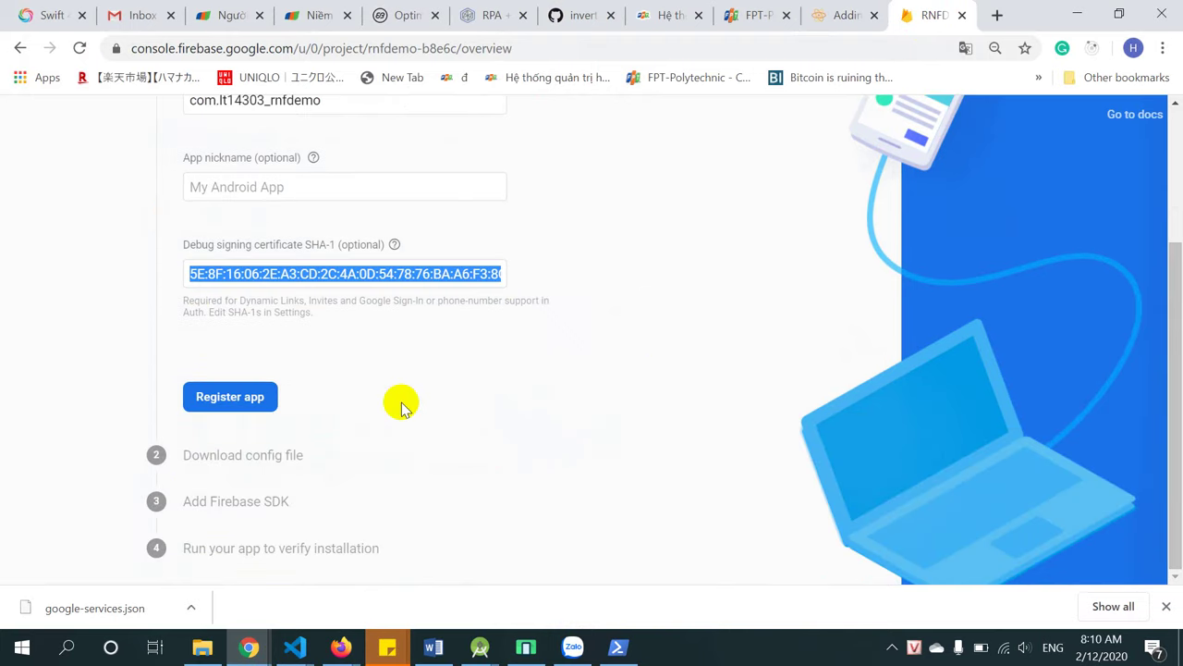
left_click(248, 405)
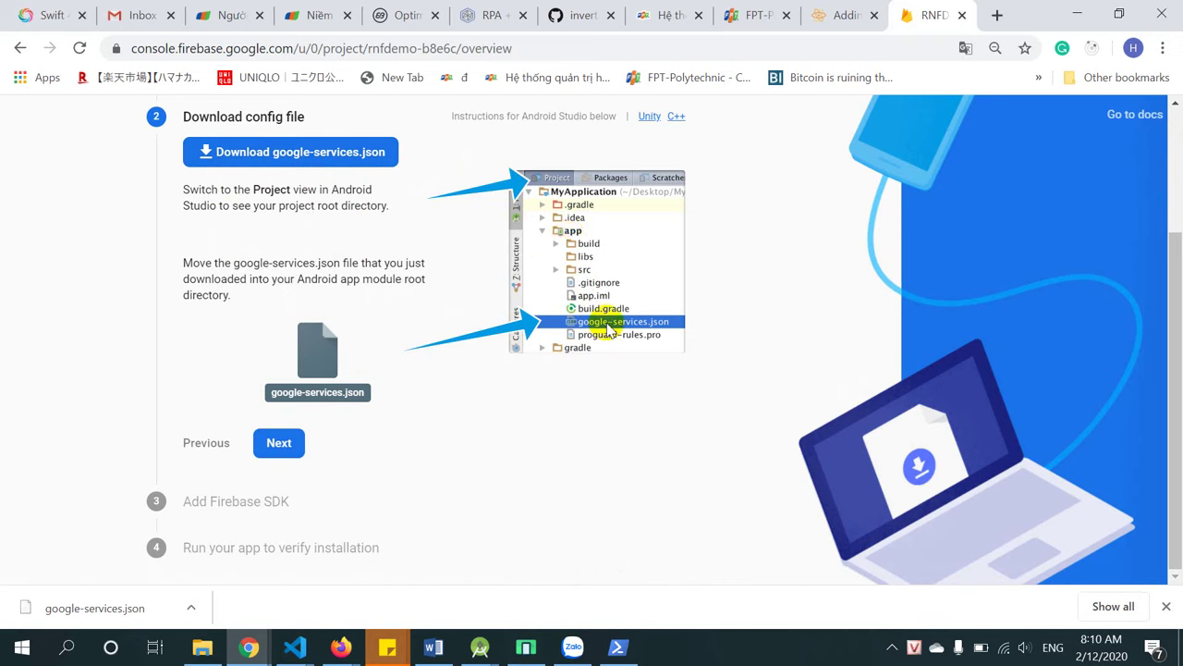
left_click(334, 161)
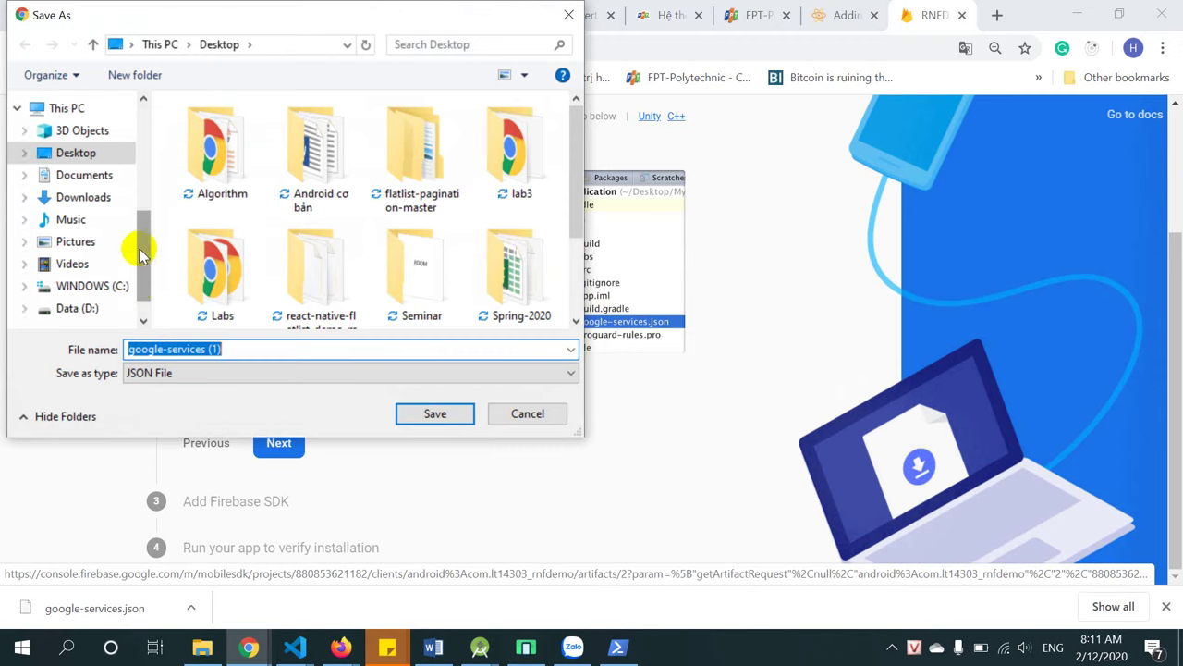
Save the config file as google-services in D:\ReactNative\LT14303_RNFDemo\android\app.
scroll(145, 245, "down", 1)
left_click(70, 278)
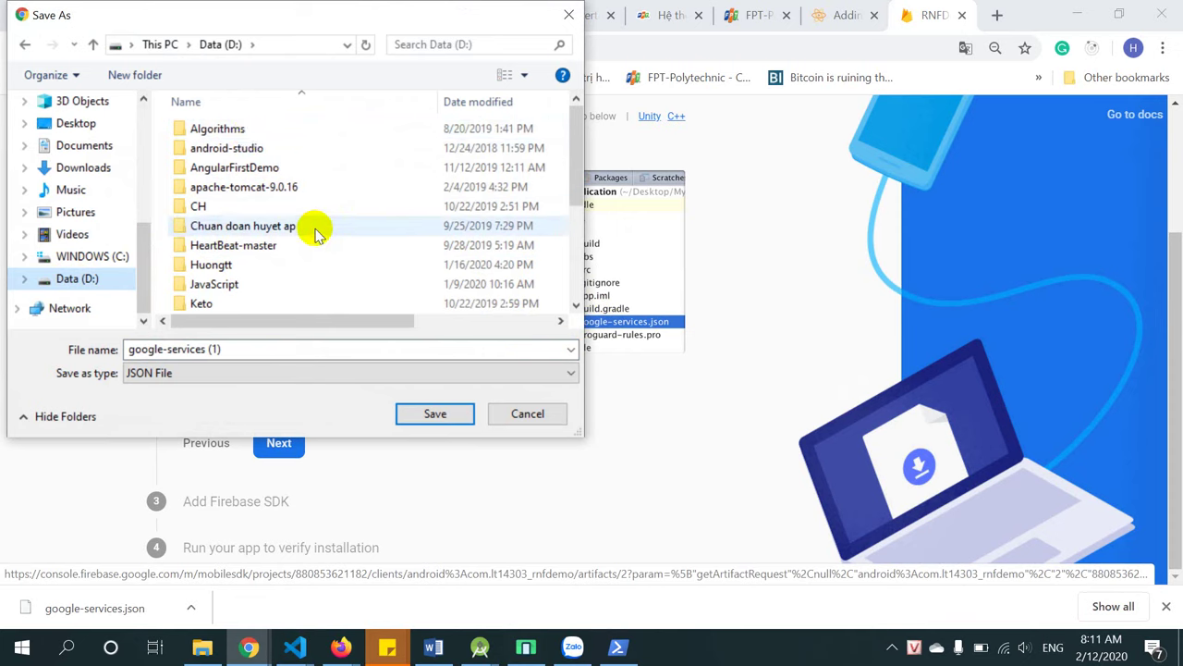
scroll(317, 230, "down", 2)
scroll(314, 234, "down", 2)
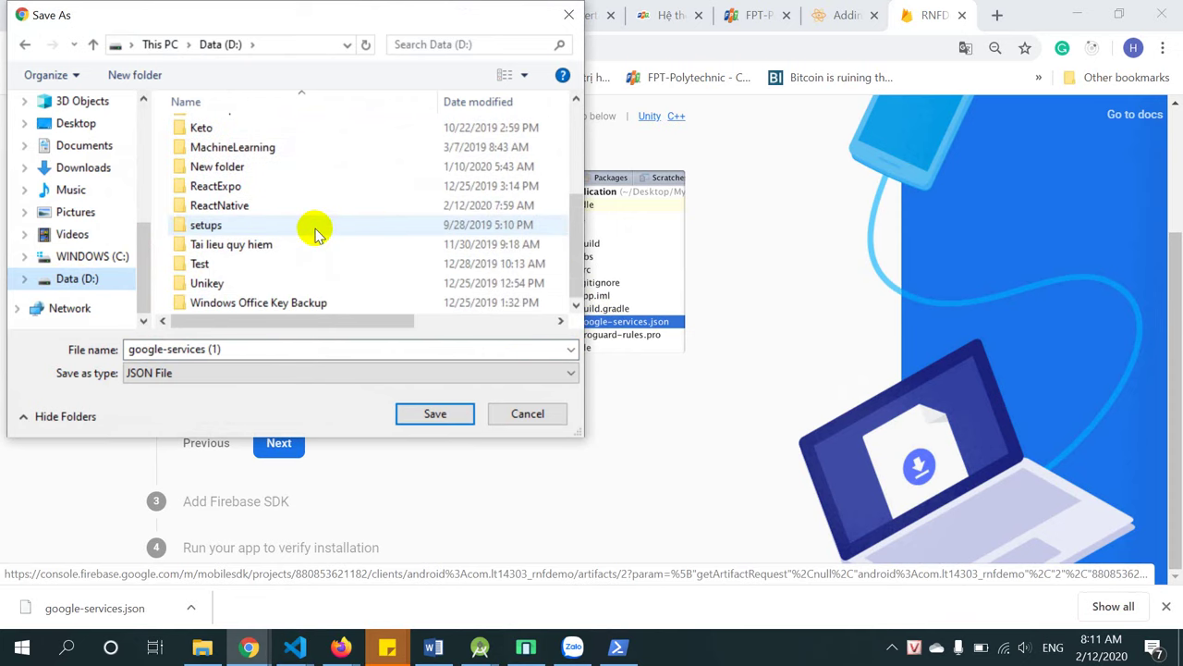
double_click(242, 350)
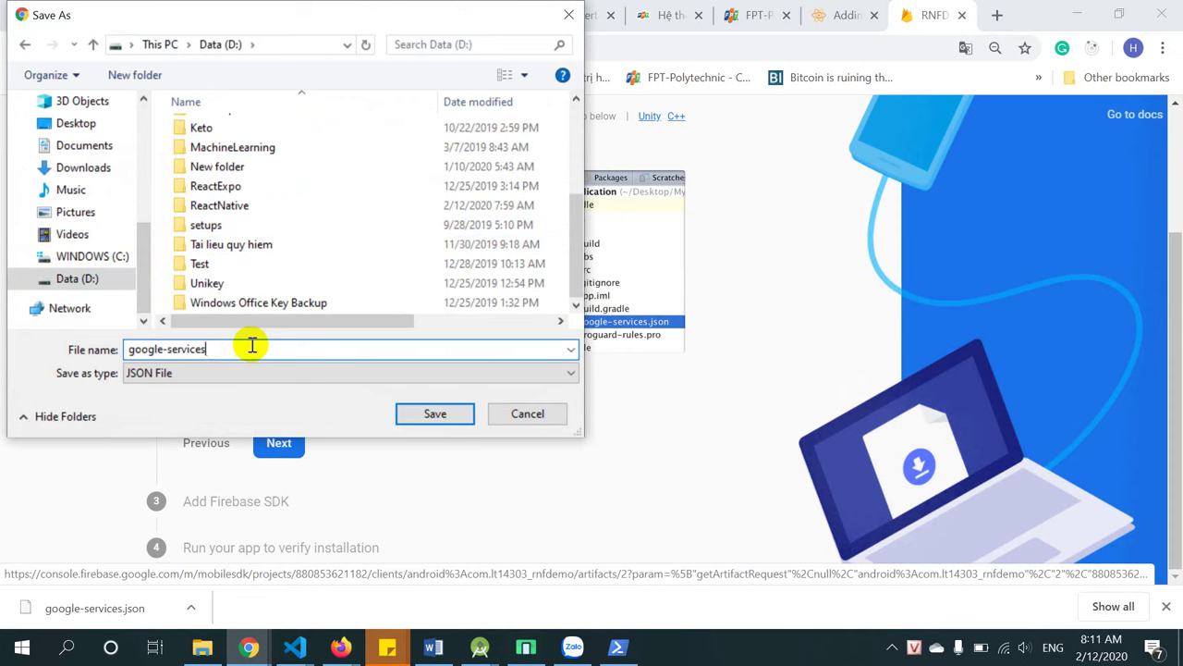
double_click(205, 209)
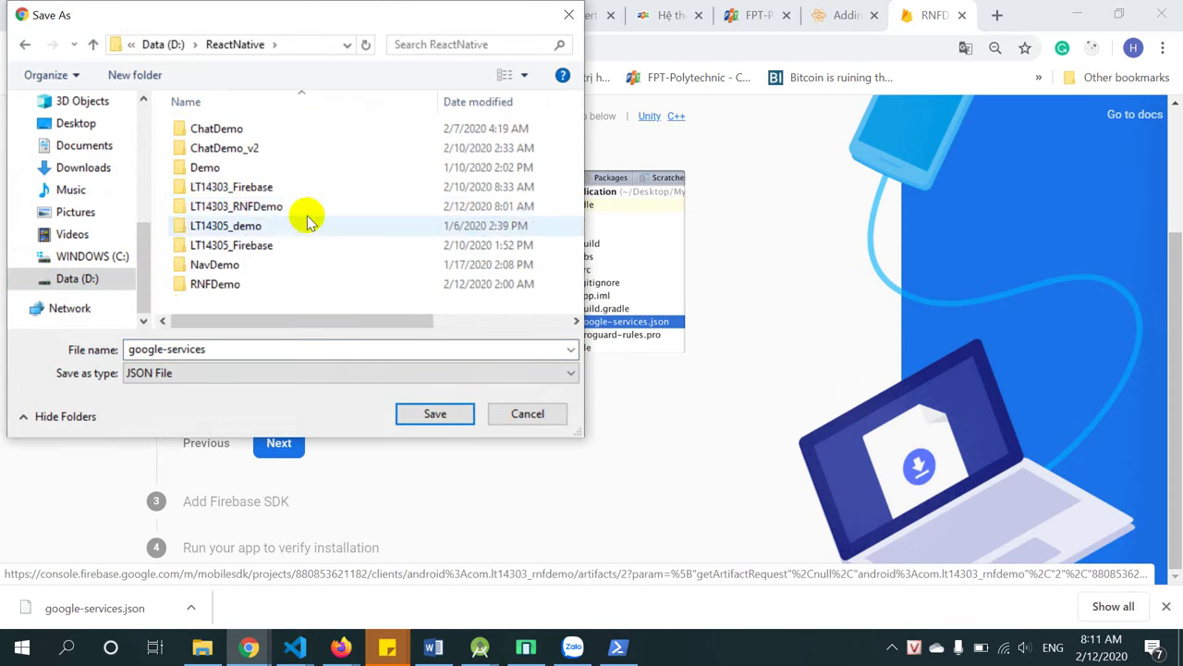
left_click(233, 208)
double_click(233, 209)
double_click(220, 150)
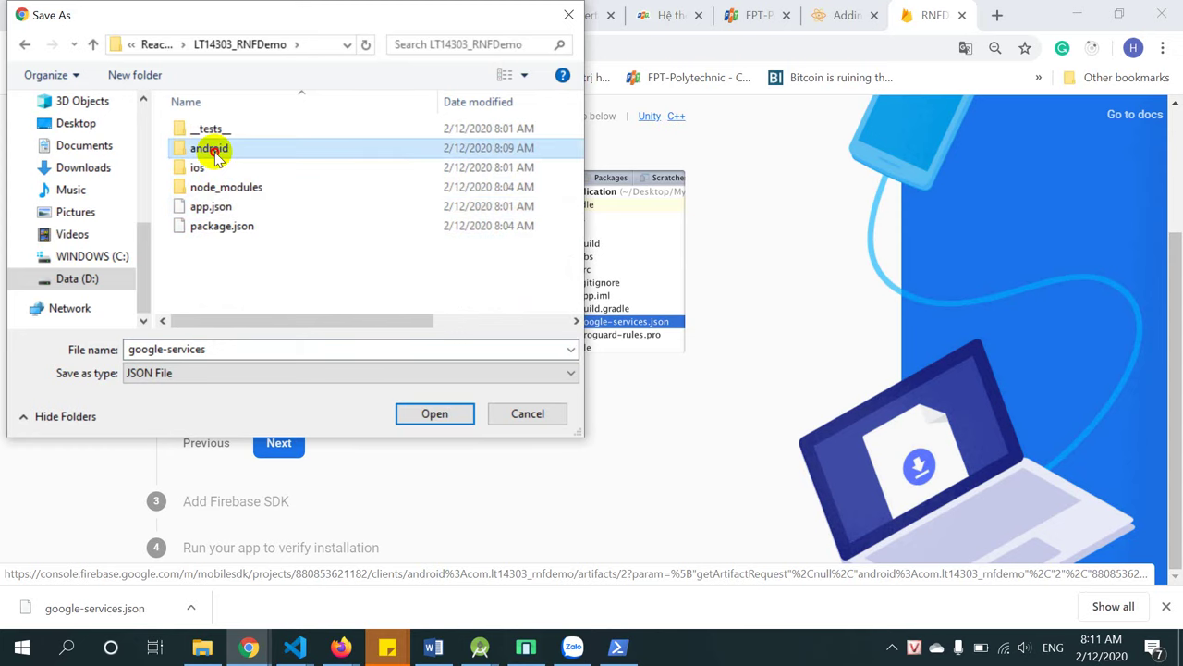
double_click(188, 149)
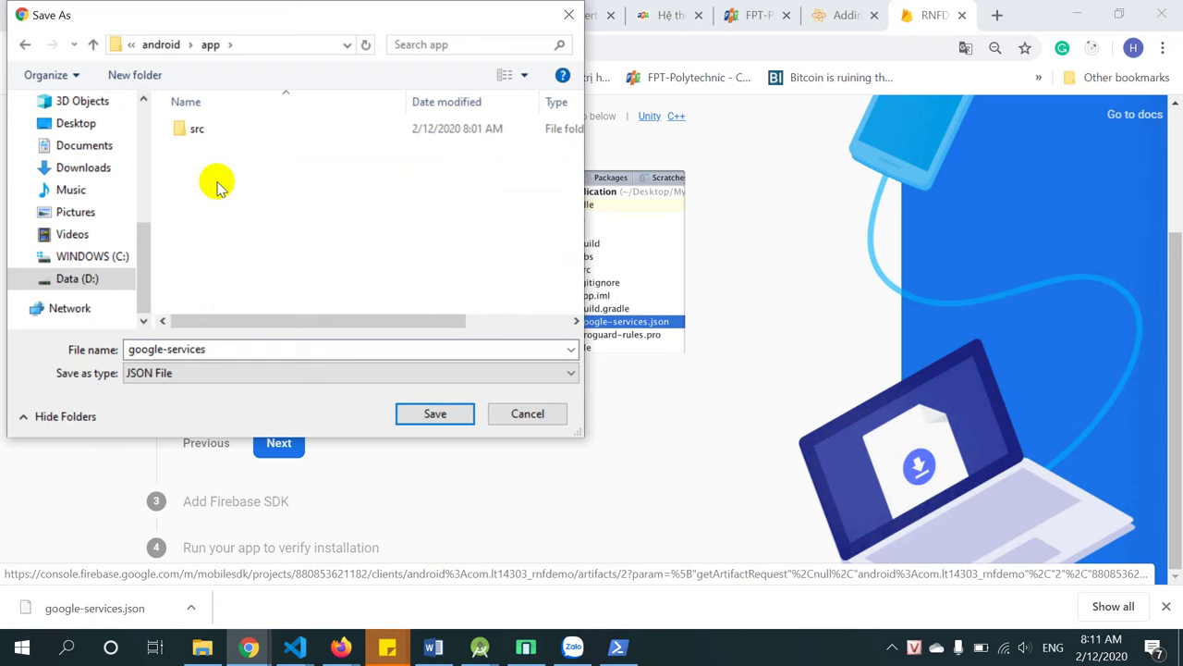
left_click(421, 413)
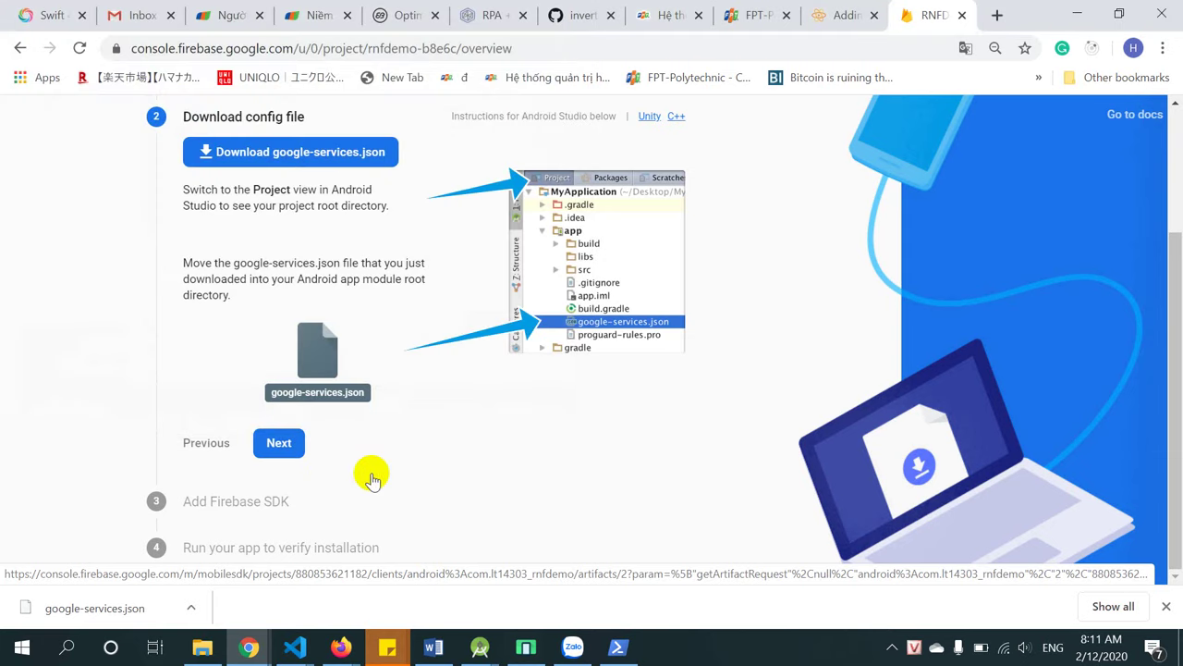
Review the Gradle instructions for adding the Firebase SDK, and finish the setup by skipping the installation verification.
left_click(277, 442)
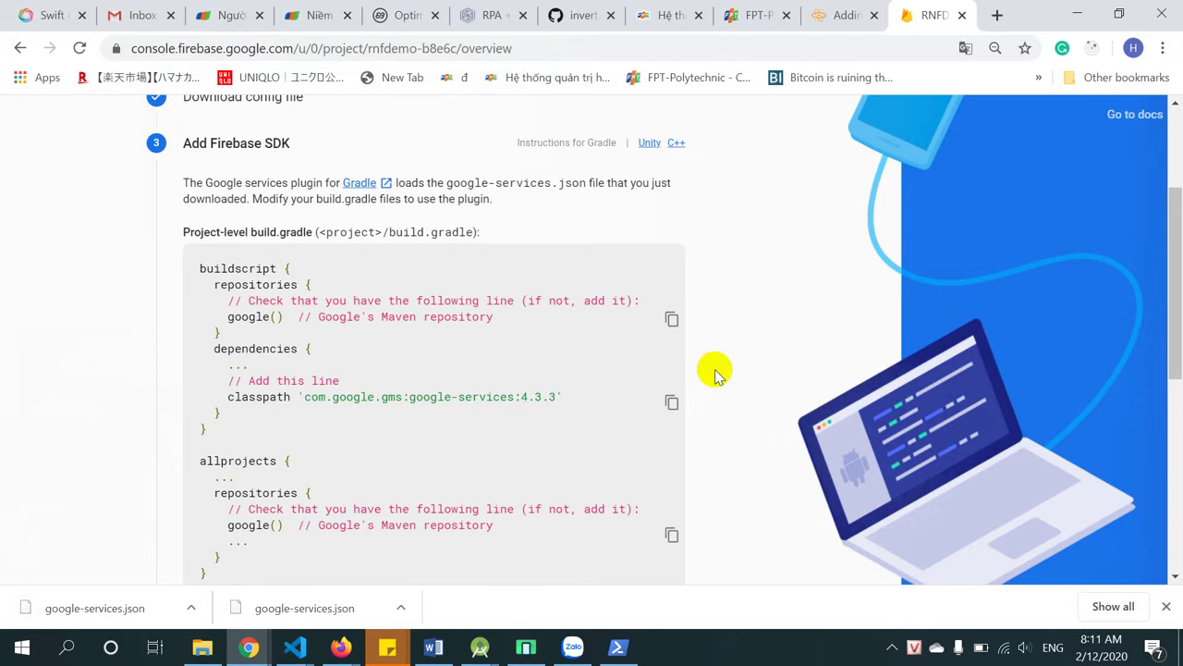
scroll(525, 427, "down", 3)
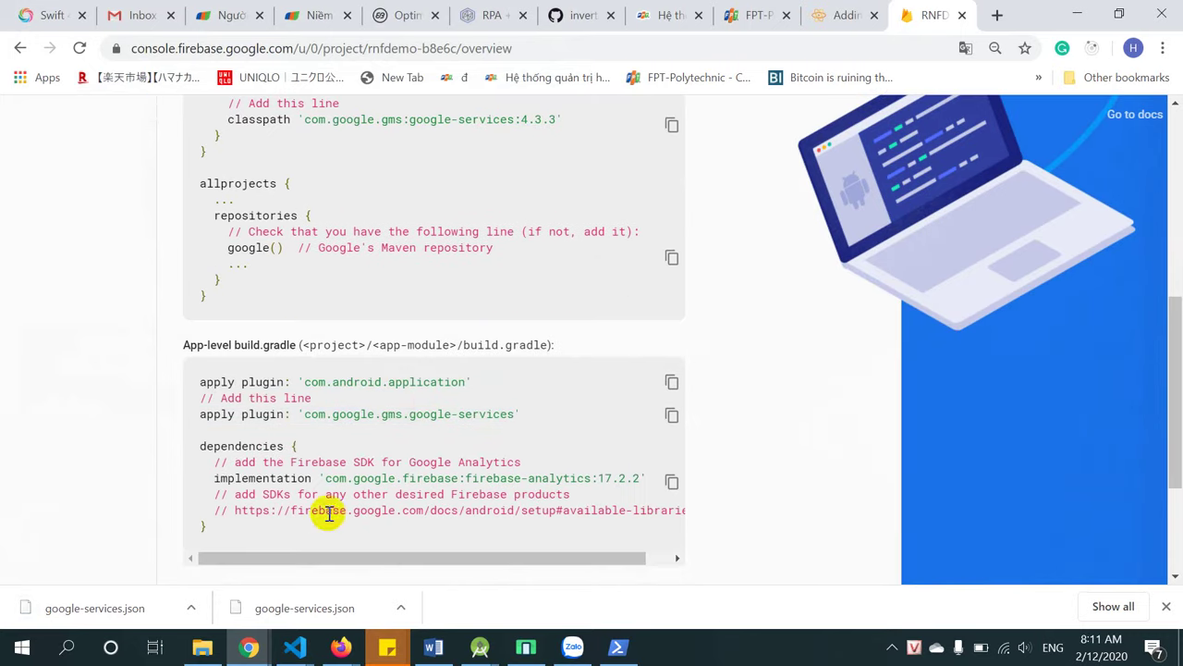
scroll(518, 370, "up", 2)
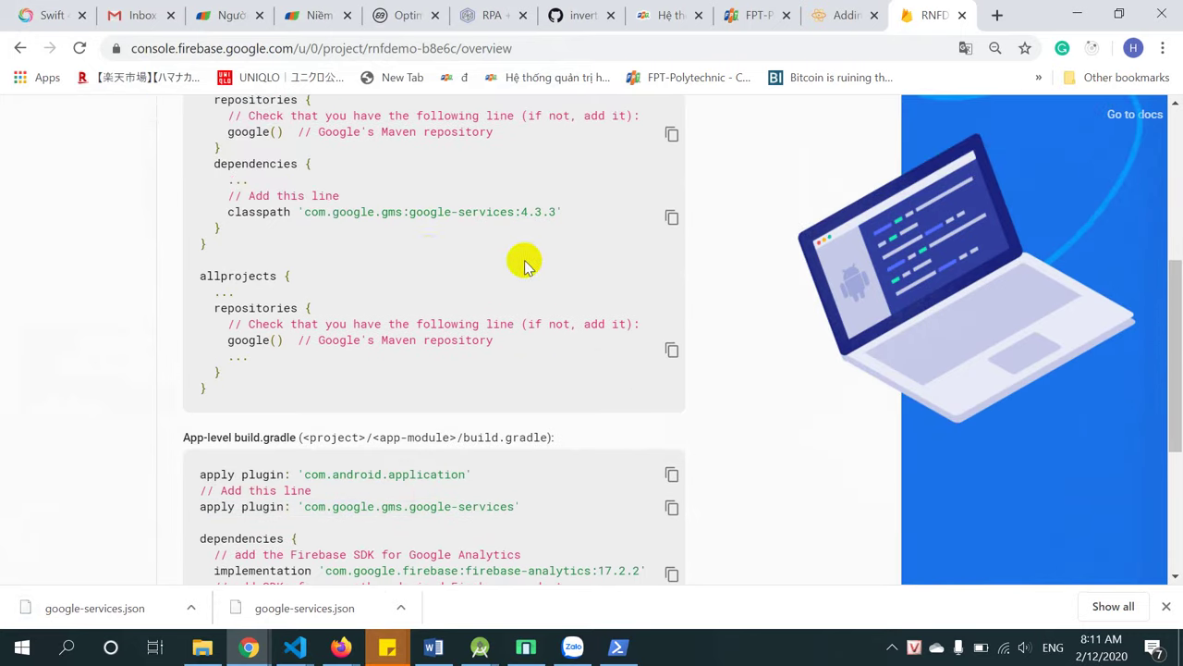
scroll(480, 308, "up", 3)
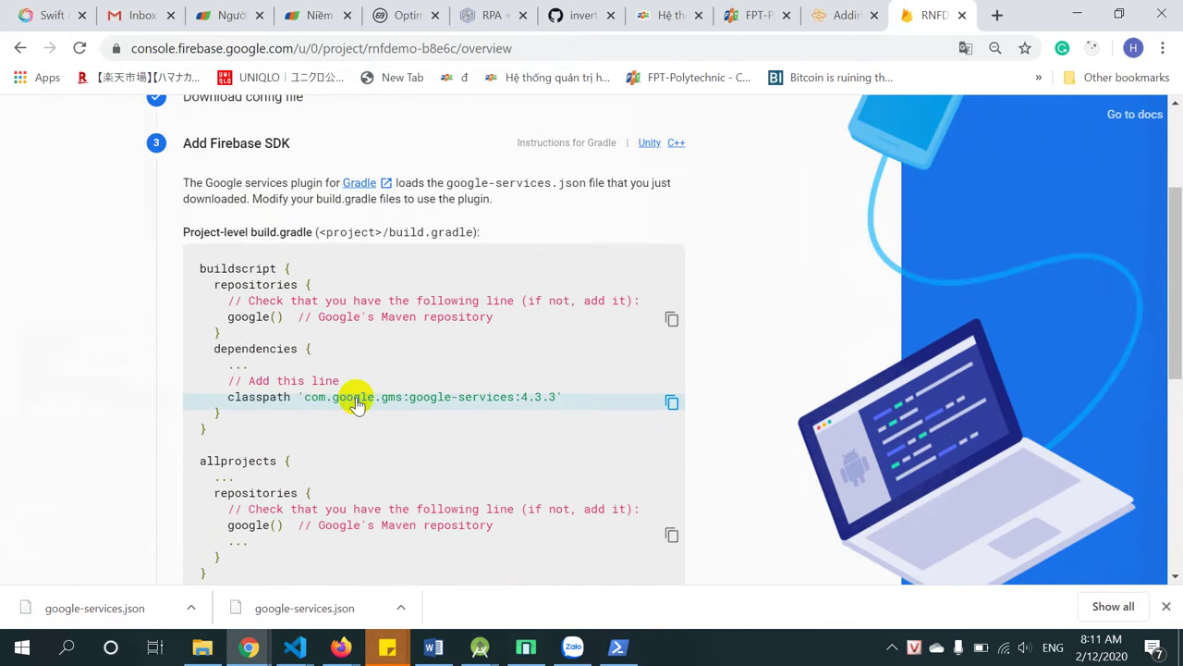
scroll(391, 489, "down", 7)
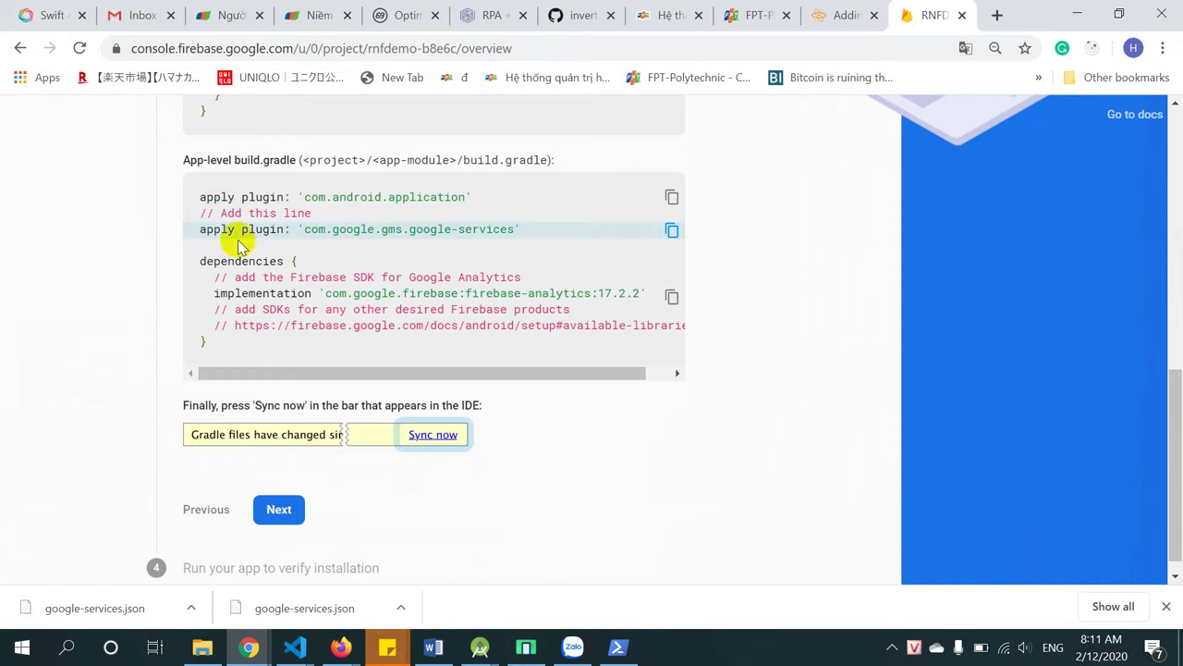
scroll(584, 459, "down", 1)
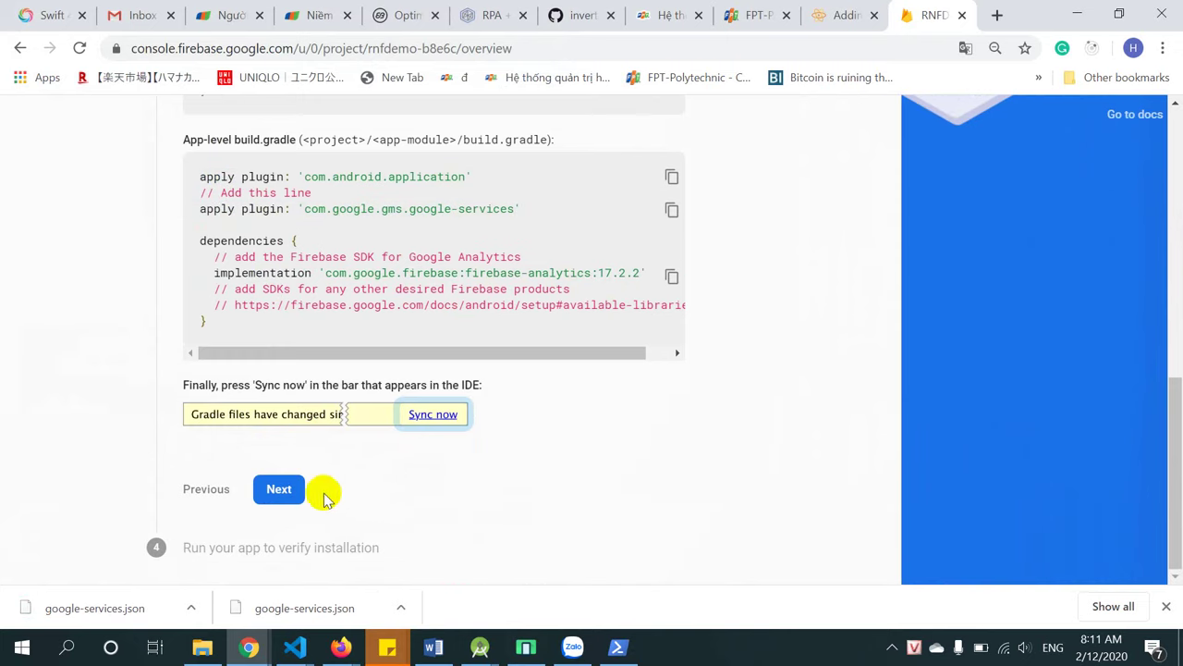
left_click(281, 497)
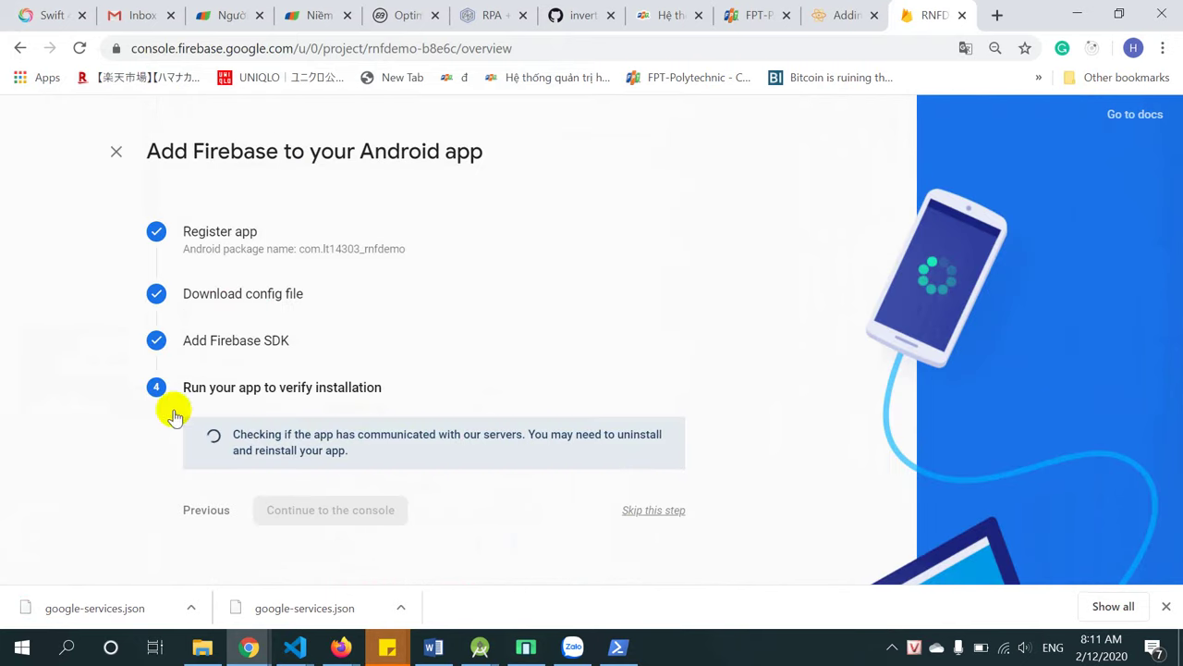
left_click(642, 513)
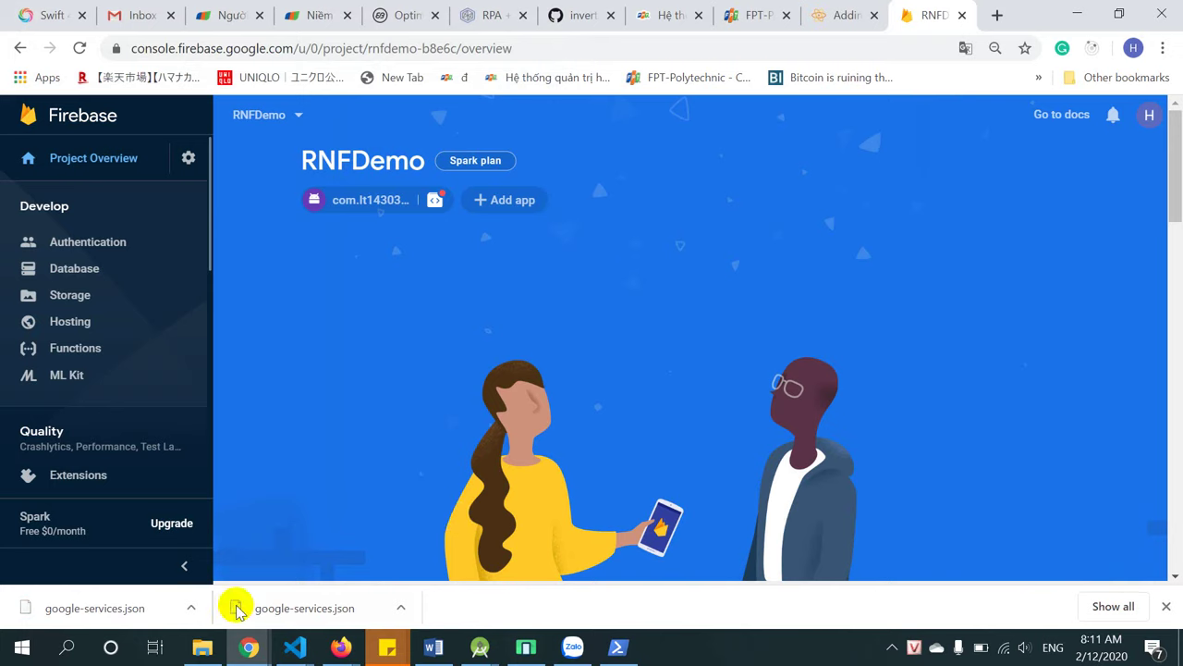
Switch to Visual Studio Code, shrink the terminal area and close AndroidManifest.xml.
mouse_move(294, 647)
left_click(396, 593)
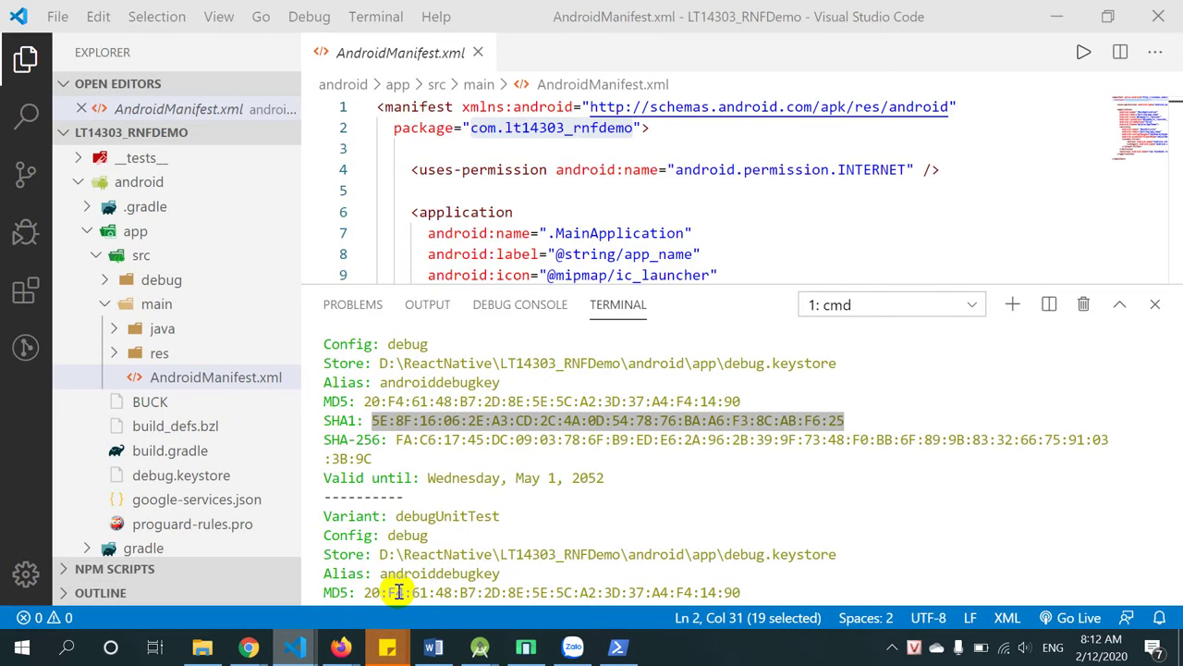
left_click(842, 475)
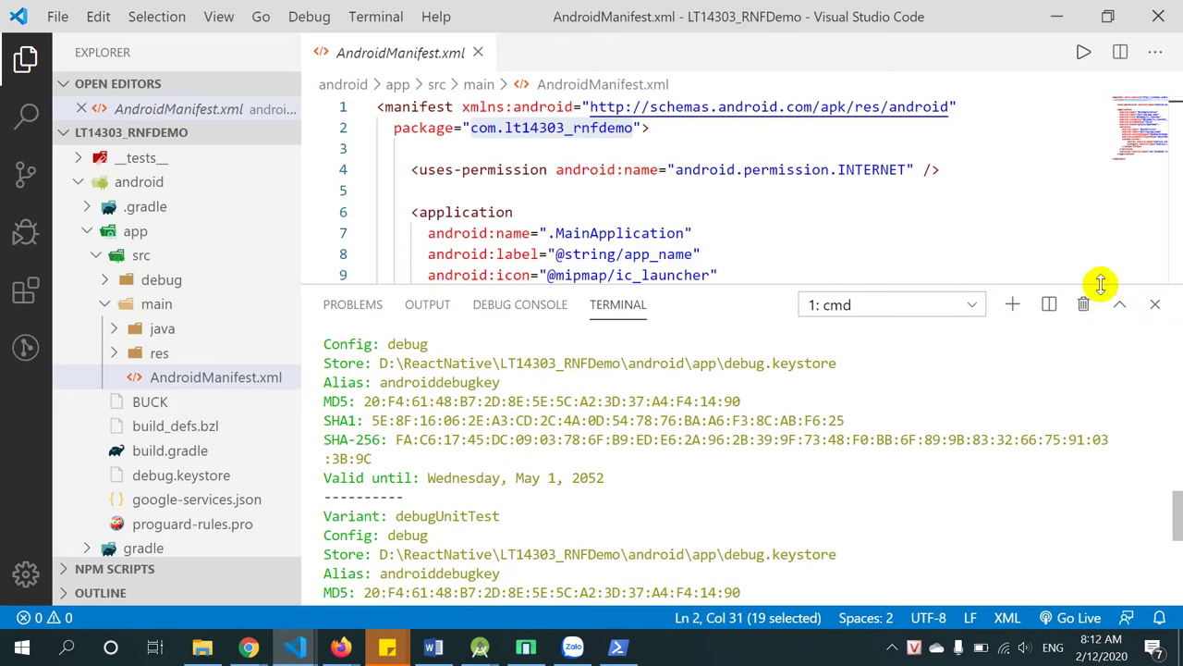
left_click_drag(1100, 284, 1084, 495)
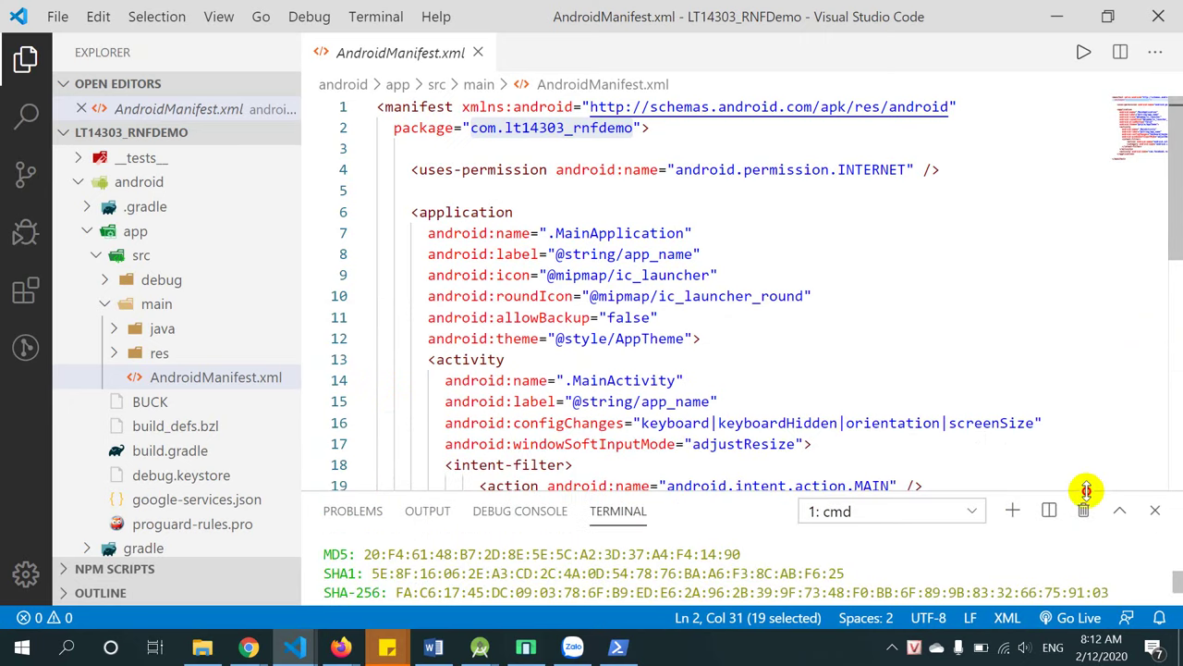
left_click(480, 53)
Switch to Chrome and review the React Native Firebase guide's instructions on downloading and placing google-services.json.
mouse_move(247, 652)
left_click(695, 578)
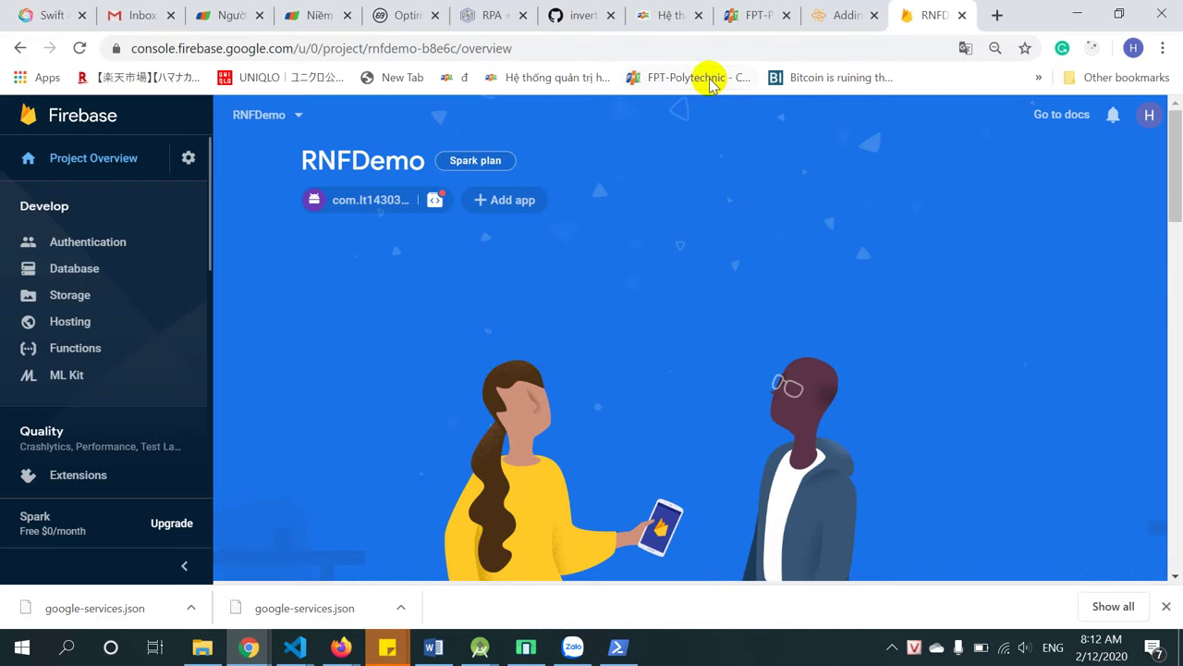
left_click(833, 28)
scroll(610, 376, "down", 2)
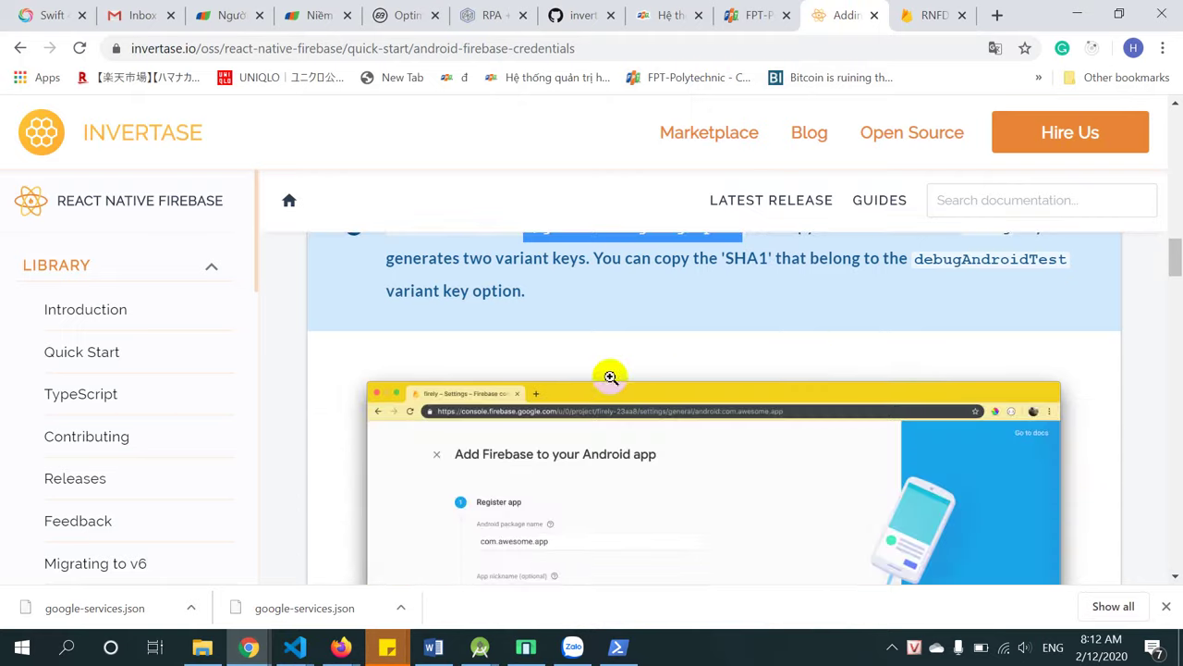
scroll(694, 285, "down", 5)
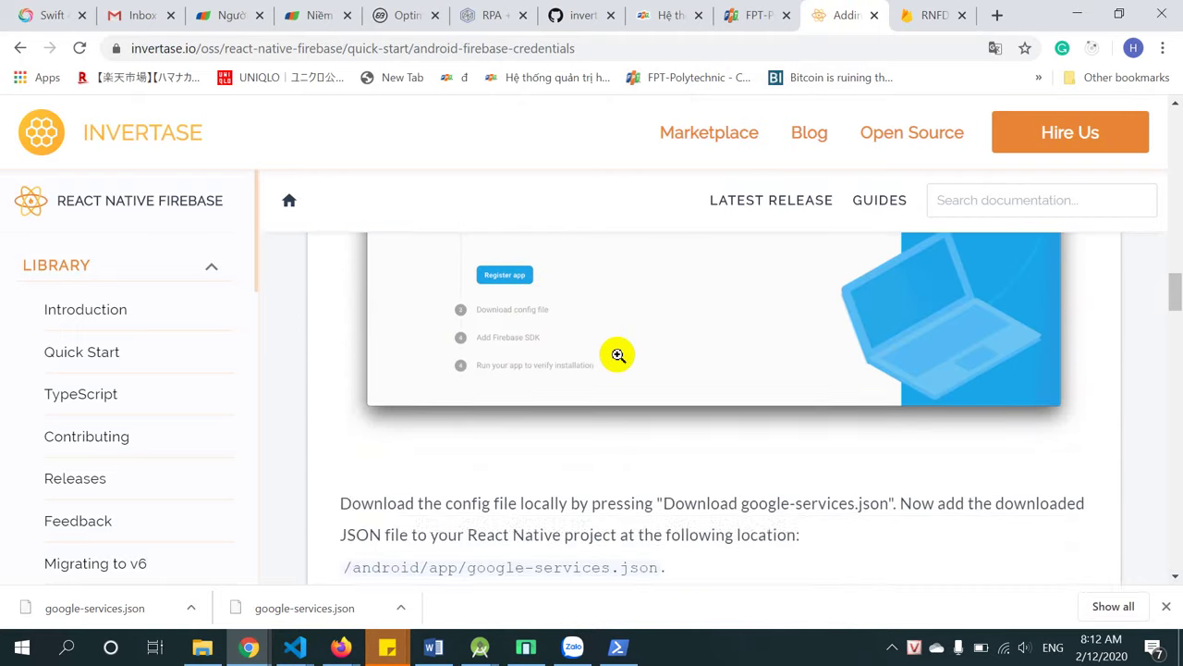
scroll(617, 355, "down", 5)
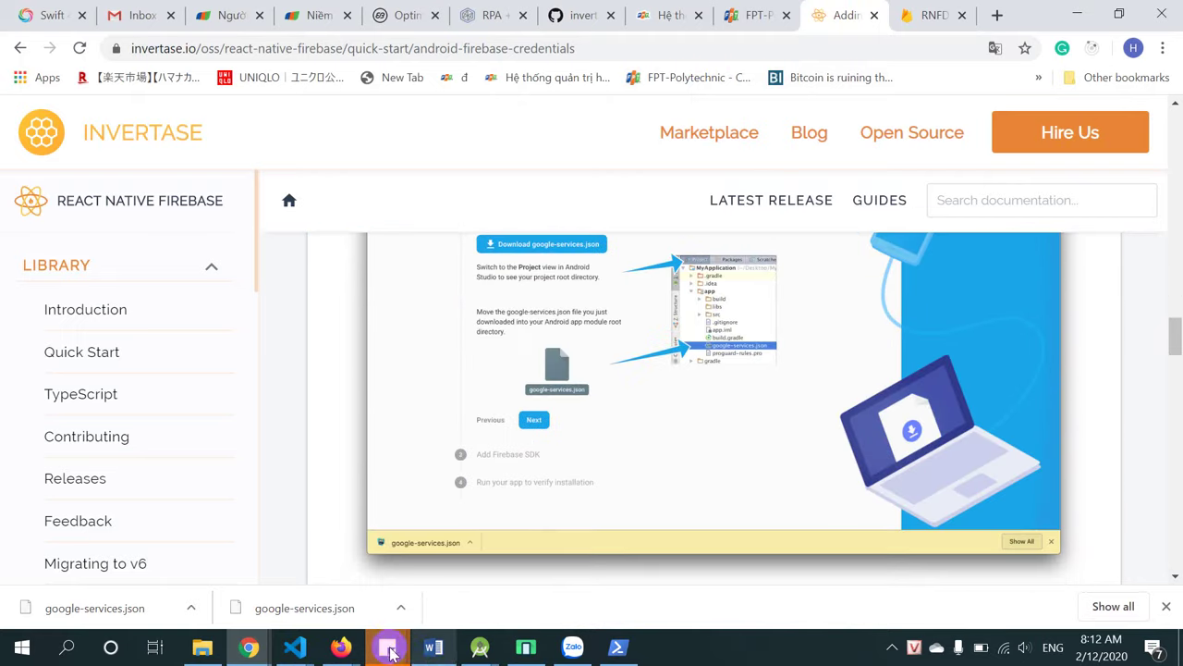
Switch to Visual Studio Code, collapse the src folder and check where google-services.json sits in android/app.
mouse_move(303, 645)
left_click(393, 555)
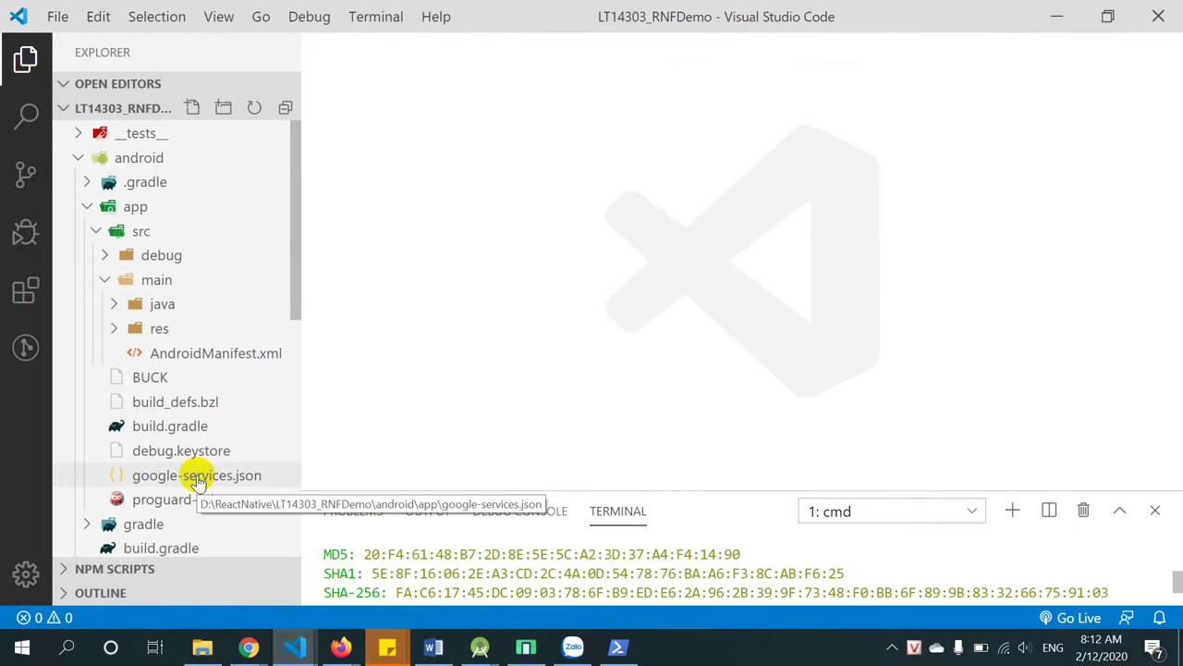
left_click(95, 230)
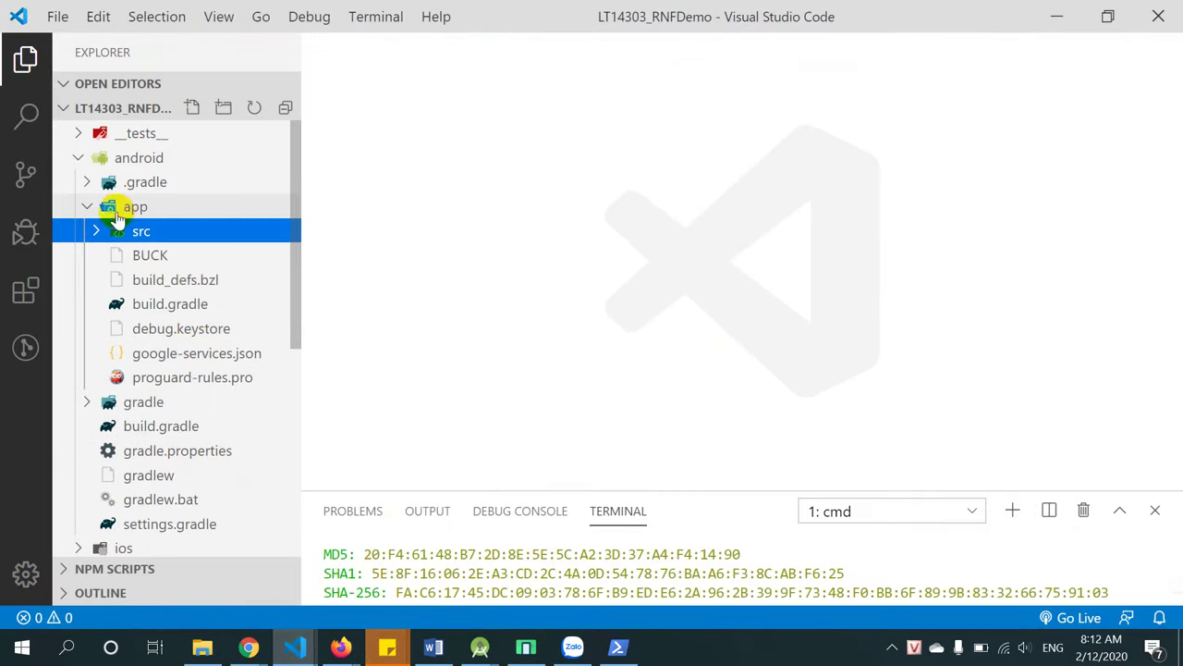
left_click(90, 210)
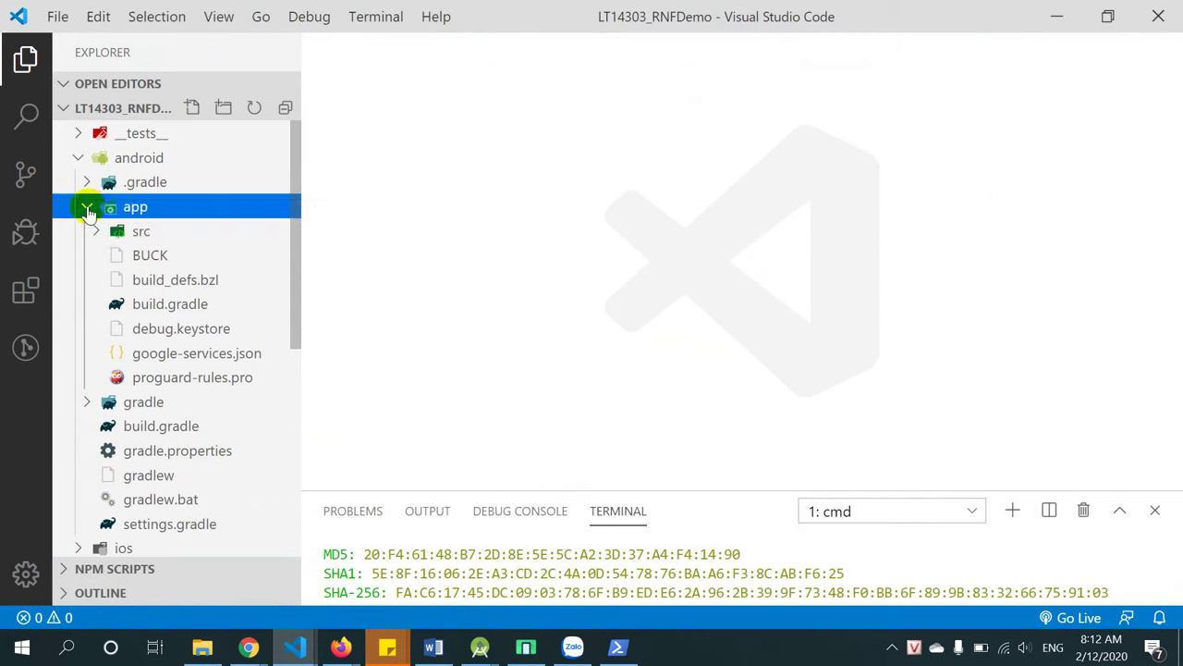
left_click(88, 207)
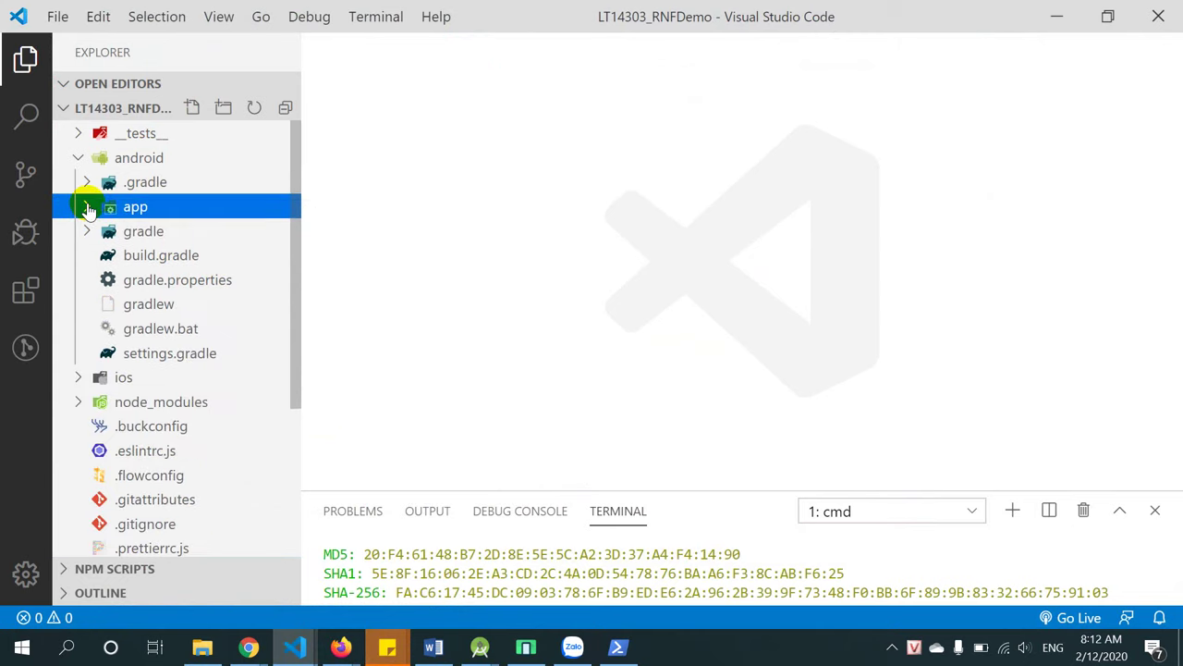
left_click(88, 208)
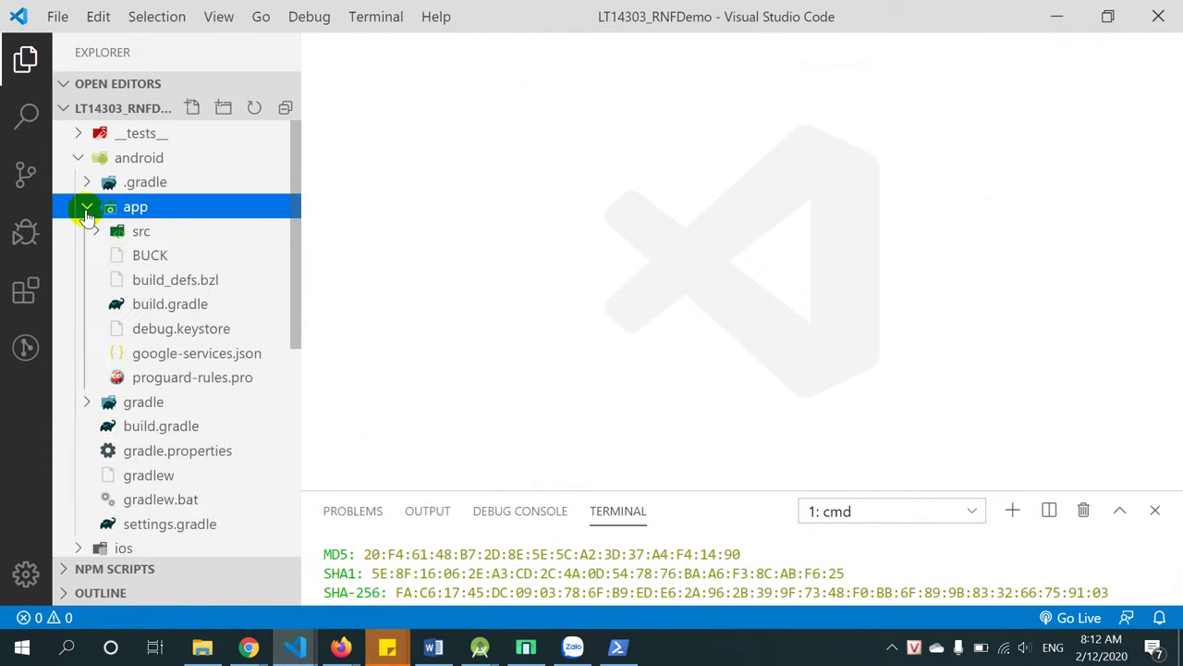
Copy the classpath 'com.google.gms:google-services:4.2.0' line from the guide's config file section in Chrome and return to Visual Studio Code.
left_click(249, 647)
left_click(723, 592)
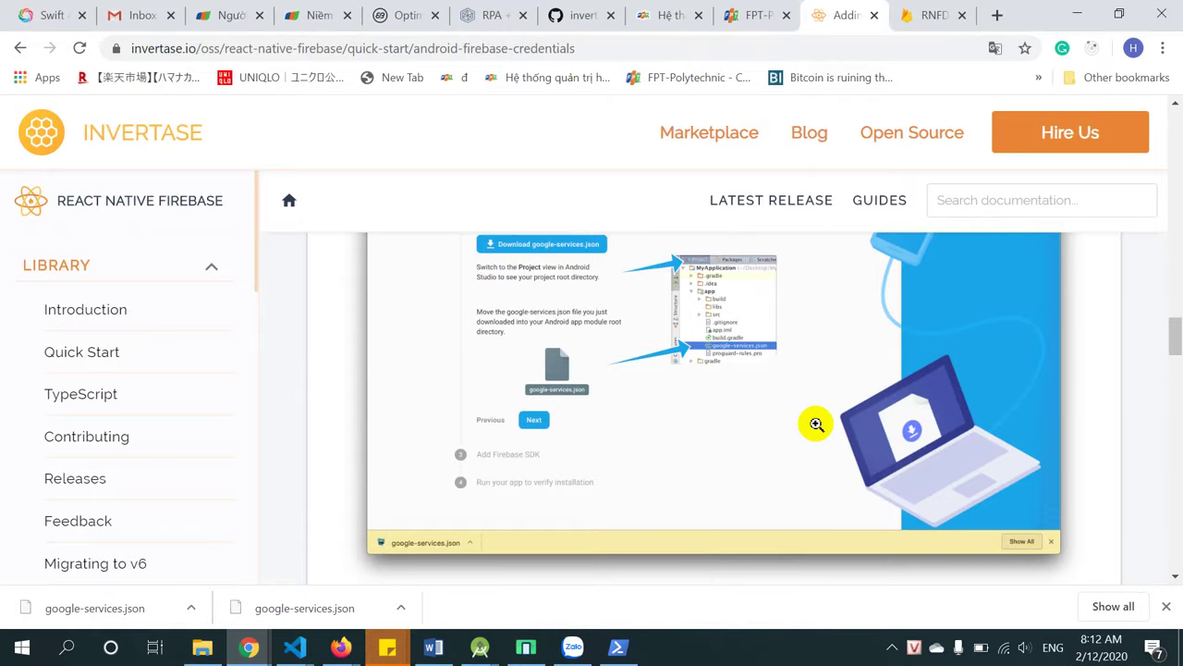
scroll(816, 423, "down", 5)
scroll(816, 423, "down", 1)
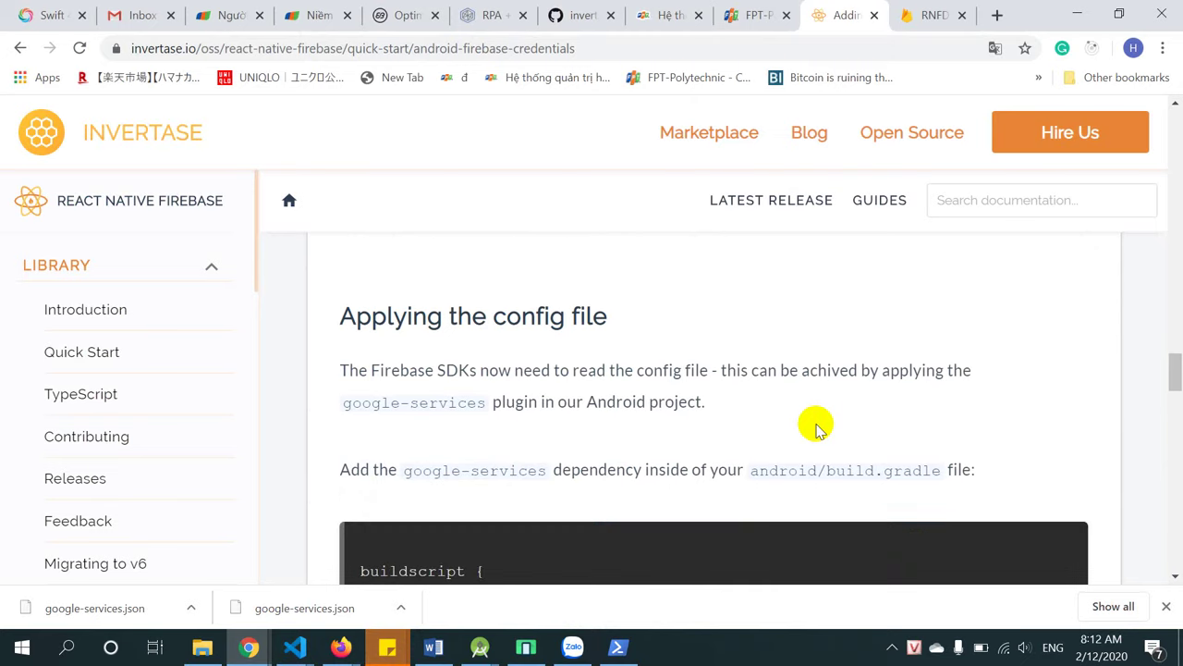
scroll(817, 423, "down", 3)
scroll(816, 424, "up", 3)
left_click_drag(372, 319, 610, 335)
left_click(804, 338)
scroll(771, 339, "down", 2)
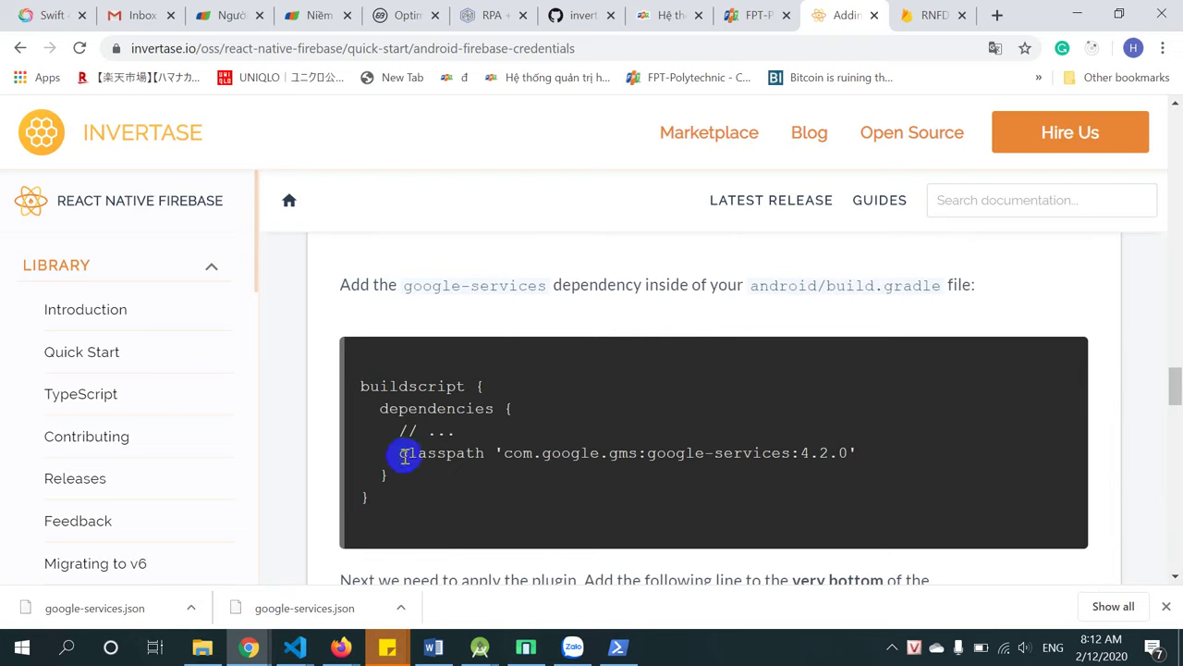
left_click_drag(404, 453, 860, 458)
key("ctrl+c")
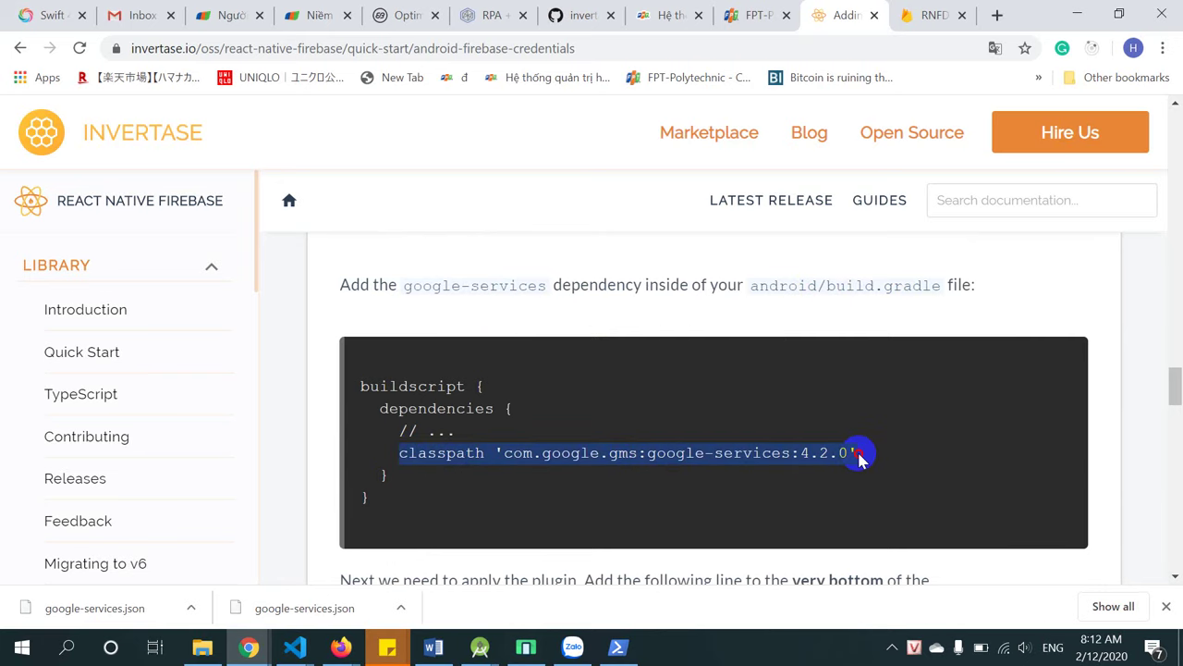
key("alt+Tab")
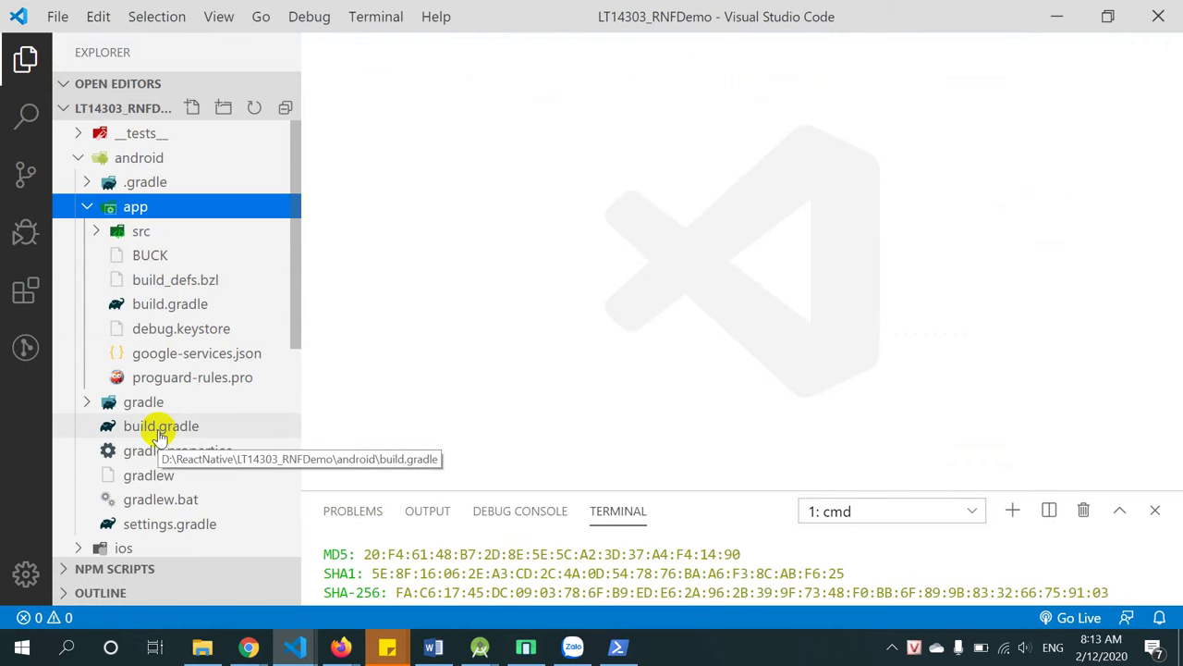
Collapse the app folder and open android/build.gradle in the editor.
left_click(84, 209)
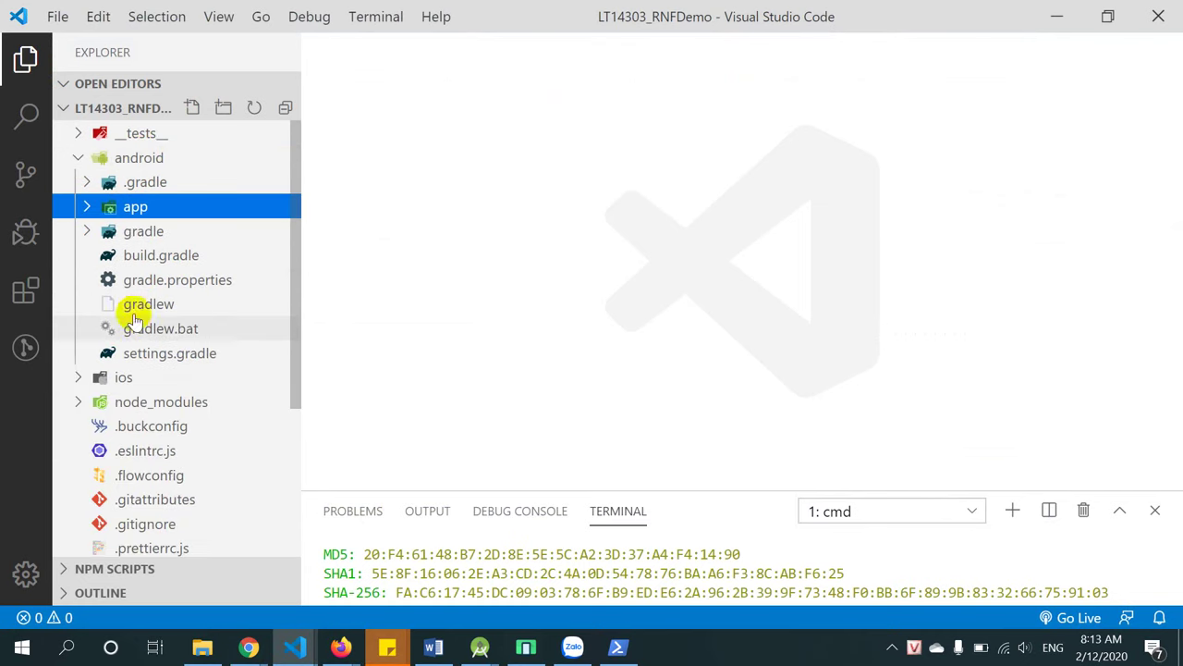
left_click(144, 266)
left_click(146, 265)
left_click(84, 255)
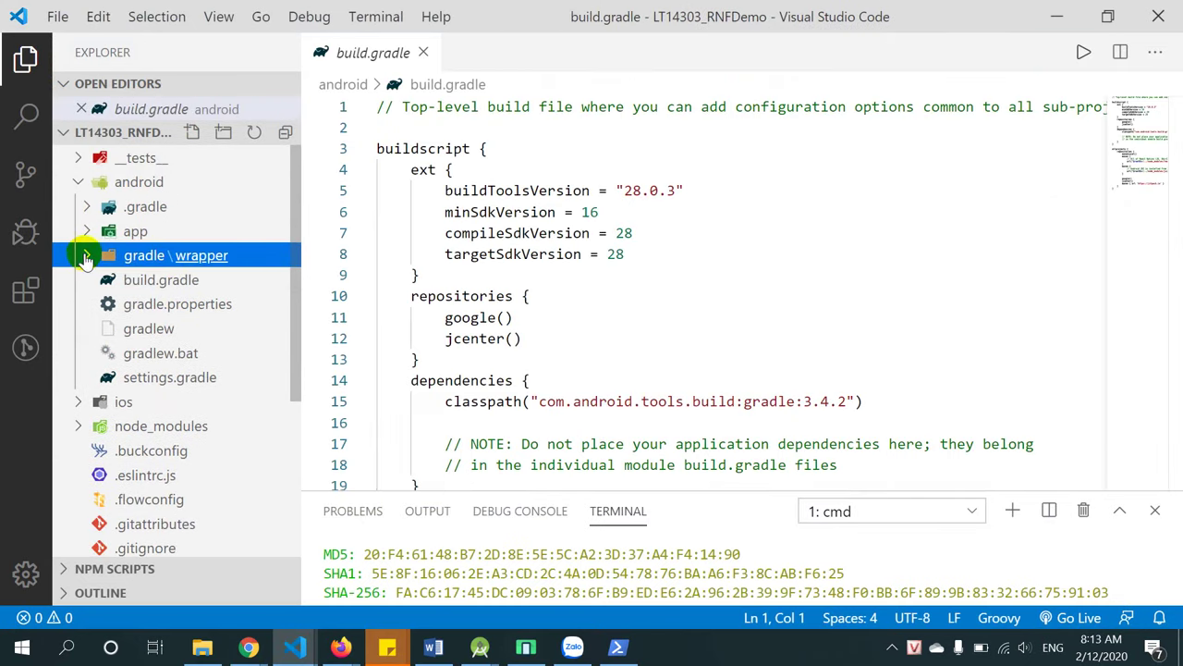
Add the copied classpath 'com.google.gms:google-services:4.2.0' line below the existing classpath in the buildscript dependencies and save the file.
left_click(761, 276)
scroll(761, 276, "down", 3)
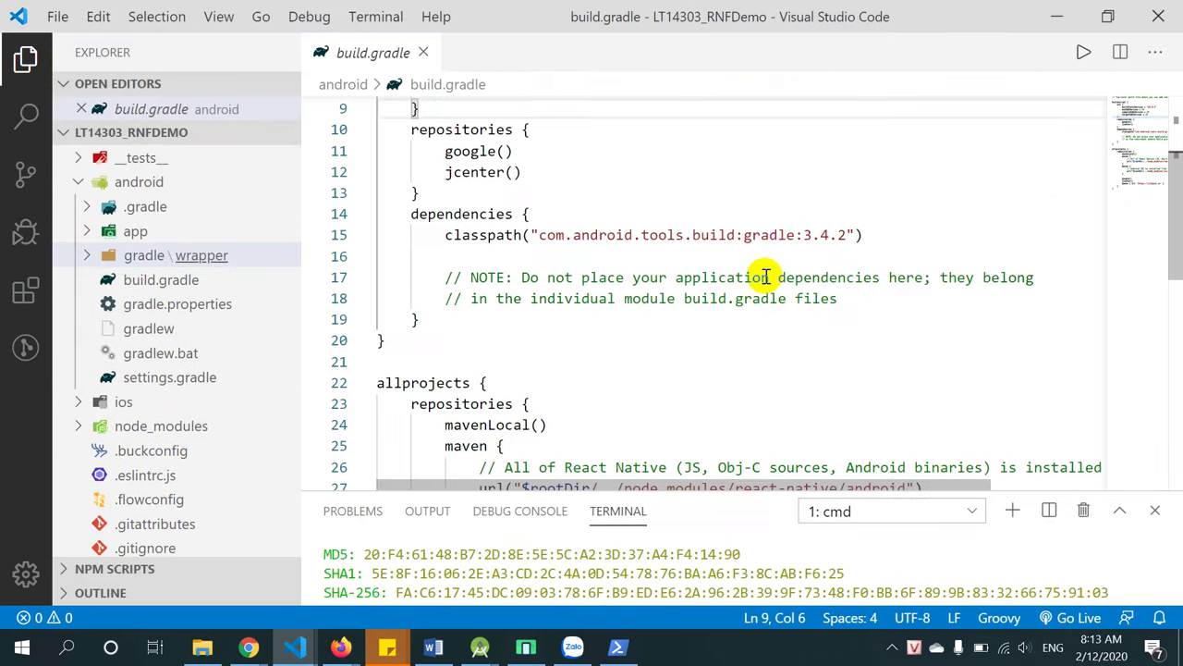
left_click(487, 255)
key("Tab")
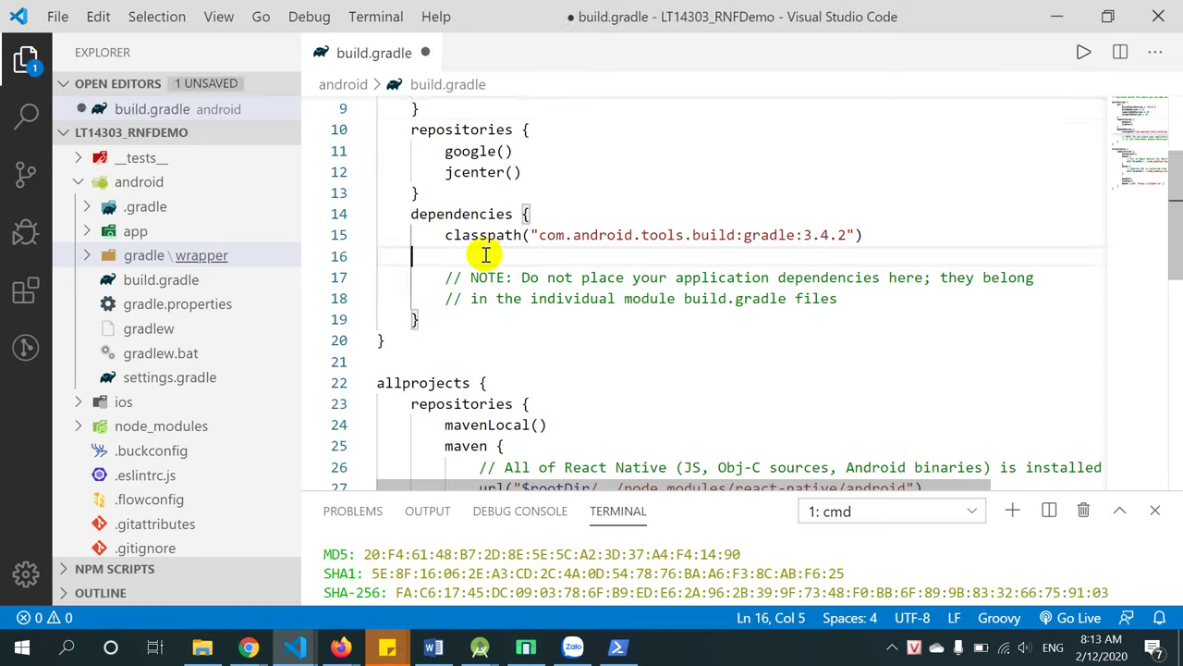
key("ctrl+v")
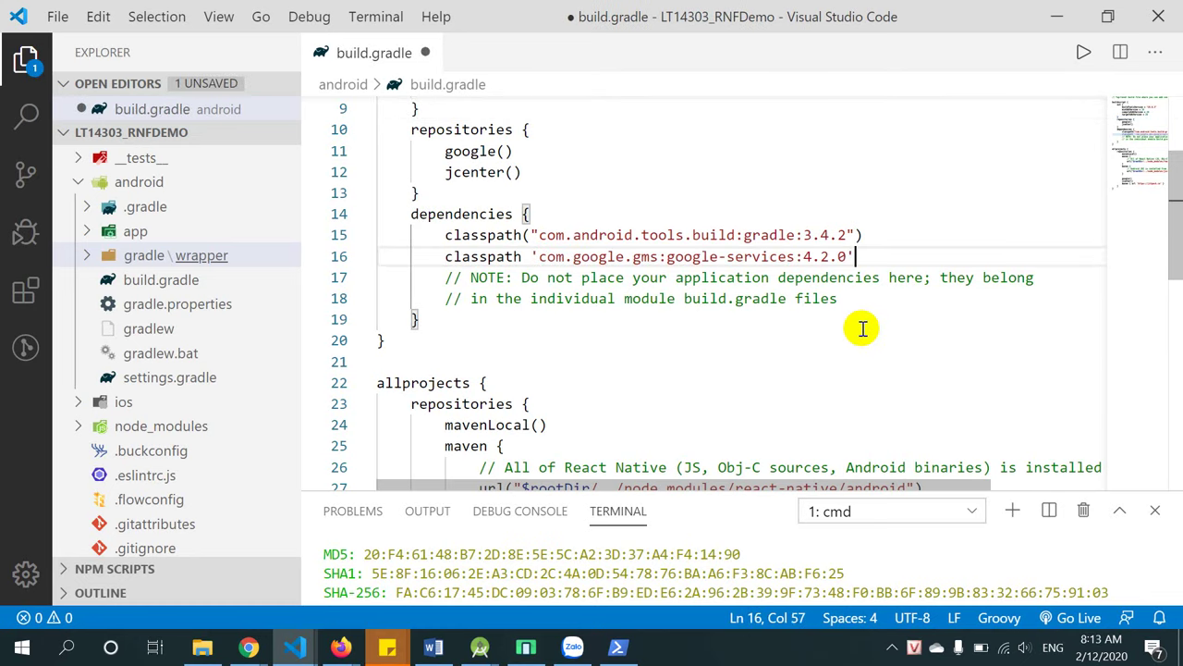
key("ctrl+s")
Read the guide's apply-plugin instruction in Chrome, return to Visual Studio Code and open android/app/build.gradle.
key("alt+Tab")
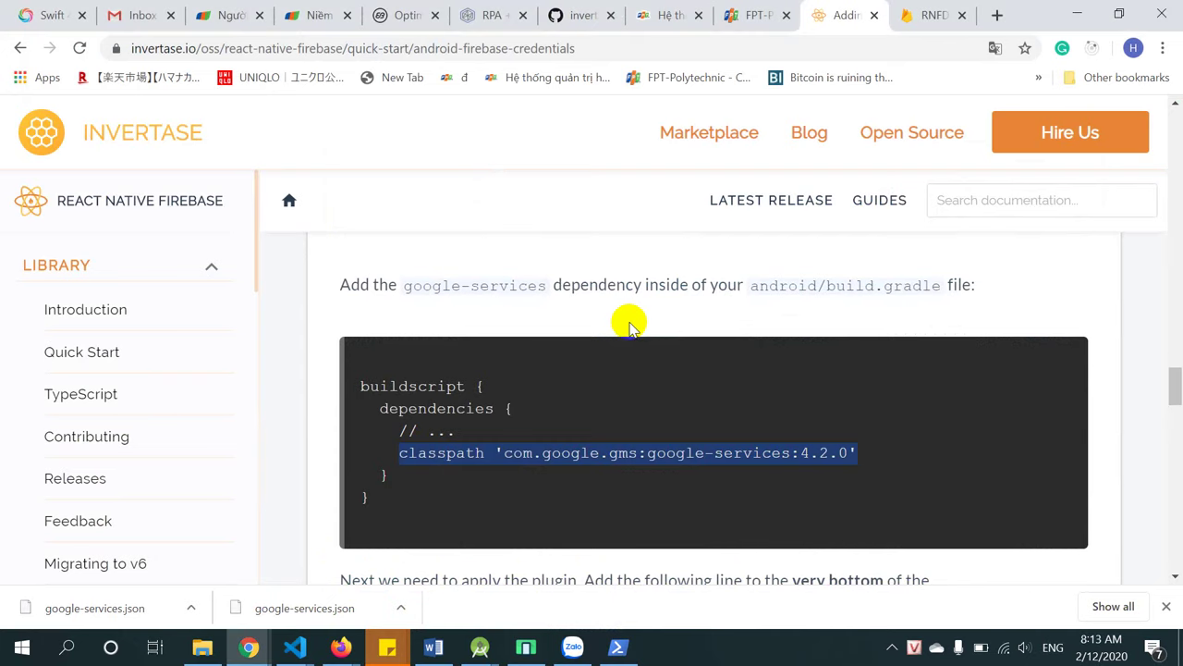
scroll(708, 404, "down", 3)
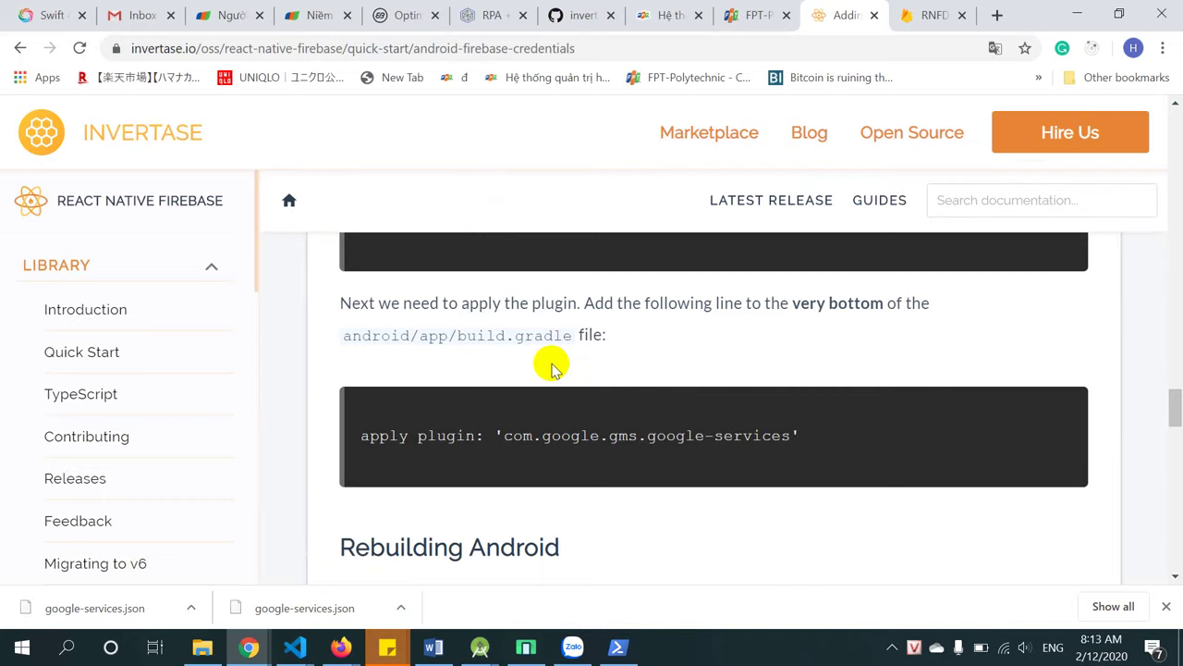
key("alt+Tab")
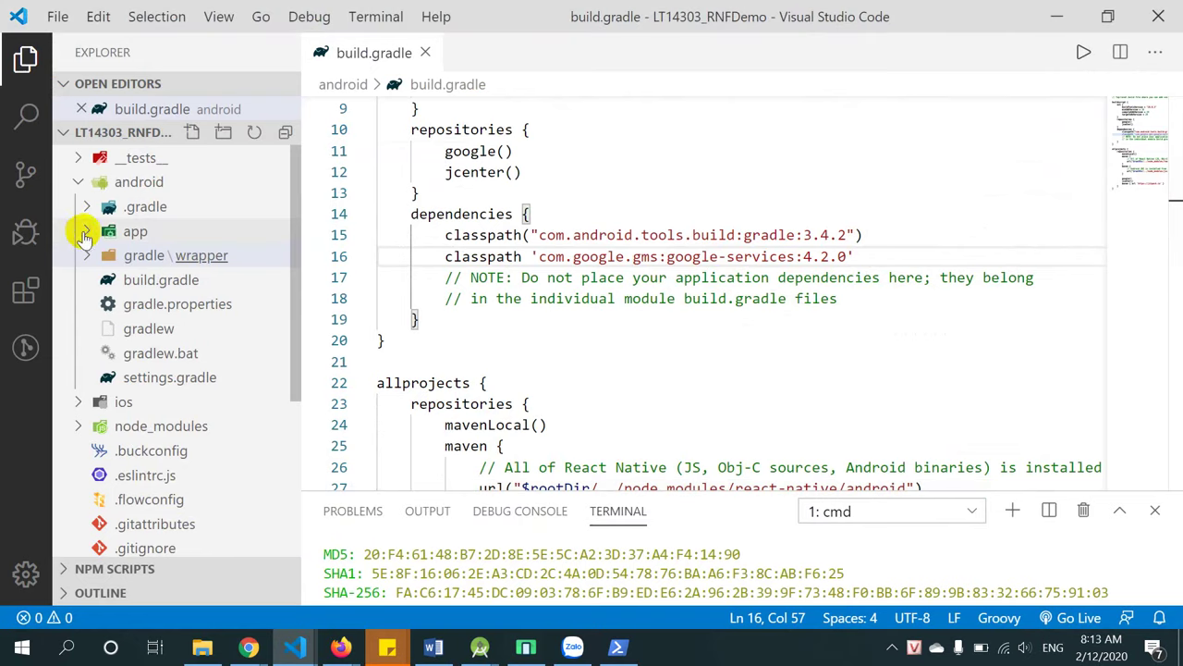
left_click(85, 232)
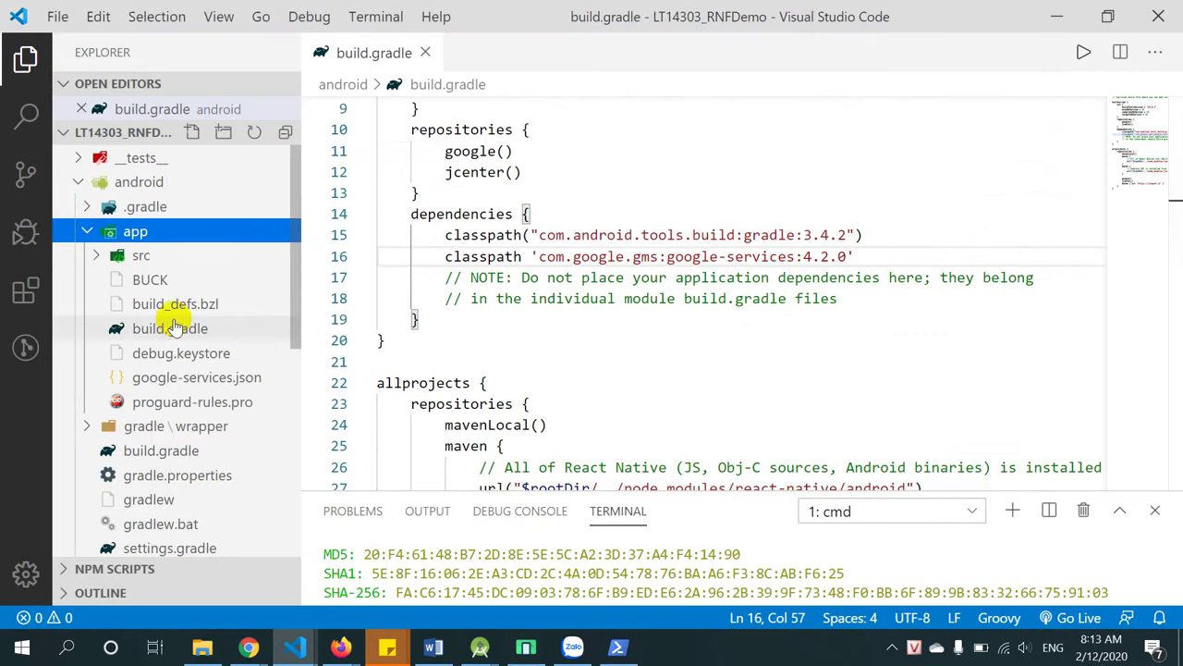
left_click(226, 329)
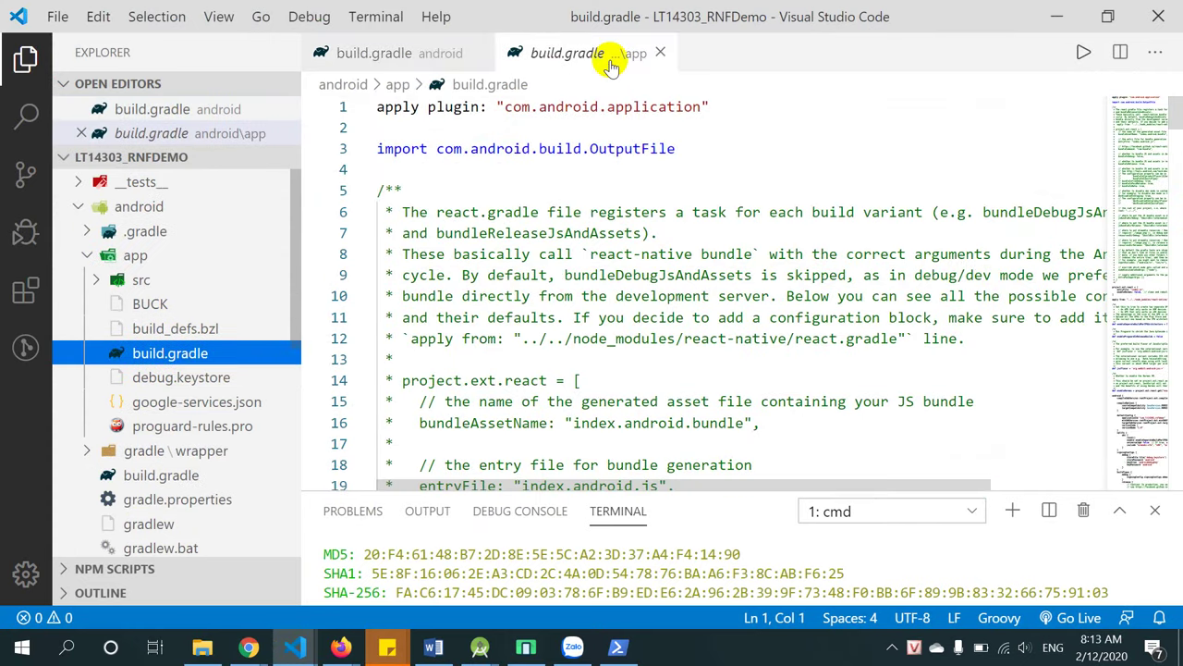
Switch to Chrome and copy the line apply plugin: 'com.google.gms.google-services' from the guide.
key("alt+Tab")
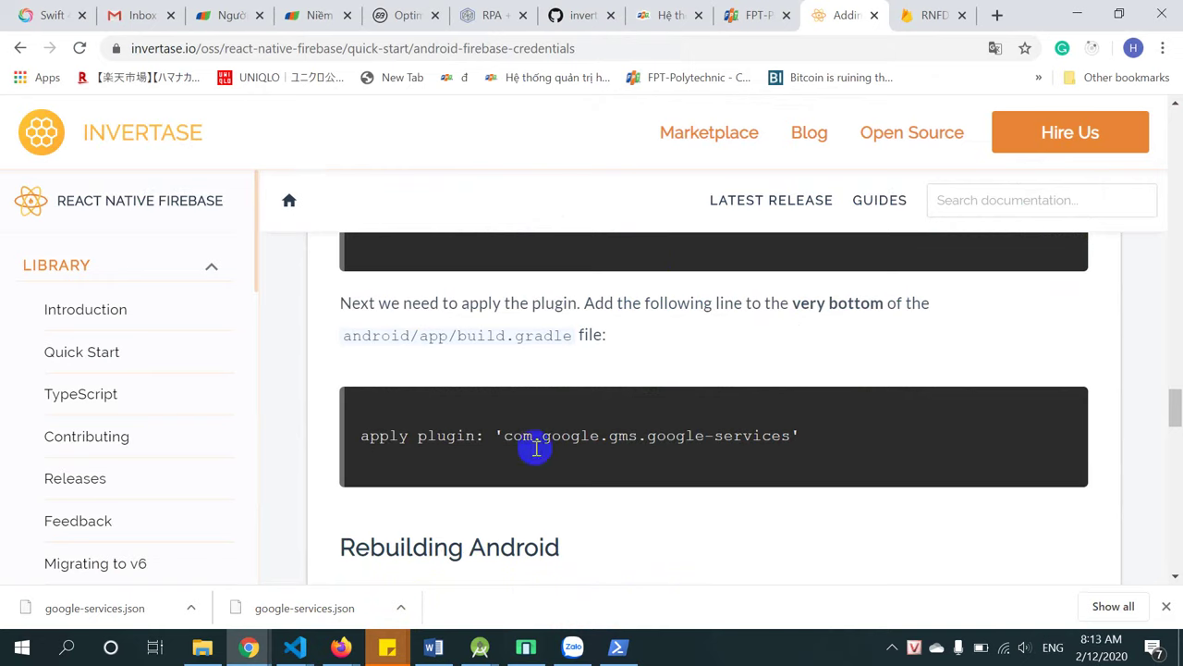
left_click_drag(795, 302, 878, 319)
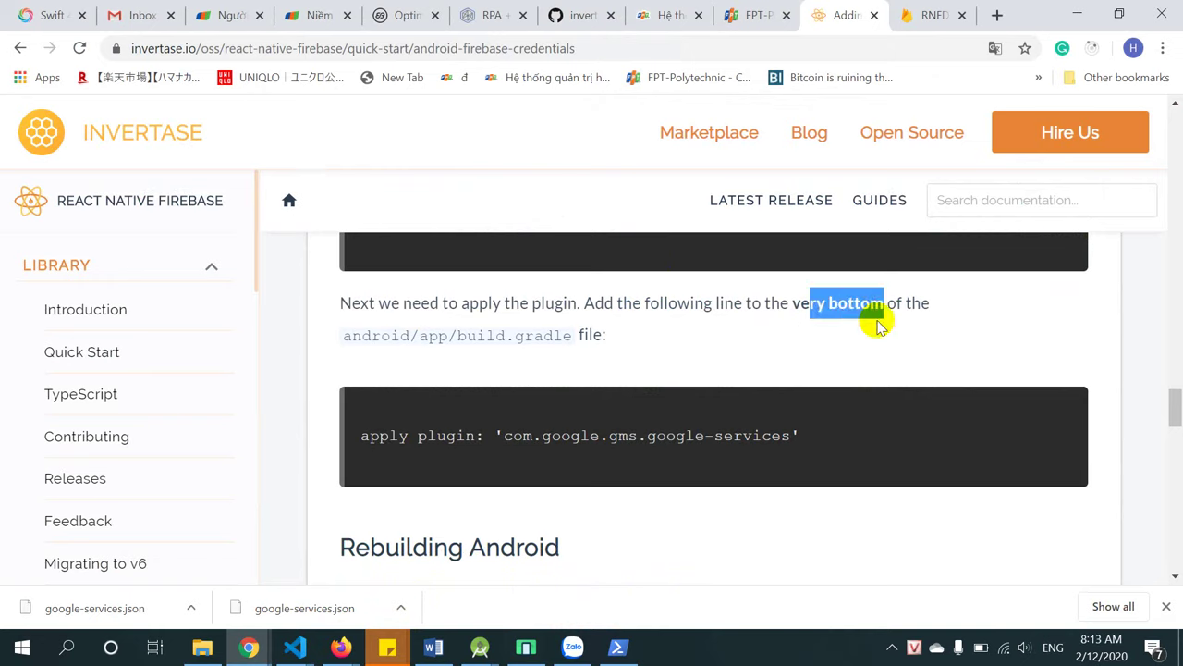
left_click(838, 325)
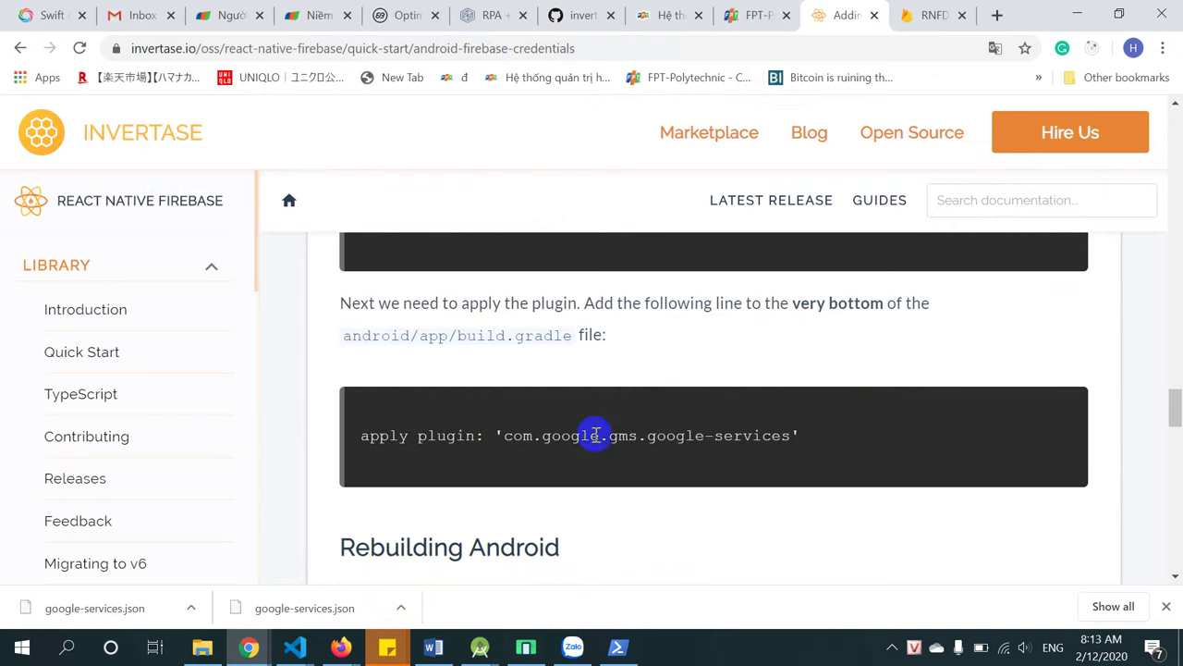
left_click_drag(370, 441, 544, 437)
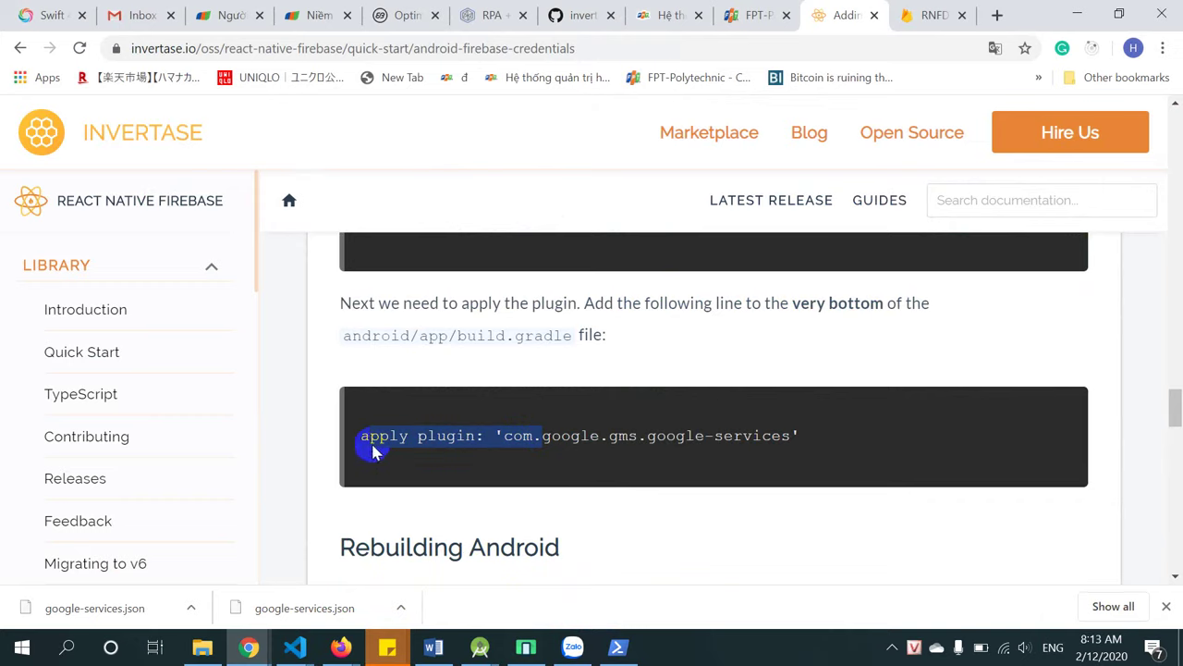
left_click_drag(614, 436, 795, 436)
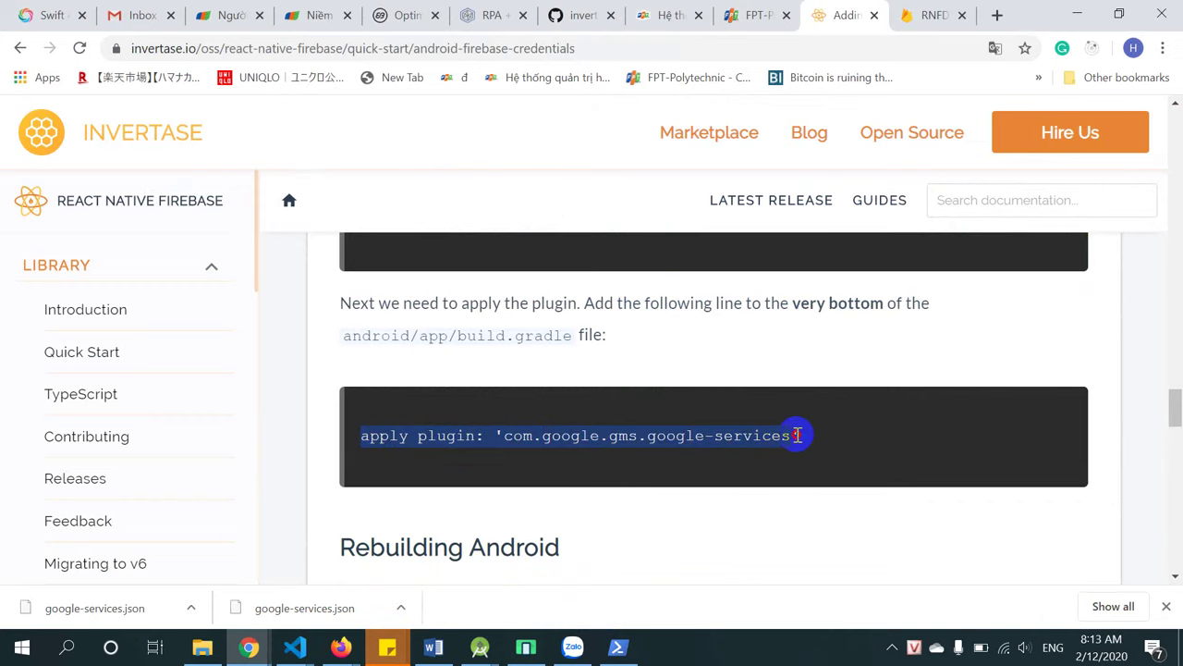
In Visual Studio Code, add apply plugin: 'com.google.gms.google-services' as the last line of android/app/build.gradle and save it.
key("alt+Tab")
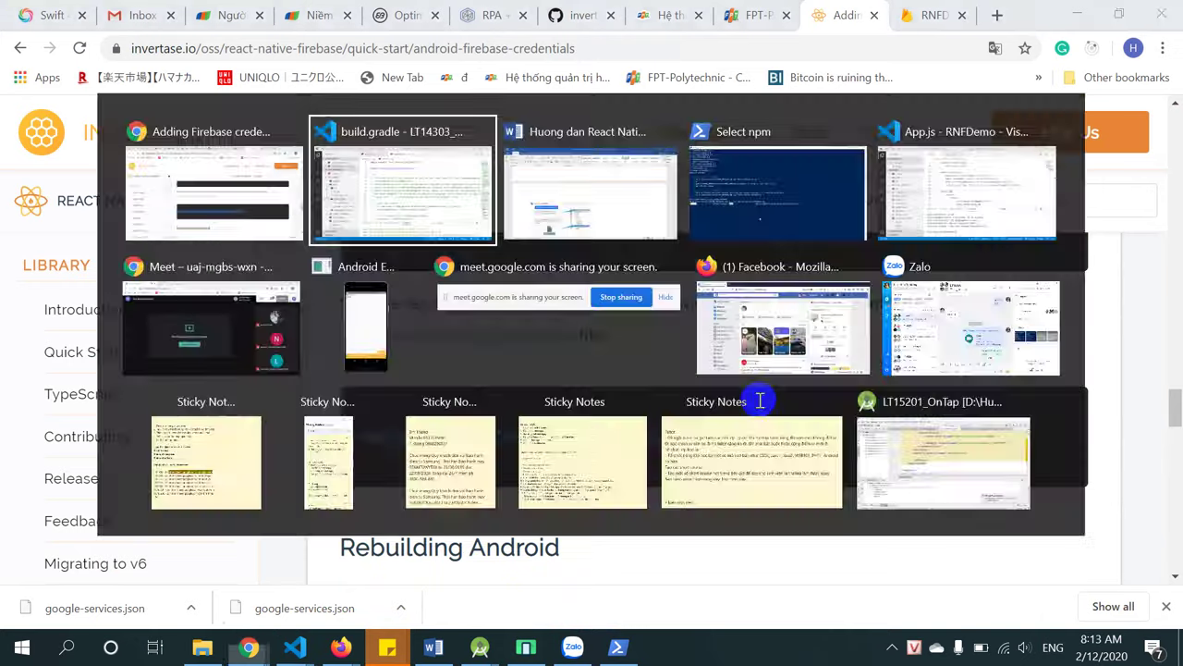
scroll(728, 352, "down", 20)
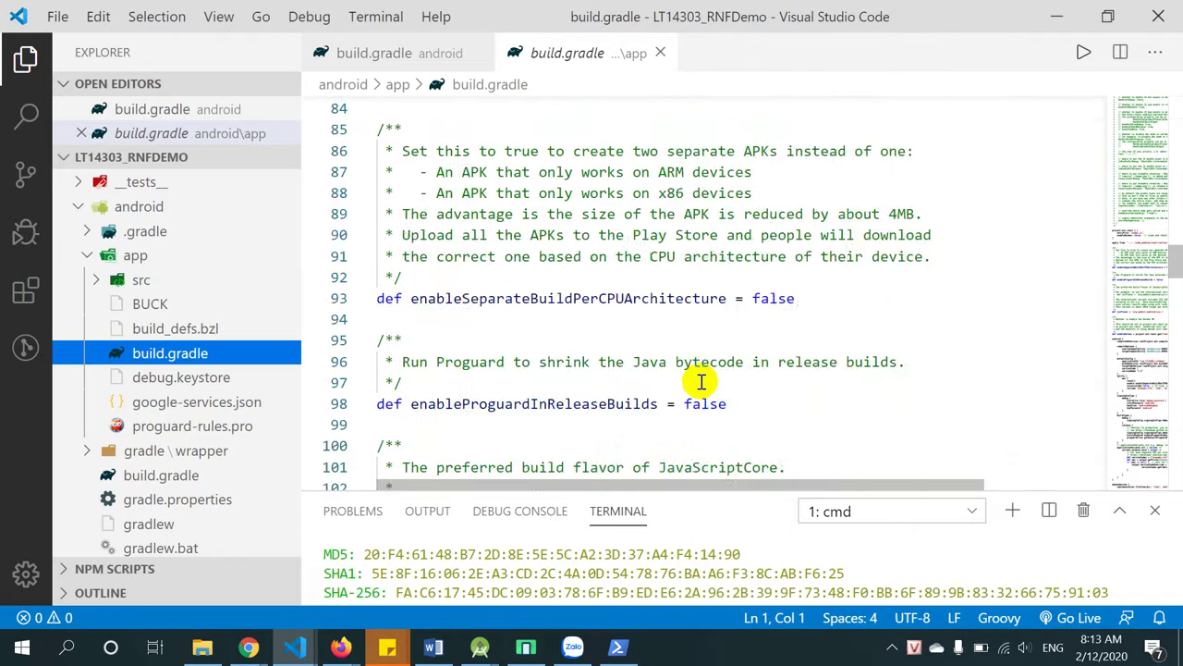
scroll(700, 377, "down", 20)
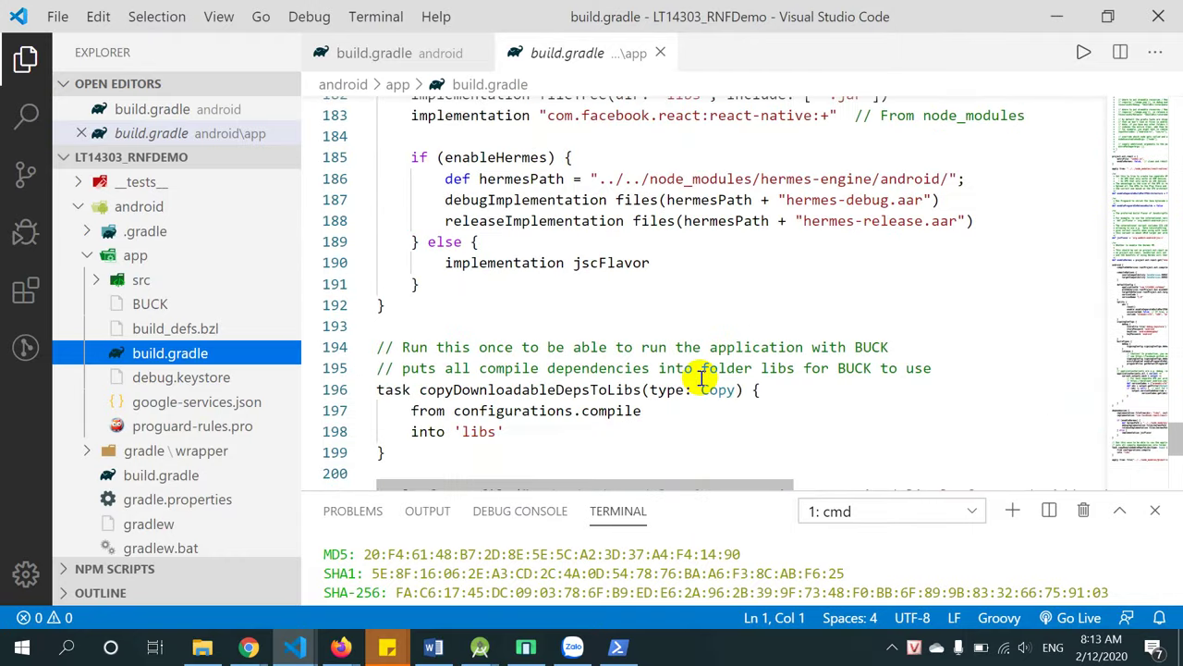
scroll(700, 377, "up", 3)
left_click(460, 272)
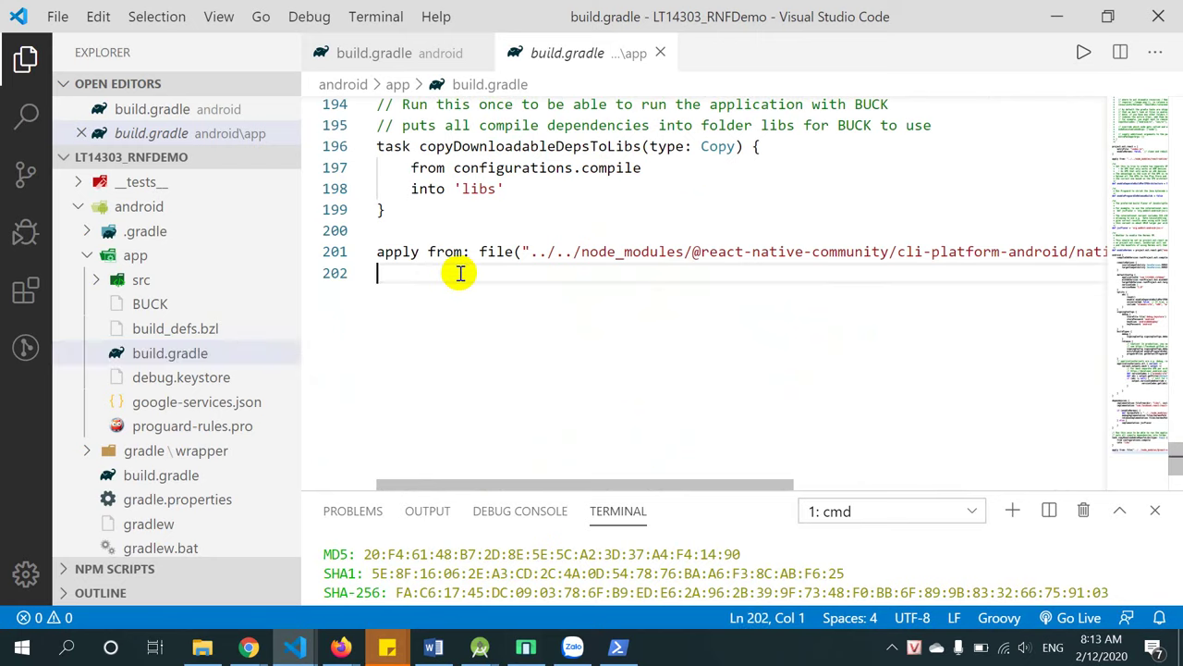
type("apply plugin: 'com.google.gms.google-services'")
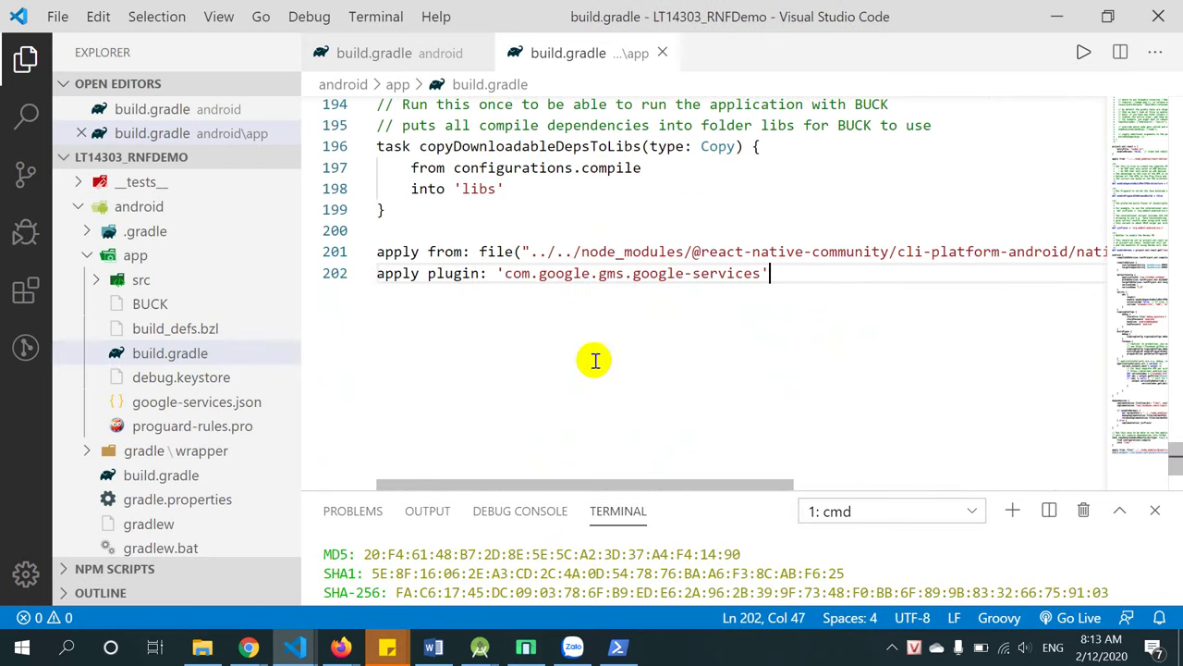
Switch to Chrome and select the npx react-native run-android command in the guide's Rebuilding Android section.
key("alt+Tab")
scroll(763, 359, "down", 2)
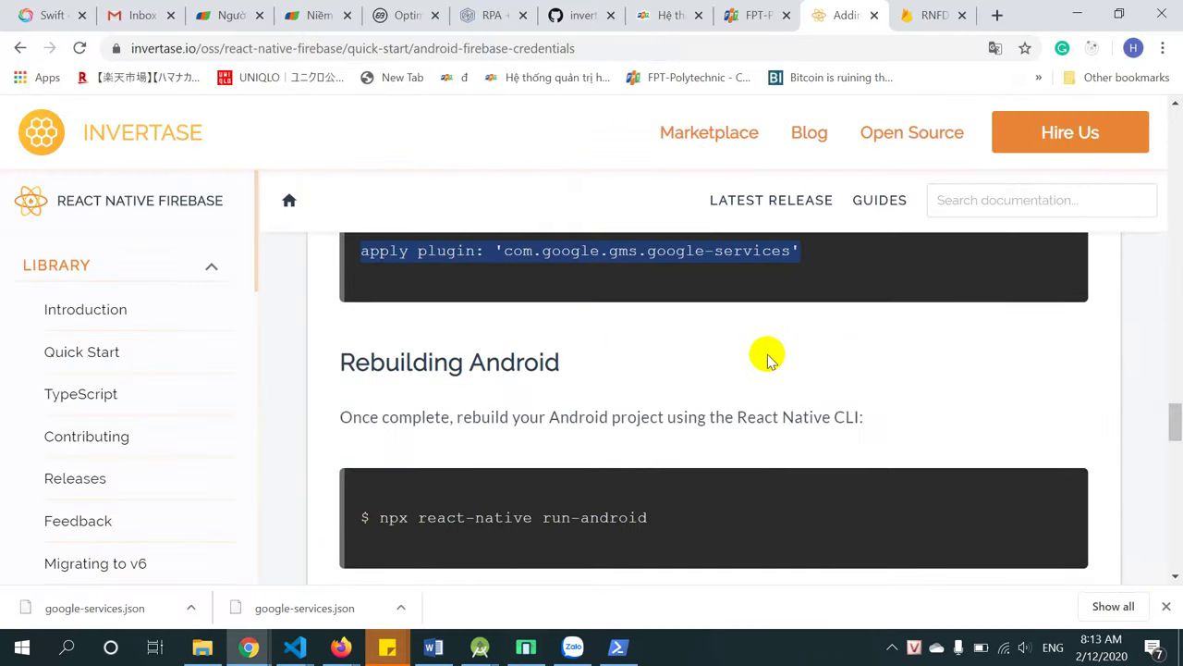
left_click_drag(379, 518, 647, 517)
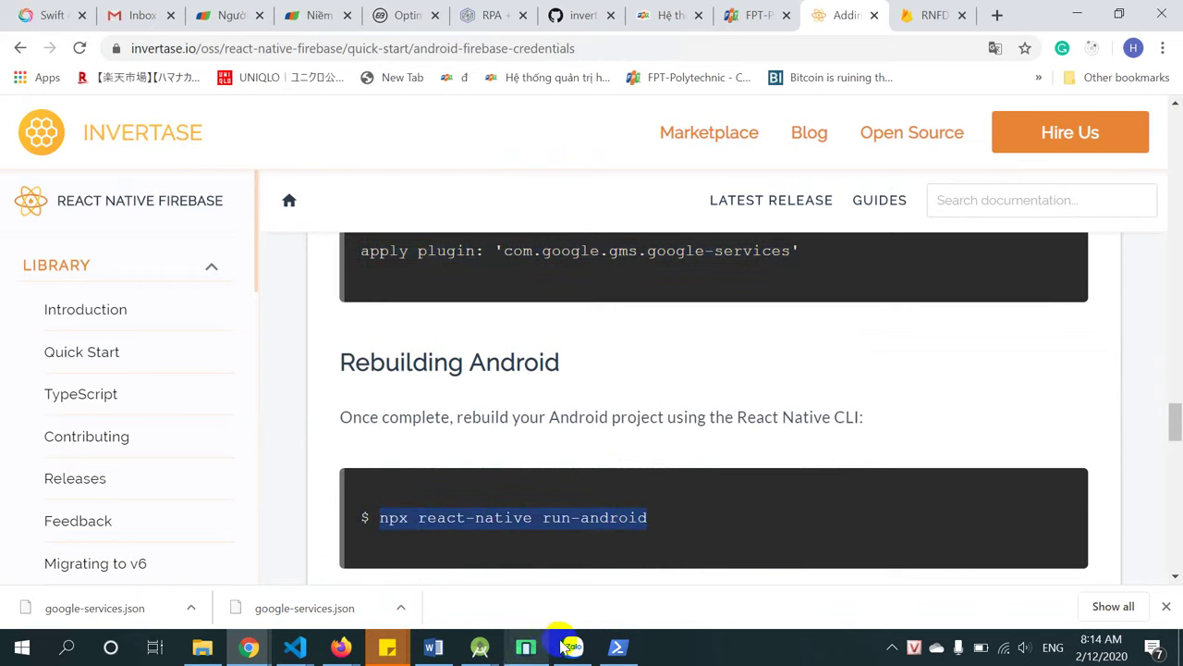
left_click(625, 650)
left_click(428, 507)
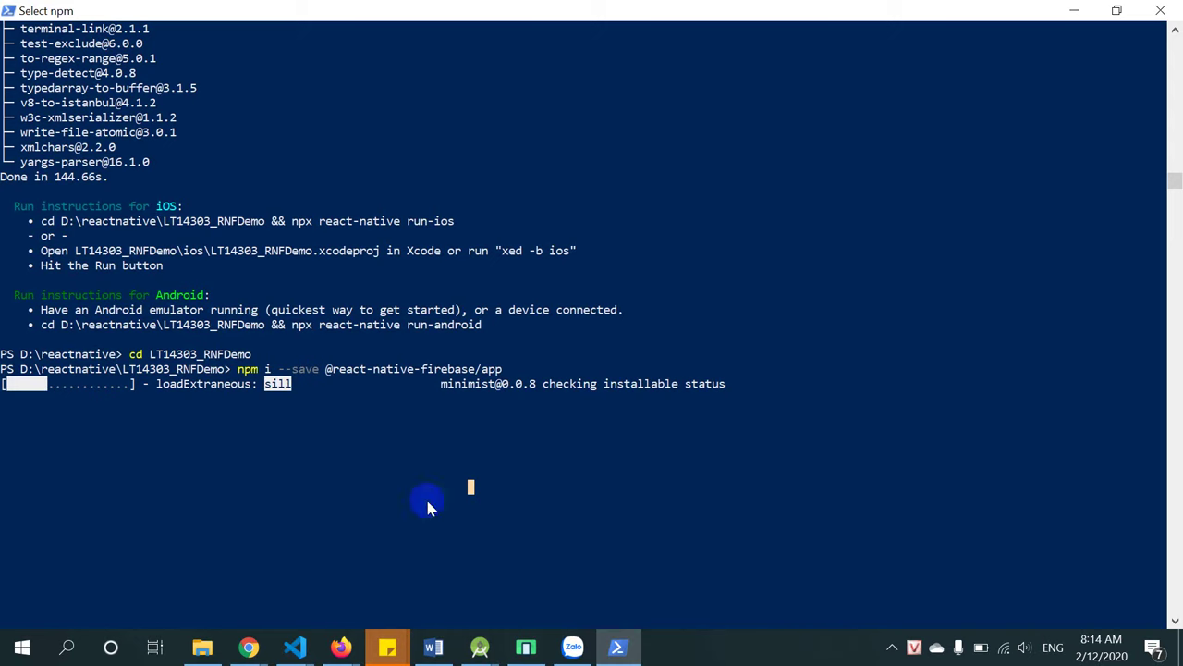
left_click(447, 471)
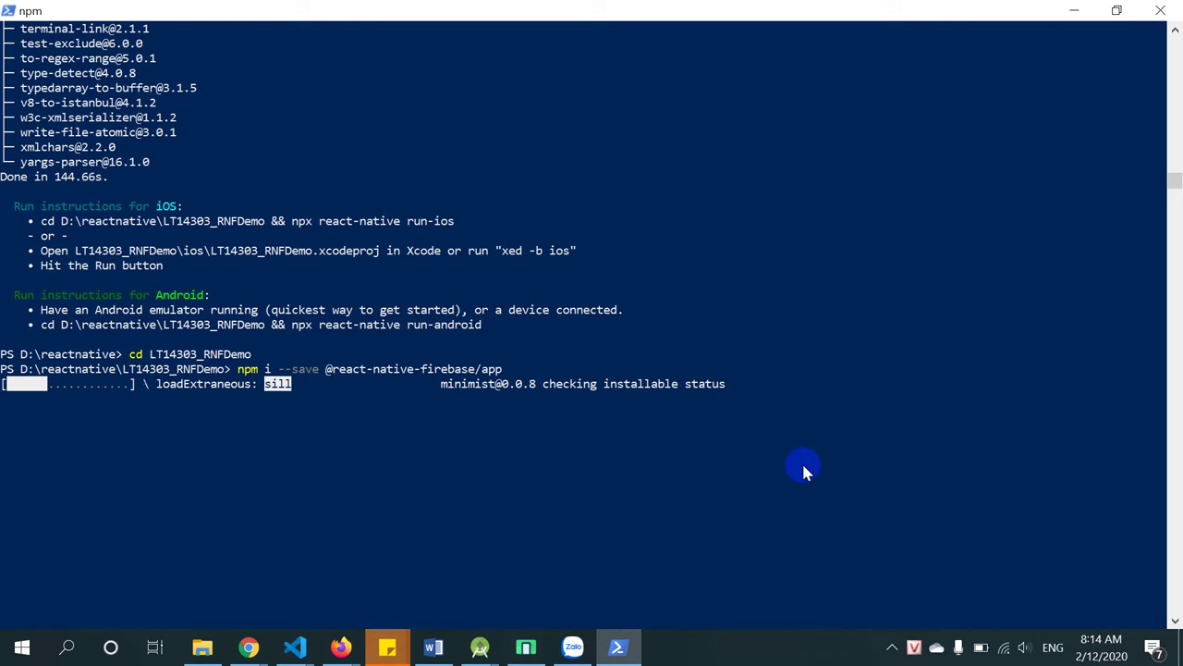
left_click(537, 602)
left_click(538, 506)
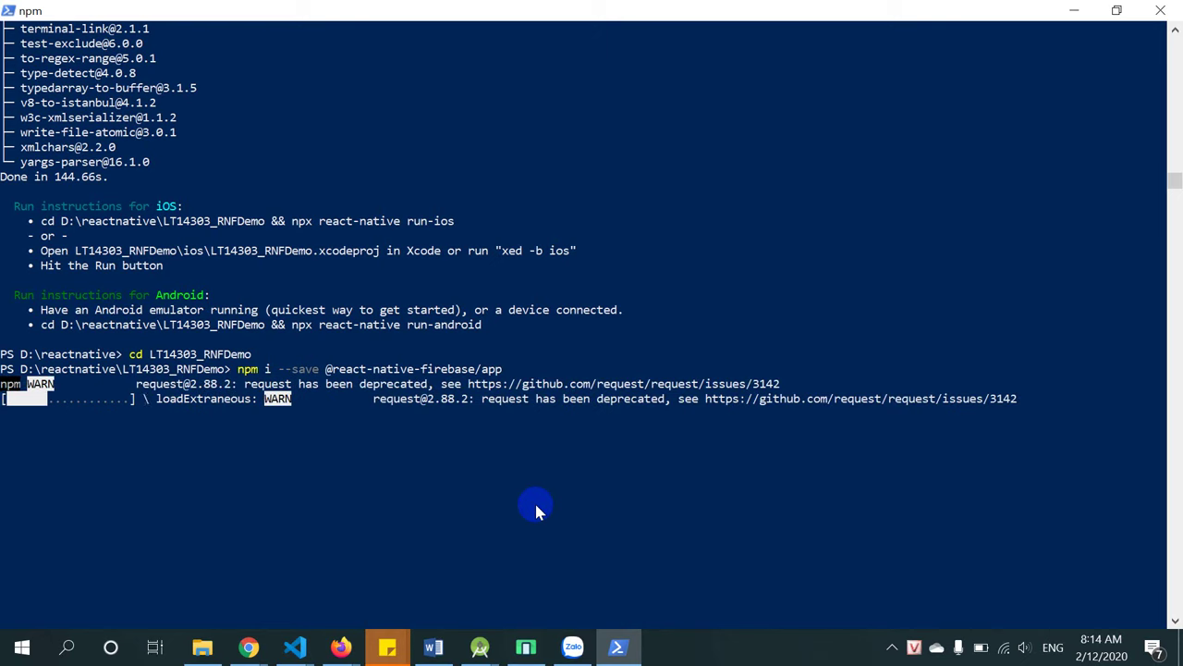
Switch to the Google Meet window in Chrome and check the meeting's chat messages and participant list.
left_click(250, 647)
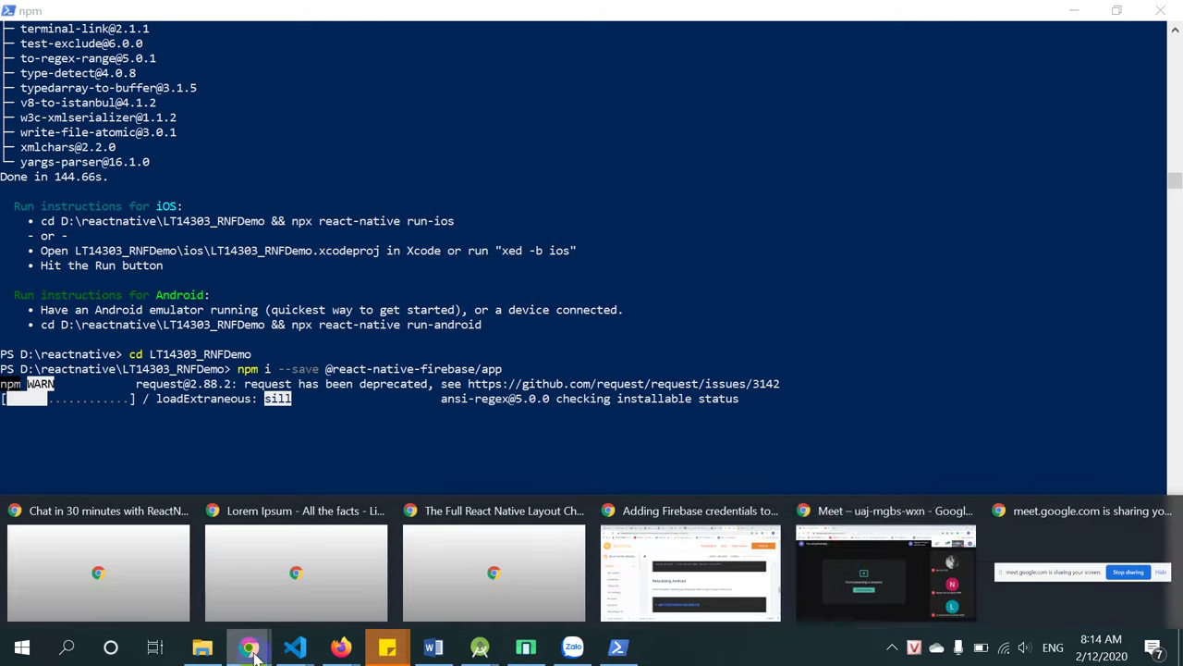
left_click(859, 532)
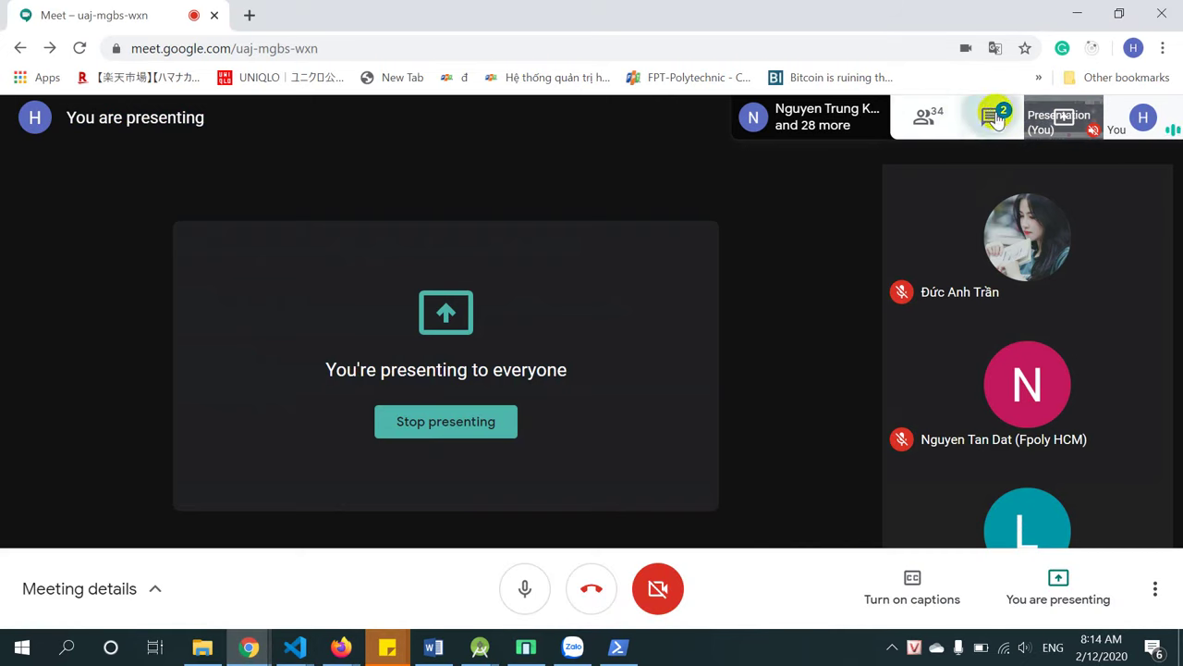
left_click(989, 117)
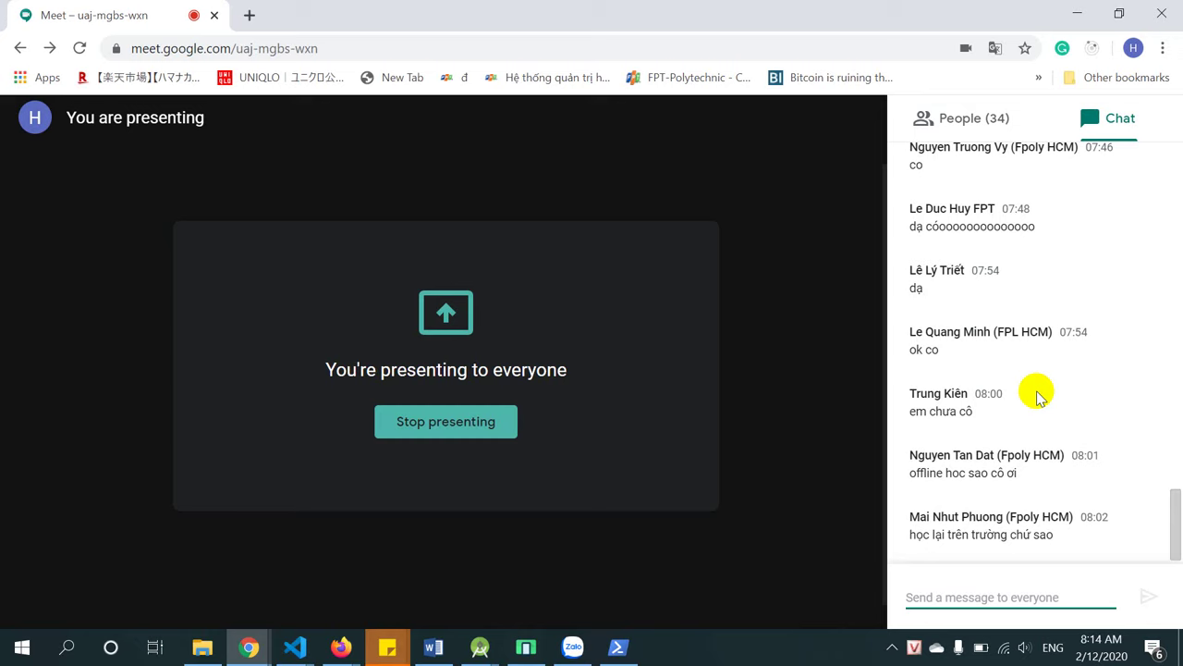
left_click(988, 127)
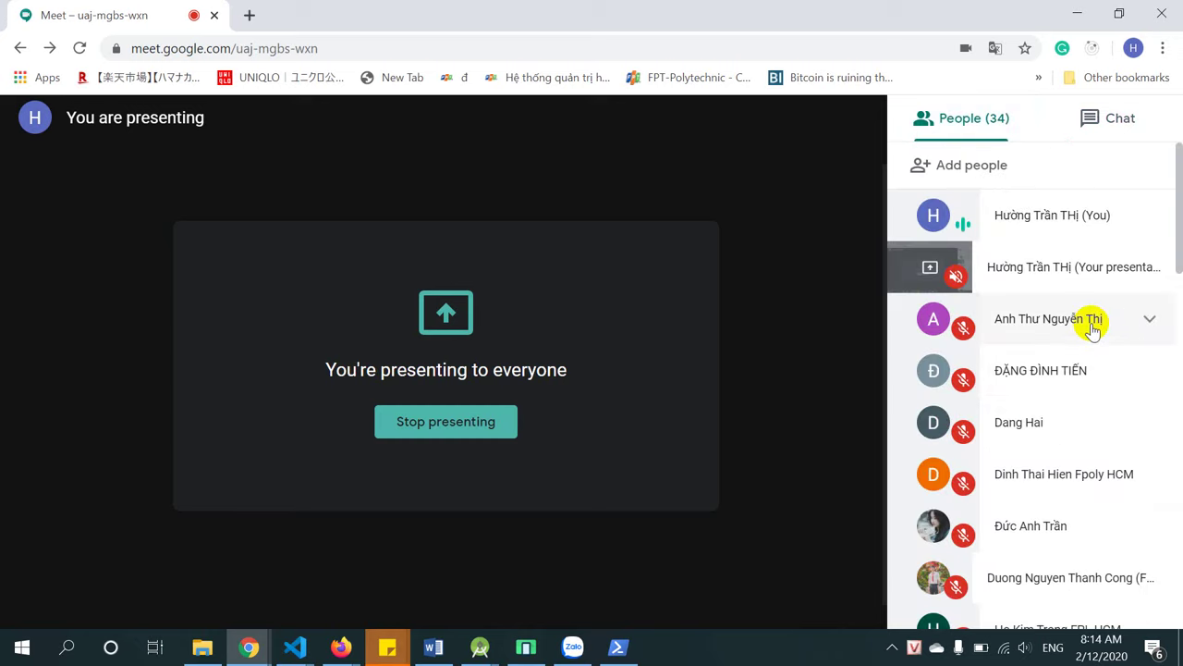
left_click(1091, 118)
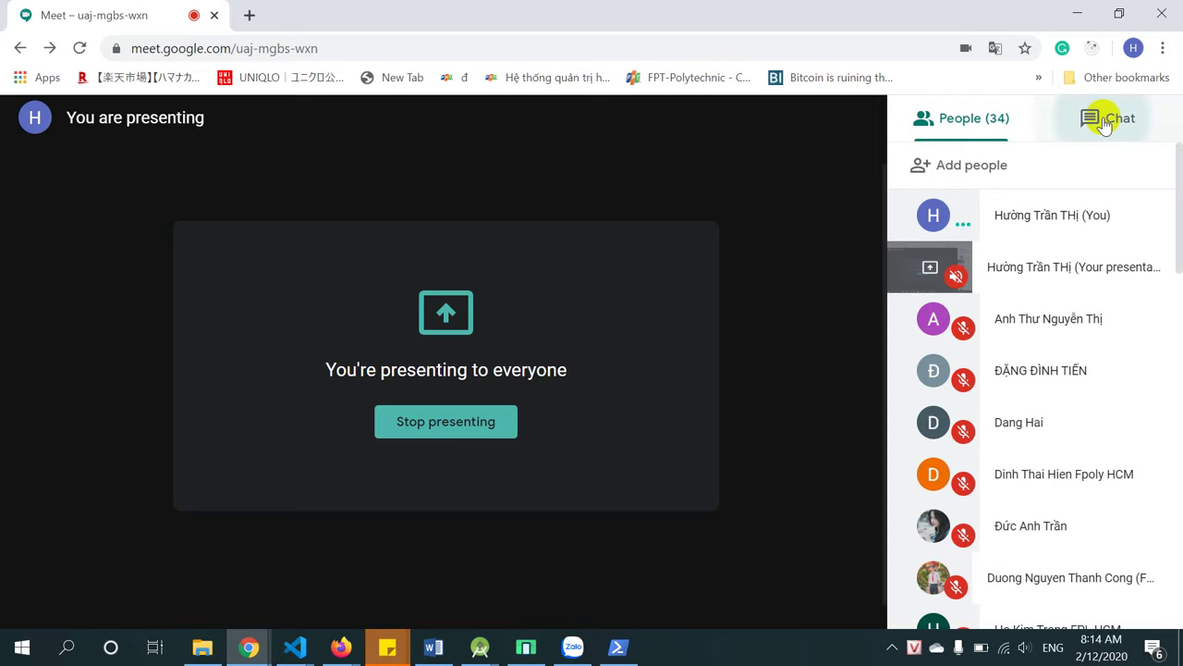
left_click(806, 397)
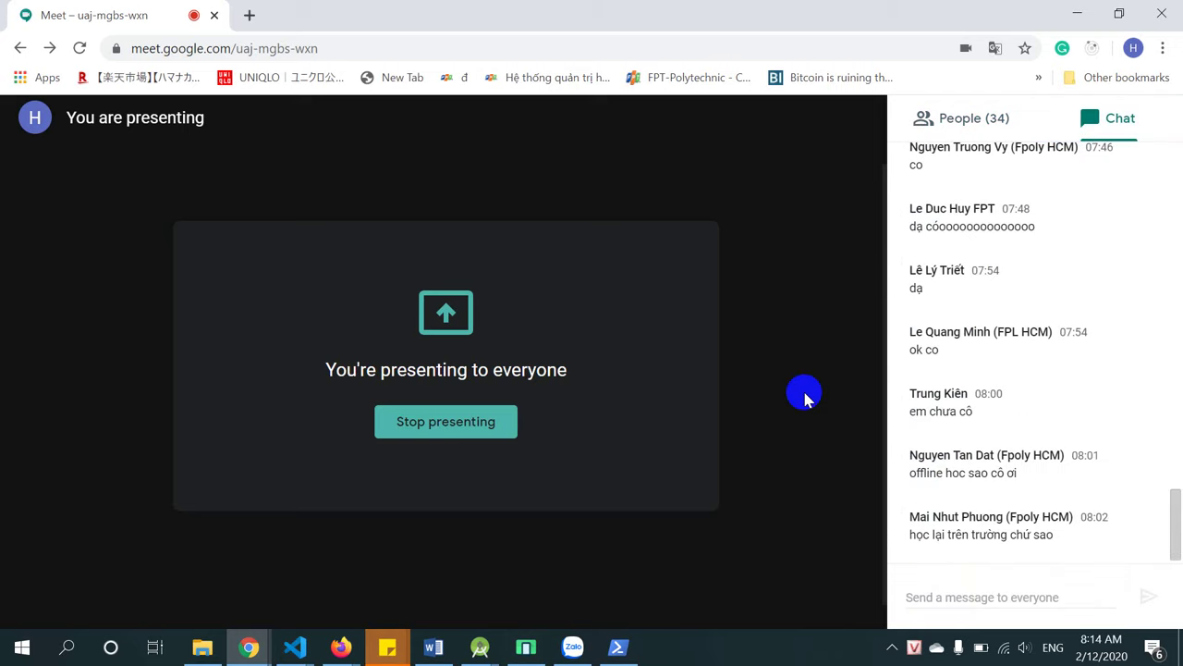
left_click(806, 398)
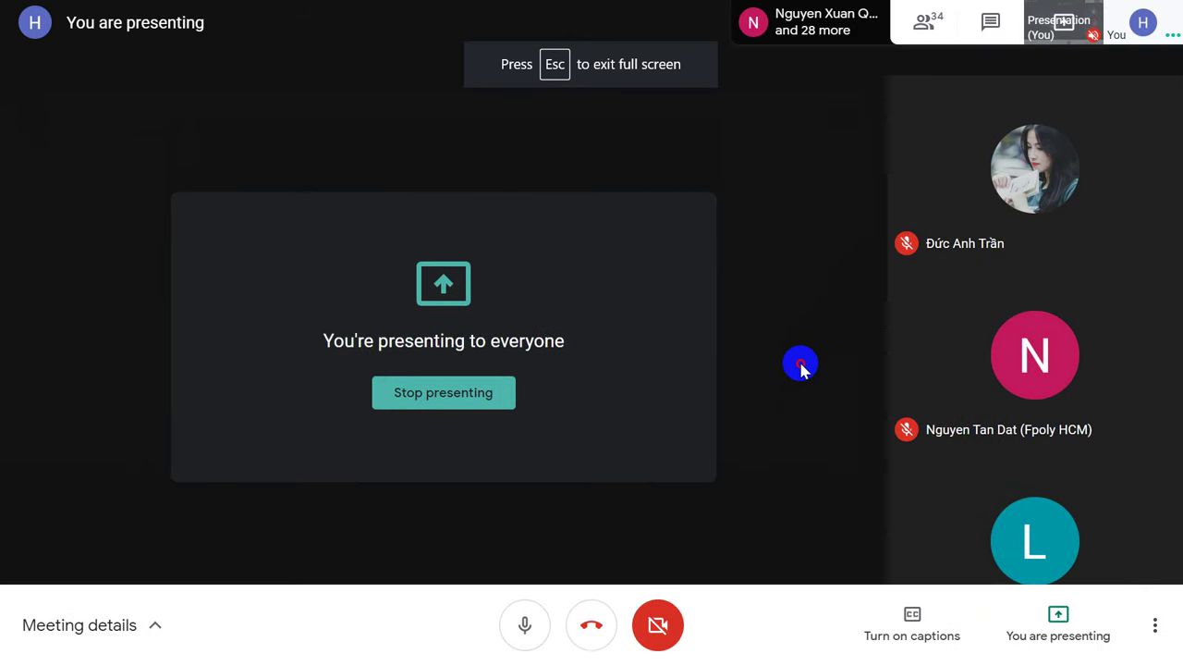
key("Escape")
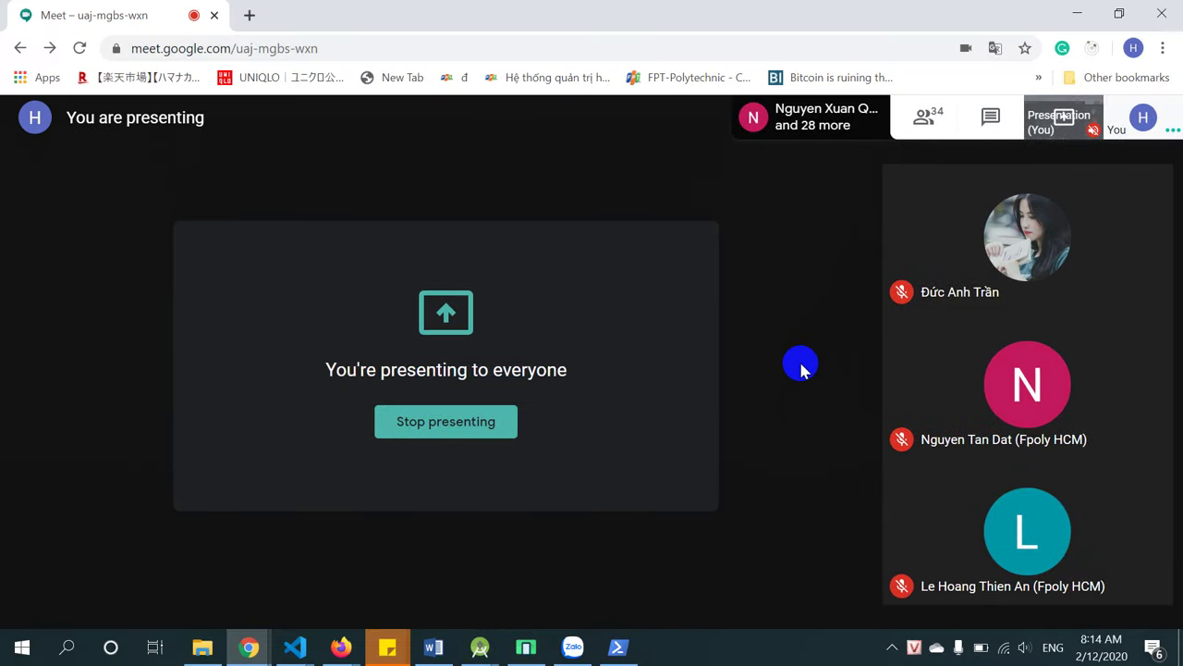
left_click(800, 368)
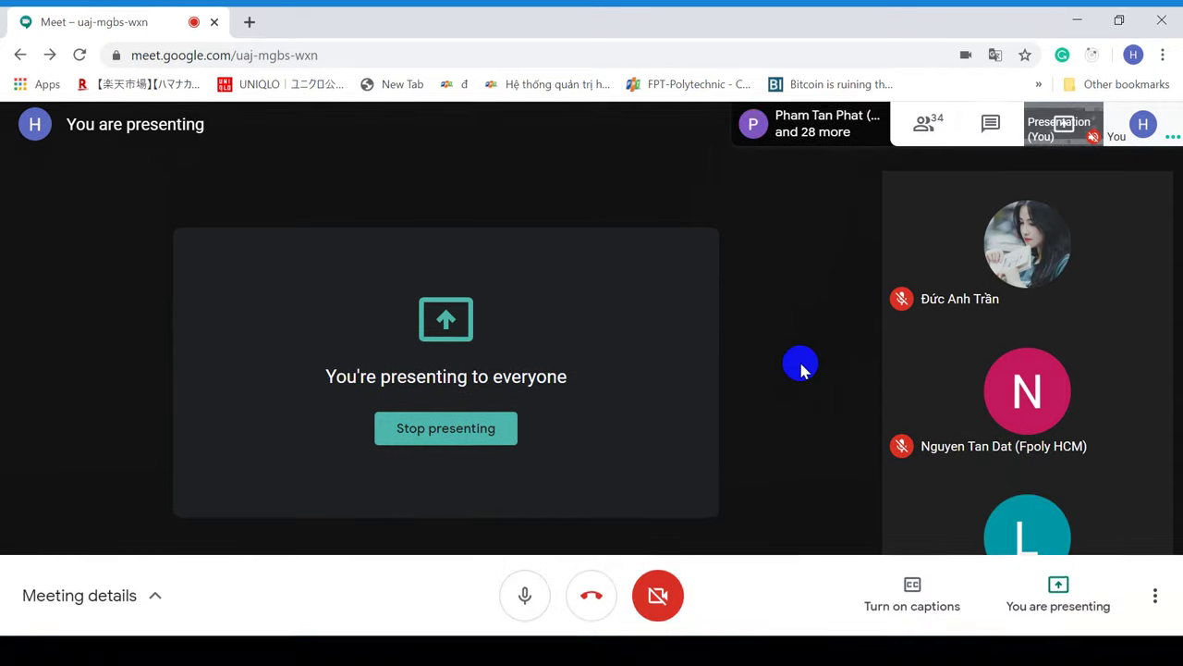
key("Escape")
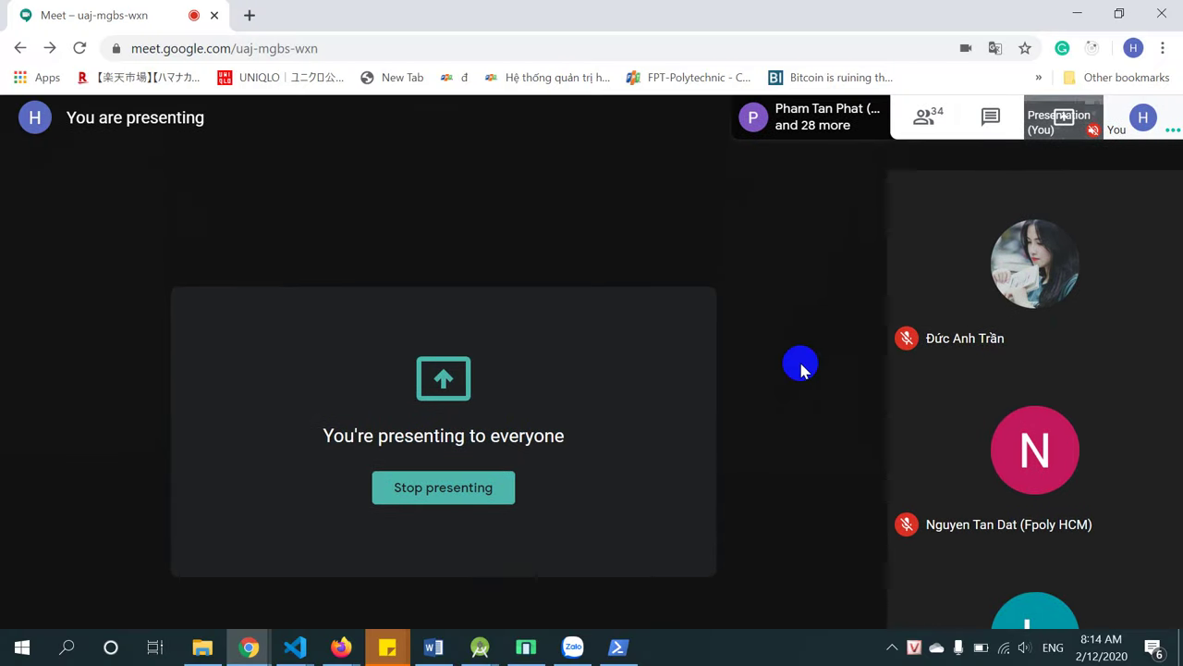
key("alt+Tab")
left_click(527, 502)
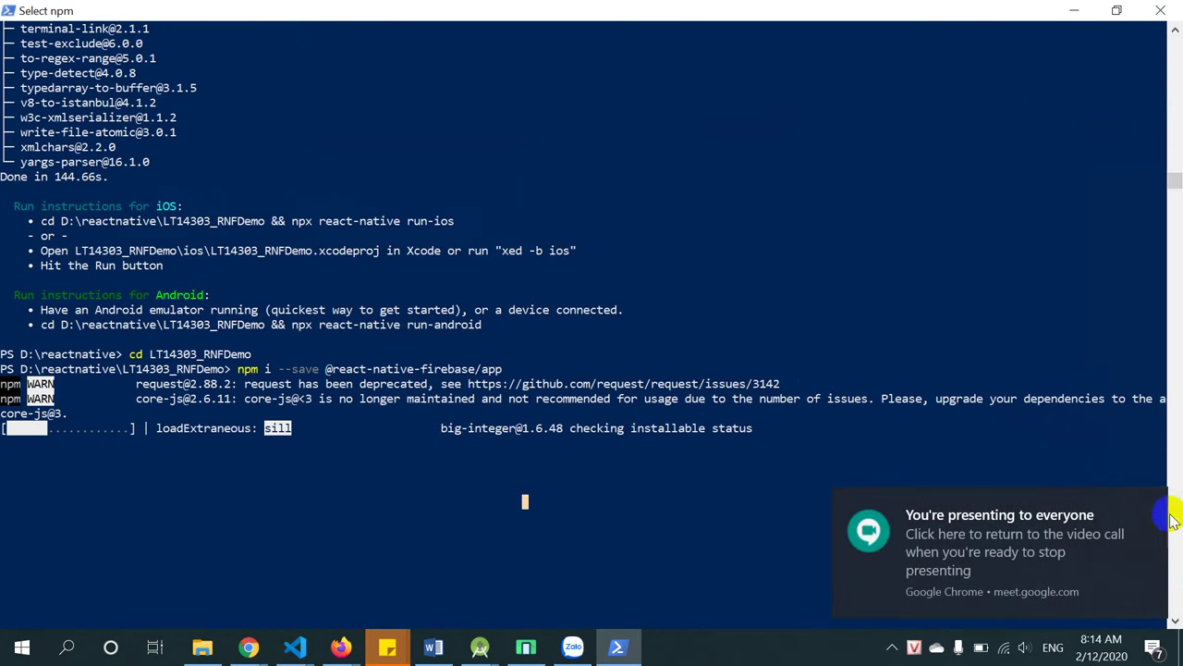
left_click(1151, 502)
left_click(797, 502)
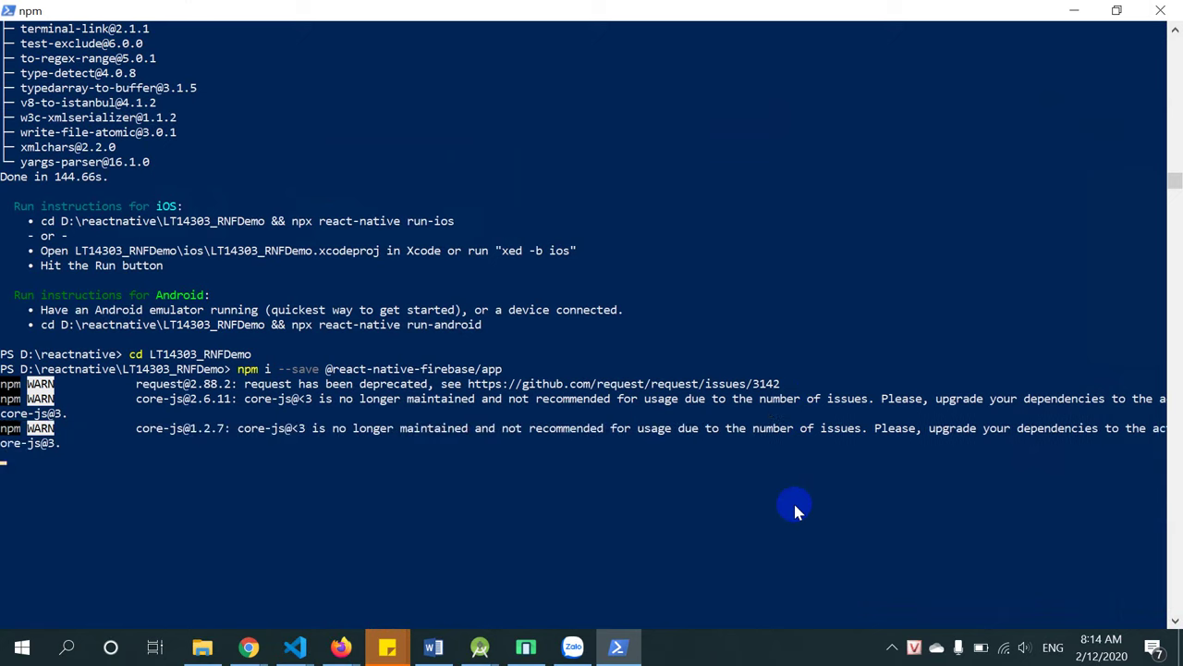
Switch to the Google Meet window in Chrome and read the newest message in the meeting chat.
mouse_move(250, 647)
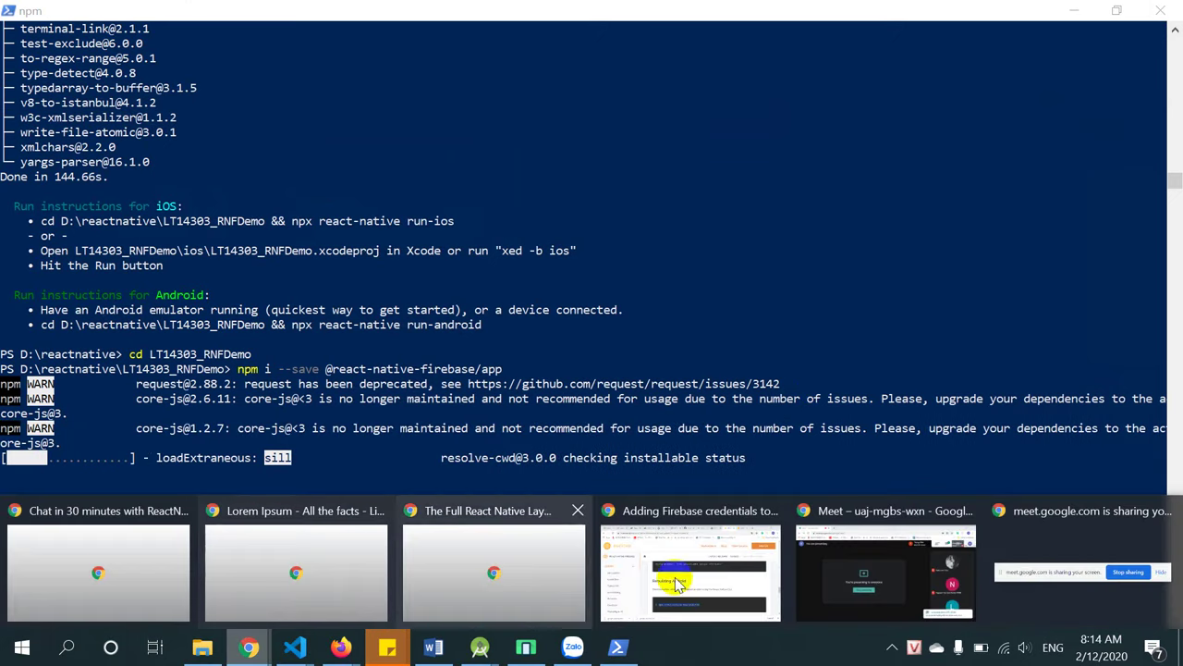
left_click(819, 566)
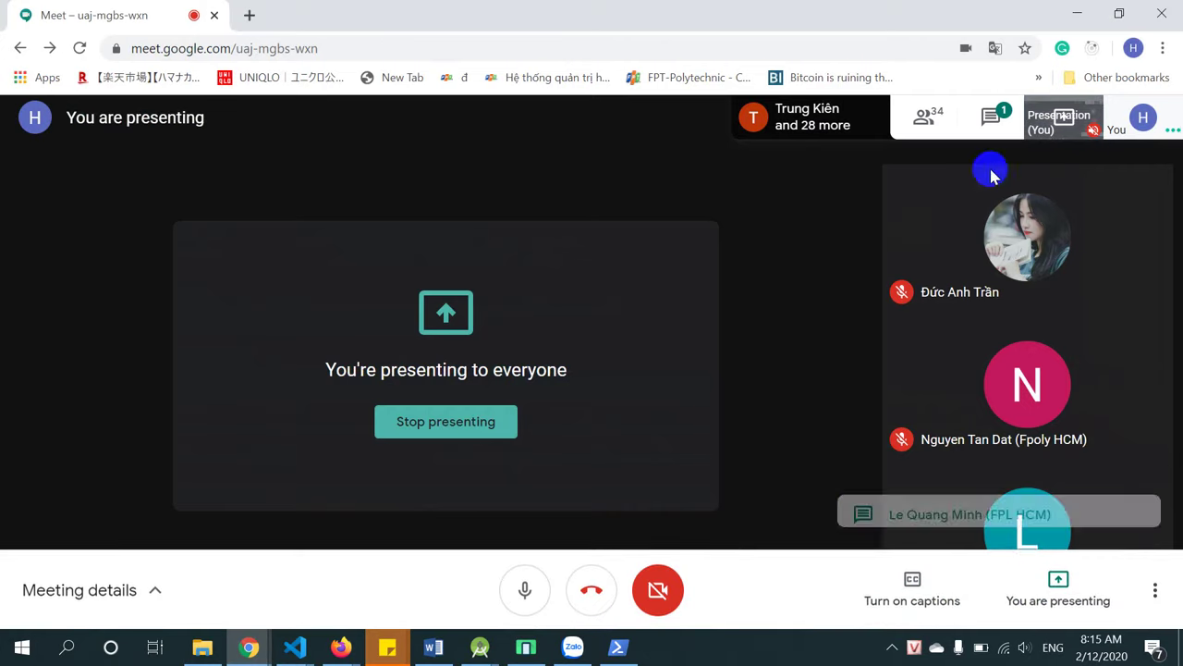
left_click(989, 122)
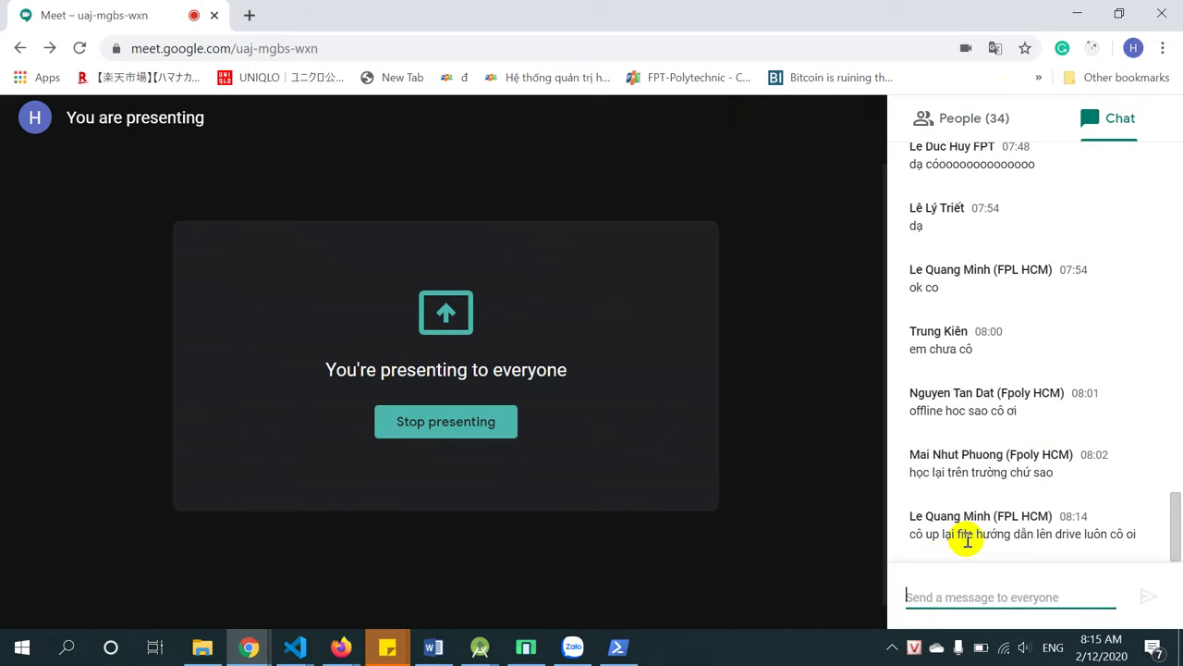
Switch to Word, review the Huong dan React Native voi Firebase - v2 guide through its Realtime Database section, and close the document.
left_click(433, 647)
scroll(673, 500, "down", 15)
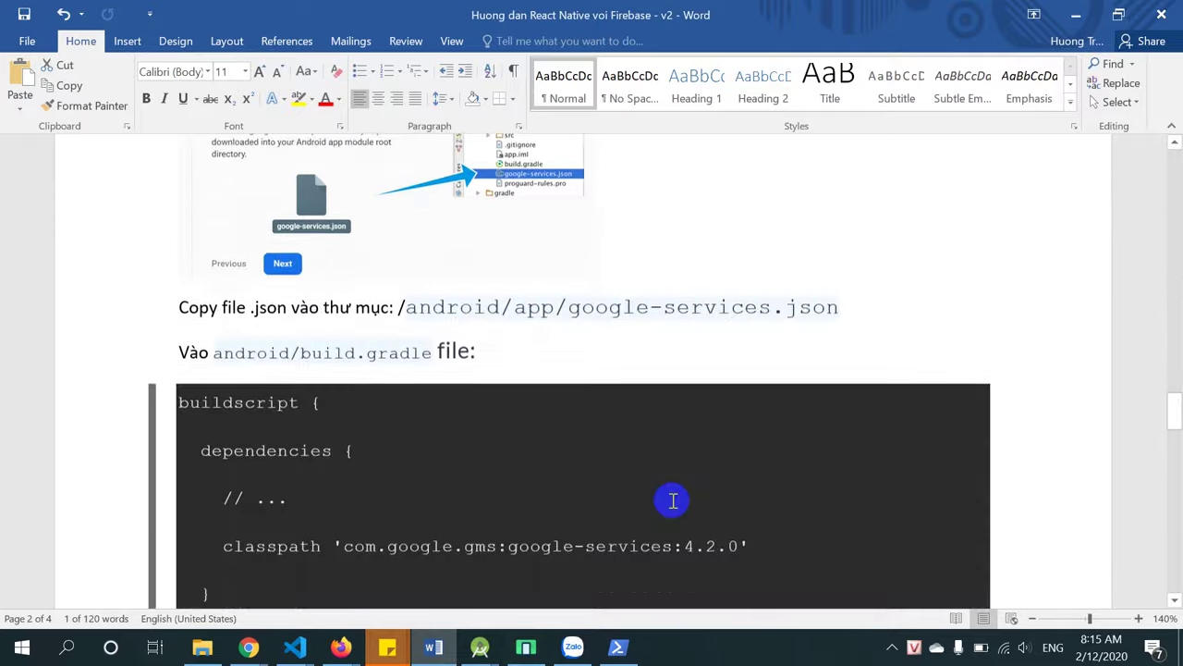
scroll(727, 423, "up", 8)
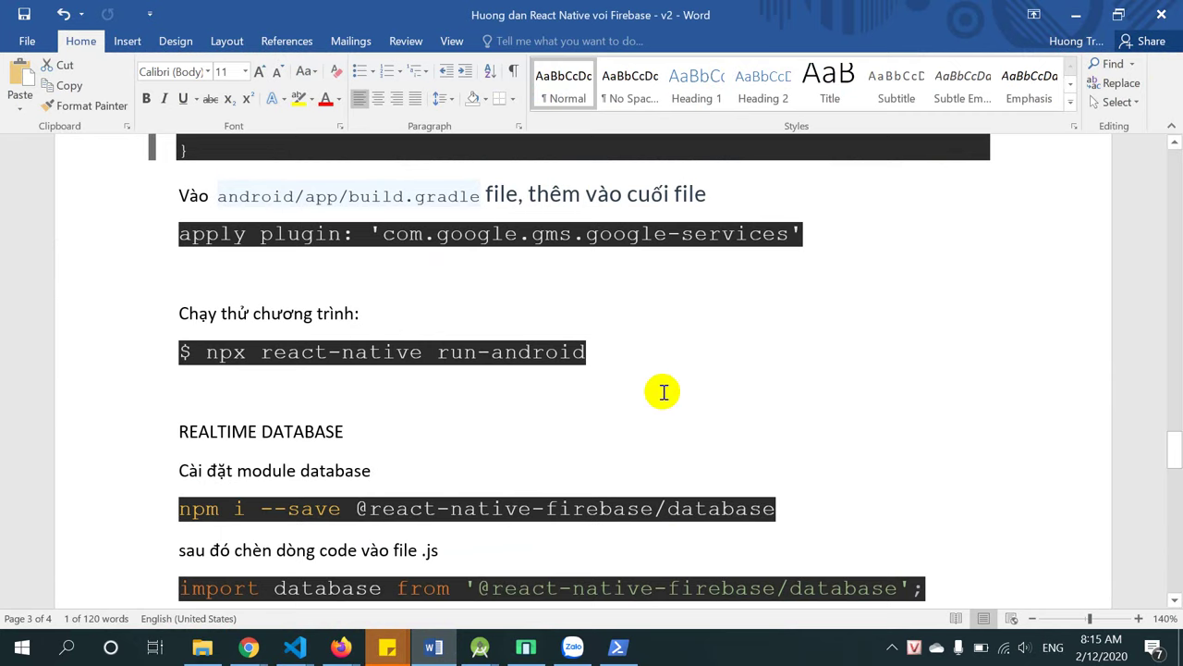
scroll(660, 391, "down", 2)
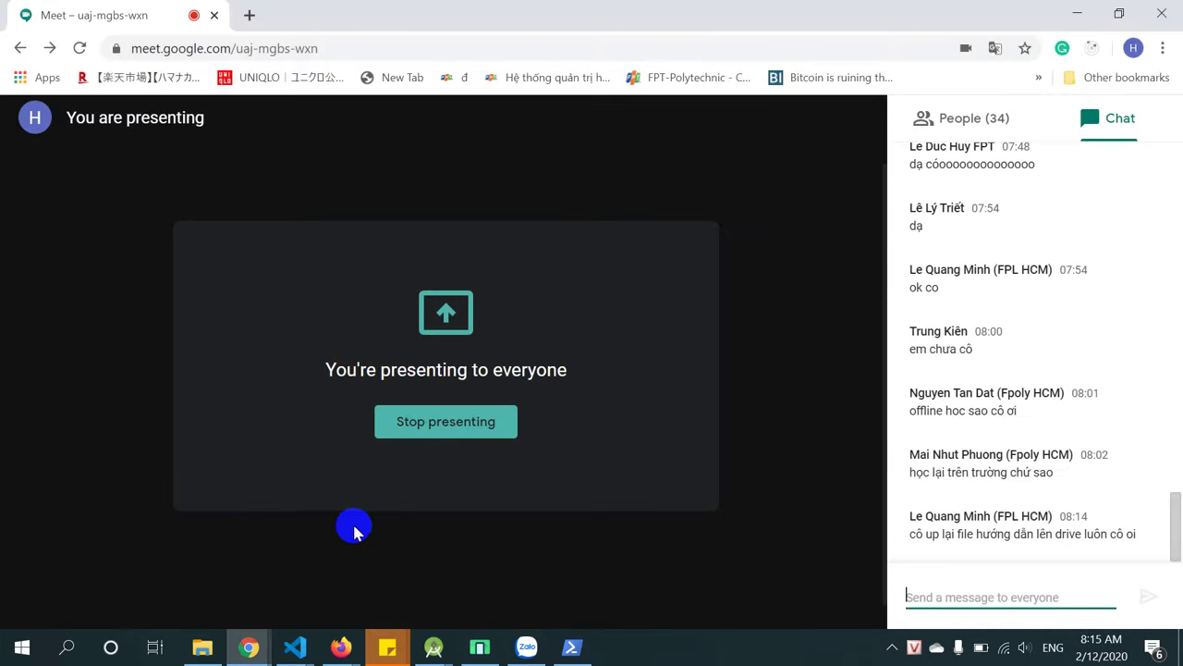
Bring up the React Native folder in File Explorer, dismiss the Meet notification, and open Google Drive in a new Chrome tab.
left_click(207, 653)
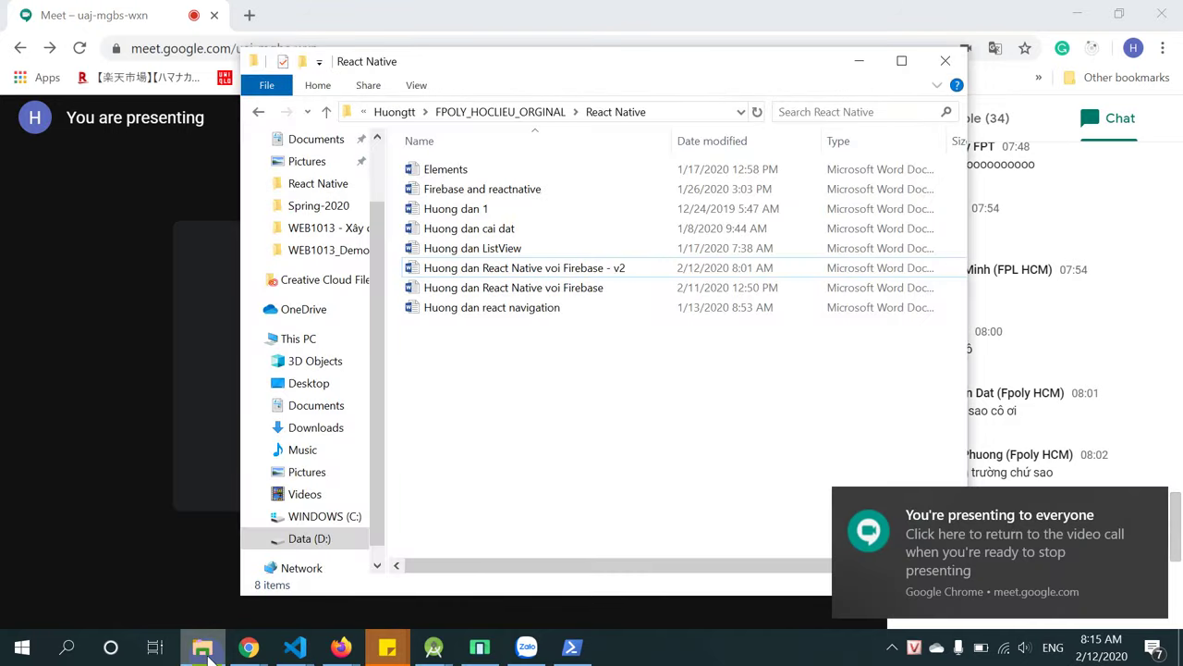
left_click(1152, 496)
mouse_move(251, 647)
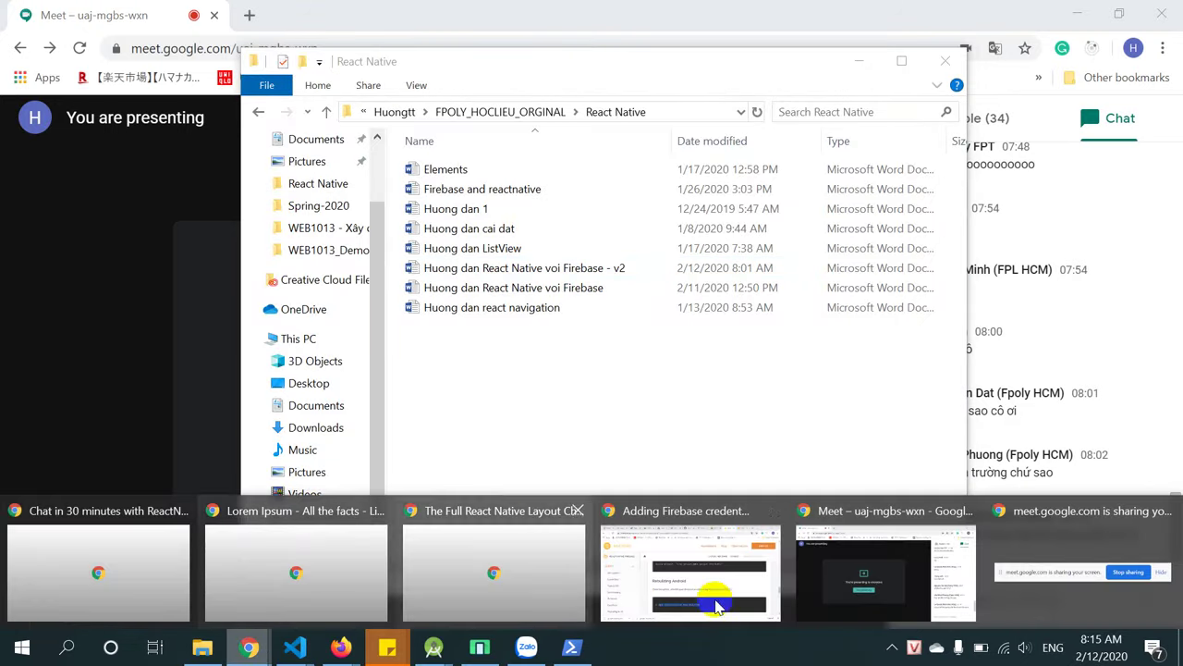
left_click(700, 584)
left_click(996, 15)
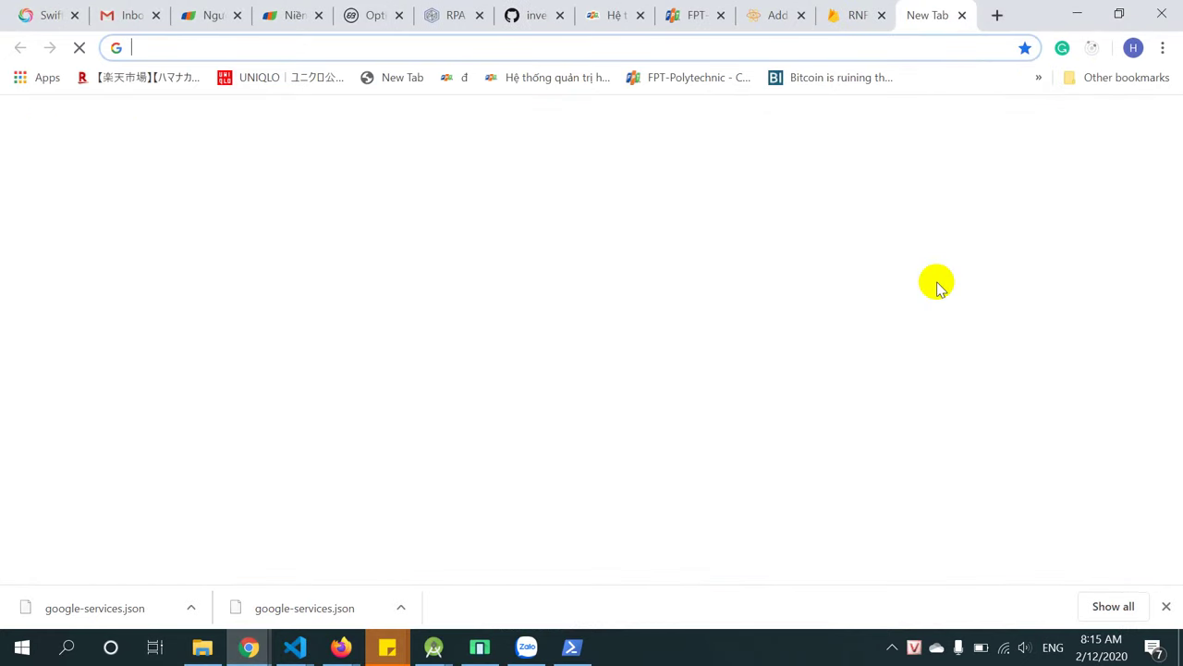
type("dr")
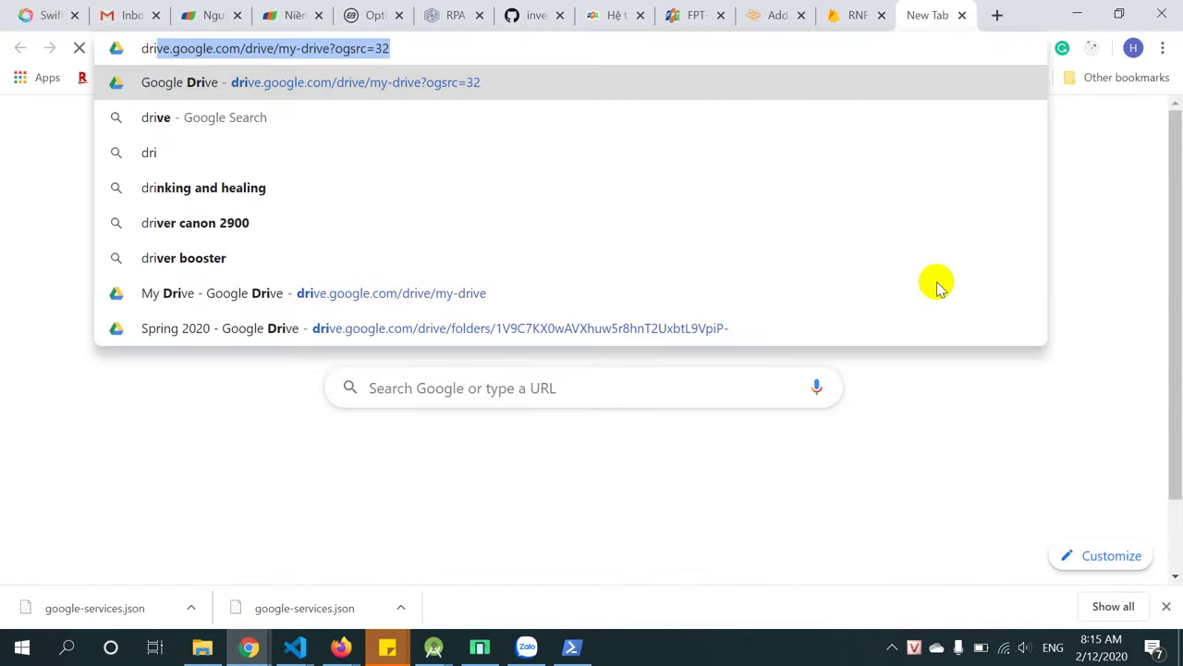
key("Return")
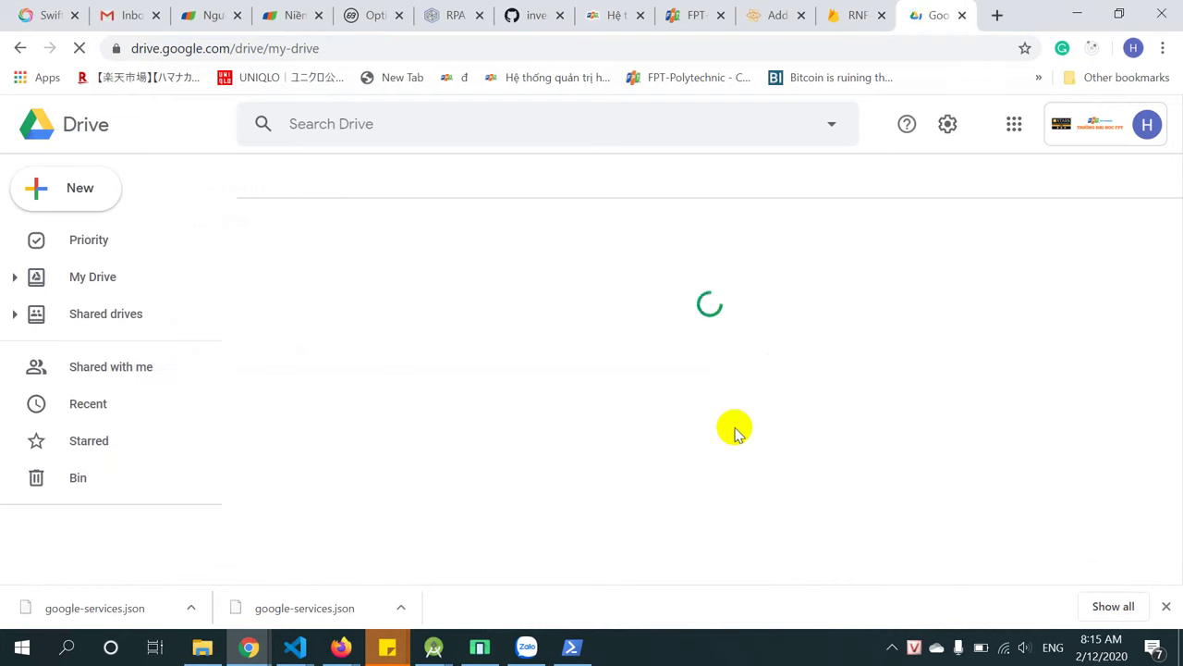
left_click(569, 648)
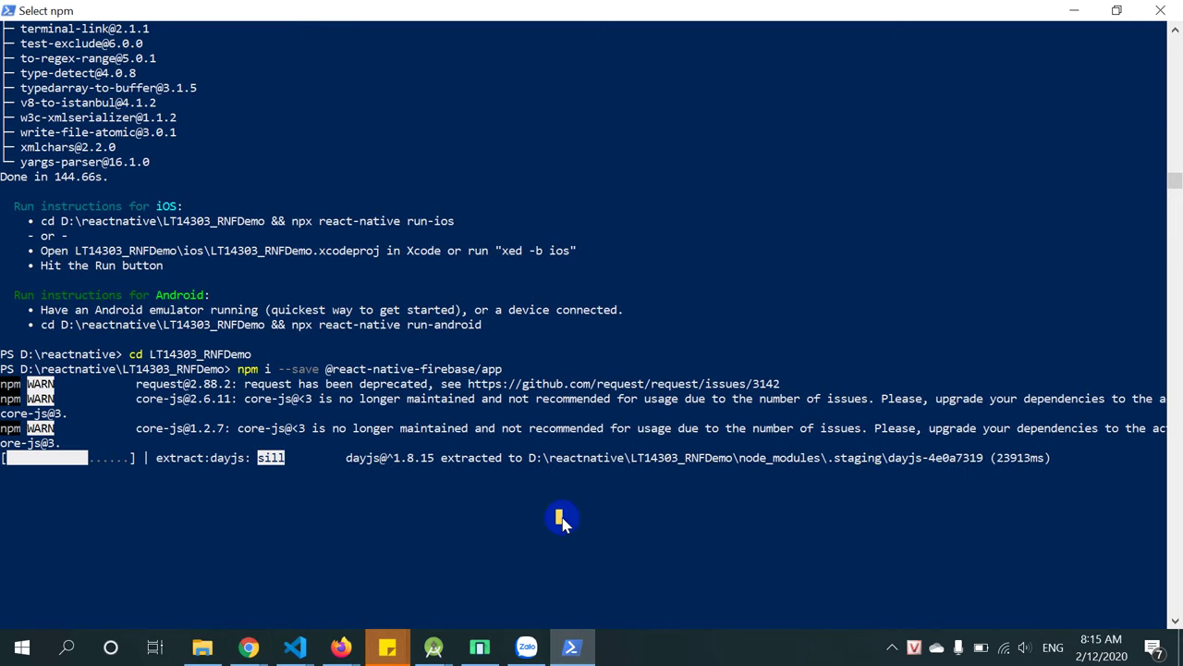
left_click(858, 499)
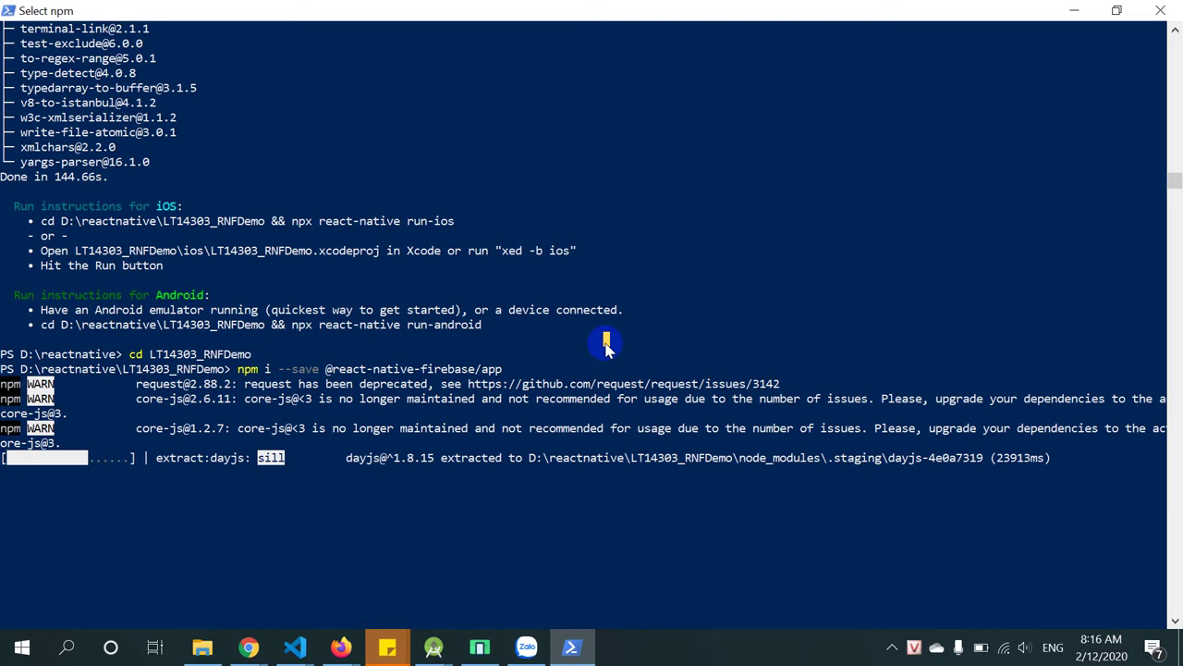
Switch back to Google Drive and open the LT14303_DaNenTang folder under 0. FPOLY HCM, 2020, Spring 2020.
key("alt+Tab")
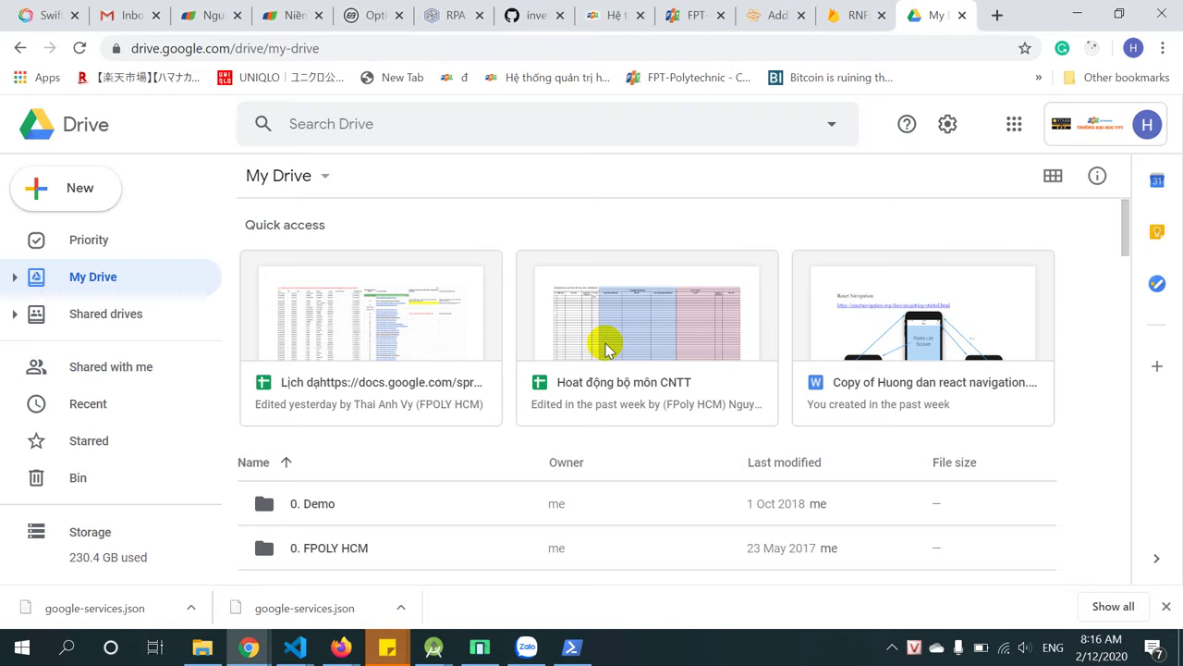
scroll(661, 298, "down", 3)
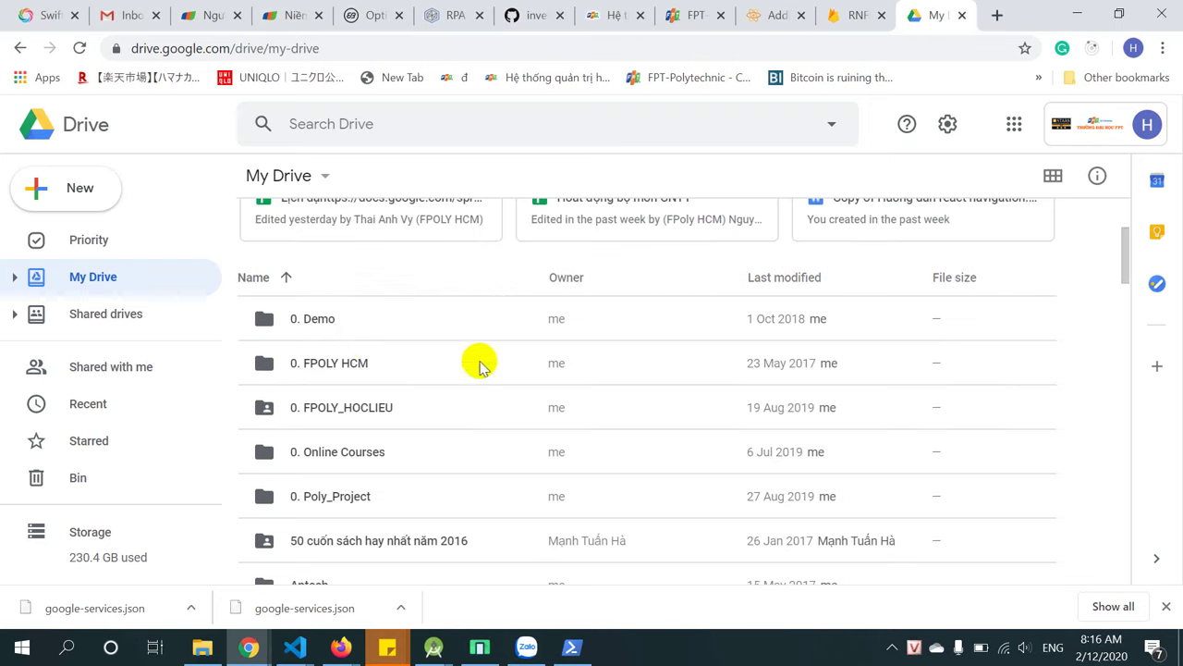
double_click(330, 362)
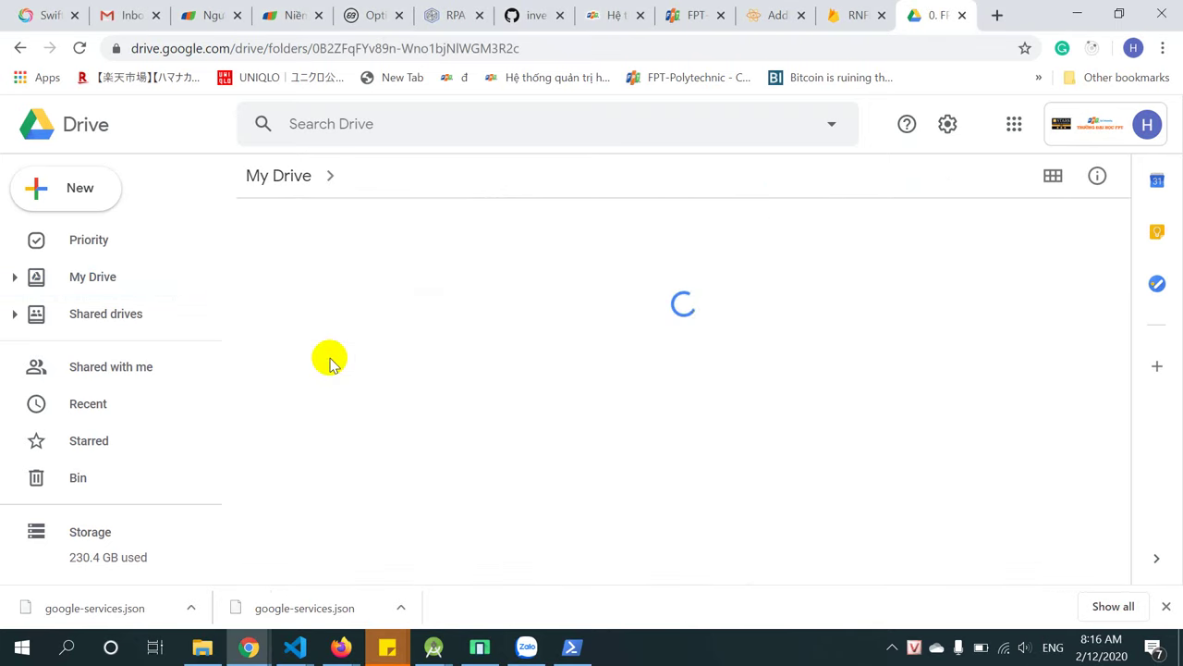
scroll(421, 382, "down", 2)
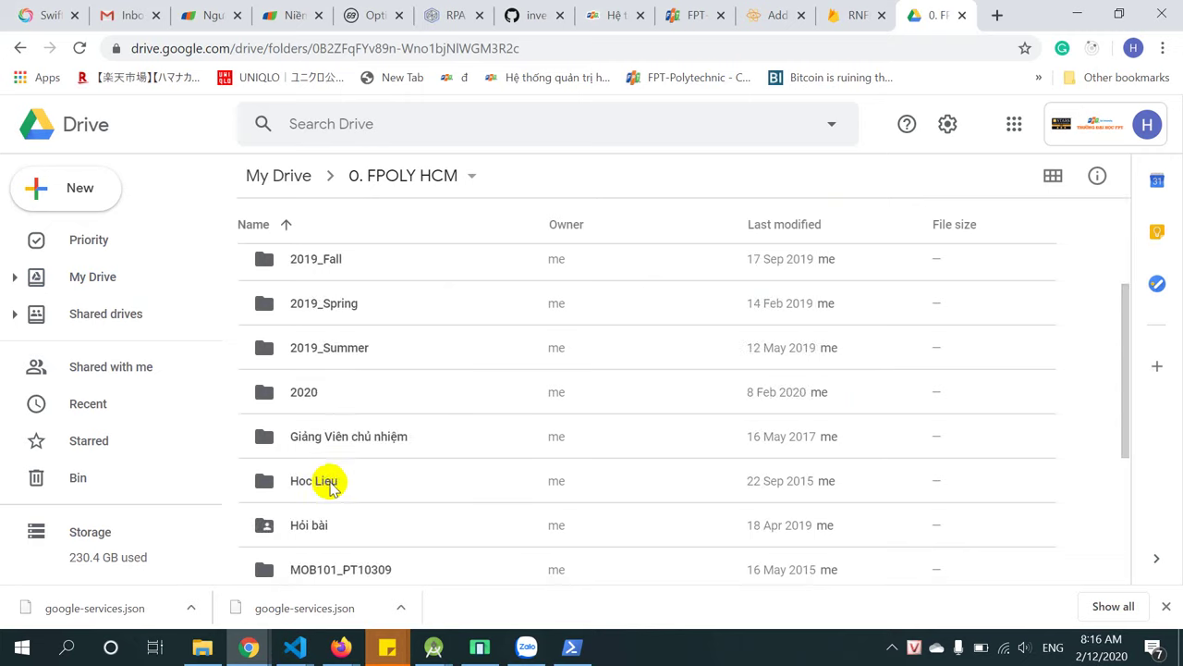
double_click(305, 393)
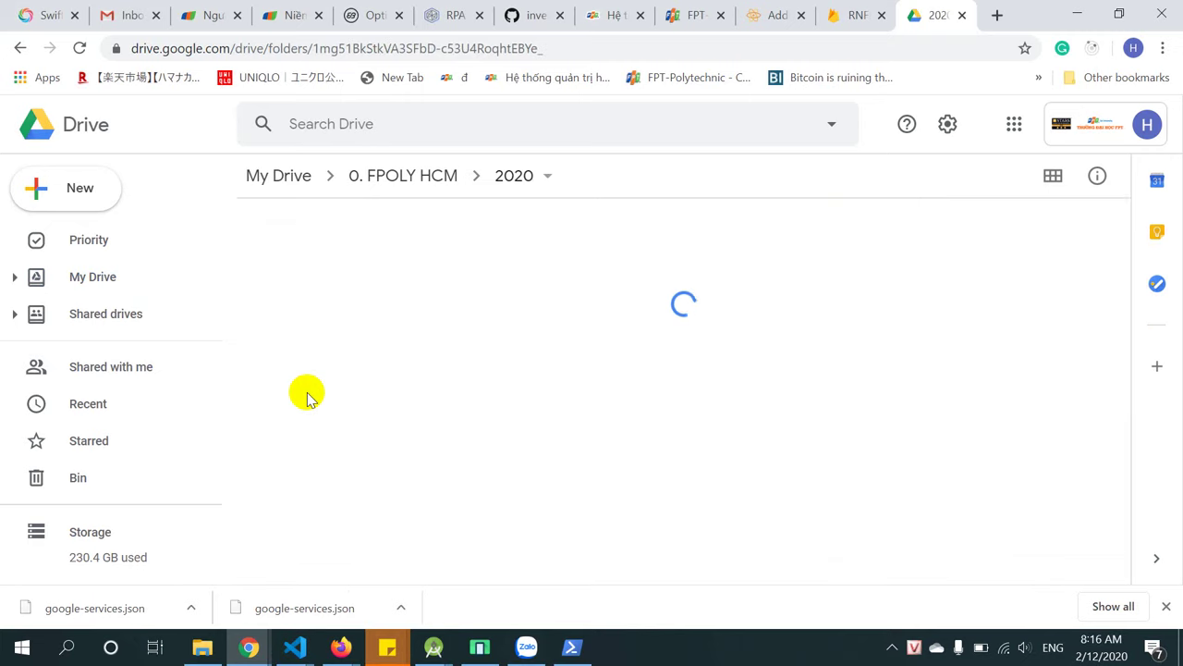
left_click(302, 284)
double_click(302, 284)
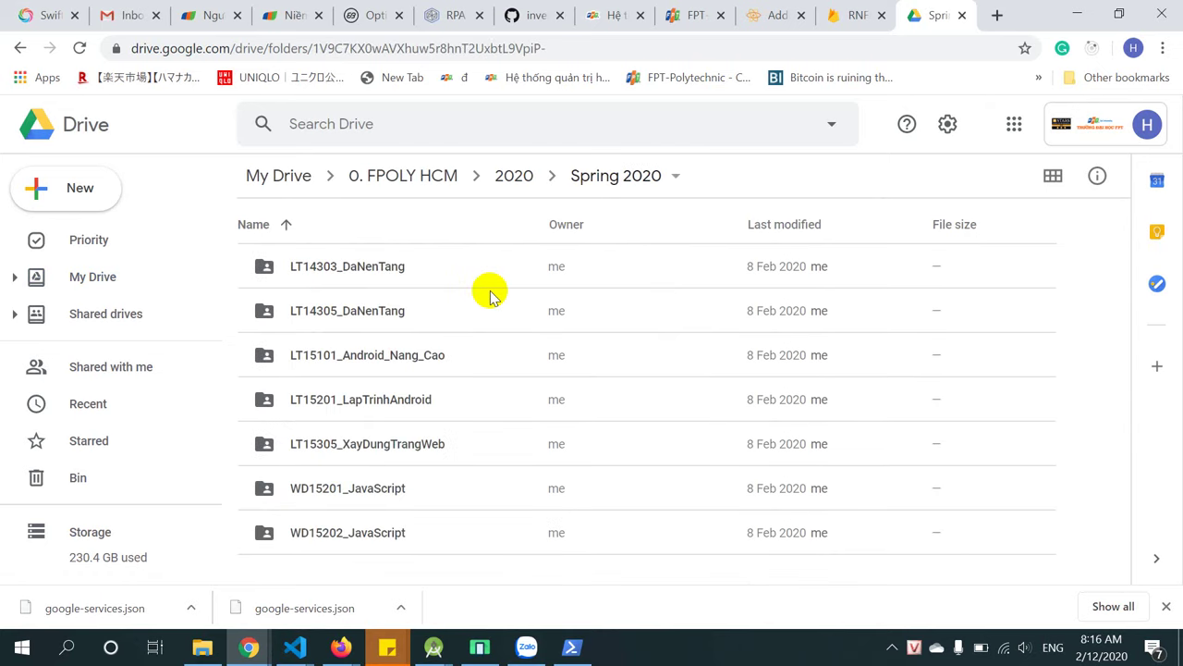
double_click(351, 268)
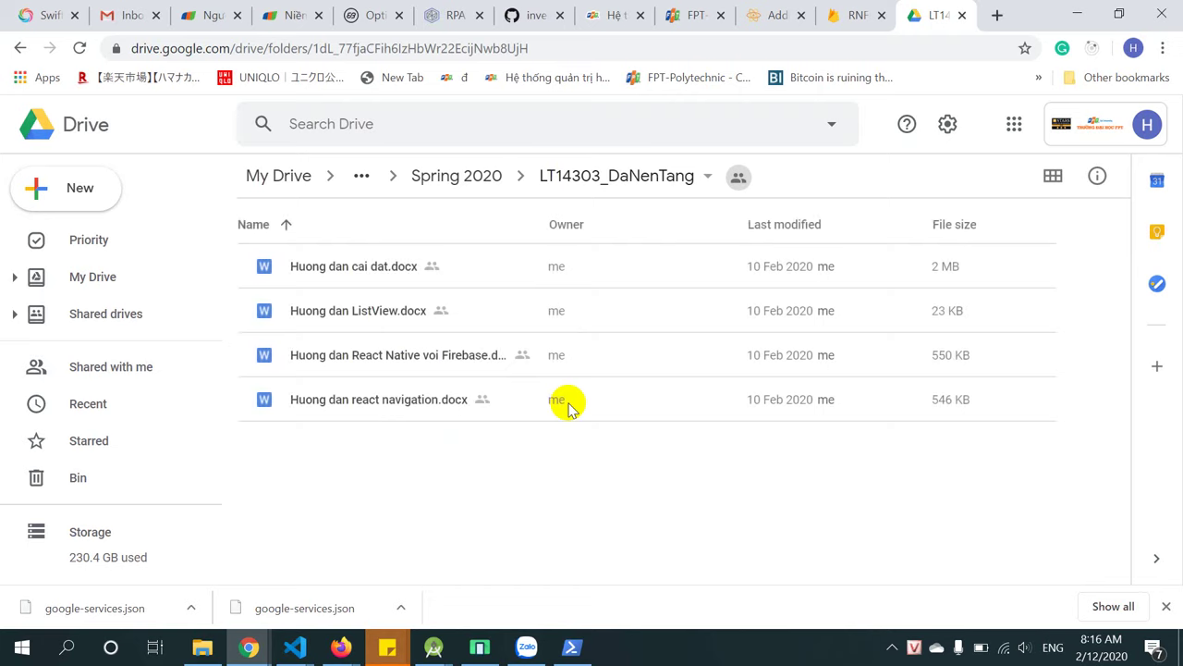
Upload Huong dan React Native voi Firebase - v2 from the local React Native folder to LT14303_DaNenTang and dismiss the upload notice.
left_click(201, 647)
left_click_drag(568, 269, 622, 504)
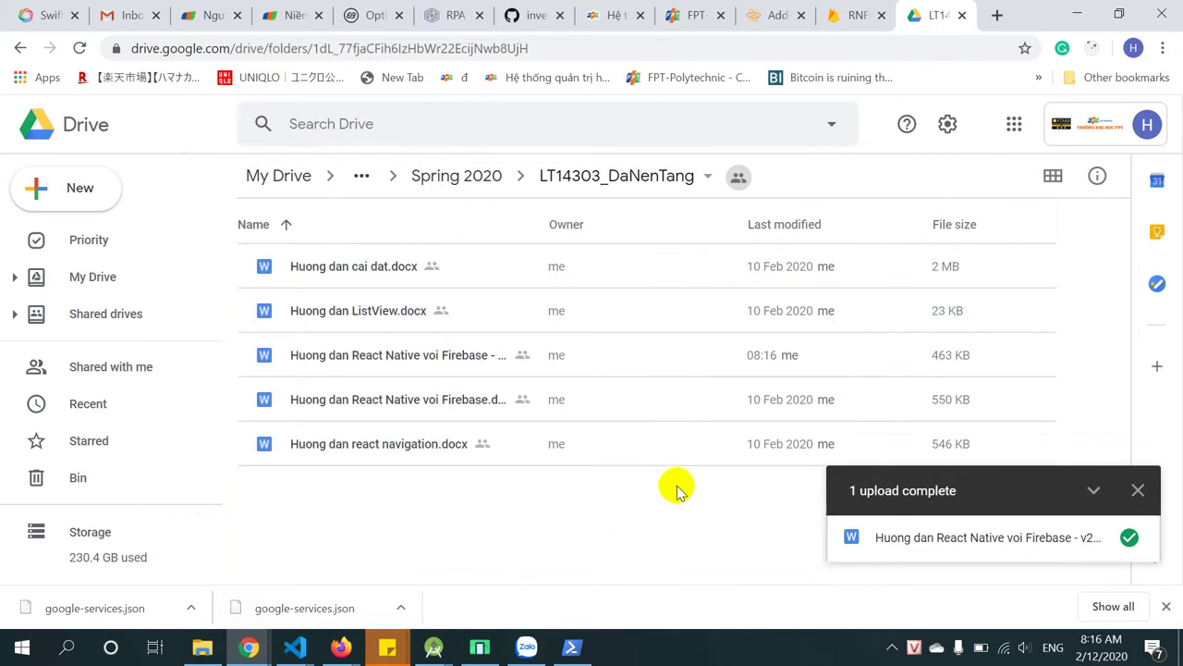
left_click(1138, 490)
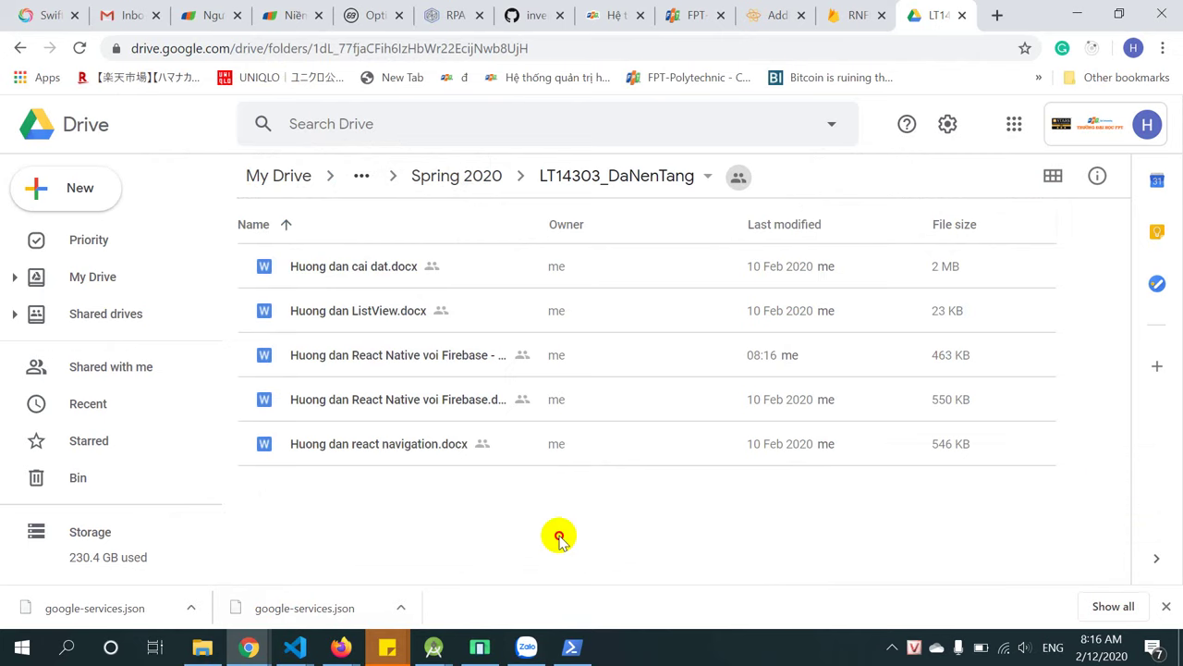
left_click(571, 647)
left_click(645, 552)
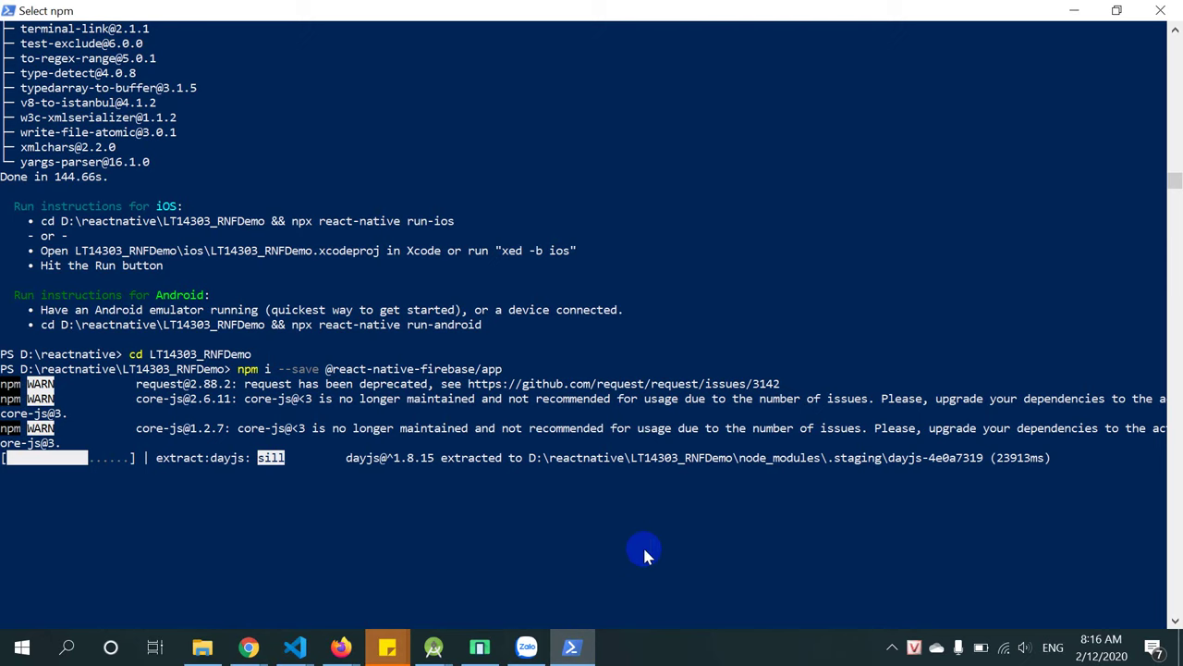
key("Escape")
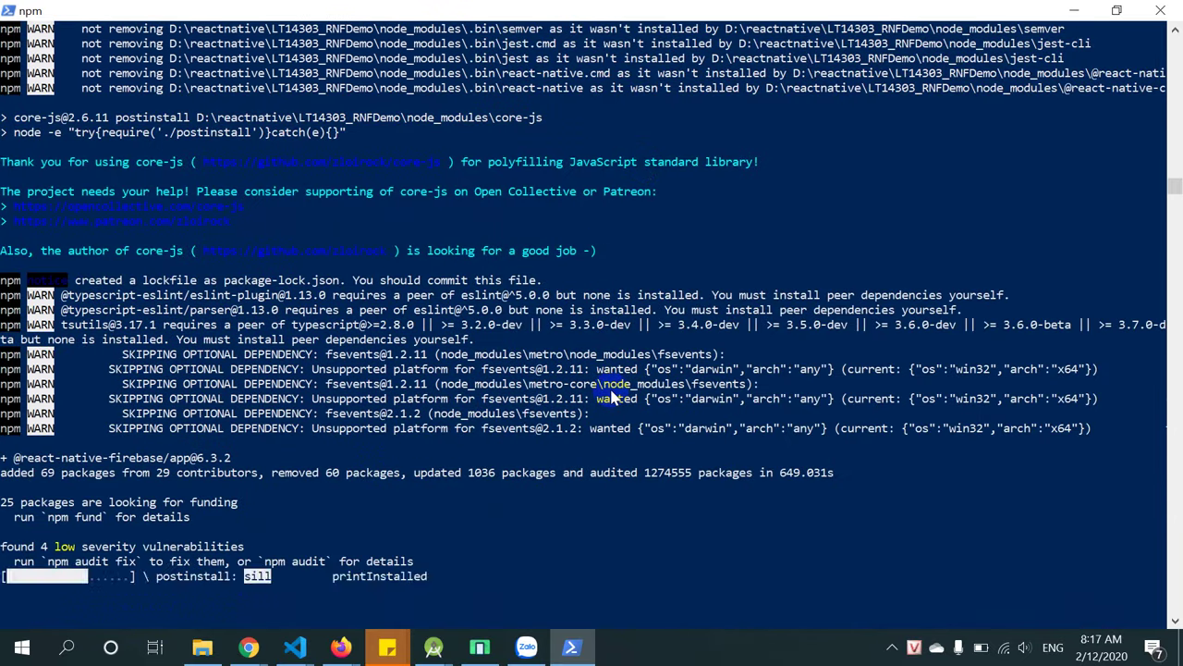
Enter a run of empty lines at the PowerShell prompt to separate the install output from further commands.
key("Return")
key("Return")
key("Return")
key("Return")
key("Return")
key("Return")
key("Return")
key("Return")
key("Return")
key("Return")
key("Return")
key("Return")
key("Return")
key("Return")
key("Return")
key("Return")
key("Return")
key("Return")
key("Return")
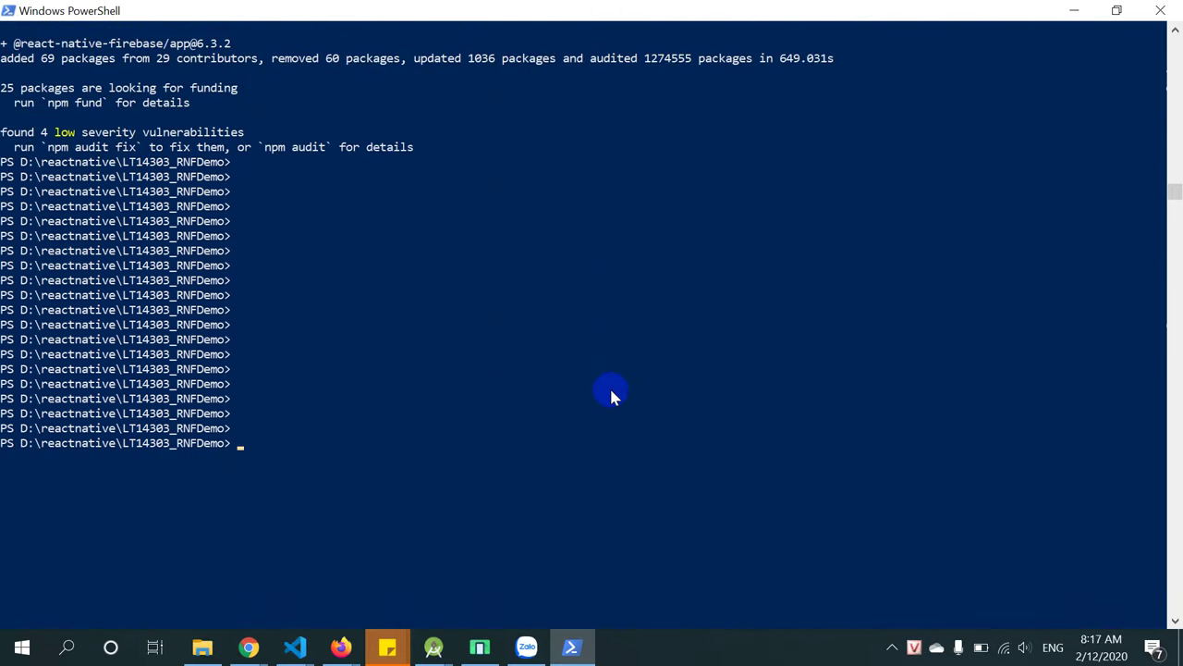
Switch to the LT14303_RNFDemo window in Visual Studio Code showing android/app/build.gradle.
key("alt+Tab")
key("alt+Tab")
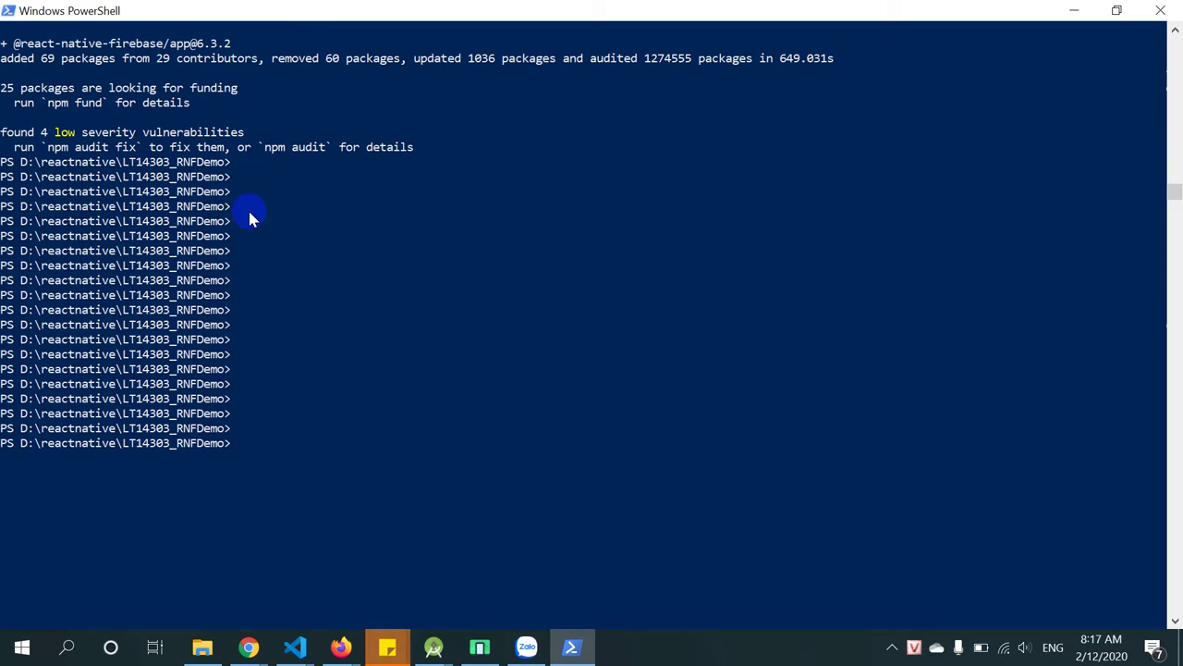
key("alt+Tab")
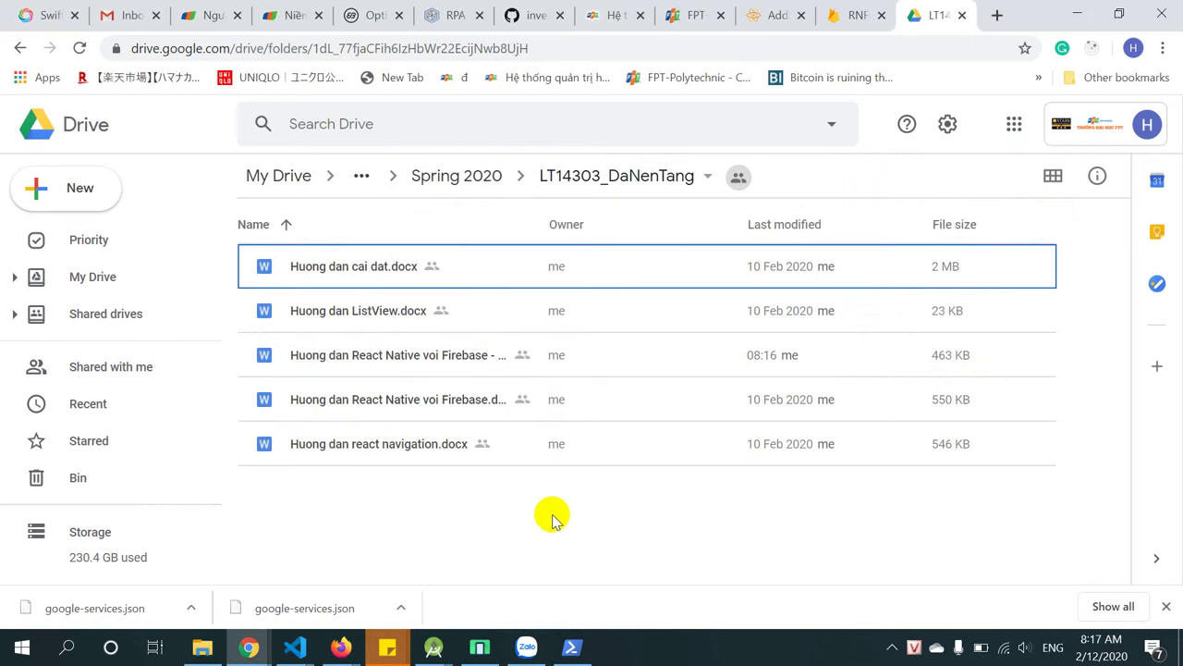
mouse_move(294, 648)
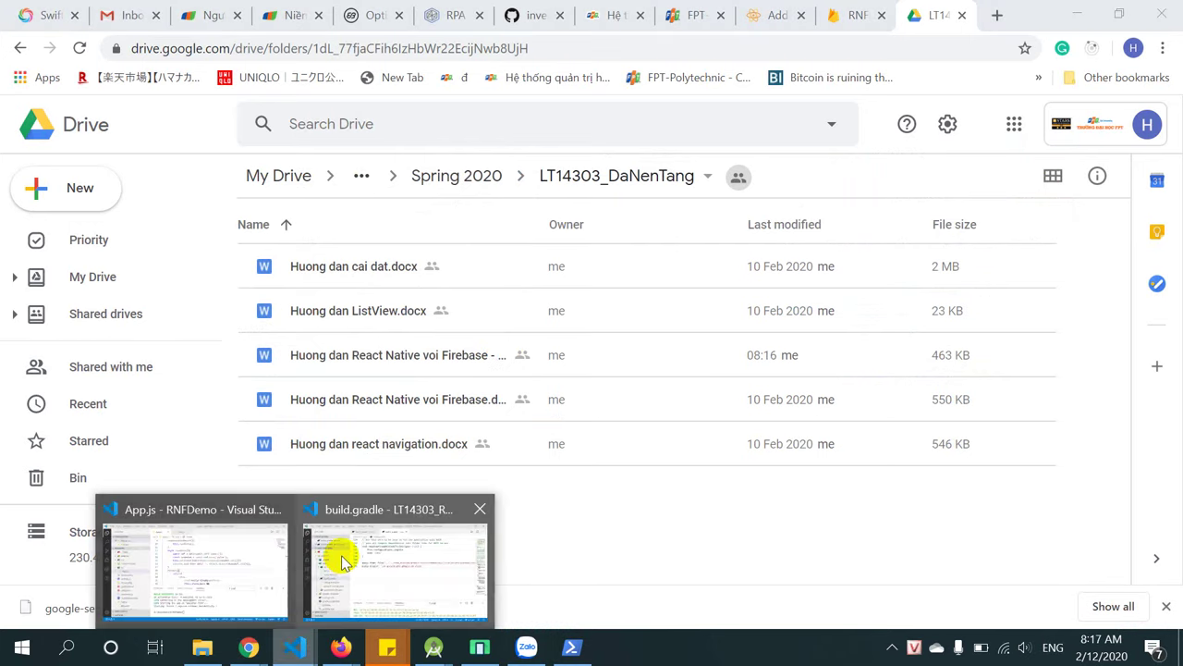
left_click(397, 583)
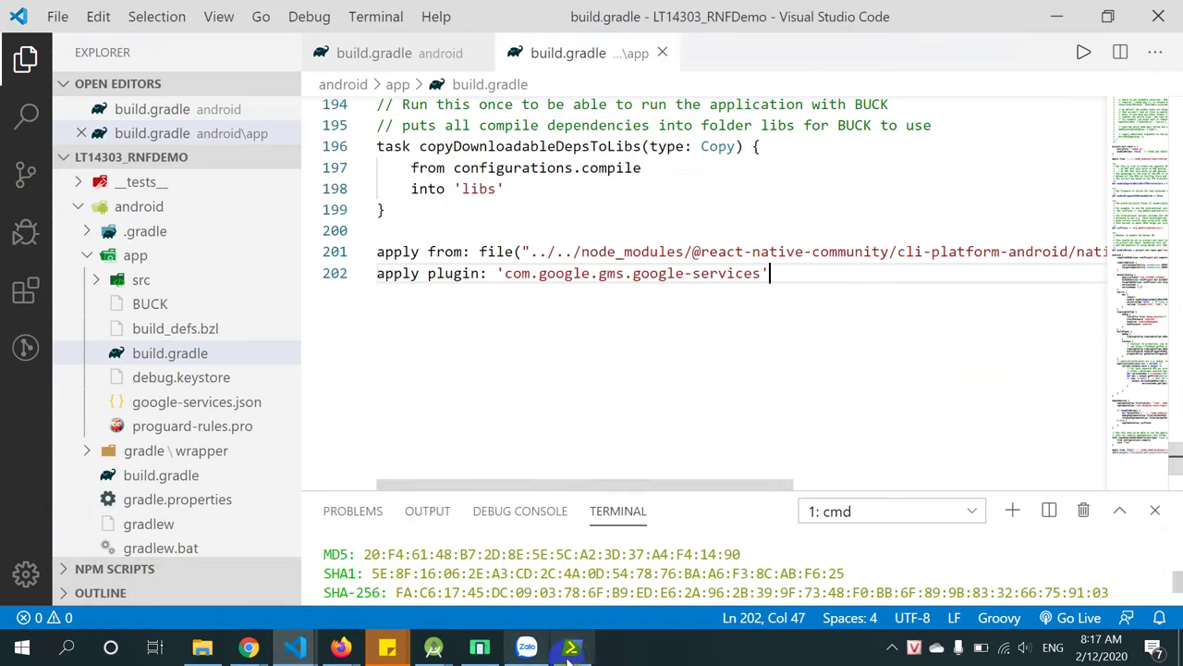
Bring up the Android emulator, try to swipe the running app away from its recent apps, and return to Visual Studio Code.
mouse_move(573, 651)
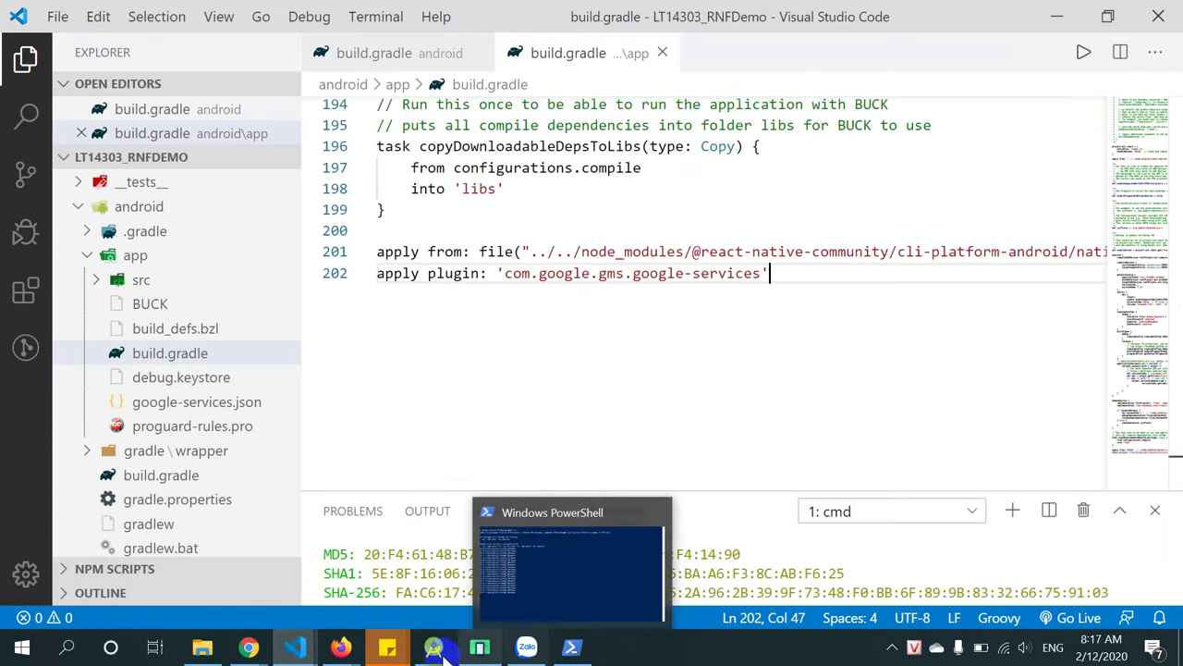
left_click(480, 647)
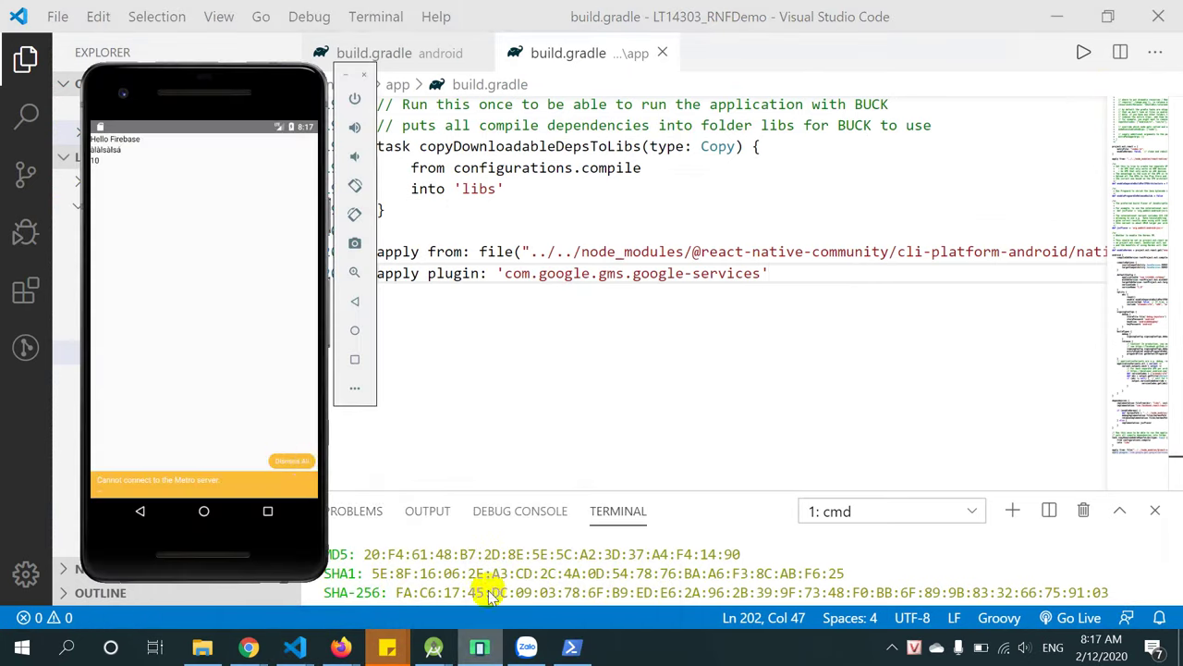
left_click(355, 361)
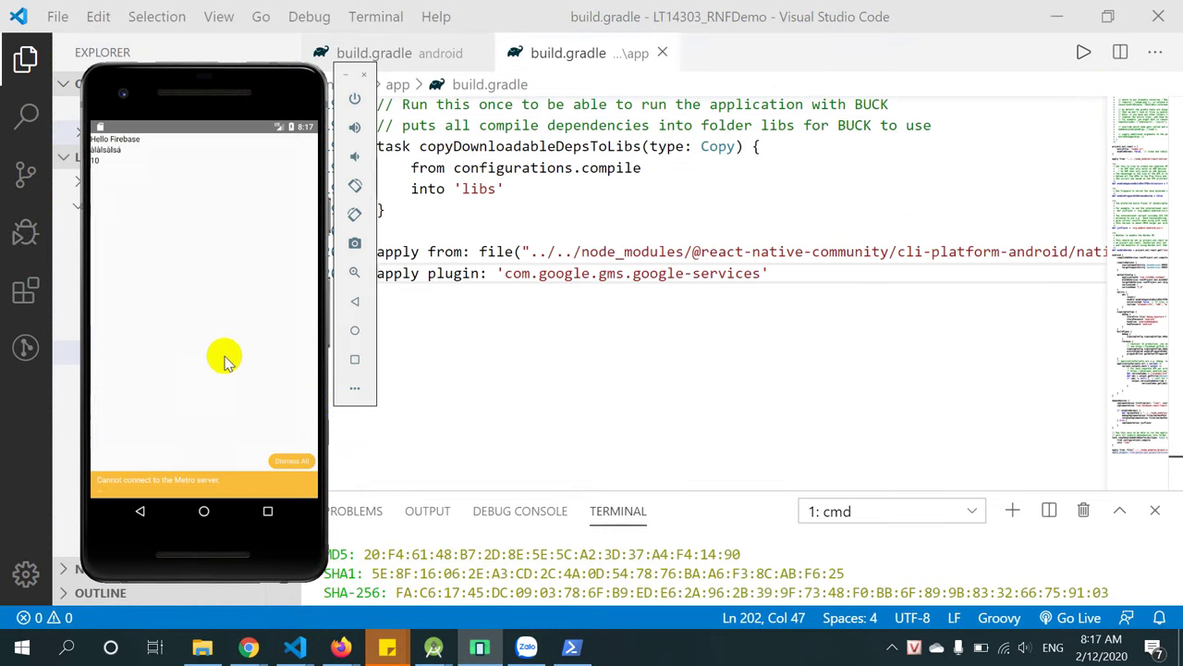
left_click_drag(229, 379, 93, 379)
left_click(13, 370)
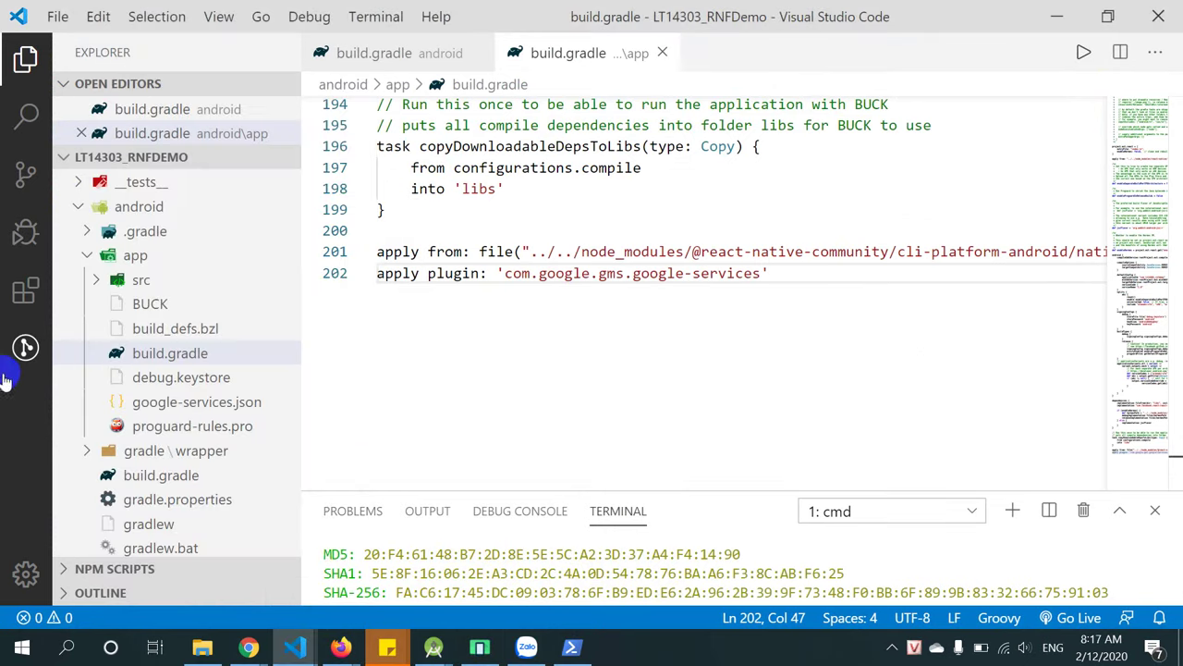
Bring up the Android emulator, check its recent apps list, and return to the code editor.
left_click(26, 347)
left_click(481, 647)
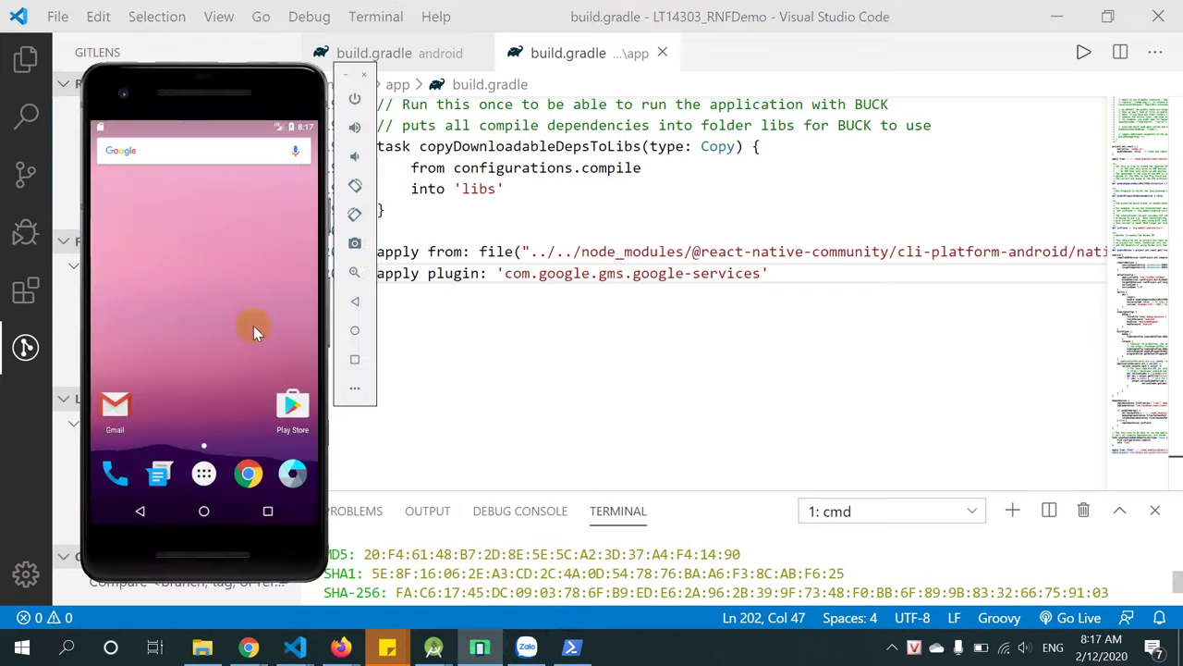
left_click(355, 361)
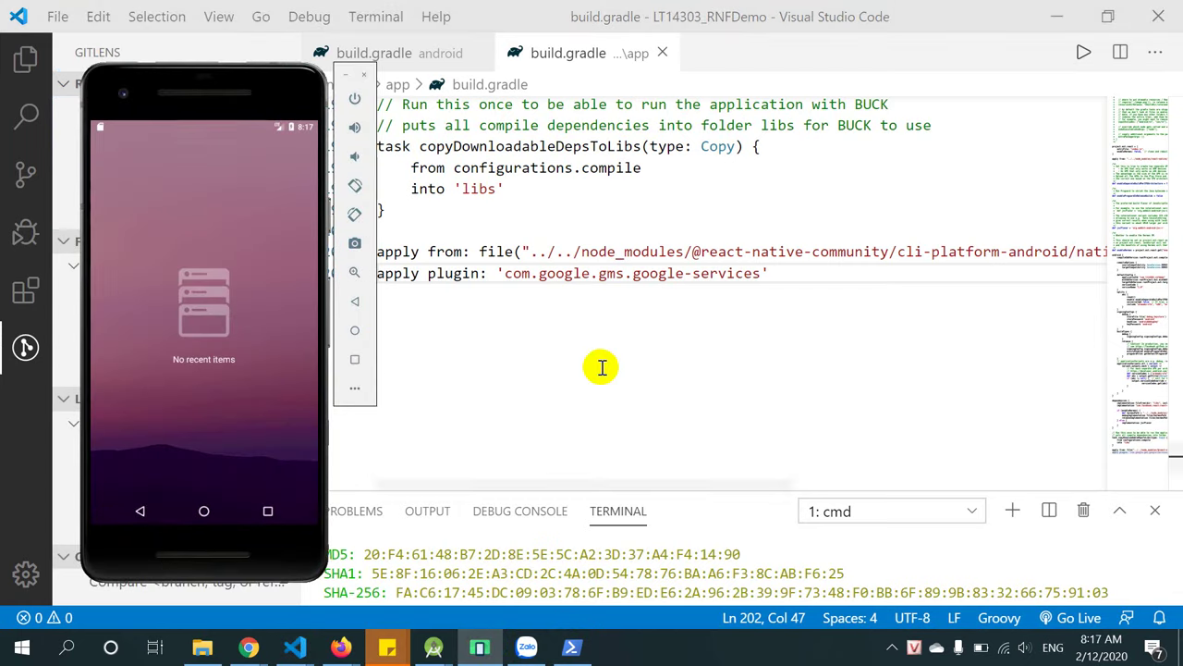
left_click(684, 367)
Copy the rebuild command npx react-native run-android from the React Native Firebase guide and run it in PowerShell from the project folder.
left_click(572, 647)
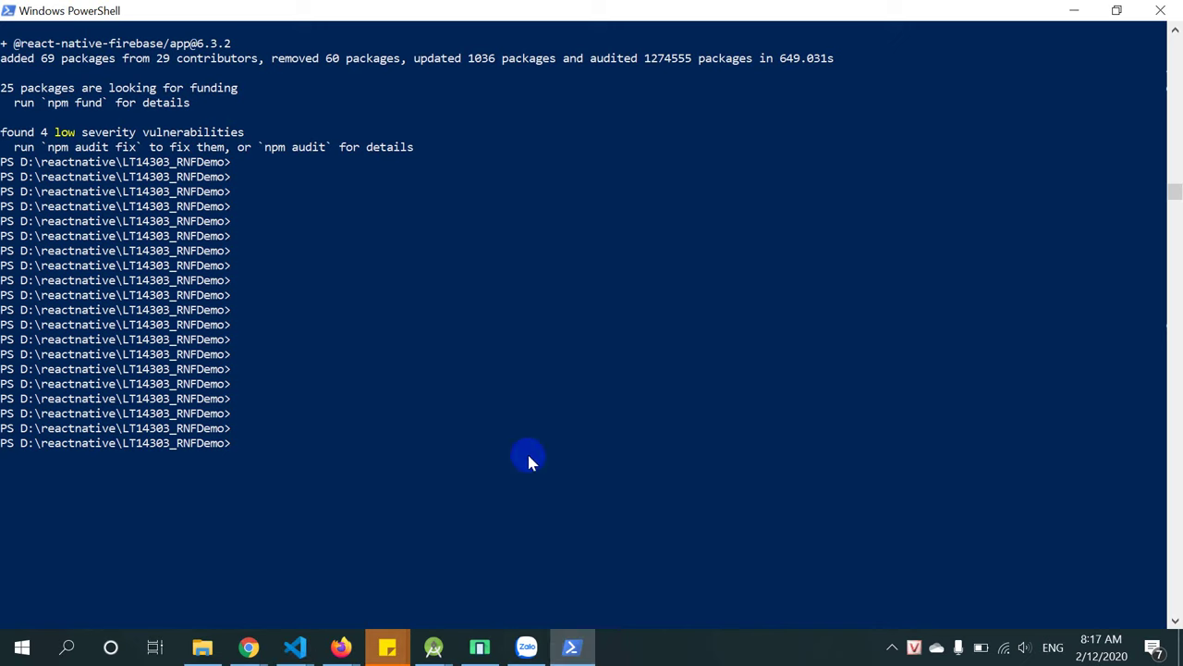
left_click(395, 471)
left_click(262, 643)
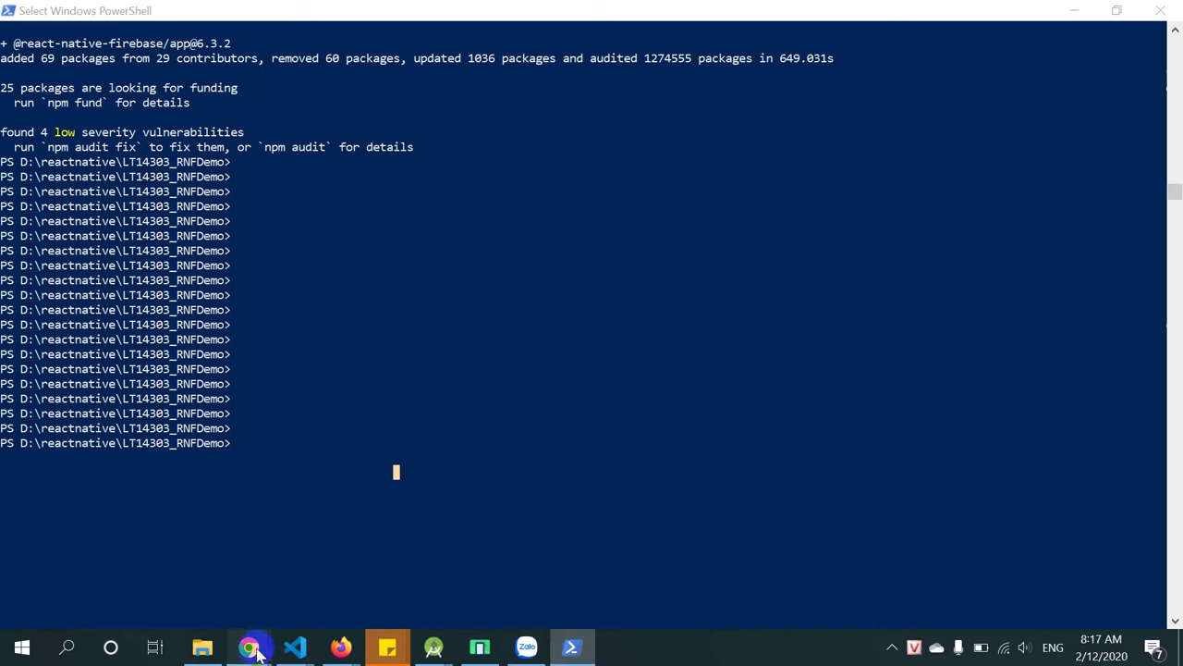
left_click(656, 581)
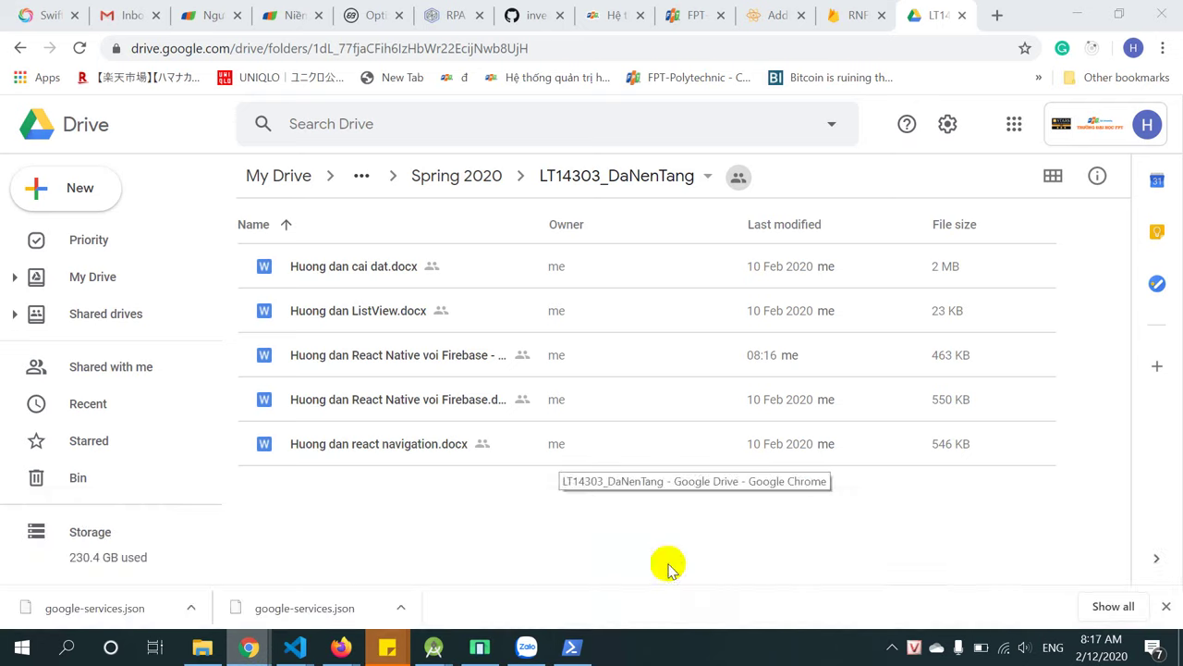
left_click(783, 17)
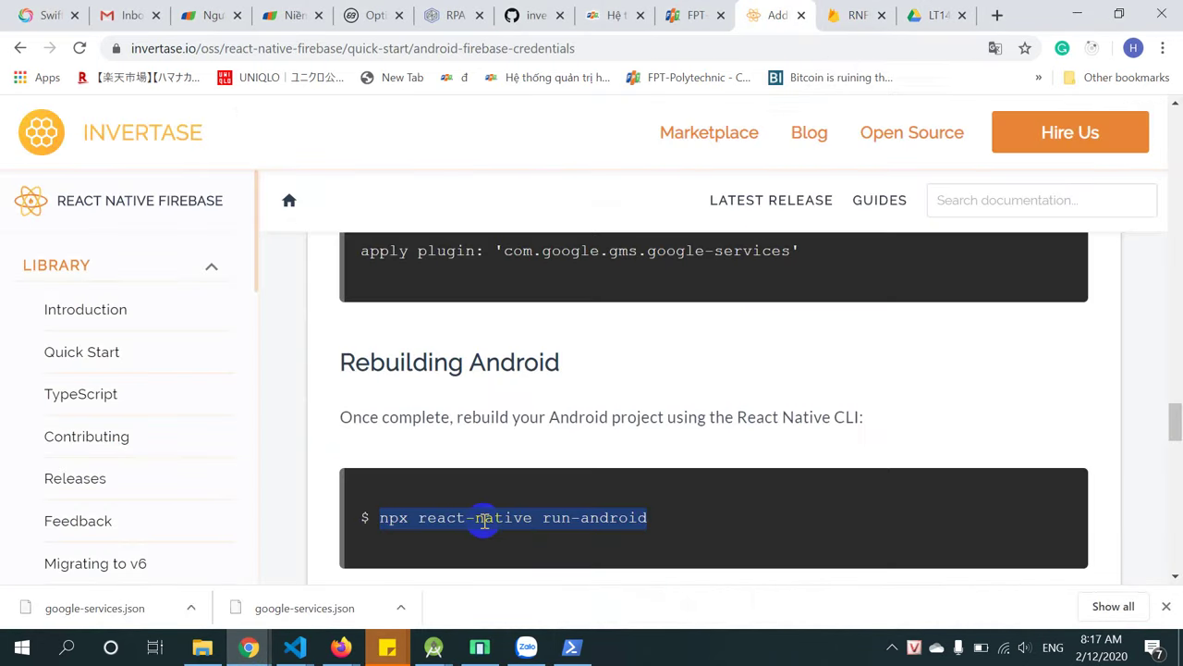
key("alt+Tab")
right_click(410, 500)
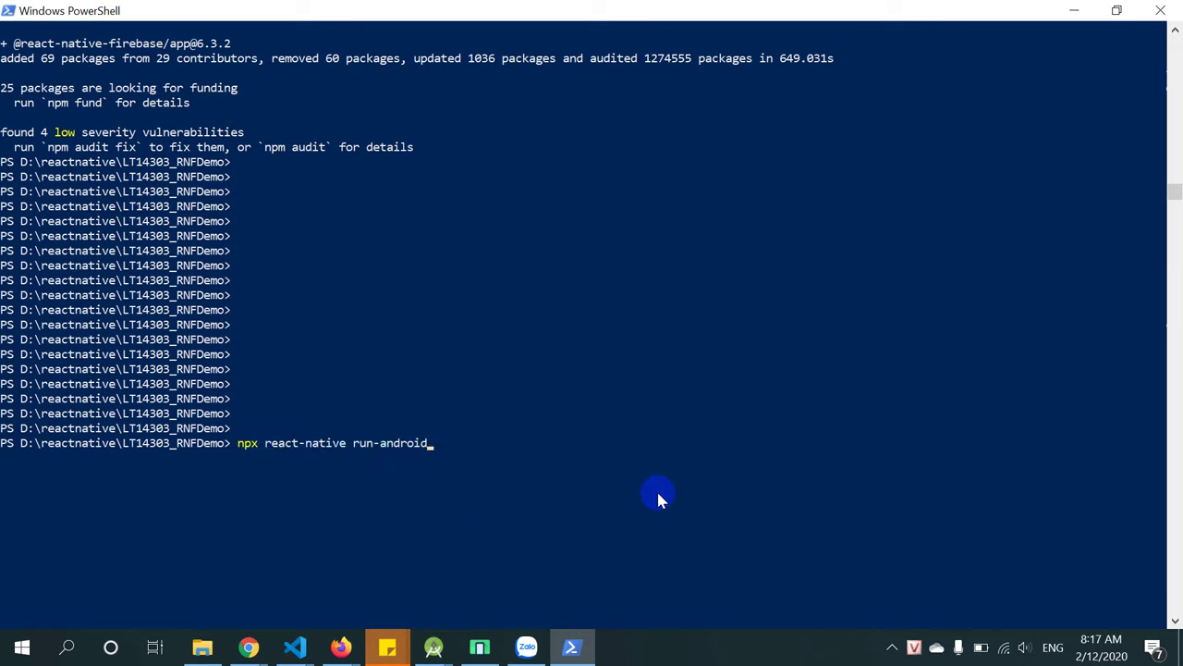
key("Return")
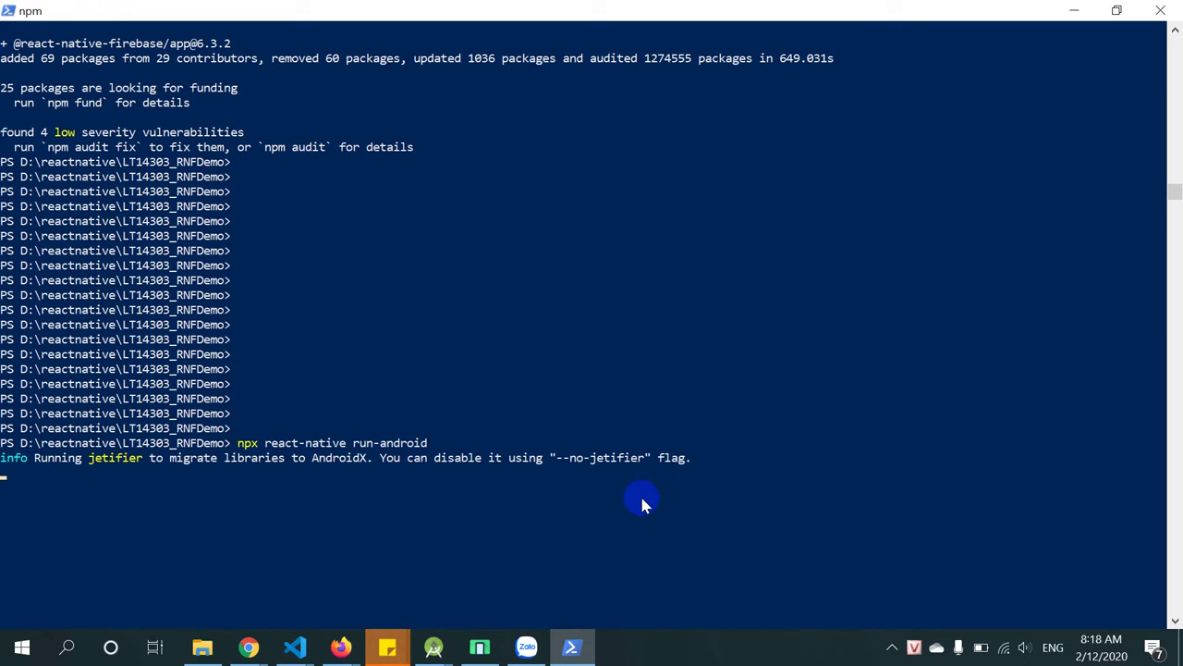
Switch to the Google Meet call in Chrome and read the latest student questions in the chat.
left_click(411, 504)
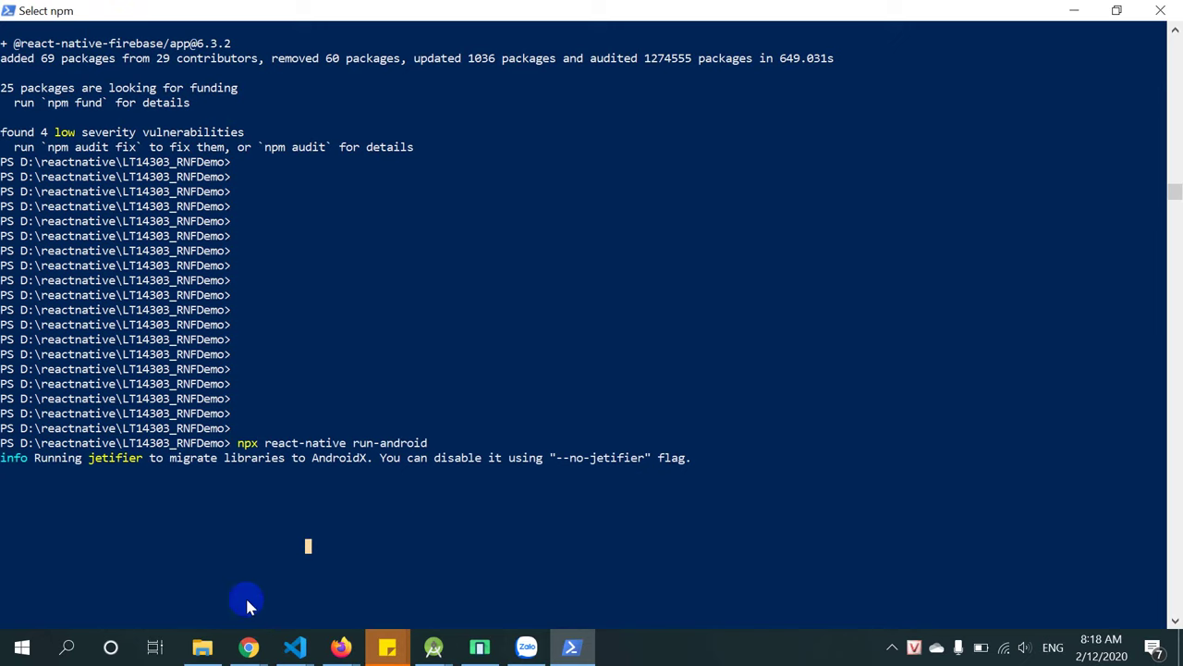
left_click(300, 515)
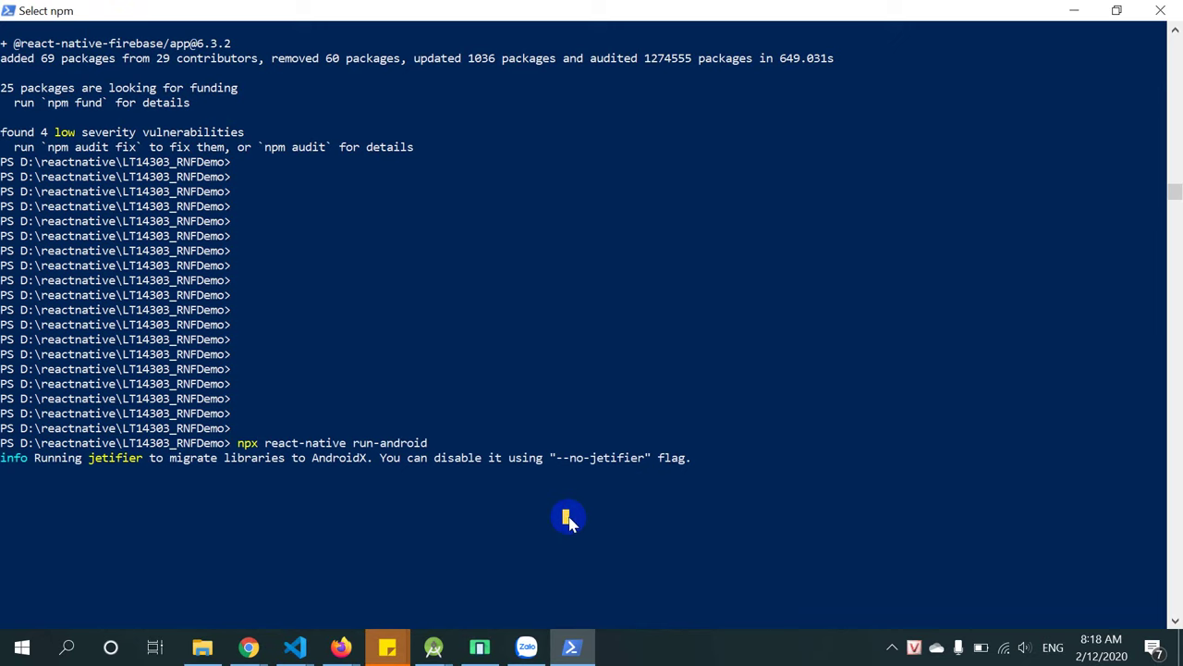
left_click(252, 645)
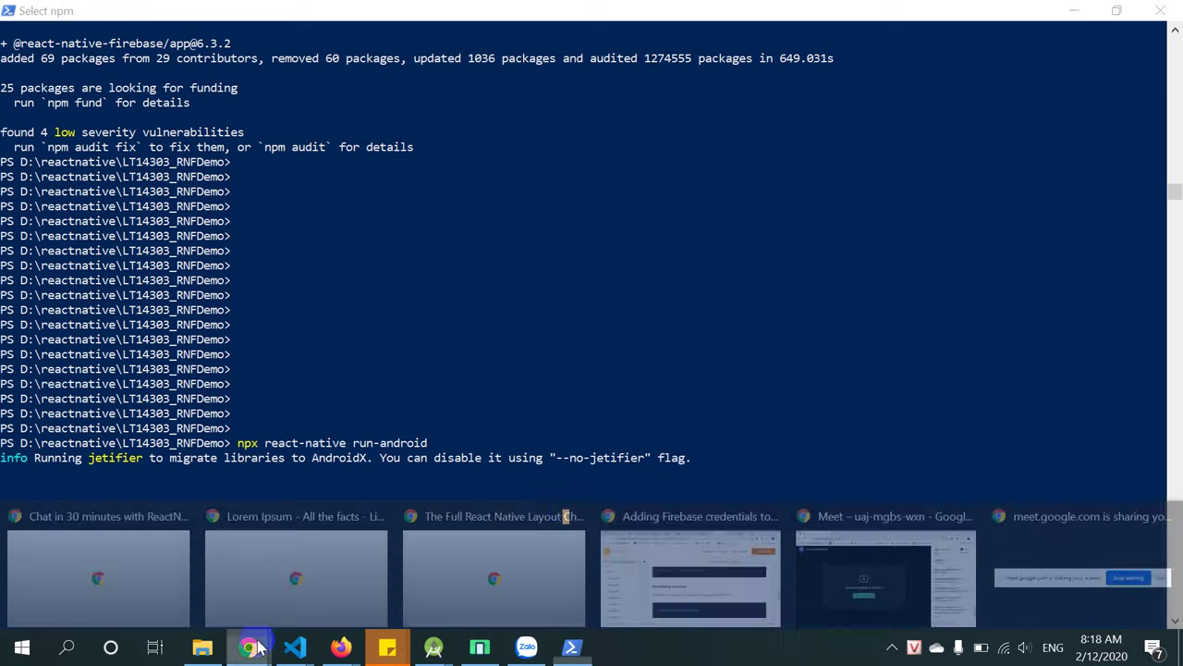
left_click(832, 601)
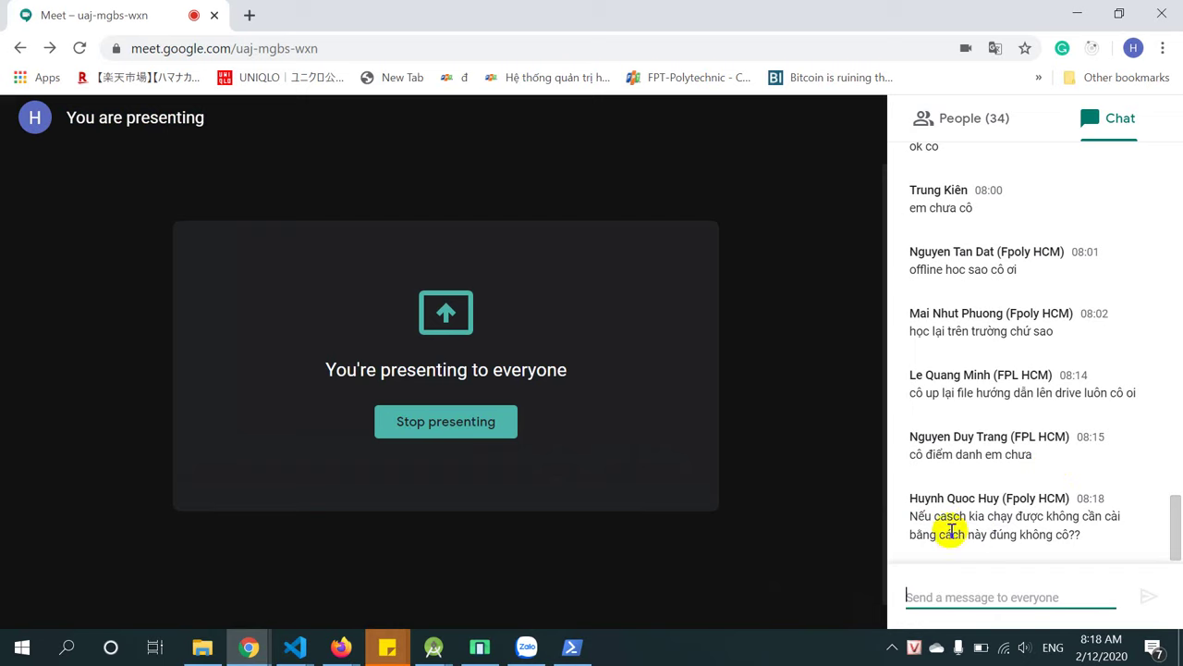
left_click_drag(913, 515, 1085, 518)
left_click(1024, 531)
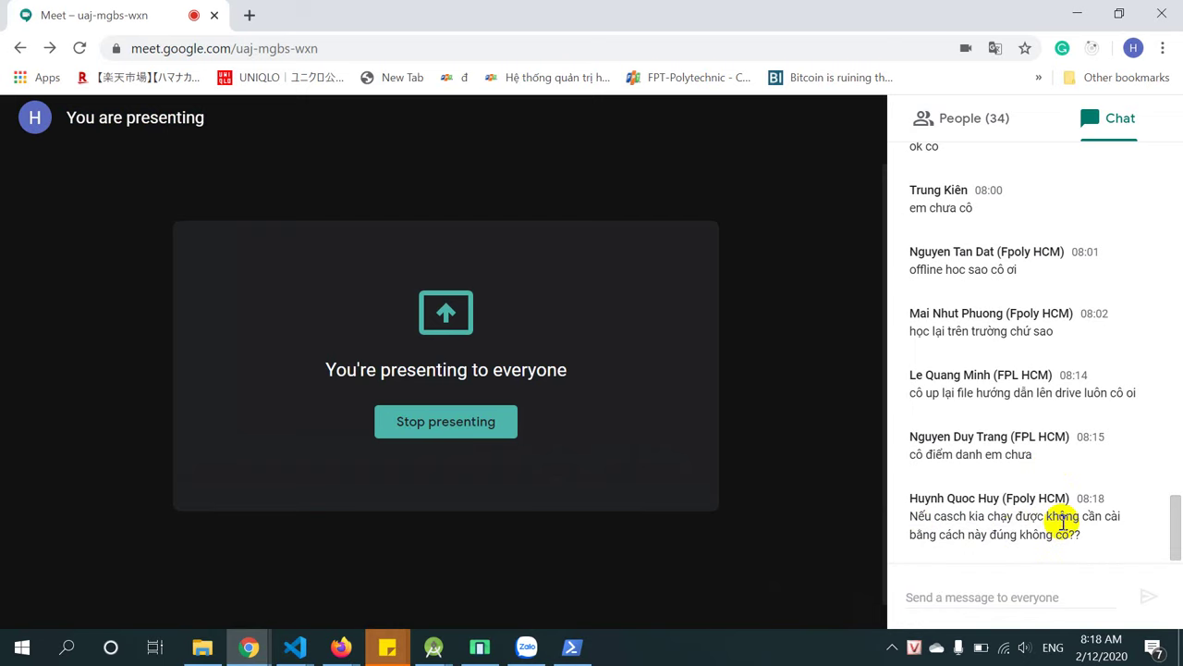
left_click_drag(911, 454, 1035, 458)
left_click(1075, 472)
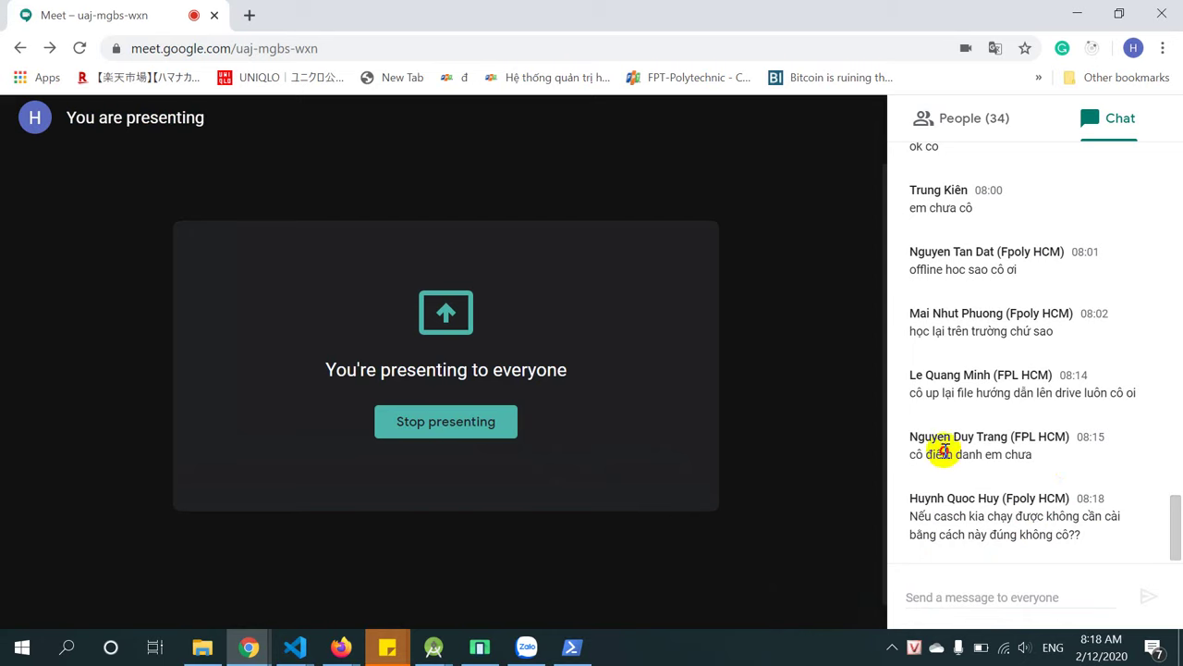
left_click_drag(939, 535, 1014, 535)
left_click(1048, 496)
double_click(978, 534)
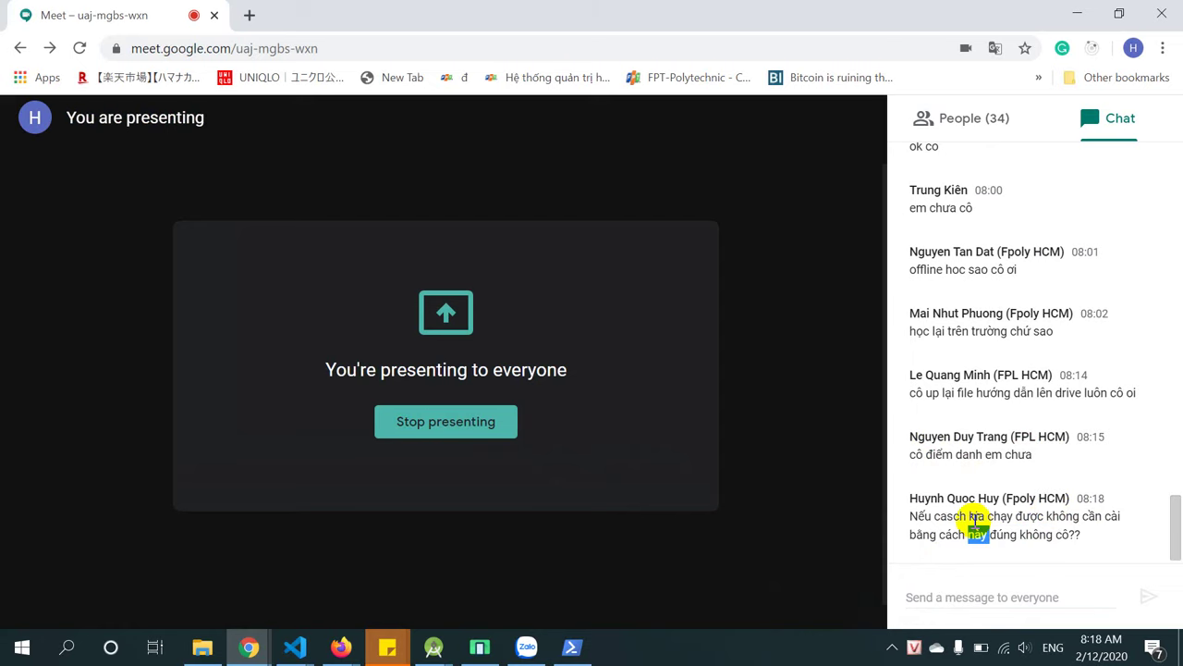
Close the meeting chat, mute the microphone for a short pause, and unmute it again.
left_click(790, 465)
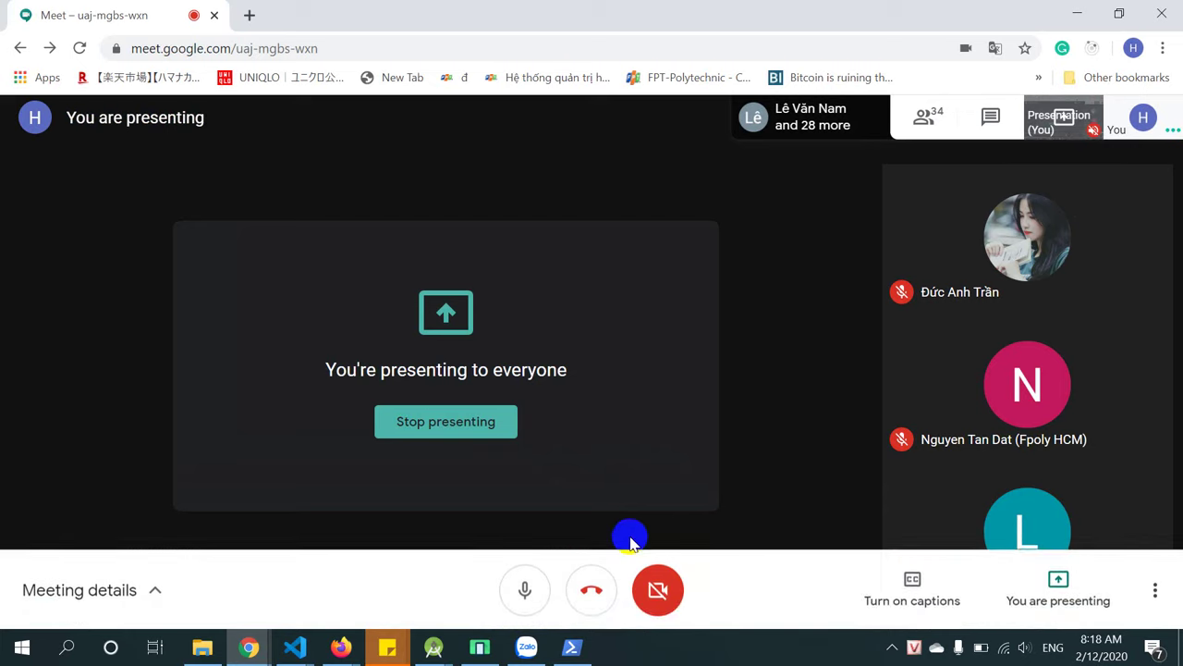
left_click(522, 590)
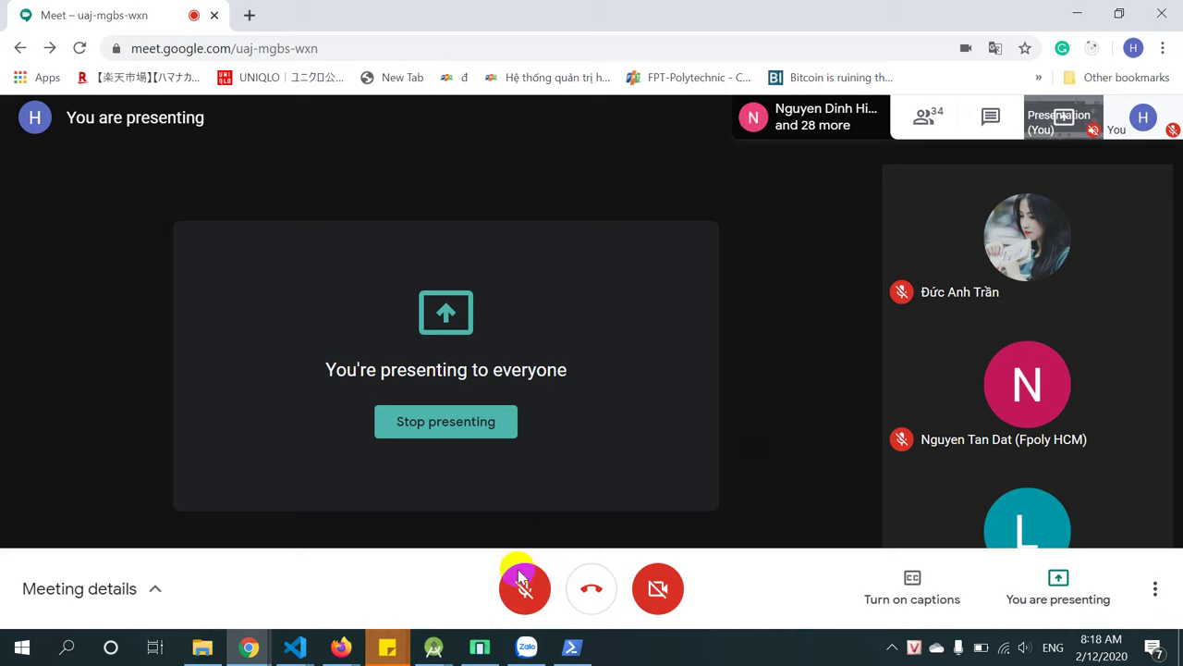
left_click(524, 592)
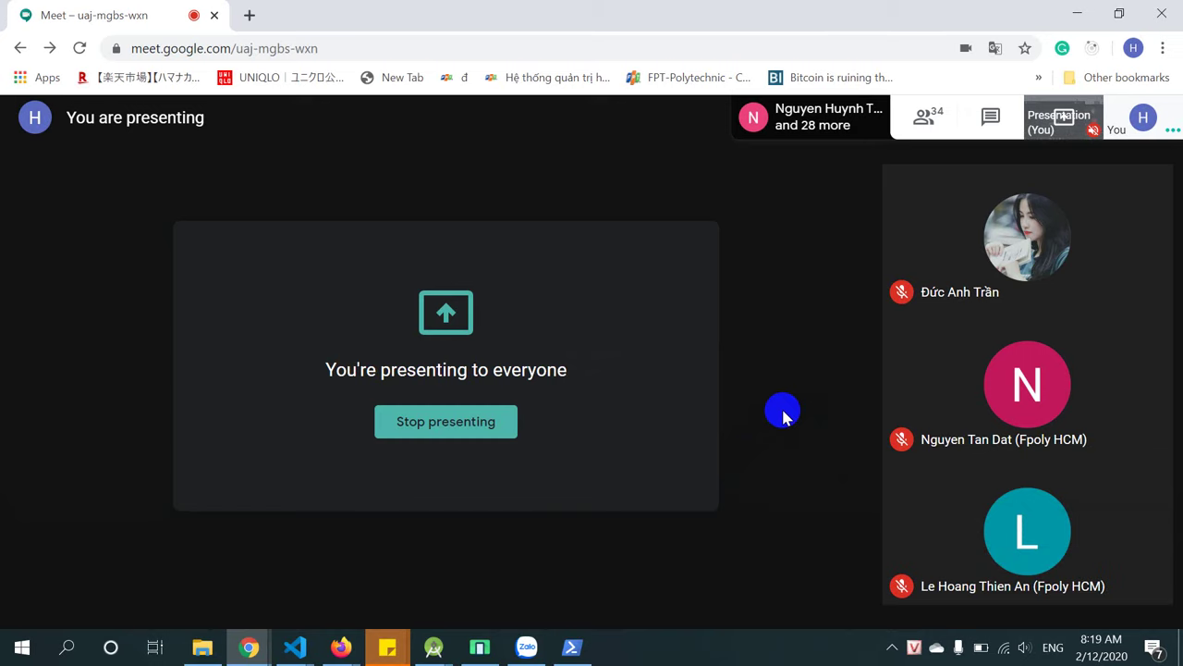
Switch to PowerShell and clear the text selection to let the run-android build continue.
left_click(584, 649)
left_click(694, 526)
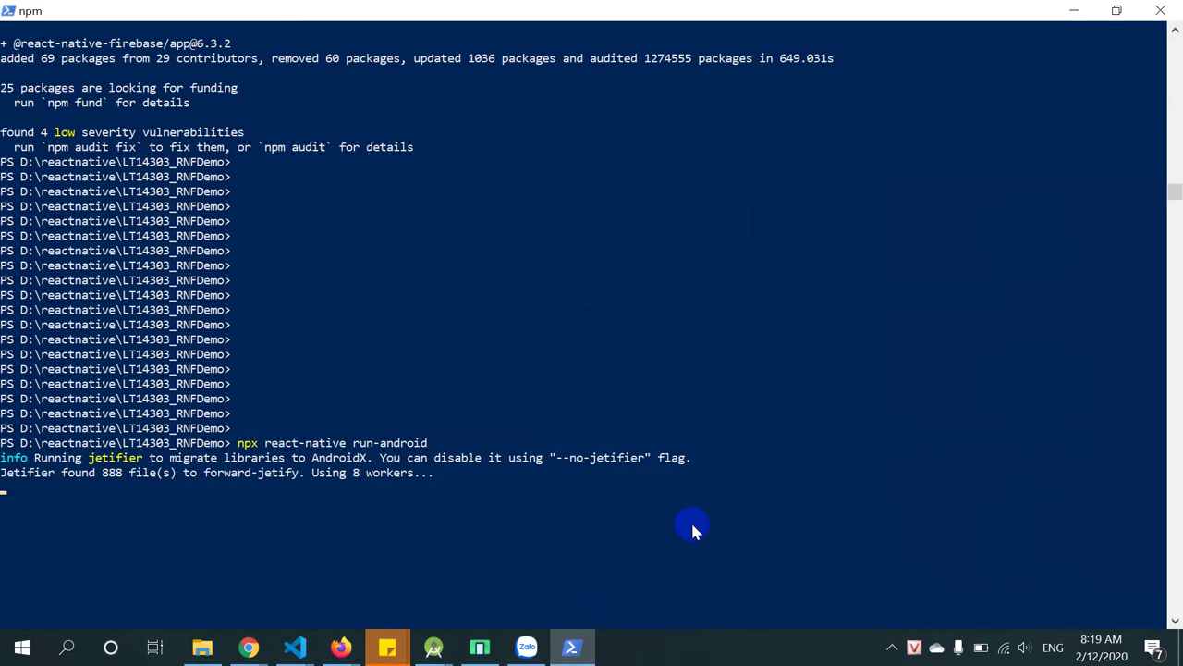
left_click(694, 530)
key("Escape")
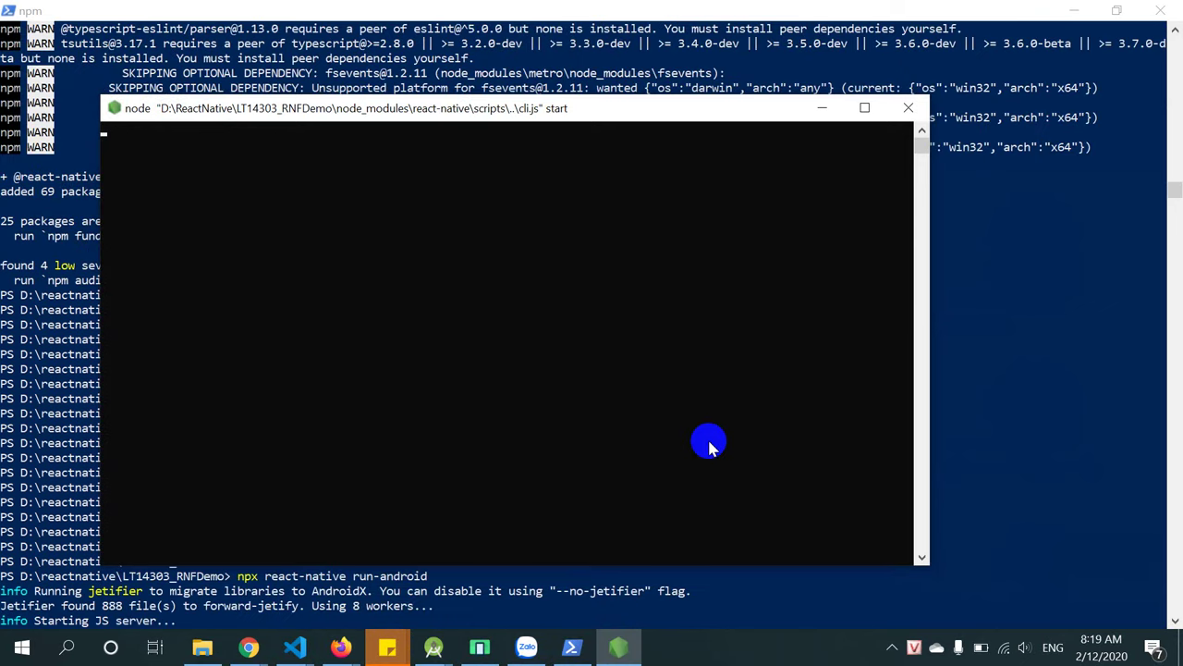
Examine the run-android build output in PowerShell and the status in the Metro Bundler window.
left_click(19, 279)
left_click(828, 456)
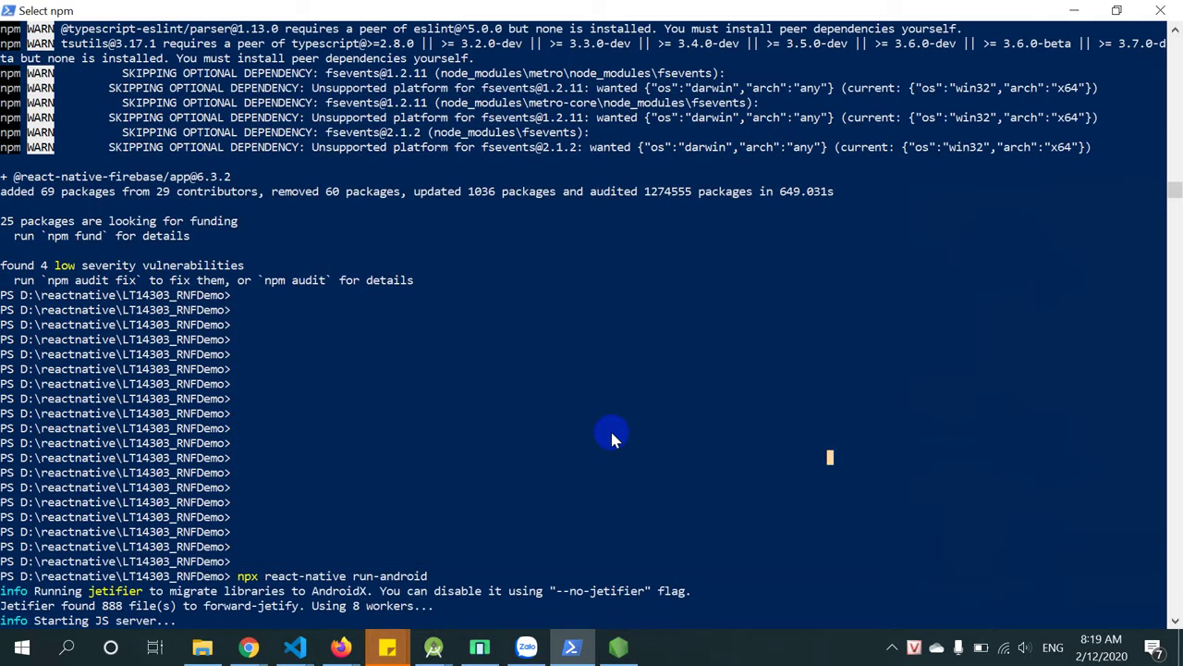
scroll(611, 434, "up", 3)
scroll(610, 428, "down", 7)
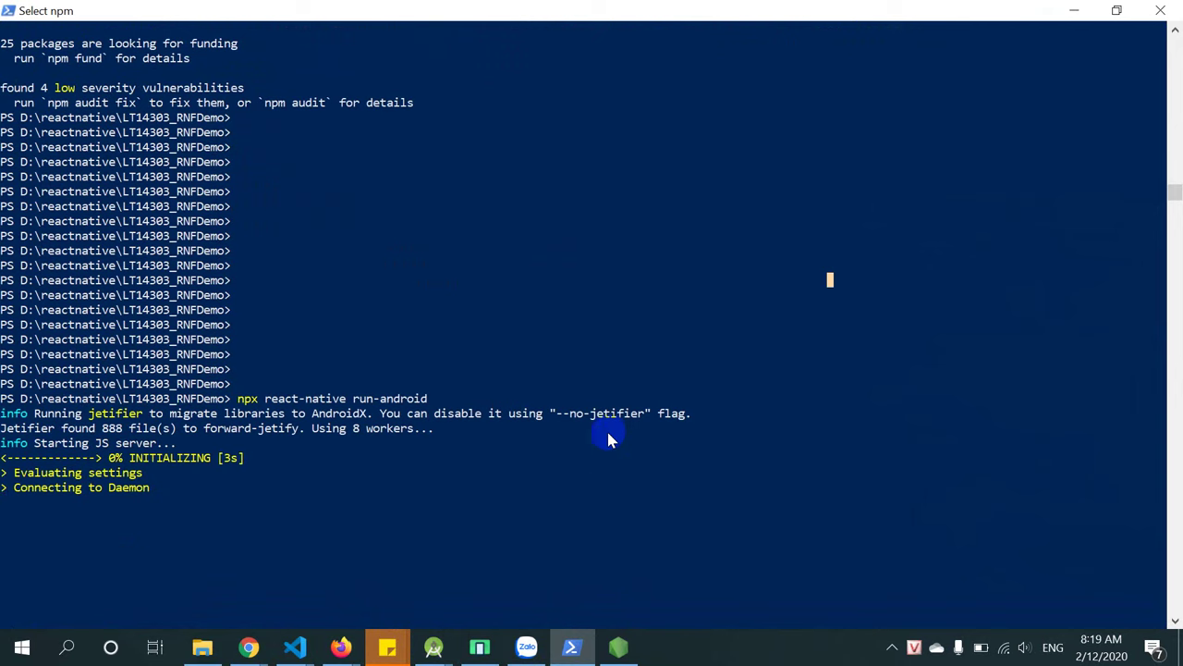
left_click(619, 647)
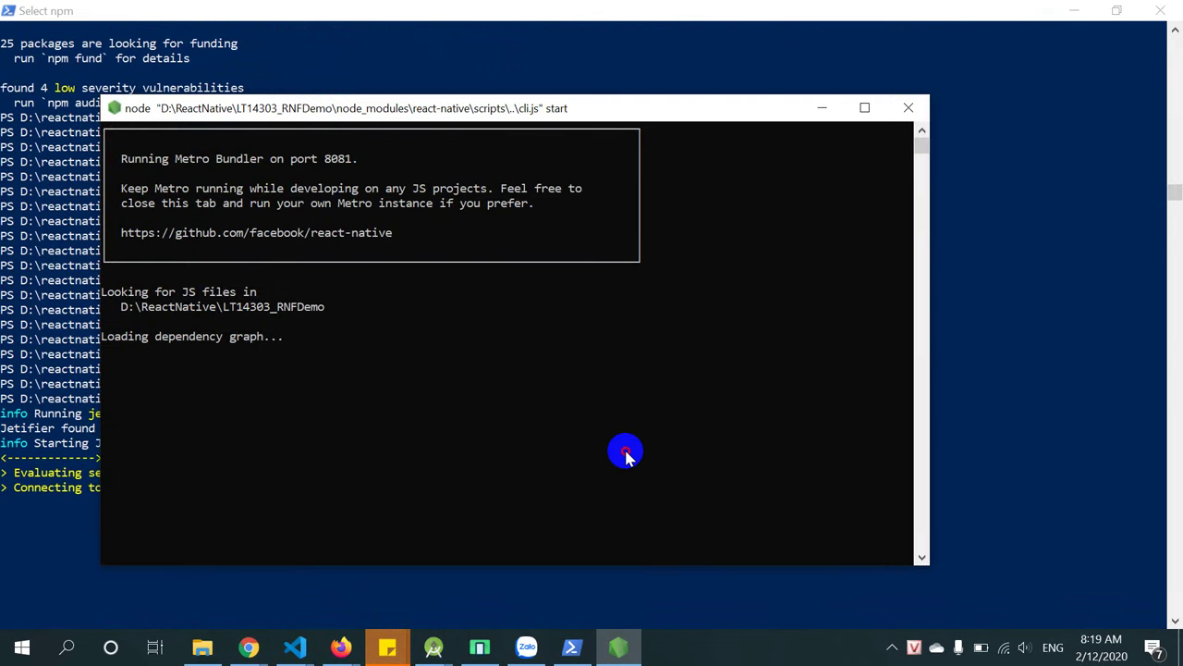
left_click(18, 546)
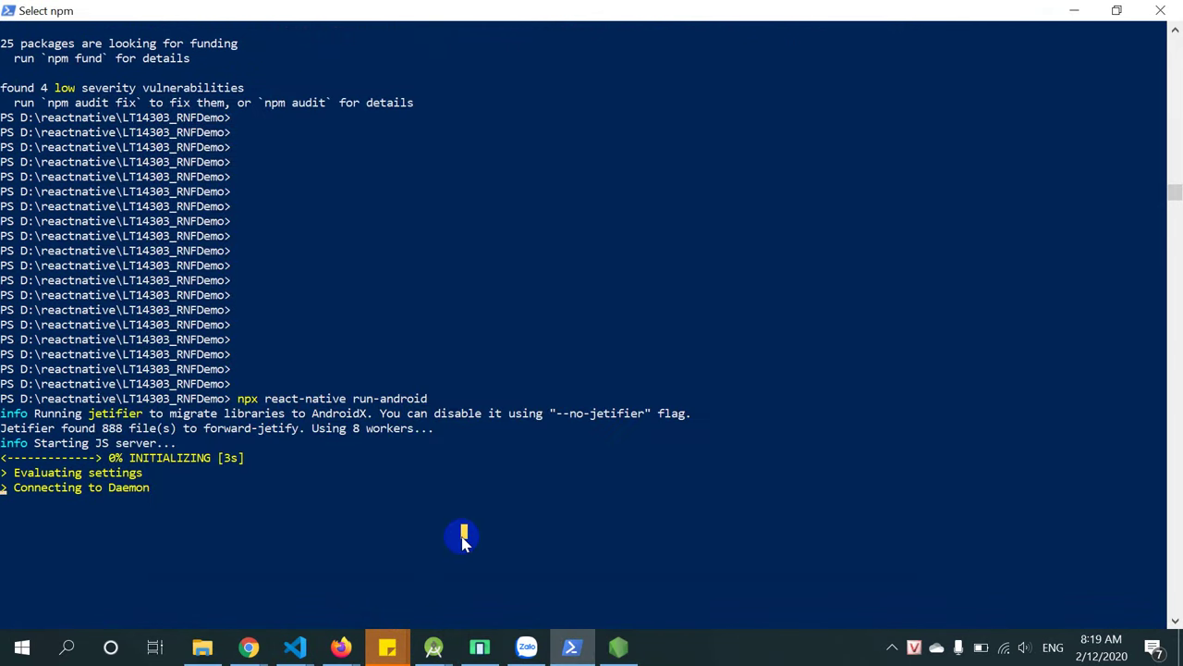
scroll(461, 532, "up", 3)
scroll(474, 545, "up", 3)
scroll(479, 543, "up", 1)
scroll(480, 545, "up", 5)
scroll(479, 536, "up", 4)
scroll(479, 536, "up", 6)
scroll(480, 545, "up", 4)
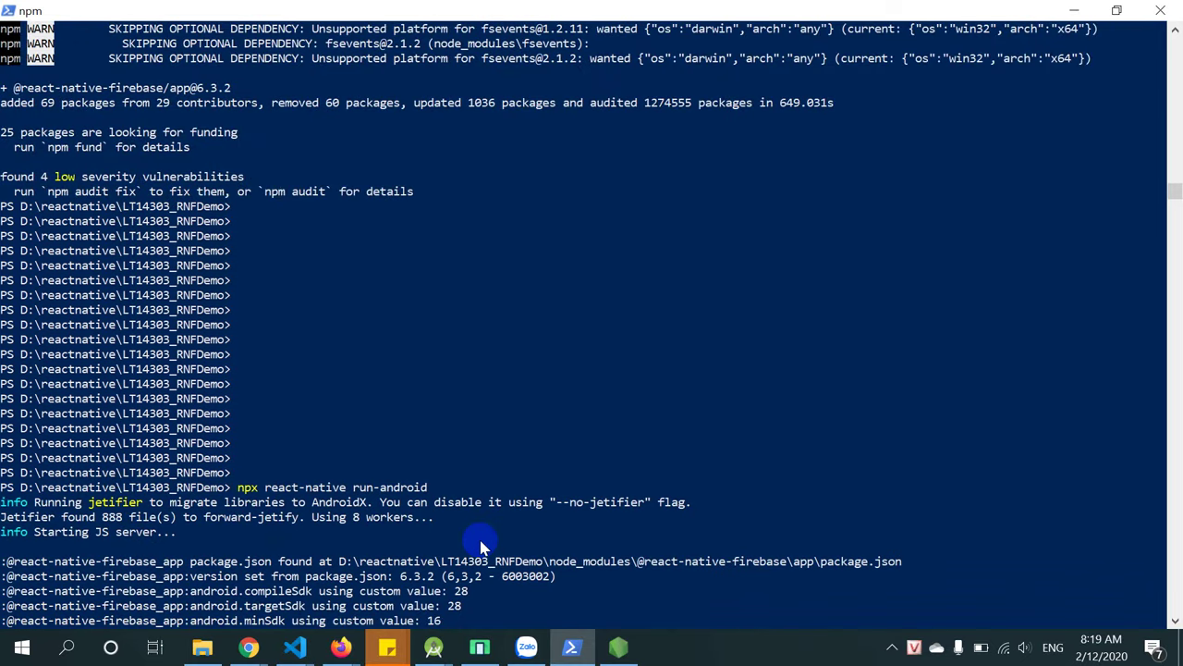
Switch to the Google Meet call, mute the microphone during the wait, and unmute it again.
mouse_move(246, 645)
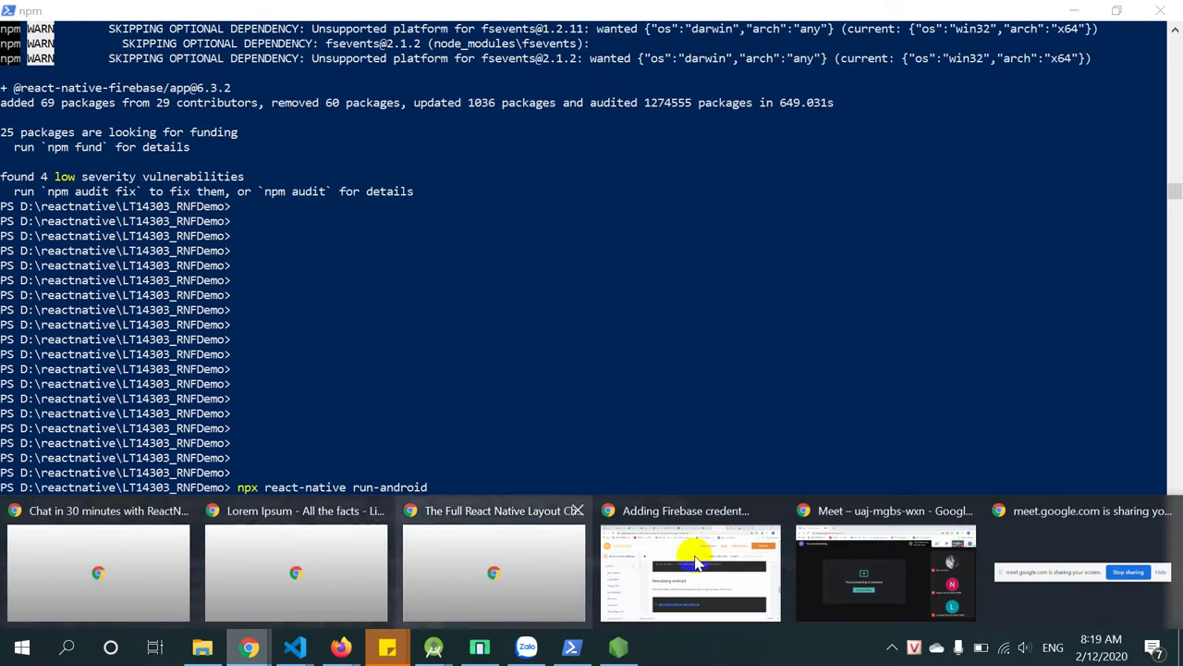
left_click(853, 564)
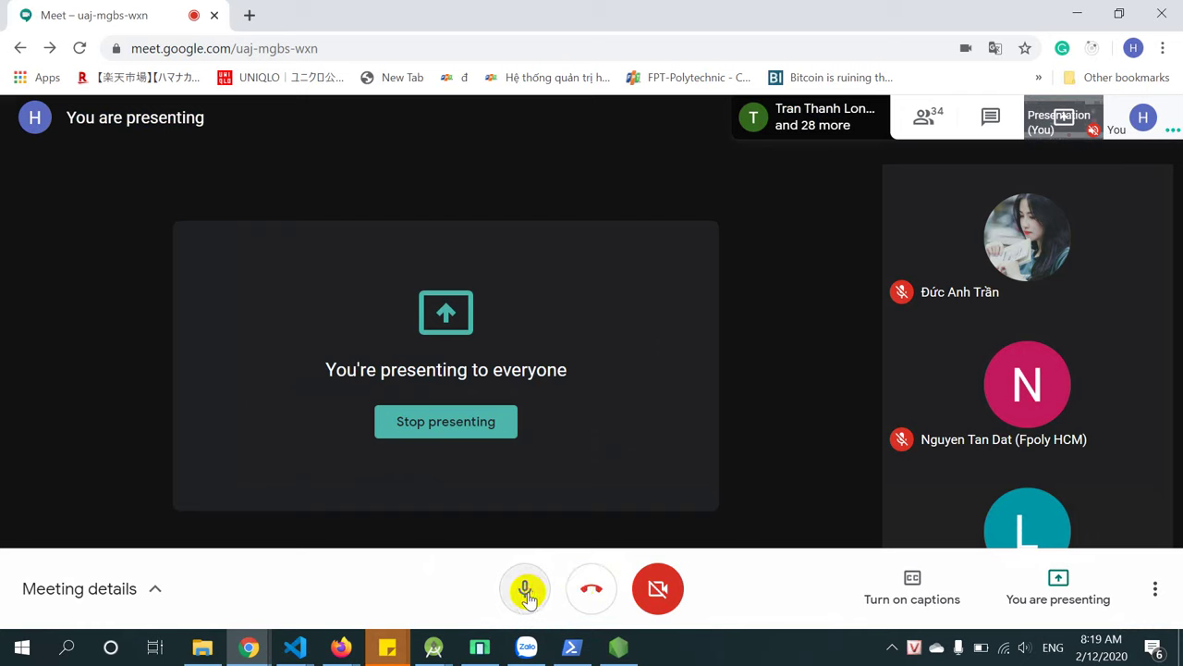
left_click(525, 590)
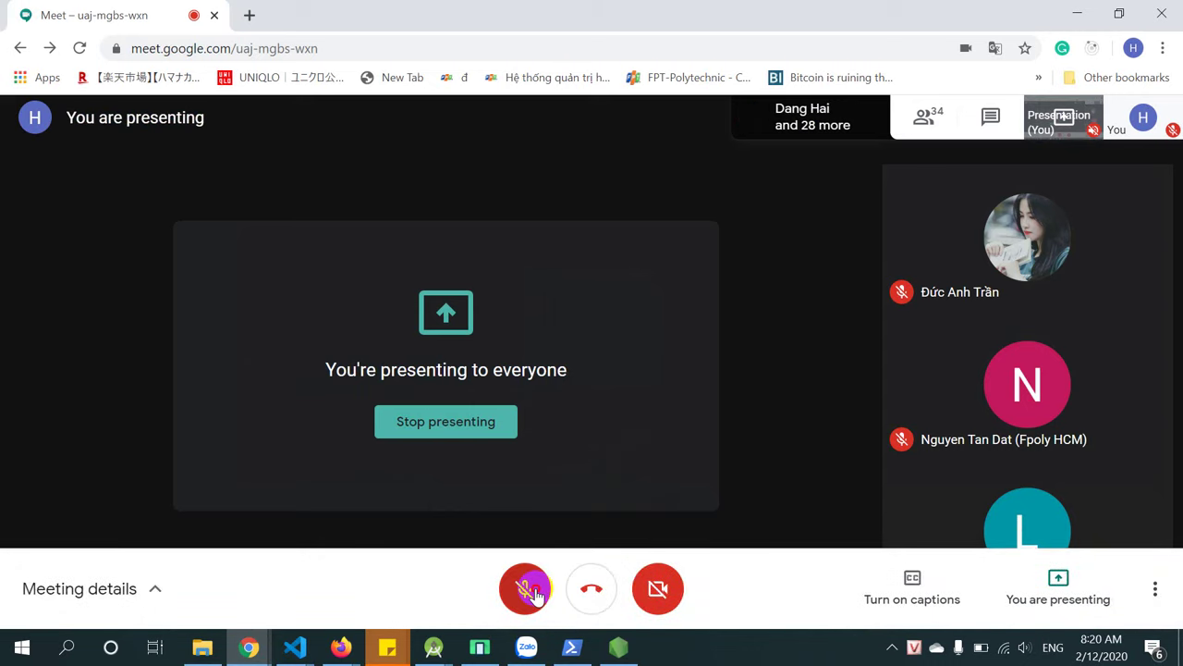
left_click(529, 592)
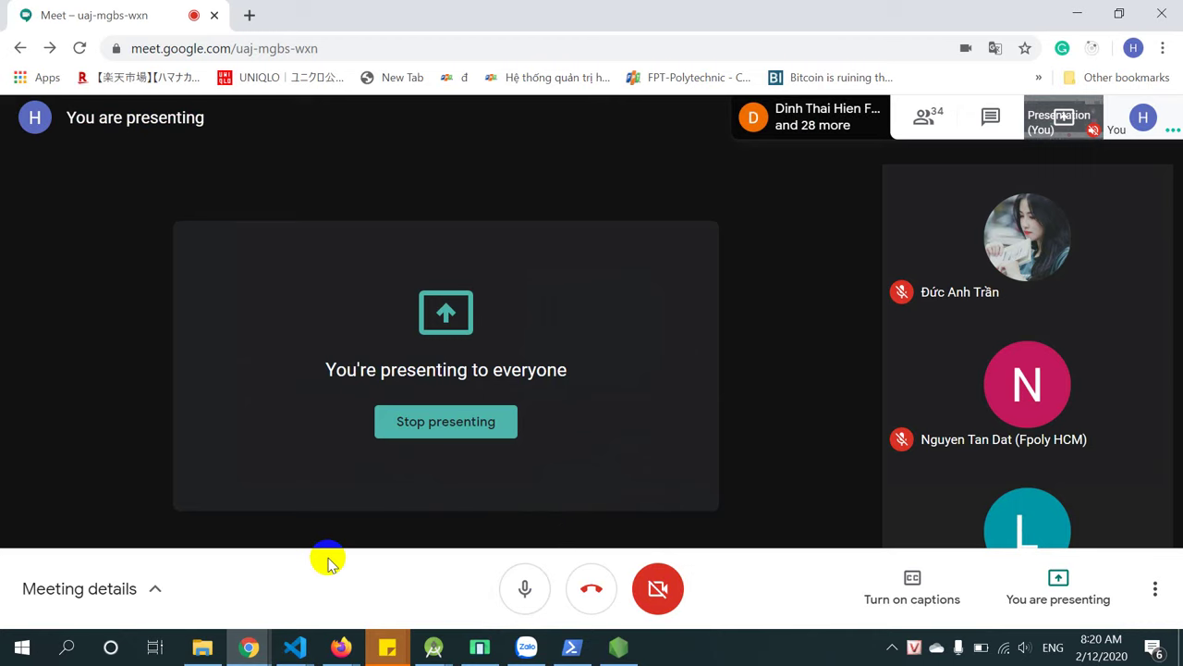
Check the Metro Bundler window and the build progress in PowerShell, and dismiss the Meet presenting notification.
left_click(621, 651)
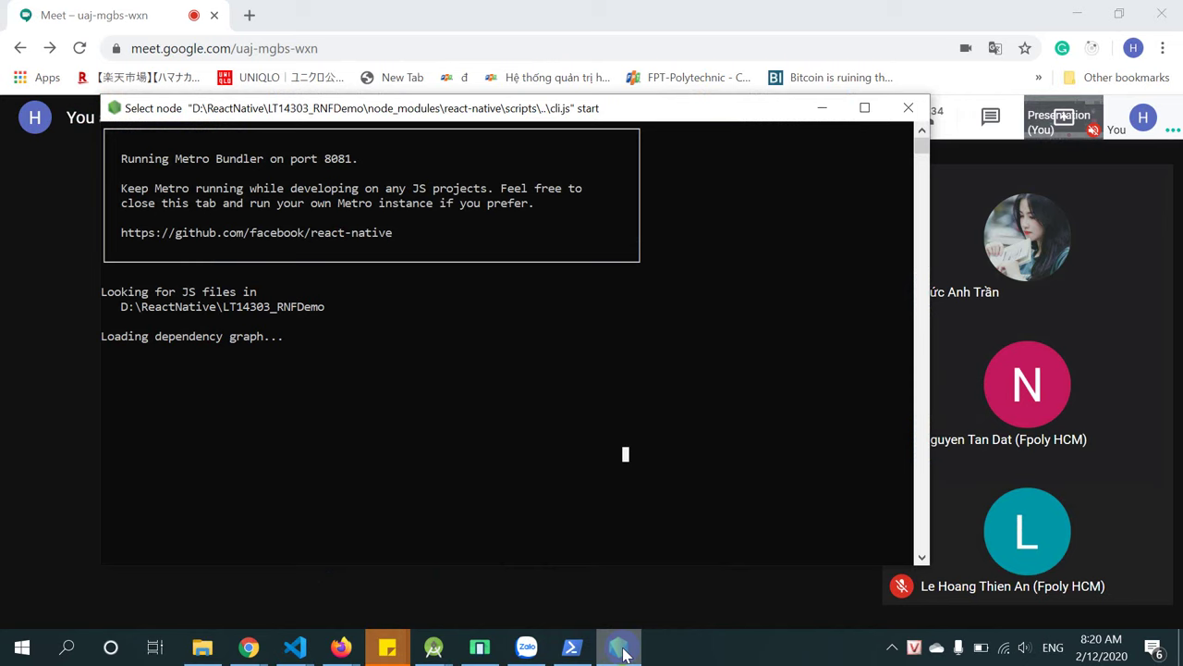
left_click(574, 649)
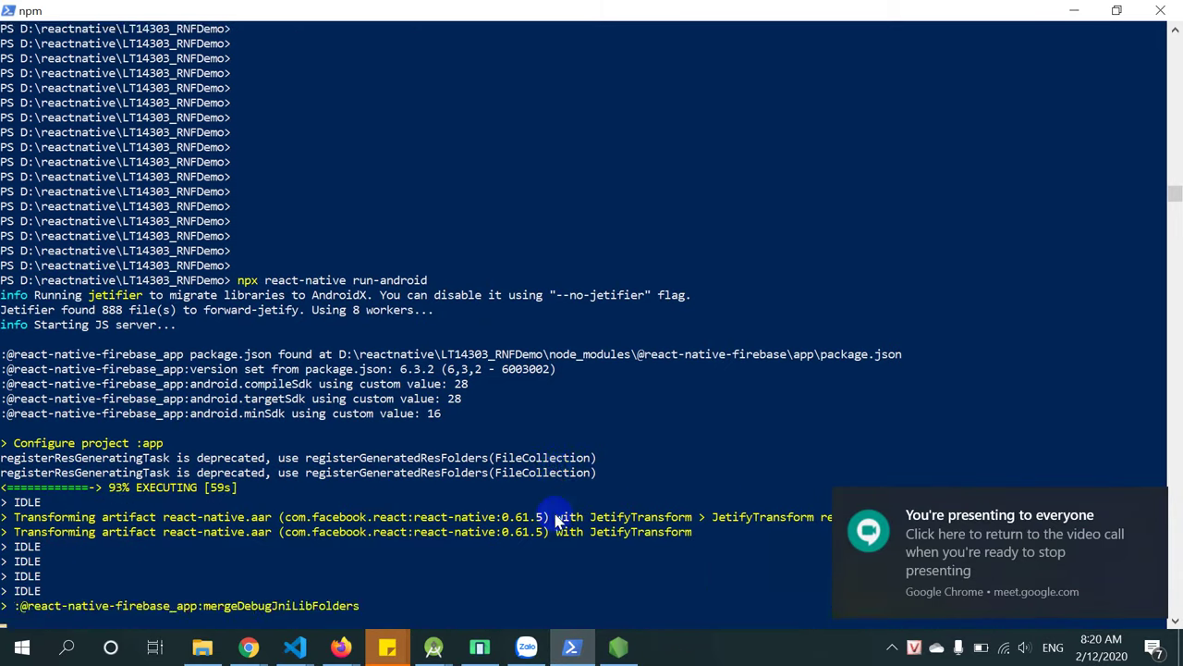
scroll(557, 521, "up", 1)
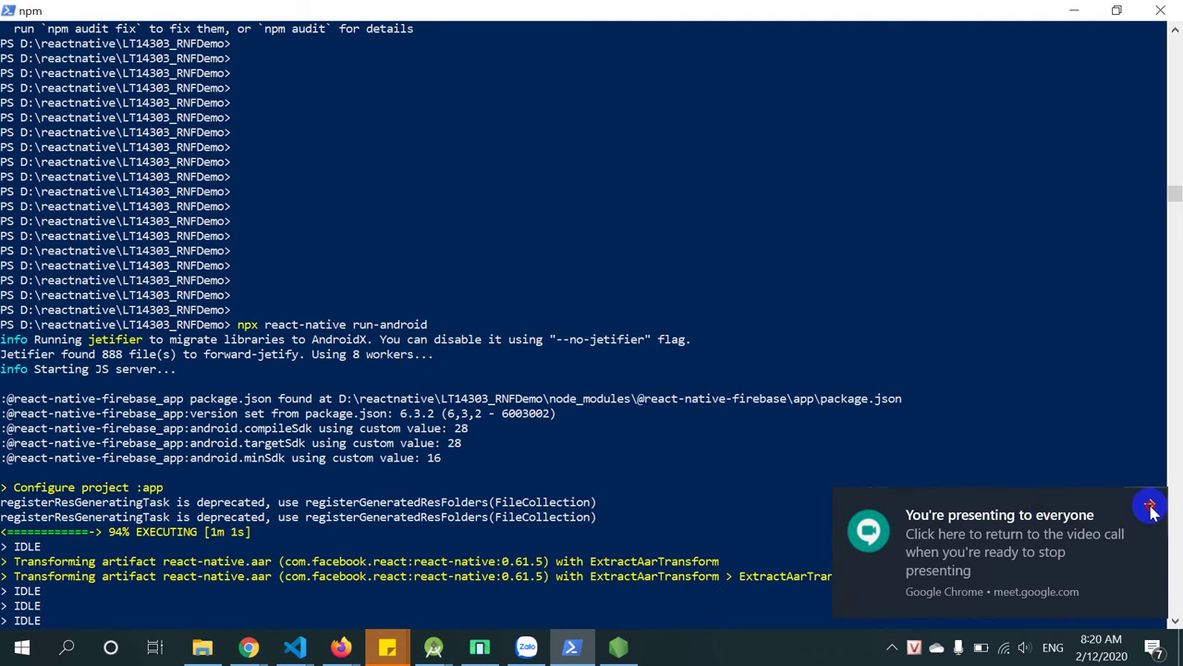
left_click(1151, 511)
Switch to the Metro Bundler window and clear its text selection to let it continue loading.
left_click(724, 512)
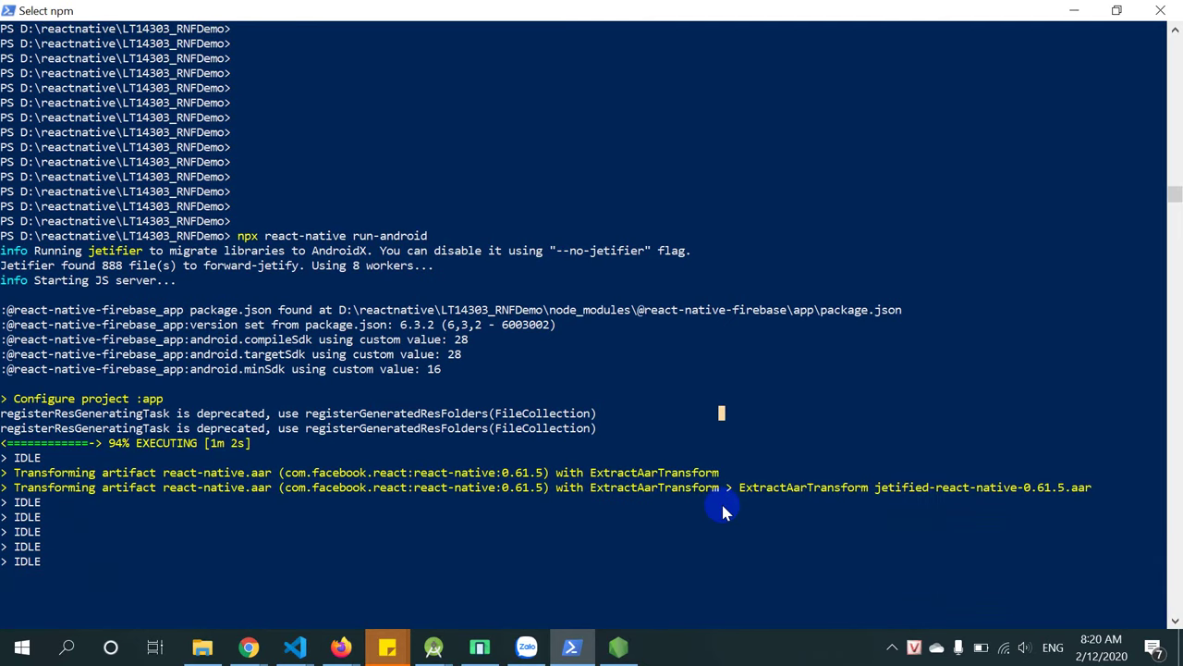
left_click(616, 644)
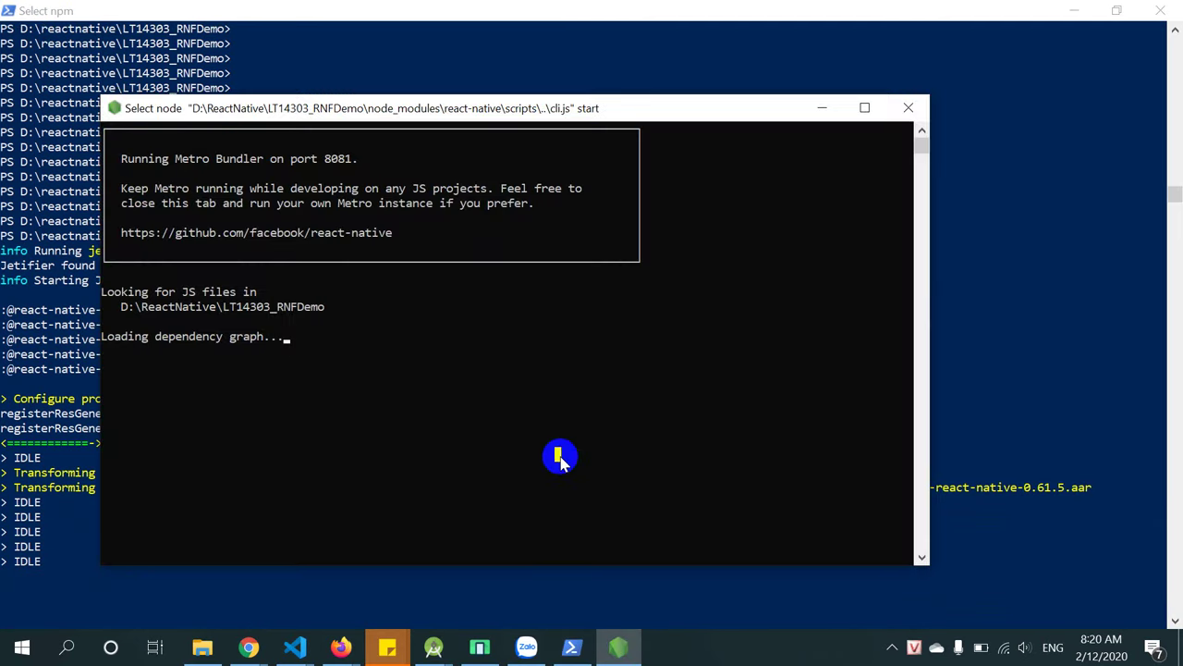
key("Escape")
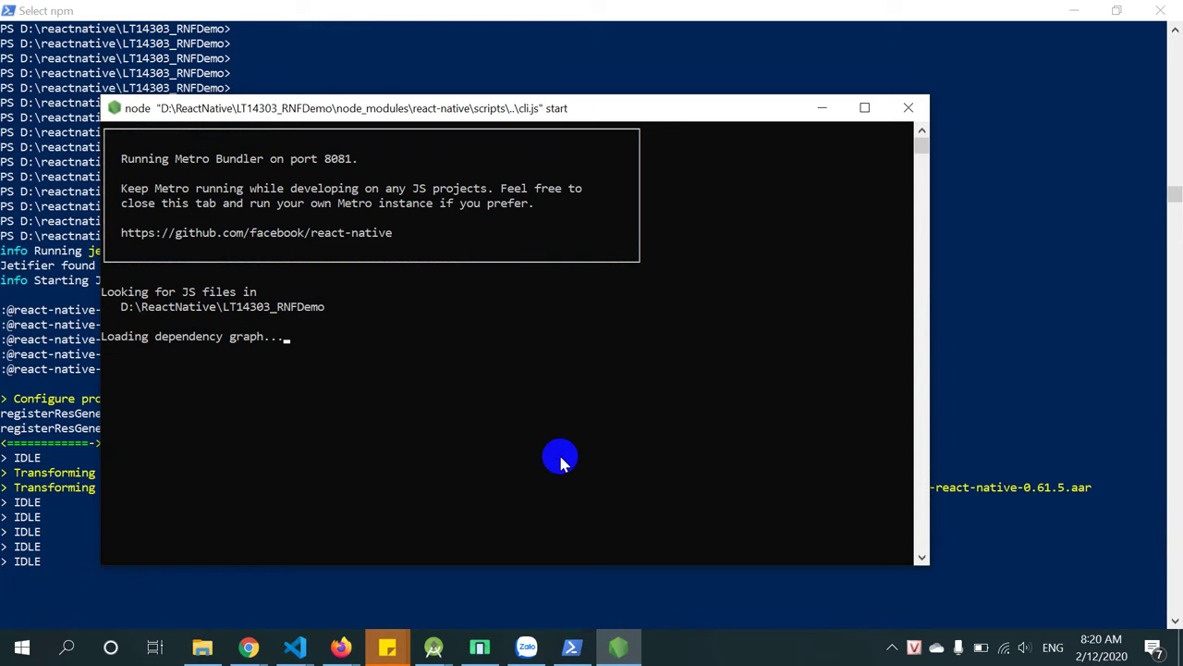
Resume the paused output in the Metro Bundler window and switch back to the PowerShell build window.
left_click(566, 382)
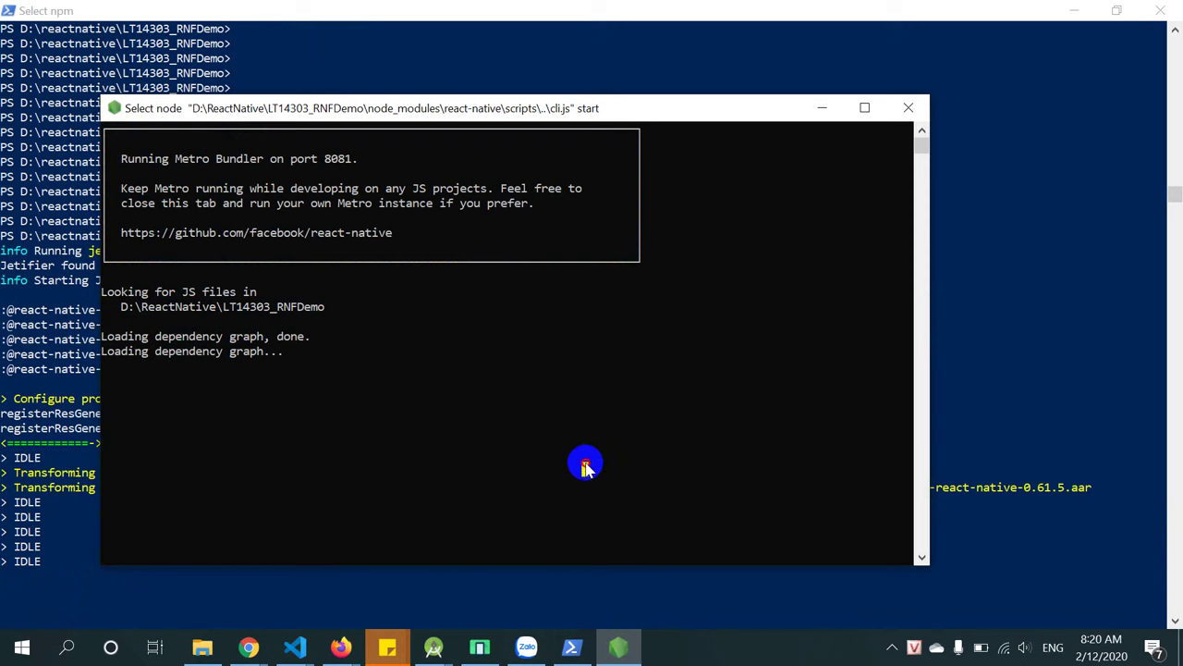
key("Return")
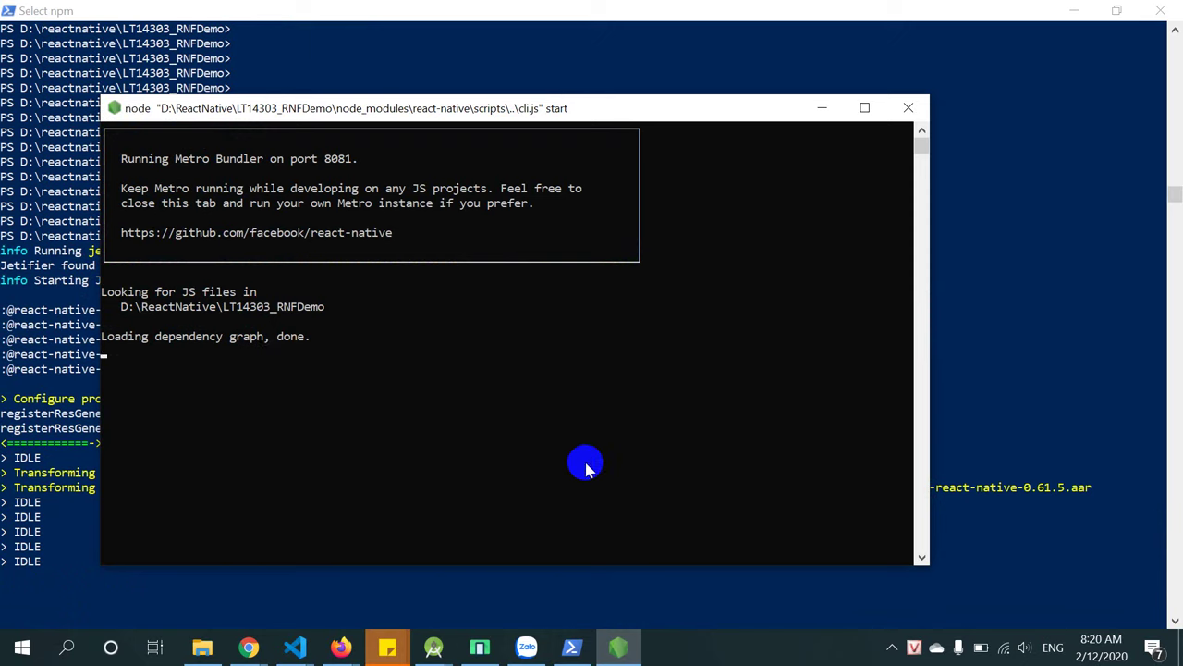
left_click(536, 375)
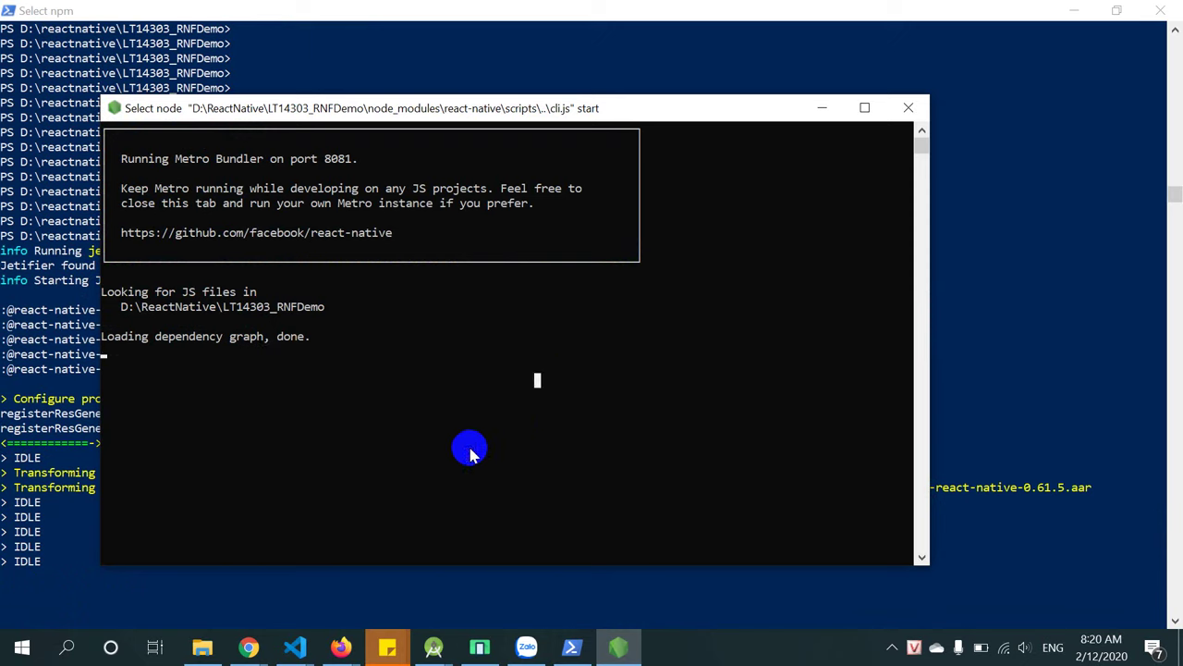
left_click(442, 453)
left_click(284, 596)
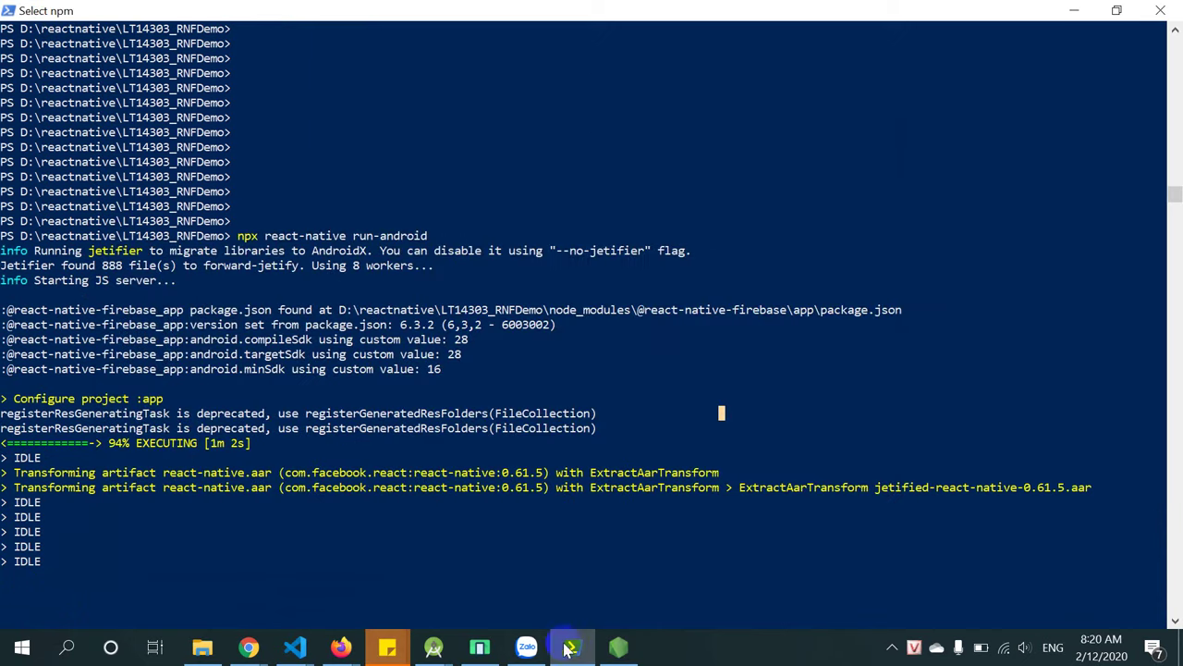
Clear the text selection in the PowerShell window so the run-android build output resumes.
left_click(619, 647)
left_click(297, 596)
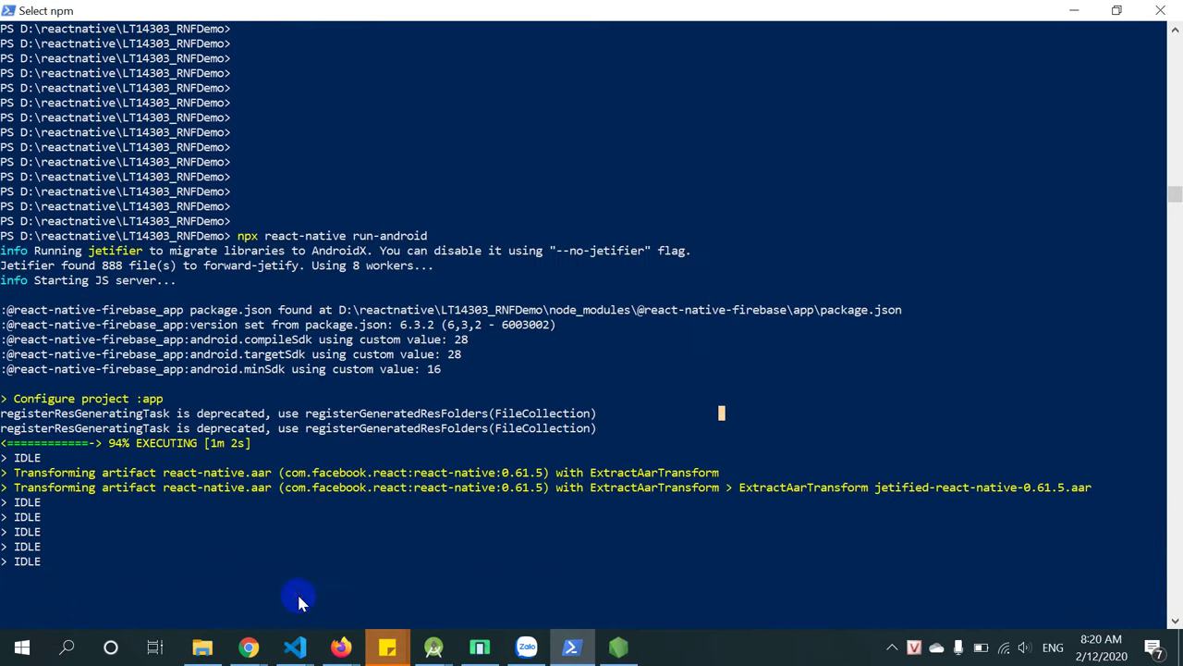
left_click(445, 559)
key("Escape")
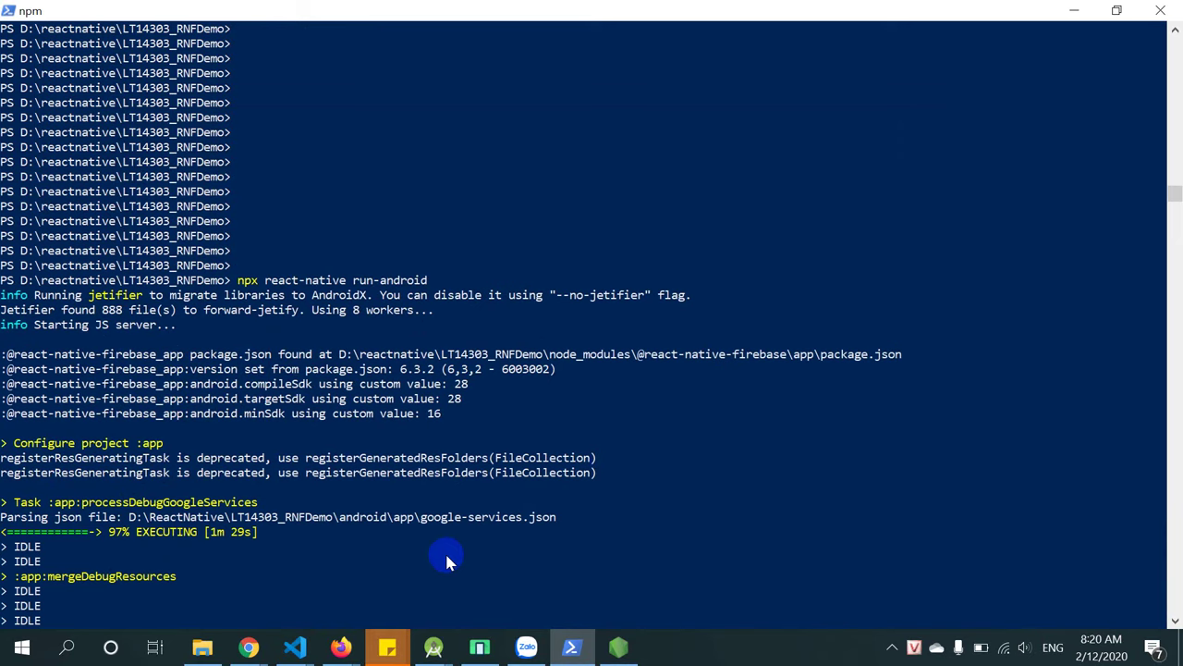
Examine the progress and running tasks of the run-android build in the PowerShell window.
left_click(213, 561)
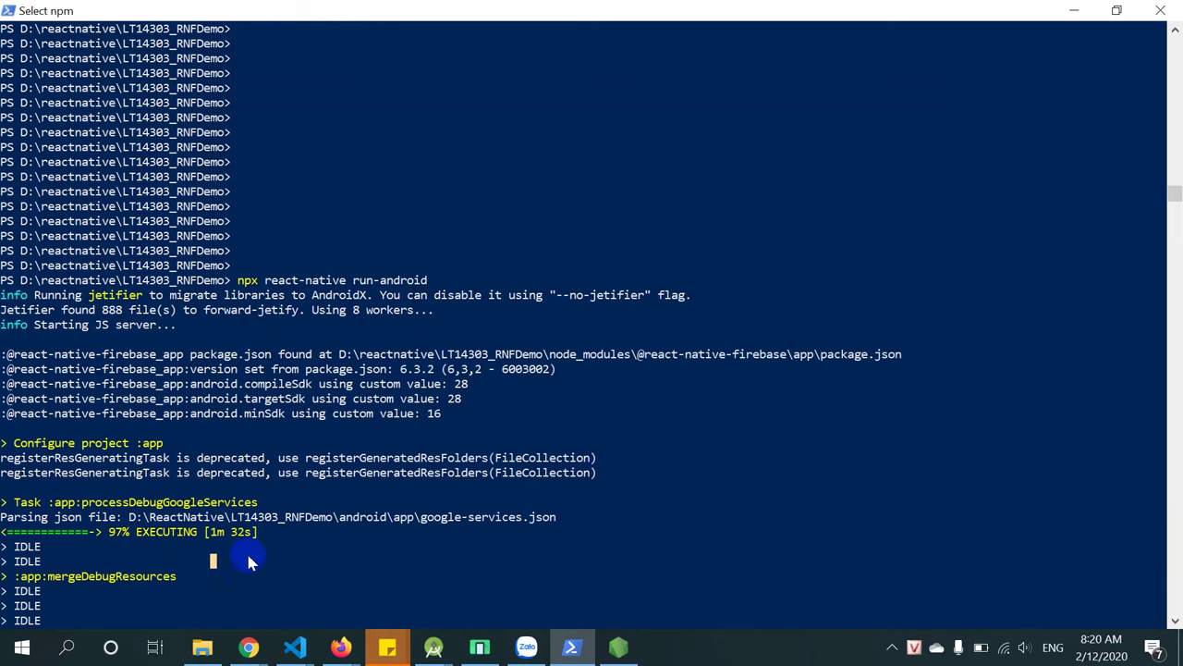
left_click(344, 537)
left_click(348, 566)
left_click(346, 560)
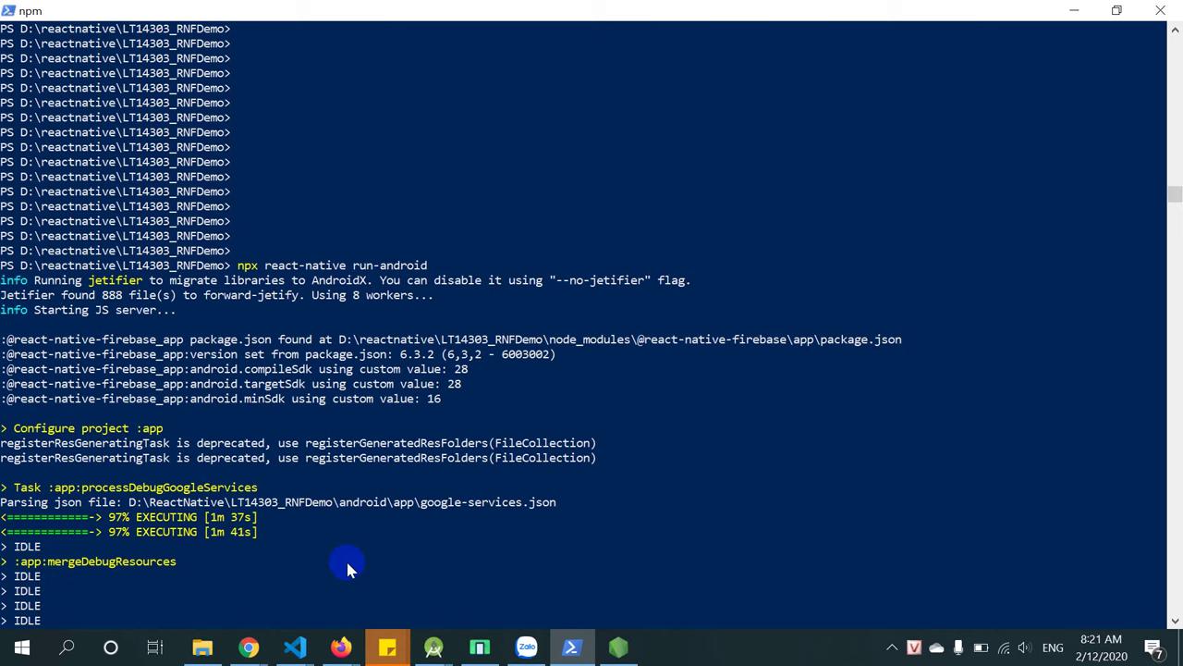
left_click(347, 564)
key("Escape")
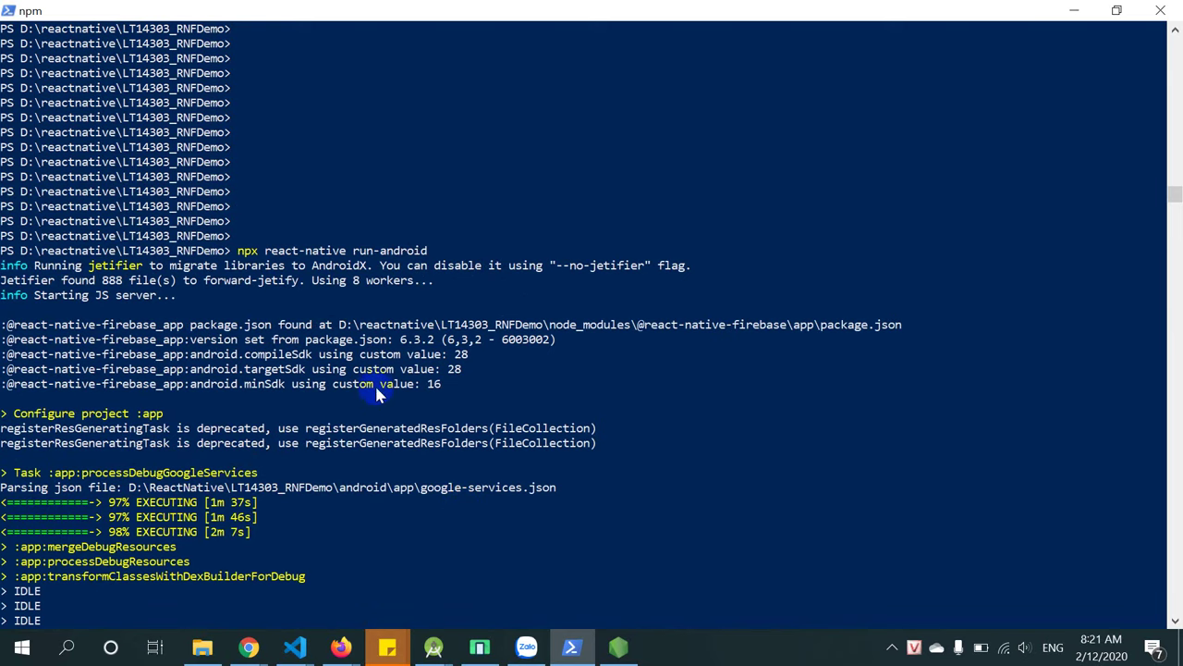
scroll(375, 394, "down", 2)
scroll(376, 398, "up", 2)
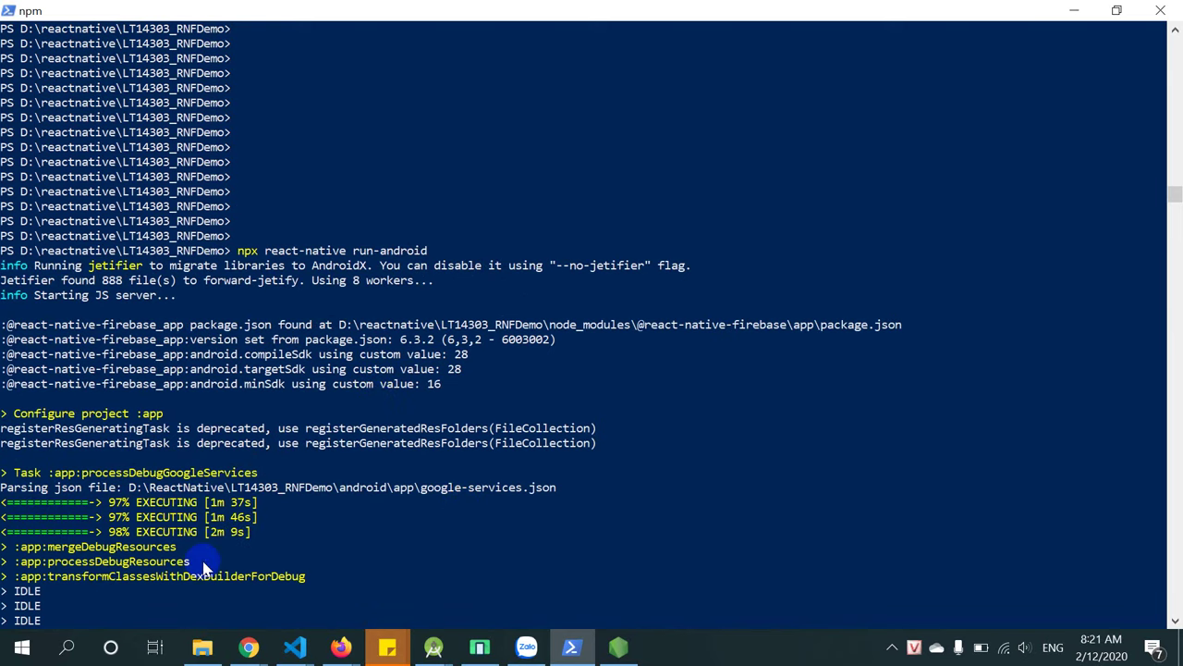
scroll(405, 515, "down", 1)
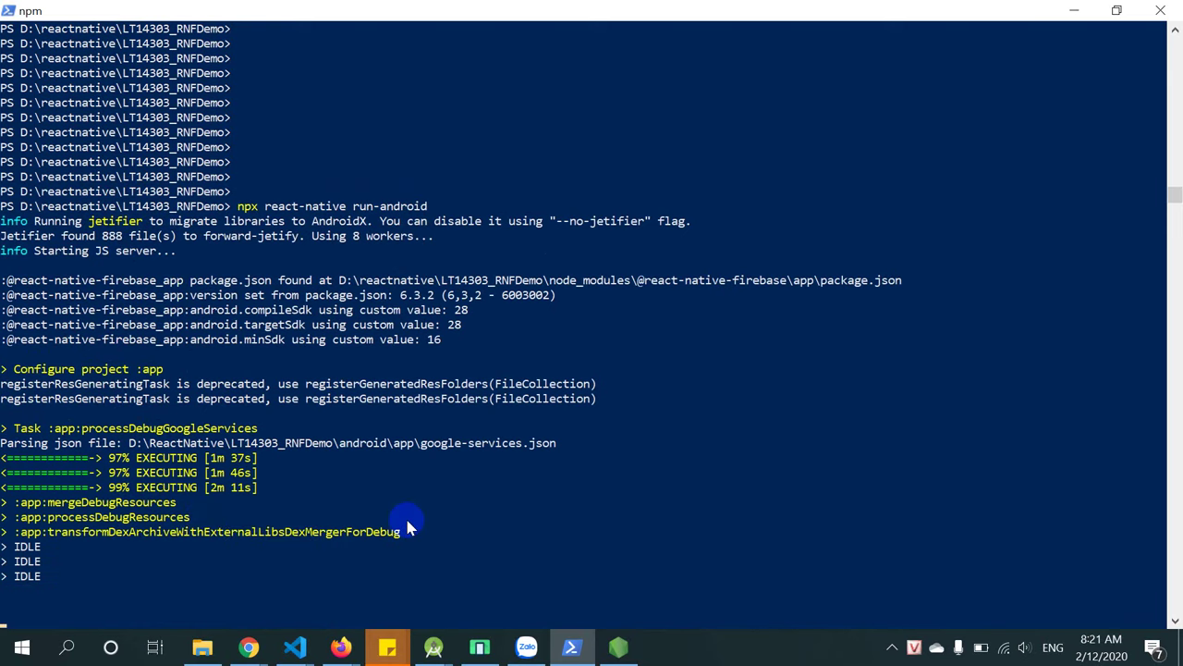
scroll(412, 513, "up", 1)
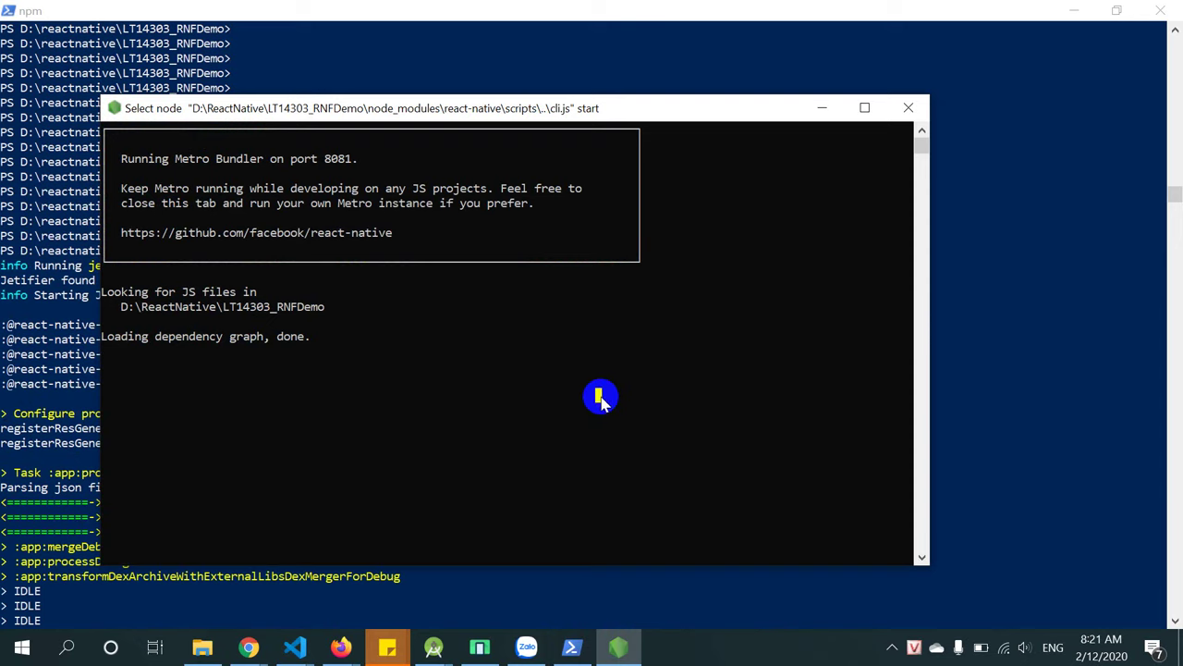
Clear the text selection in the Metro Bundler window and return to the PowerShell build output.
key("Escape")
left_click(275, 499)
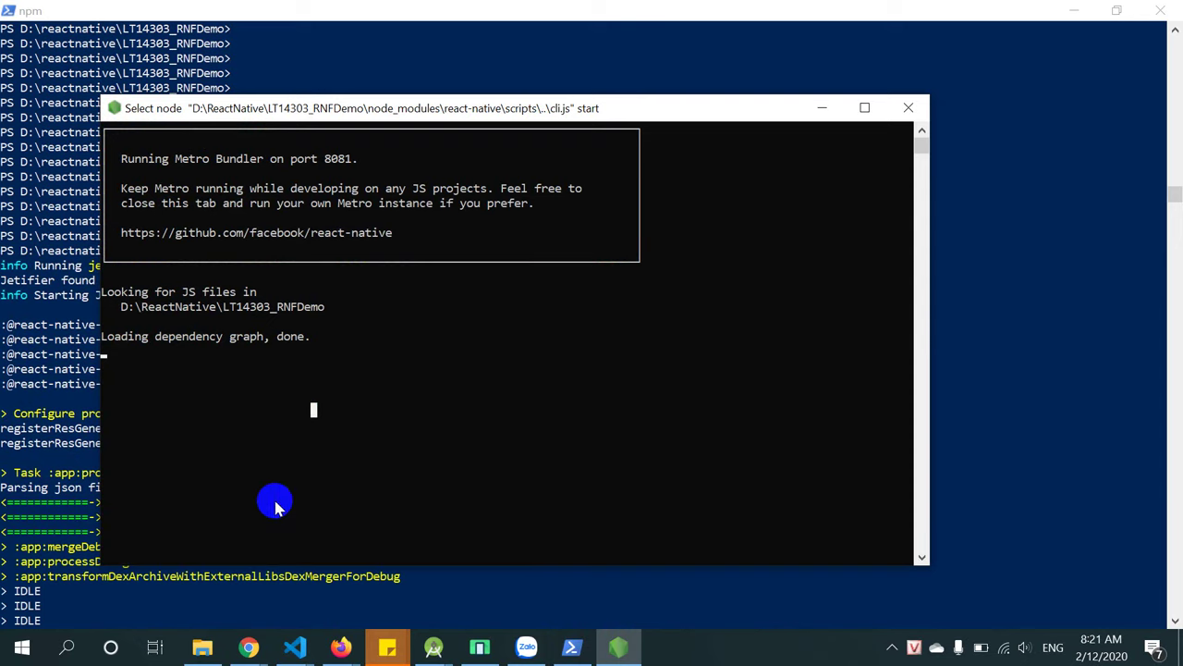
key("Escape")
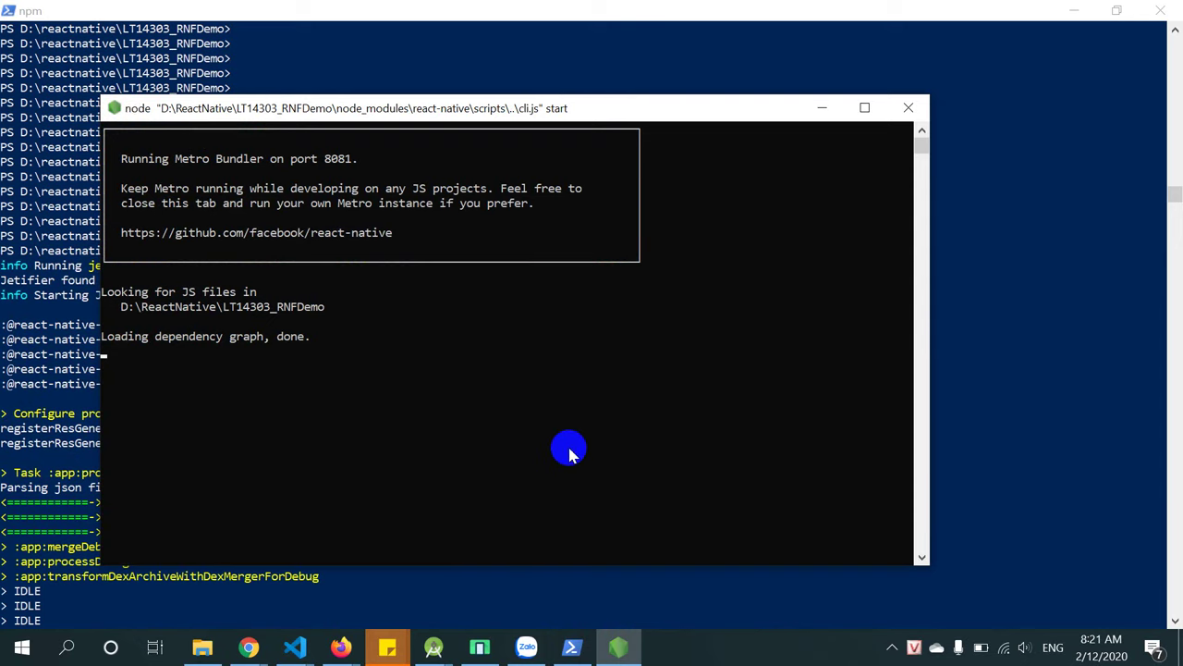
left_click(1017, 365)
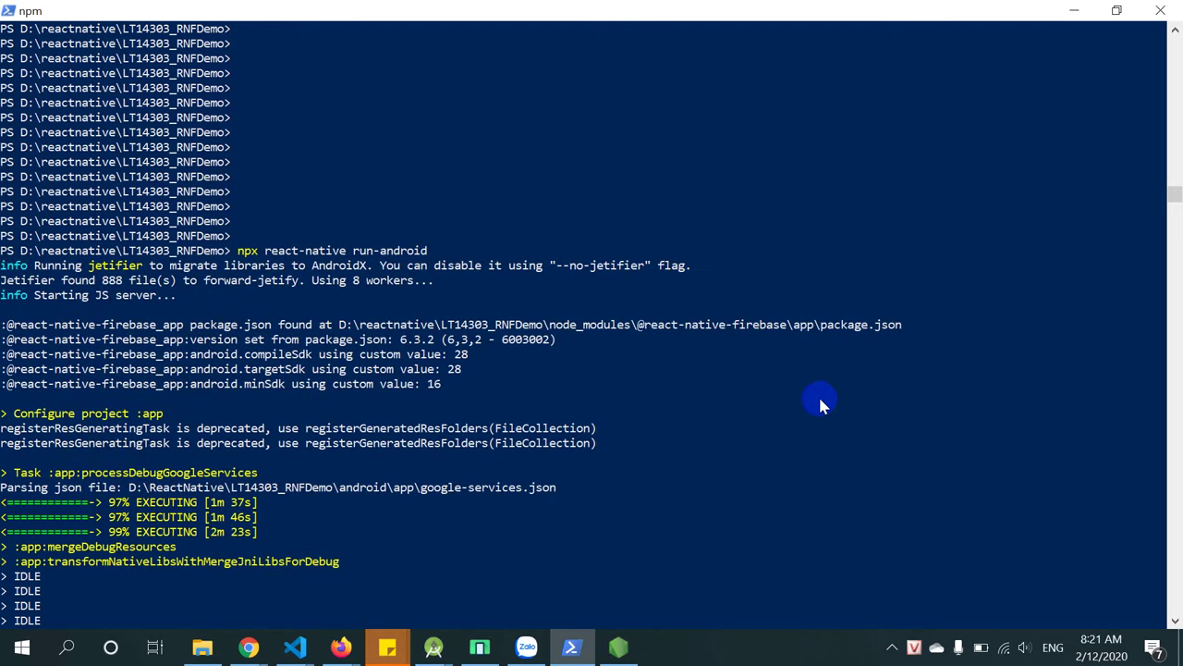
left_click(432, 505)
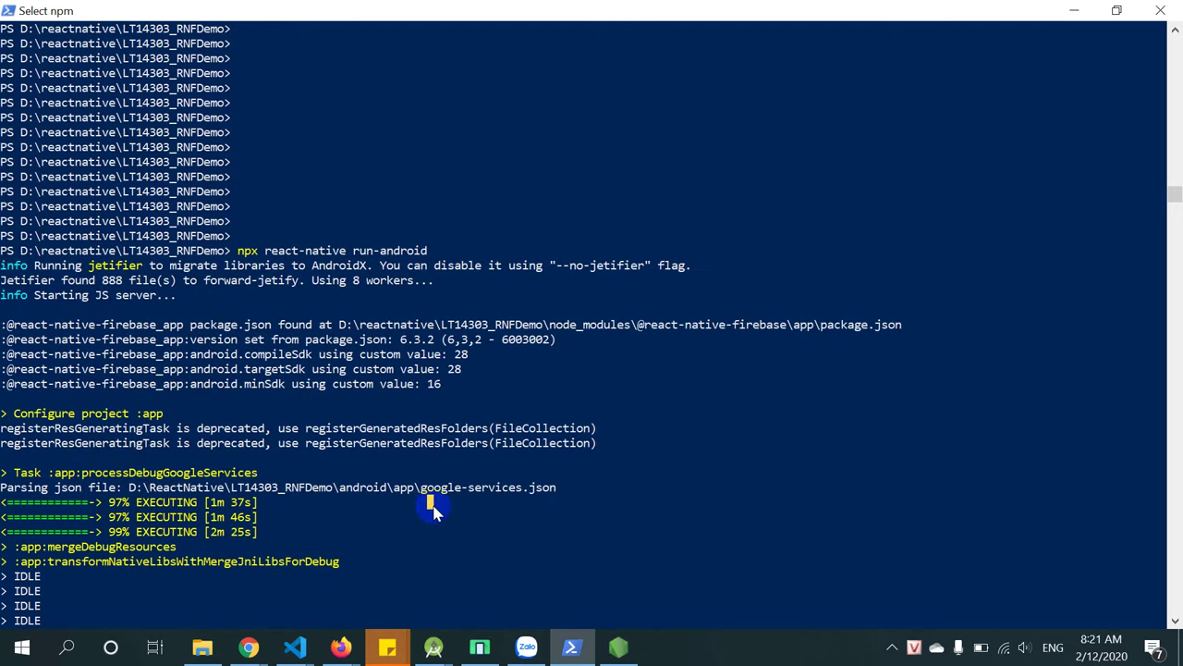
key("Escape")
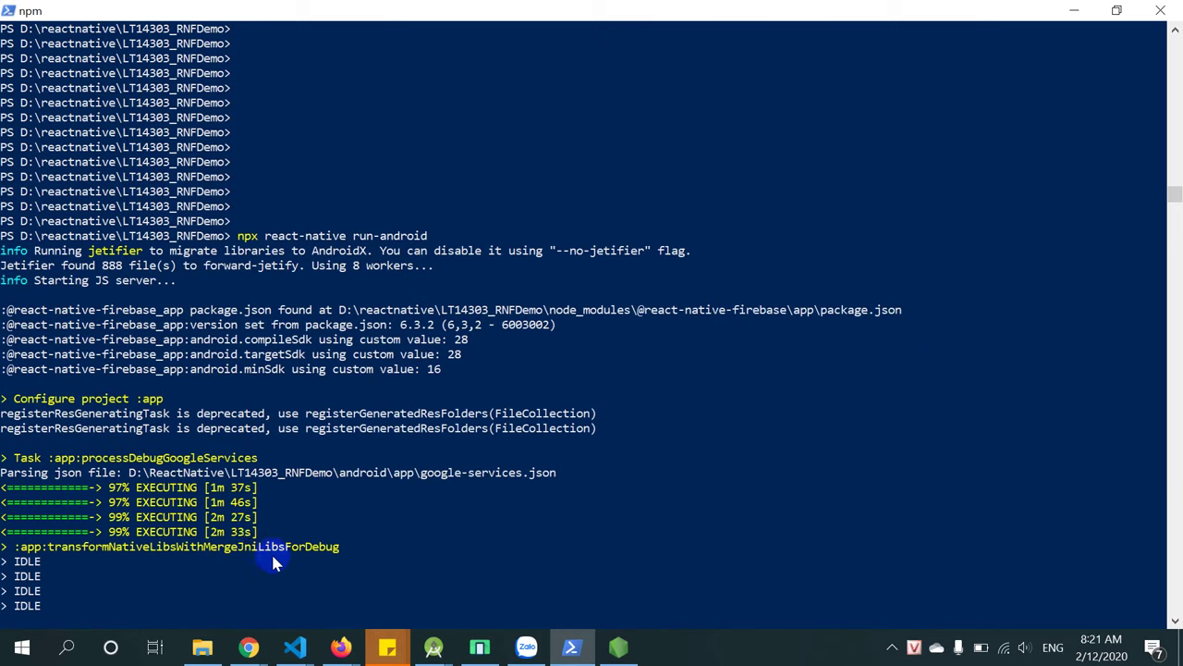
left_click(430, 549)
key("Escape")
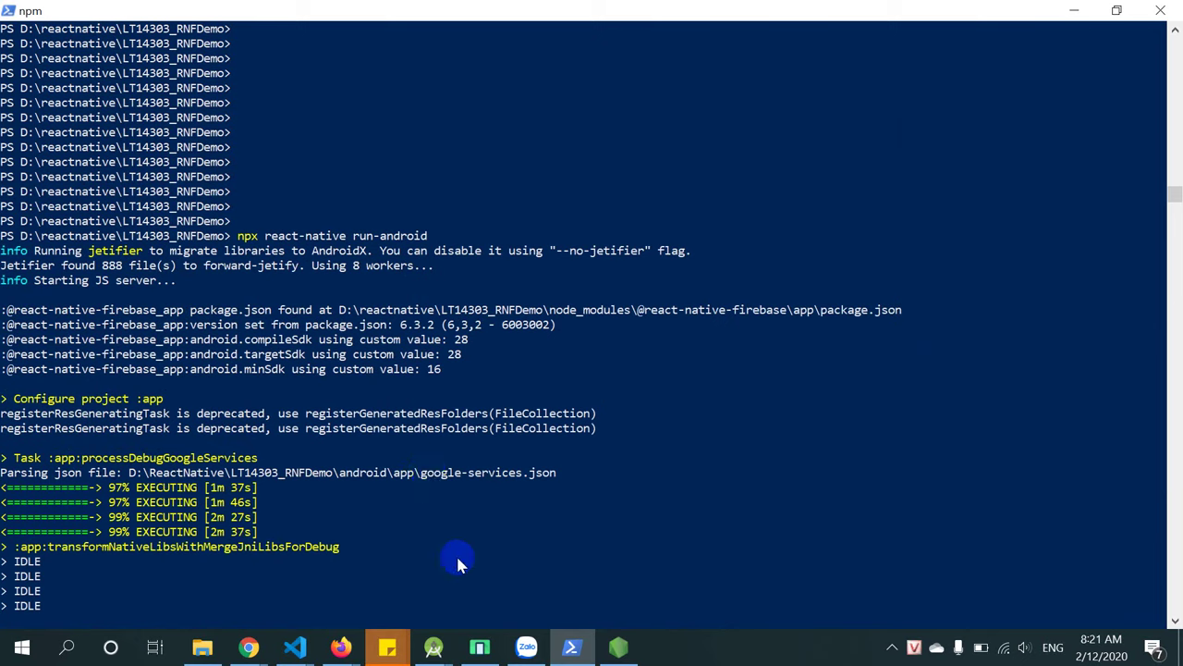
left_click(359, 529)
key("Escape")
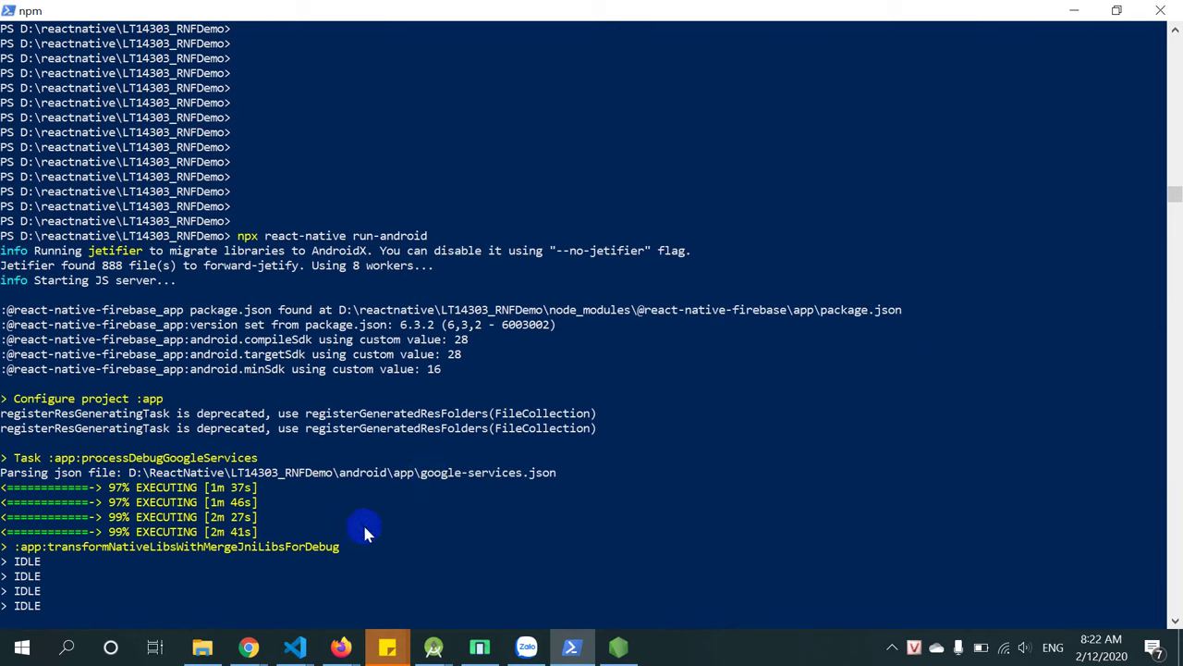
Switch to the Adding Firebase credentials page in Chrome and open the Integrate additional Firebase services guide below the Rebuilding Android section.
left_click(249, 647)
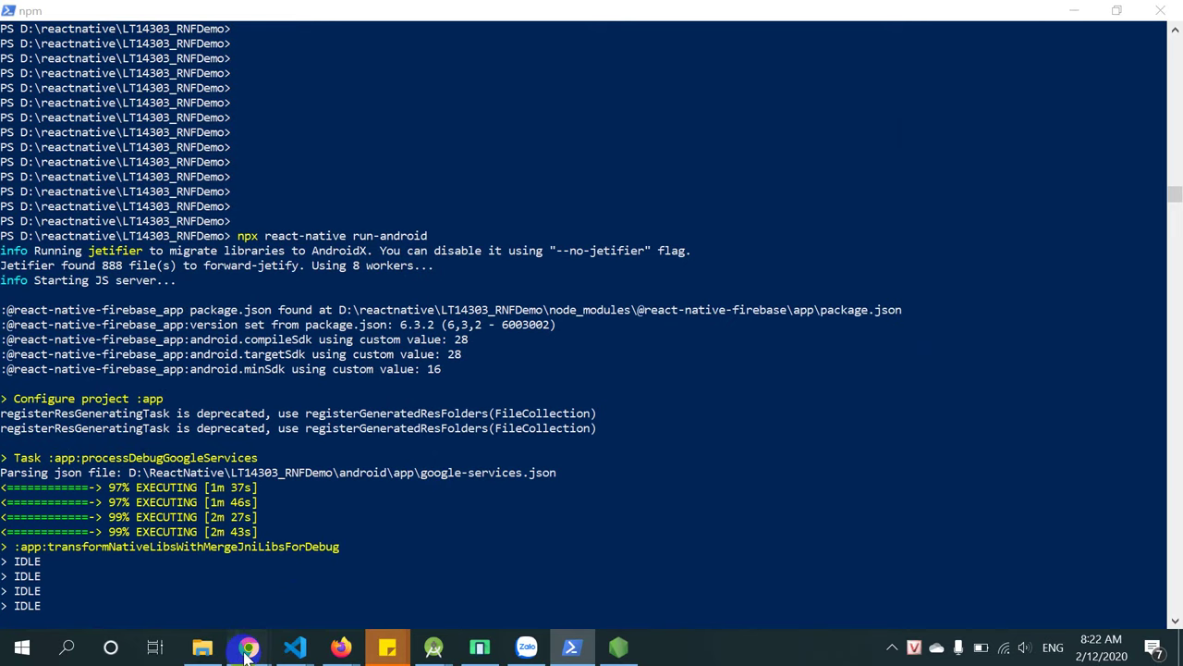
mouse_move(248, 647)
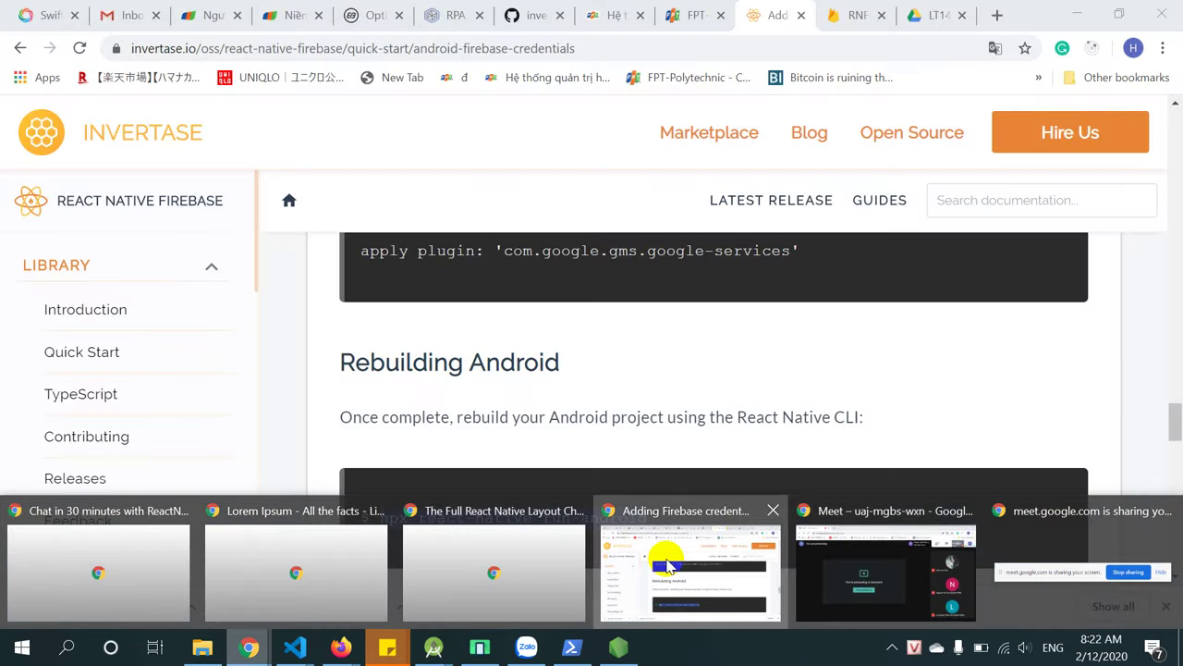
left_click(664, 558)
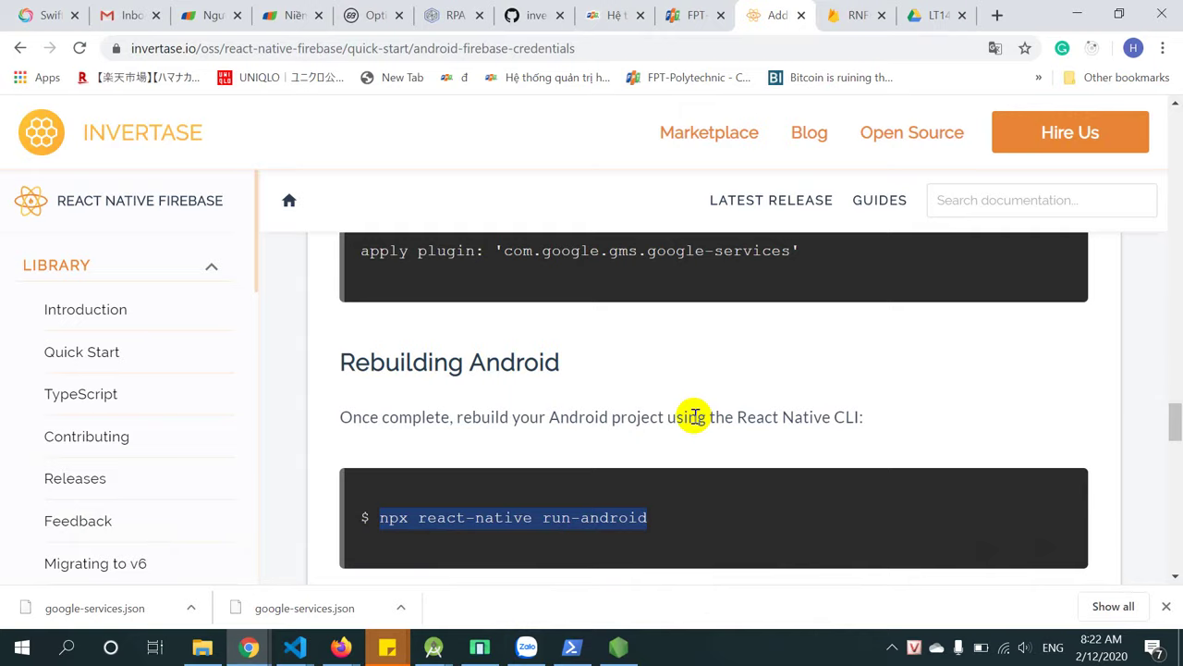
scroll(694, 416, "down", 4)
scroll(693, 415, "up", 3)
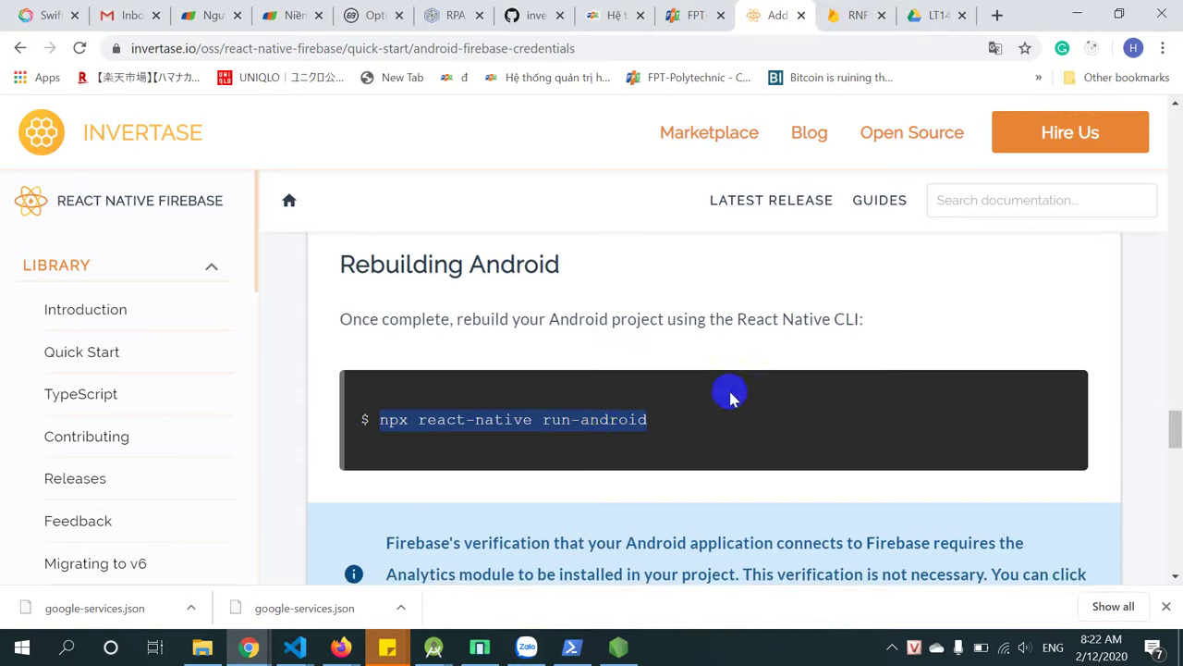
scroll(731, 395, "down", 6)
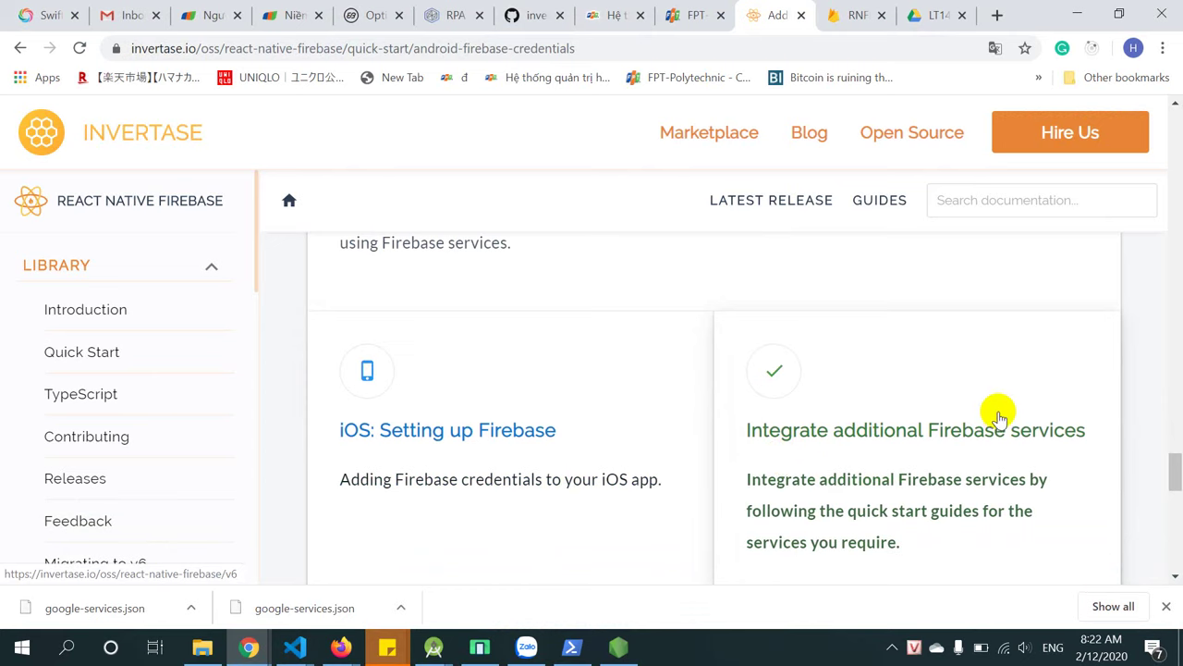
scroll(941, 491, "down", 3)
scroll(941, 492, "up", 2)
left_click(867, 333)
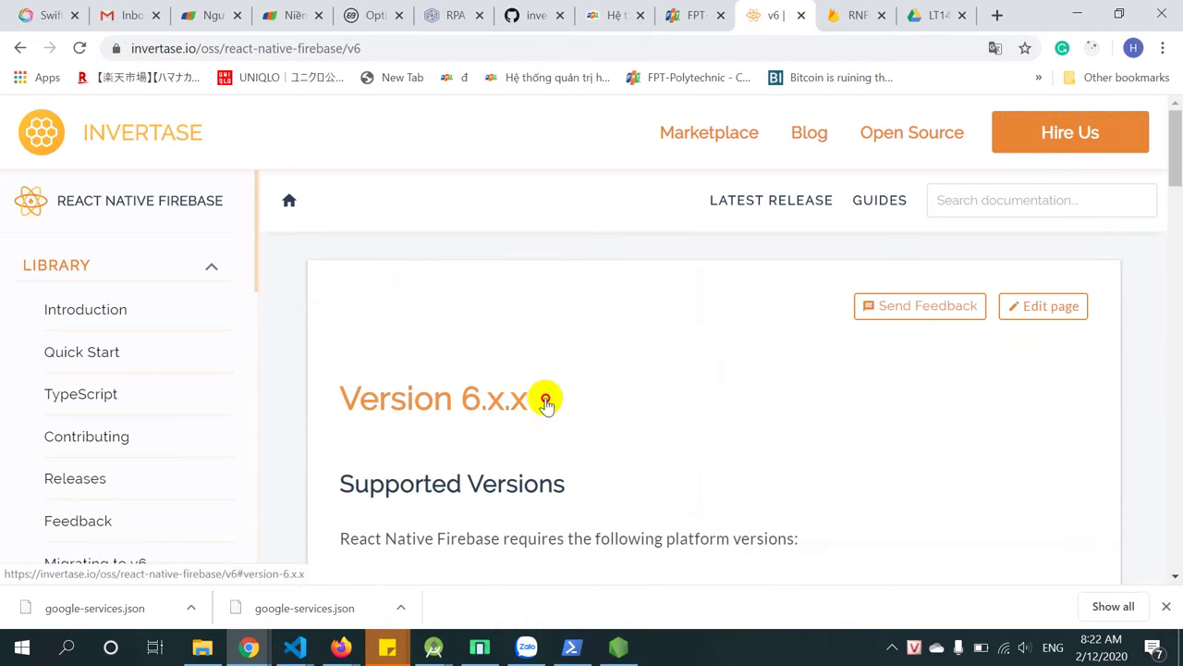
Examine the Supported Versions and Firebase Modules sections on the React Native Firebase Version 6.x.x page.
left_click(654, 400)
scroll(774, 488, "down", 3)
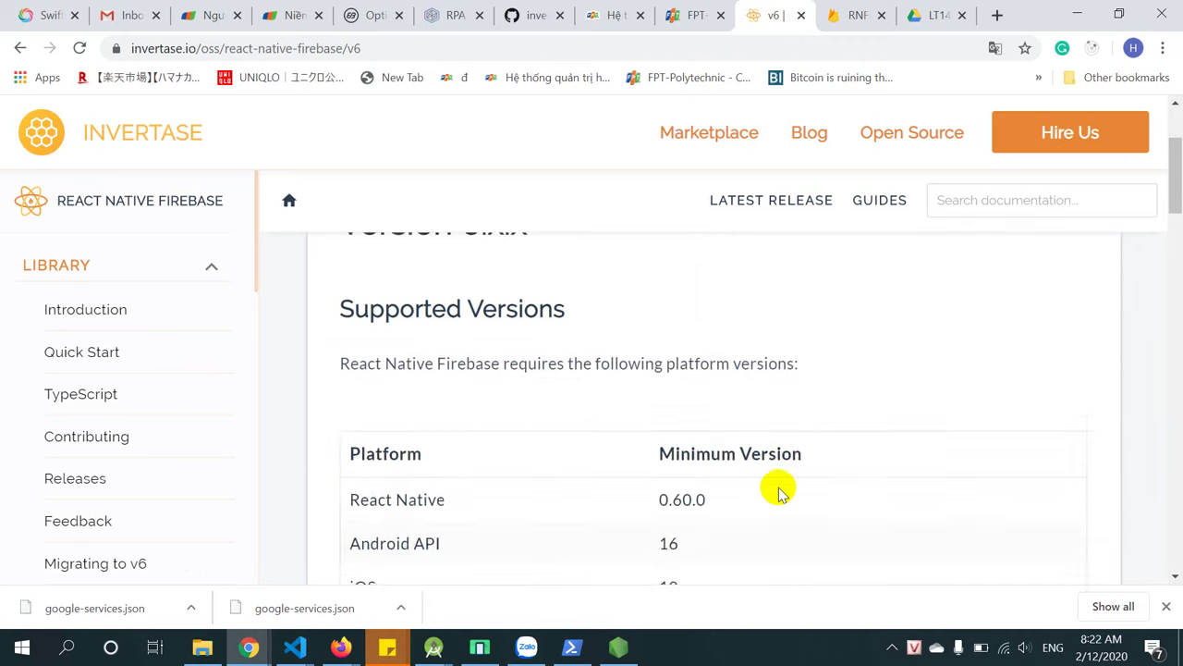
scroll(779, 481, "up", 2)
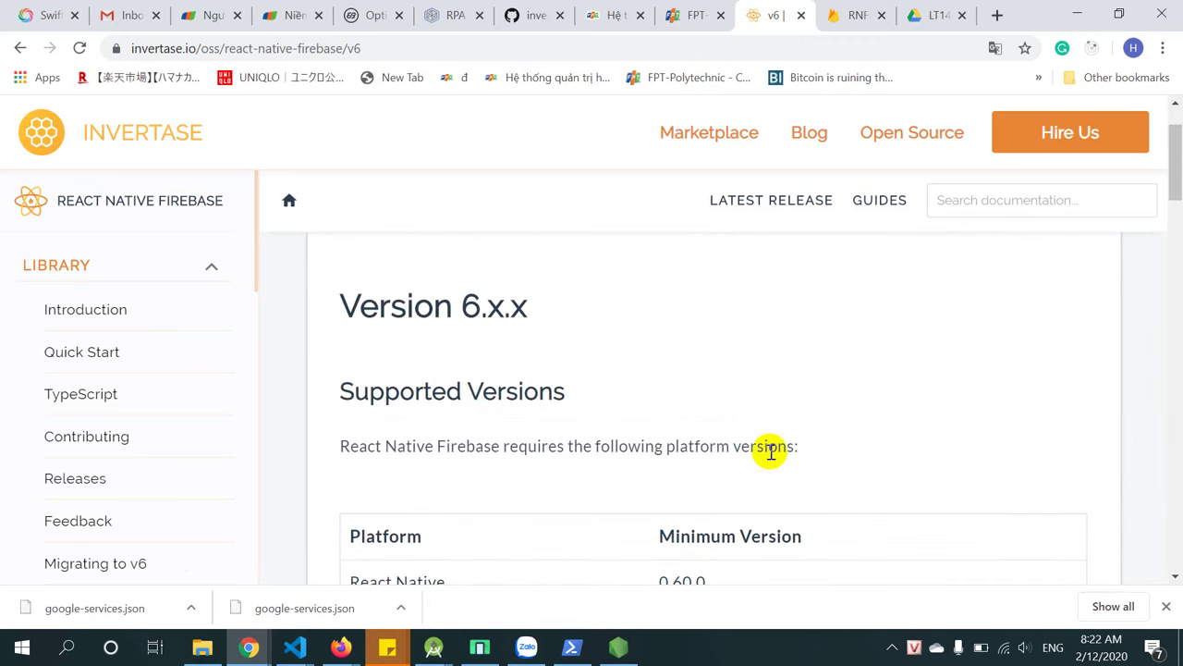
scroll(938, 319, "down", 3)
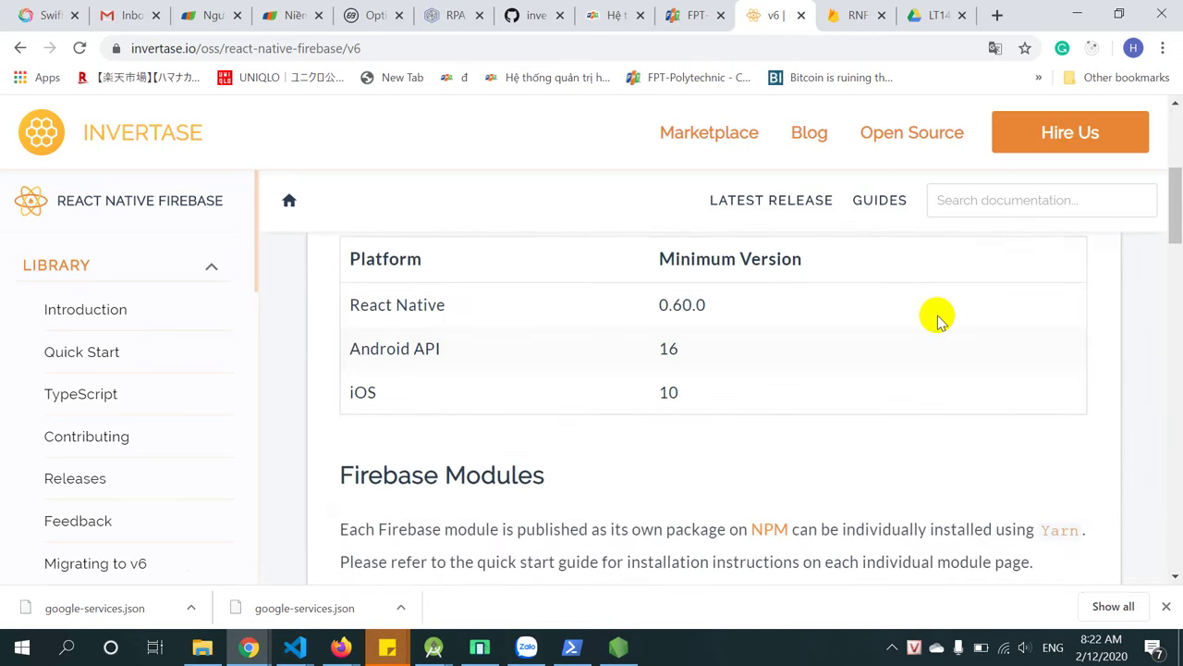
scroll(938, 319, "down", 2)
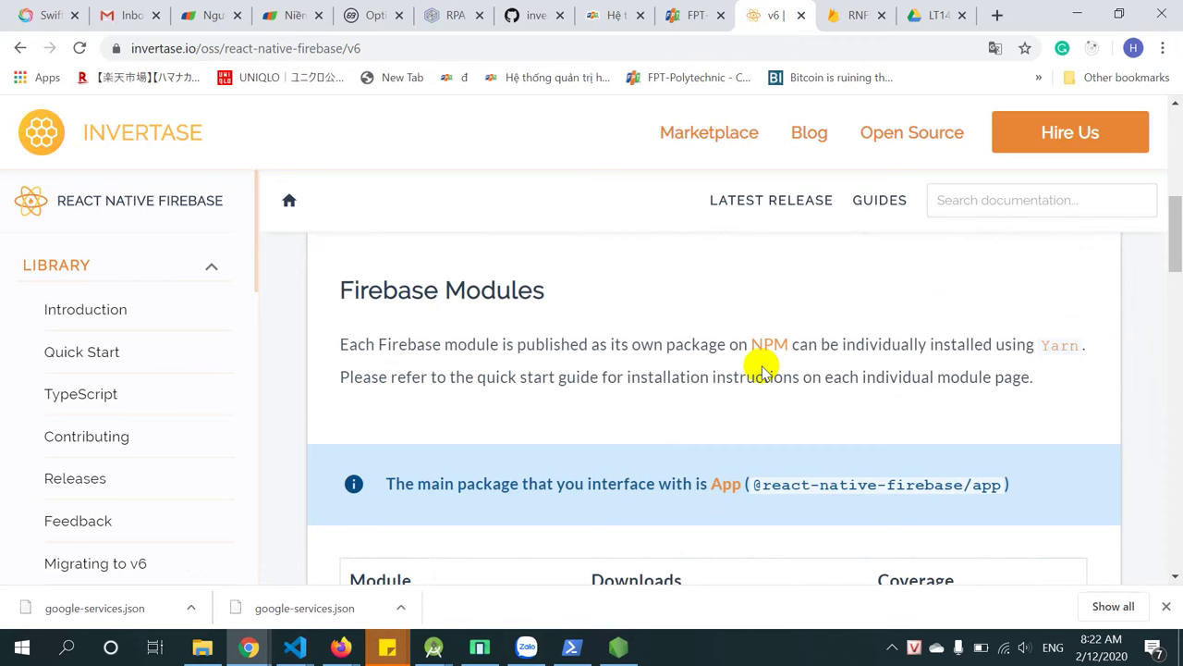
scroll(762, 373, "down", 3)
scroll(418, 347, "up", 1)
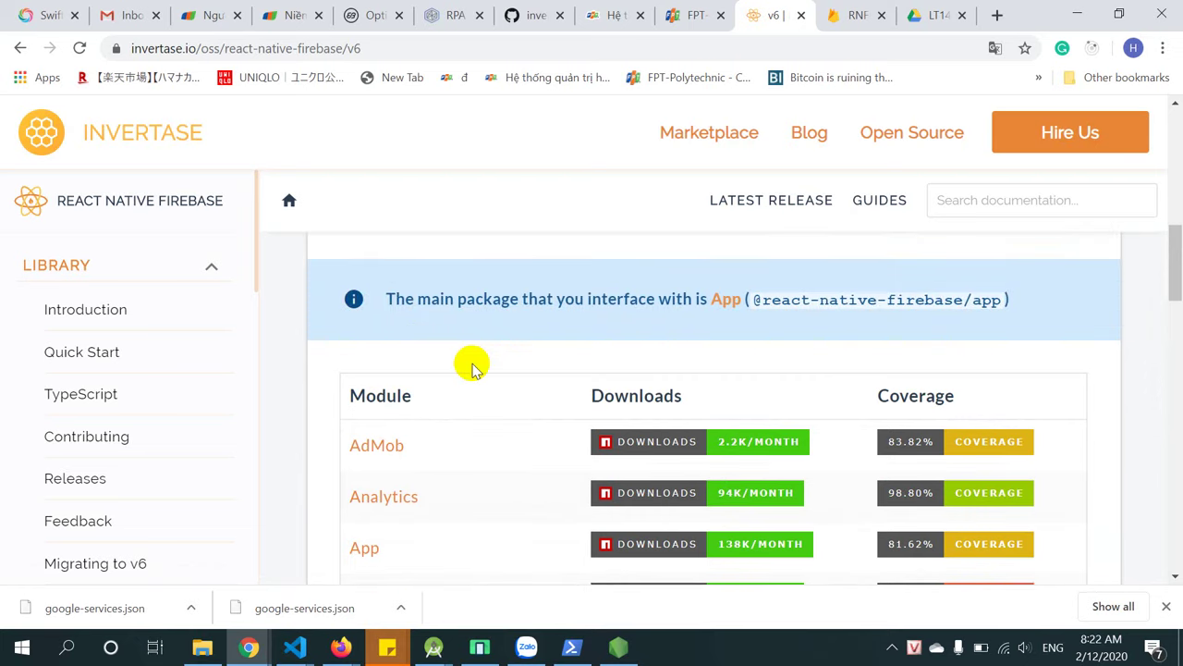
scroll(471, 368, "down", 1)
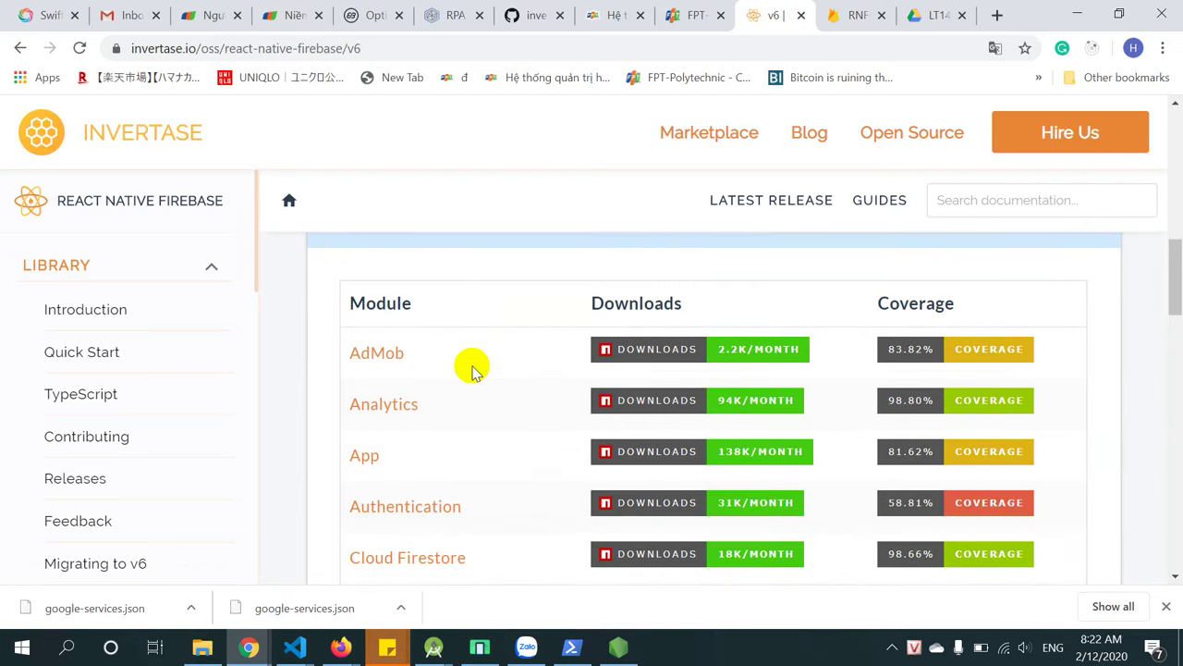
scroll(472, 368, "down", 1)
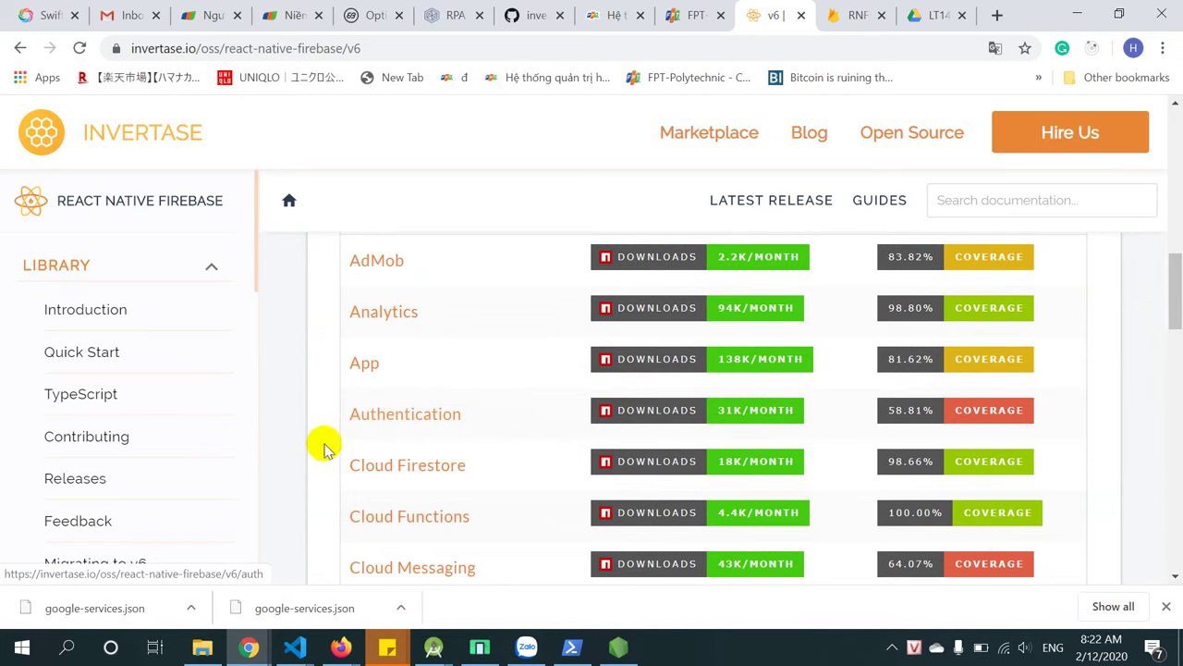
Open the Authentication module's documentation in a new tab and return to the Firebase module list.
middle_click(396, 417)
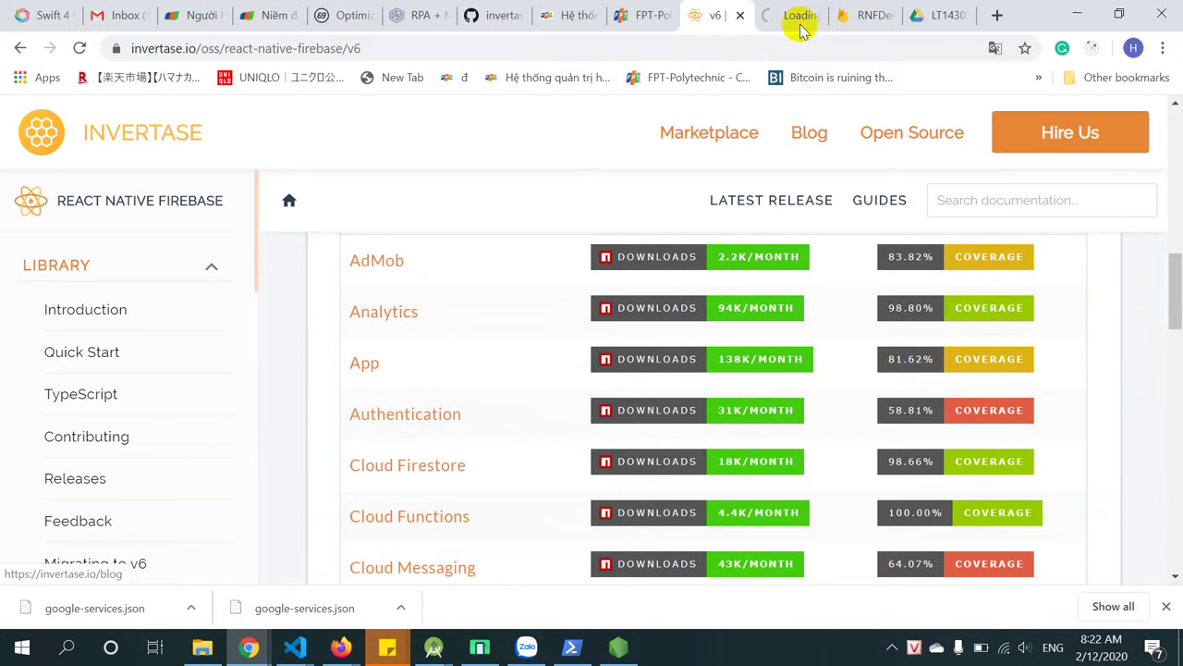
left_click(799, 16)
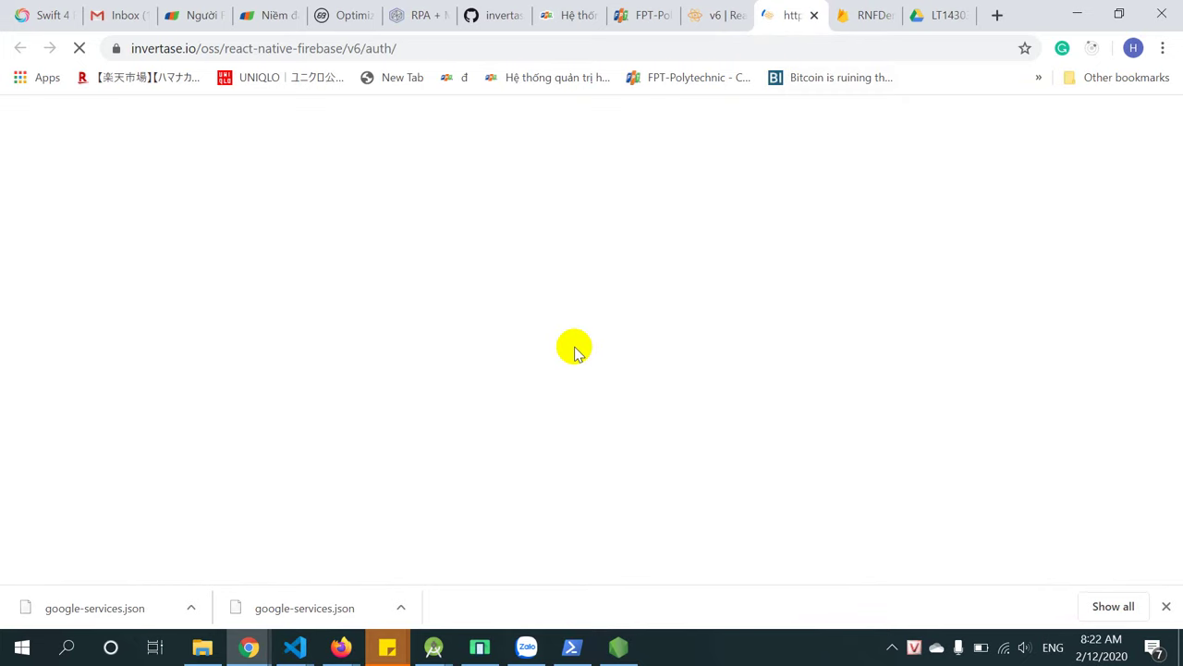
left_click(711, 16)
scroll(490, 320, "down", 1)
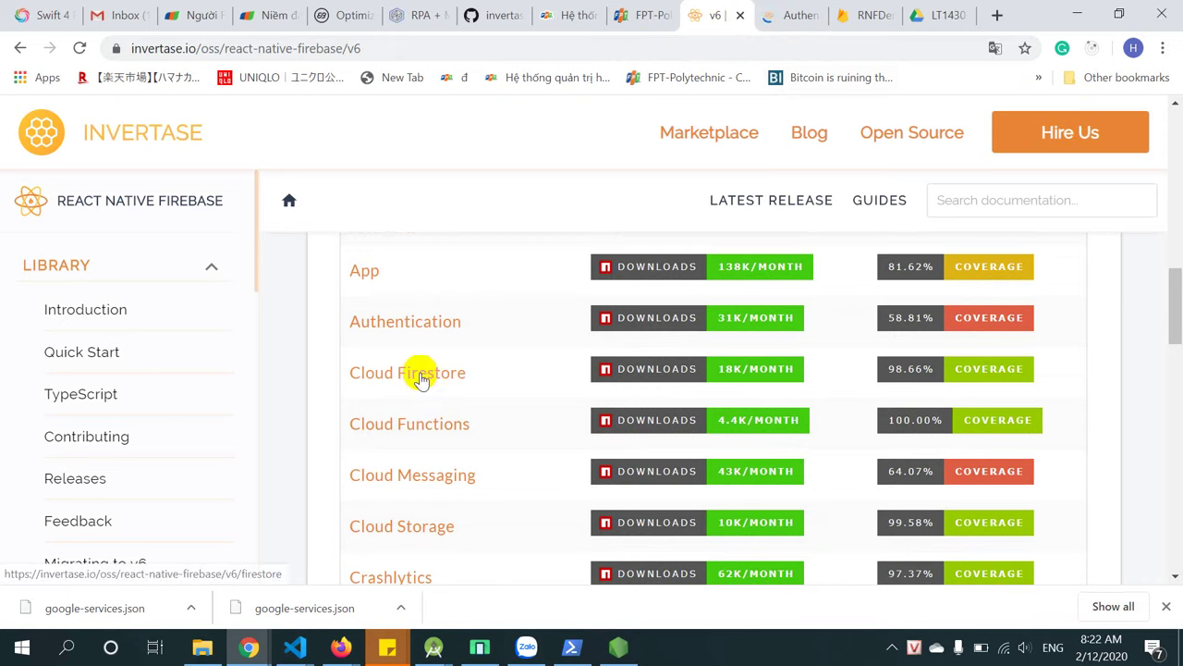
Open the Cloud Messaging module's documentation in a new tab and return to the Firebase module list.
scroll(412, 427, "down", 1)
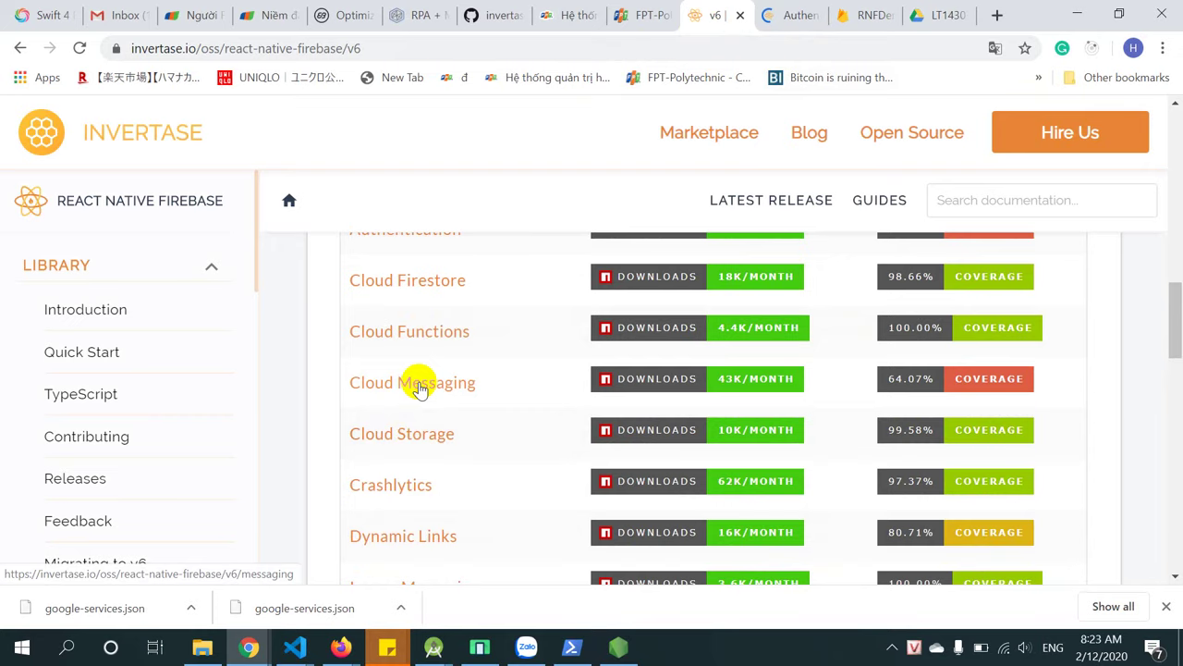
middle_click(419, 388)
left_click(805, 13)
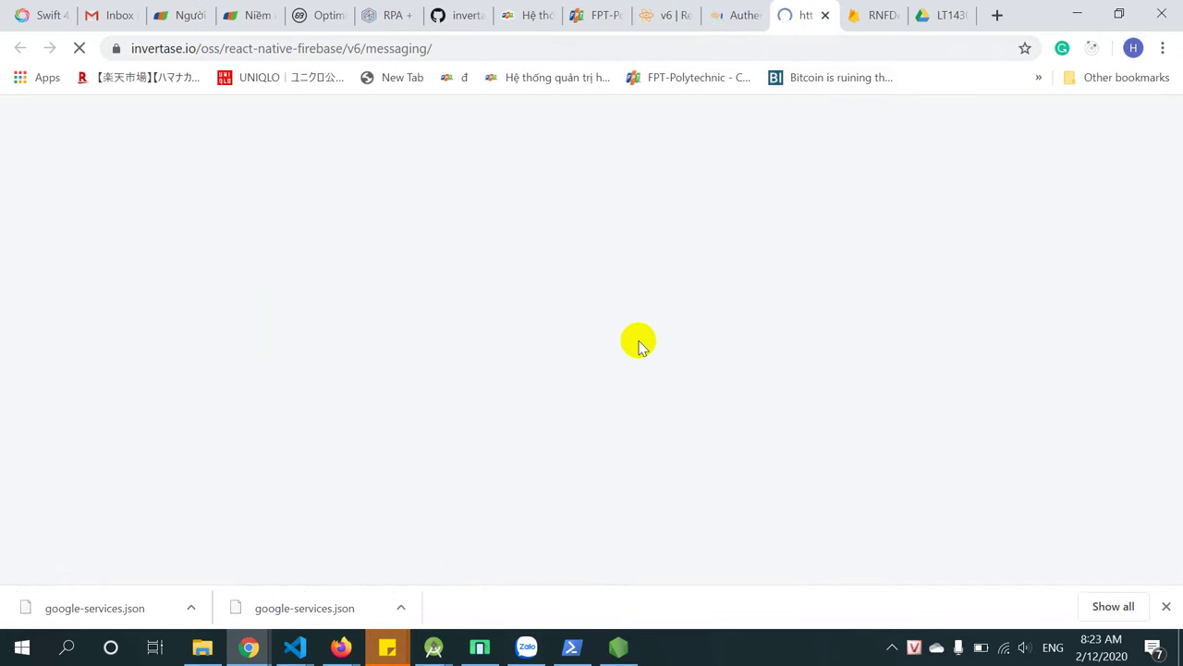
left_click(653, 16)
Open the Realtime Database module's documentation in a new tab, check the opened documentation tabs, and return to the module list.
scroll(453, 424, "down", 2)
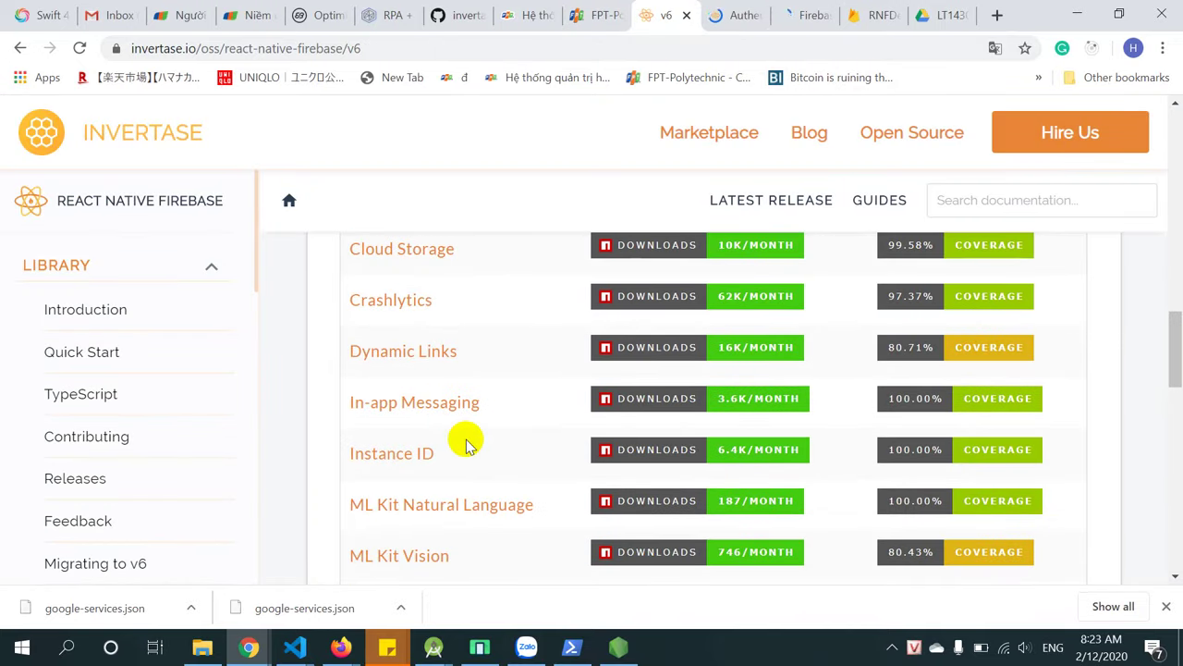
scroll(465, 444, "down", 1)
scroll(491, 416, "down", 1)
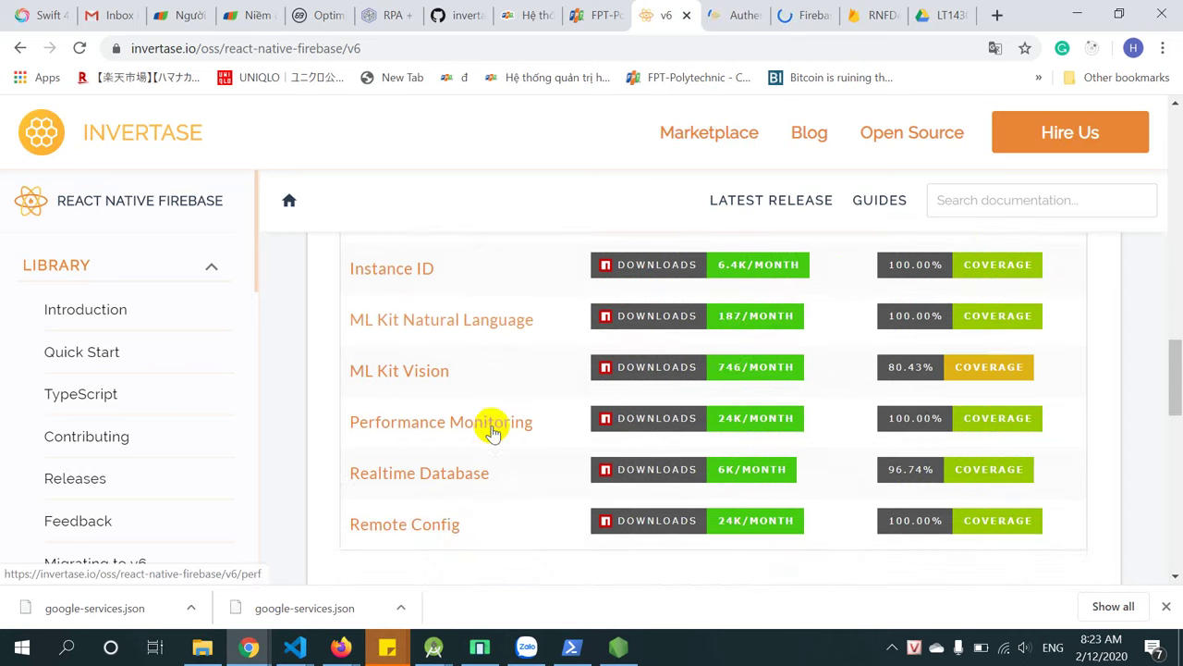
left_click(423, 486, "ctrl")
left_click(806, 16)
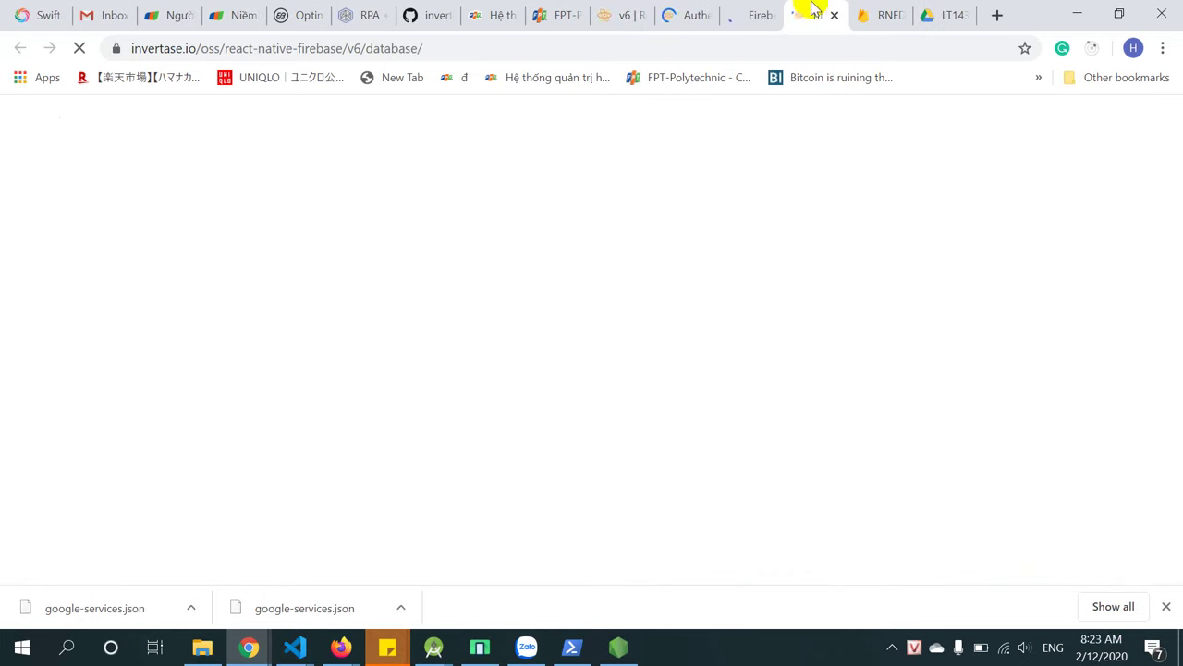
left_click(745, 18)
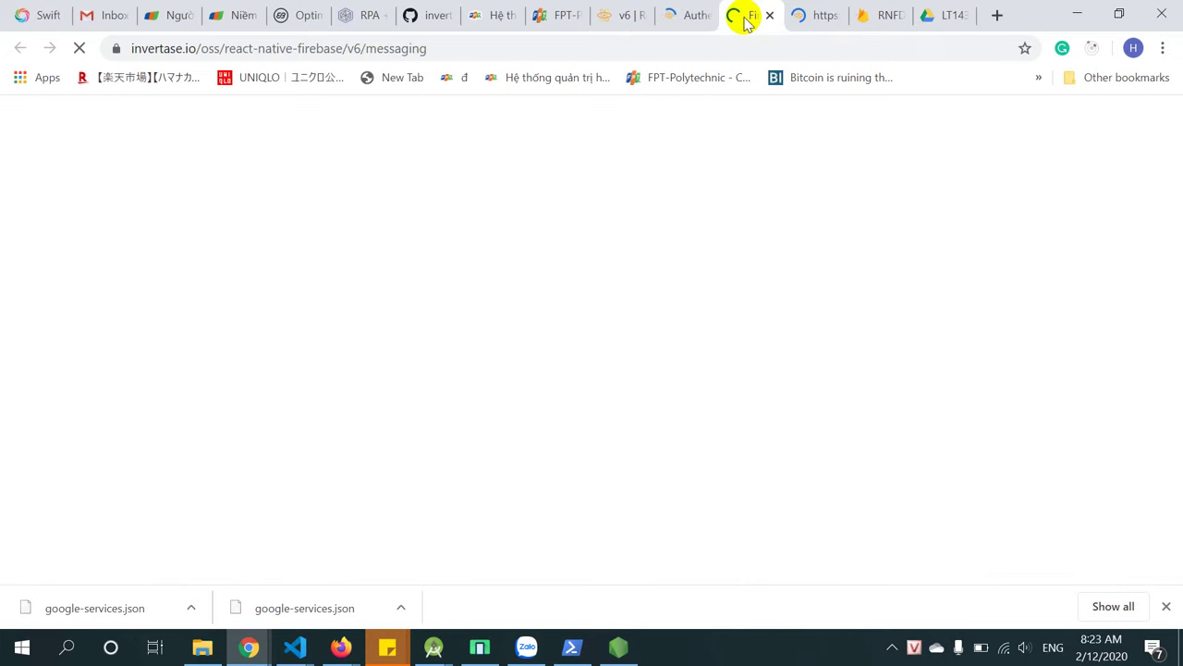
left_click(667, 17)
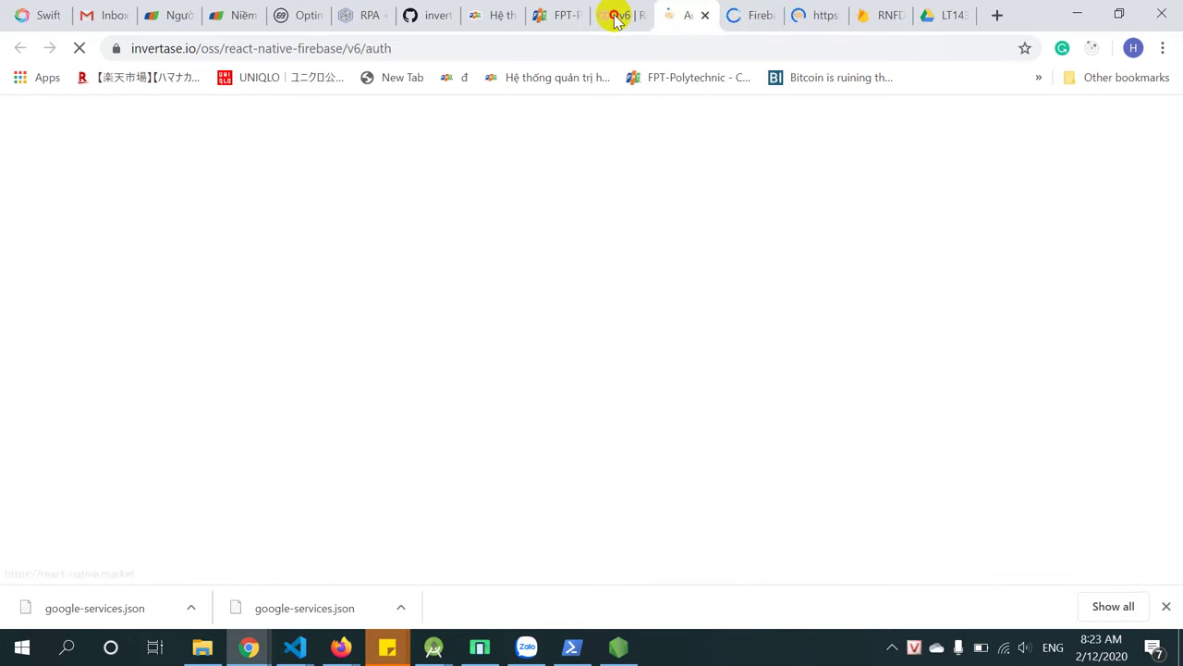
left_click(617, 16)
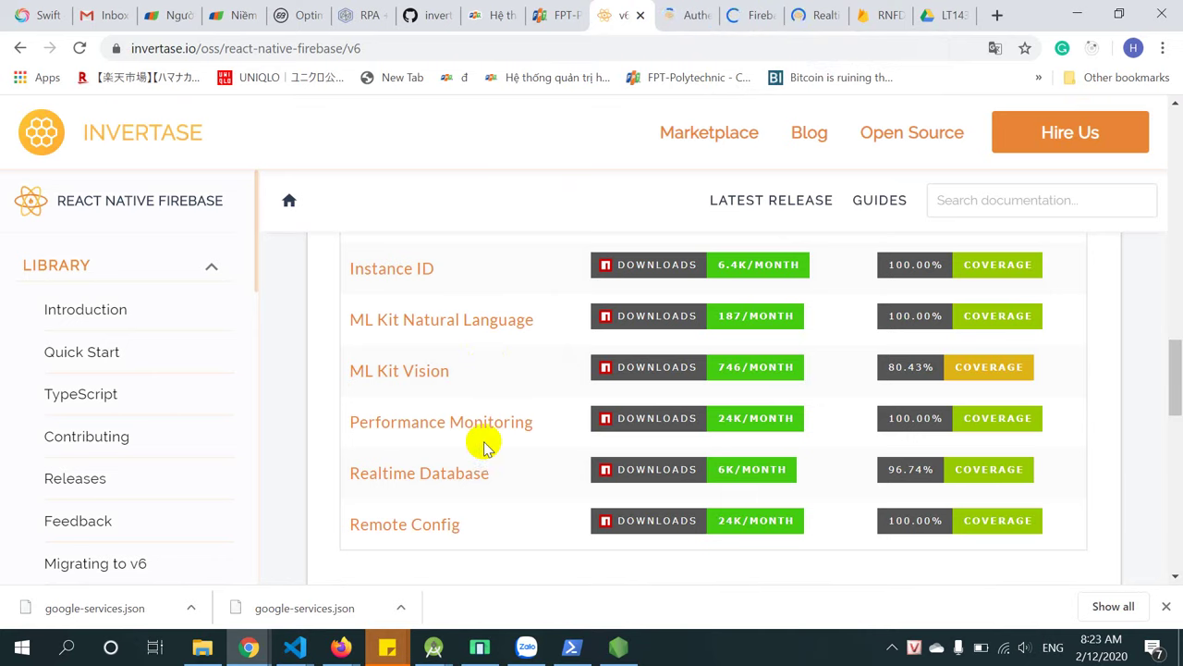
Examine the rest of the Firebase Modules table, the React Native Market section and the module links in the documentation's navigation list.
scroll(484, 445, "down", 4)
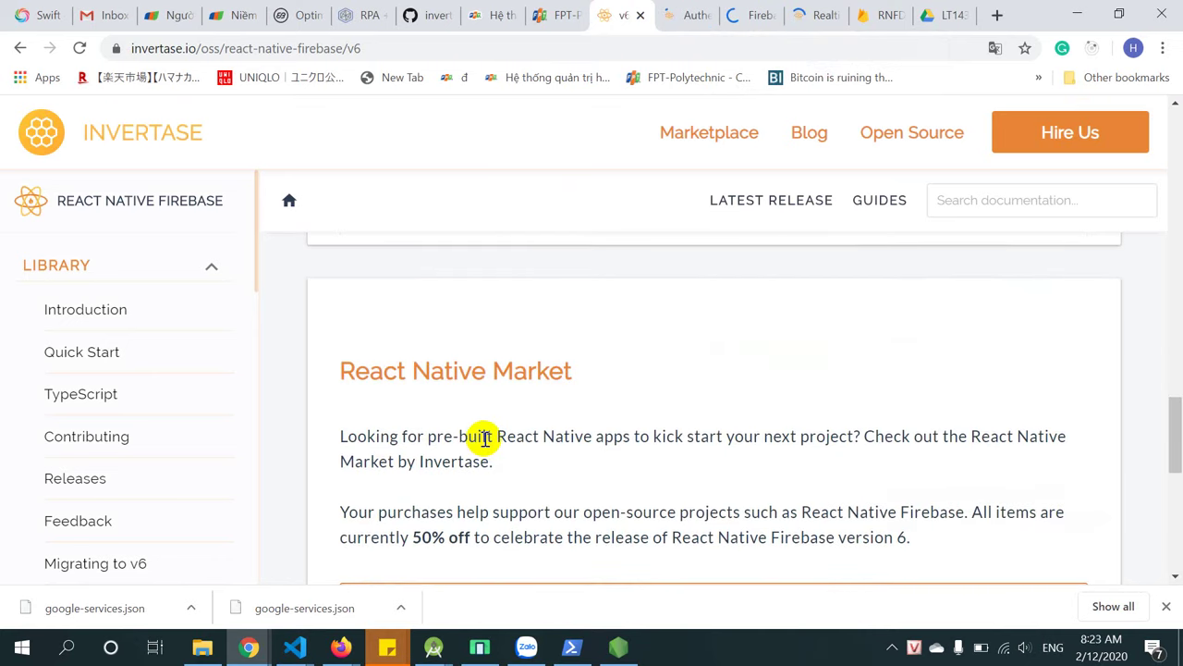
scroll(484, 445, "down", 3)
scroll(484, 443, "up", 1)
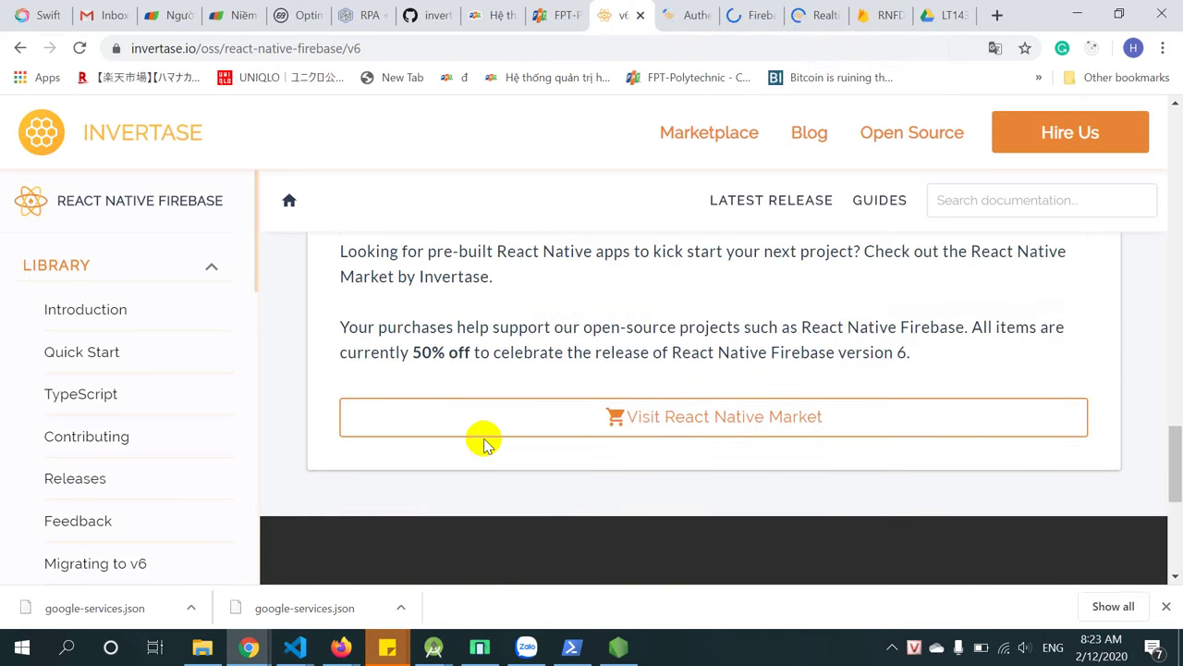
scroll(485, 445, "up", 8)
scroll(484, 444, "up", 4)
scroll(484, 445, "down", 2)
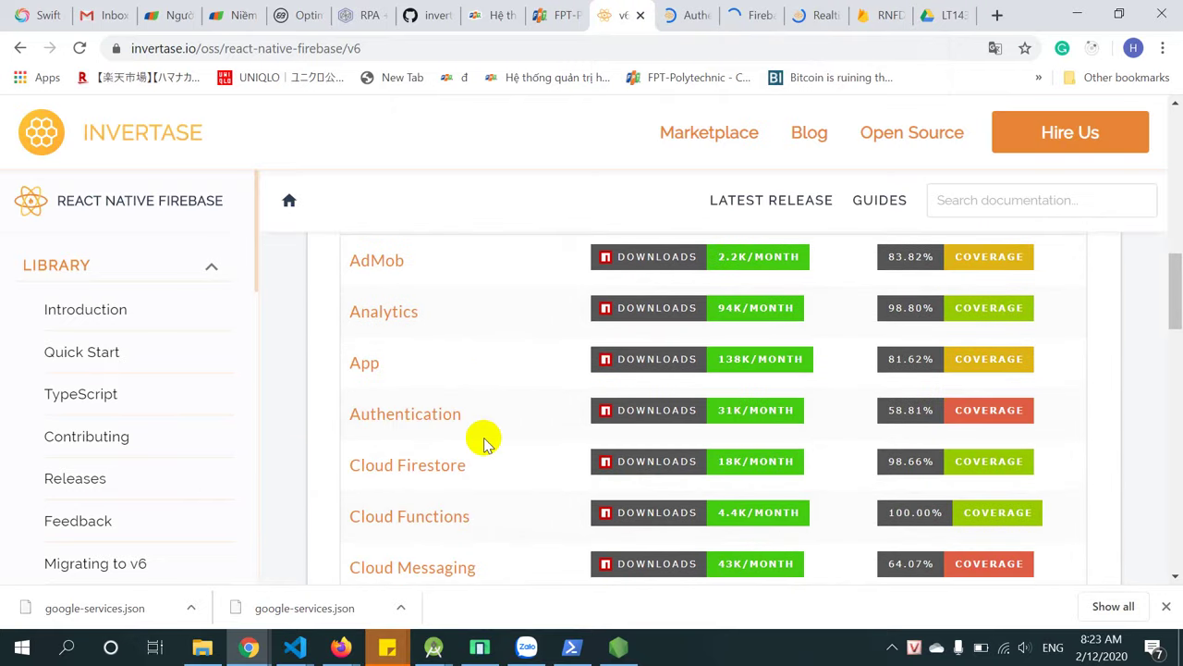
scroll(484, 445, "down", 7)
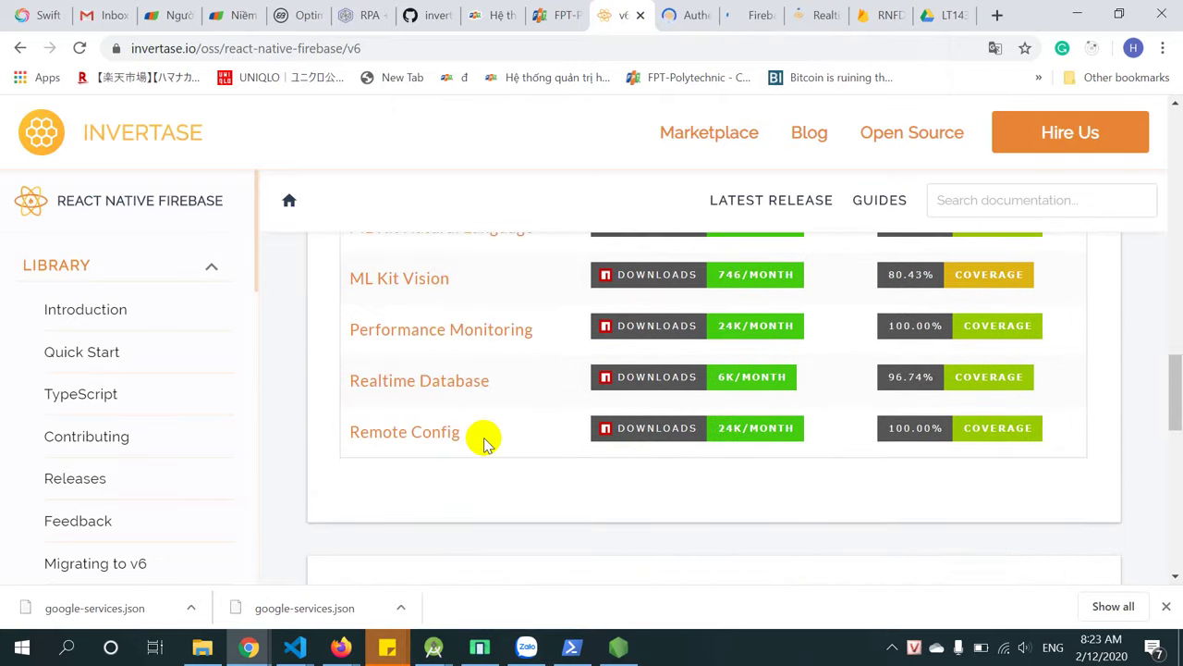
scroll(484, 442, "up", 2)
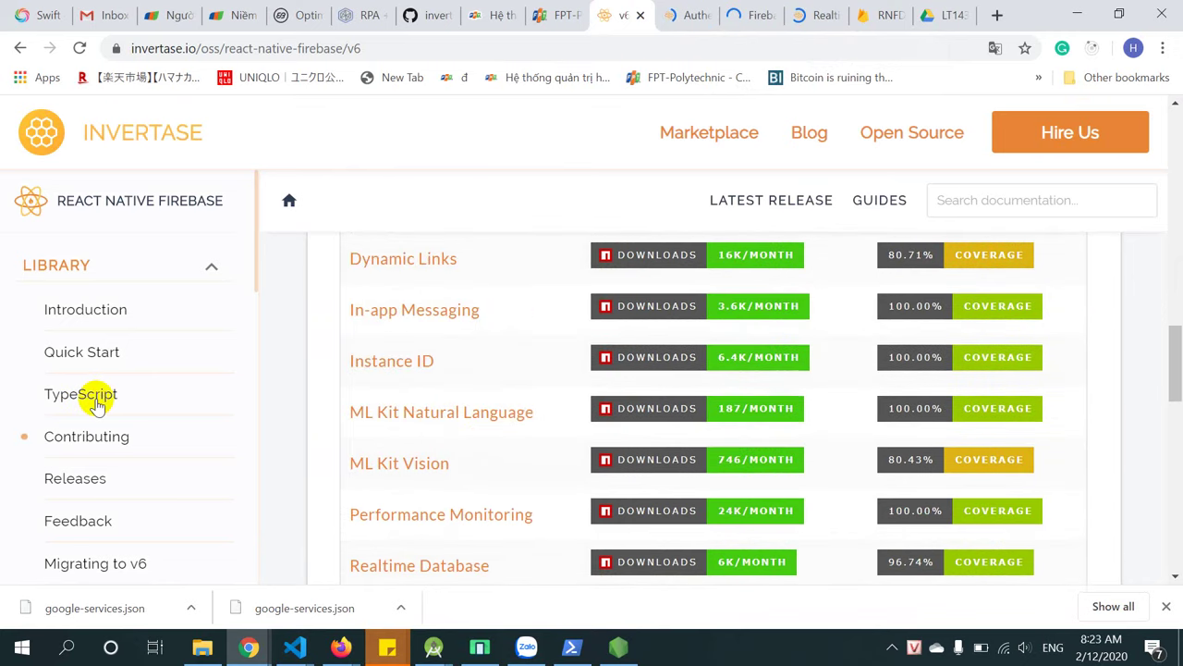
scroll(191, 422, "down", 3)
scroll(129, 450, "down", 4)
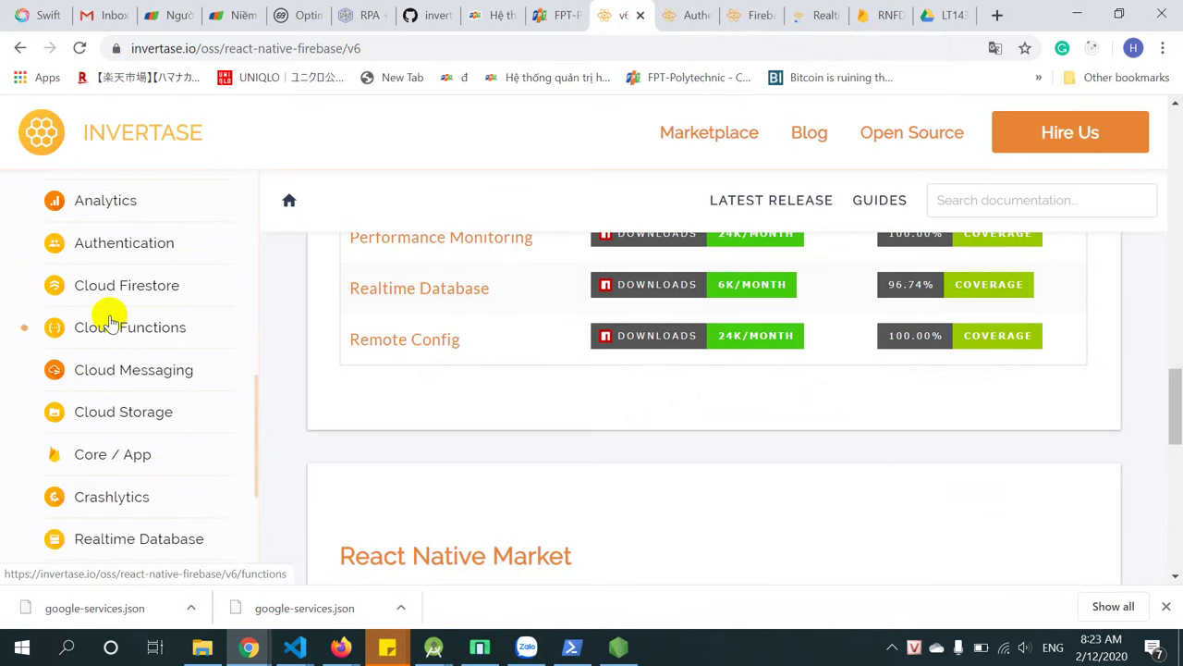
scroll(111, 379, "down", 3)
scroll(138, 379, "down", 2)
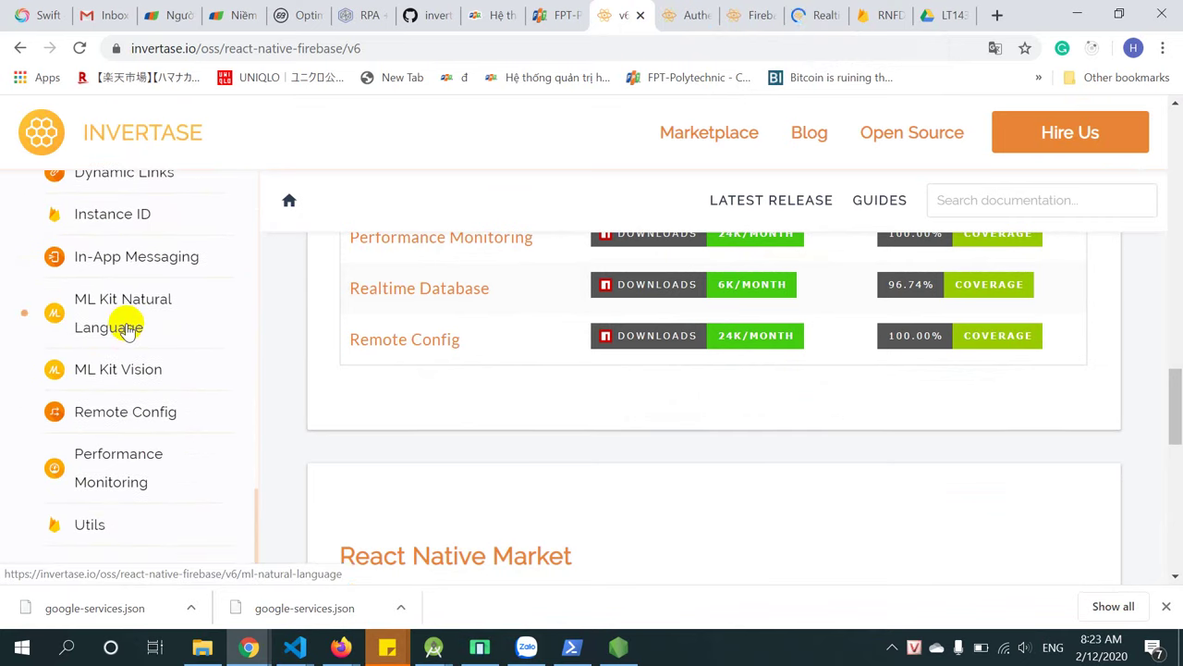
scroll(111, 388, "down", 2)
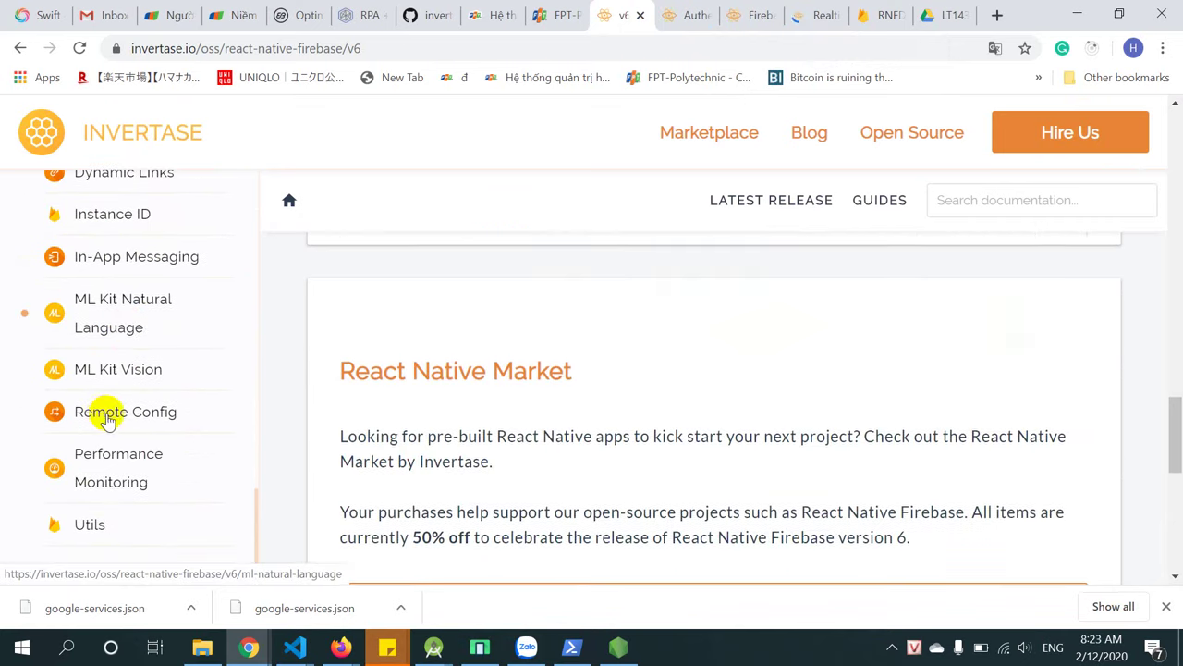
Check the Realtime Database documentation page and switch to the Authentication documentation page.
left_click(806, 16)
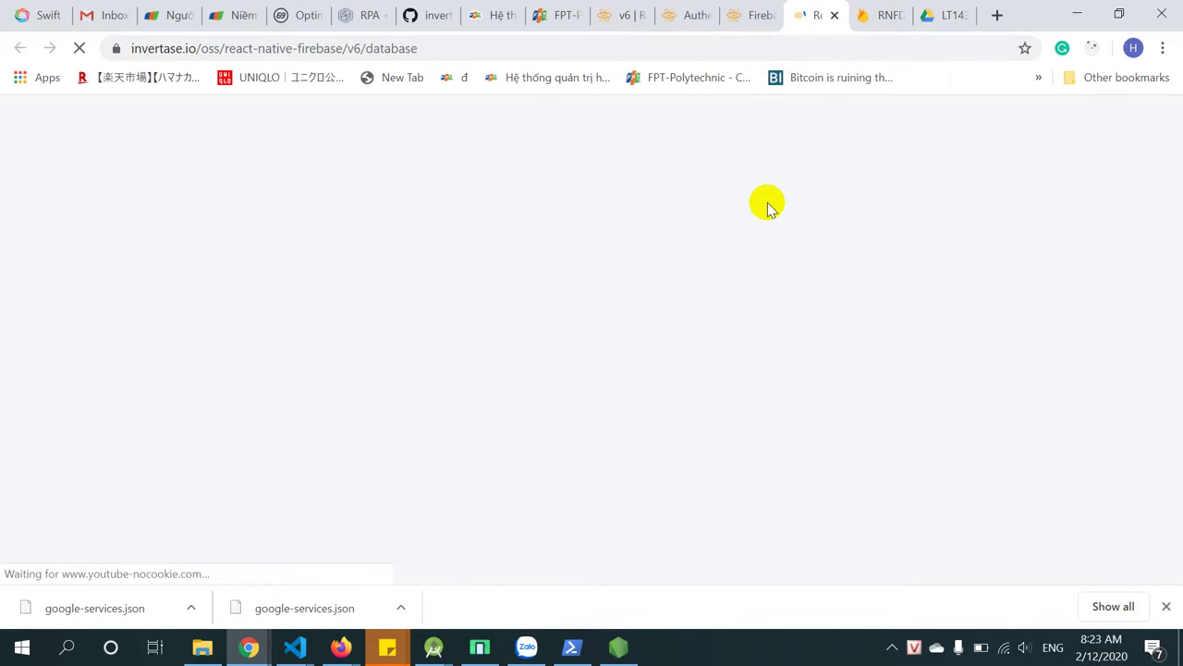
left_click(686, 16)
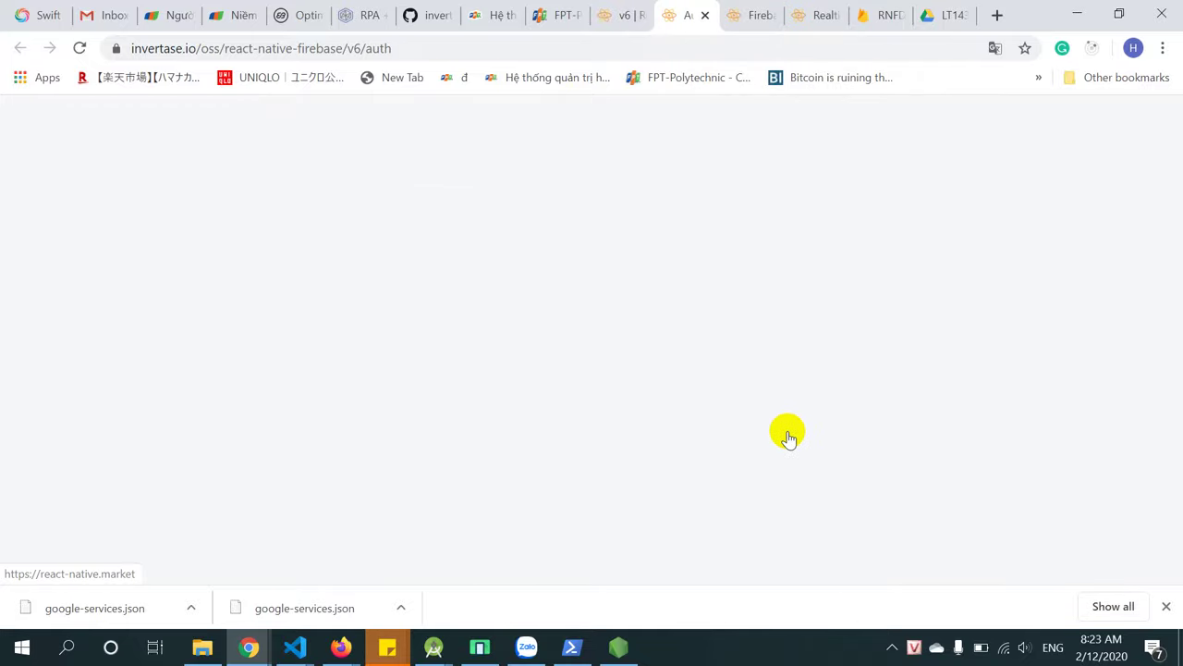
Switch to the Metro Bundler window to check the index.js bundling progress and clear any text selection there.
left_click(617, 651)
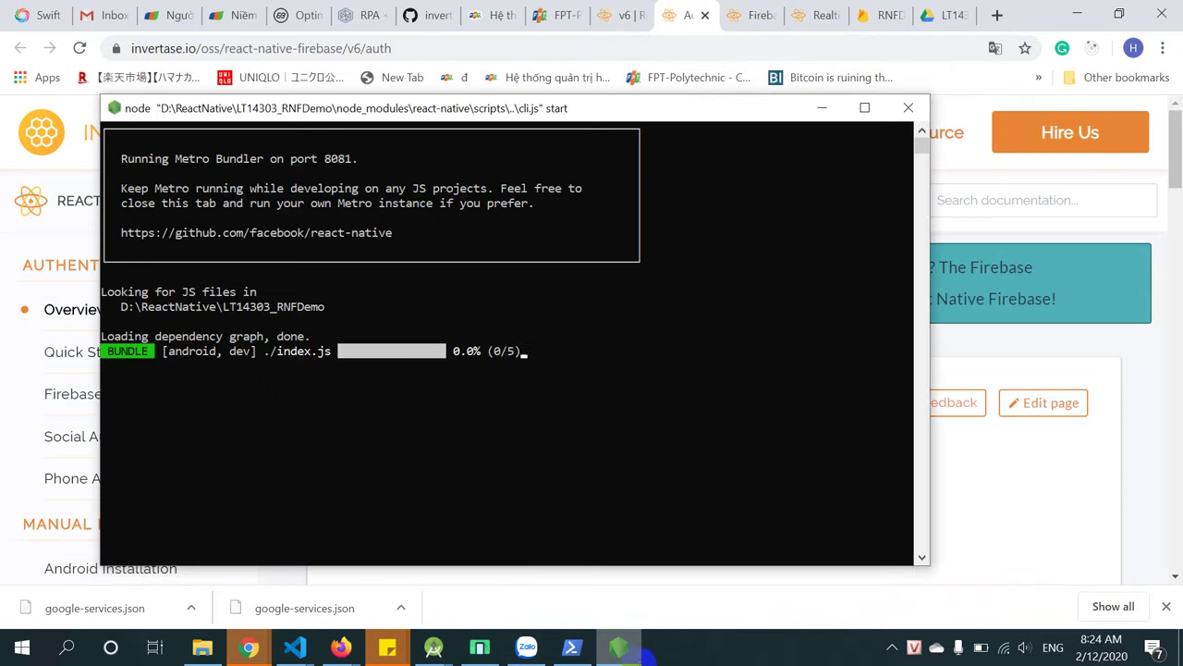
left_click(671, 369)
key("Escape")
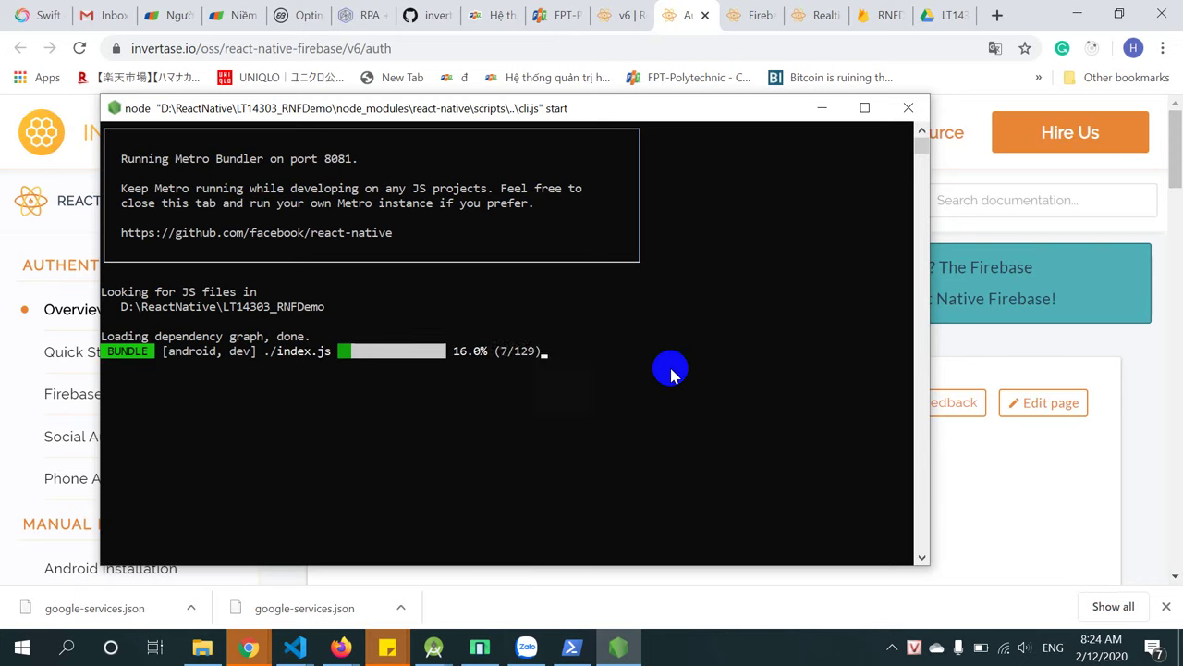
left_click(670, 370)
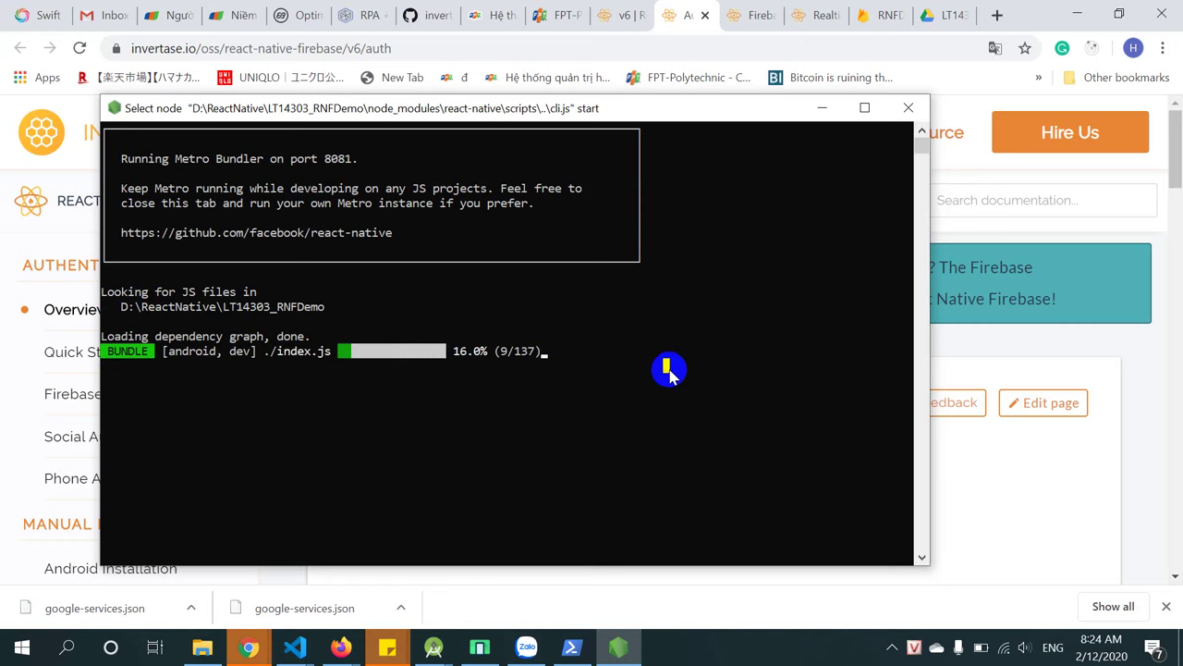
left_click(529, 439)
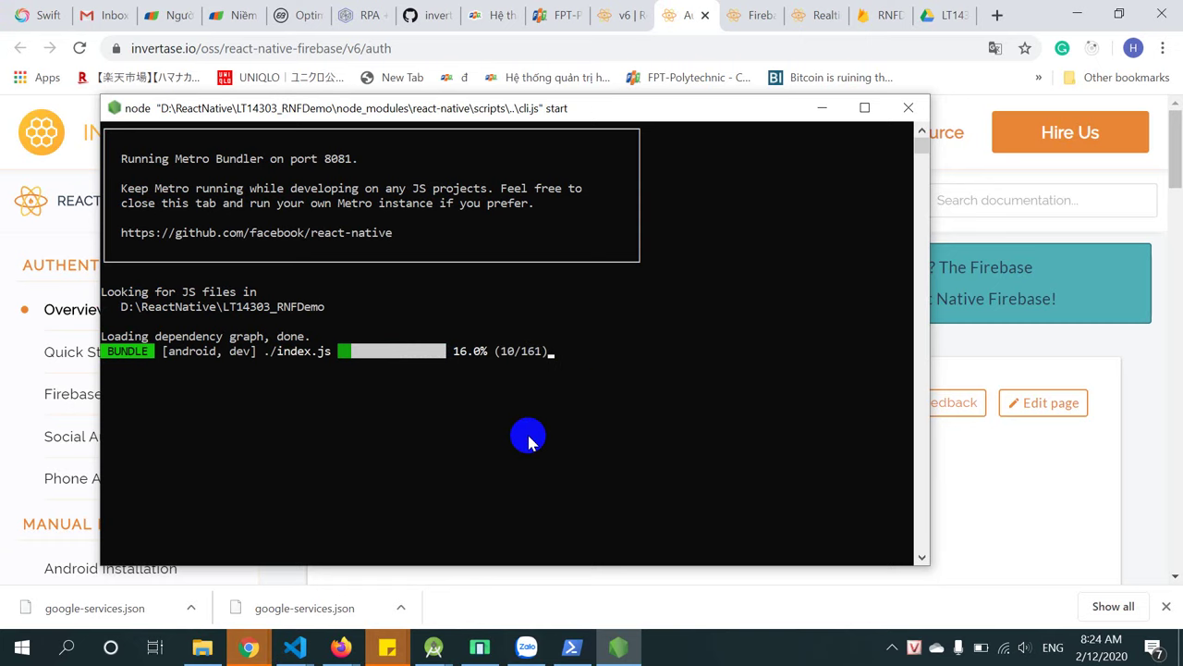
Check the end of the Android build output in PowerShell and return to the Metro Bundler window.
left_click(569, 649)
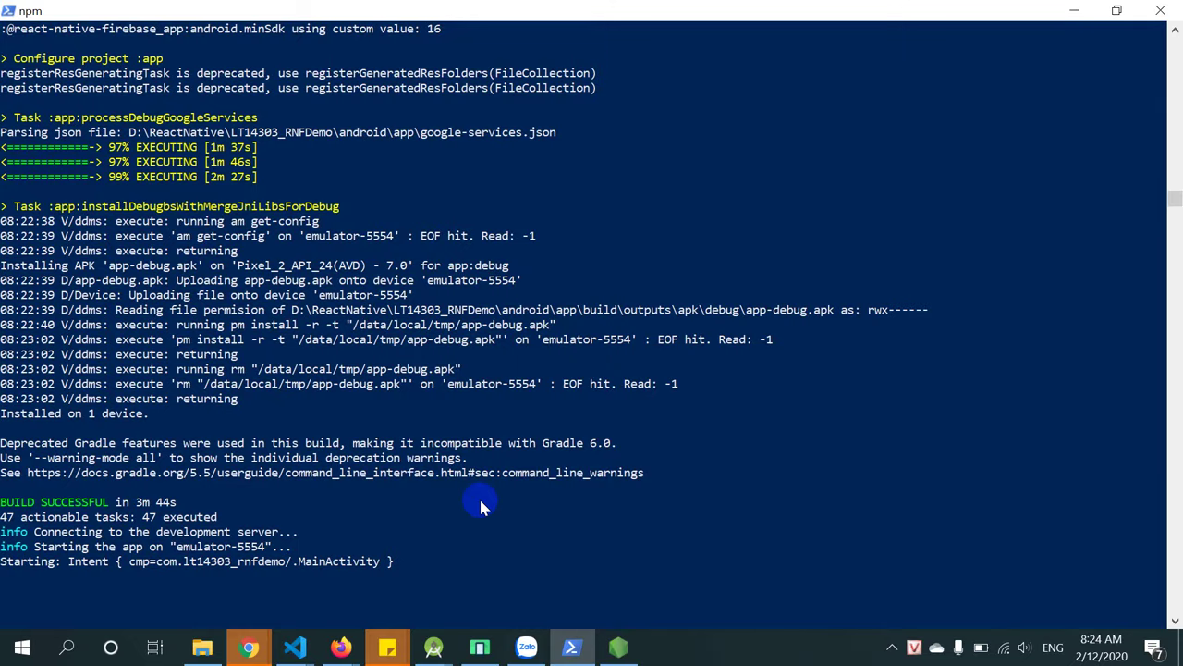
scroll(478, 499, "down", 4)
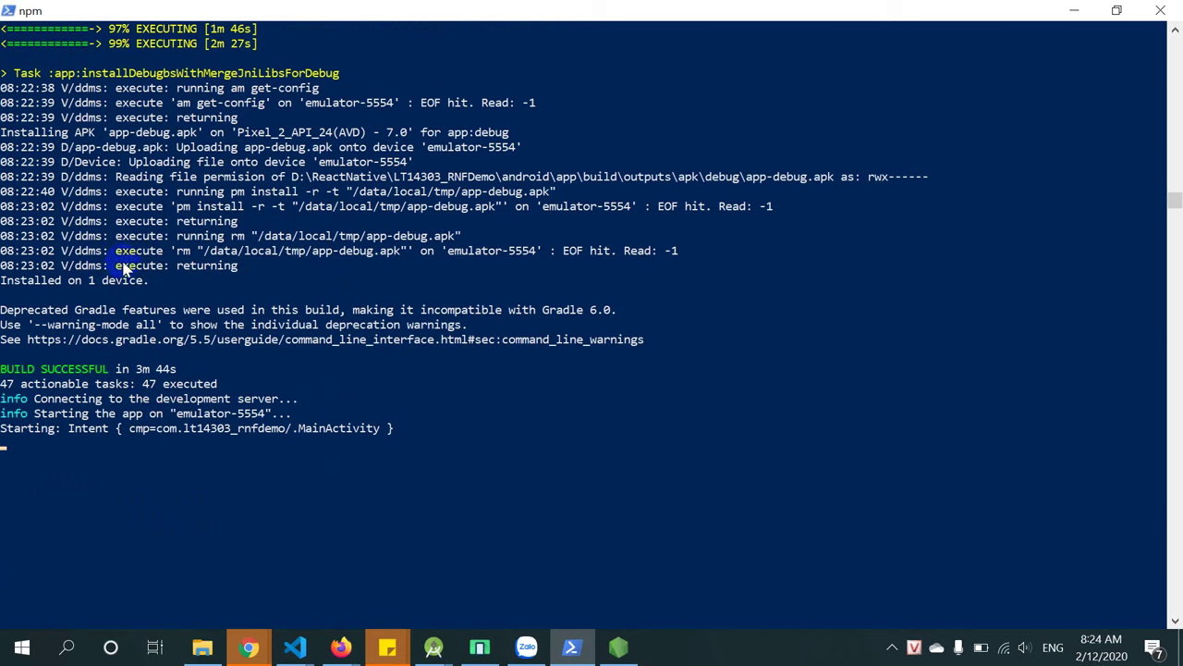
left_click(620, 649)
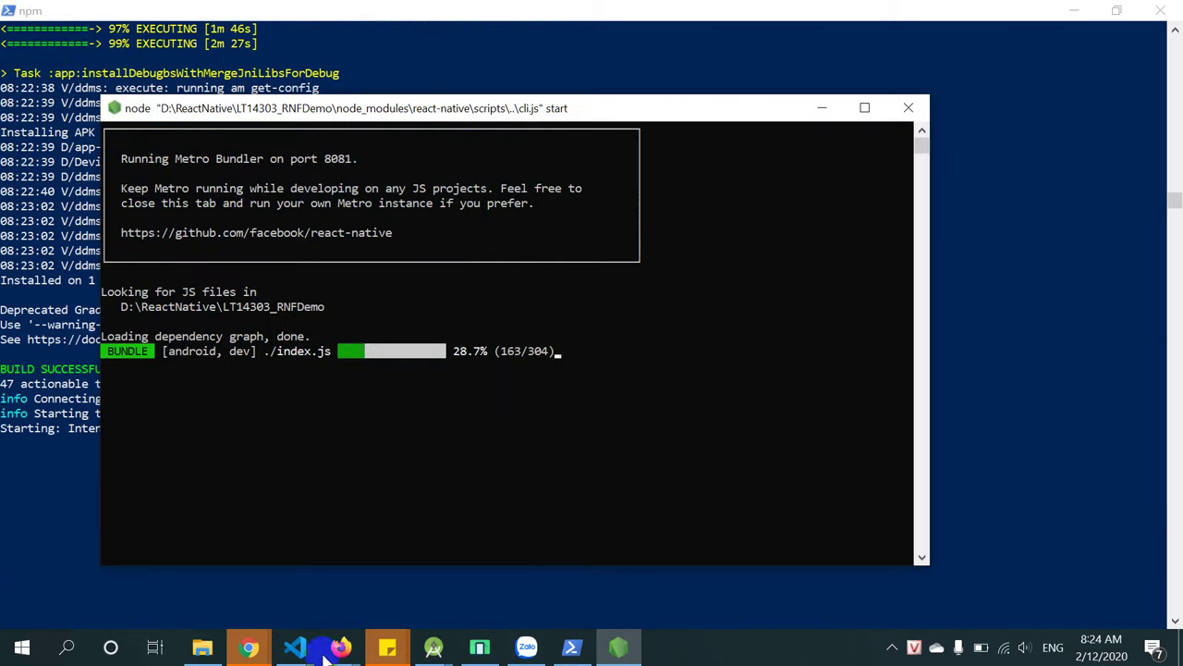
Switch to the Authentication page in Chrome and examine its introduction, Getting Started cards and Learn more section.
left_click(249, 647)
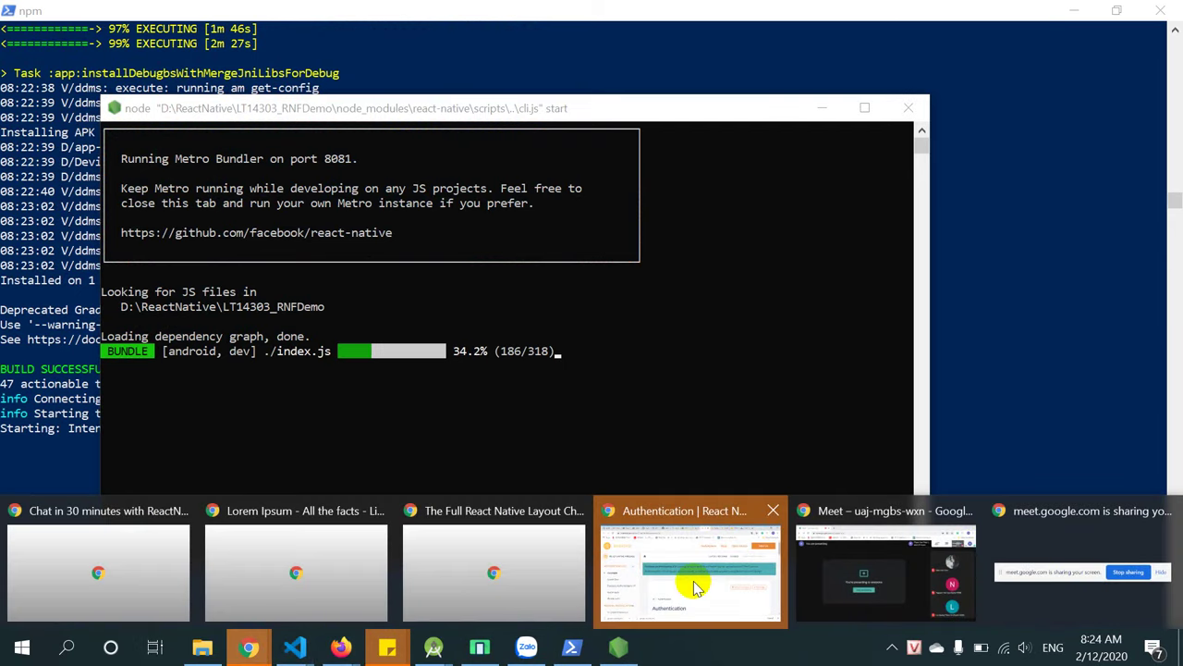
left_click(695, 587)
scroll(660, 453, "down", 3)
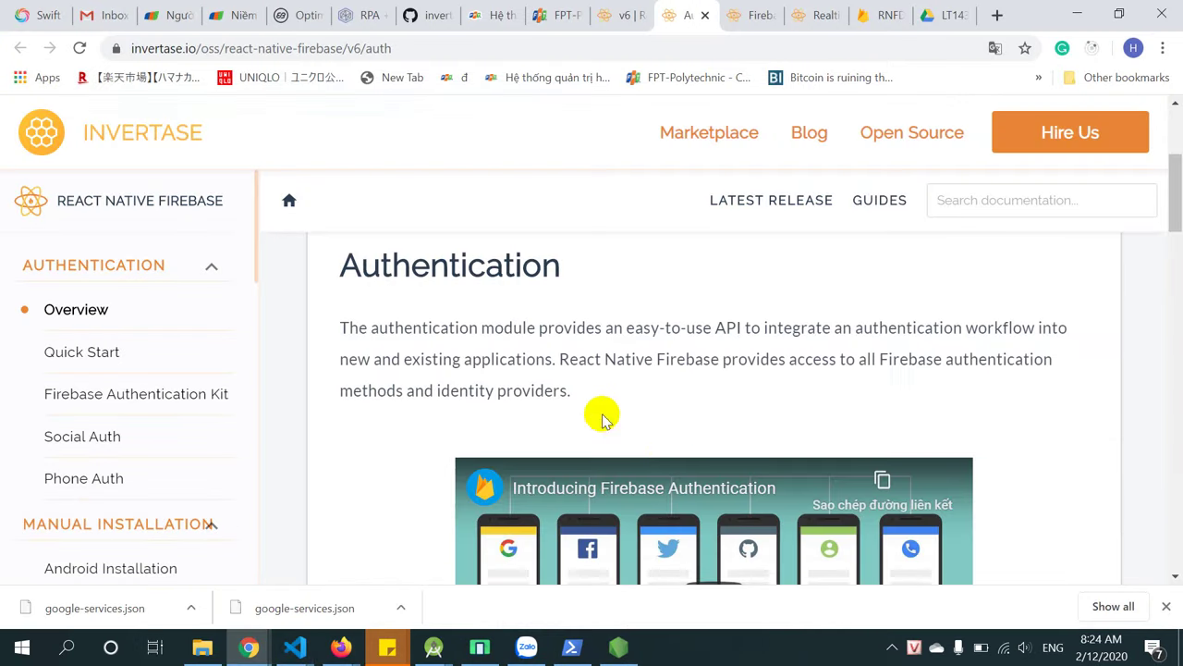
scroll(727, 317, "down", 2)
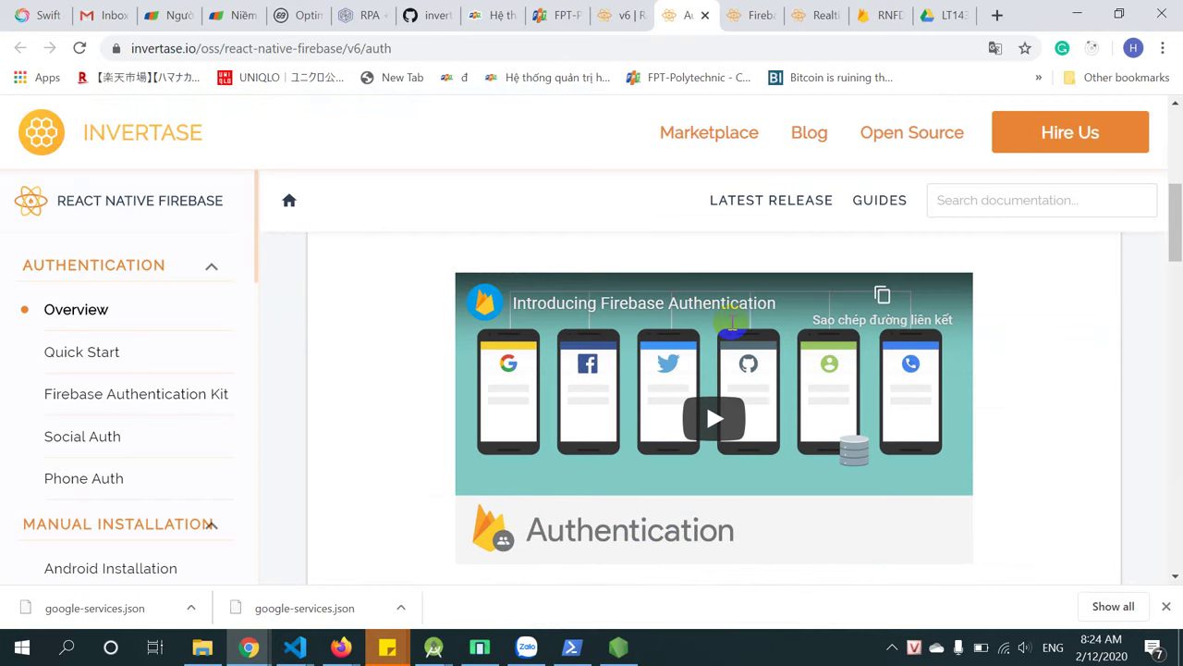
scroll(730, 324, "down", 3)
scroll(755, 351, "up", 2)
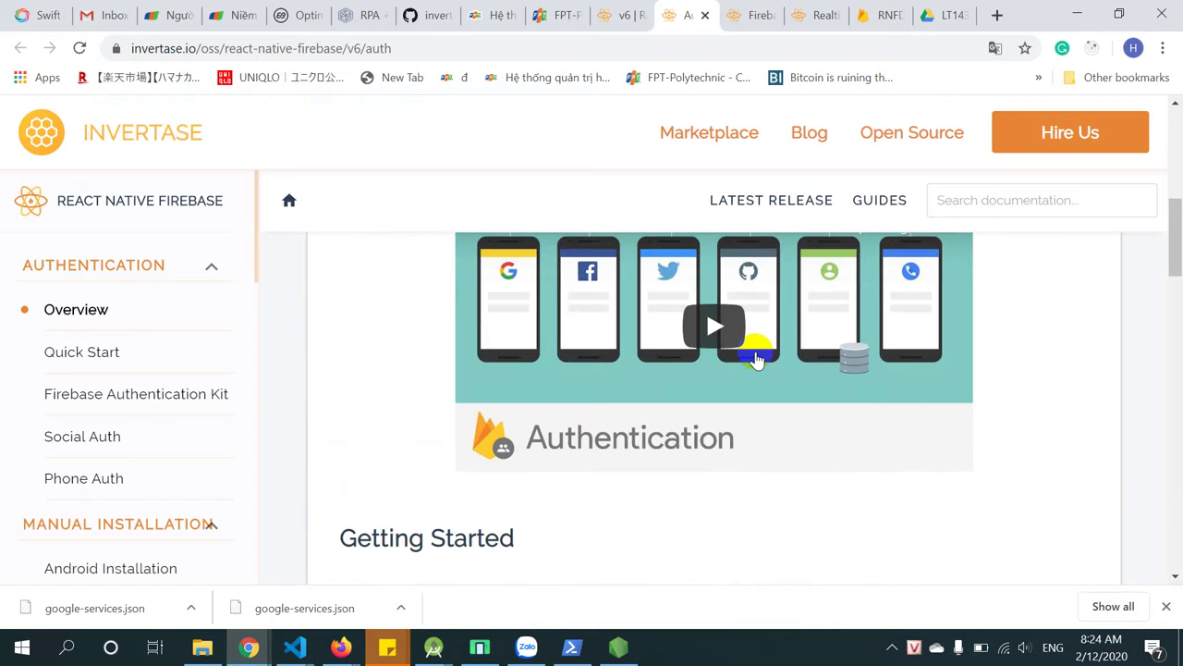
scroll(756, 359, "down", 8)
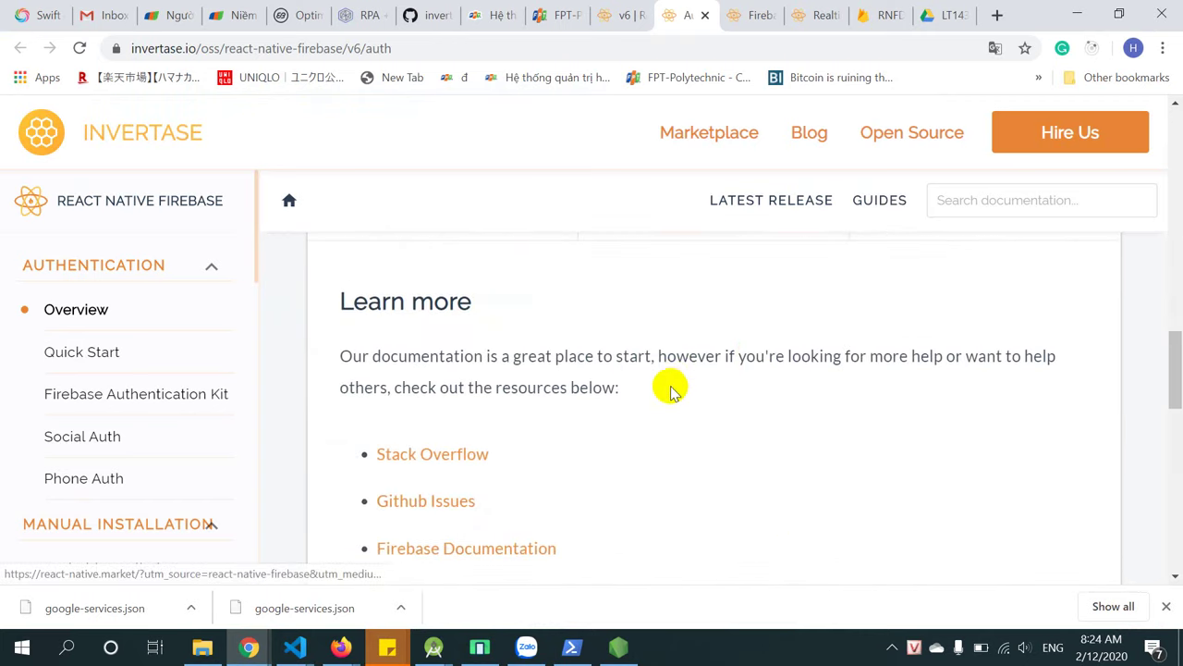
scroll(672, 392, "down", 2)
scroll(671, 396, "down", 3)
scroll(673, 396, "up", 7)
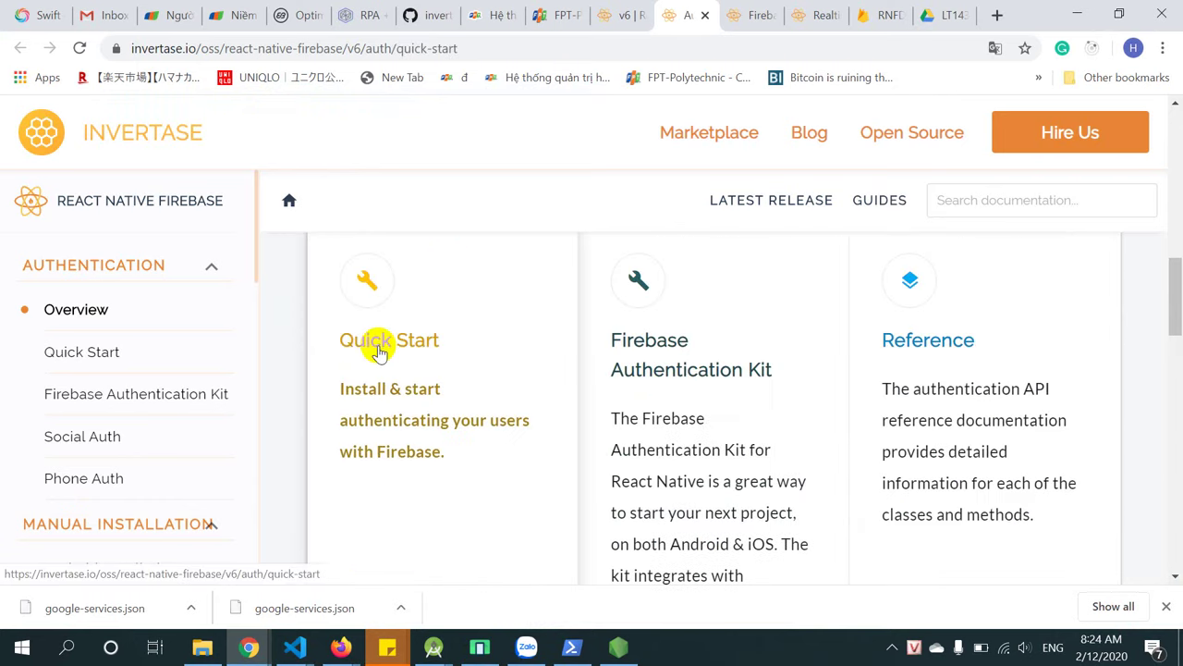
left_click(379, 353)
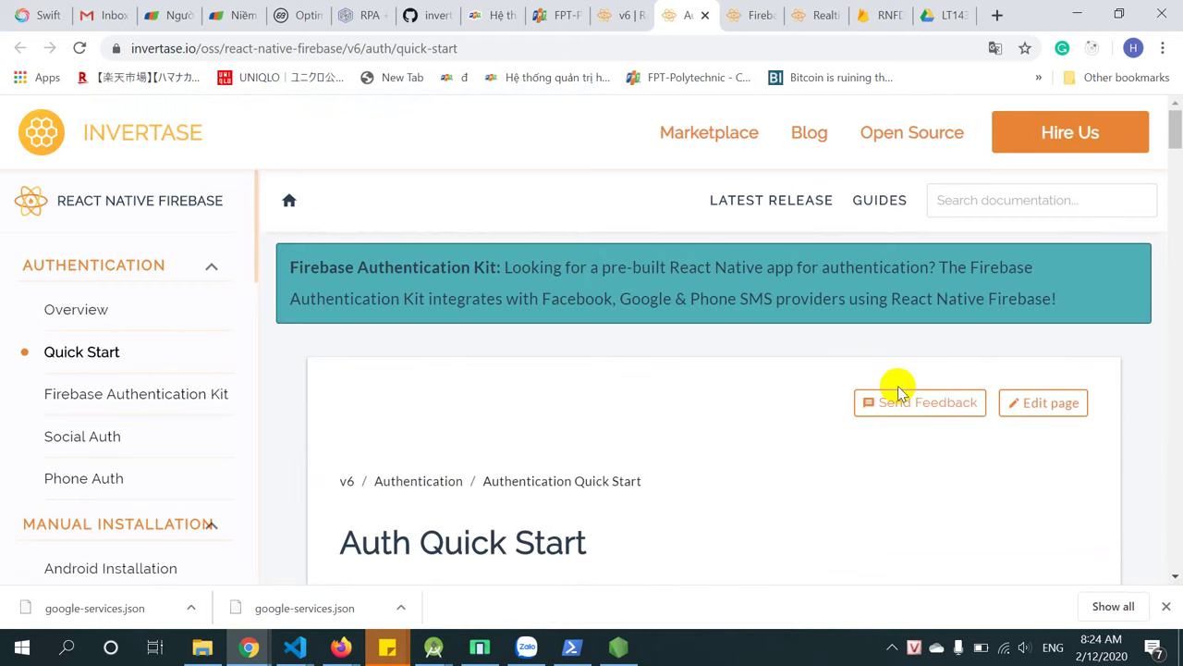
scroll(945, 378, "down", 5)
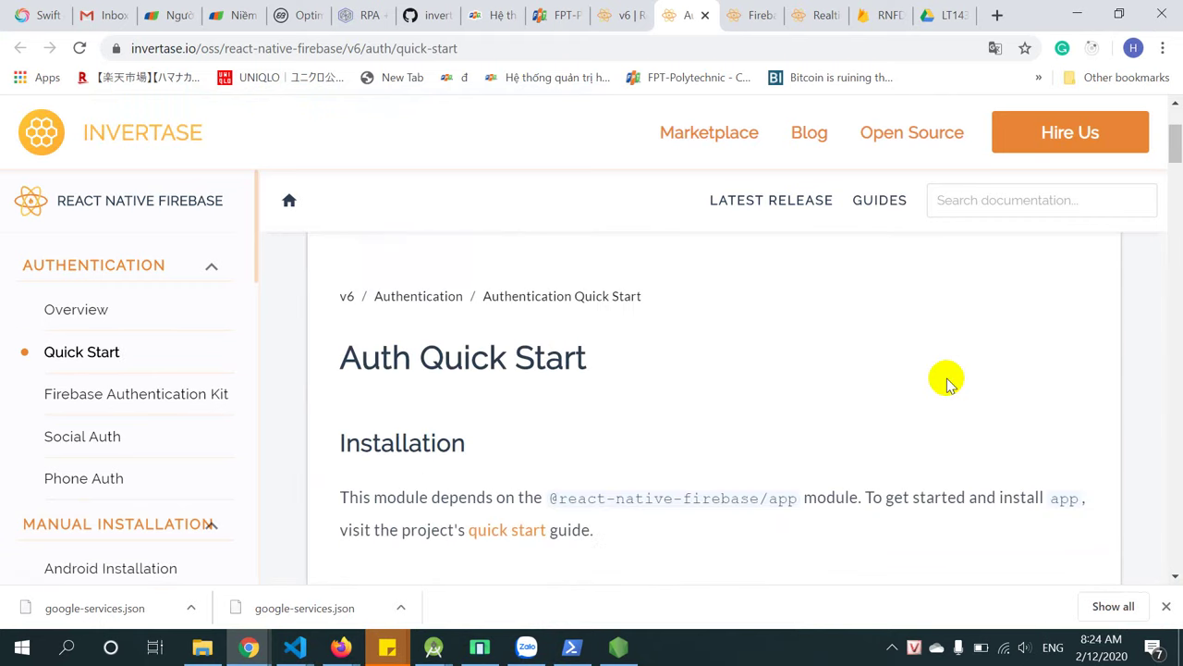
scroll(766, 399, "up", 1)
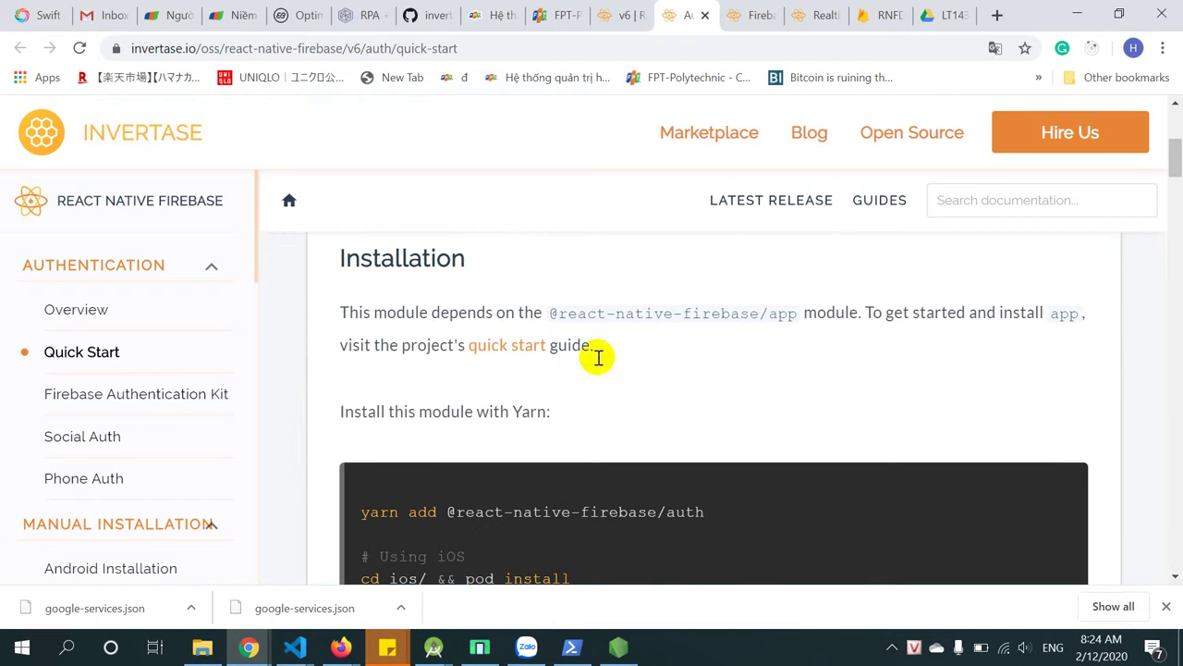
left_click_drag(554, 312, 803, 312)
left_click(747, 381)
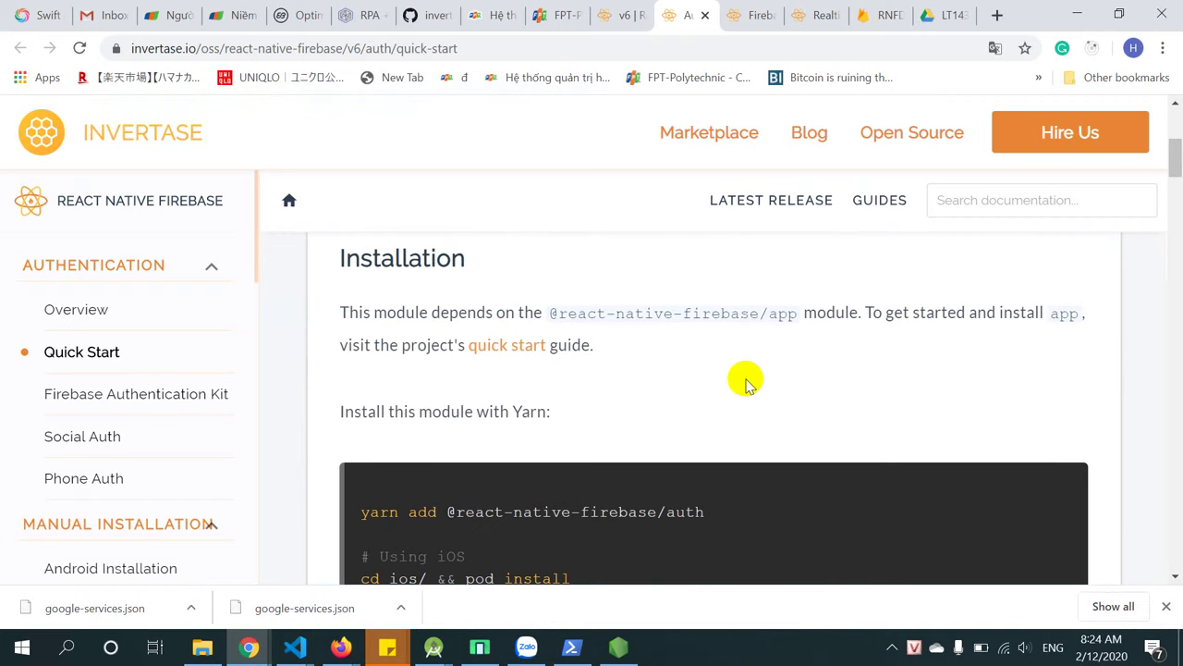
scroll(744, 387, "down", 1)
left_click_drag(450, 421, 711, 418)
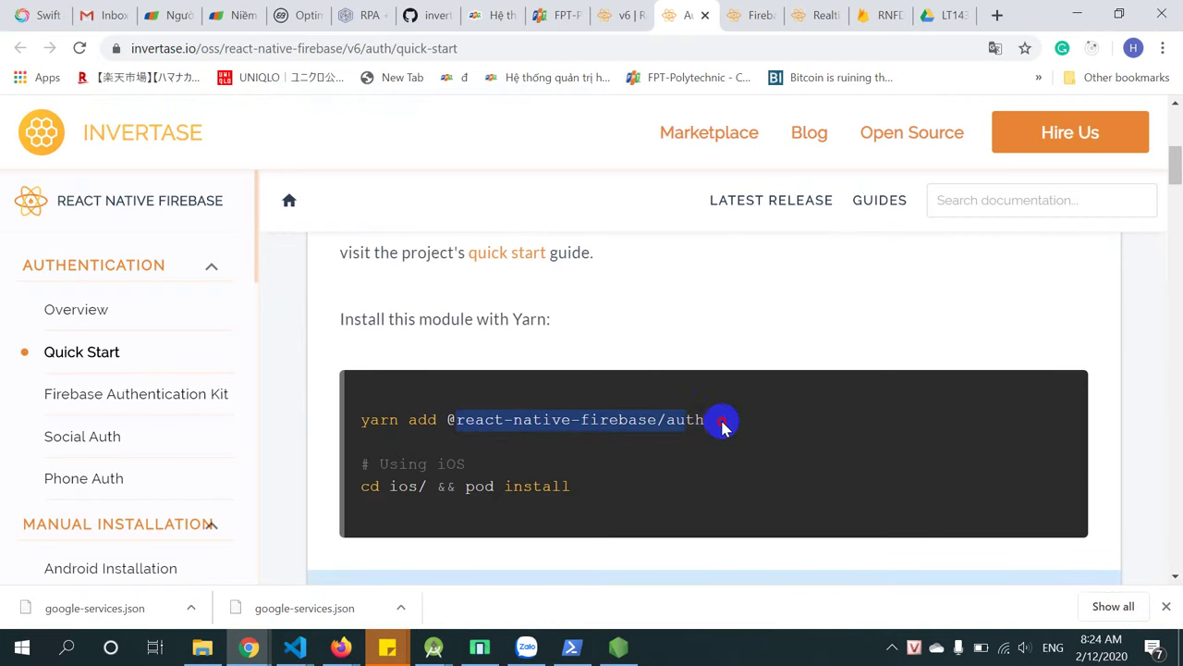
left_click(660, 489)
scroll(660, 489, "down", 1)
scroll(659, 488, "down", 3)
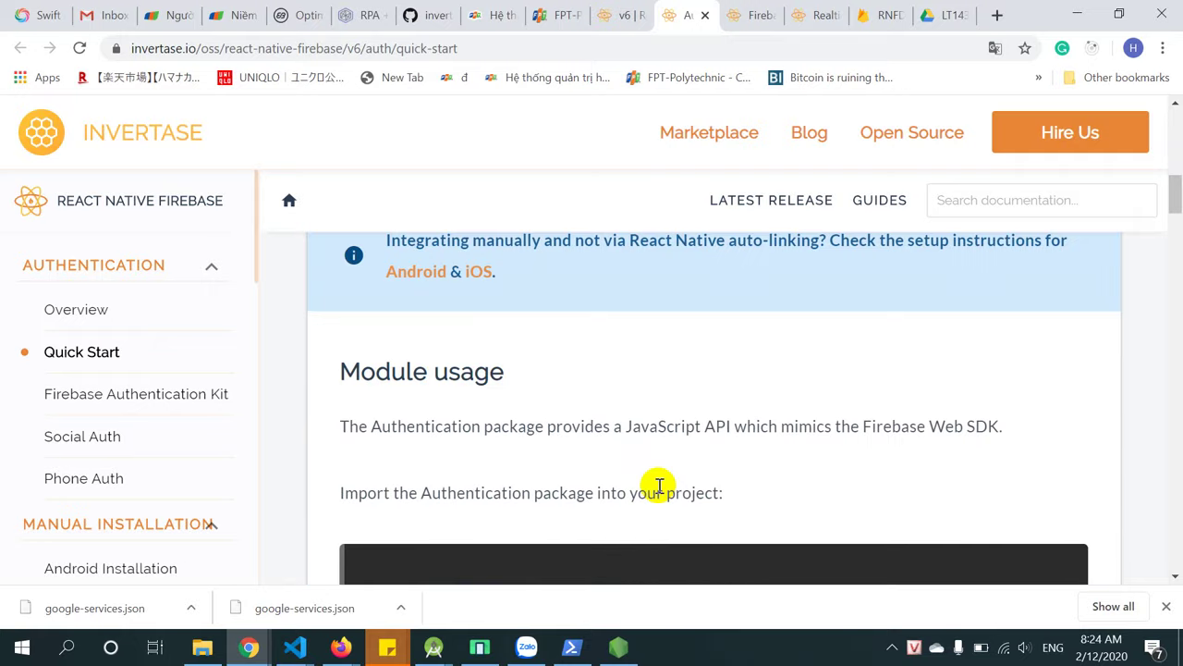
Examine the Module usage import statements for auth and the firebase instance, highlighting the auth import line.
scroll(659, 485, "down", 3)
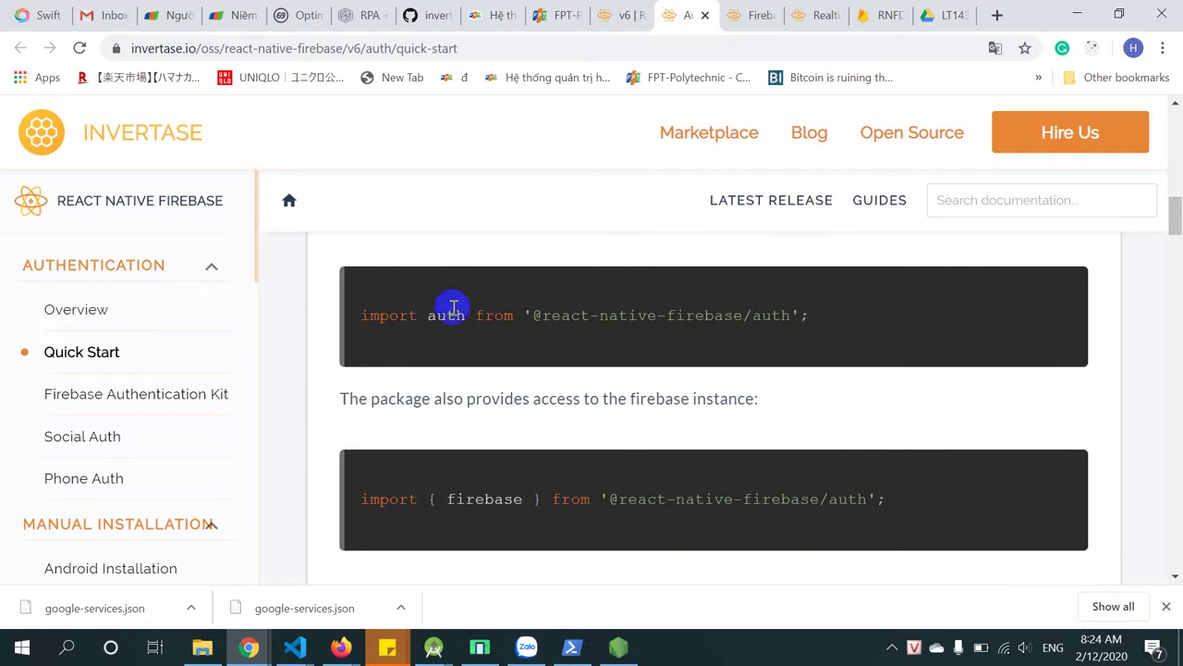
left_click_drag(364, 315, 763, 315)
left_click(713, 362)
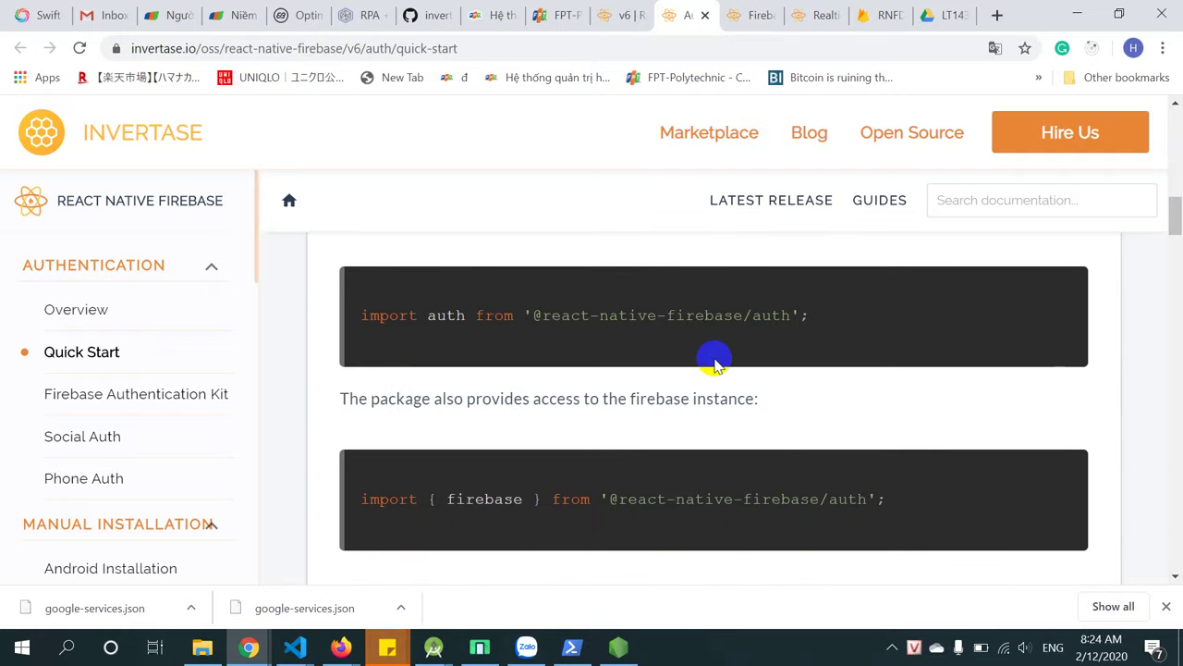
scroll(712, 358, "down", 3)
scroll(712, 357, "up", 3)
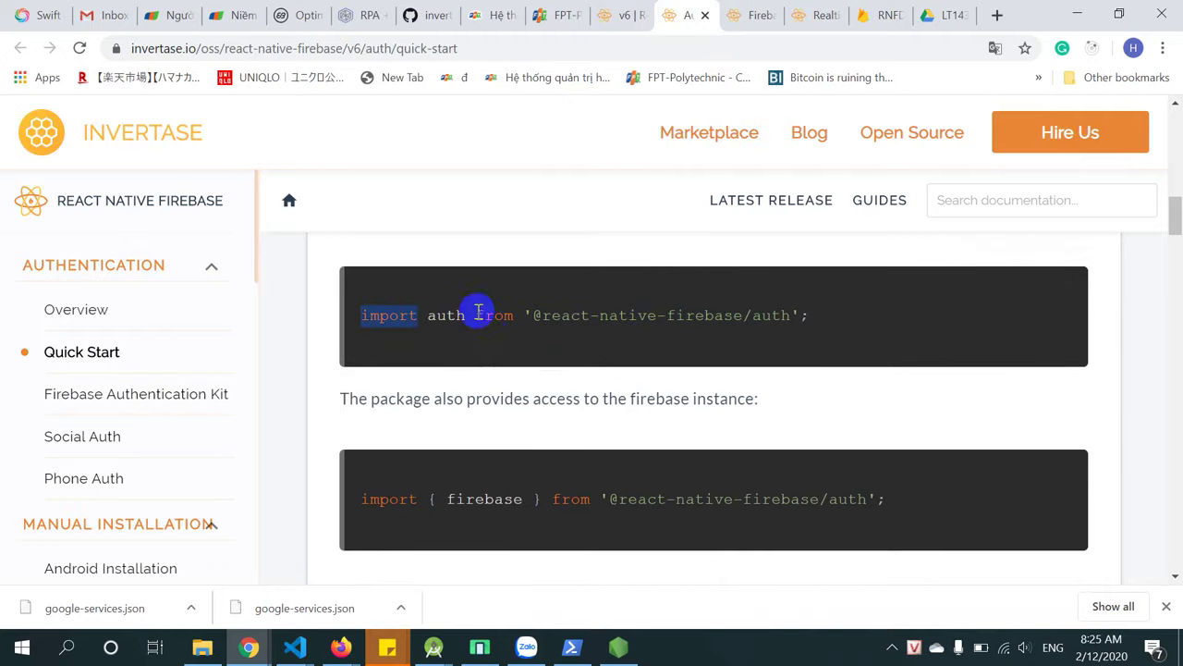
left_click(481, 494)
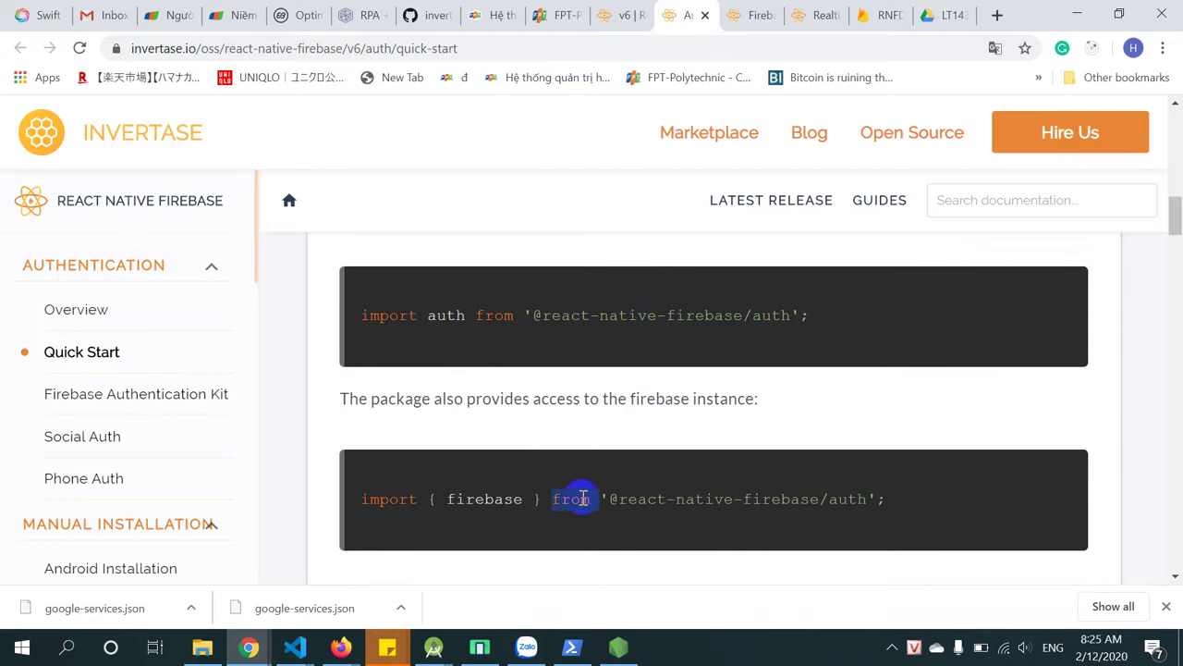
Examine the authentication state sample code, highlighting the useState declarations and reading through the onAuthStateChanged handler and useEffect subscription.
scroll(478, 516, "down", 4)
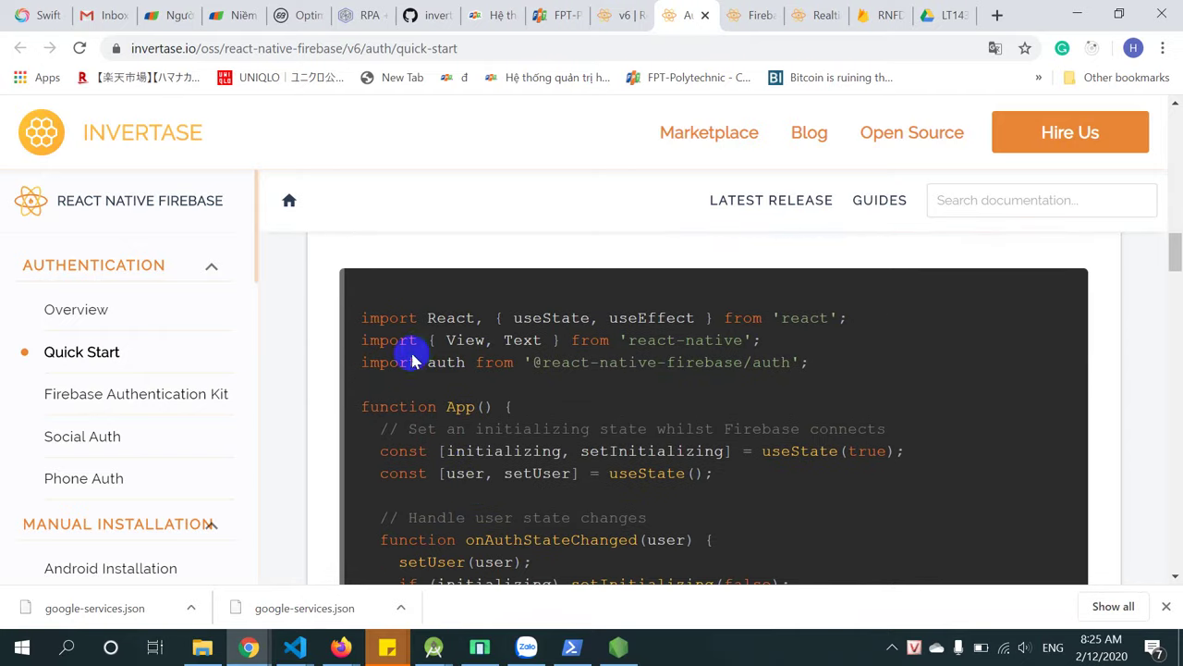
left_click(681, 408)
scroll(681, 412, "down", 2)
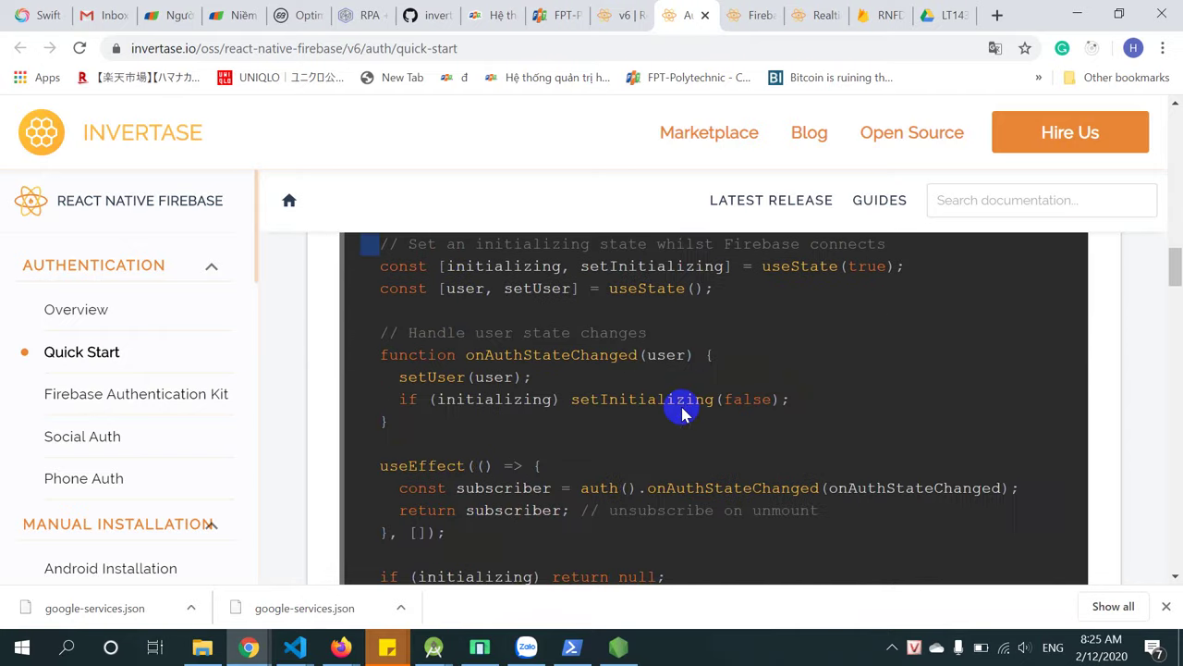
scroll(682, 408, "up", 1)
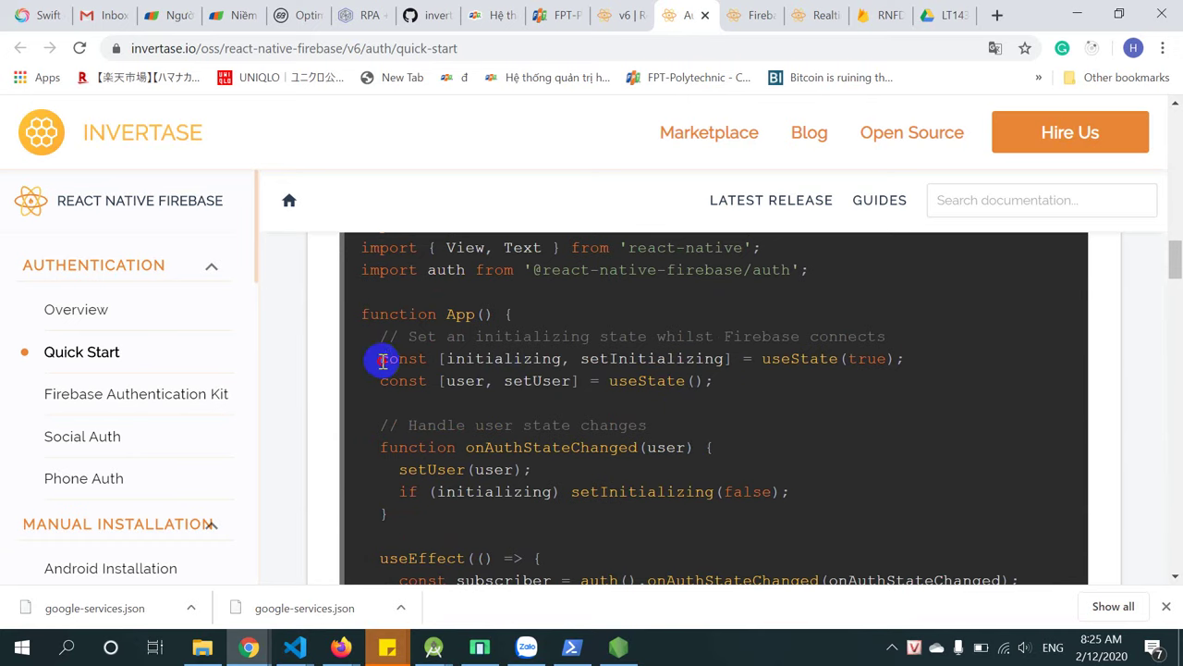
left_click_drag(382, 360, 811, 380)
left_click(810, 387)
scroll(810, 374, "down", 2)
scroll(811, 374, "down", 2)
scroll(811, 374, "up", 2)
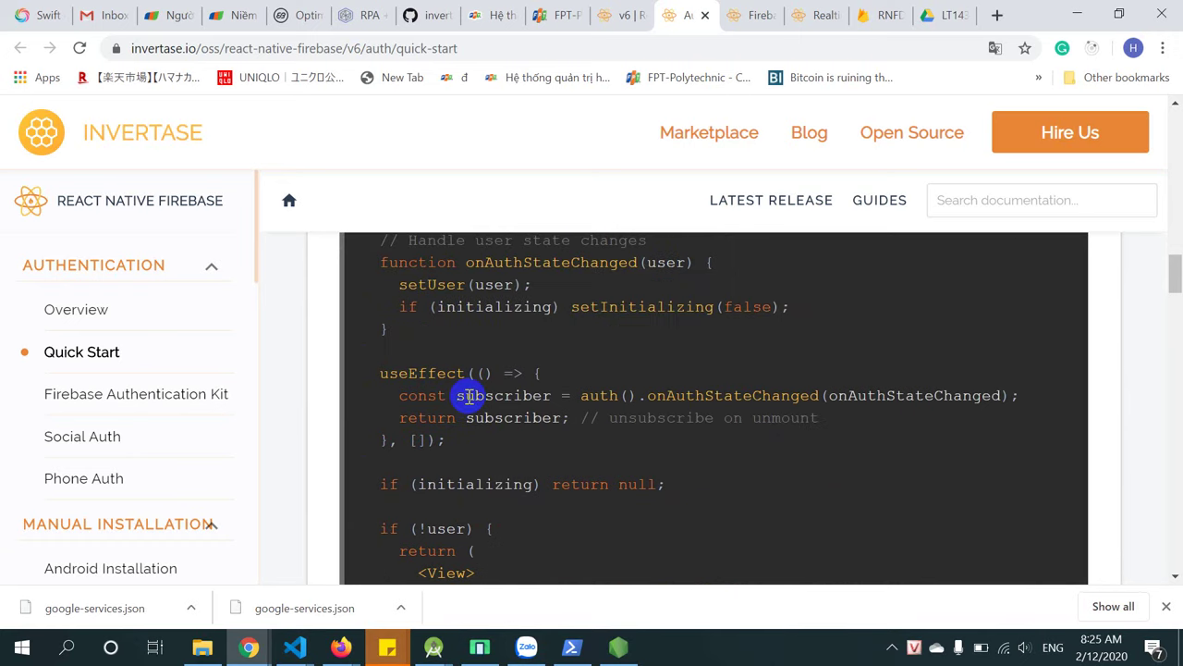
scroll(748, 397, "down", 4)
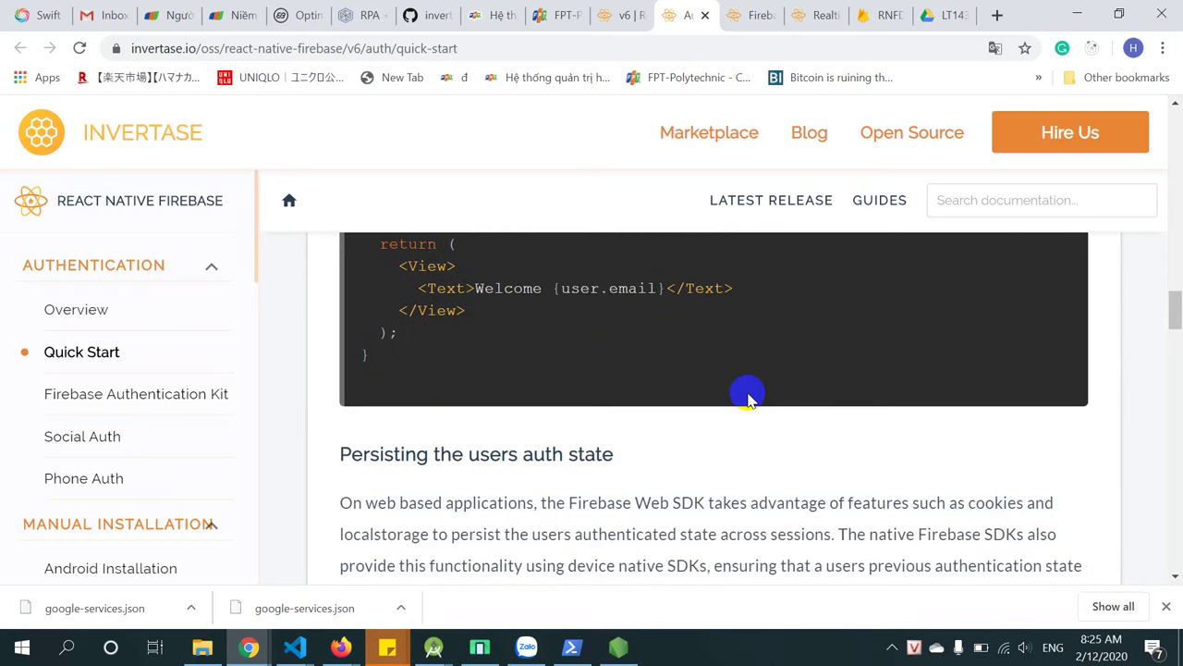
Examine the Social Auth and Phone Auth cards and the Anonymous Sign In section with its signInAnonymously sample code.
scroll(748, 397, "down", 9)
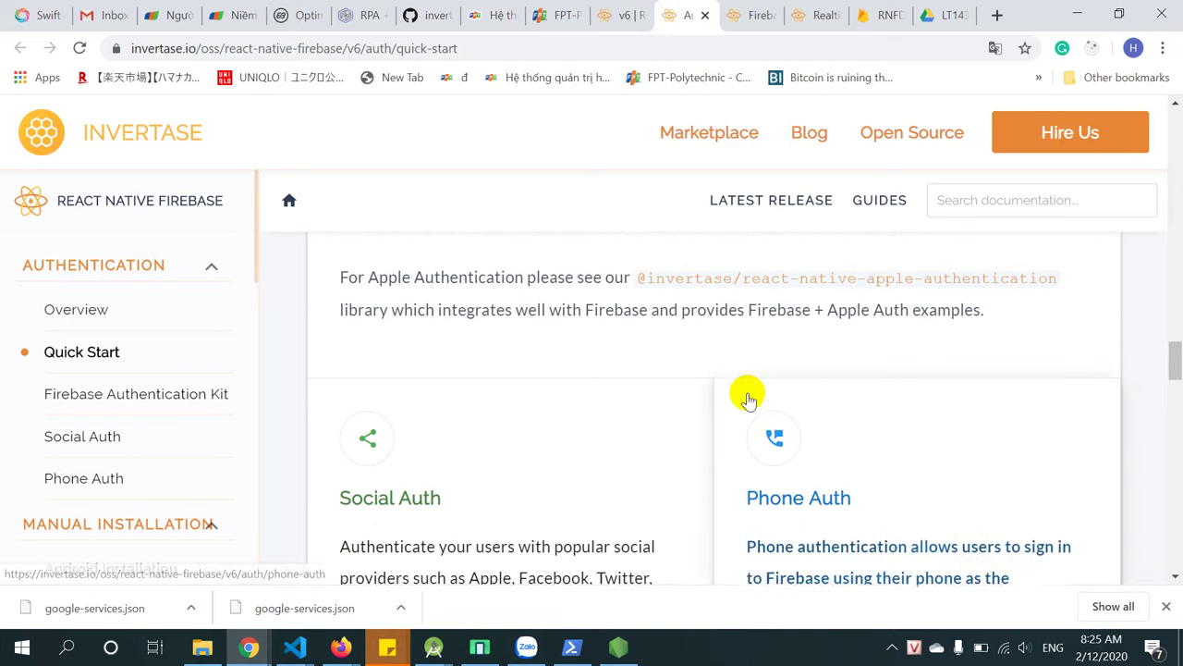
scroll(748, 397, "down", 3)
scroll(748, 395, "up", 1)
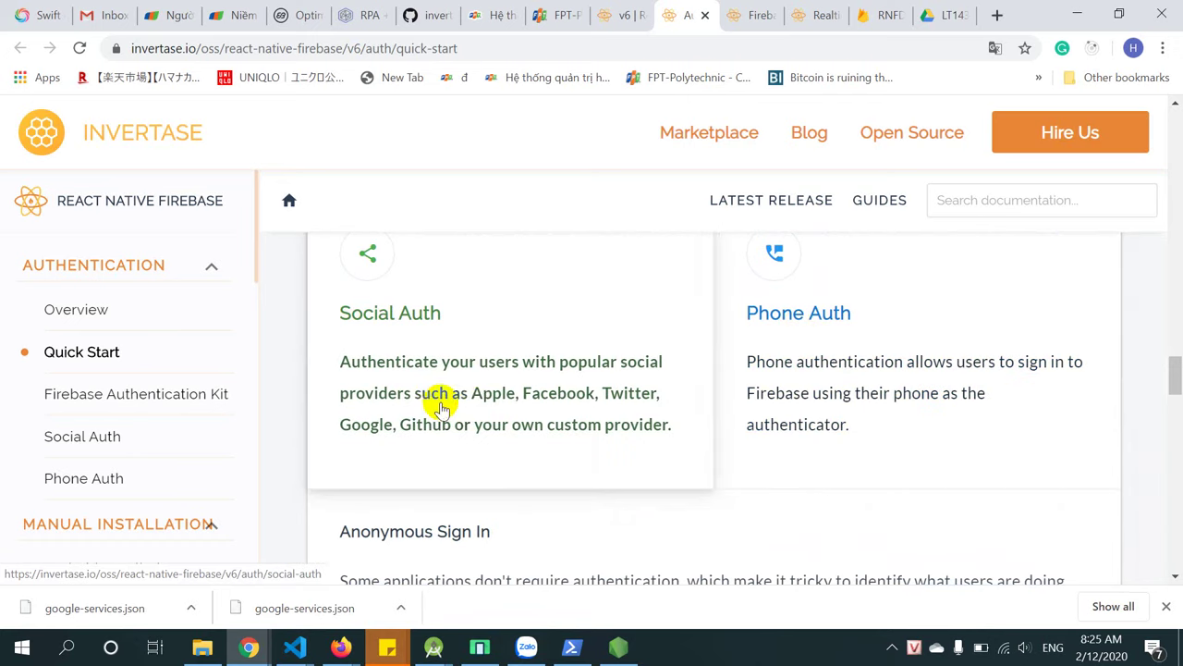
scroll(520, 459, "down", 2)
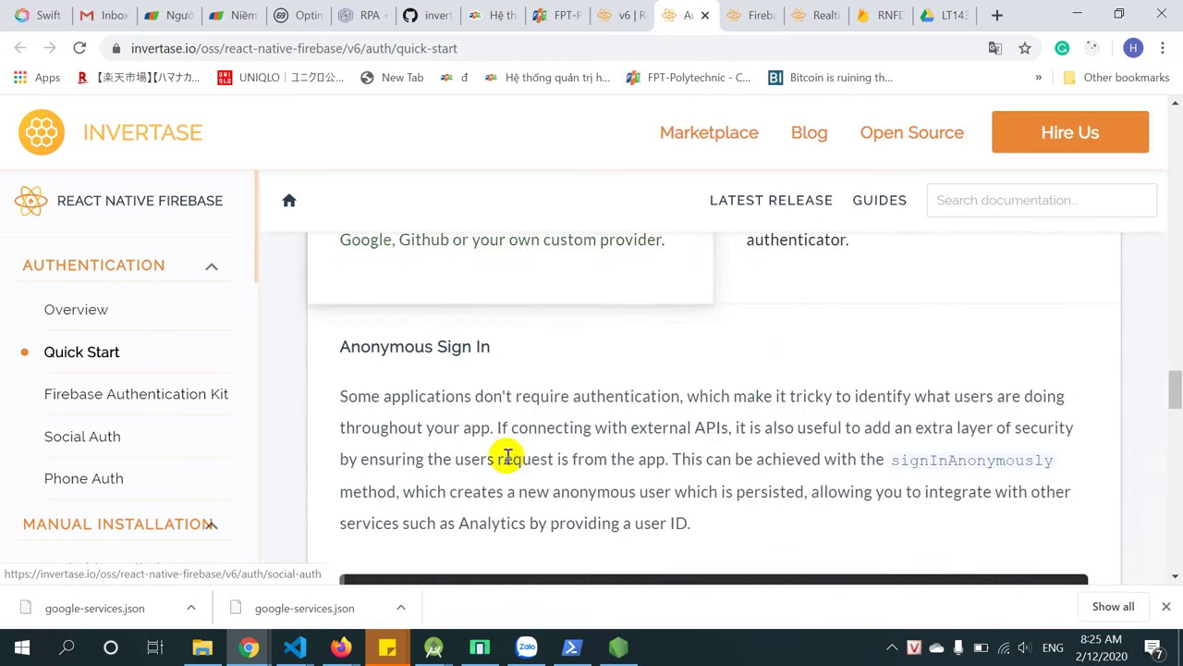
scroll(654, 356, "down", 2)
scroll(654, 359, "up", 1)
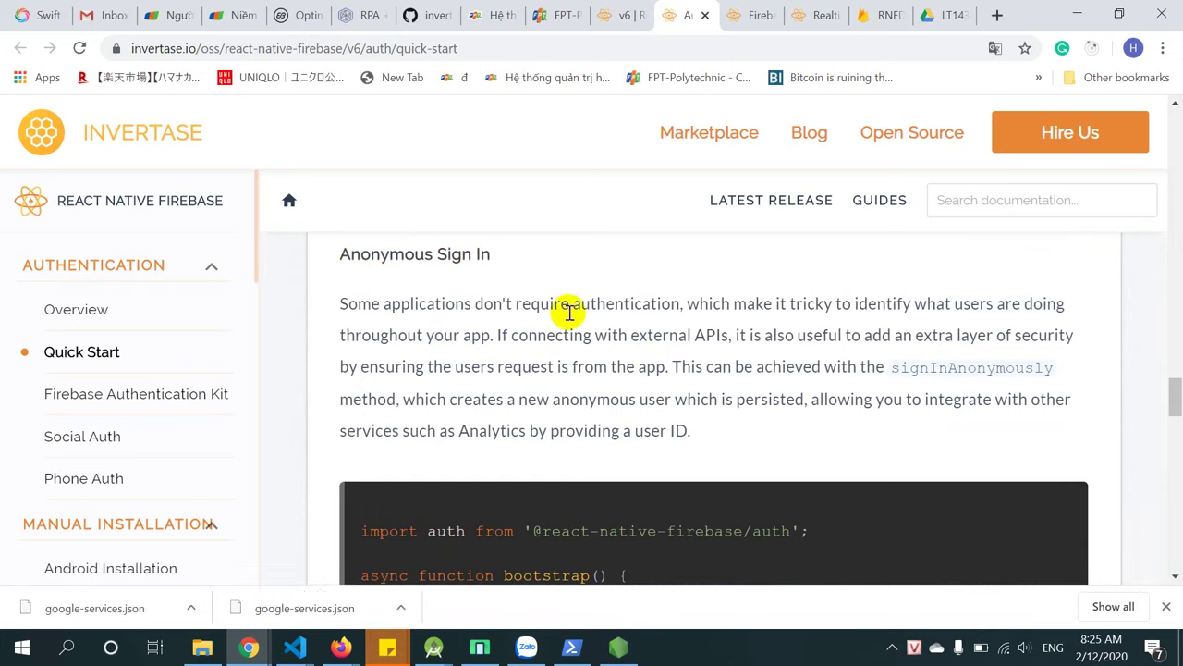
scroll(559, 324, "up", 5)
scroll(552, 369, "down", 7)
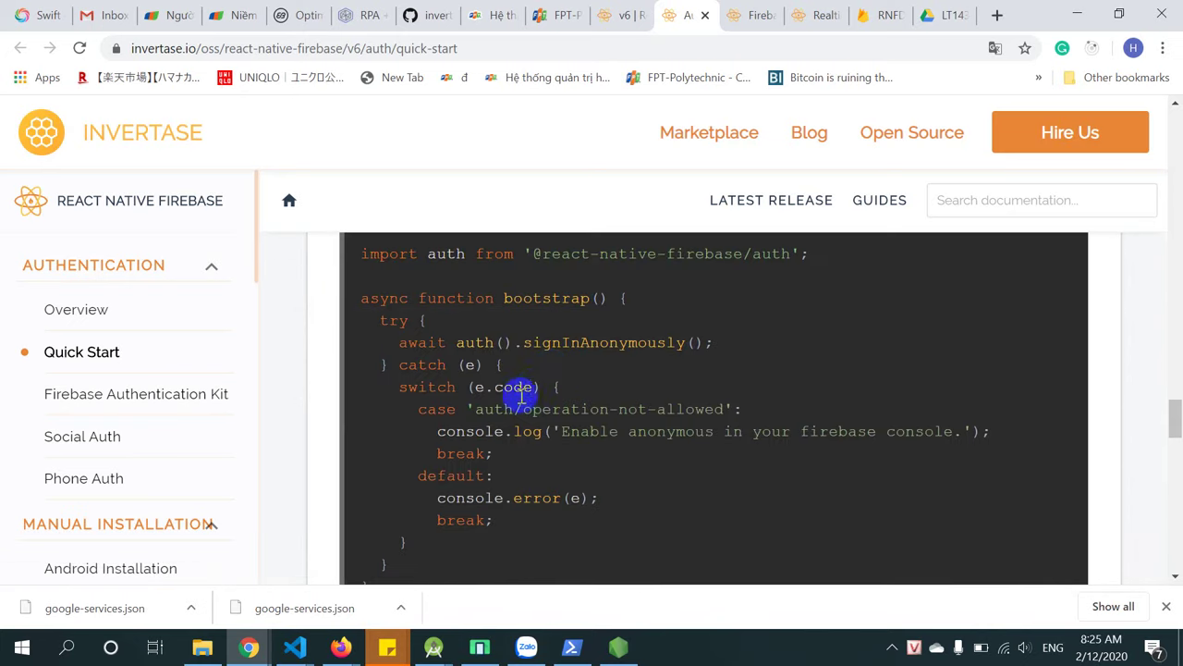
Examine the Email/Password Sign In section and its createUserWithEmailAndPassword registration sample.
scroll(559, 458, "down", 5)
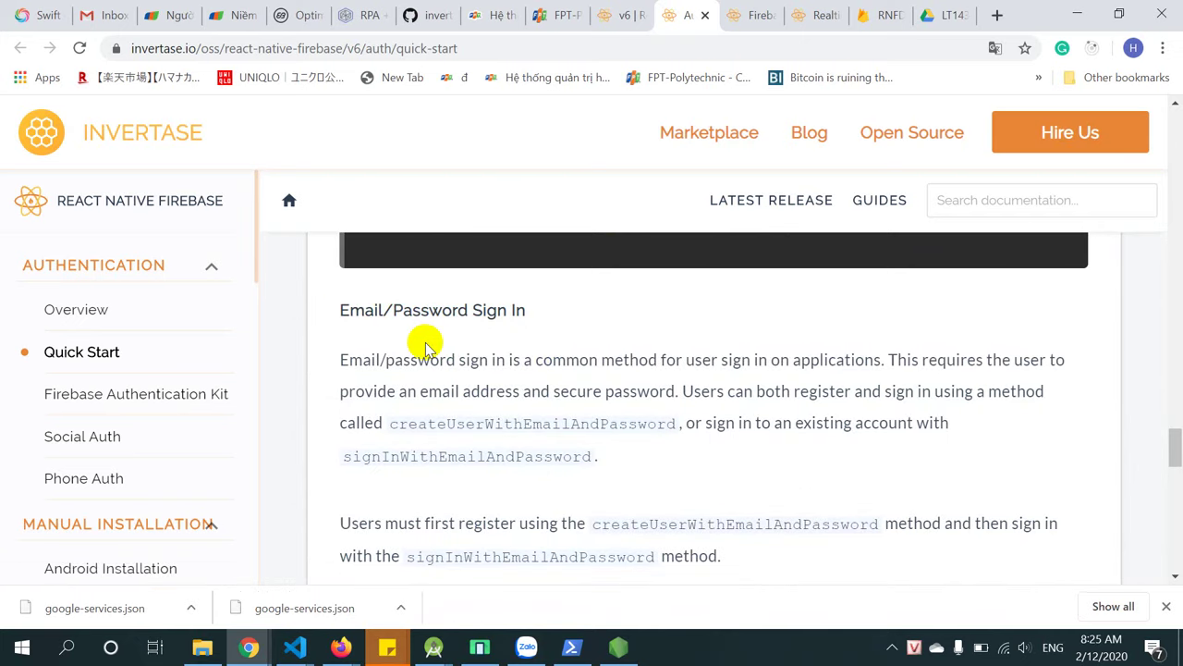
scroll(471, 407, "down", 3)
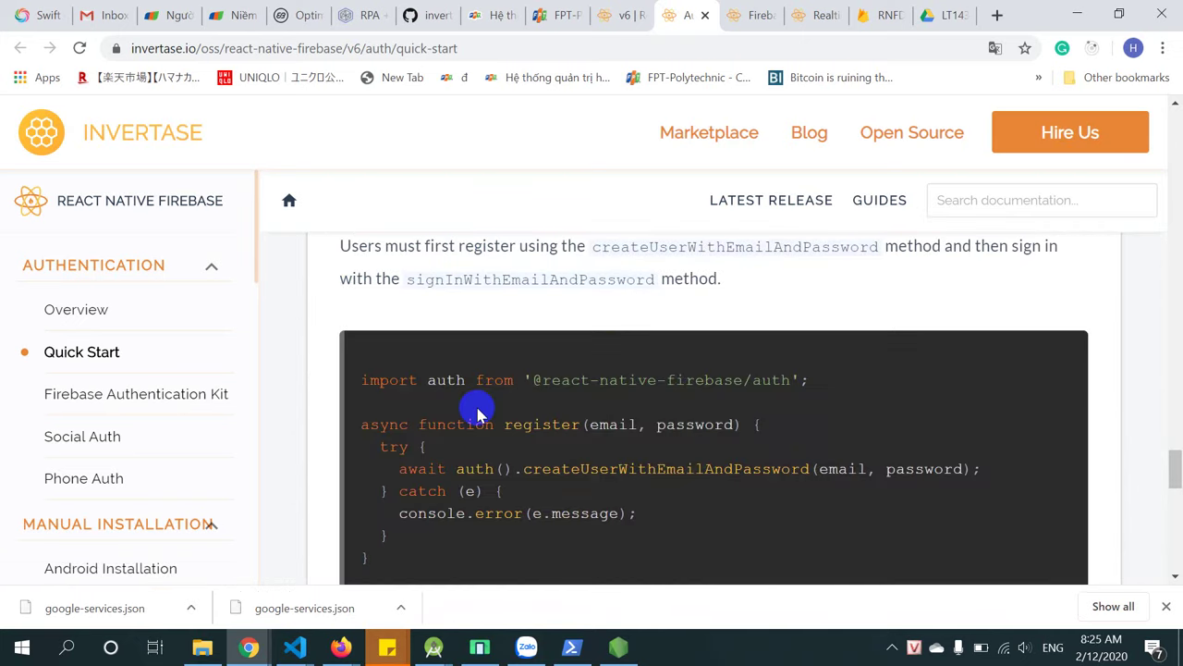
scroll(562, 402, "down", 5)
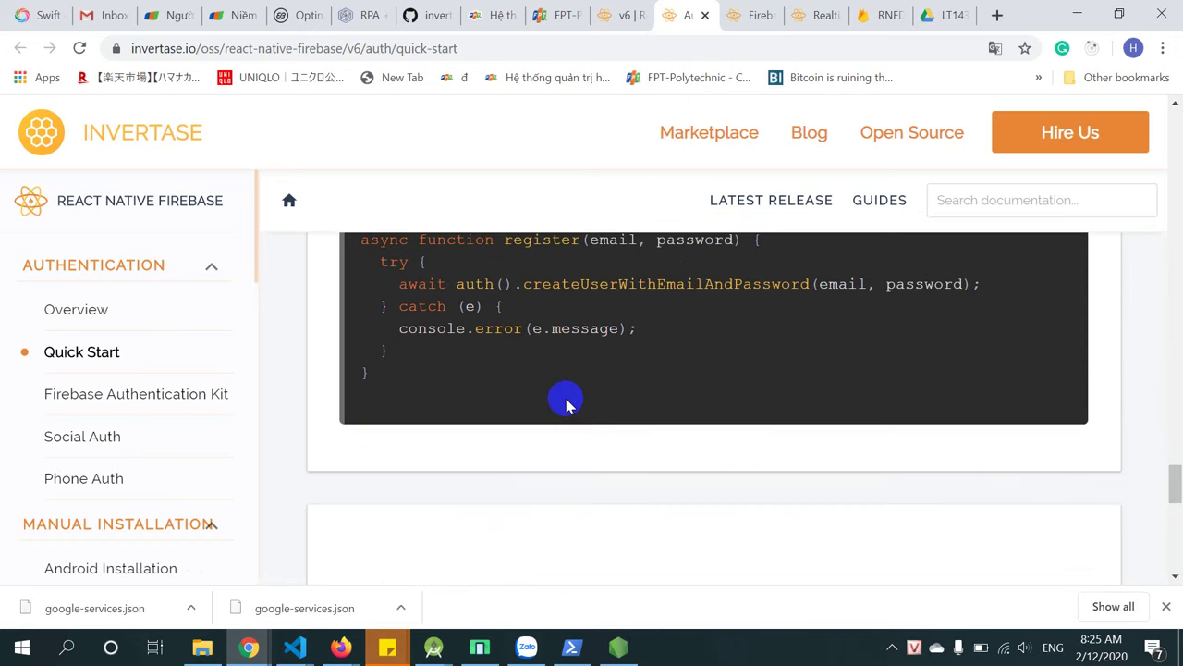
scroll(566, 404, "up", 10)
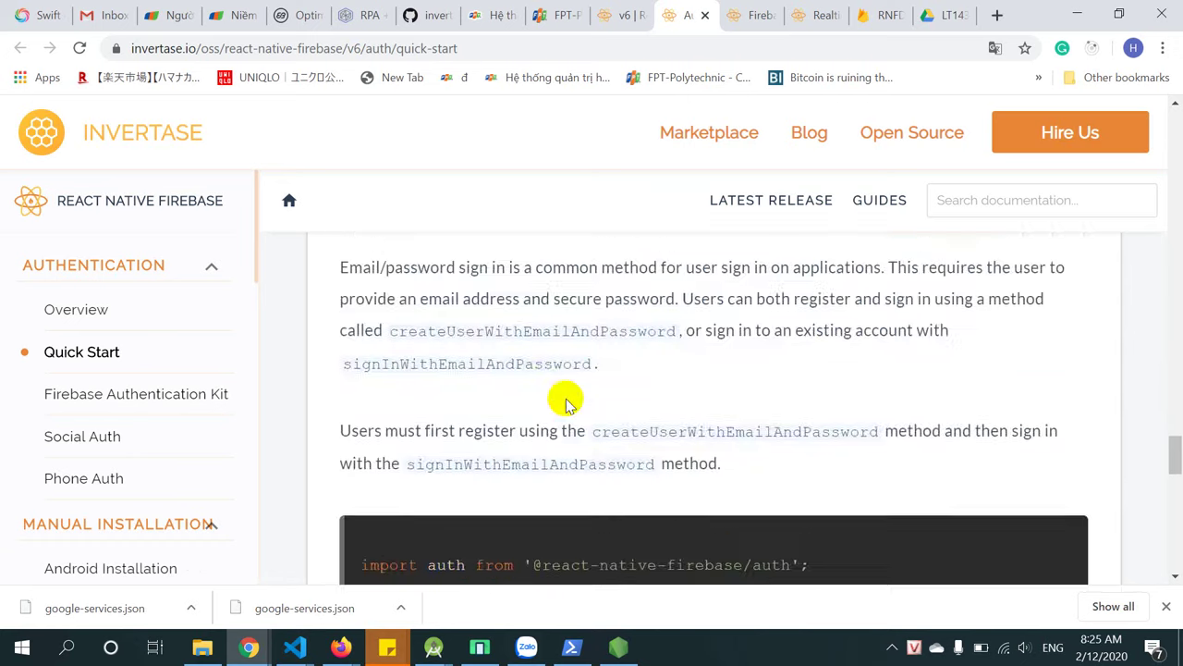
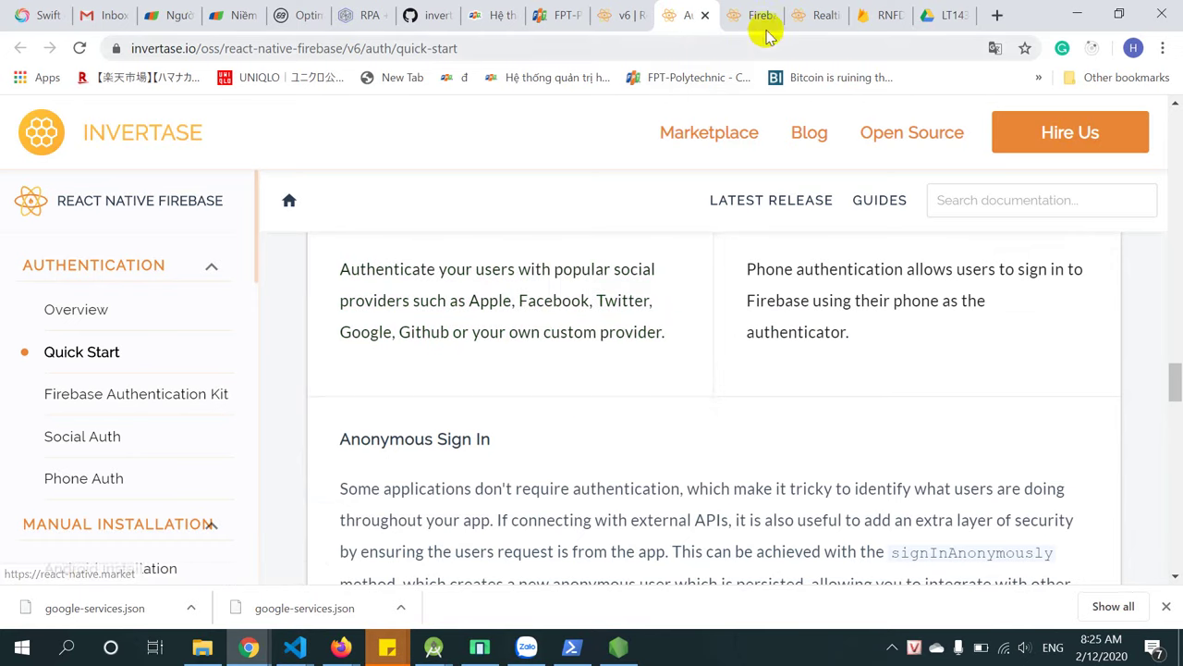
Bring up the Realtime Database page, checking the Metro Bundler output and the app in the Android emulator before returning to it.
left_click(818, 15)
left_click(615, 650)
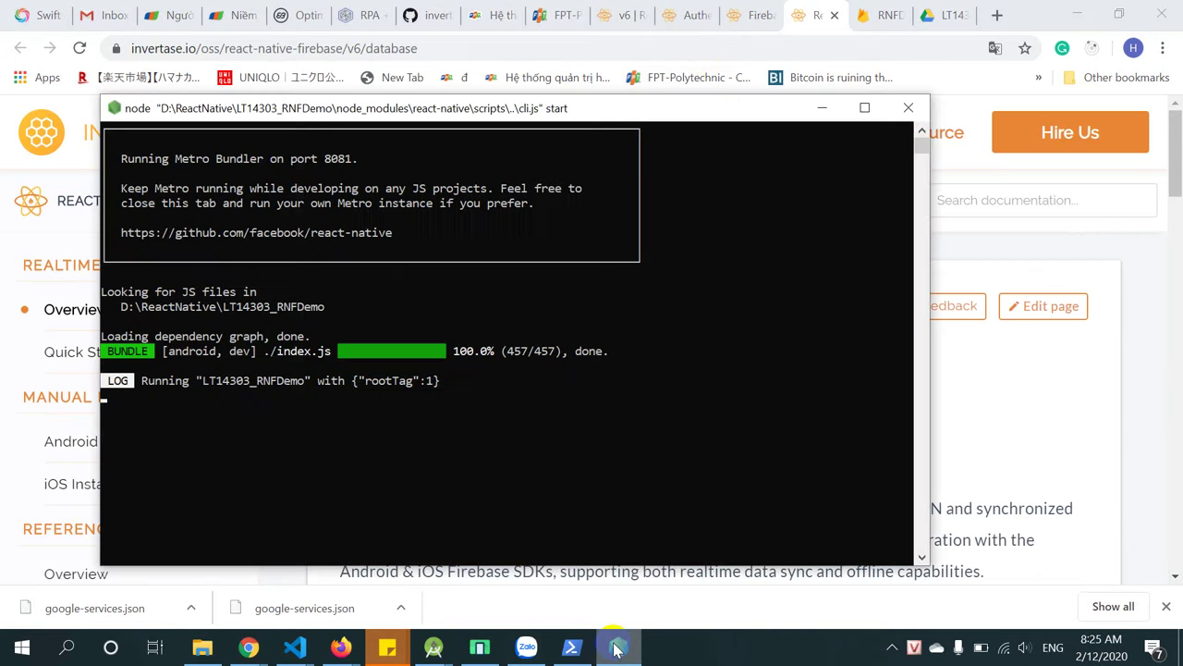
left_click(483, 650)
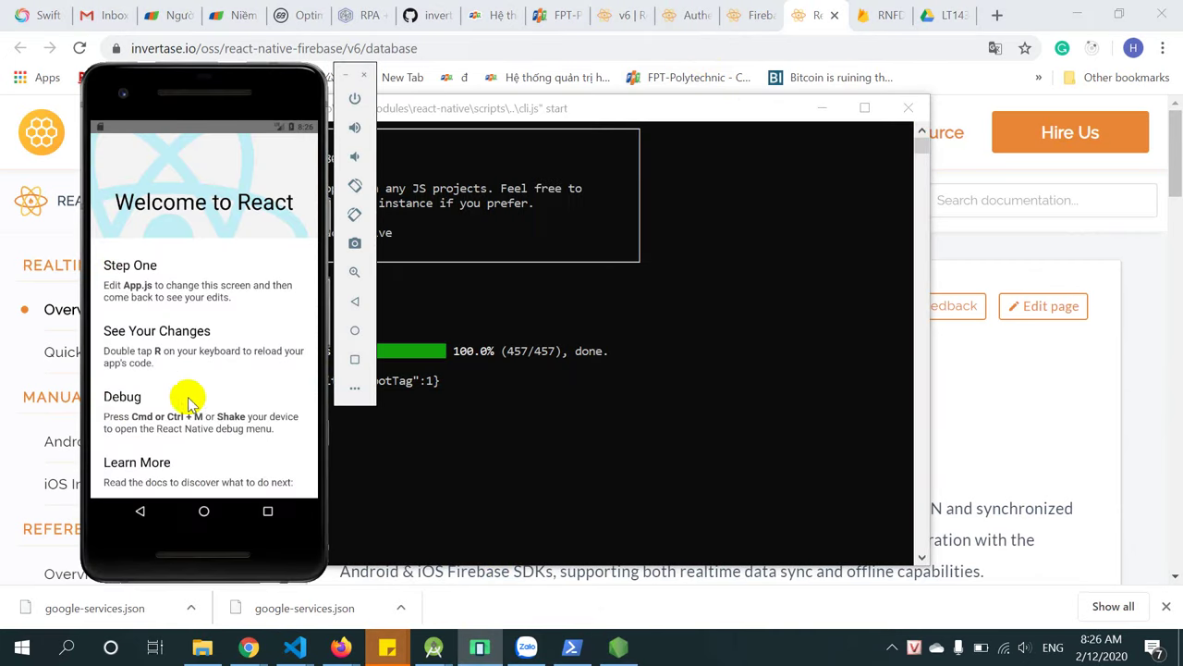
left_click(1056, 416)
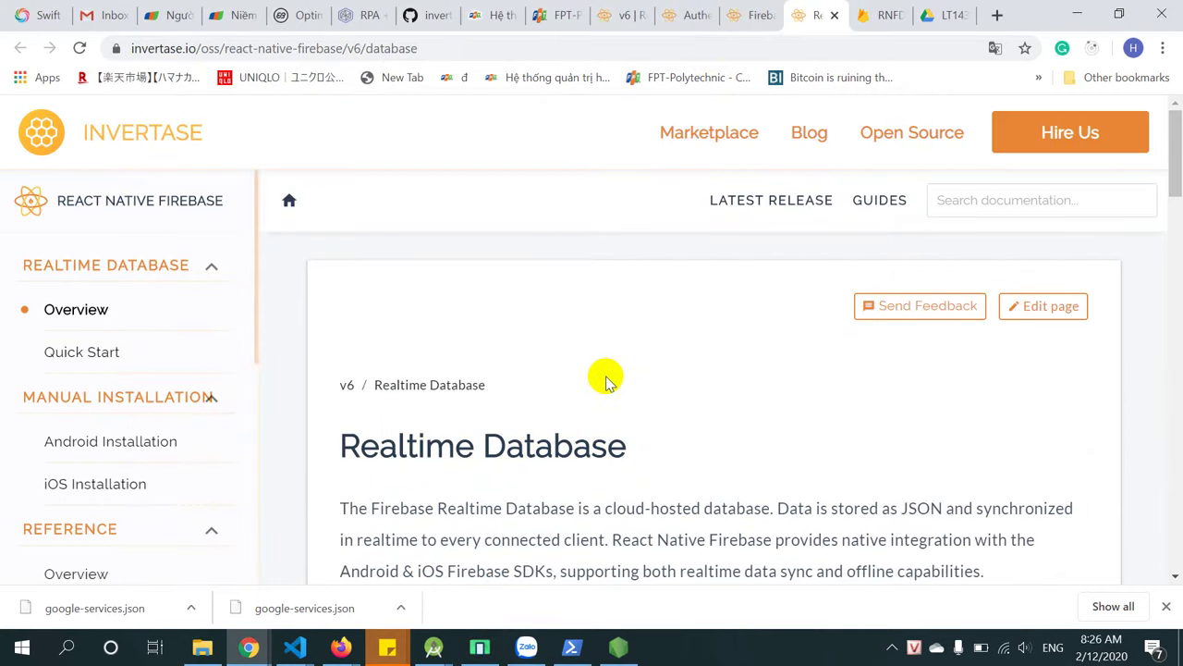
Examine the Realtime Database overview, including its introduction, video and the Quick Start and Reference cards.
scroll(607, 379, "down", 1)
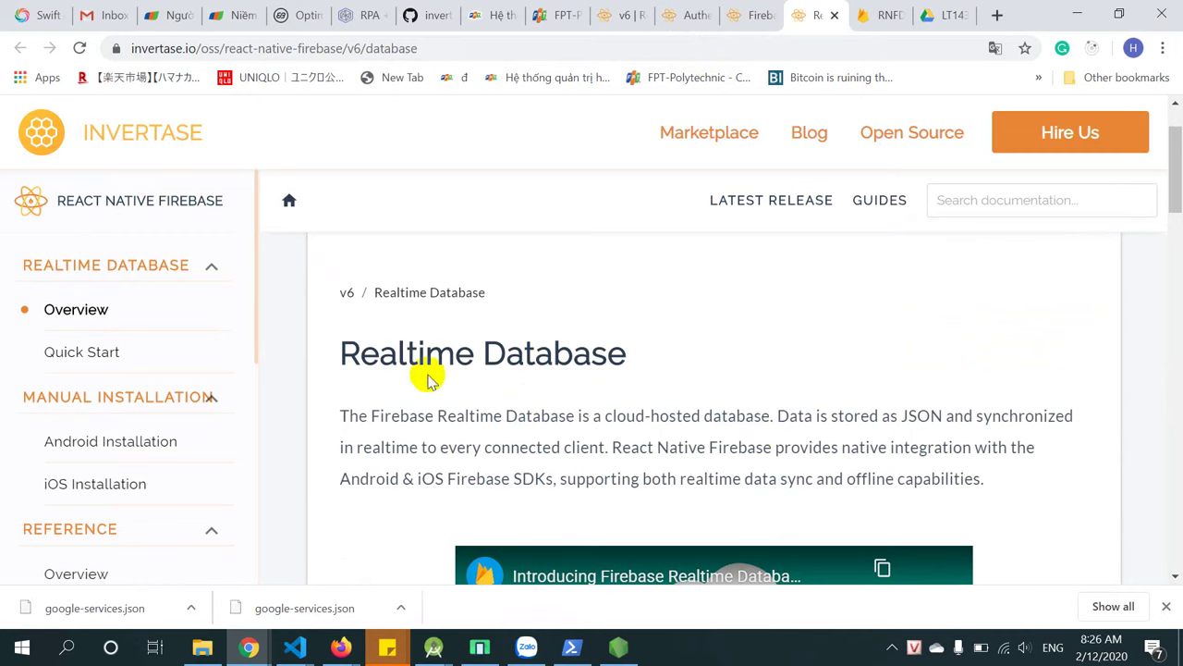
scroll(857, 343, "down", 3)
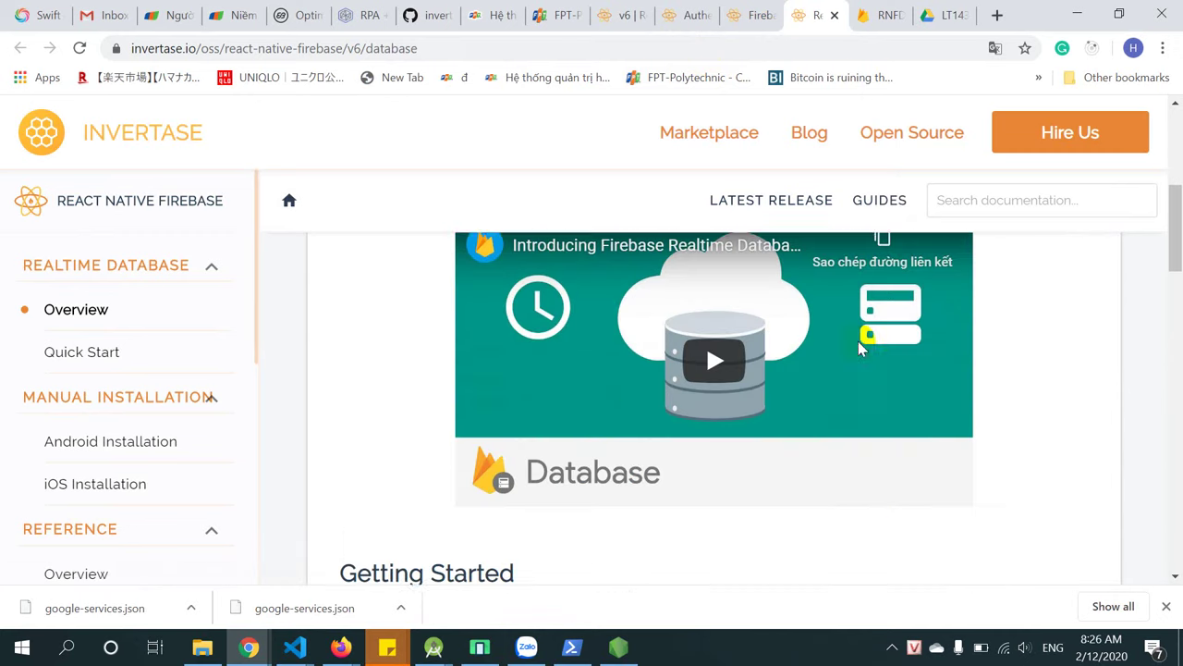
scroll(821, 380, "down", 3)
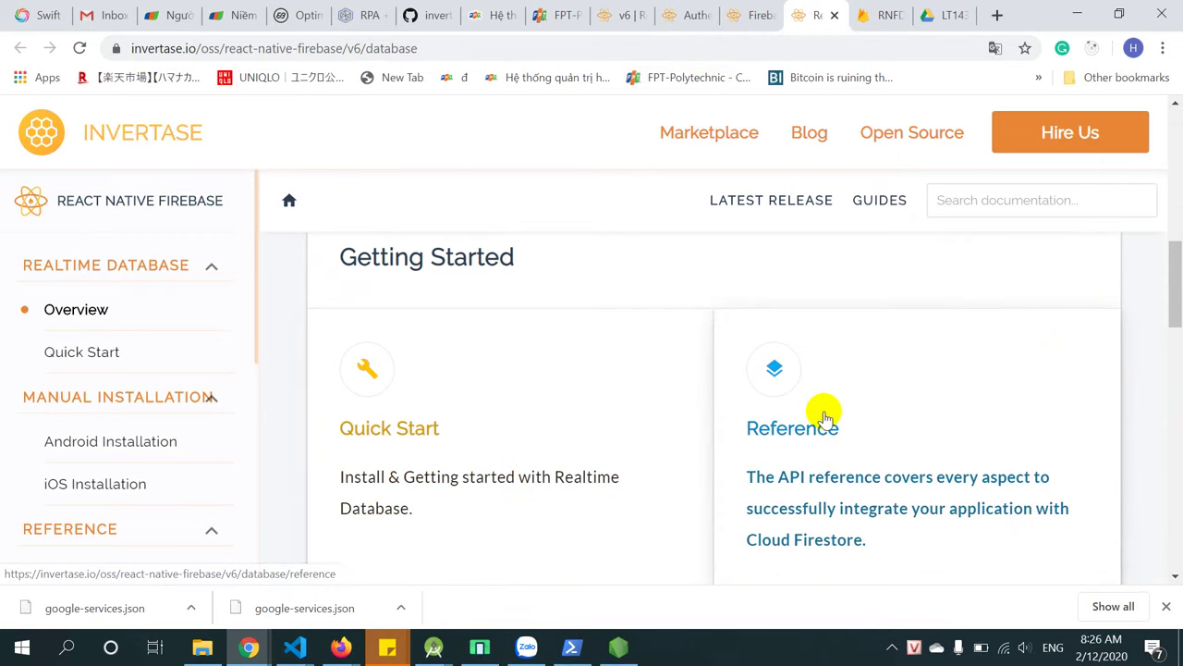
scroll(819, 406, "down", 4)
scroll(721, 411, "up", 3)
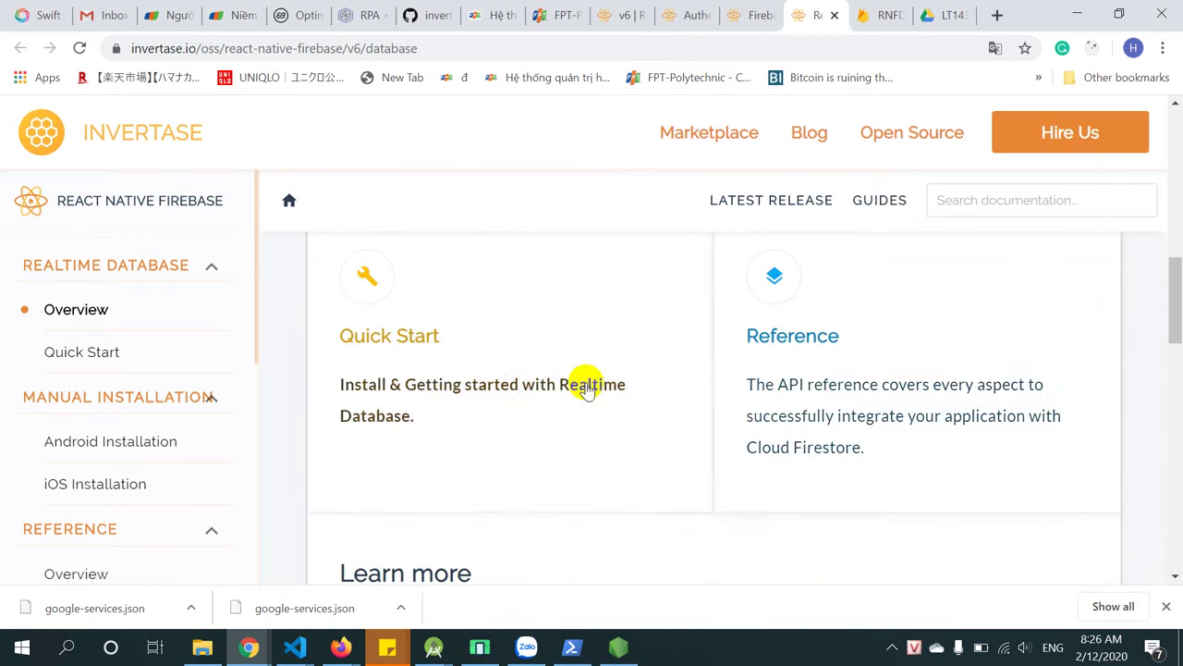
Open the Realtime Database Reference in a separate tab, view it and return to the overview page.
middle_click(802, 344)
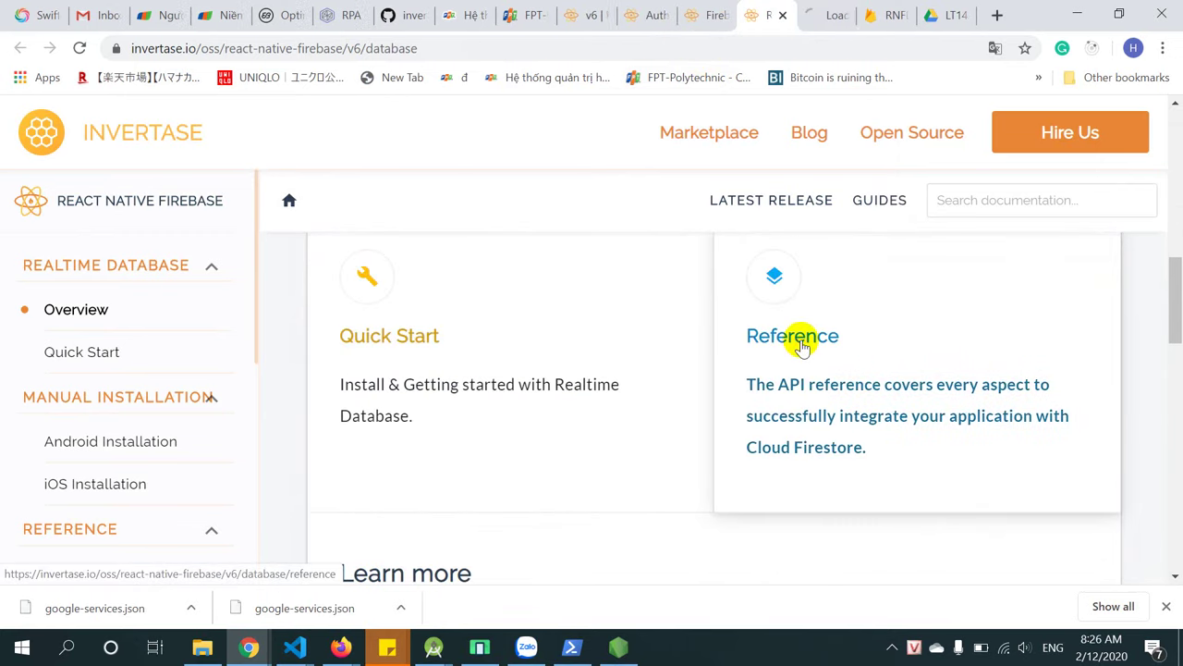
left_click(819, 13)
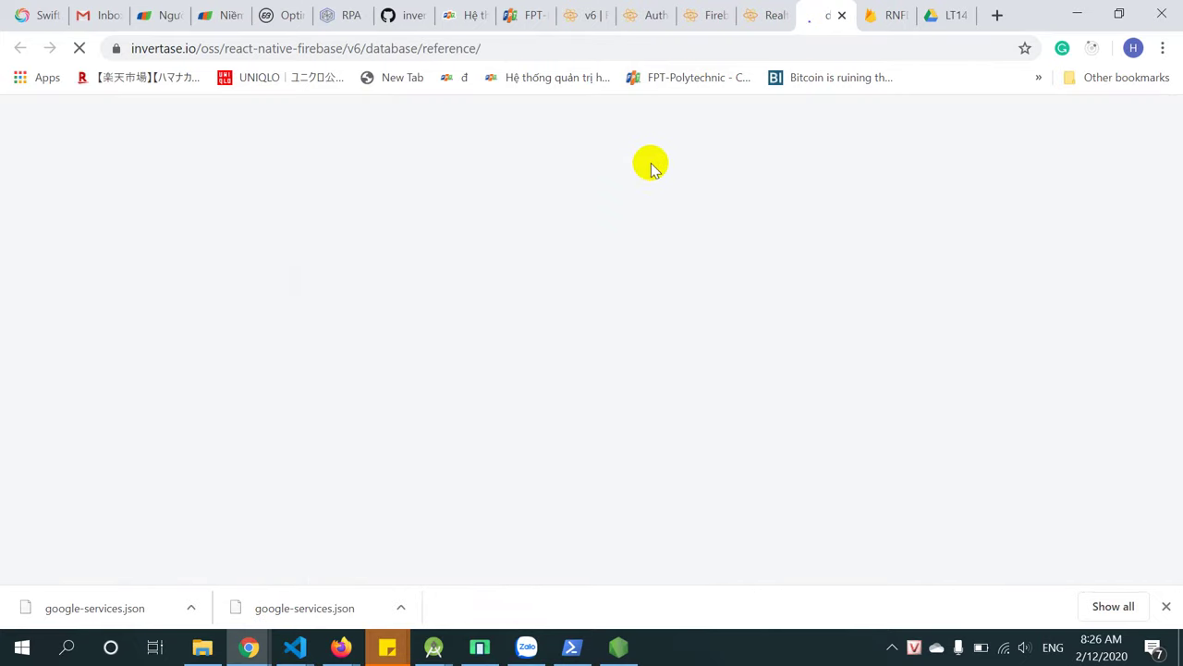
left_click(763, 17)
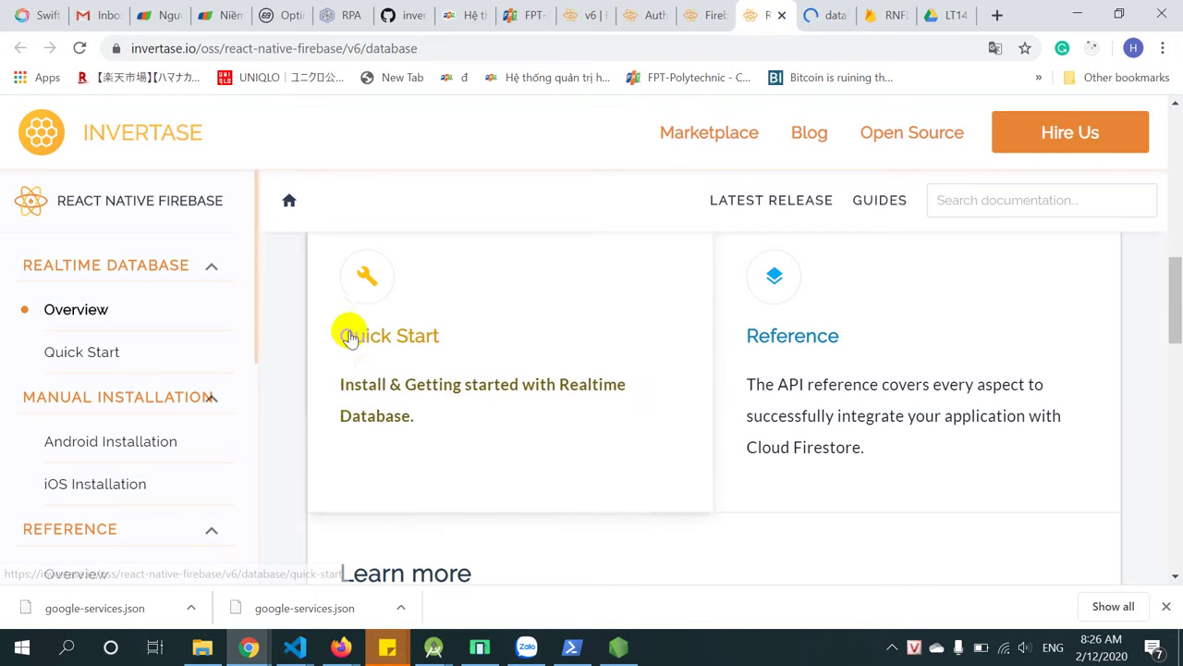
left_click(397, 367)
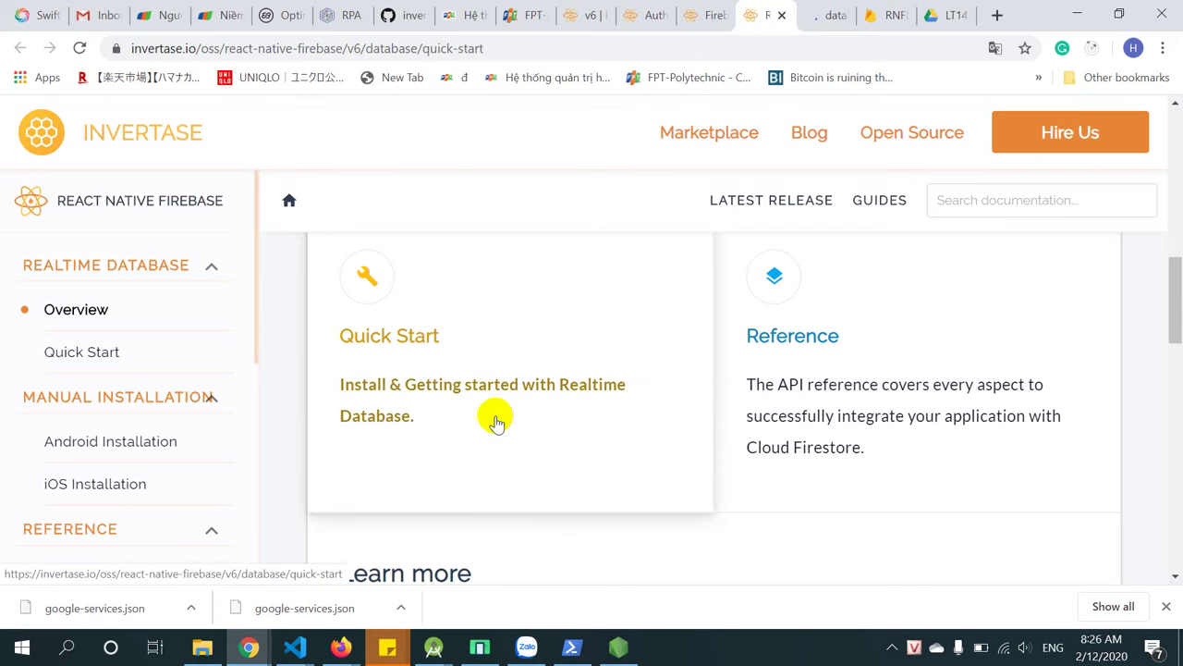
scroll(697, 397, "down", 2)
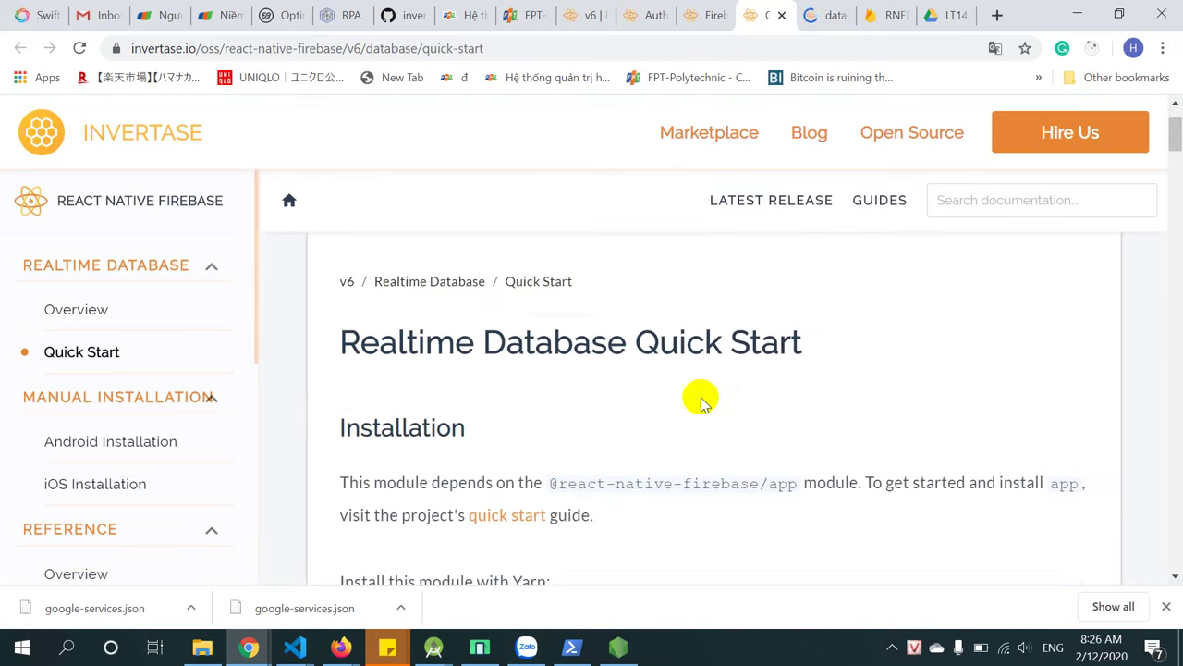
scroll(766, 340, "down", 1)
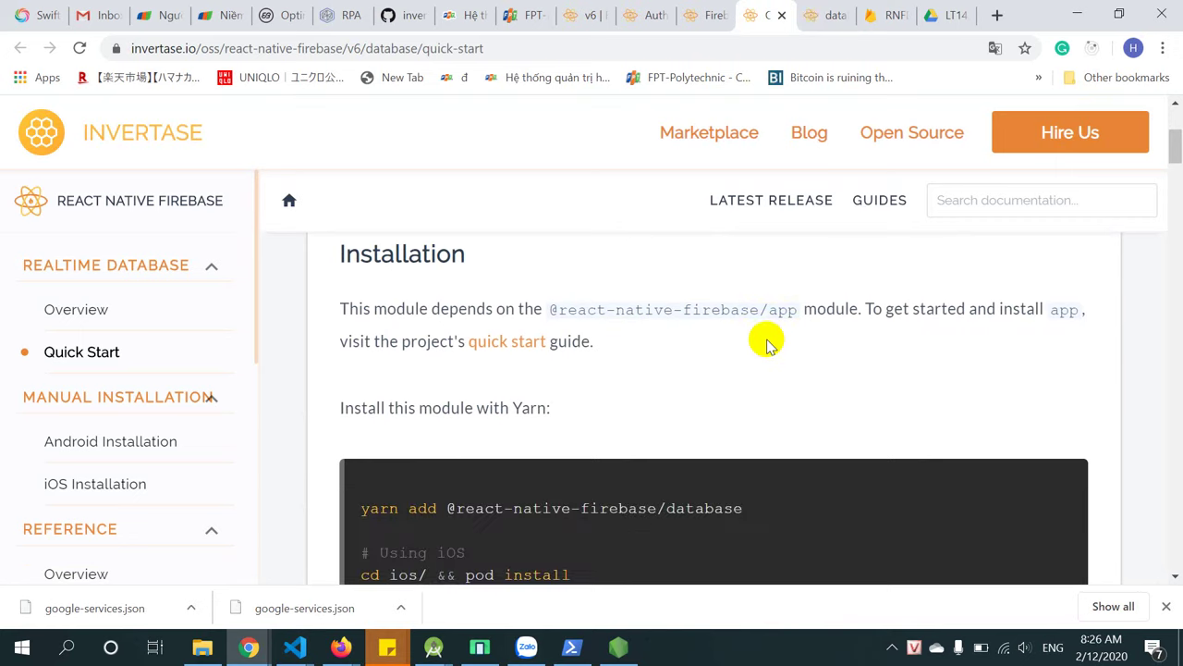
scroll(755, 316, "down", 2)
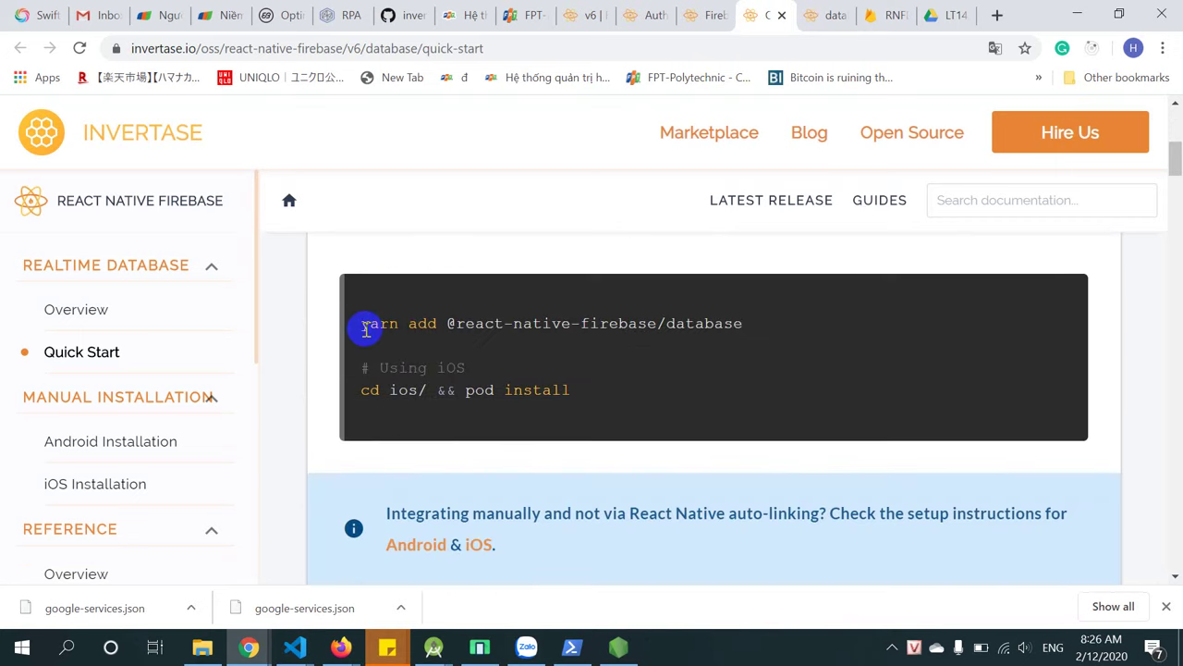
left_click_drag(362, 331, 723, 333)
key("ctrl+c")
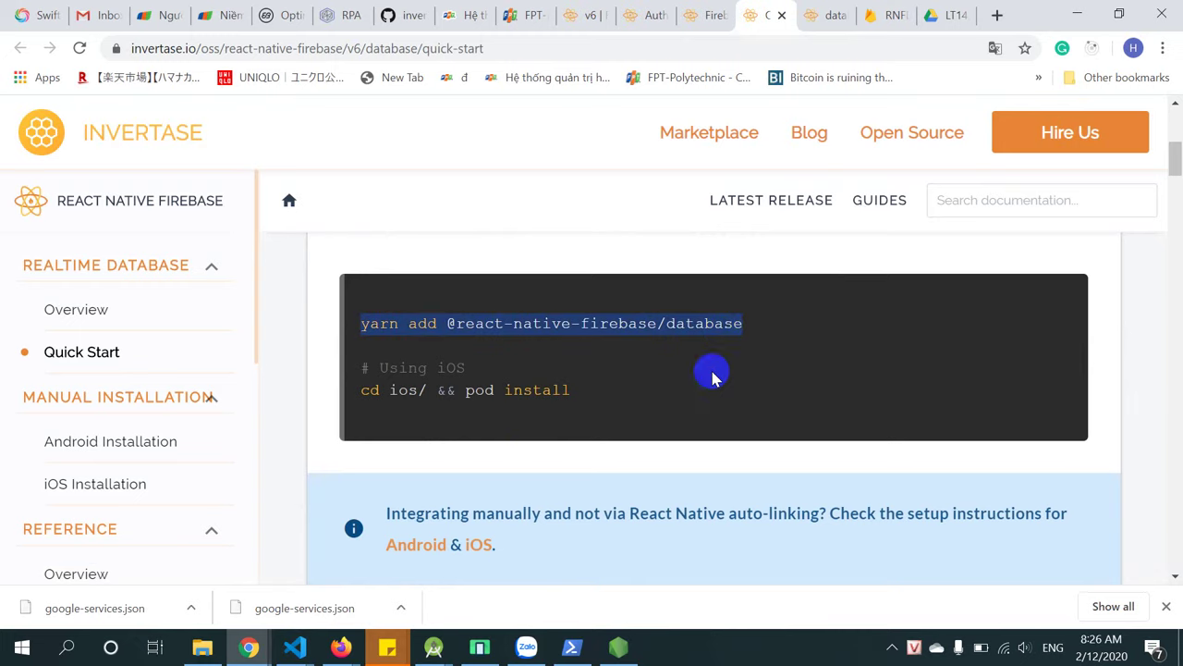
Close the Metro Bundler window, then bring up the PowerShell build output and minimize it again.
left_click(620, 649)
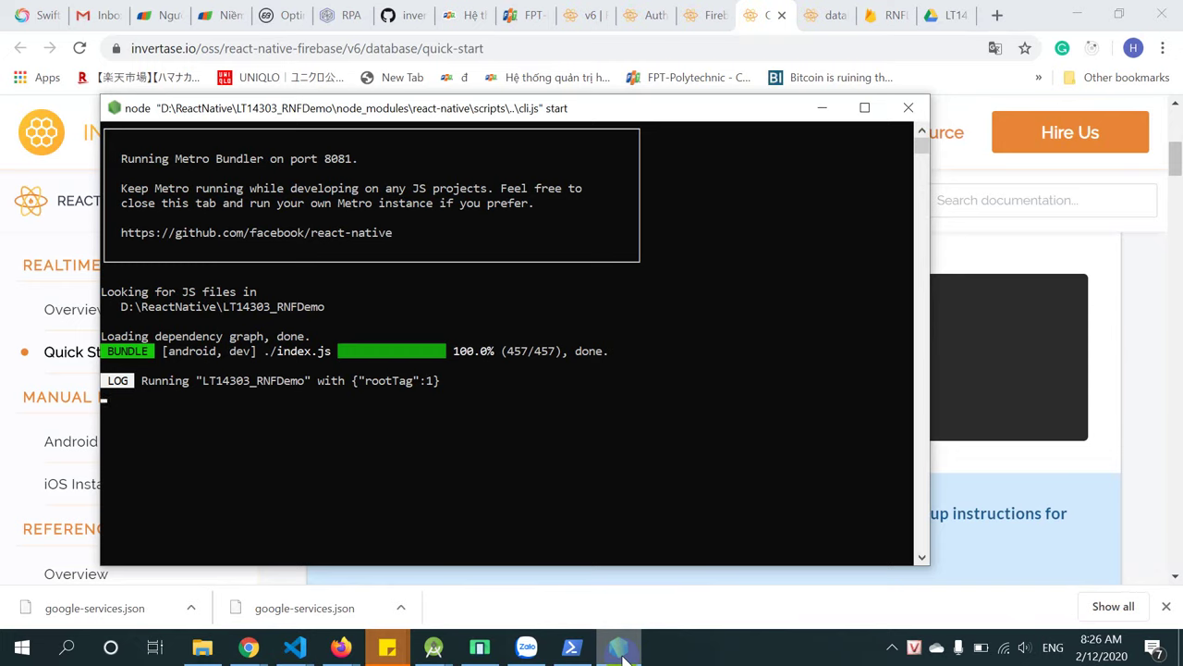
left_click(906, 107)
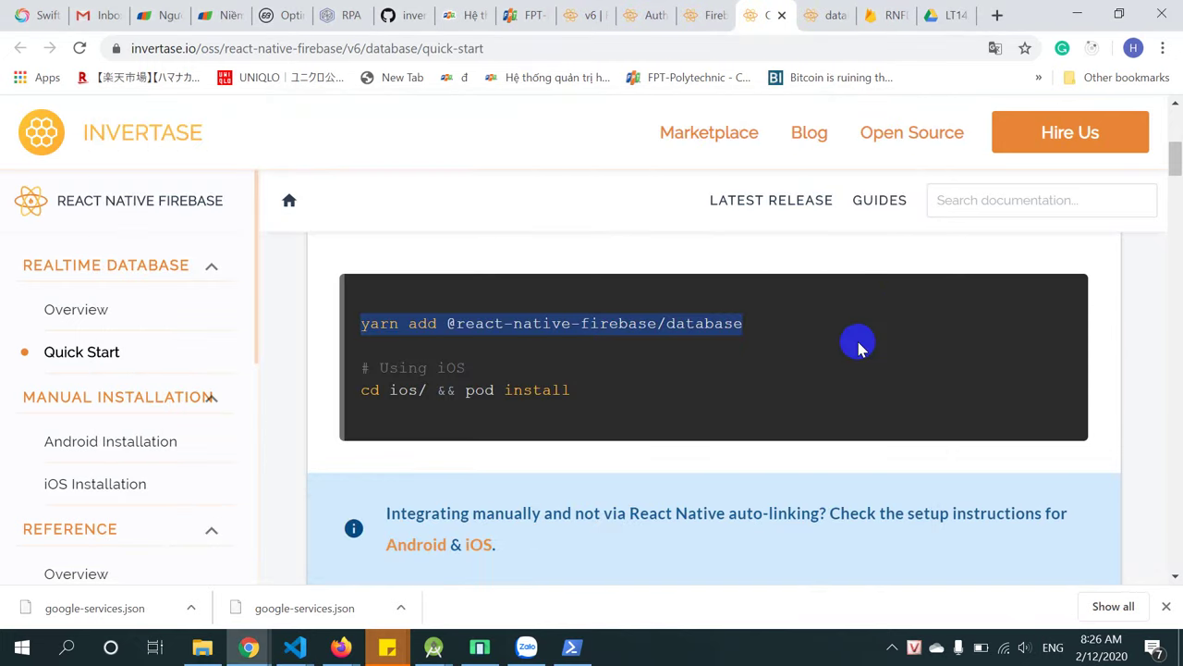
left_click(574, 649)
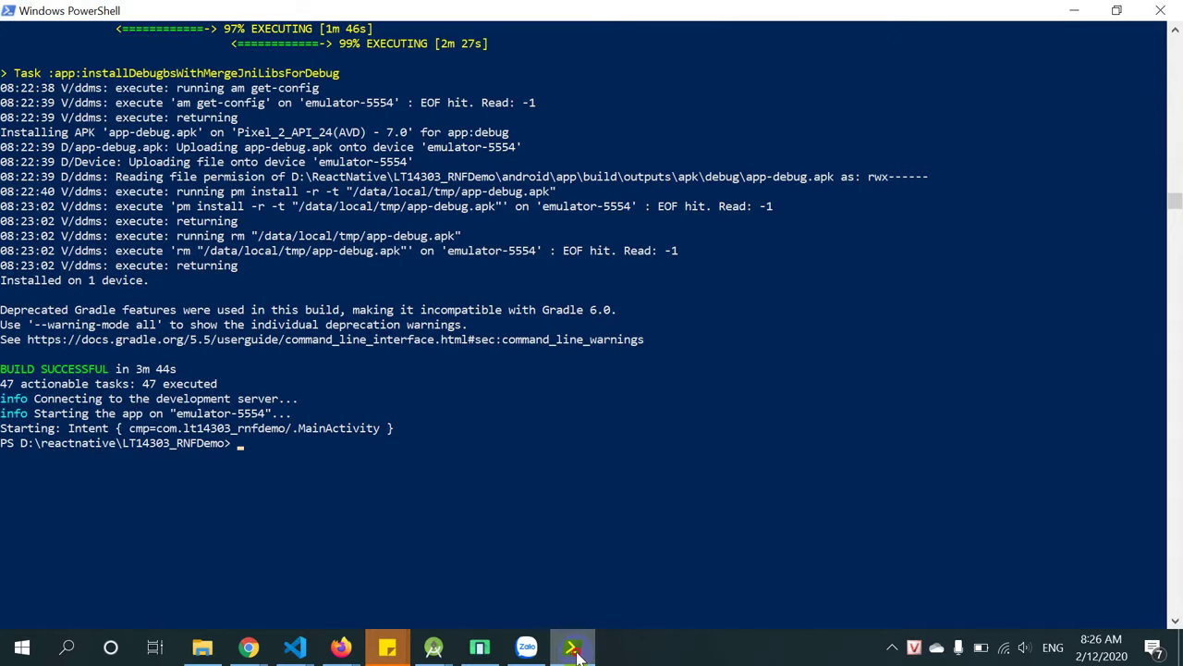
left_click(574, 649)
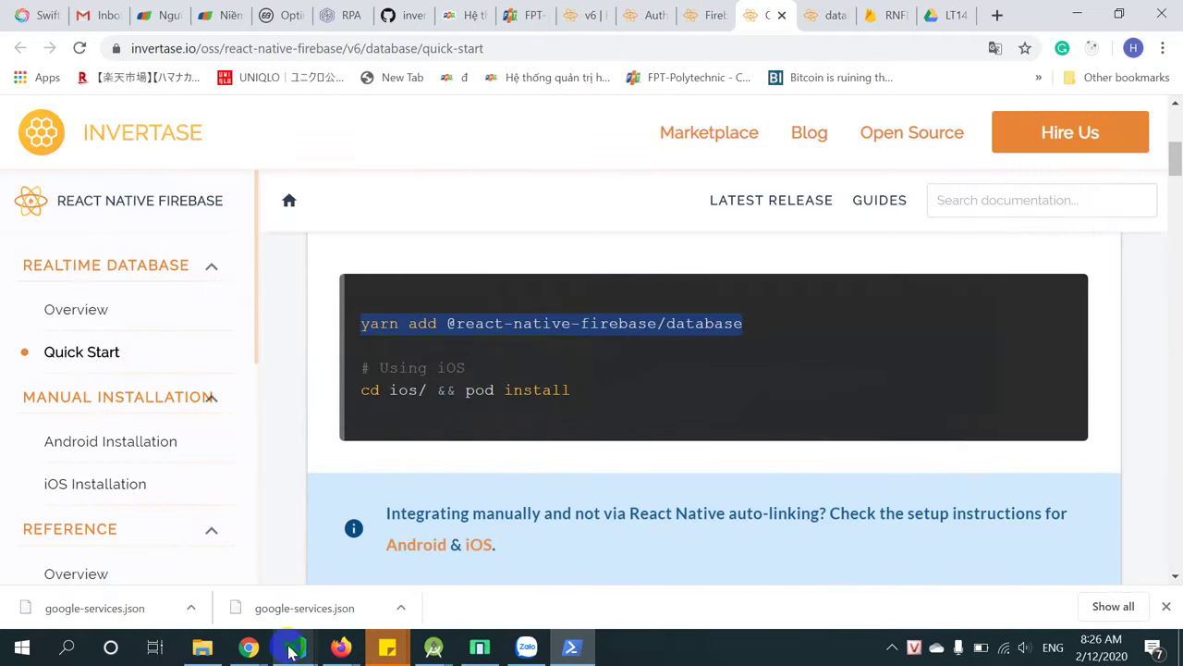
mouse_move(292, 651)
left_click(370, 563)
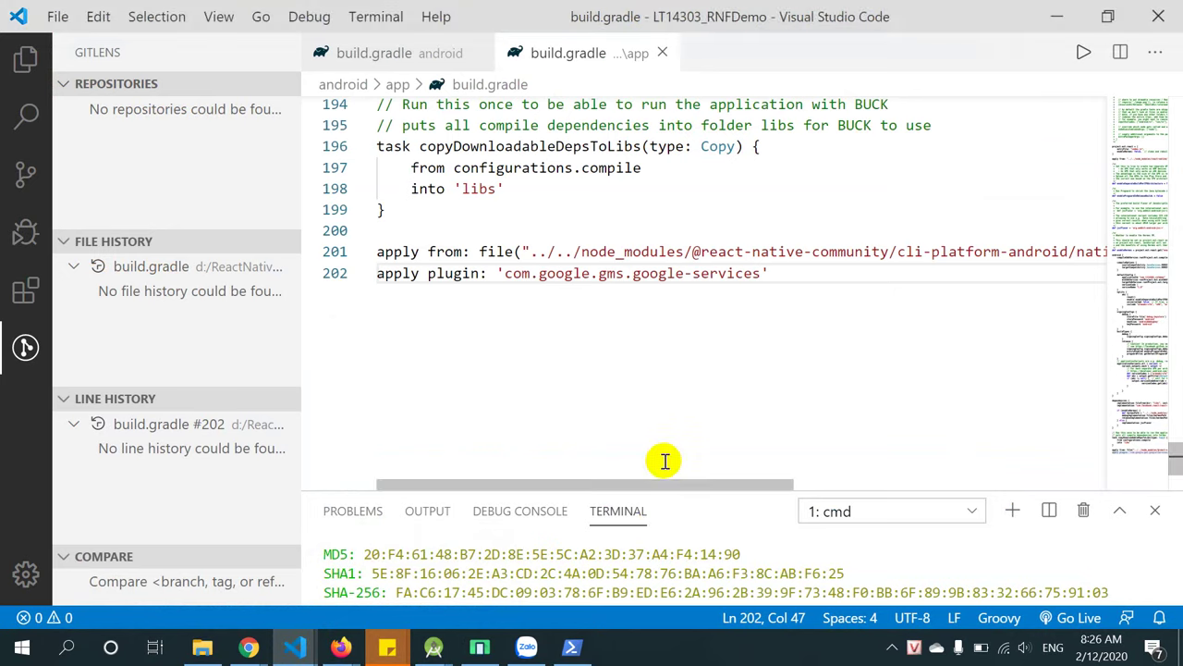
scroll(597, 557, "down", 3)
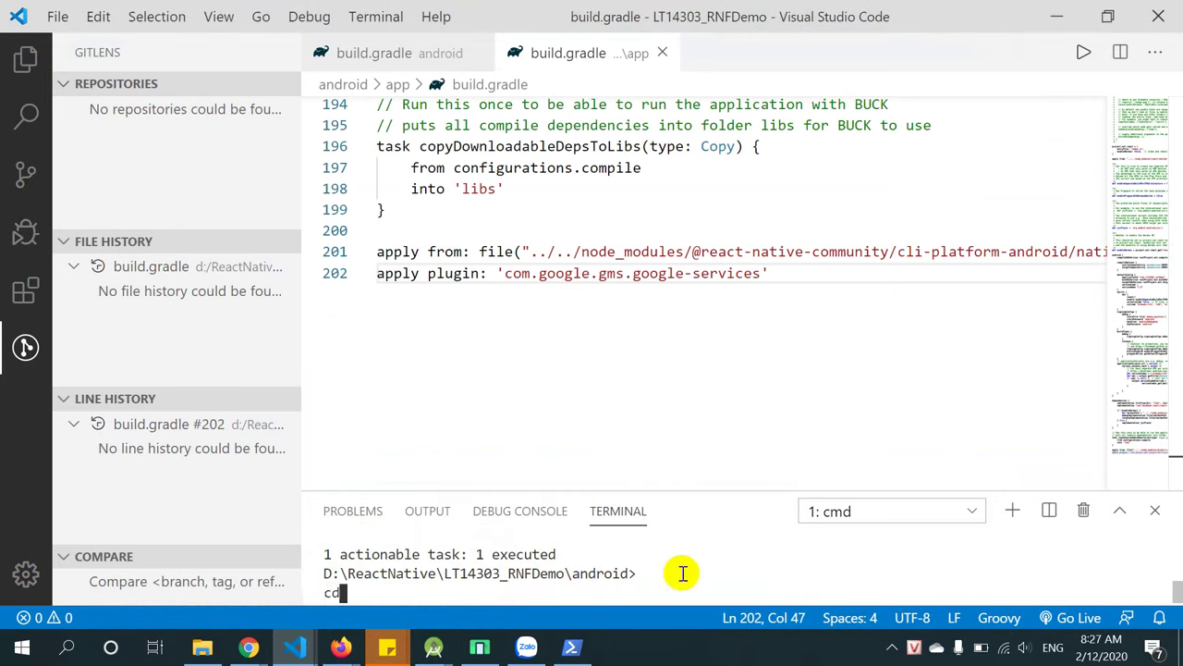
key("Return")
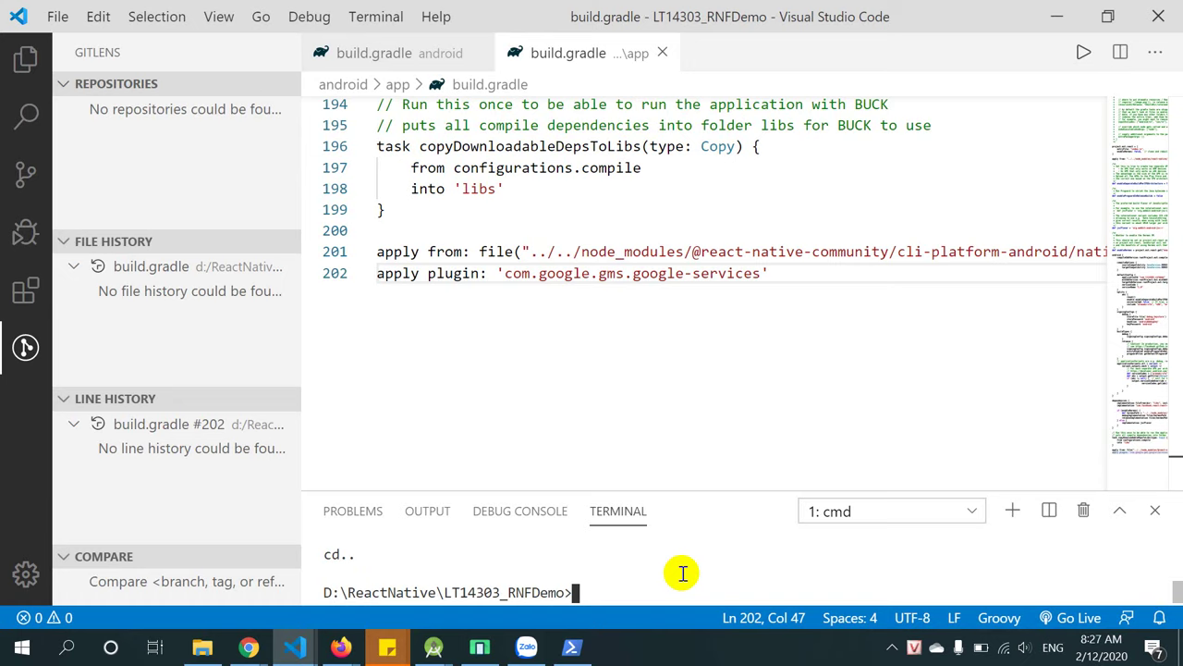
key("ctrl+v")
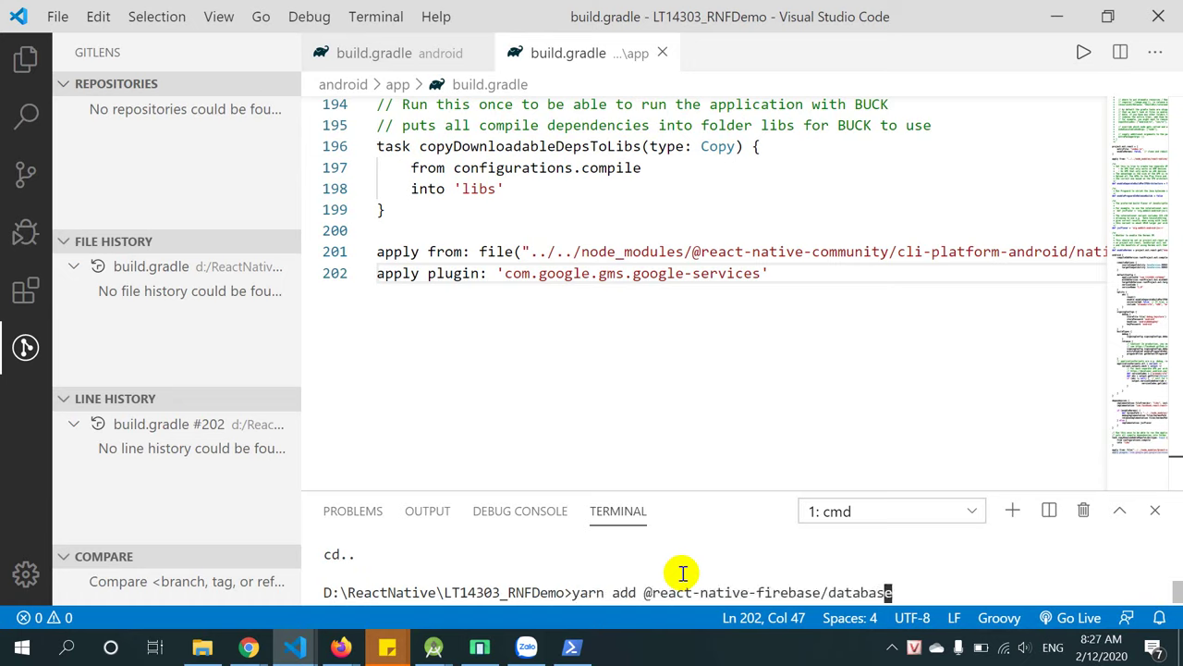
key("BackSpace")
key("BackSpace")
key("BackSpace")
key("BackSpace")
key("BackSpace")
key("BackSpace")
key("BackSpace")
key("BackSpace")
type("n")
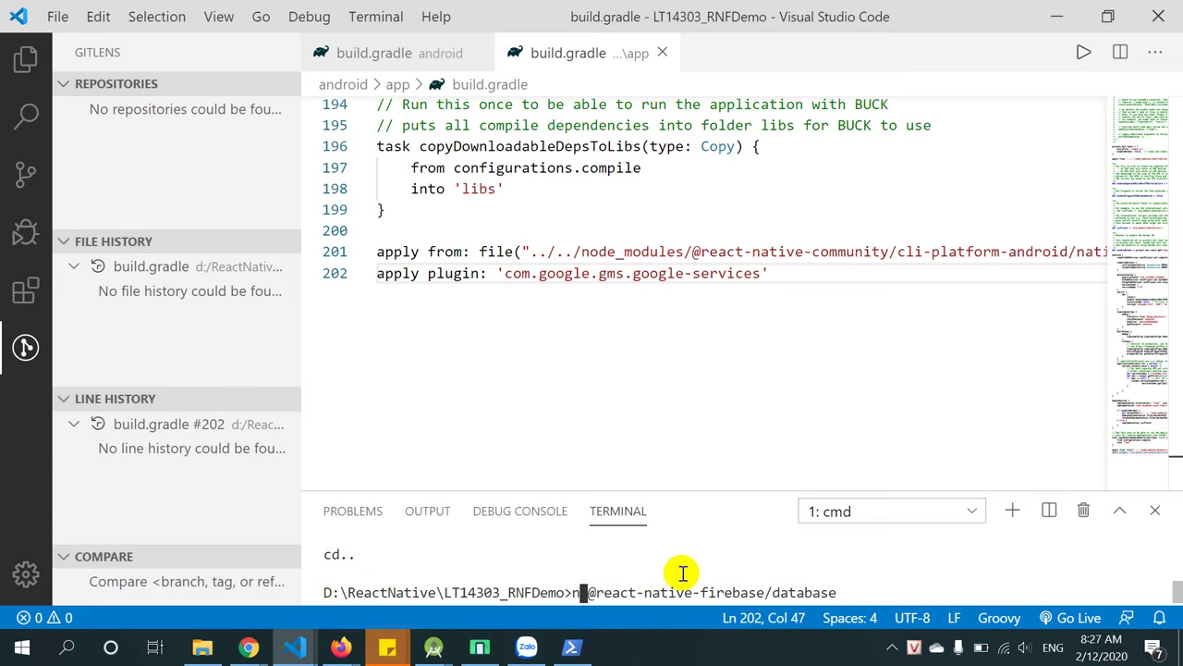
type("pm i --save")
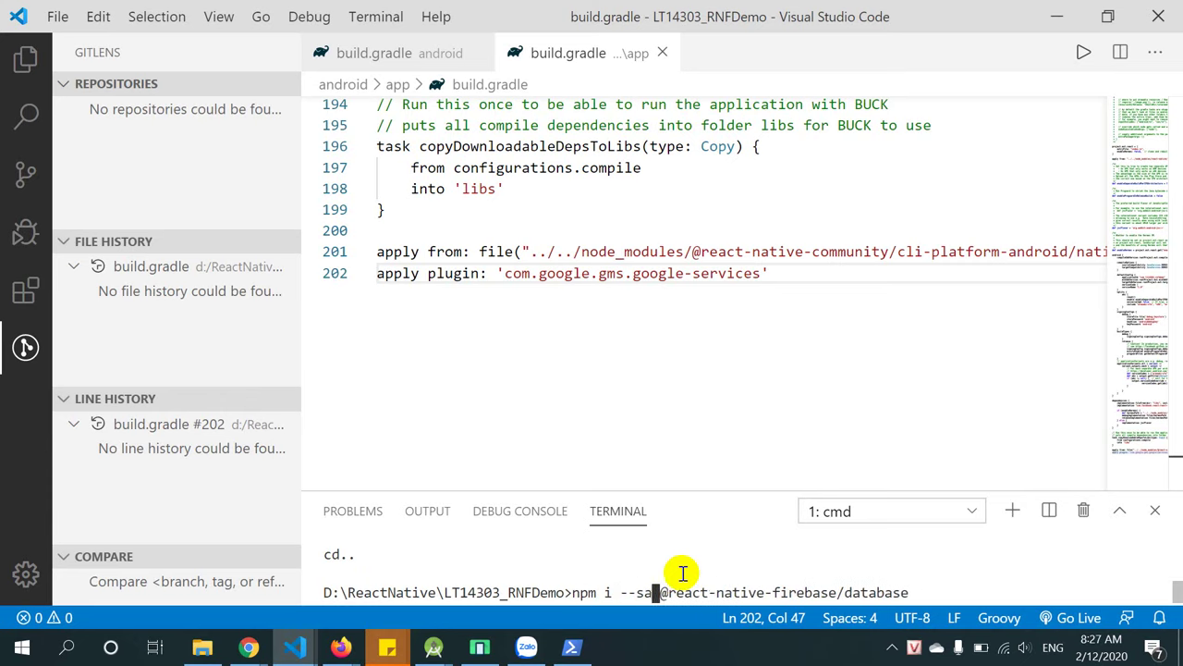
key("Return")
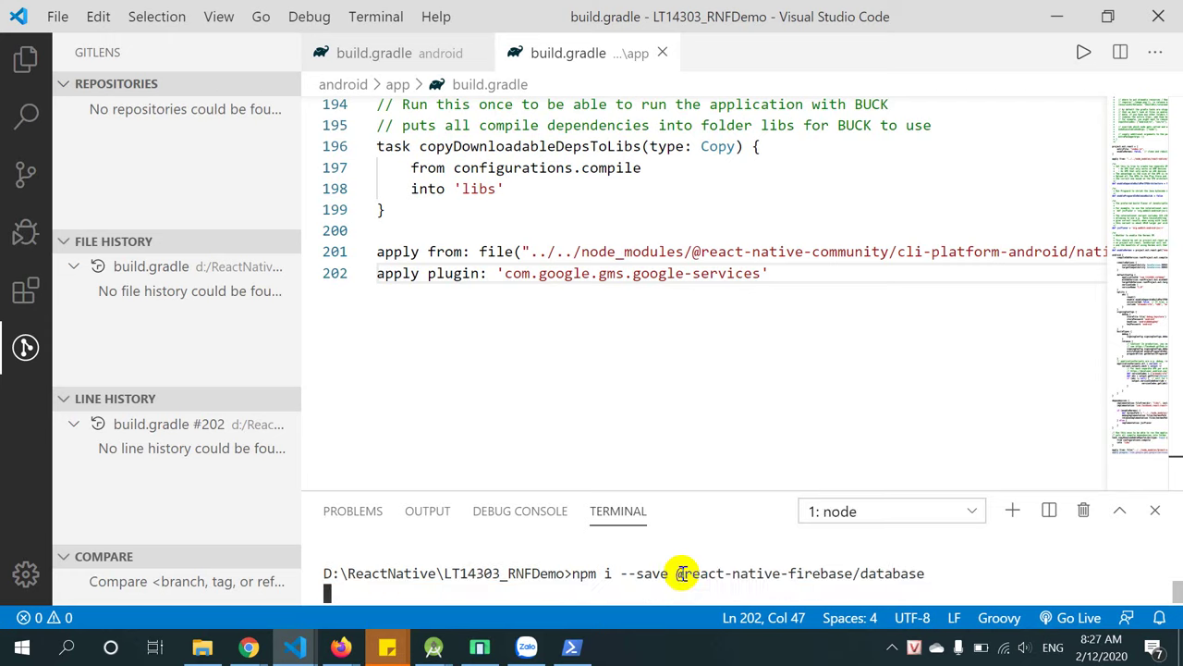
left_click(1118, 510)
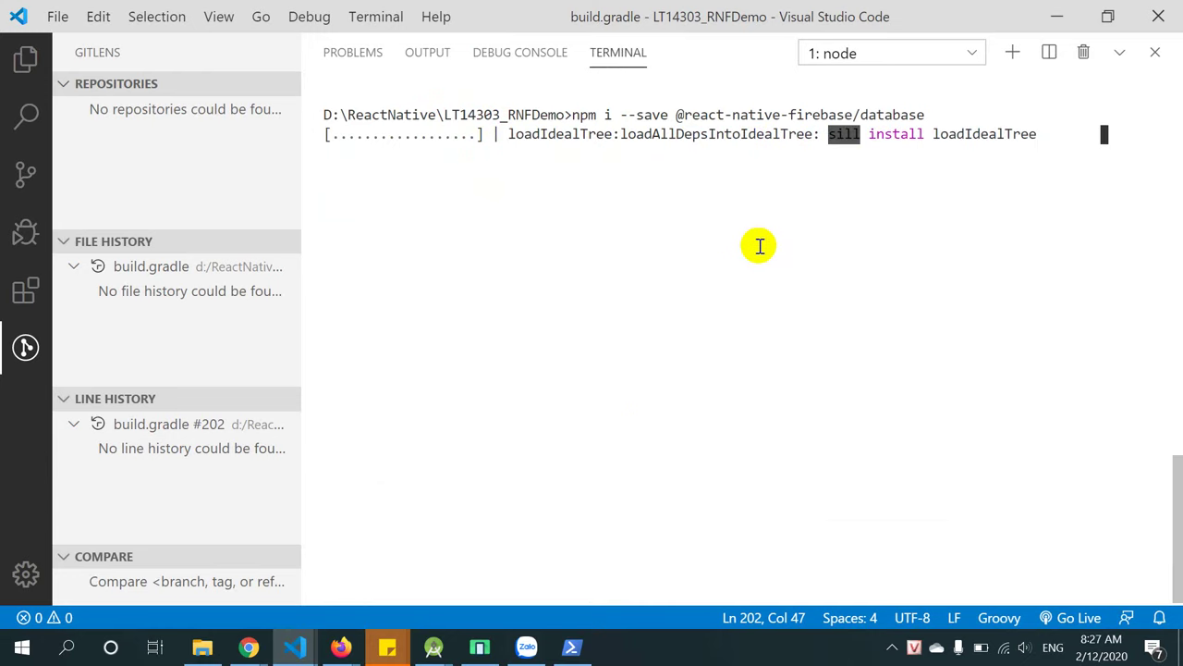
Switch to Windows PowerShell and end its session with the exit command.
left_click(572, 646)
type("ex")
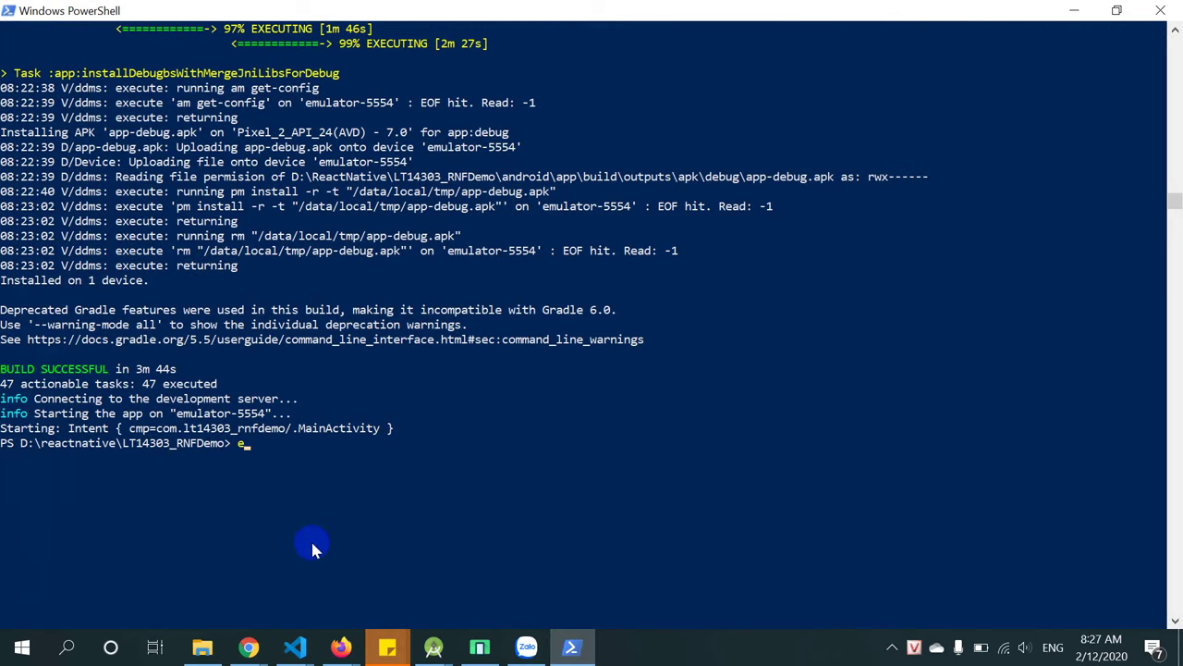
type("it")
key("Return")
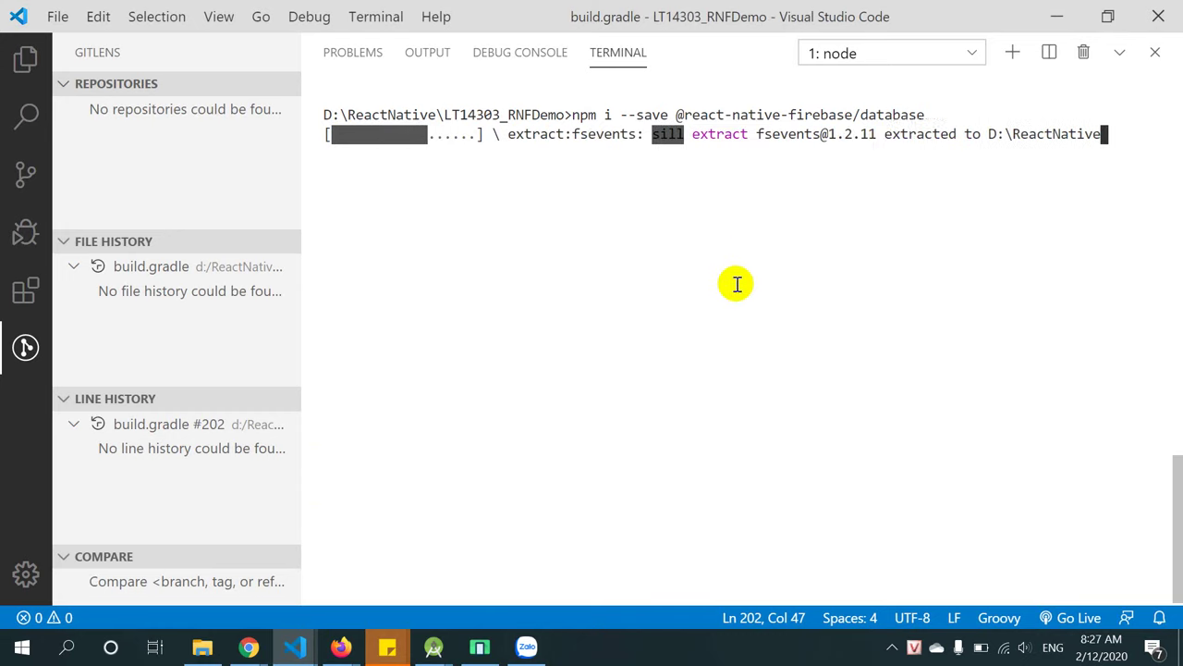
triple_click(788, 172)
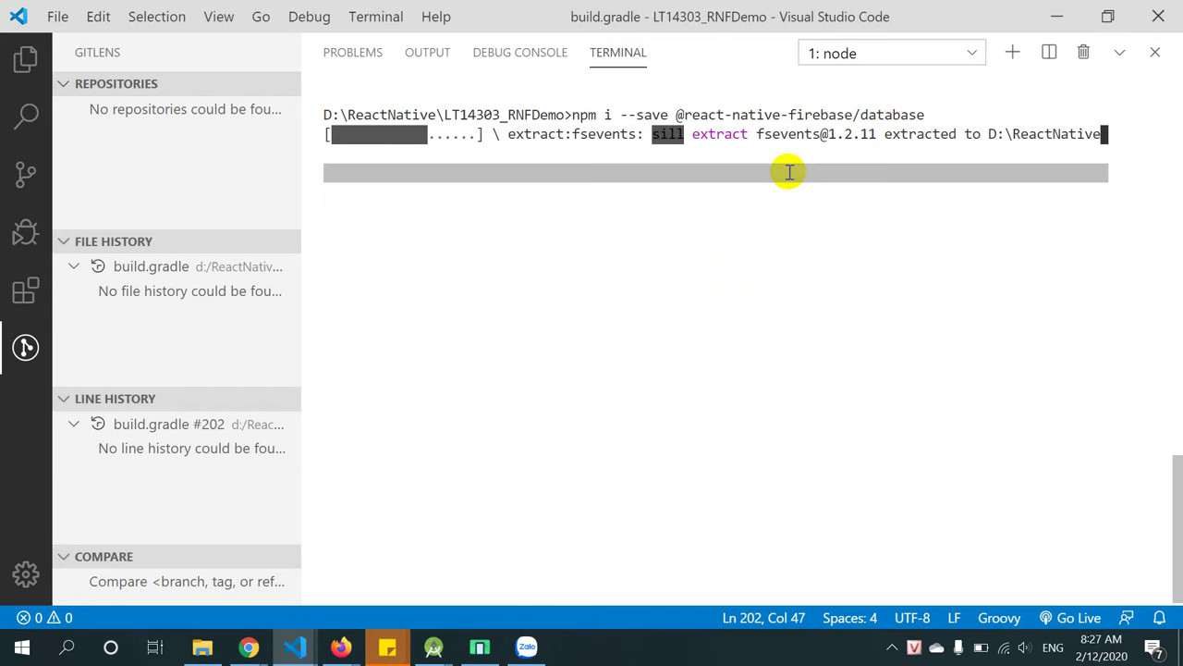
Switch to Chrome and review the Module usage section of the React Native Firebase Realtime Database quick start.
left_click(249, 648)
left_click(712, 565)
scroll(761, 337, "down", 5)
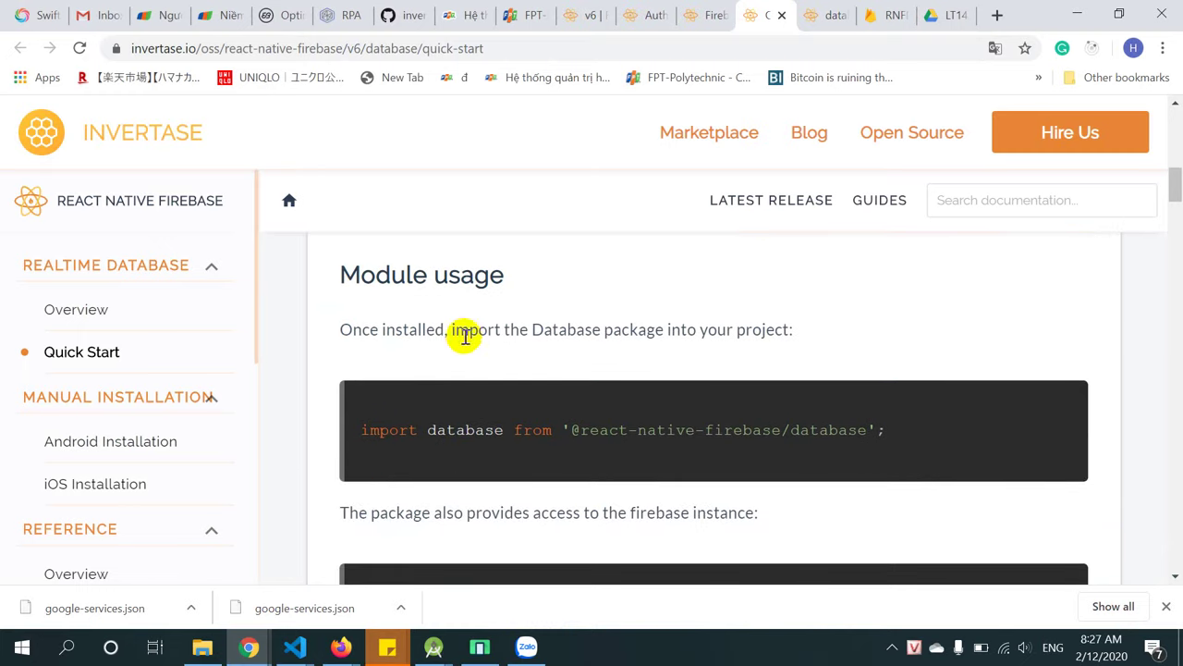
Switch back to the LT14303_RNFDemo project in Visual Studio Code, shrink the terminal, and close all open build.gradle editors.
mouse_move(295, 646)
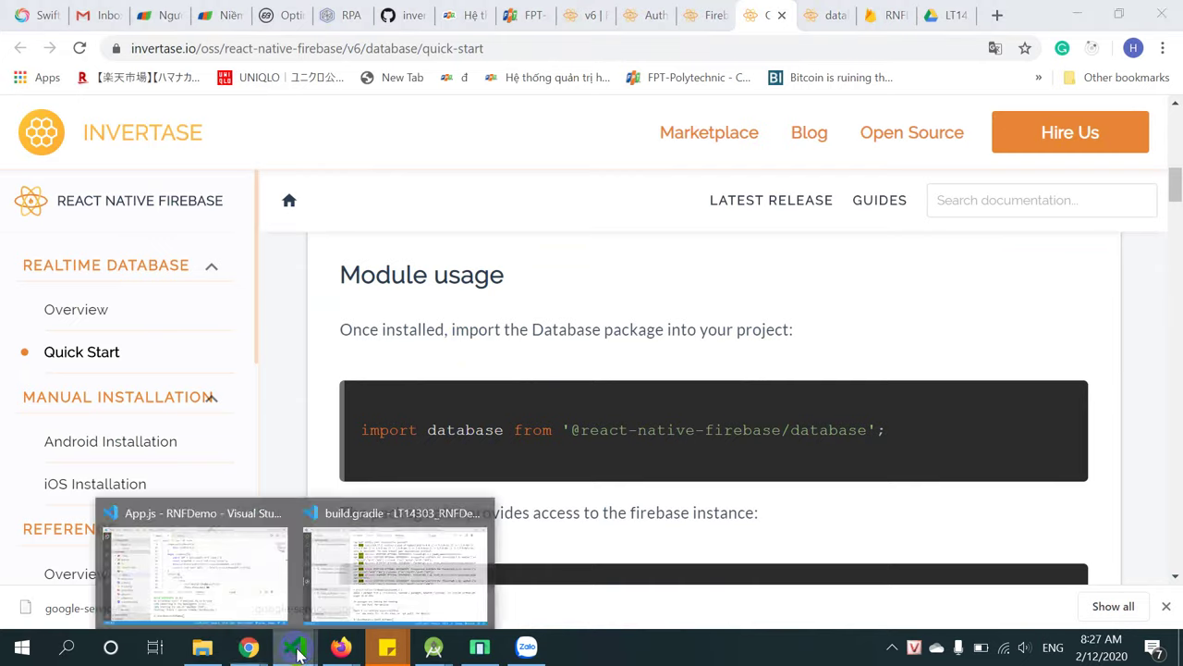
left_click(405, 561)
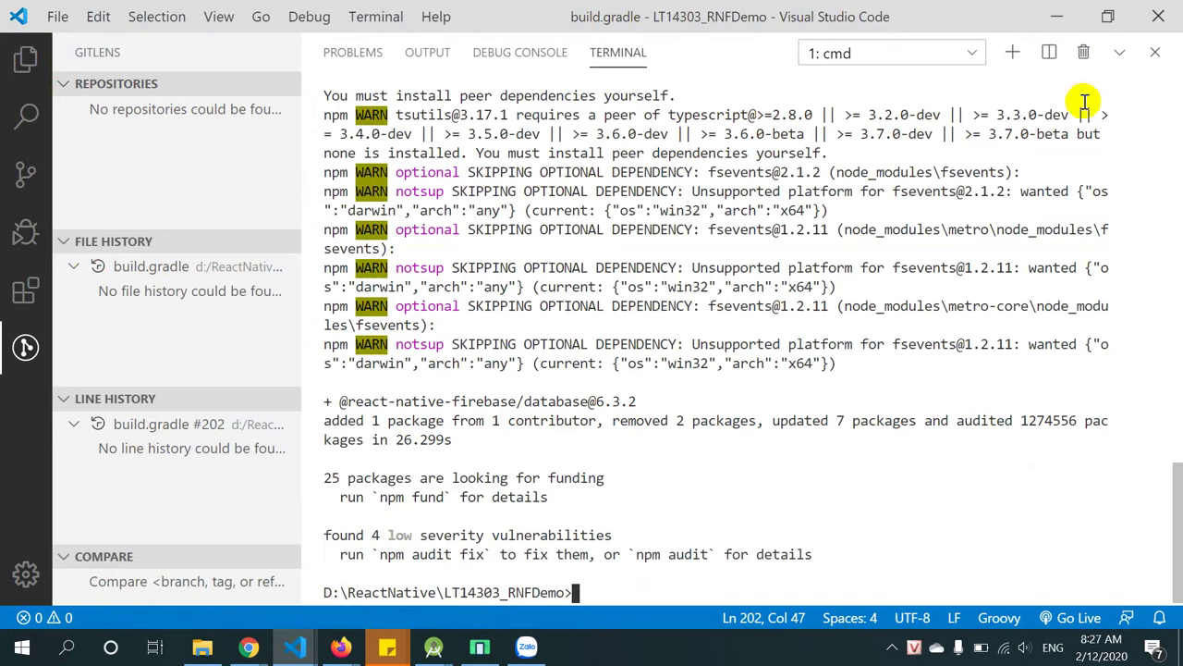
left_click(1120, 53)
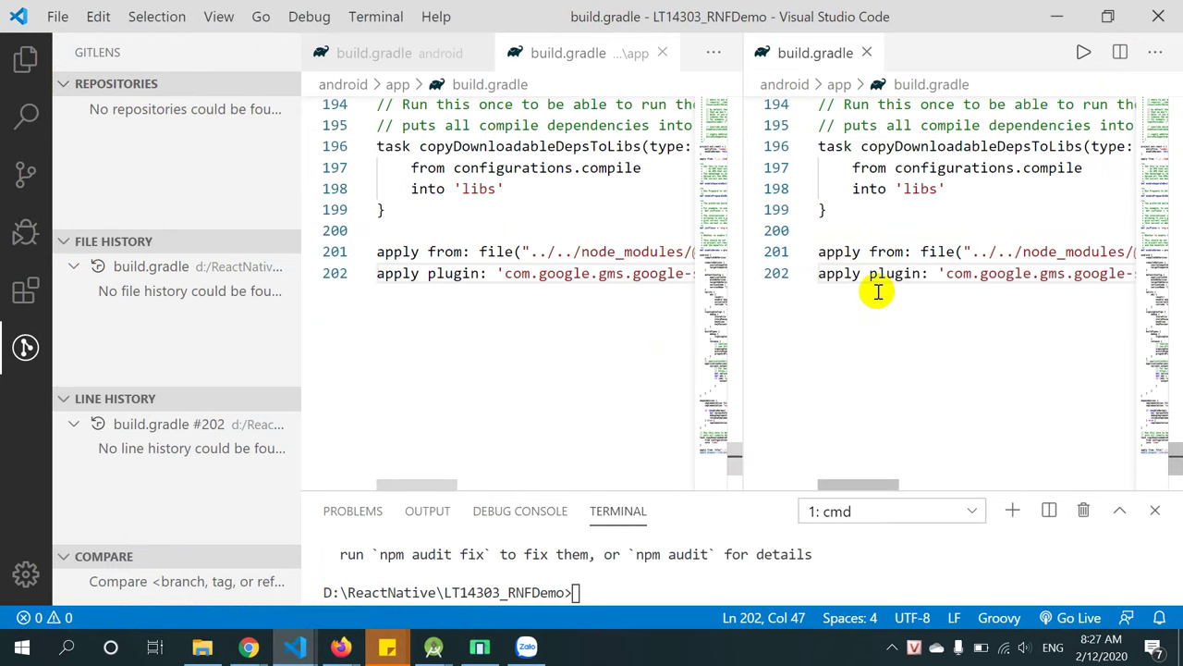
left_click(867, 53)
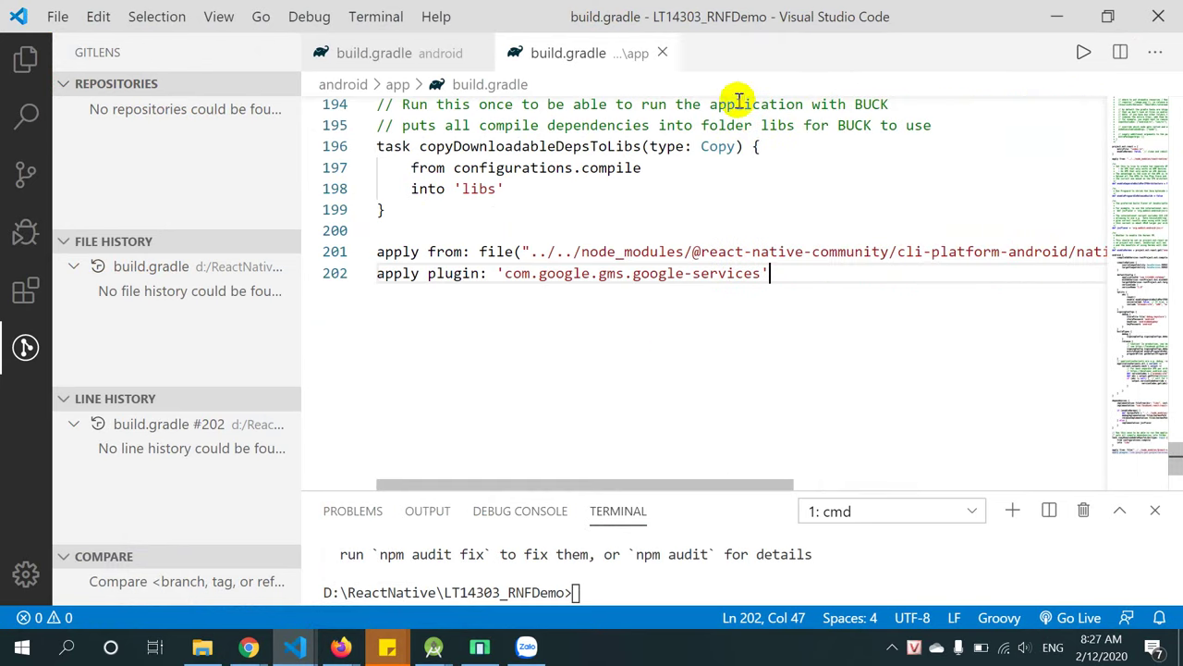
left_click(661, 52)
left_click(430, 53)
Show the project's file tree and collapse the app and android folders.
left_click(25, 58)
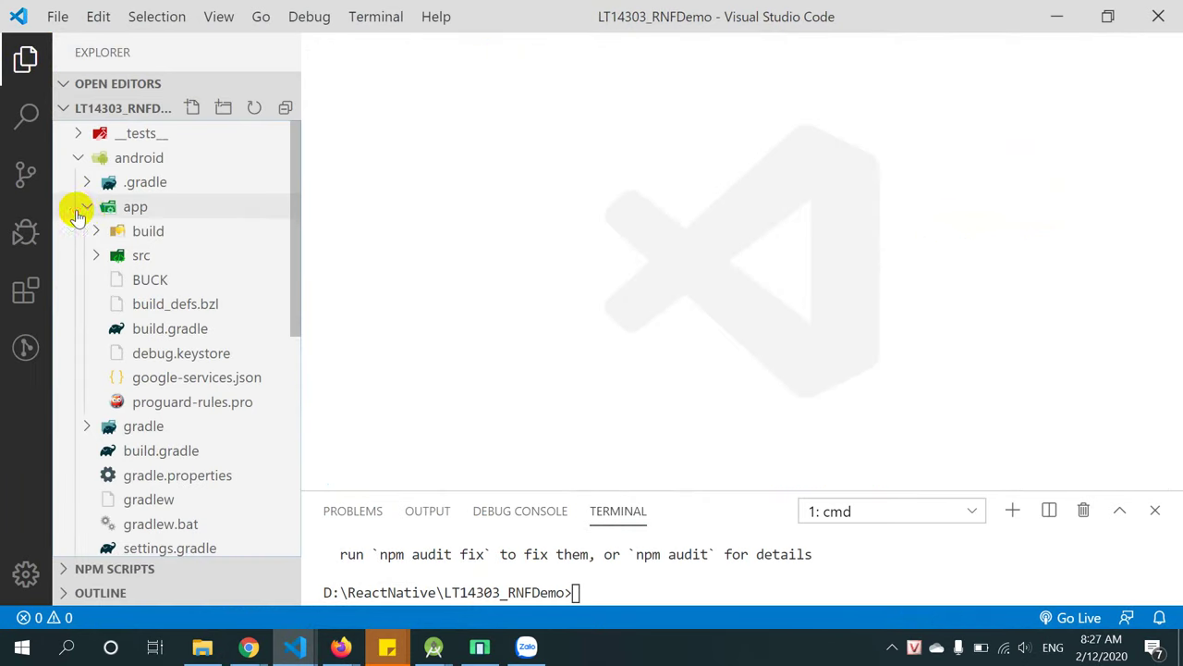
left_click(78, 211)
double_click(78, 159)
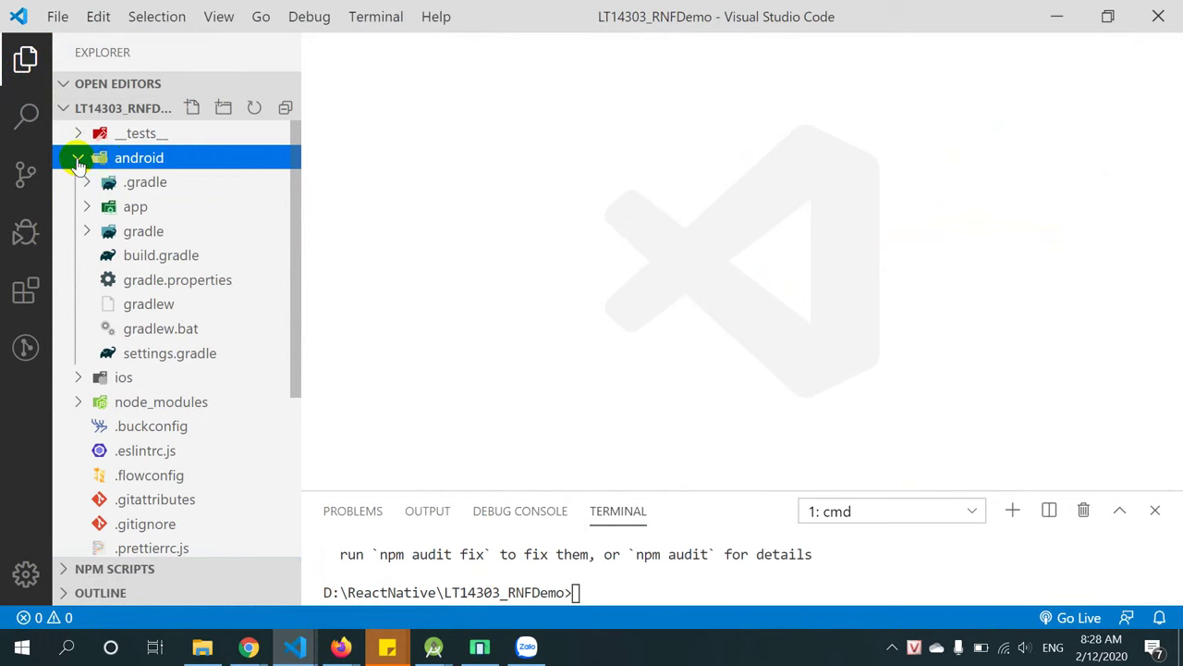
left_click(79, 159)
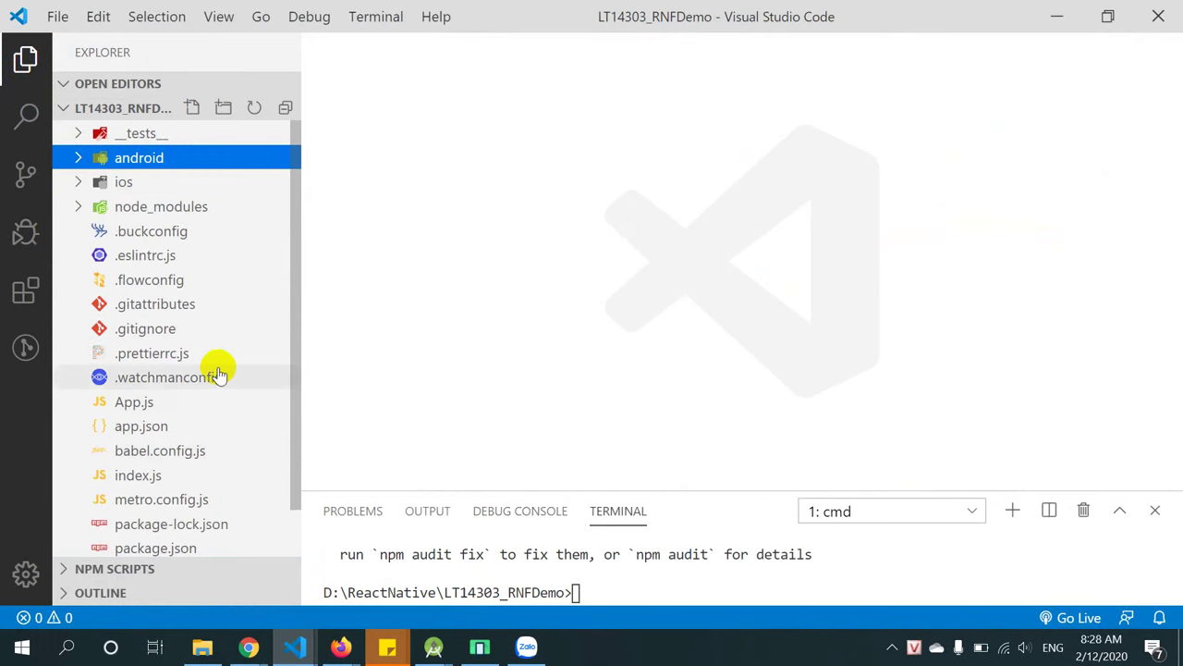
scroll(218, 375, "down", 1)
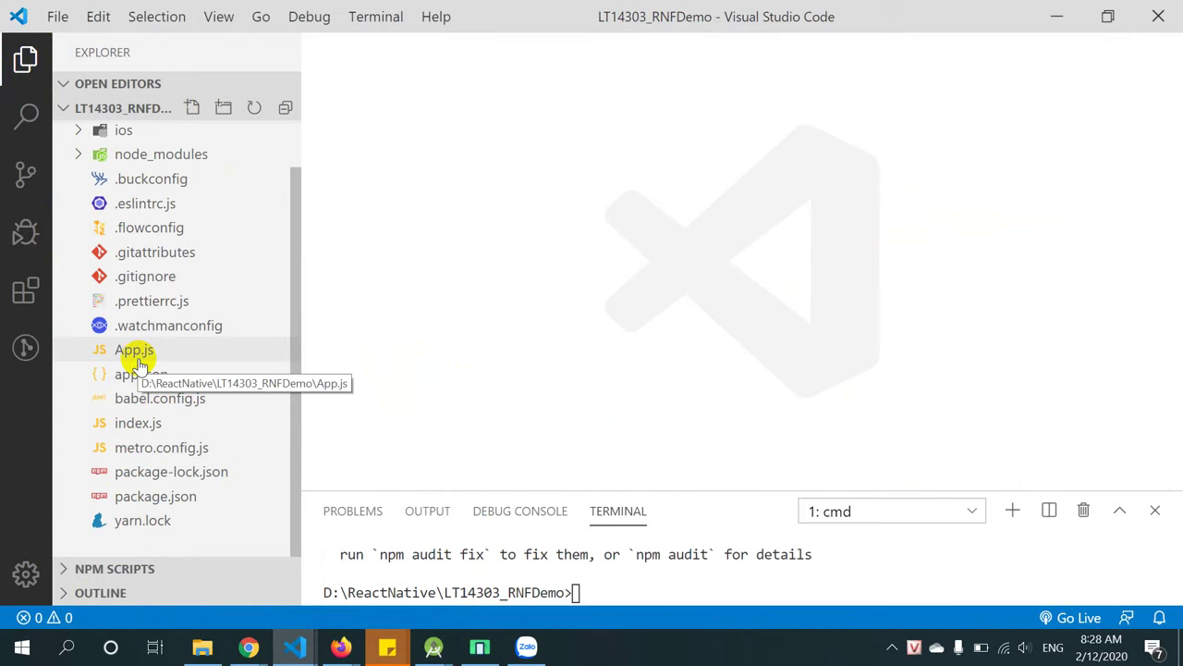
right_click(201, 549)
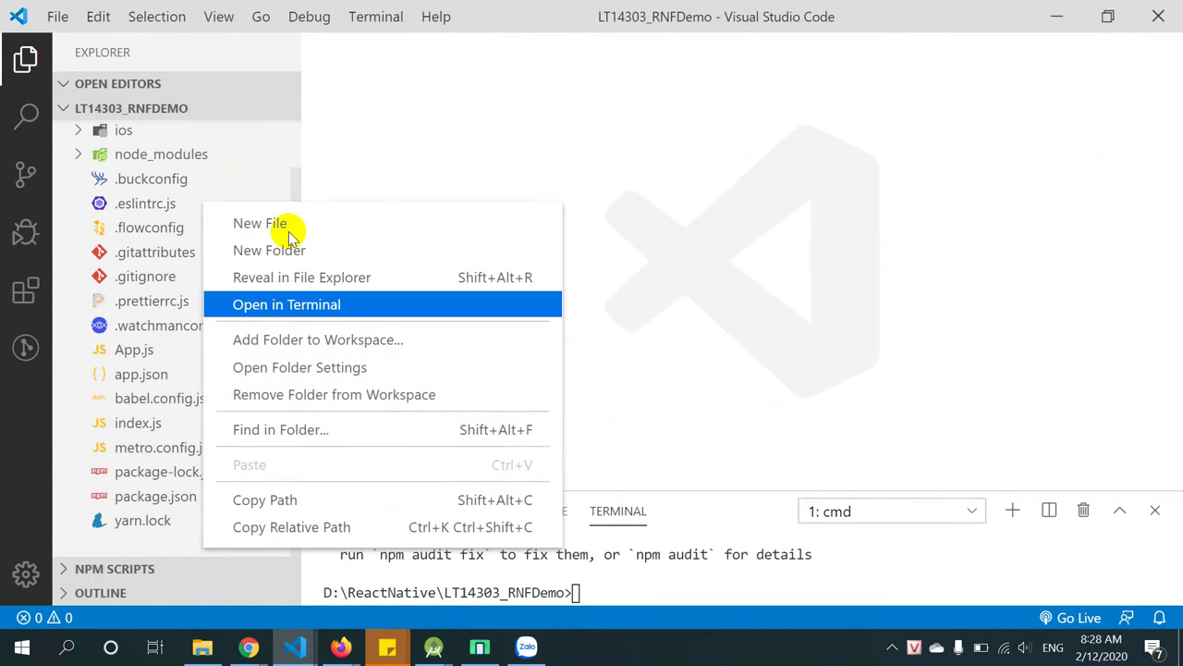
left_click(251, 260)
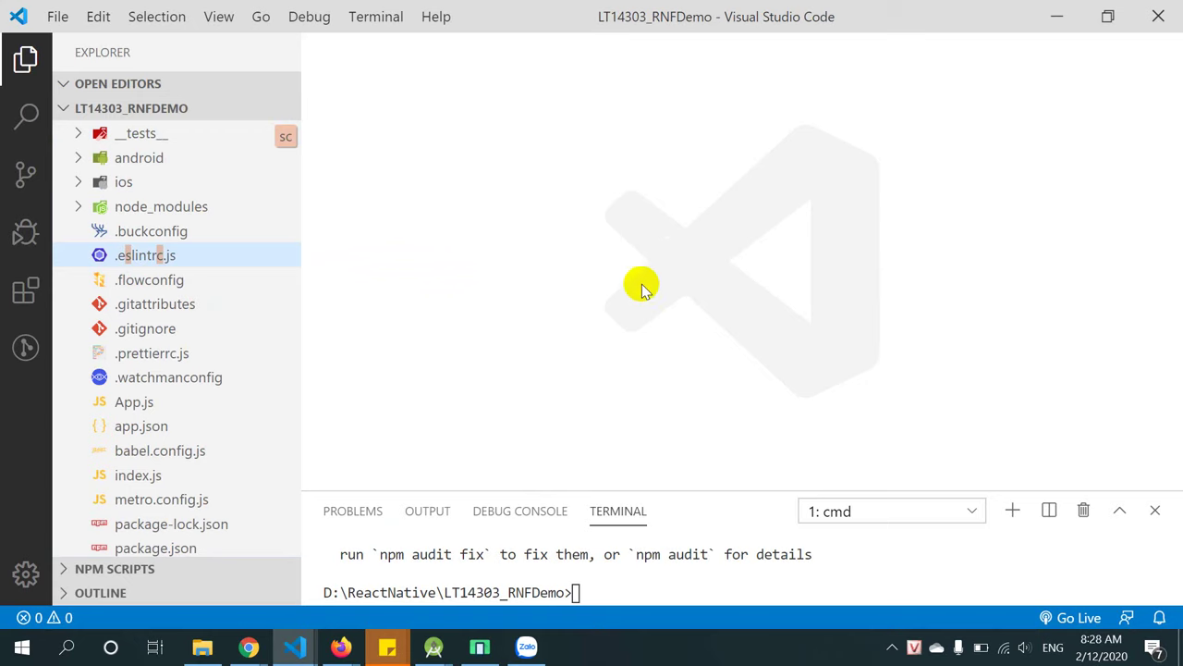
scroll(235, 418, "down", 2)
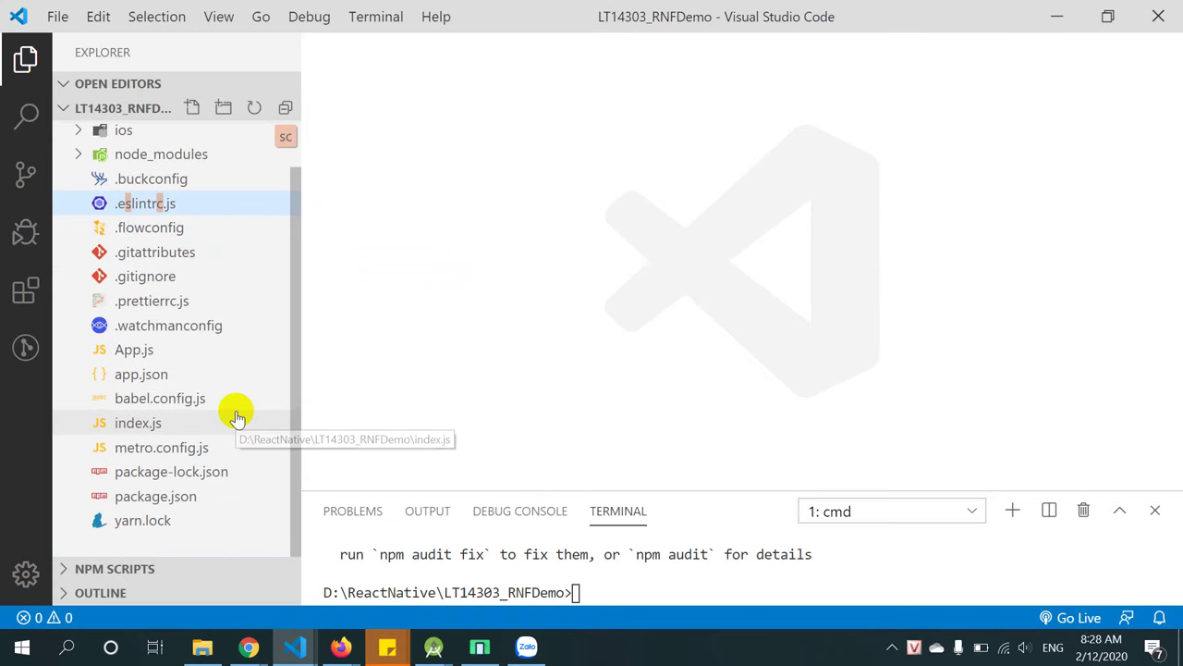
scroll(235, 416, "up", 2)
scroll(254, 463, "down", 2)
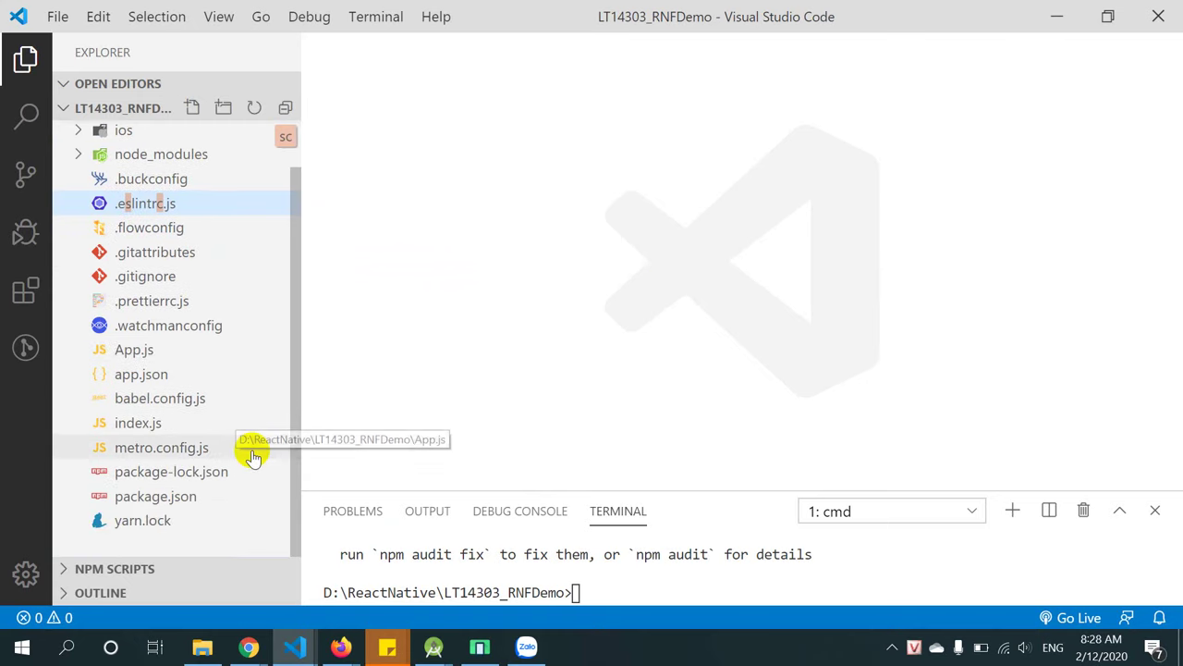
Create a folder named src in the project root.
right_click(205, 546)
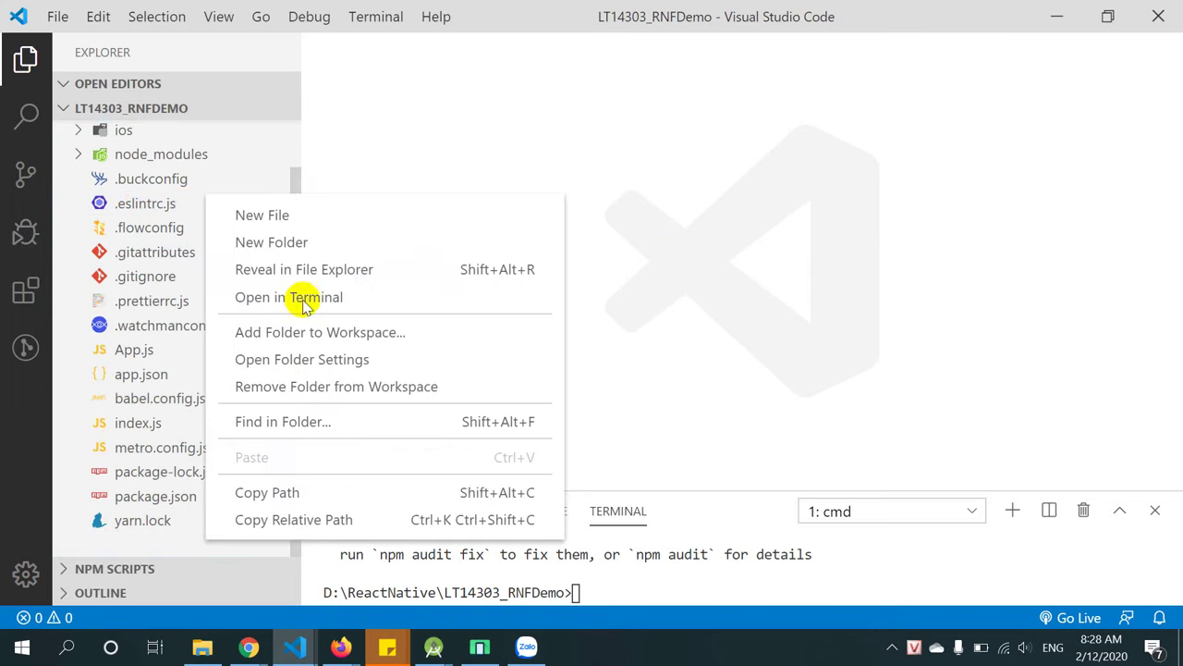
left_click(317, 241)
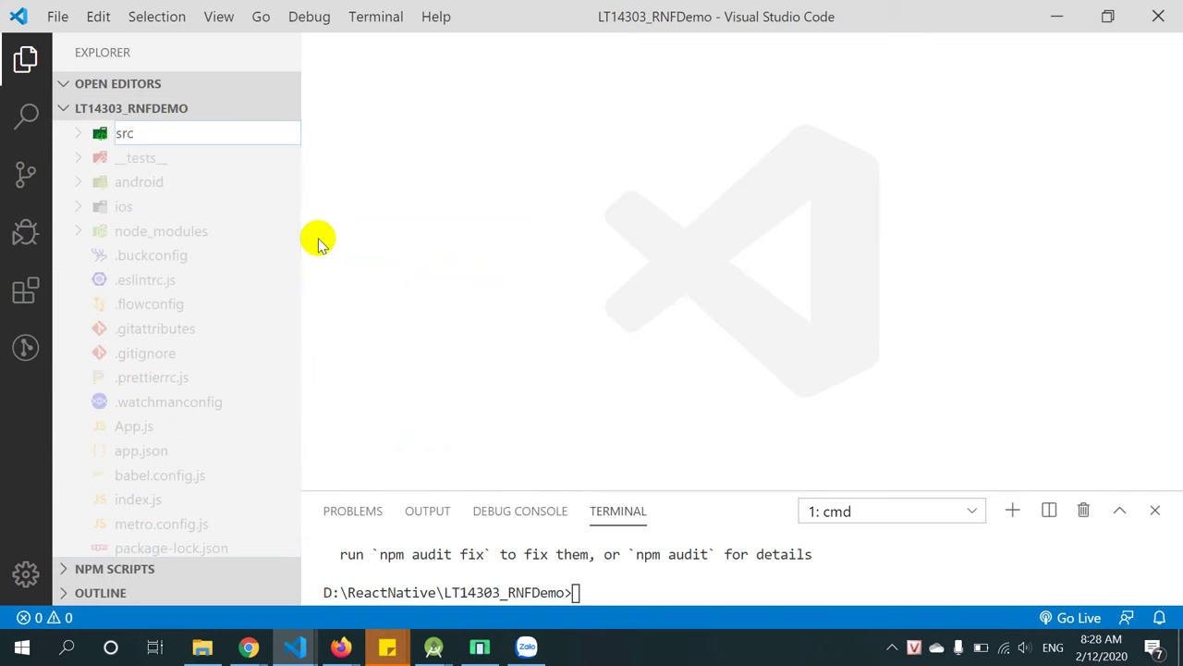
type("src")
key("Return")
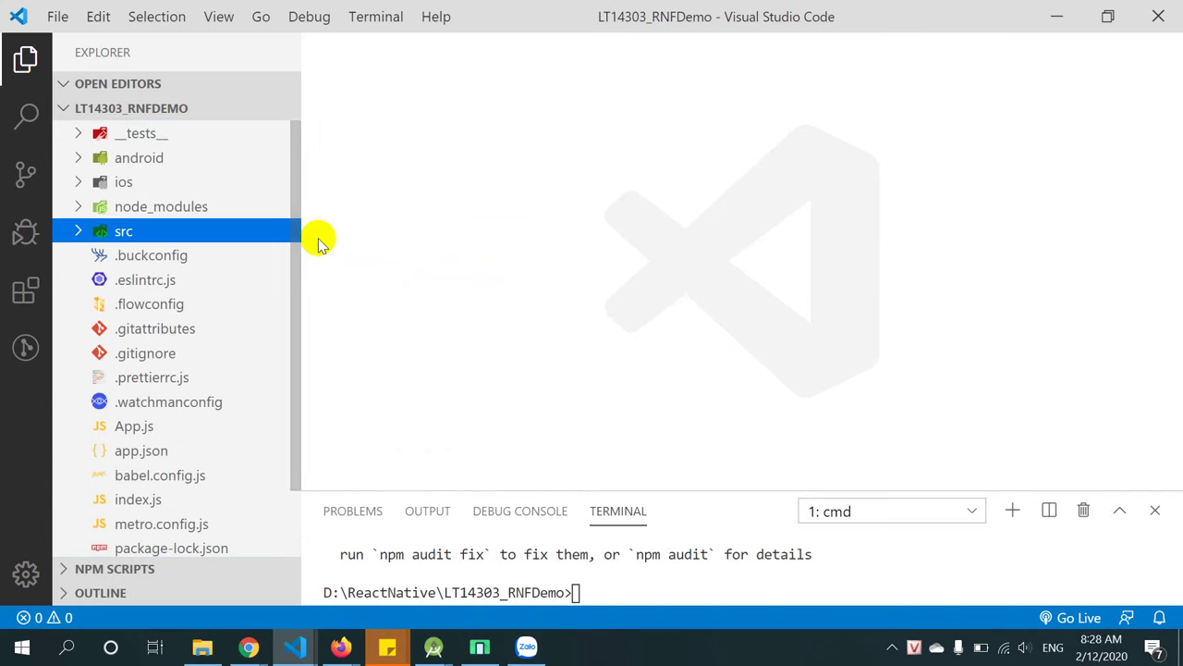
Create a file named App.js inside the src folder.
right_click(194, 231)
left_click(217, 254)
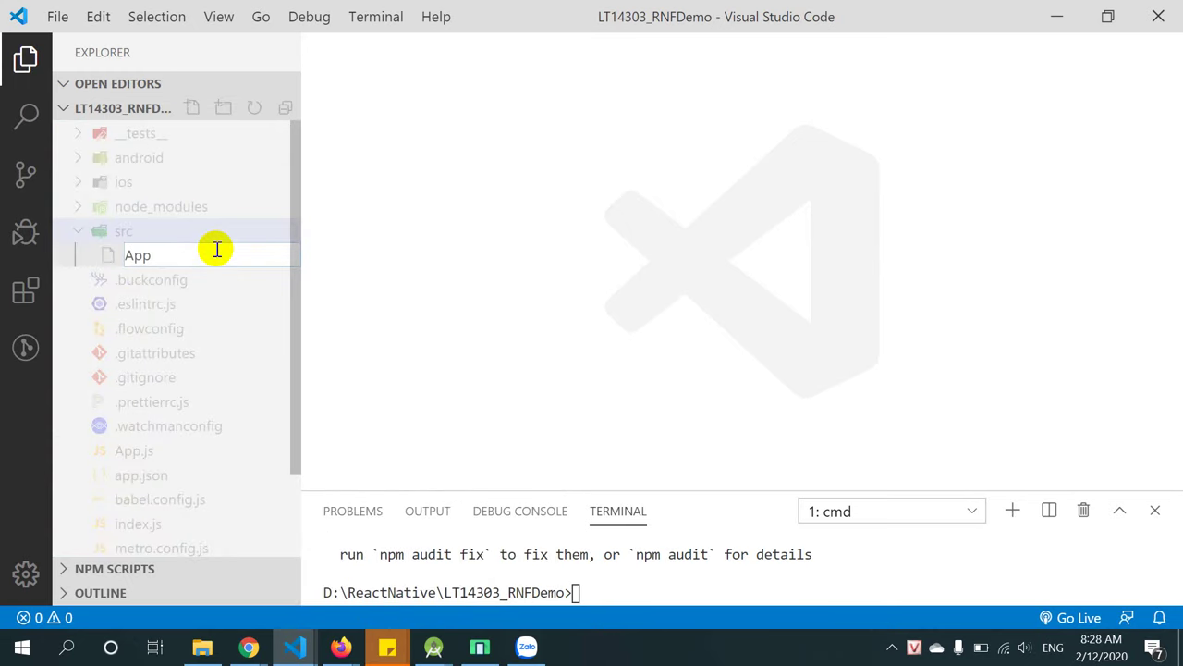
key("Return")
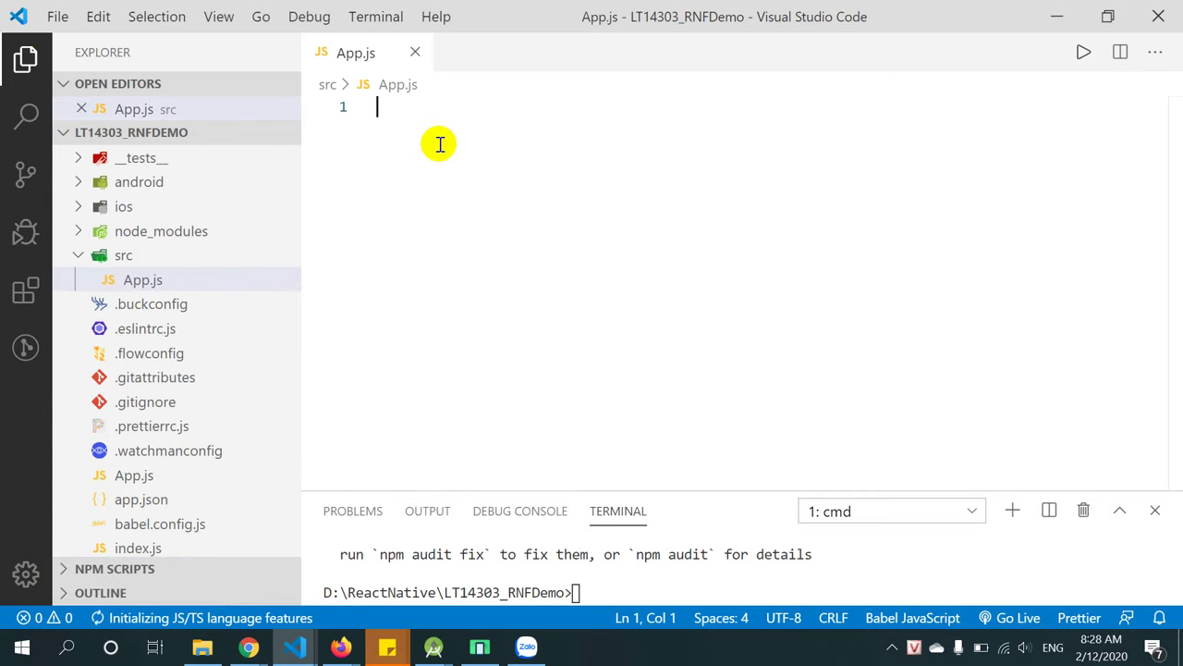
Copy the React and react-native import statements from the root App.js into src/App.js.
type("i")
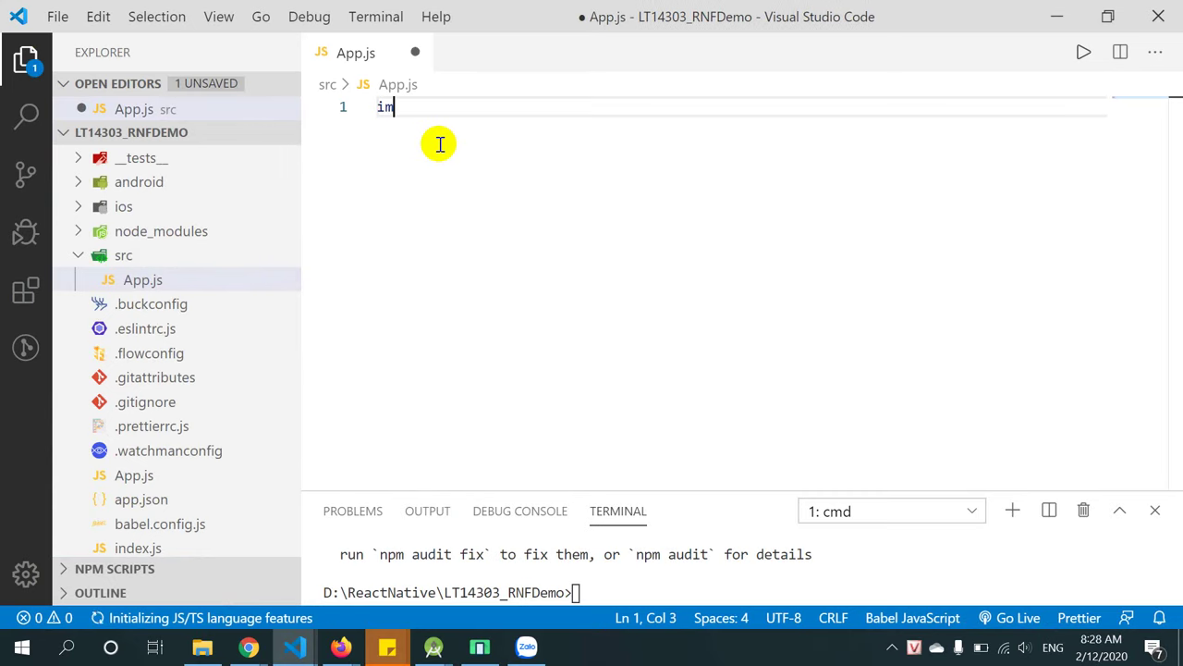
key("BackSpace")
left_click(148, 475)
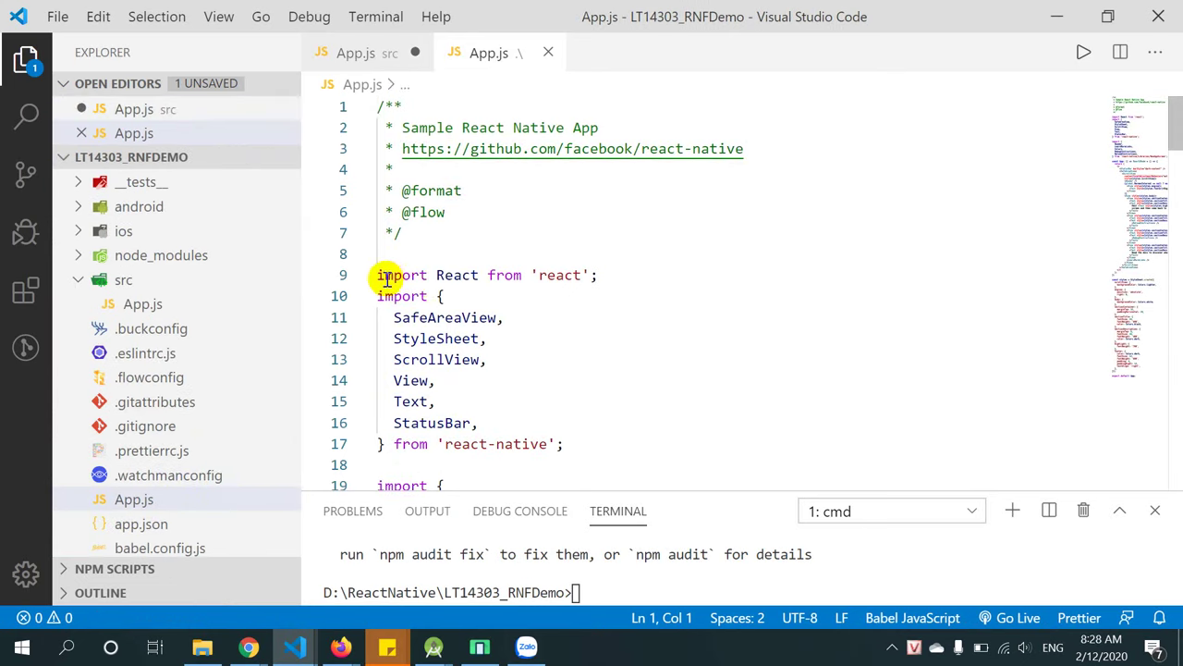
left_click_drag(378, 275, 596, 277)
scroll(618, 275, "down", 3)
key("ctrl+c")
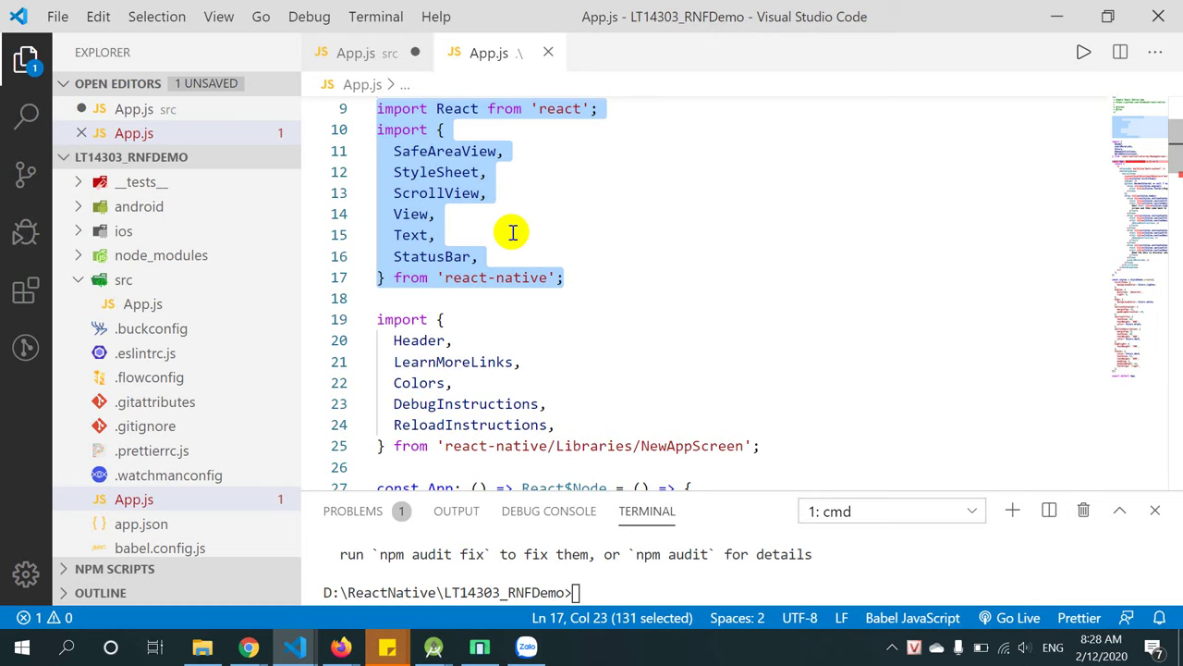
left_click(374, 53)
key("ctrl+v")
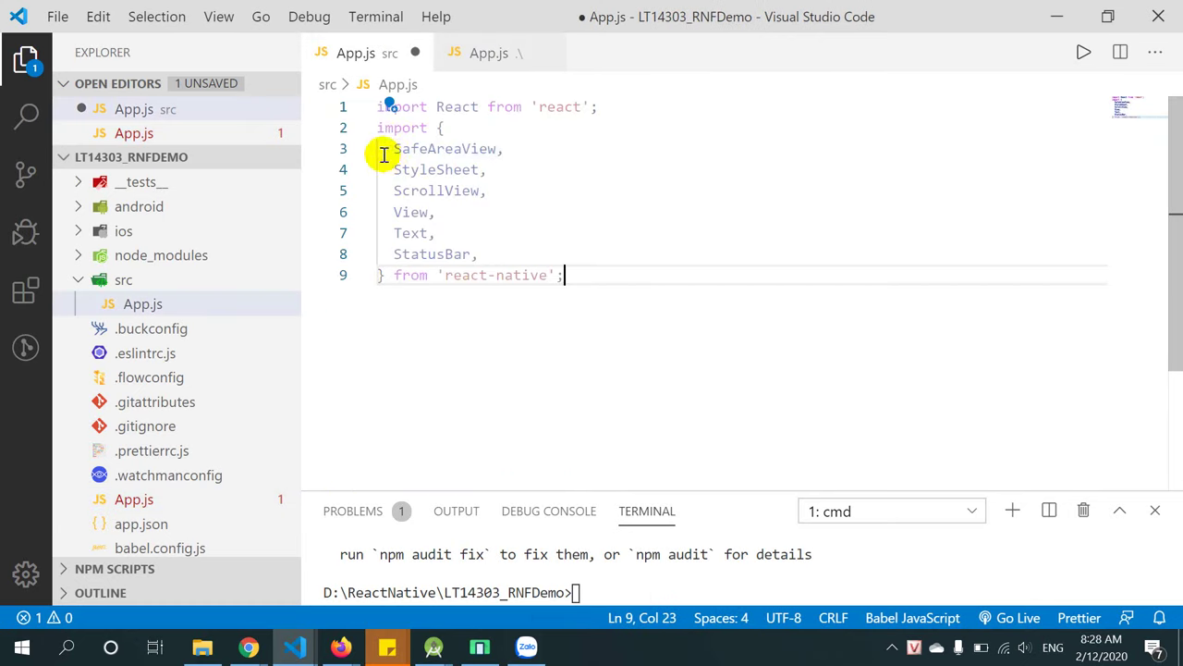
Delete all component names from the react-native import in src/App.js and save the file.
left_click_drag(392, 148, 487, 248)
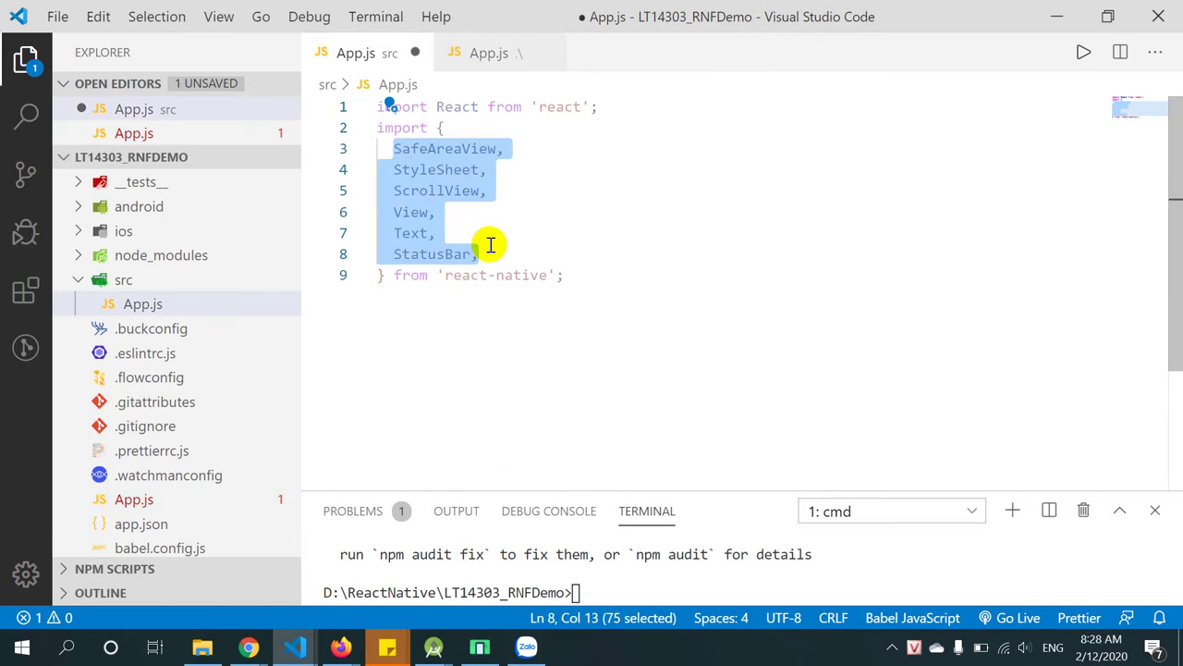
key("BackSpace")
key("ctrl+s")
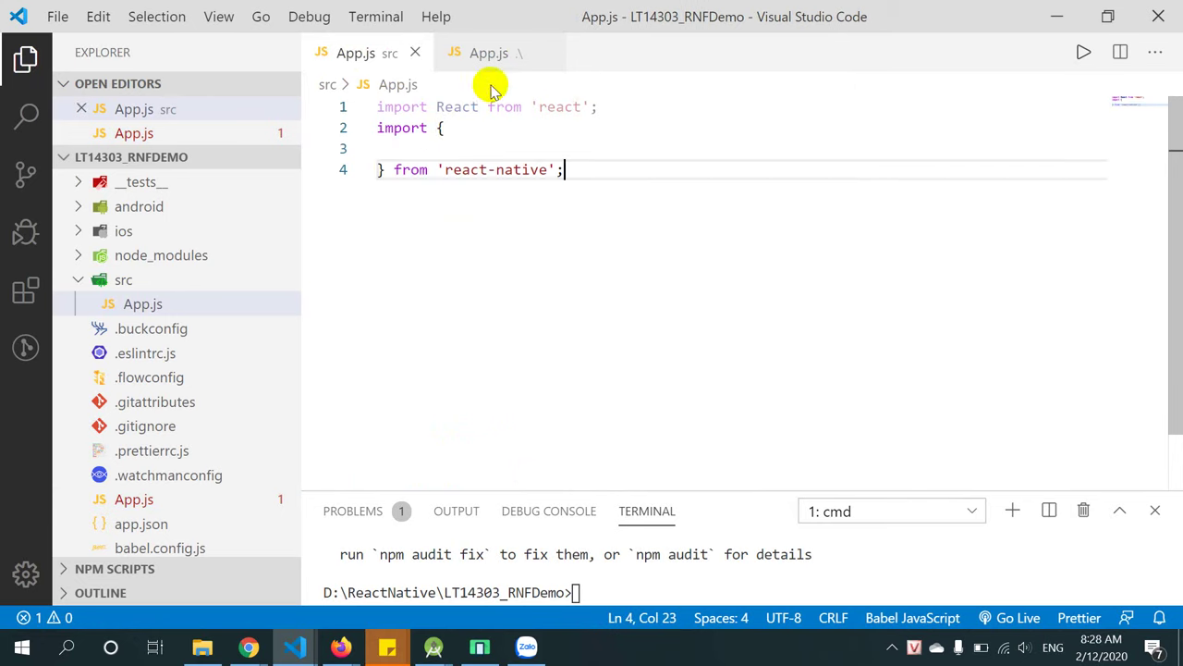
Check the App component in the root App.js and begin a default-exported class named App below the imports in src/App.js.
left_click(484, 53)
scroll(603, 348, "down", 2)
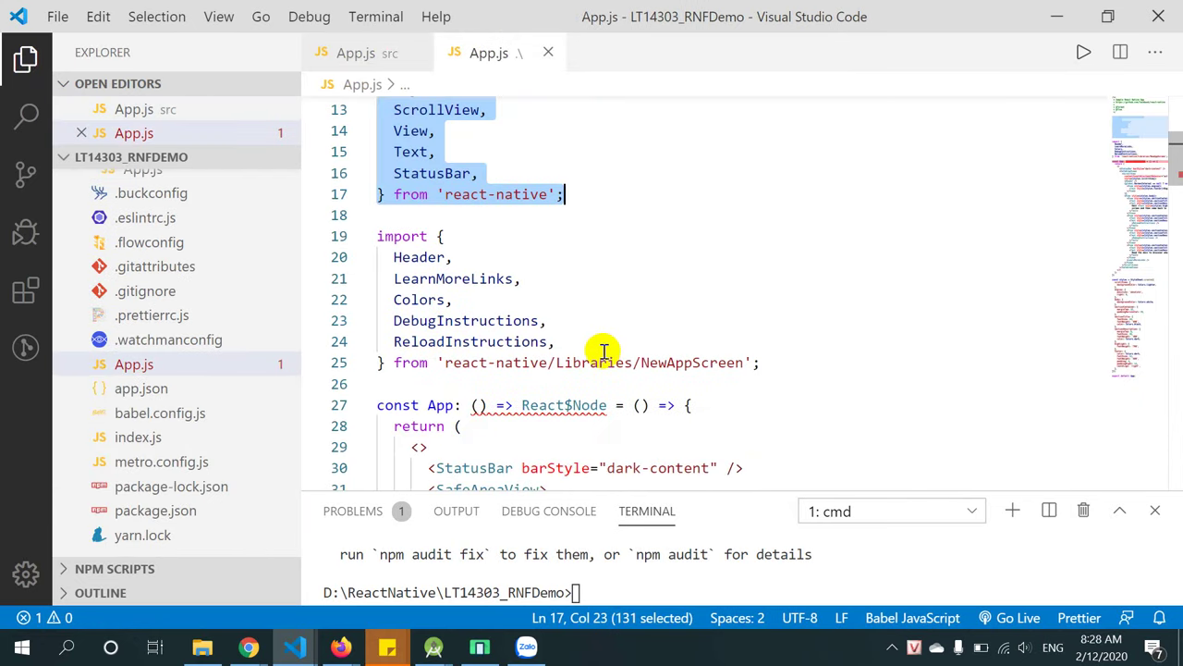
left_click(552, 418)
left_click(379, 55)
key("Return")
key("Return")
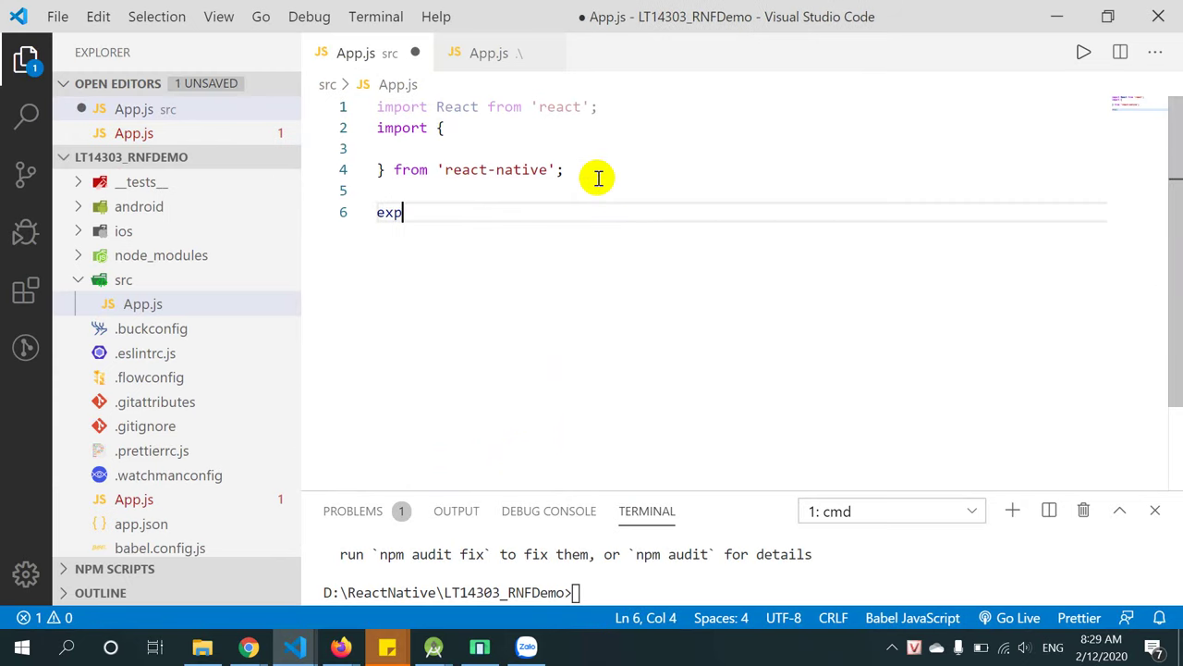
type("export de")
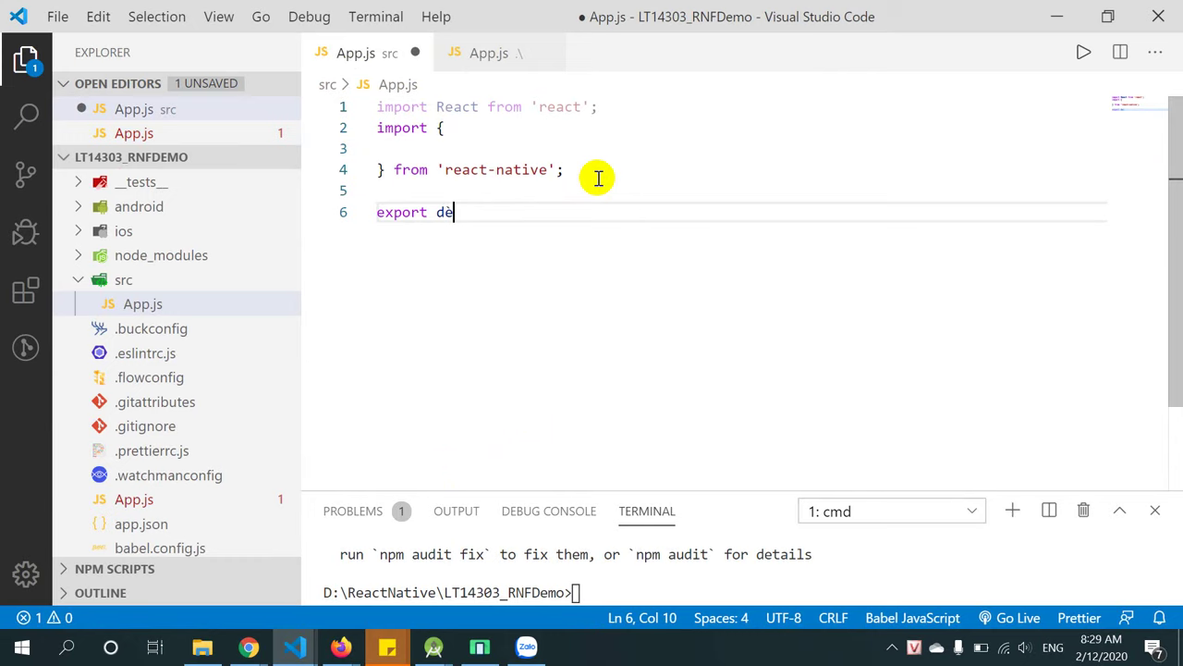
type("fault")
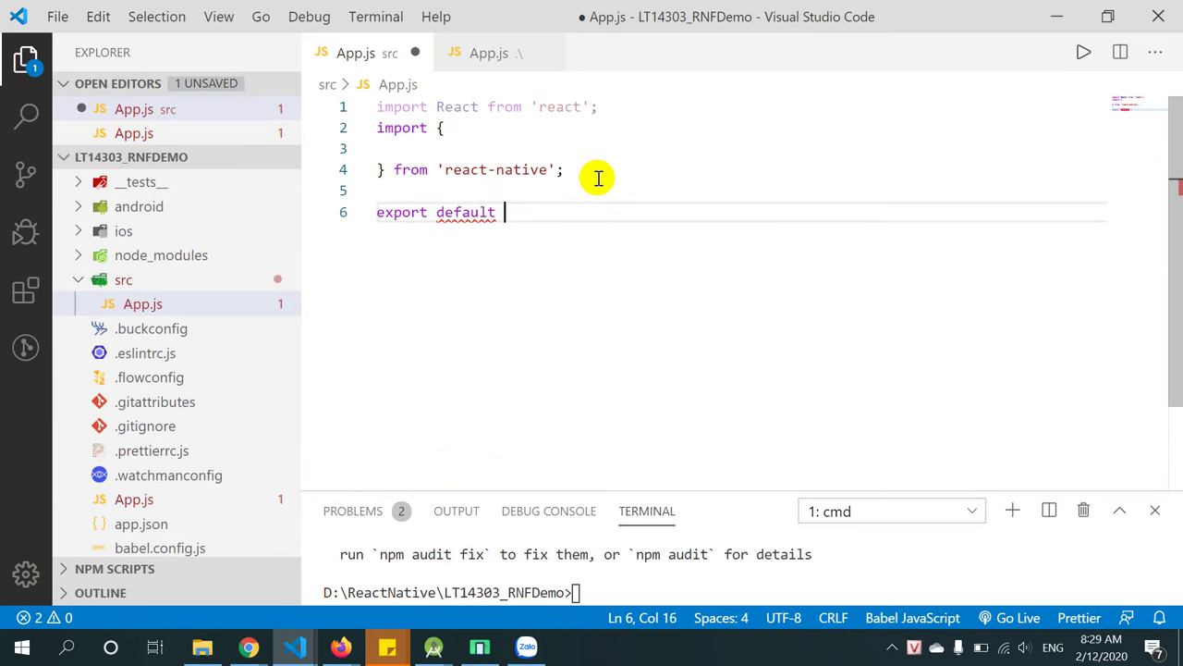
type(" cla")
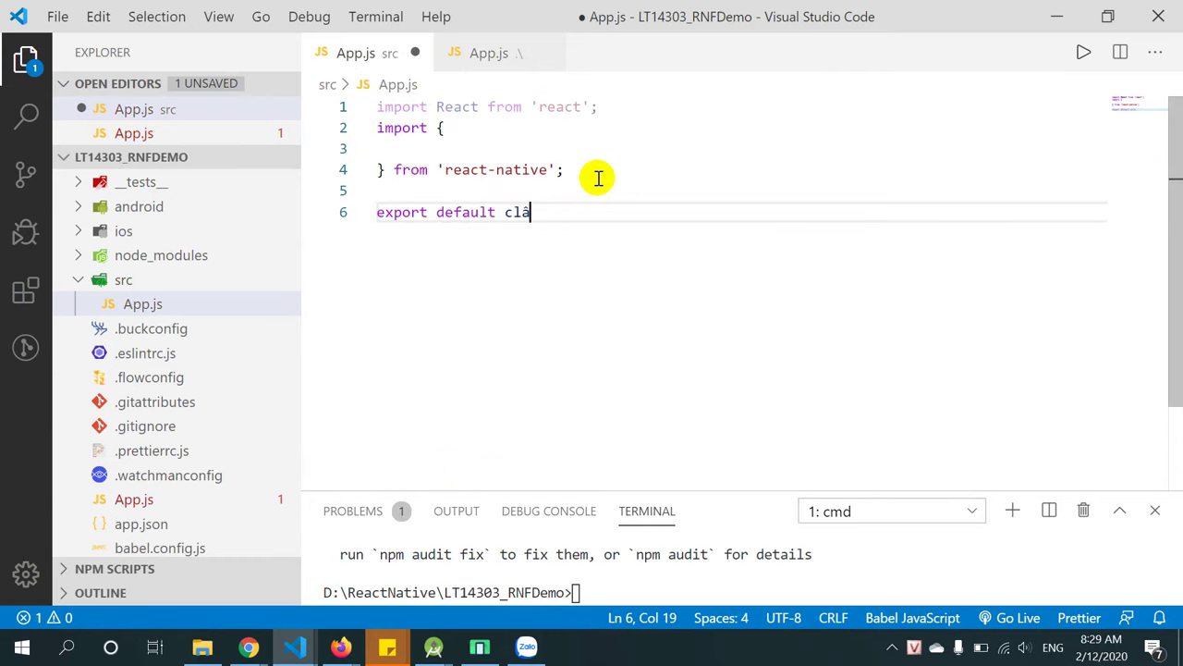
type("ss App")
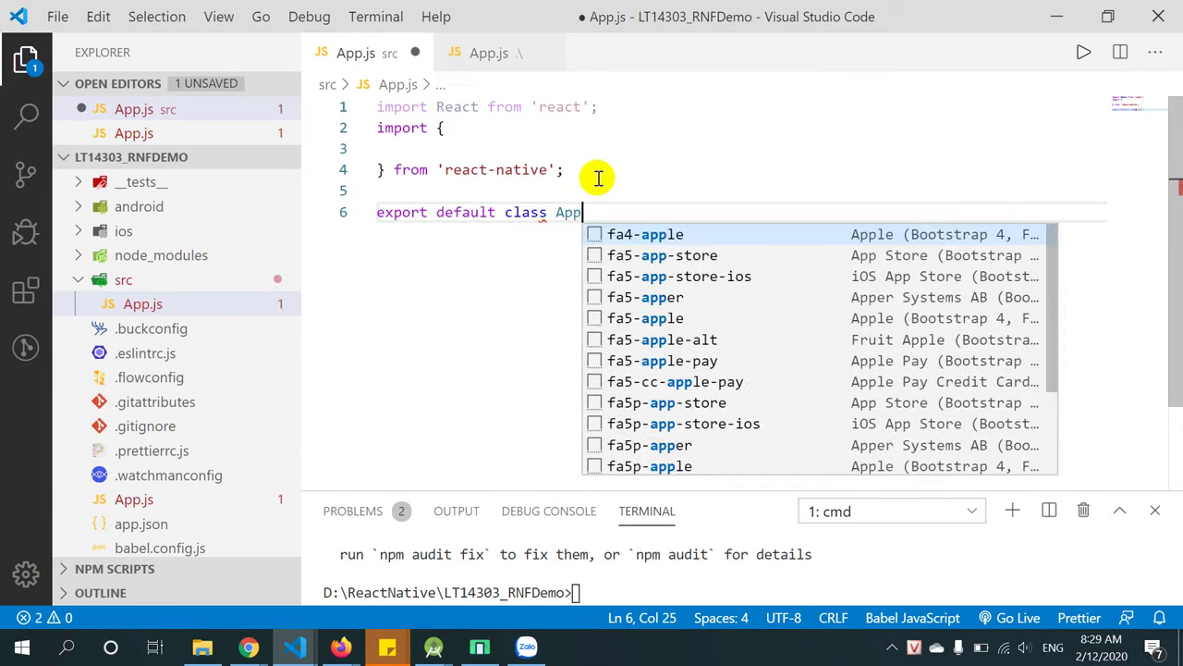
Make the App class extend Component, with Component auto-imported from react, and open the class body.
type(" ex")
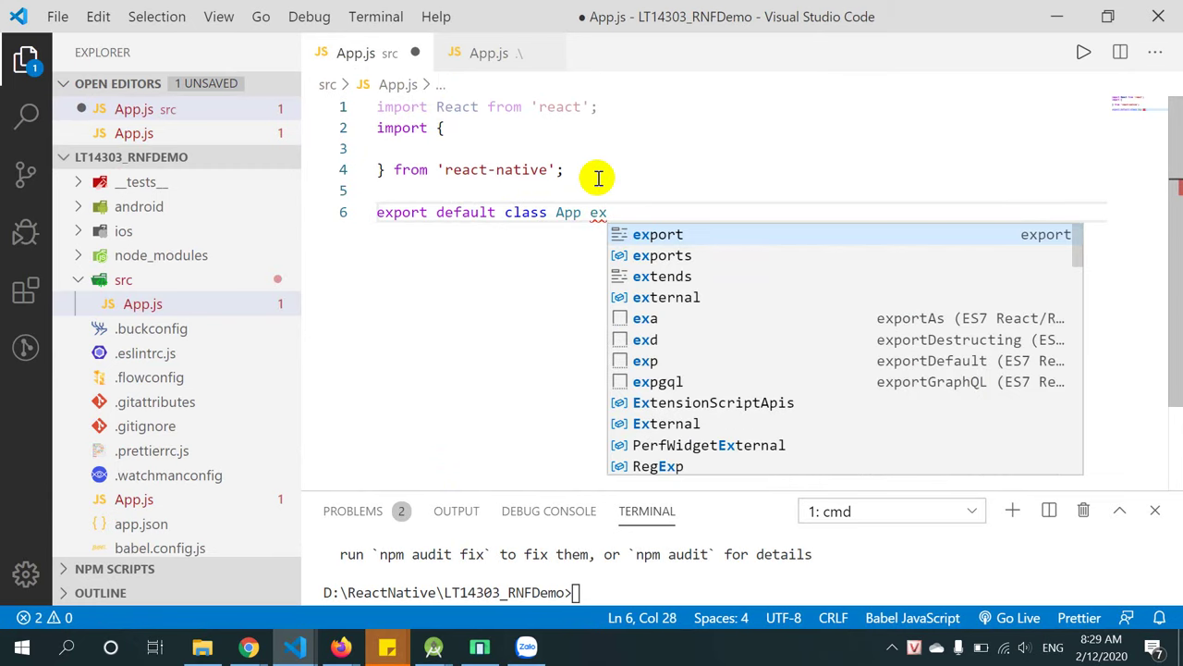
key("Down")
key("Down")
key("Return")
type("Com")
key("Down")
key("Down")
key("Return")
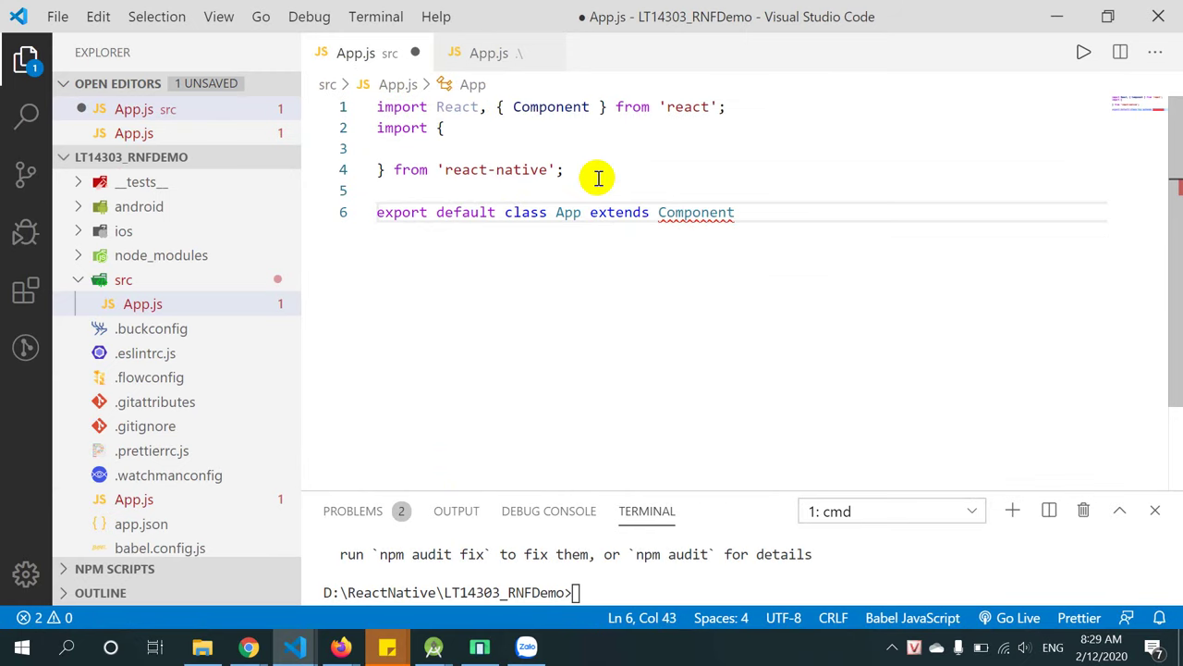
left_click(568, 106)
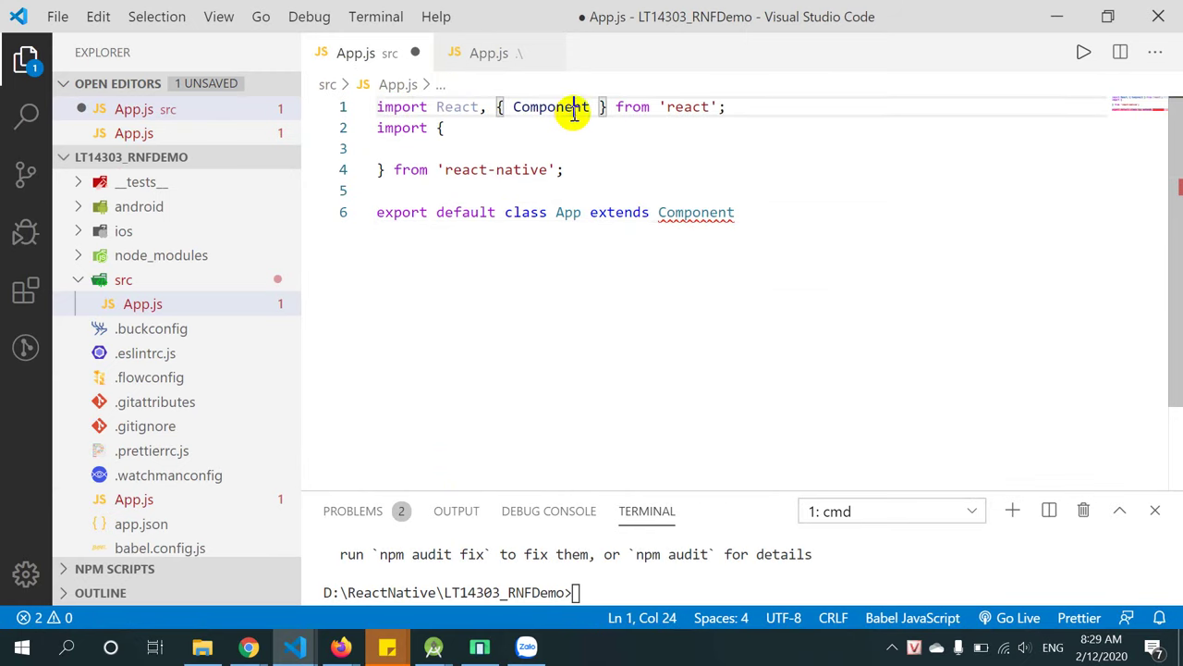
left_click(767, 196)
left_click(767, 218)
type("{")
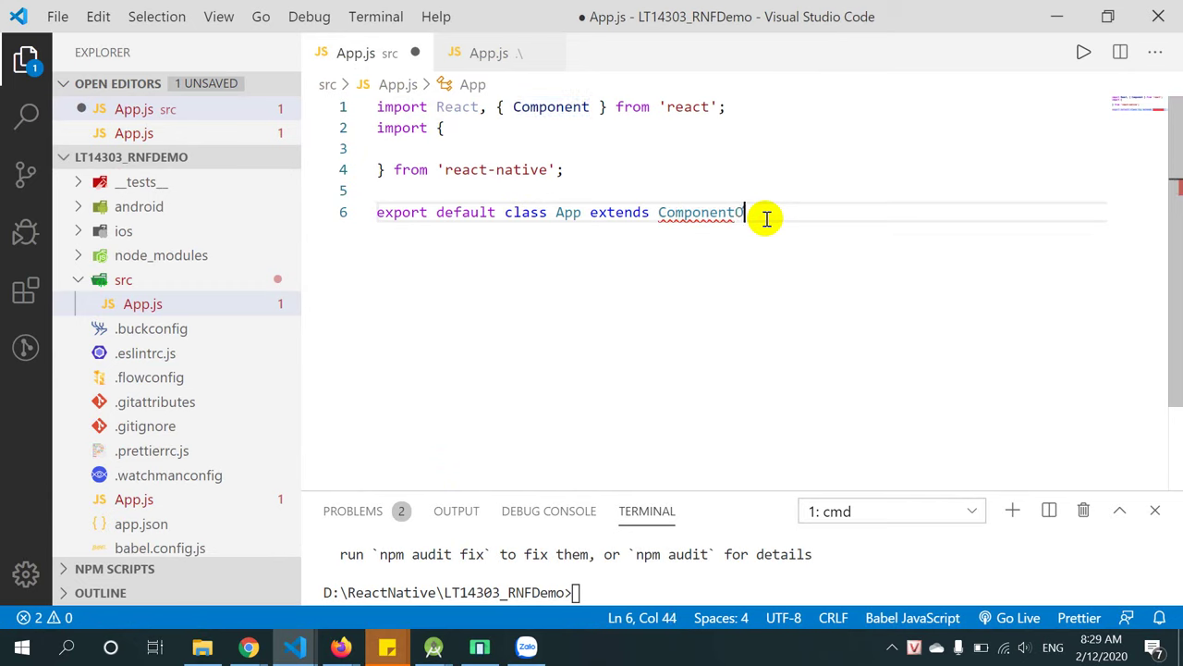
Add a render() method containing a return( ) statement to the App class.
key("Return")
type("rend")
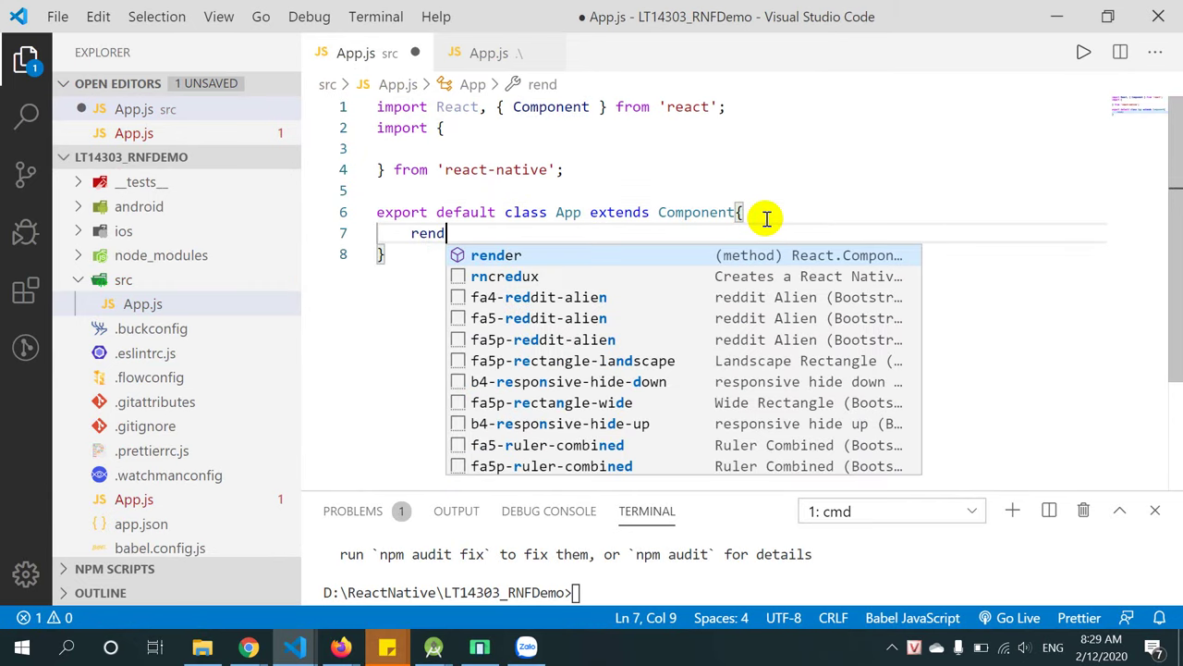
key("Return")
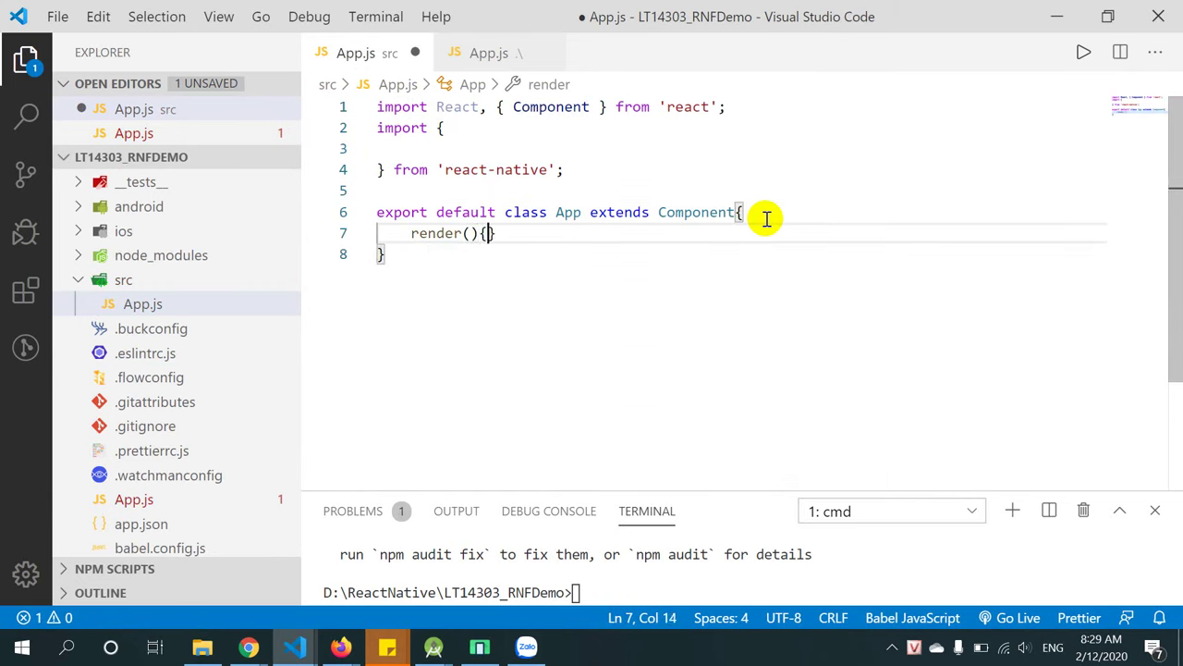
type("(){")
key("Return")
type("return")
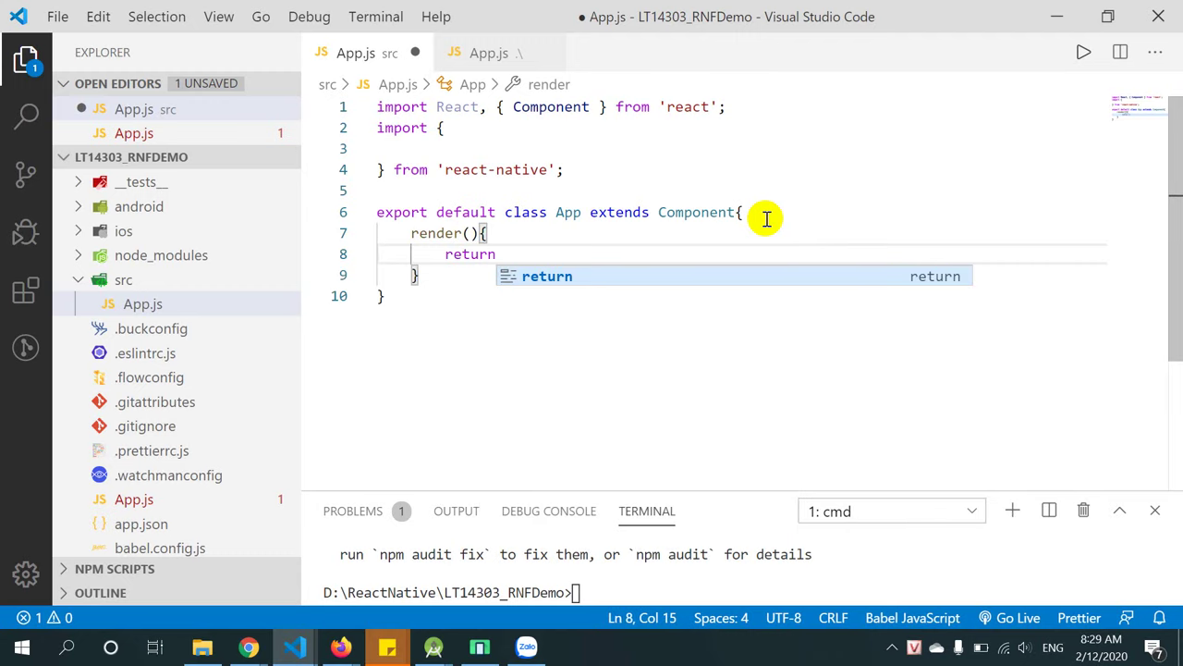
type("(")
key("Return")
Return a View wrapping a Text element that reads "Hello World", auto-import View from react-native, and save the file.
type("<View")
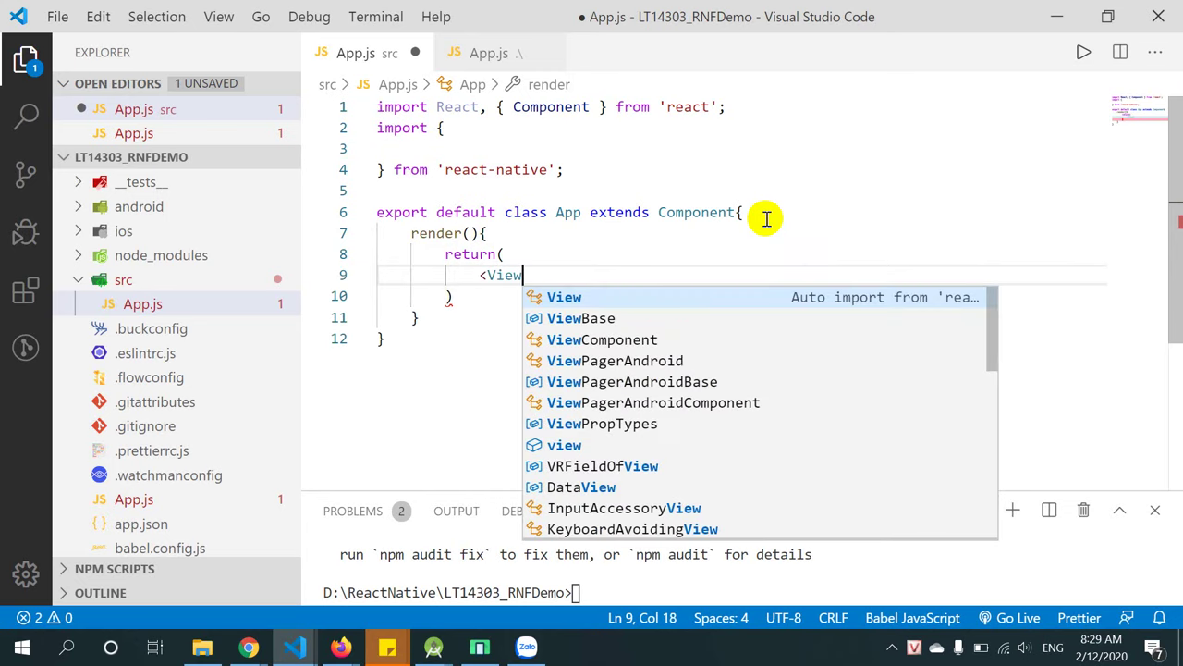
key("Return")
type("></View>")
key("Return")
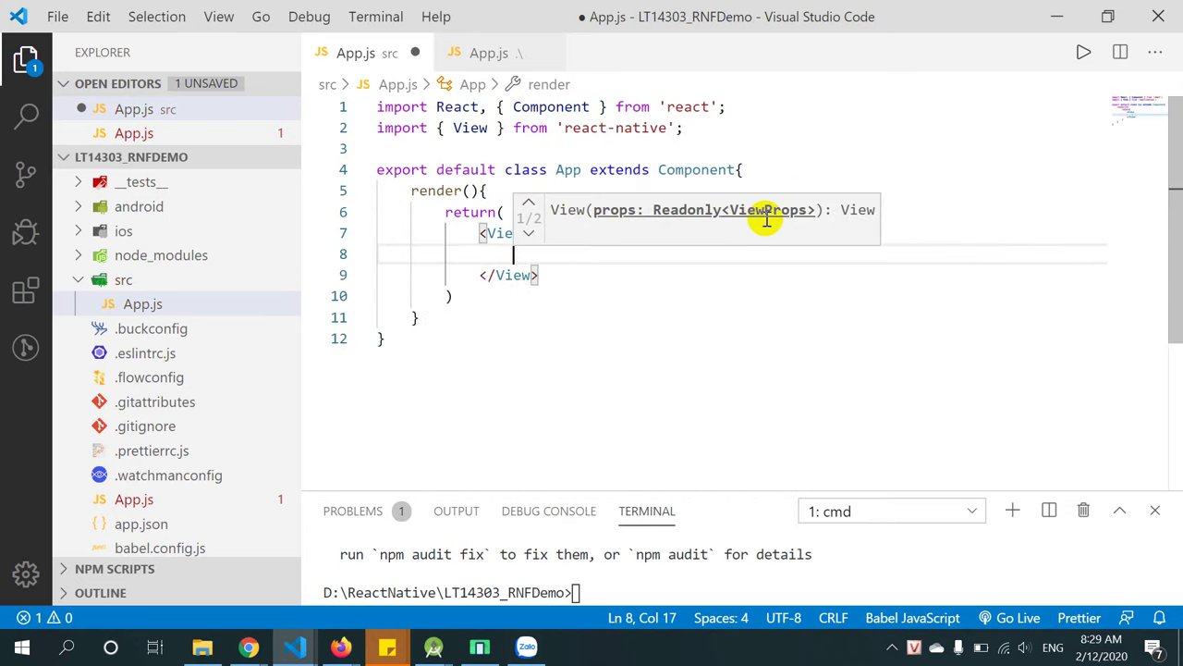
type("<T")
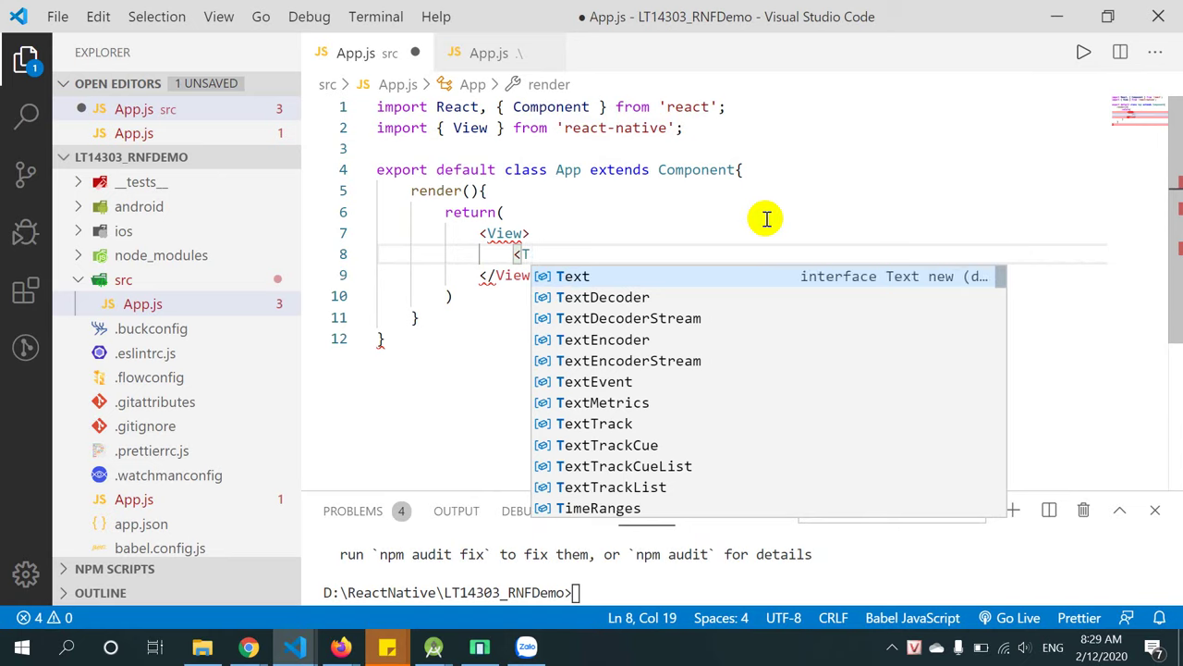
key("Return")
type("Hello World</Text>")
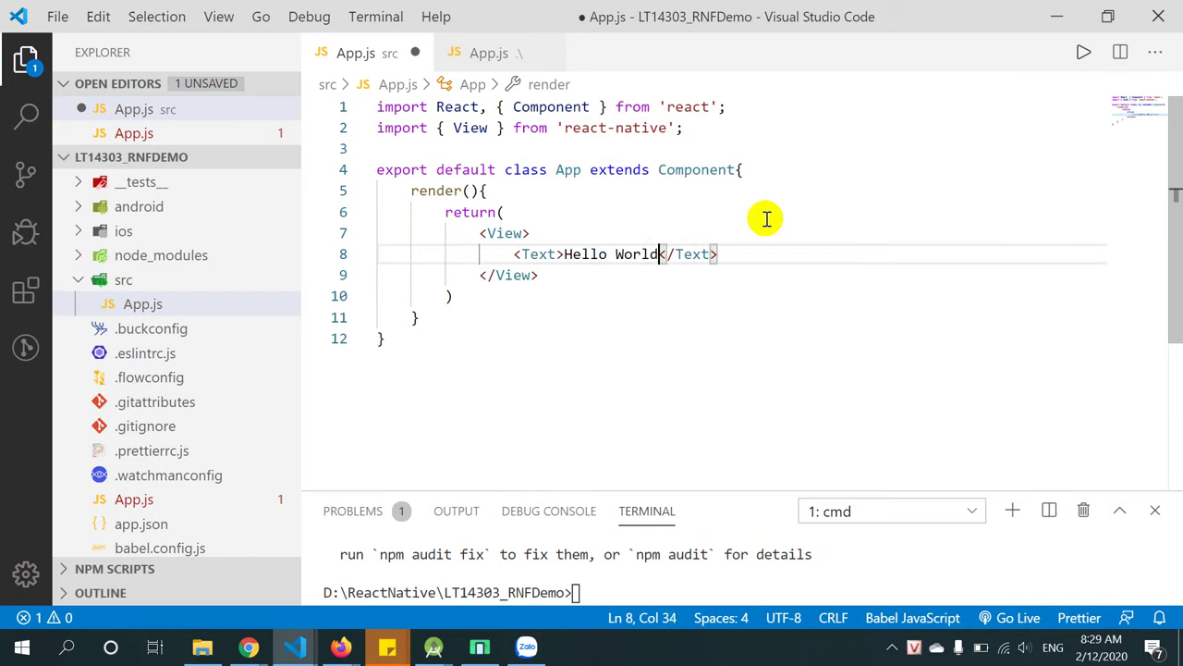
key("ctrl+s")
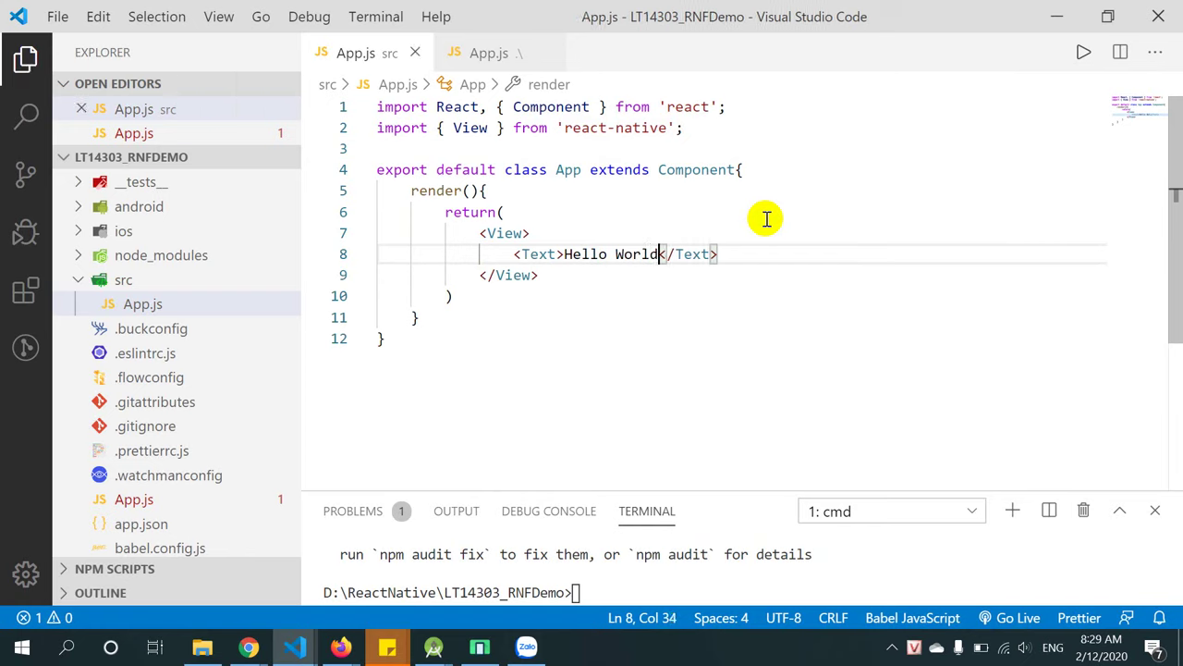
Add Text to the react-native import in src/App.js and save the file.
double_click(524, 254)
triple_click(523, 252)
key("ctrl+a")
double_click(539, 254)
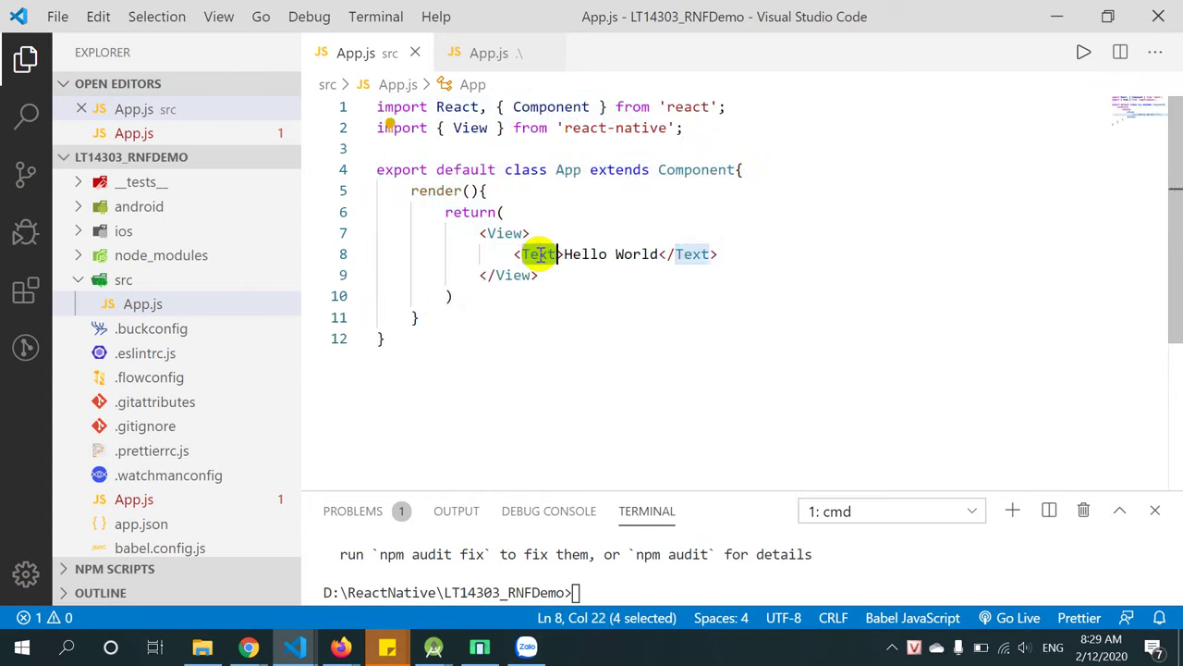
double_click(487, 129)
type(", Text")
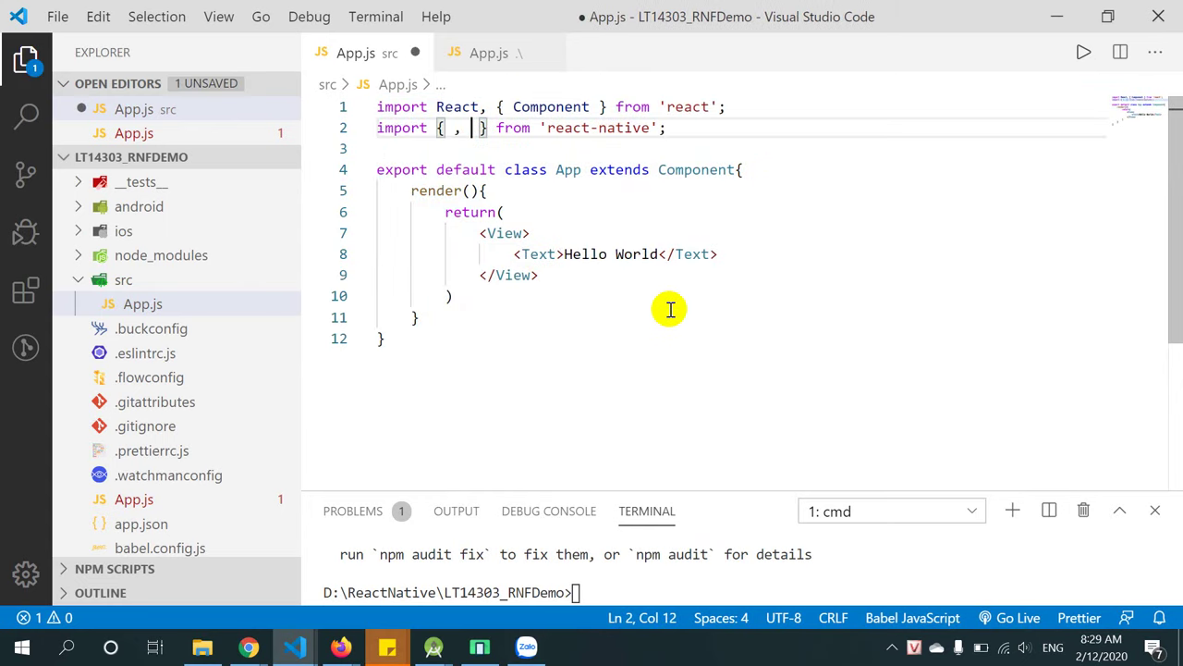
key("ctrl+s")
left_click(613, 334)
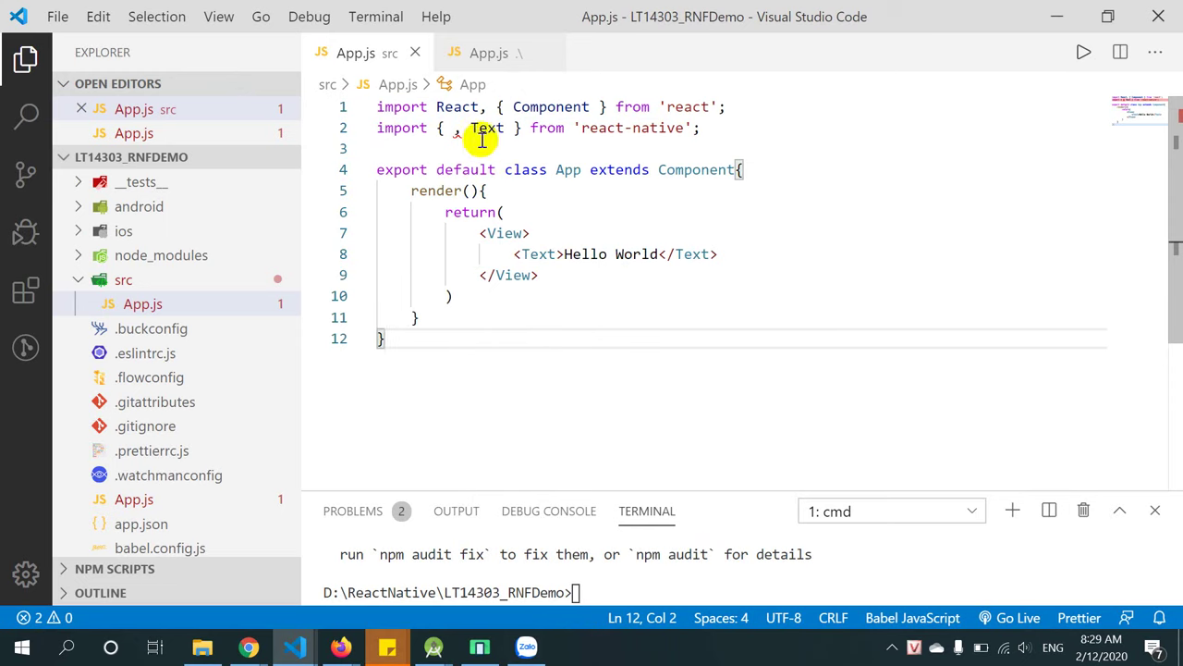
Put View back ahead of Text in the react-native import and save src/App.js.
double_click(504, 233)
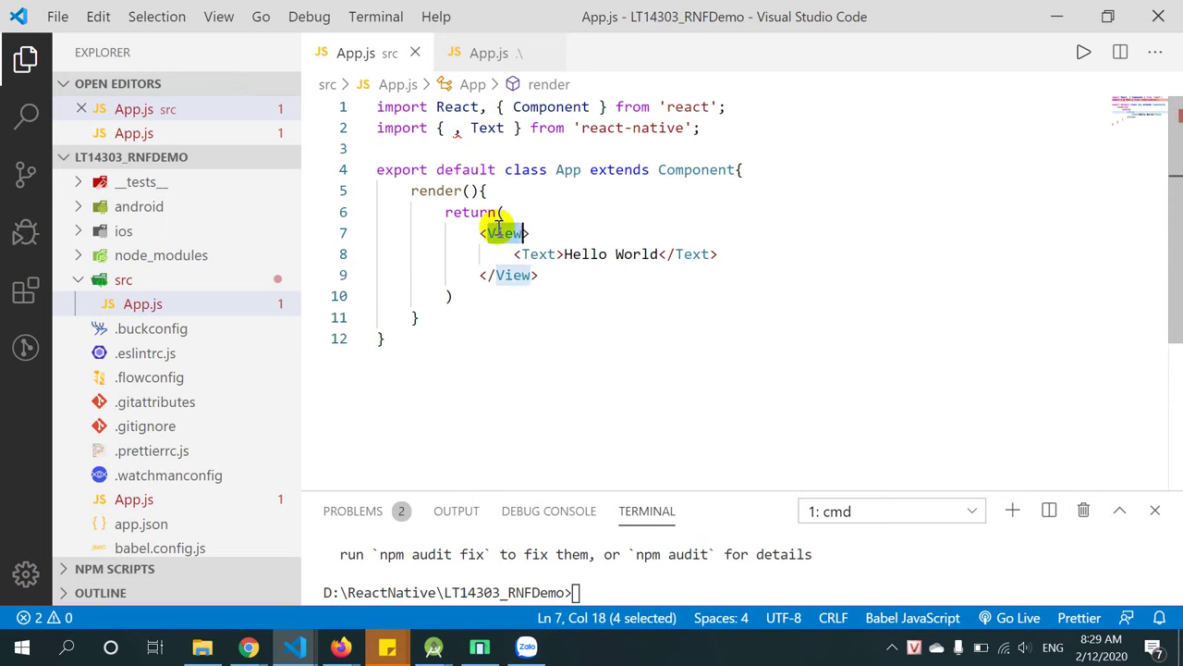
left_click(453, 128)
type("View,")
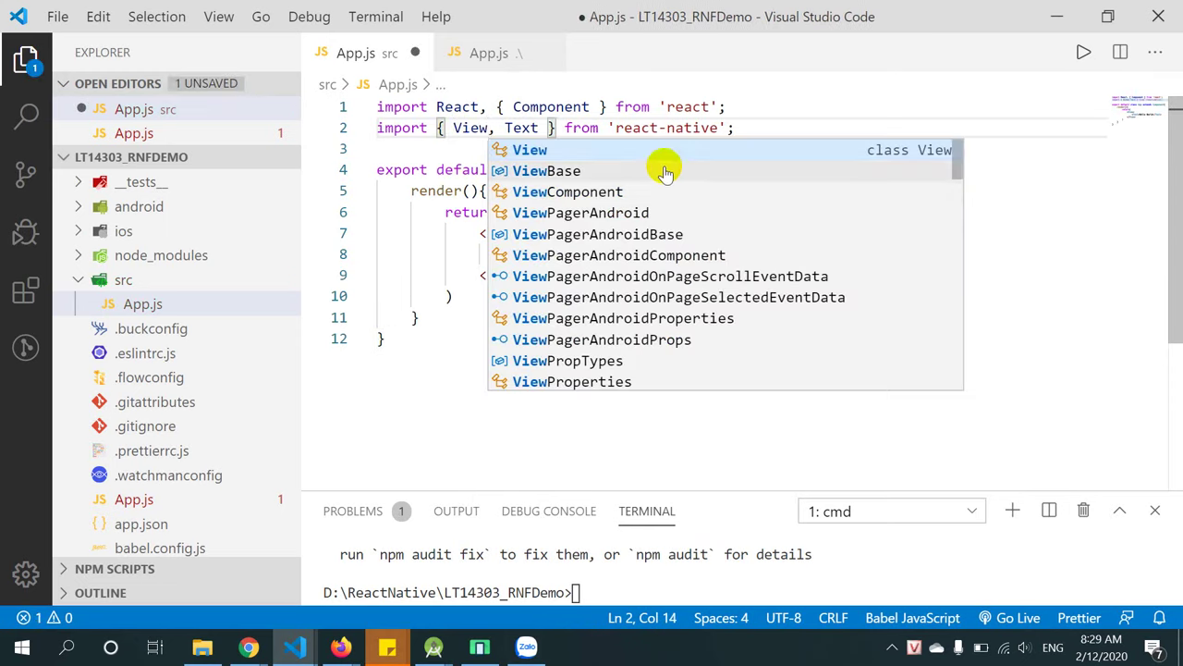
left_click(415, 318)
type("}")
Run npx react-native run-android in the integrated terminal.
left_click(589, 465)
left_click(592, 589)
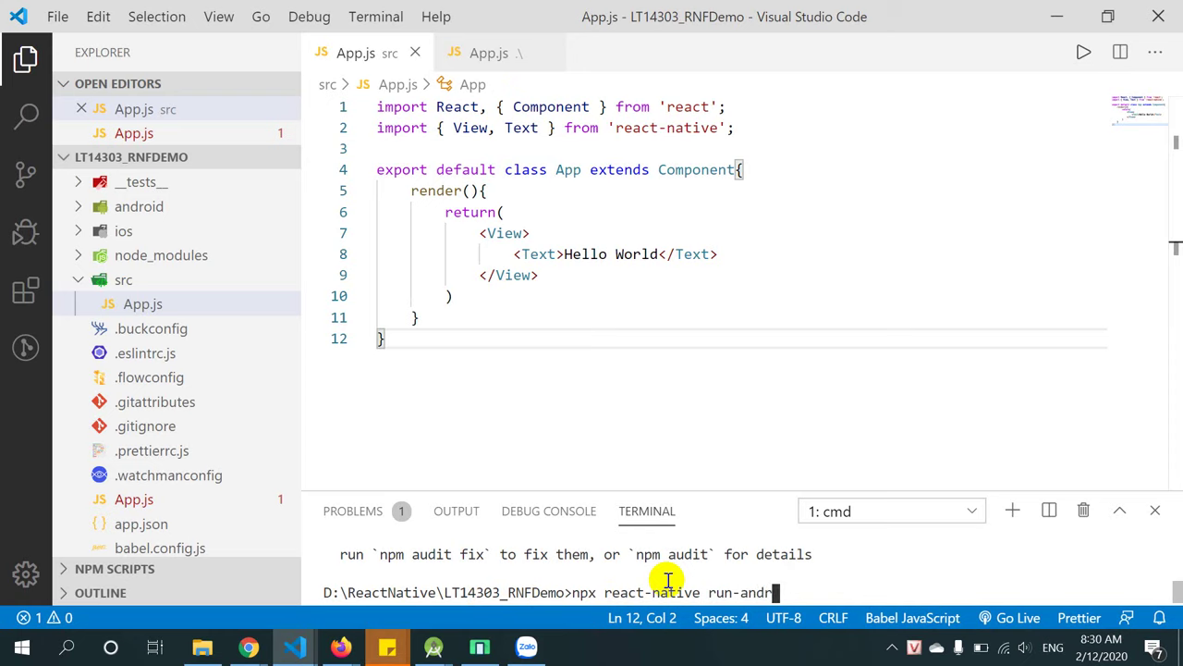
key("Return")
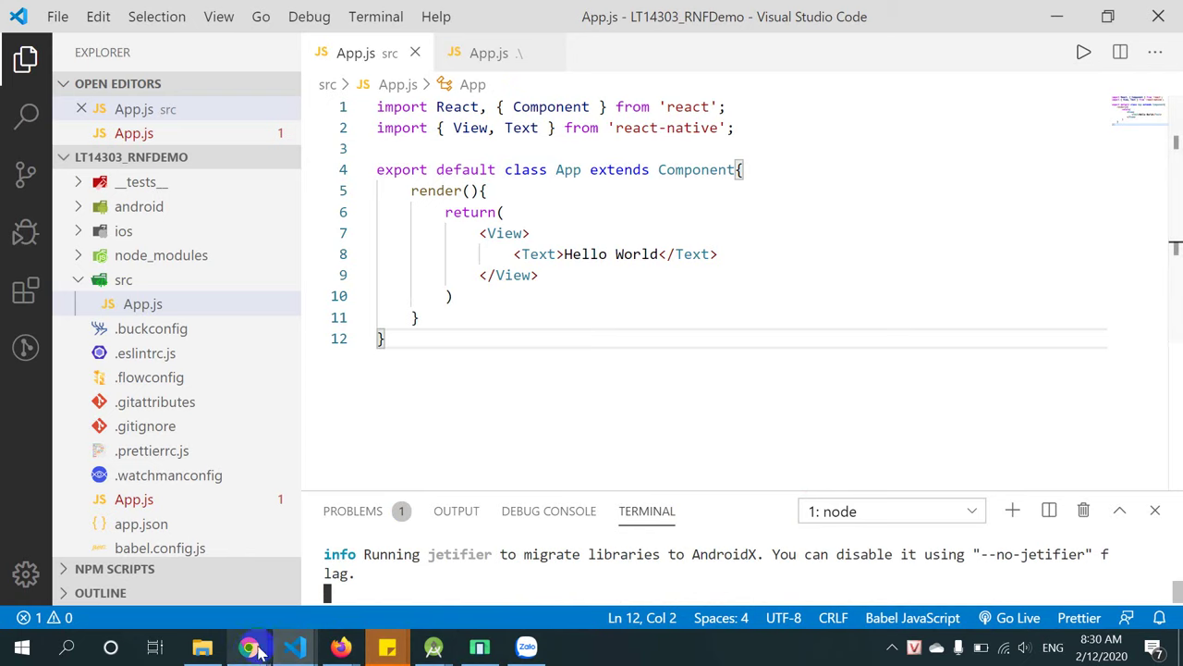
Copy the database import statement from the Quick Start page's Module usage section in Chrome into src/App.js below the react-native import, and save.
mouse_move(250, 646)
left_click(664, 591)
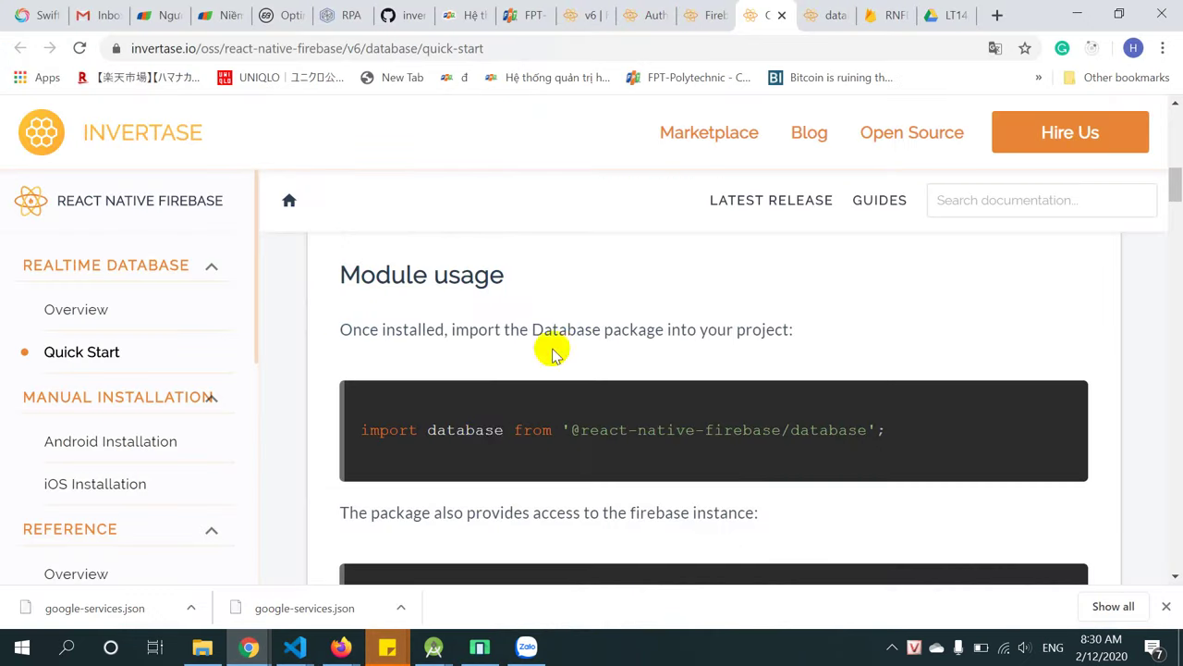
left_click_drag(362, 432, 872, 432)
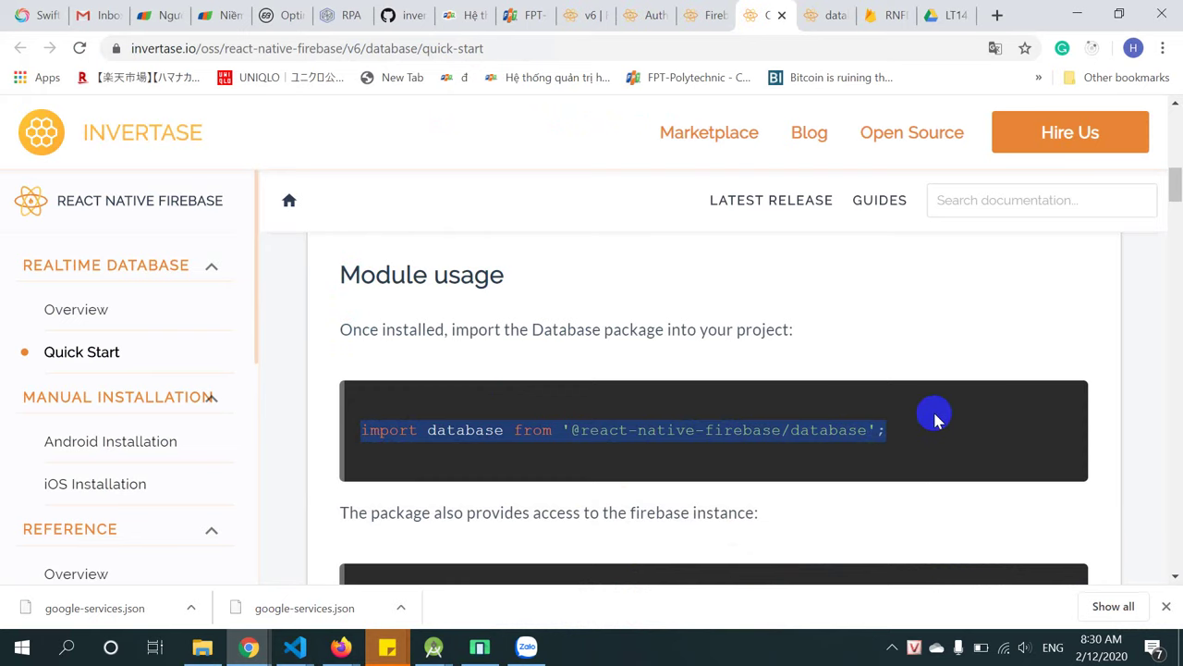
key("ctrl+c")
key("alt+Tab")
left_click(423, 148)
key("ctrl+shift+Return")
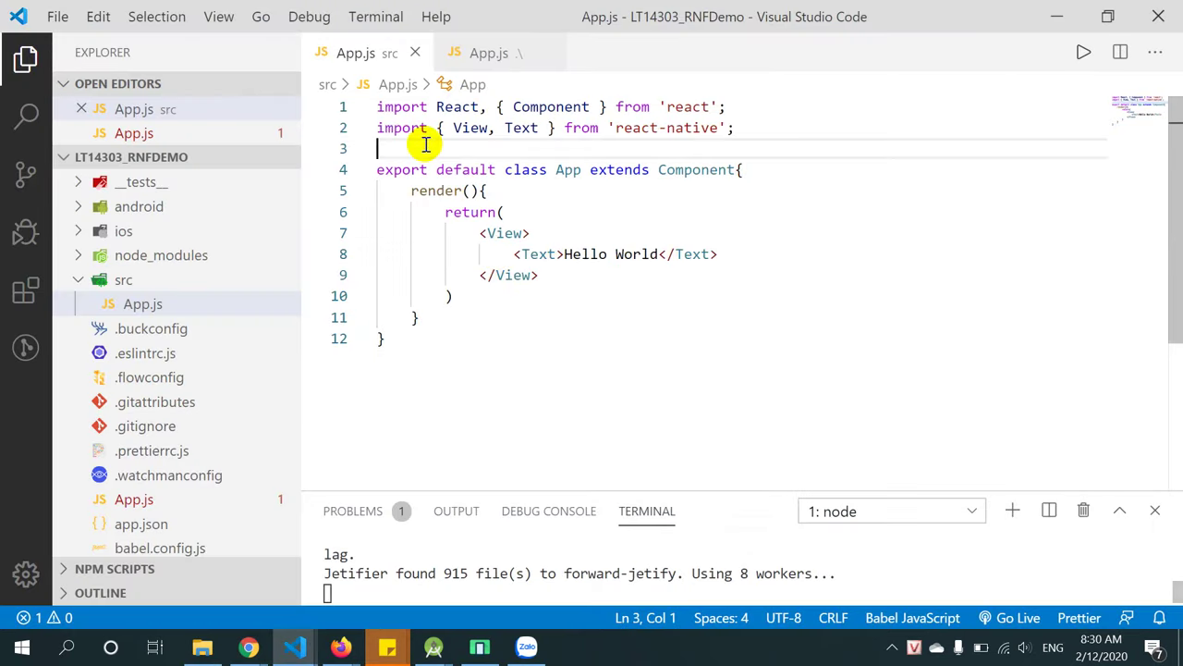
key("ctrl+v")
key("Return")
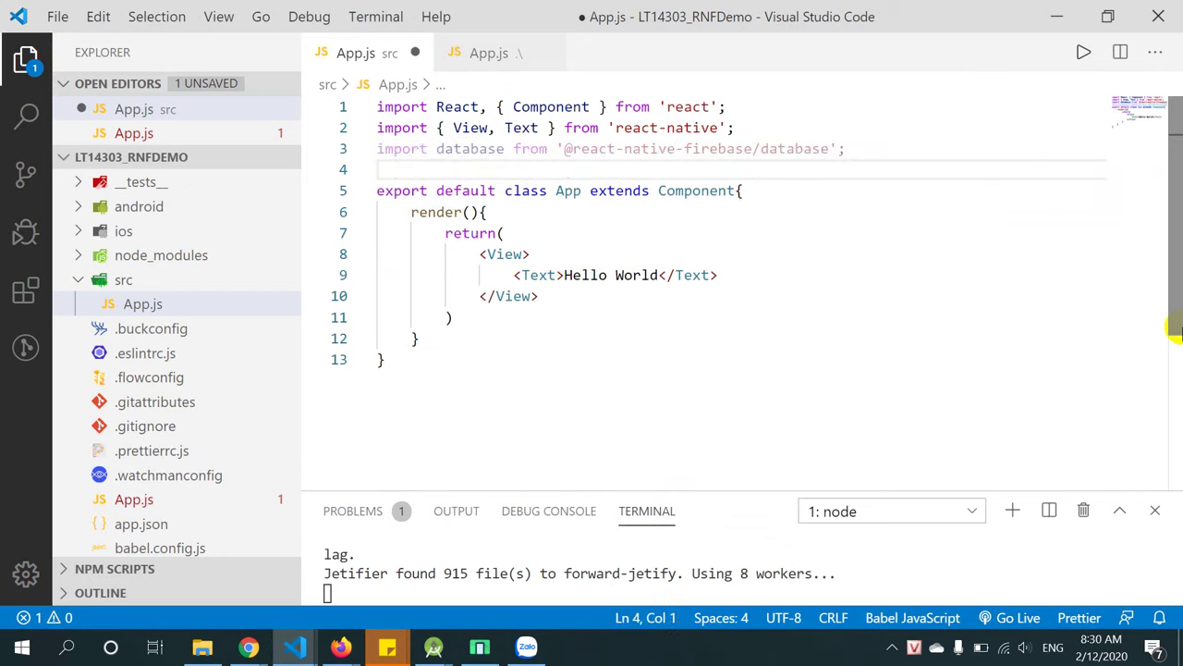
key("ctrl+s")
left_click(475, 357)
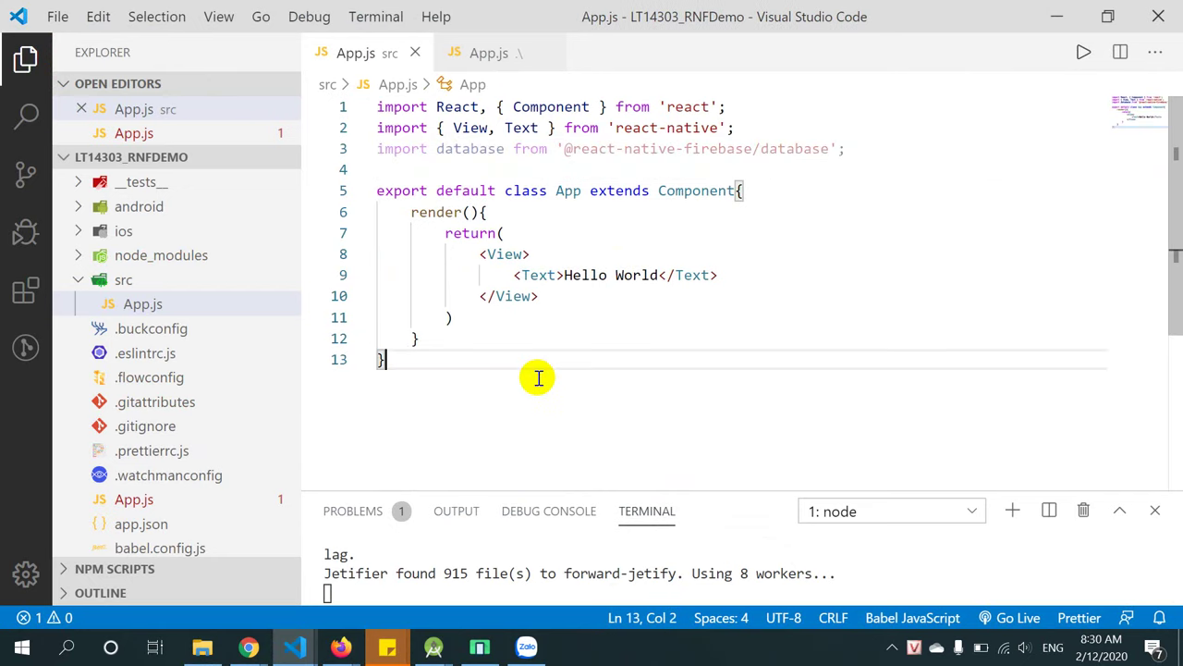
left_click(745, 213)
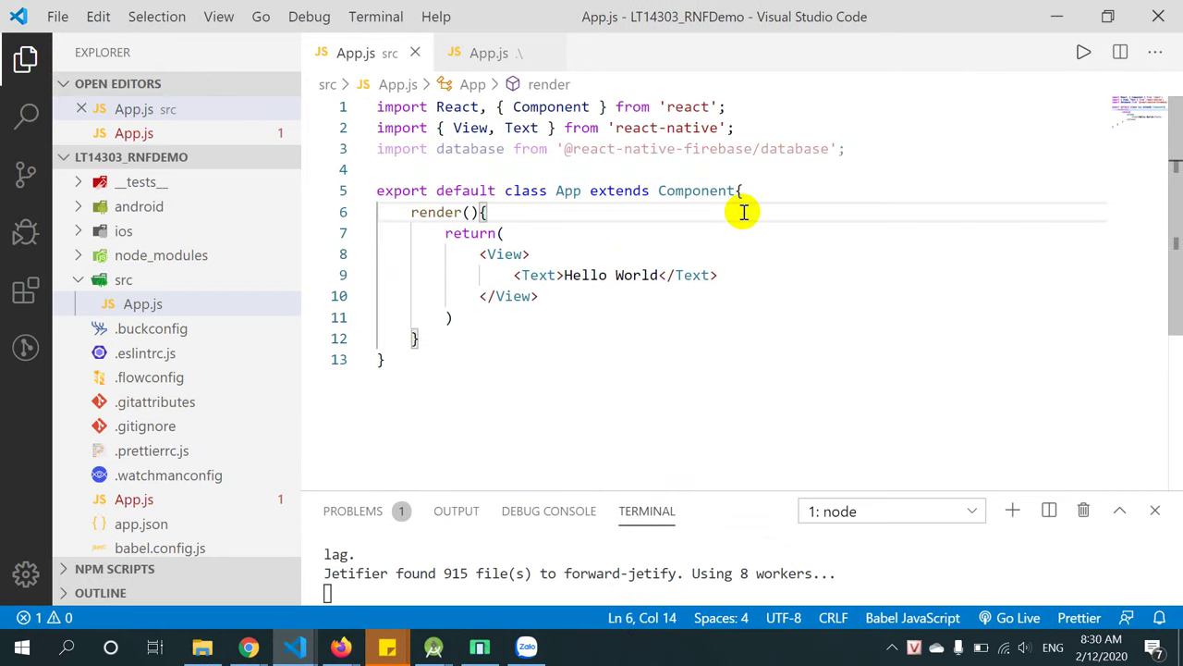
left_click(491, 394)
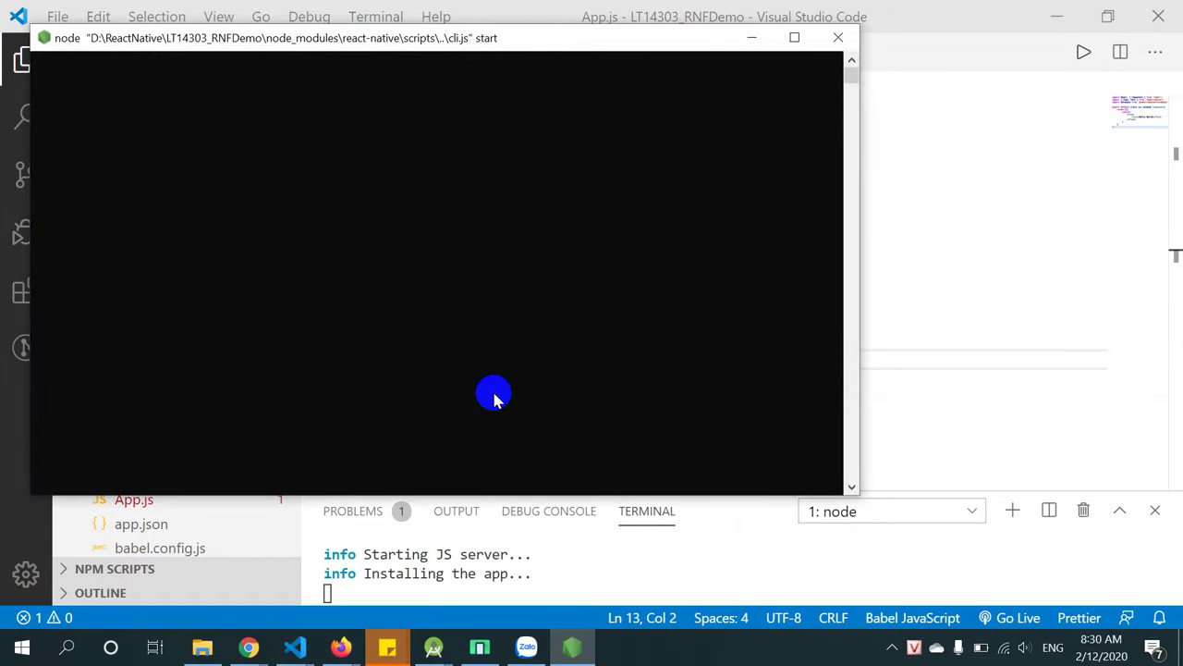
left_click(568, 296)
Insert an empty line above render() inside the App class in src/App.js and save the file.
left_click(971, 282)
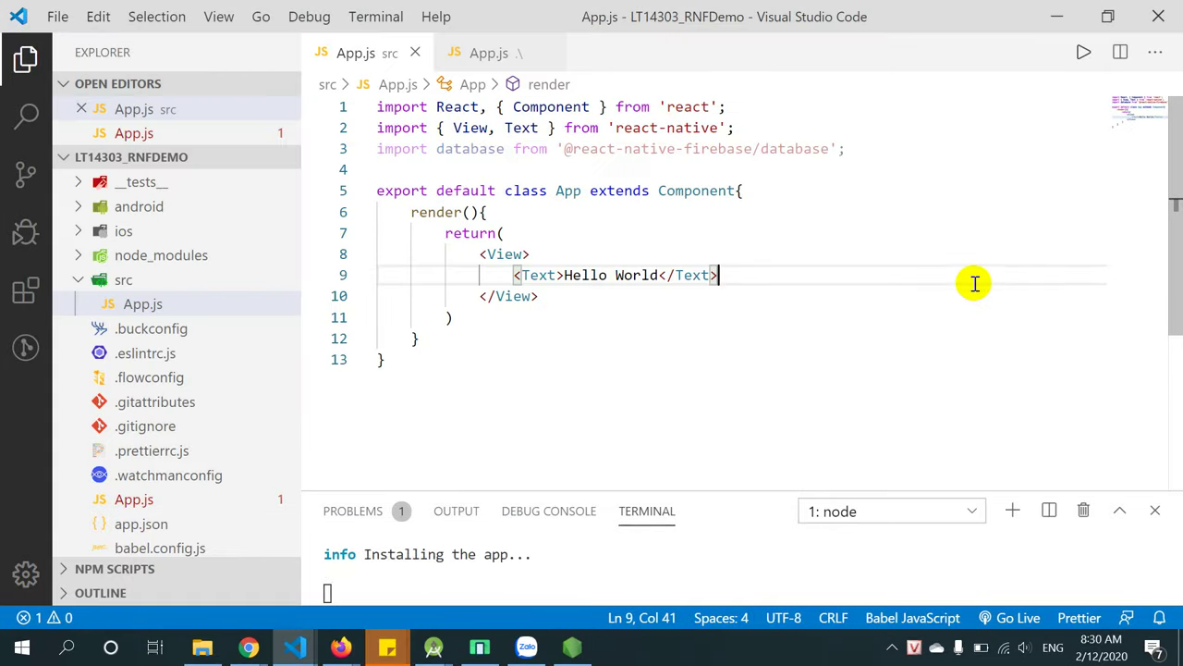
left_click(815, 179)
left_click(758, 191)
key("Return")
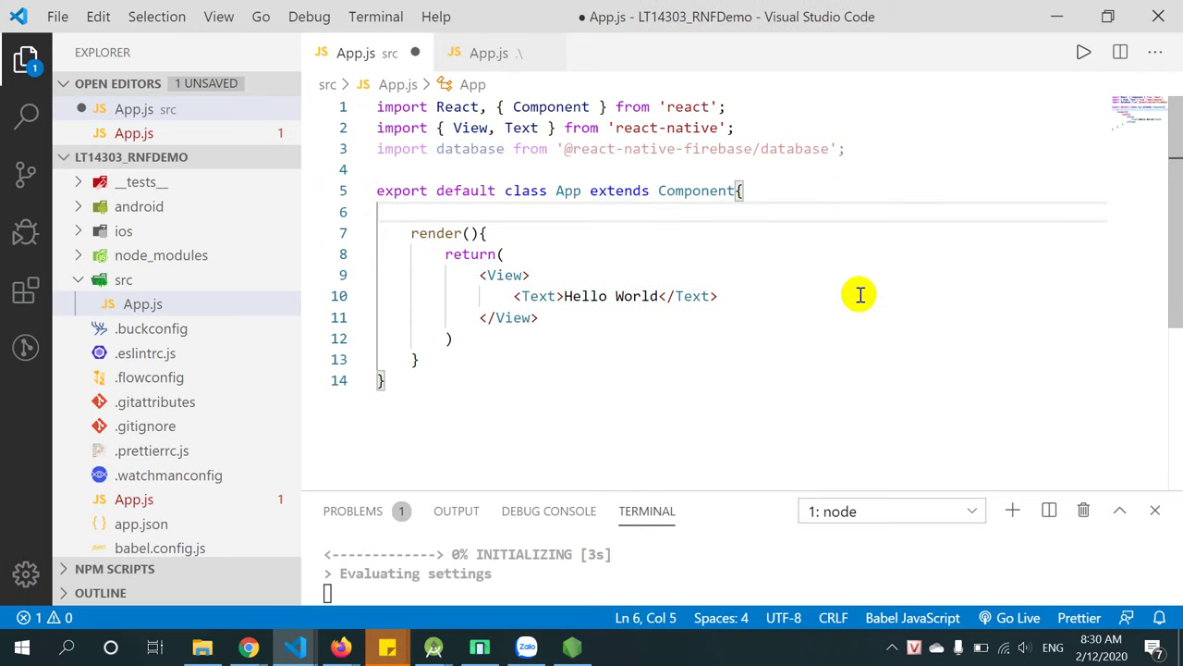
key("ctrl+s")
Switch to the Quick Start page in Chrome and examine the onSignIn example under Read and Write Data, including its uid line.
mouse_move(256, 652)
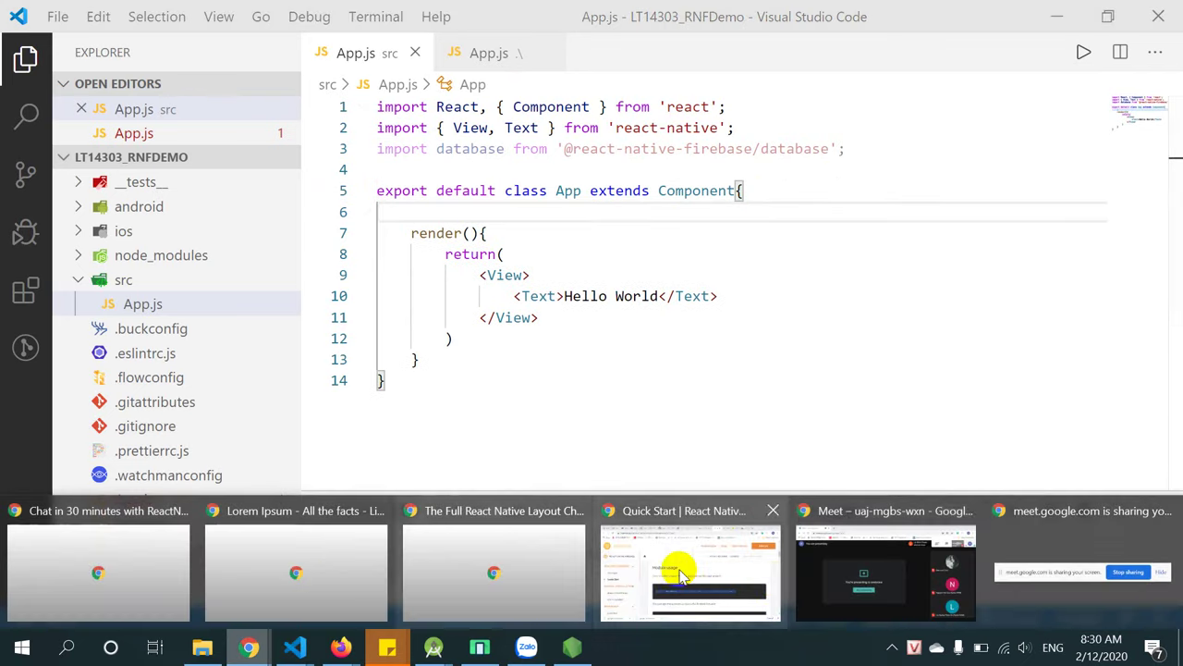
left_click(694, 570)
scroll(708, 450, "down", 4)
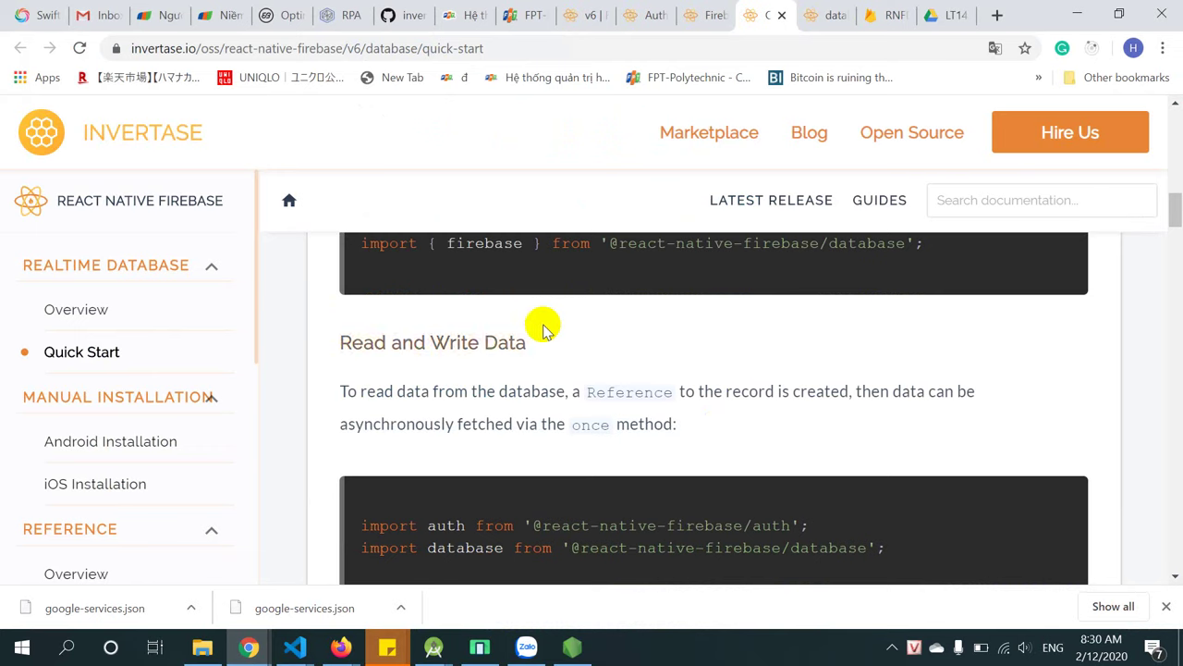
scroll(542, 323, "down", 1)
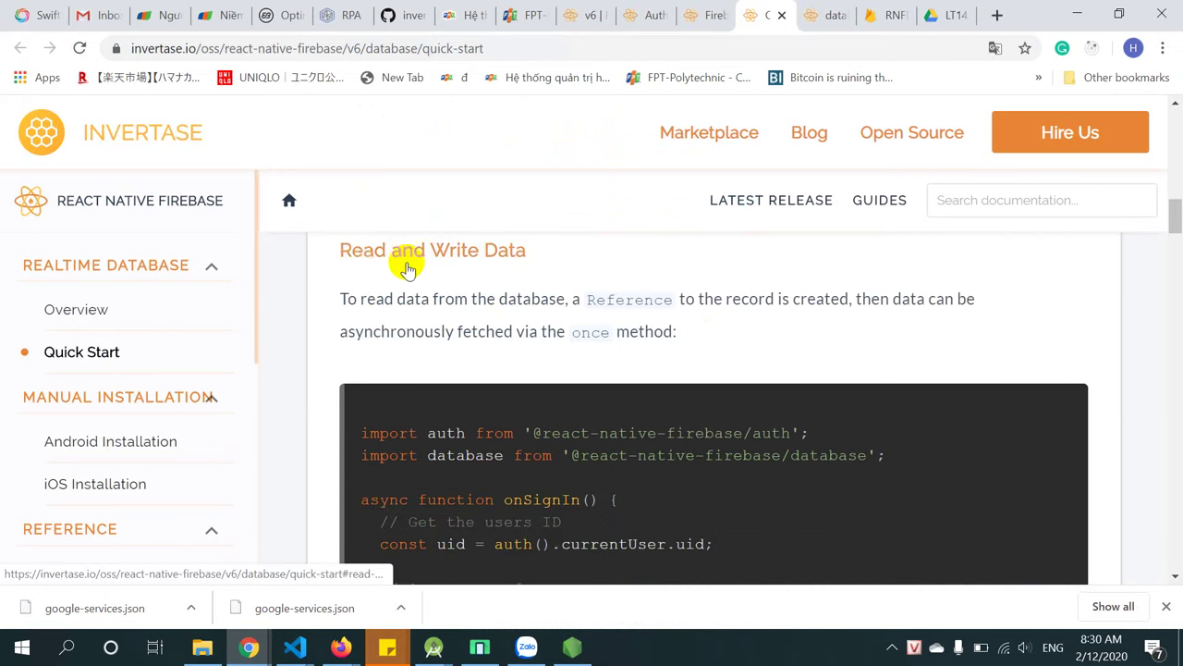
scroll(781, 356, "down", 2)
scroll(781, 356, "down", 2)
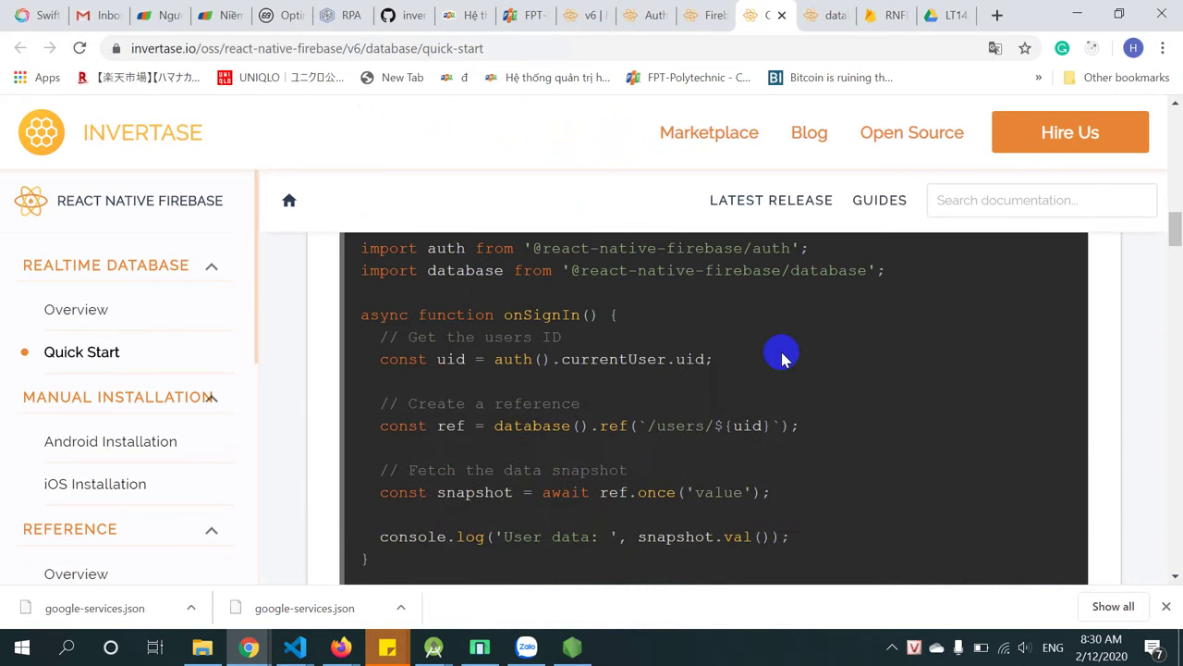
scroll(812, 361, "up", 1)
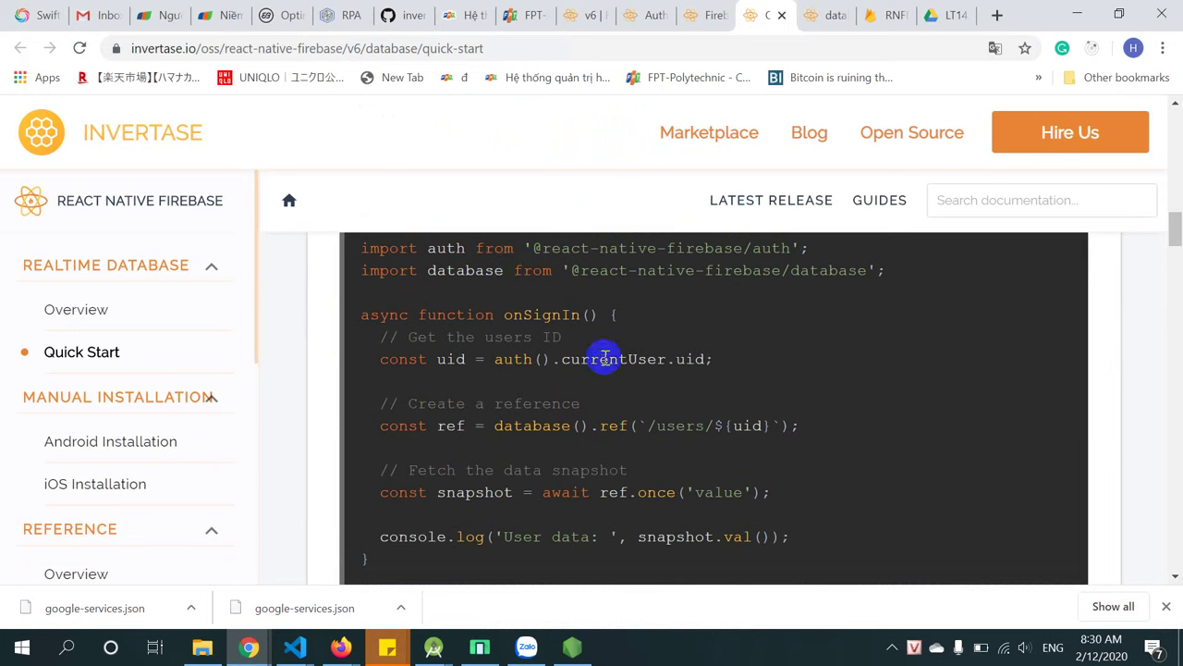
triple_click(639, 358)
left_click(752, 371)
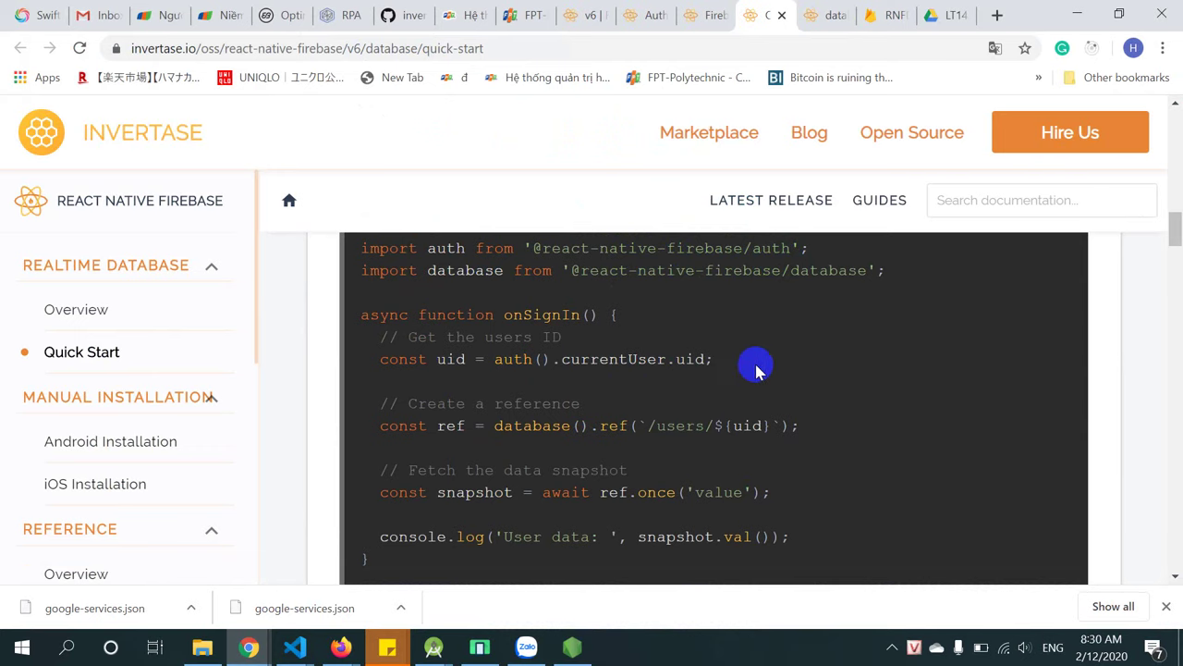
scroll(755, 370, "down", 1)
scroll(753, 361, "up", 1)
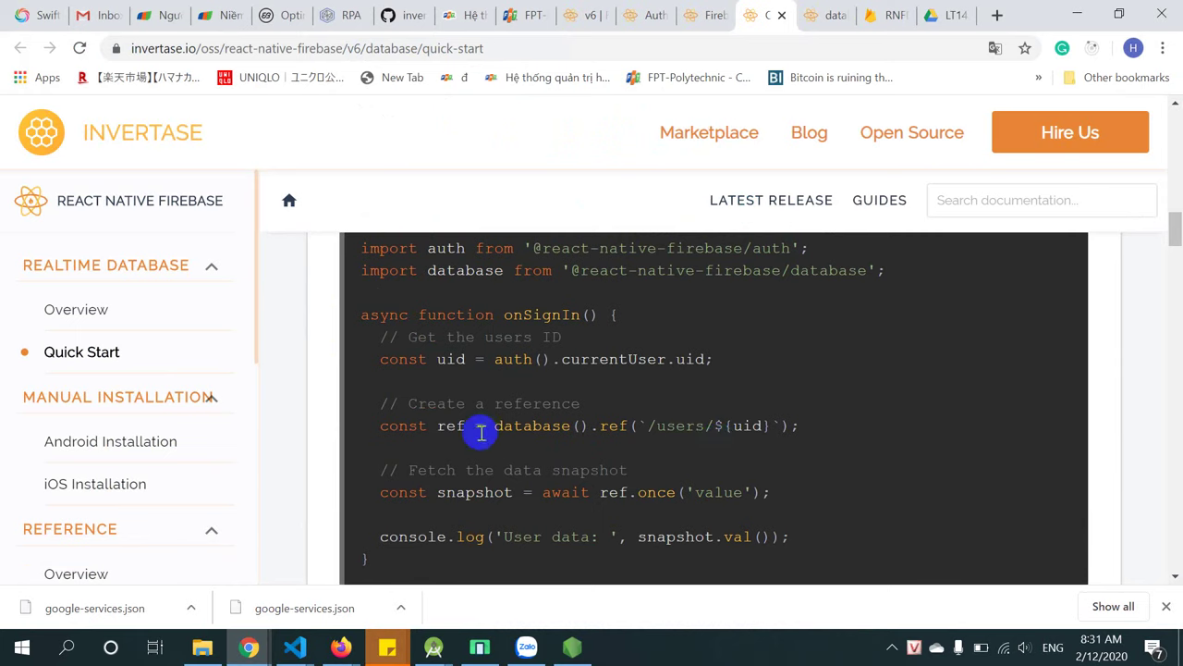
Examine the database().ref reference call and the await ref.once('value') fetch in the onSignIn example.
left_click_drag(571, 426, 658, 426)
left_click(674, 467)
scroll(675, 473, "down", 1)
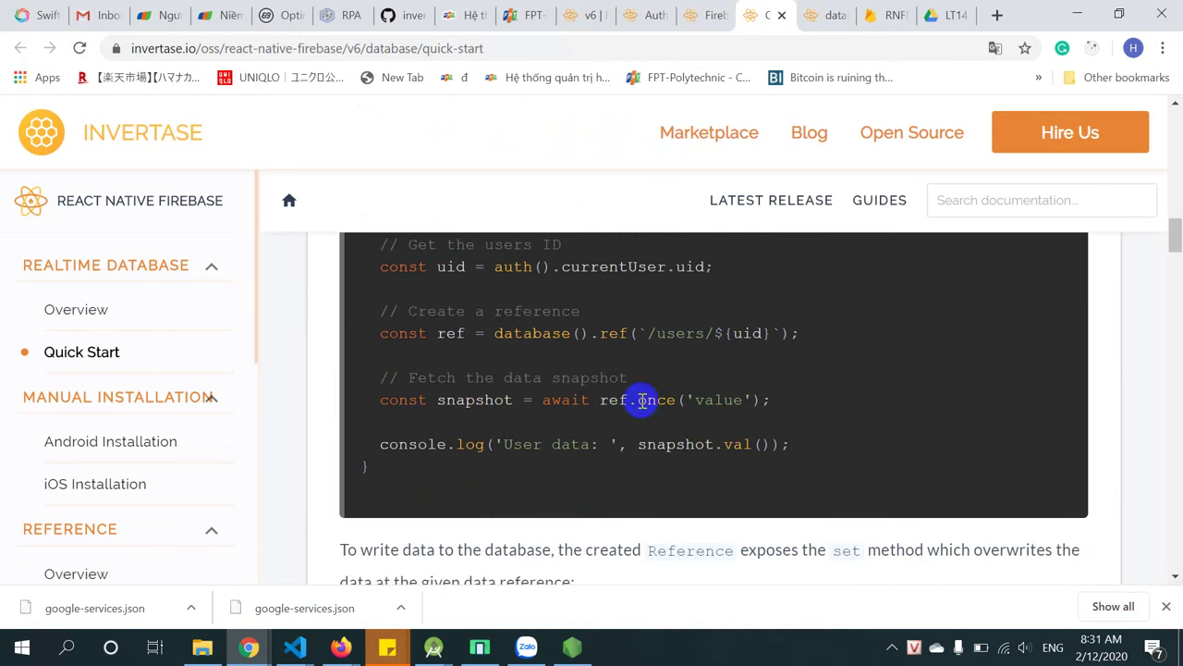
left_click_drag(629, 400, 778, 406)
left_click(779, 405)
scroll(778, 405, "up", 1)
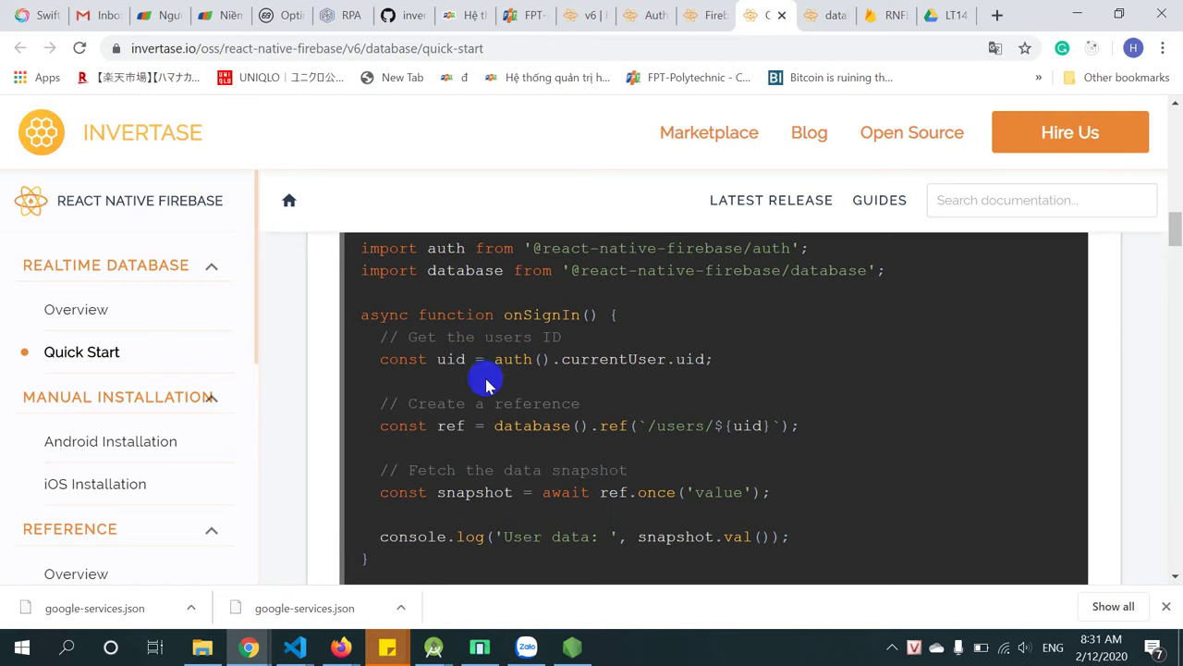
double_click(564, 493)
left_click(673, 501)
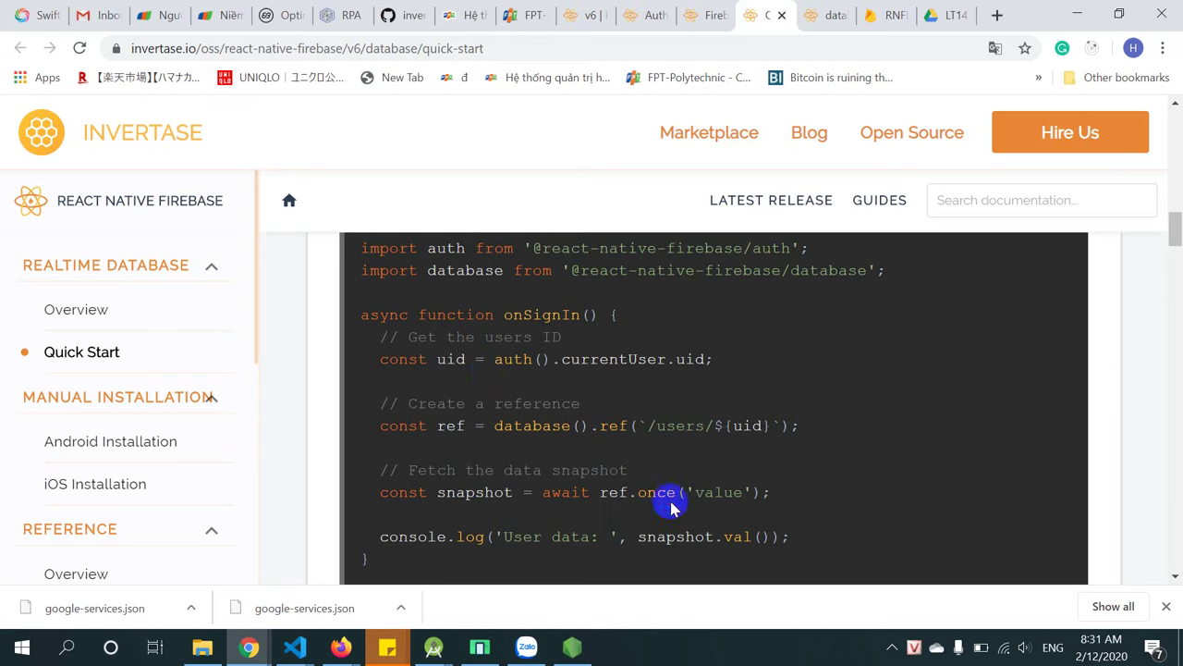
double_click(566, 494)
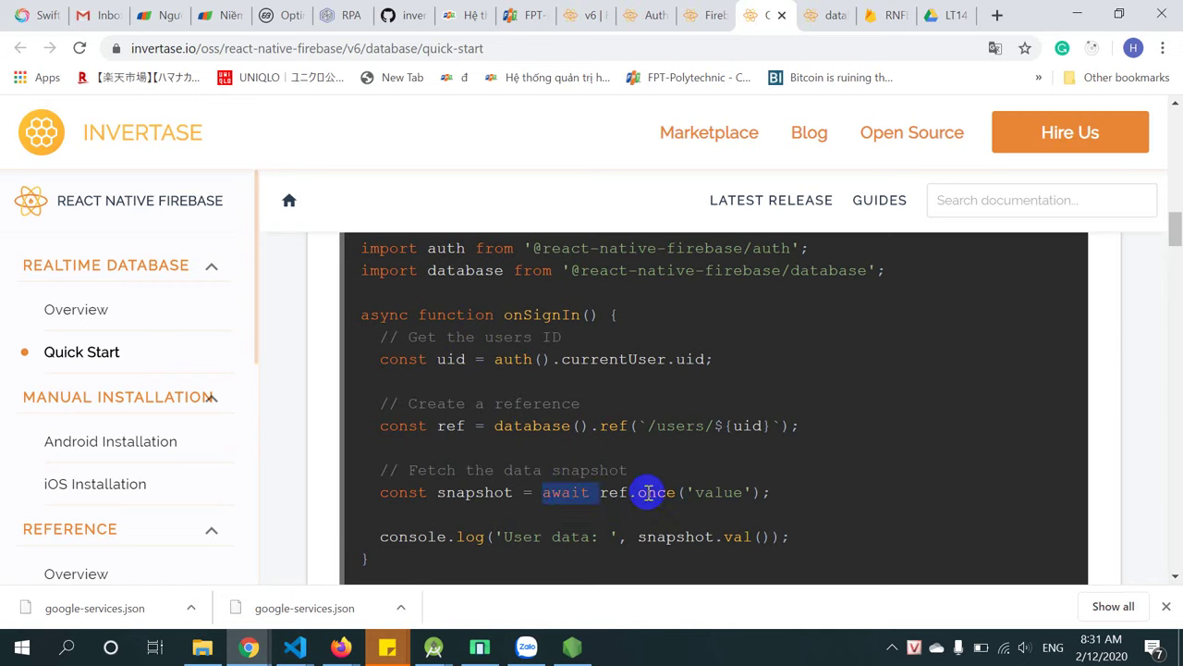
left_click(586, 492)
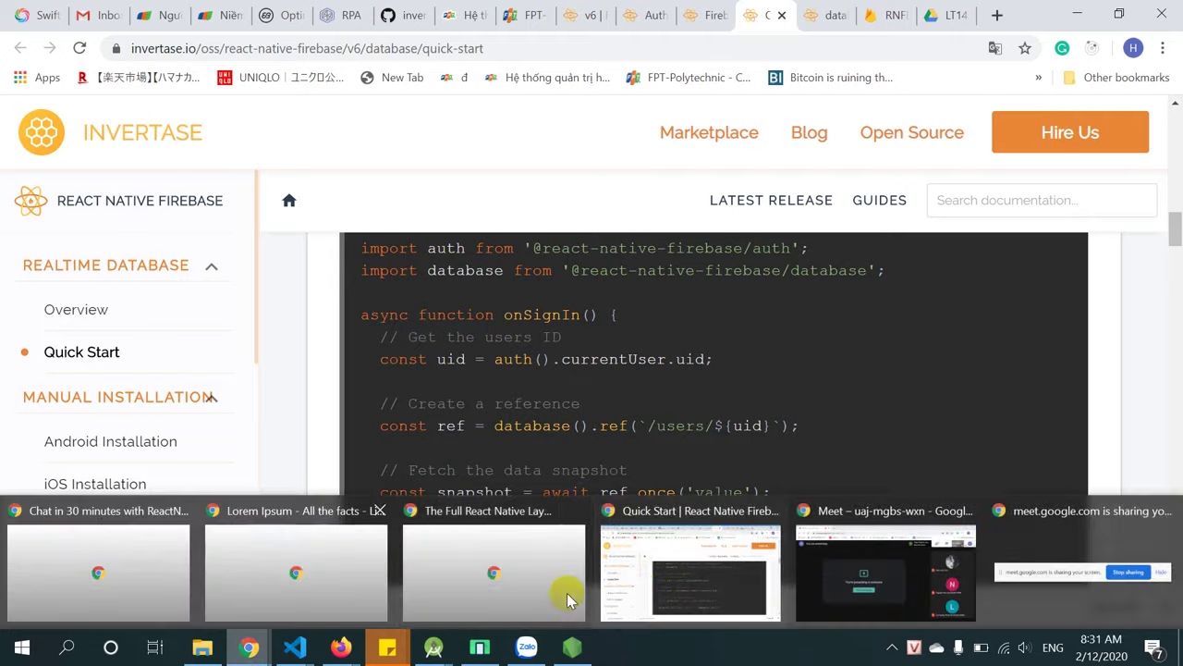
Switch to the Google Meet window, mute the microphone and turn it back on.
left_click(835, 592)
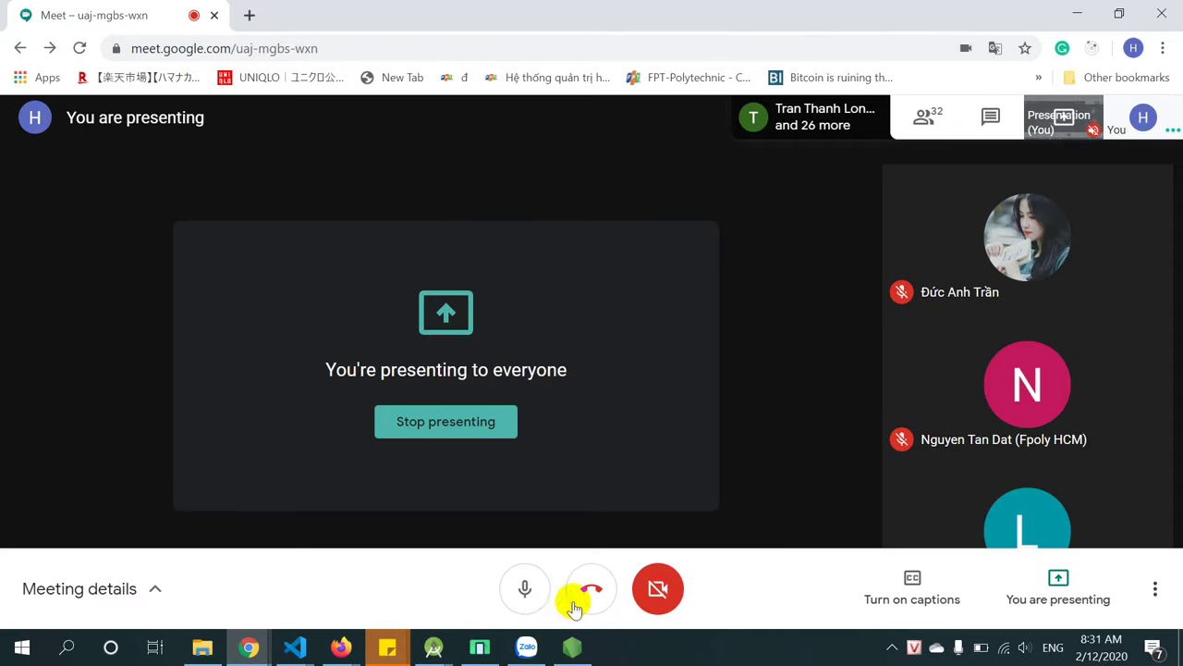
left_click(520, 590)
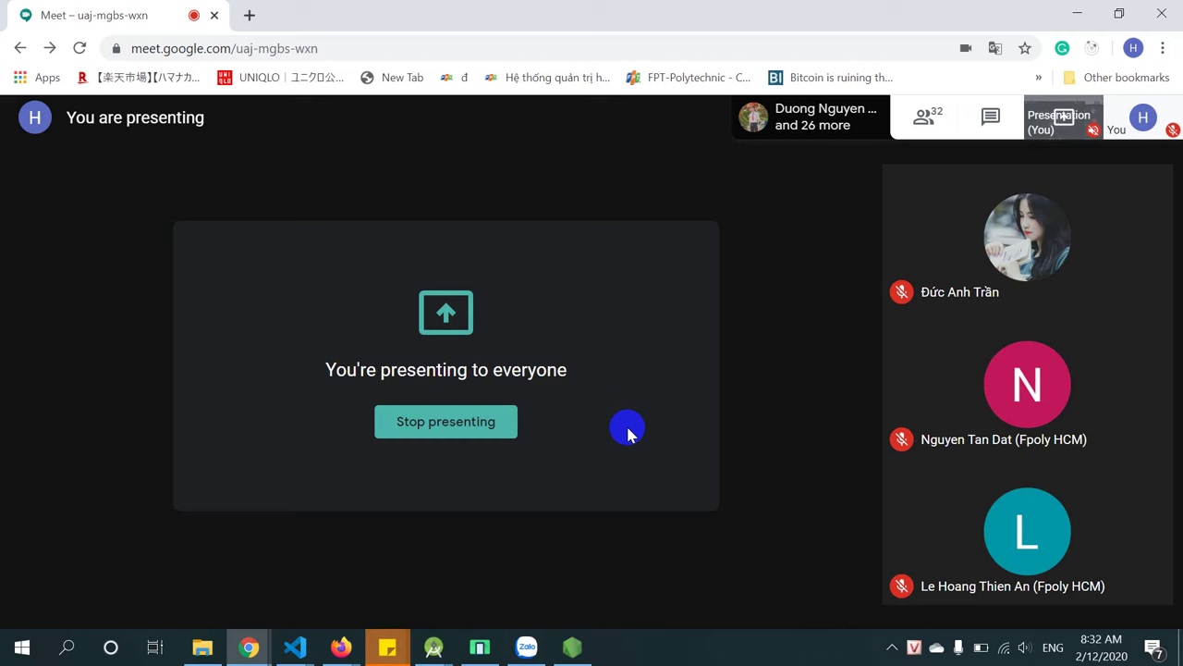
mouse_move(595, 451)
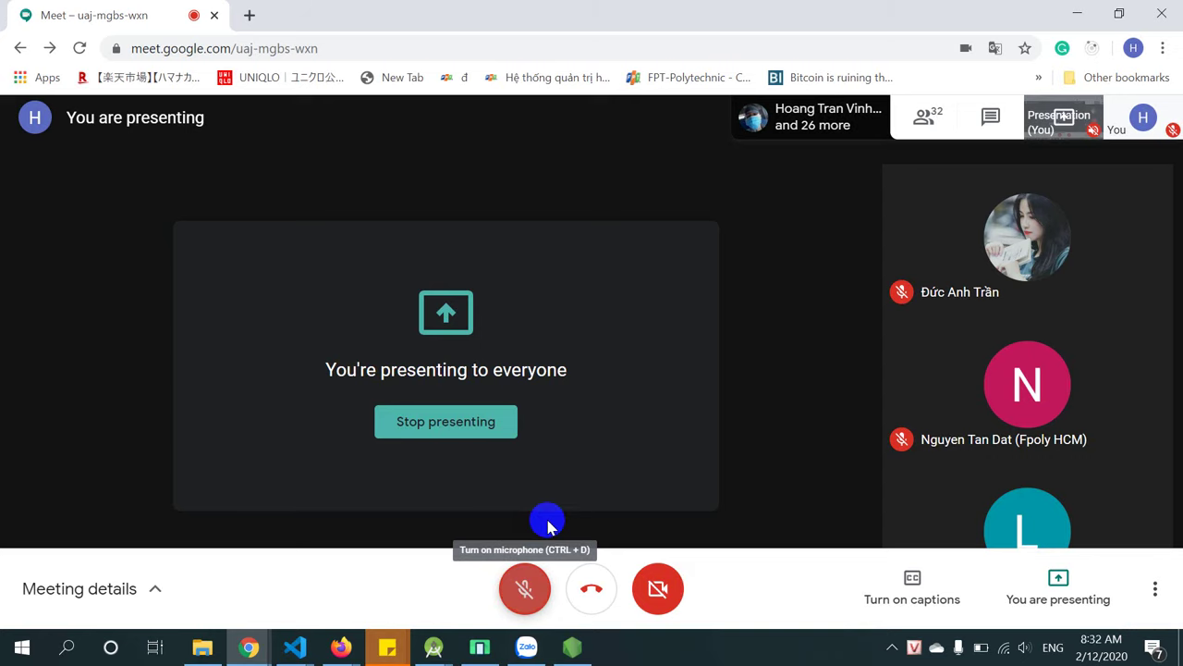
key("ctrl+d")
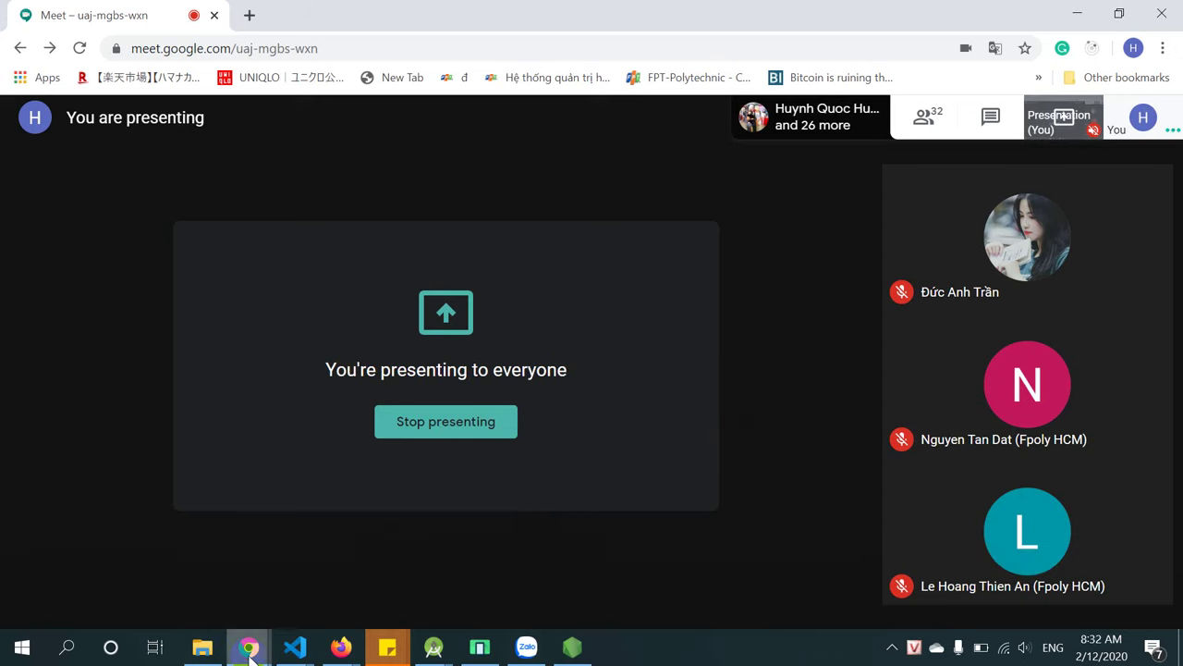
Return to the Quick Start page and examine the async keyword in front of the onSignIn function.
mouse_move(248, 646)
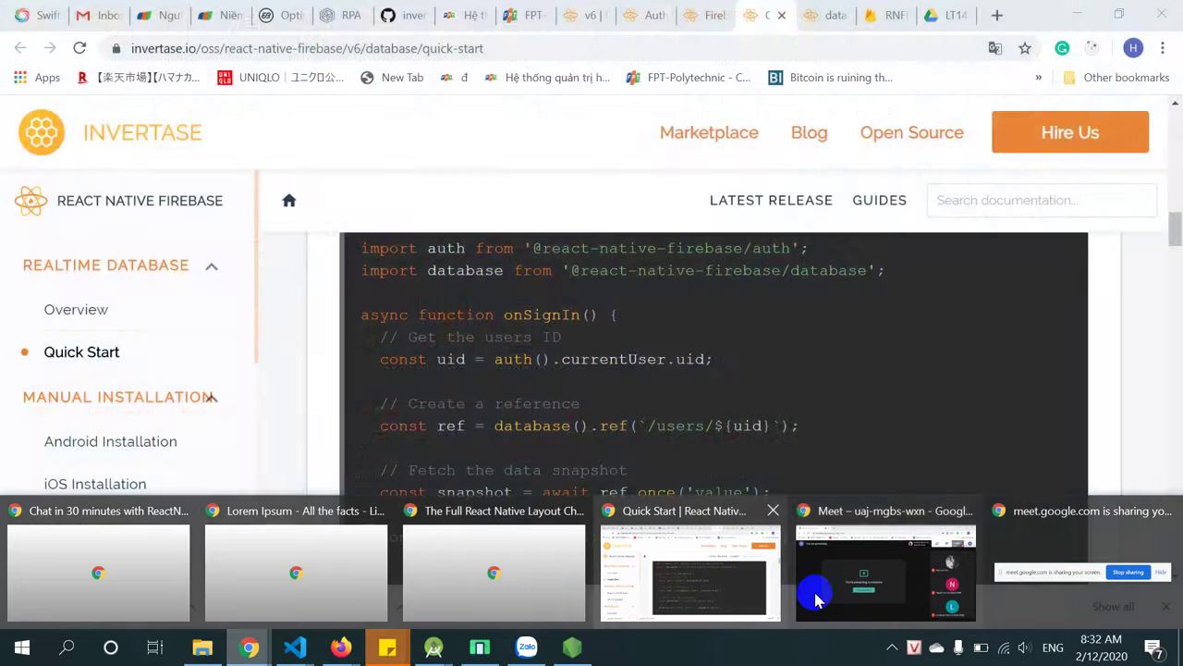
left_click(694, 591)
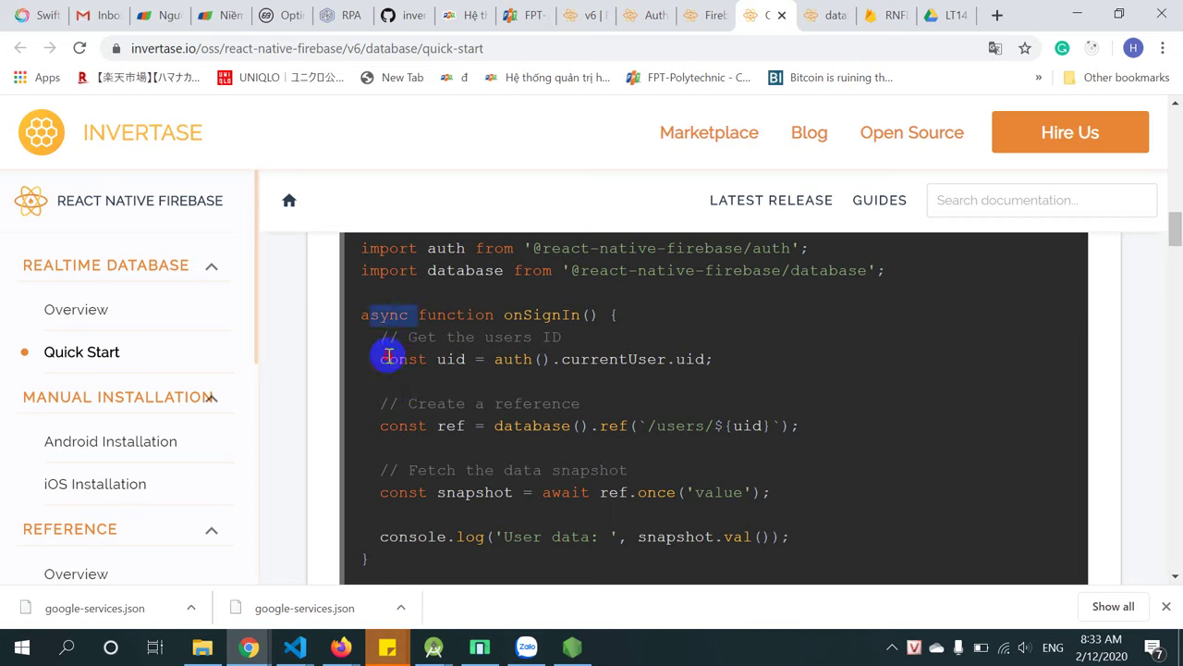
left_click_drag(362, 314, 410, 314)
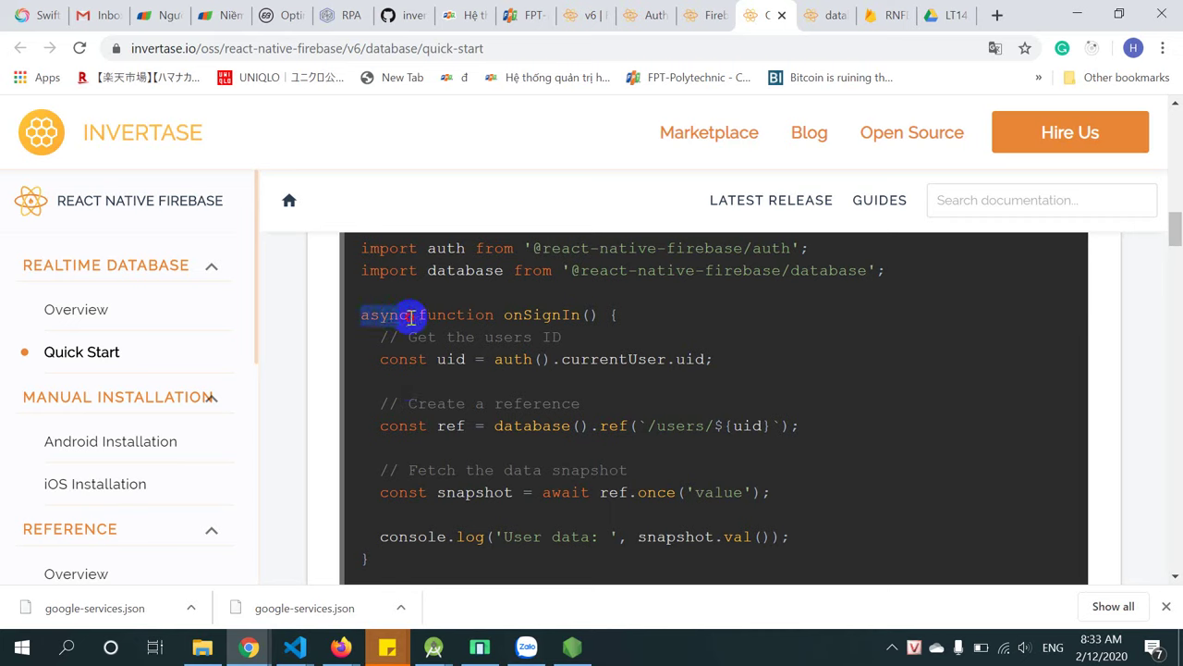
left_click(374, 364)
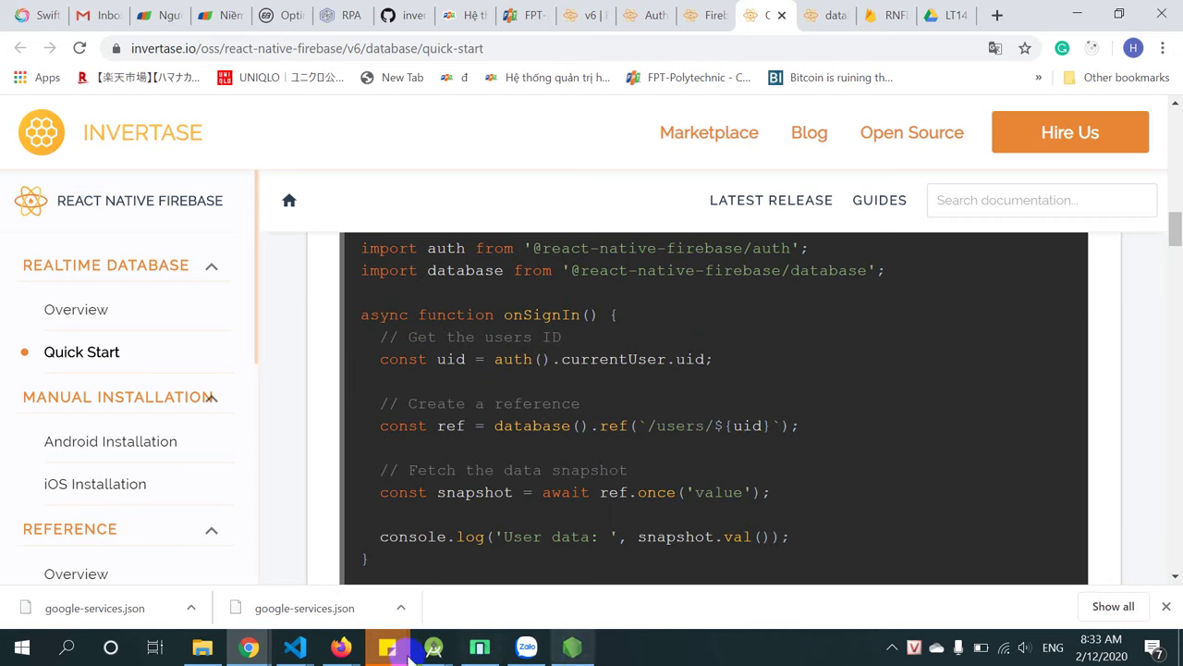
Bring up the Metro bundler's node console and release its text selection so the bundler resumes.
left_click(573, 655)
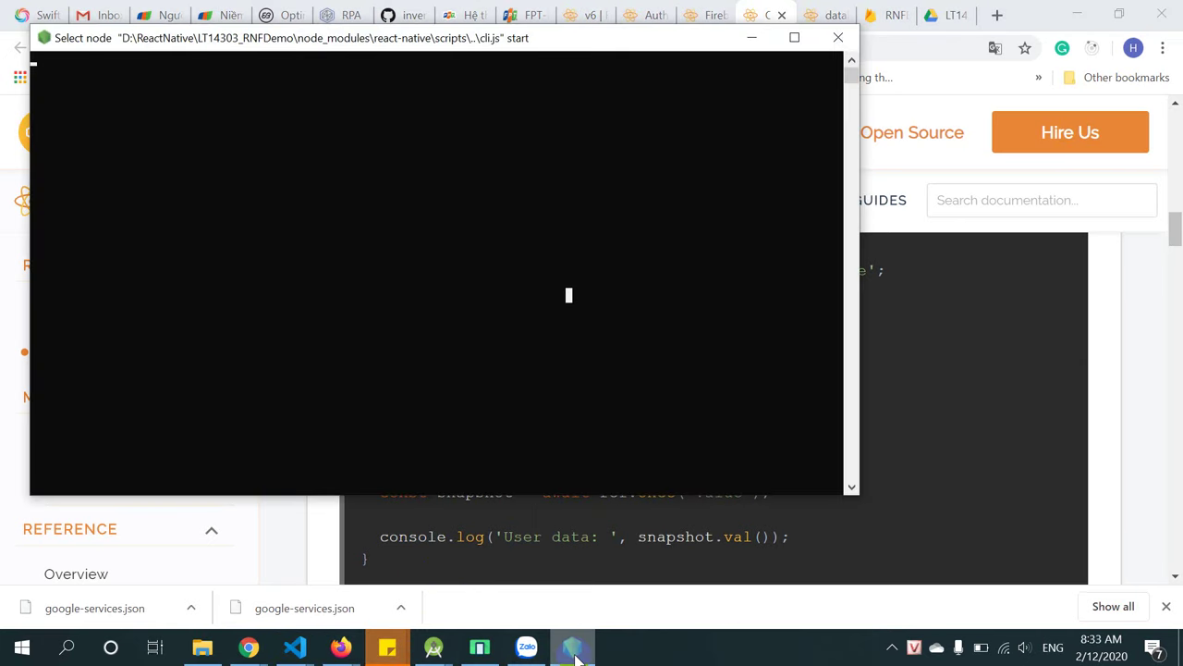
left_click(576, 382)
key("Return")
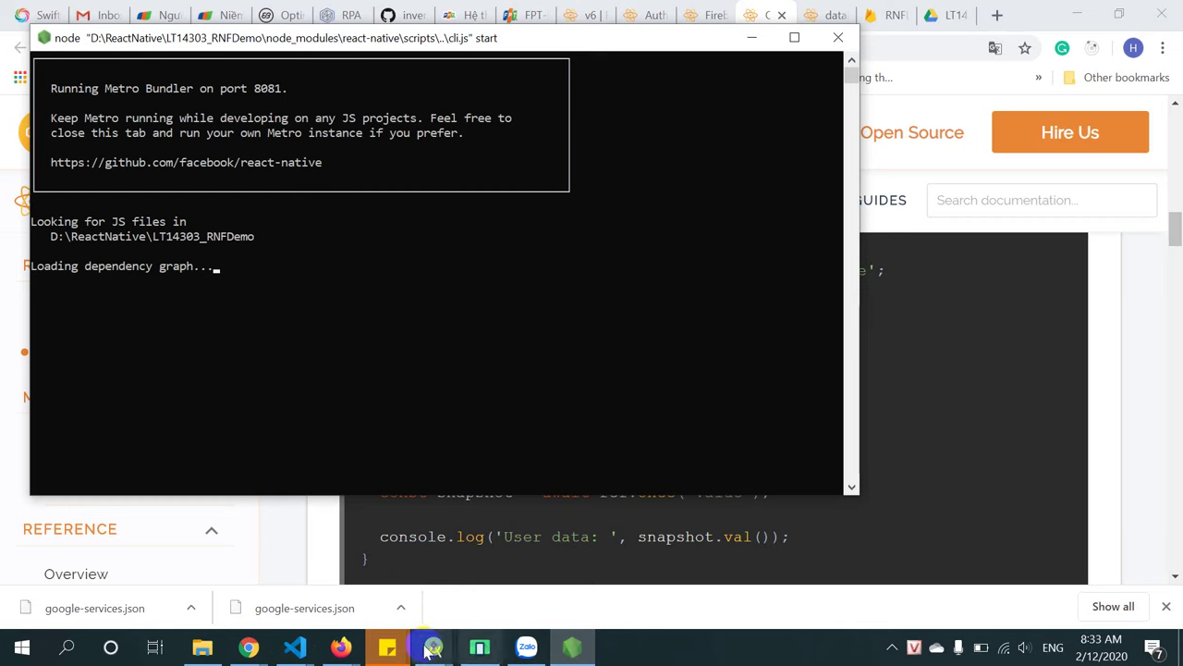
Switch to the LT14303_RNFDemo window of Visual Studio Code and enlarge the terminal panel upward.
mouse_move(286, 649)
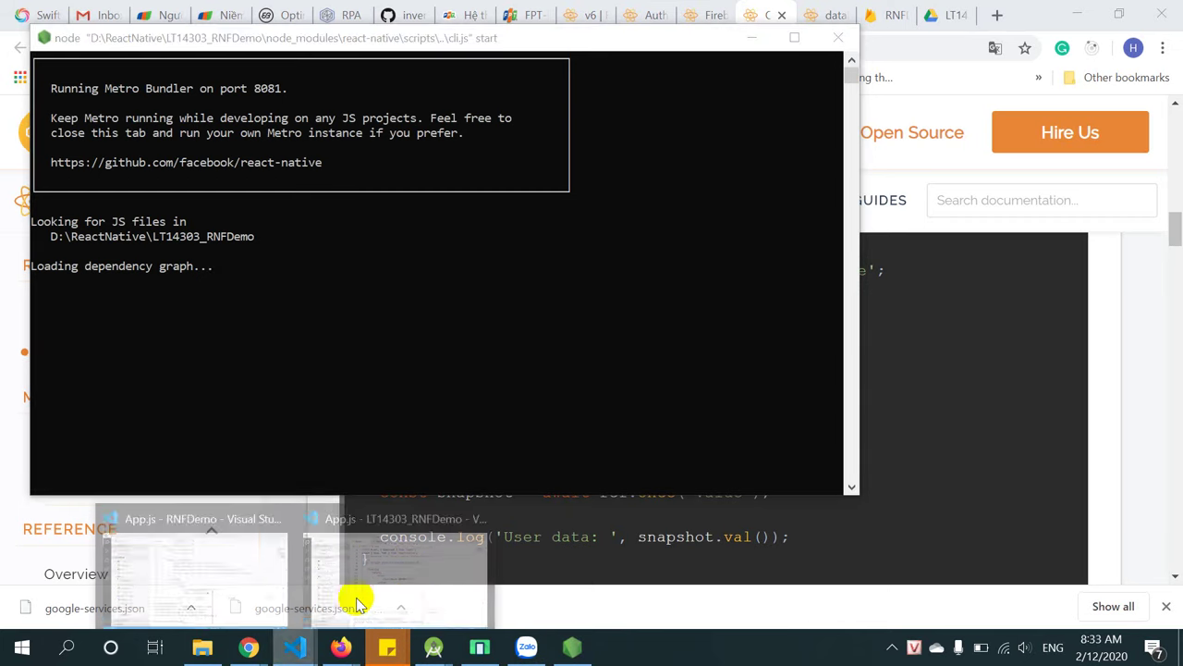
left_click(409, 587)
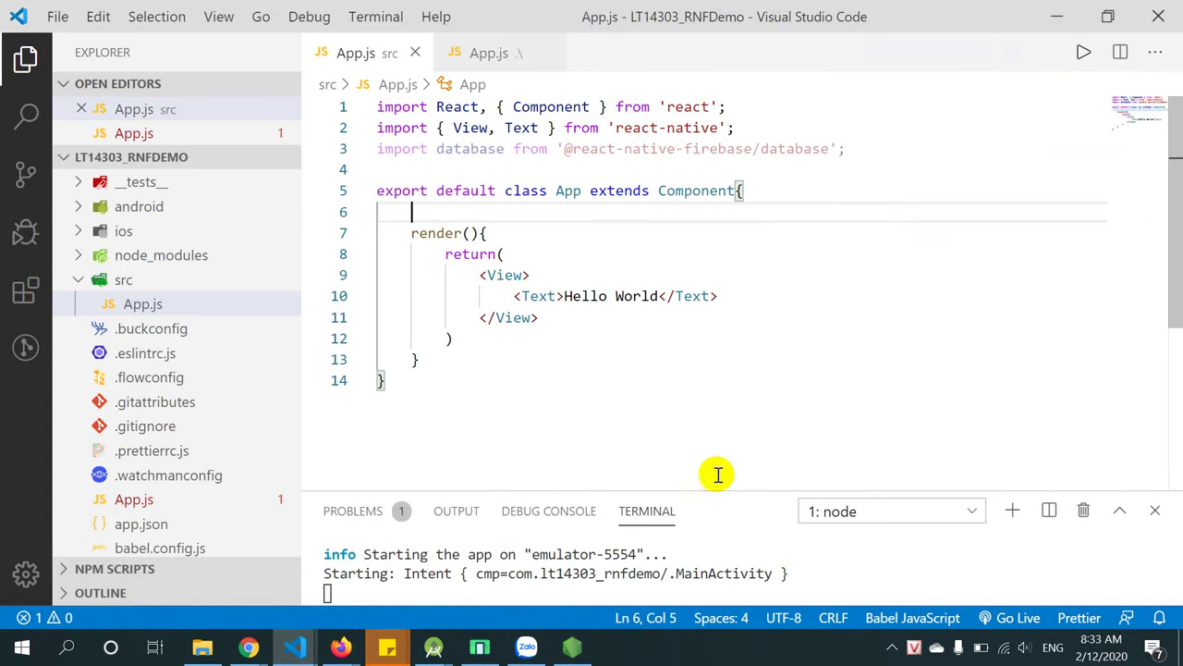
left_click_drag(721, 490, 719, 388)
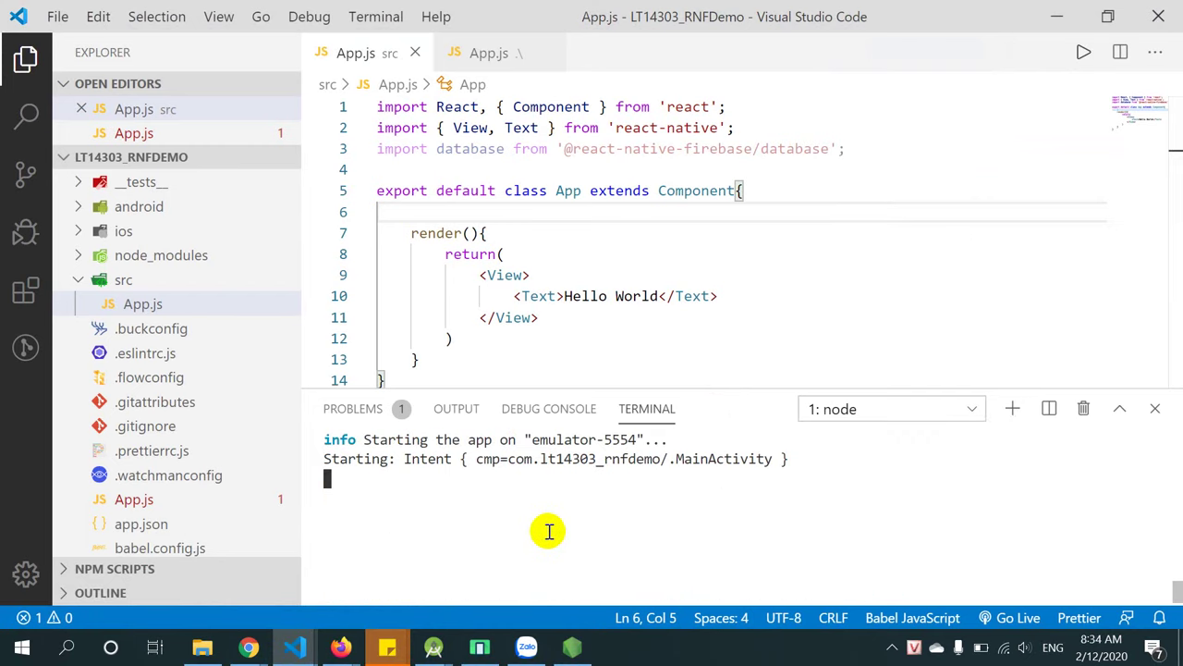
Check the dependency graph loading in the Metro console, clear the text selection there, and return to Visual Studio Code.
left_click(571, 652)
left_click(616, 431)
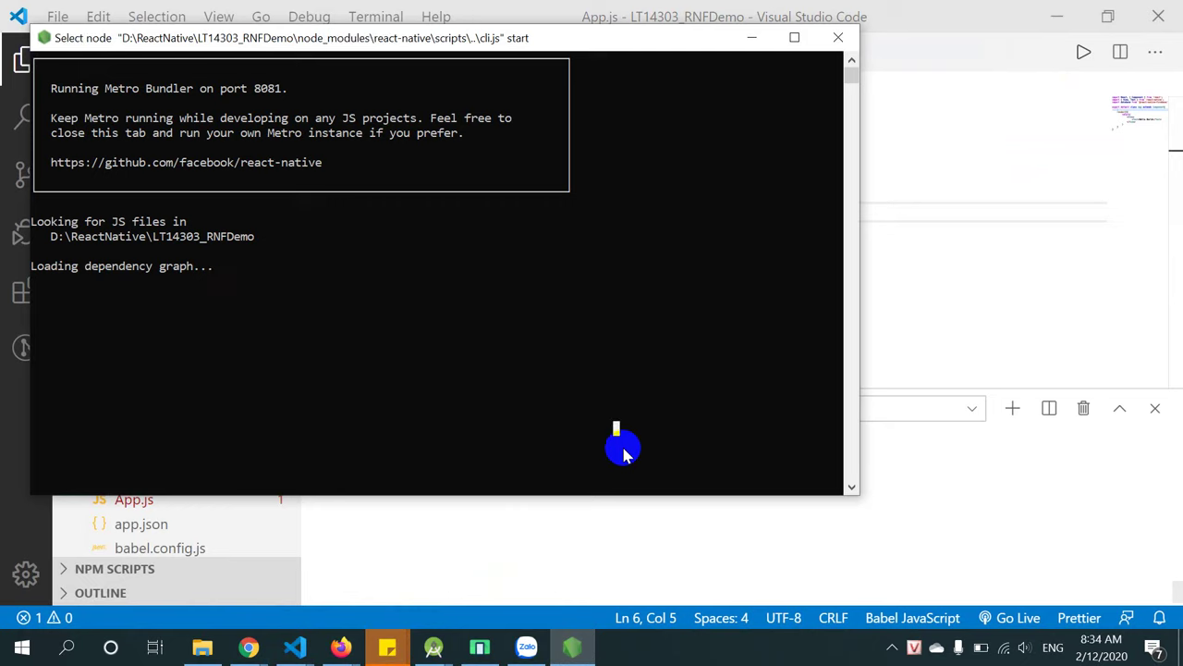
right_click(622, 450)
left_click(647, 341)
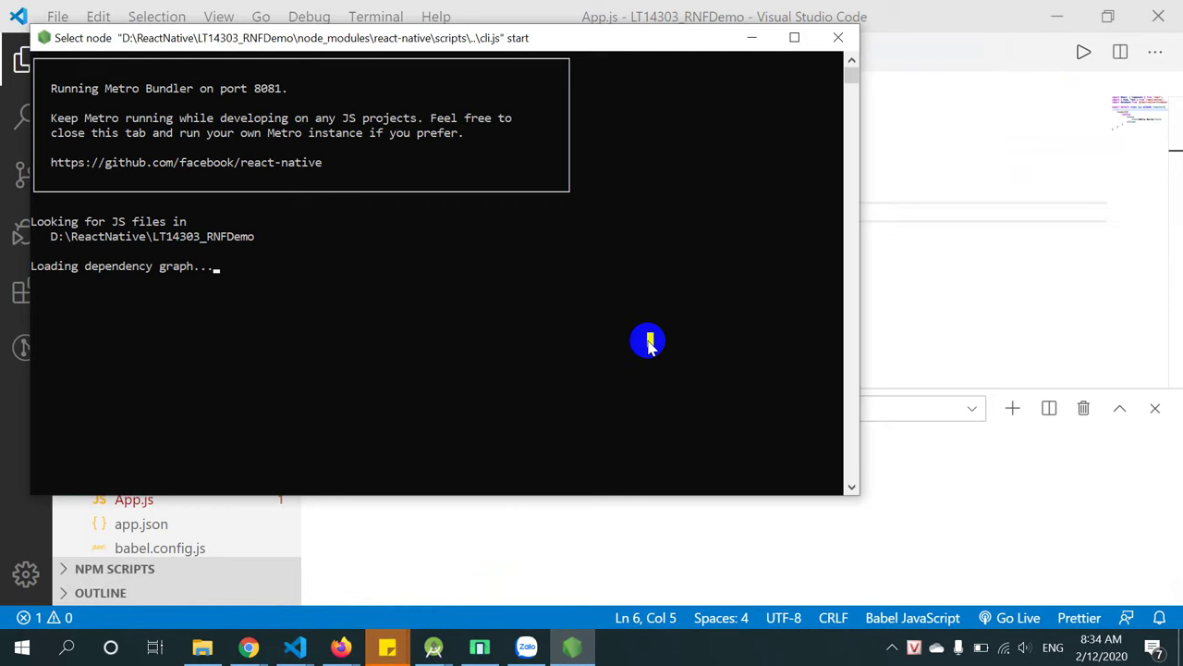
right_click(647, 345)
left_click(985, 483)
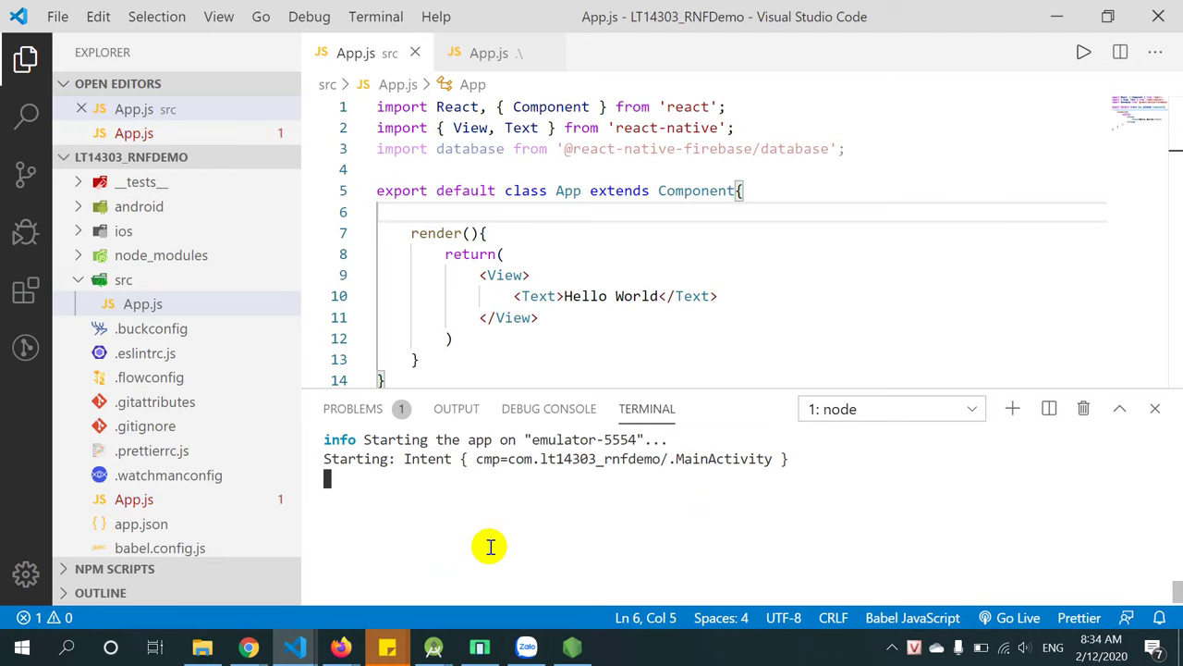
Check the bundling output in the Metro console and the app's screen in the Android emulator.
left_click(555, 280)
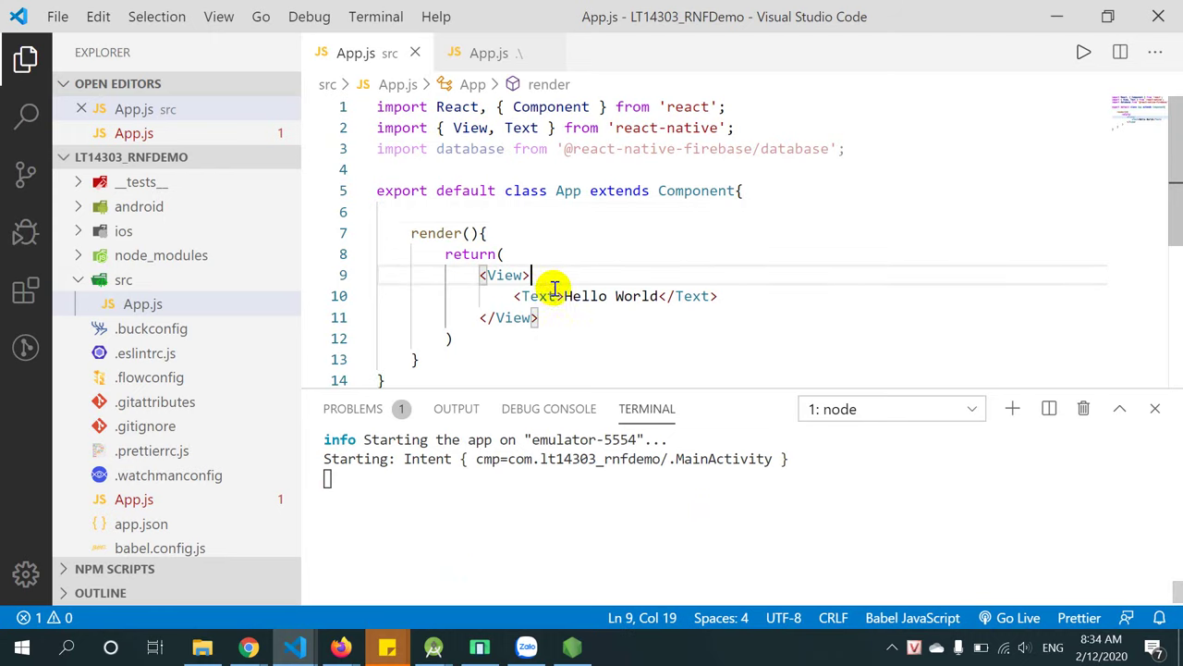
left_click(489, 214)
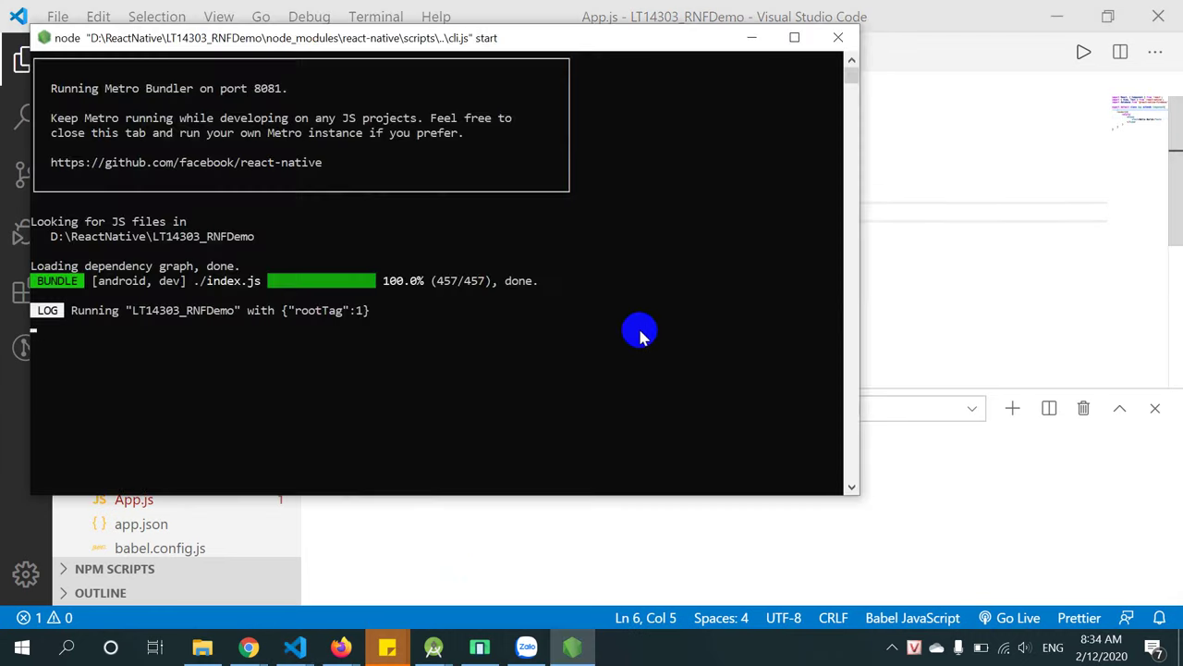
left_click(392, 528)
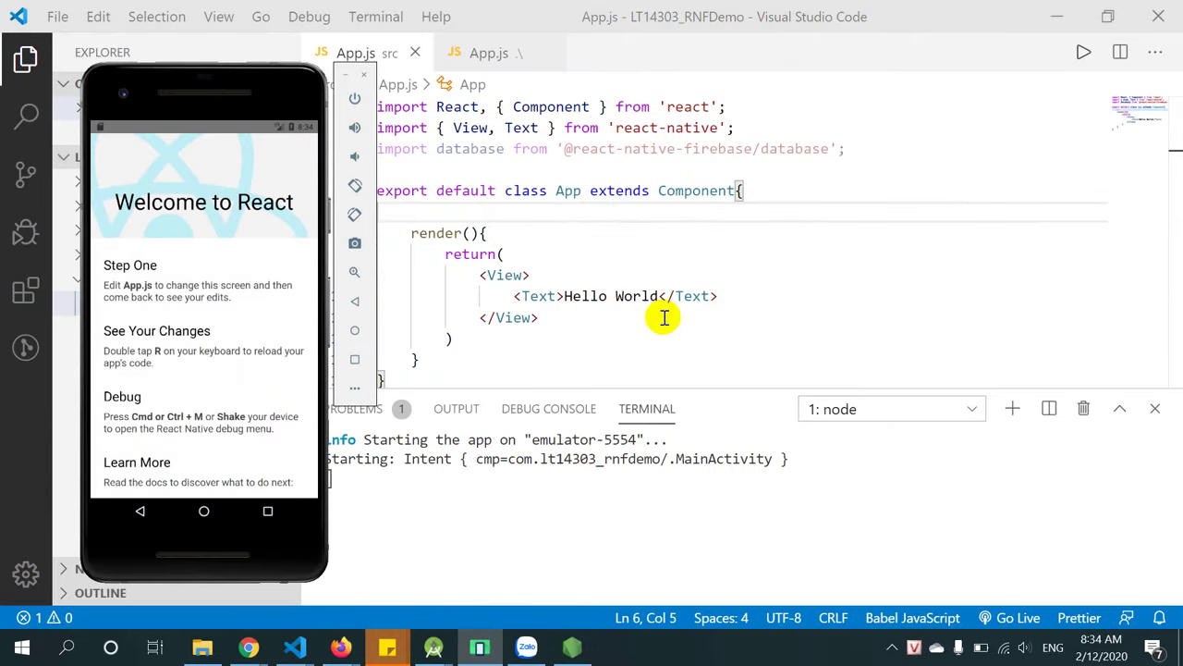
left_click(745, 281)
Open index.js from the project root and change the App import path to './src/App'.
scroll(251, 395, "down", 3)
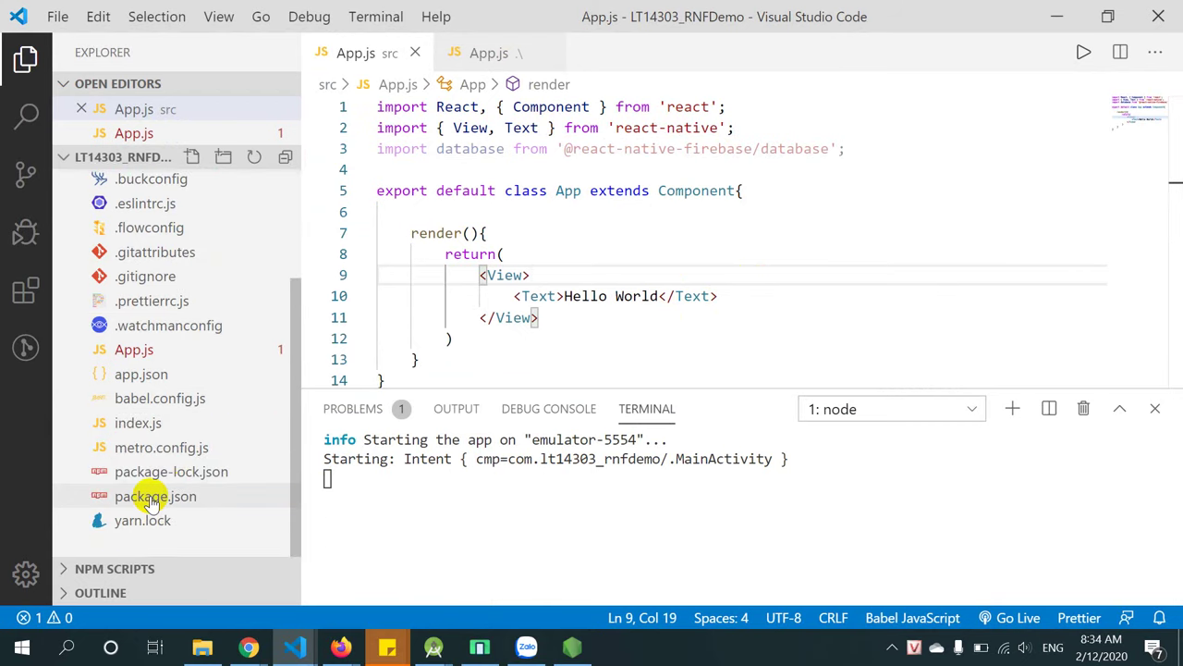
left_click(151, 428)
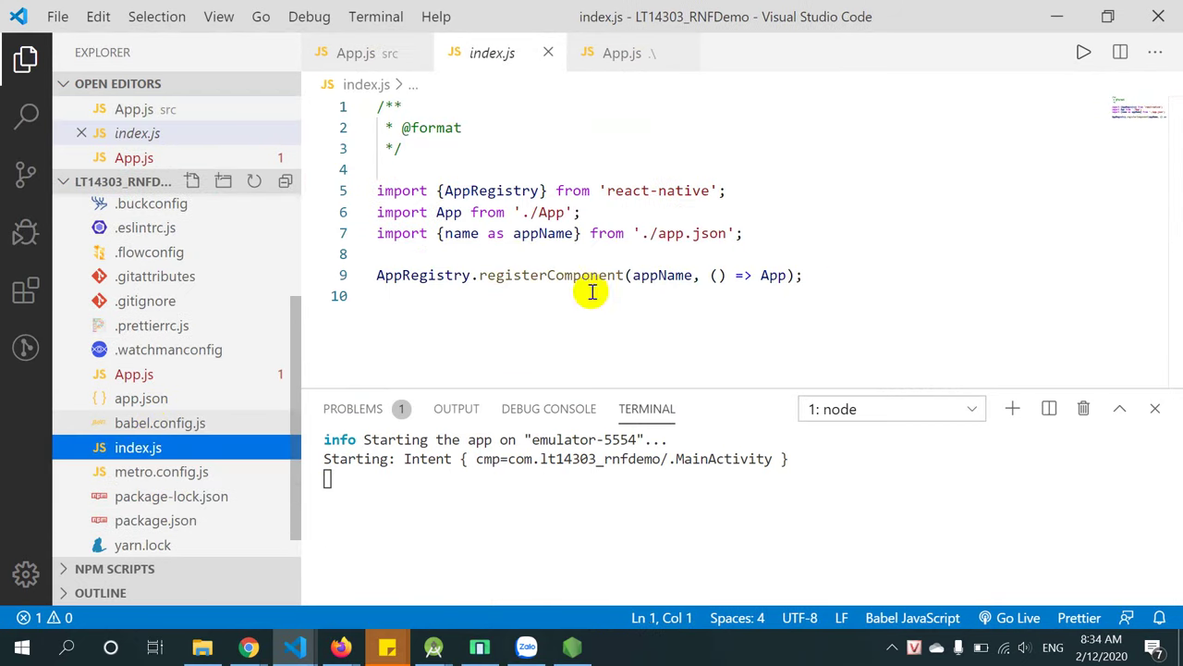
left_click(839, 257)
left_click(529, 212)
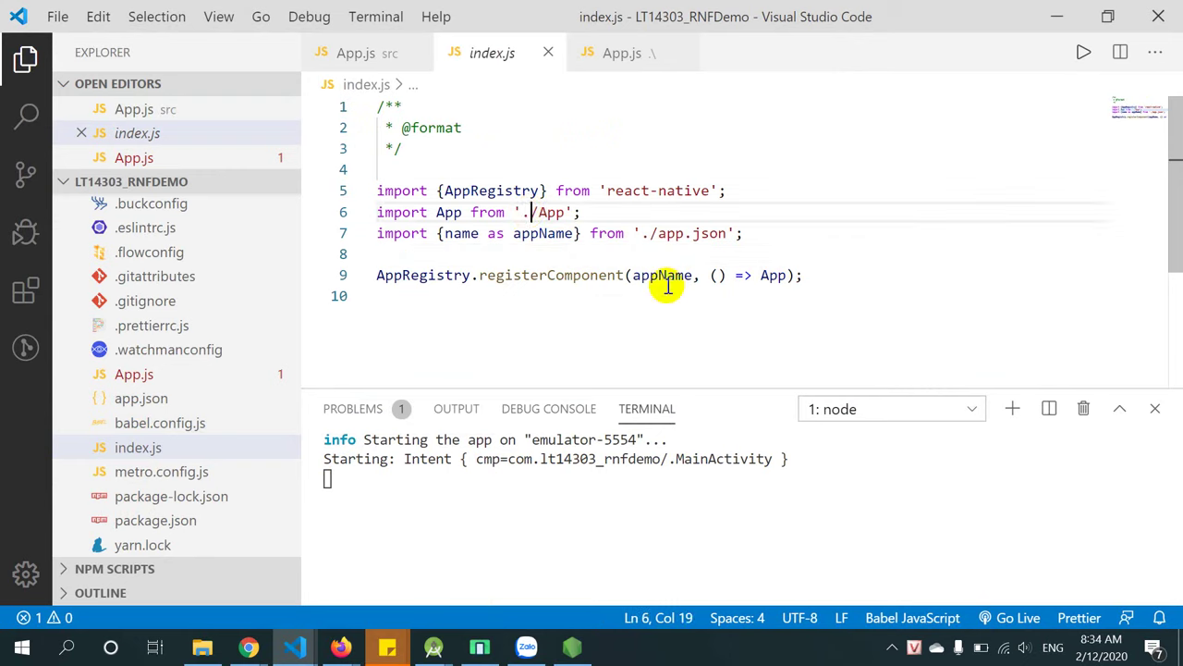
type("/src")
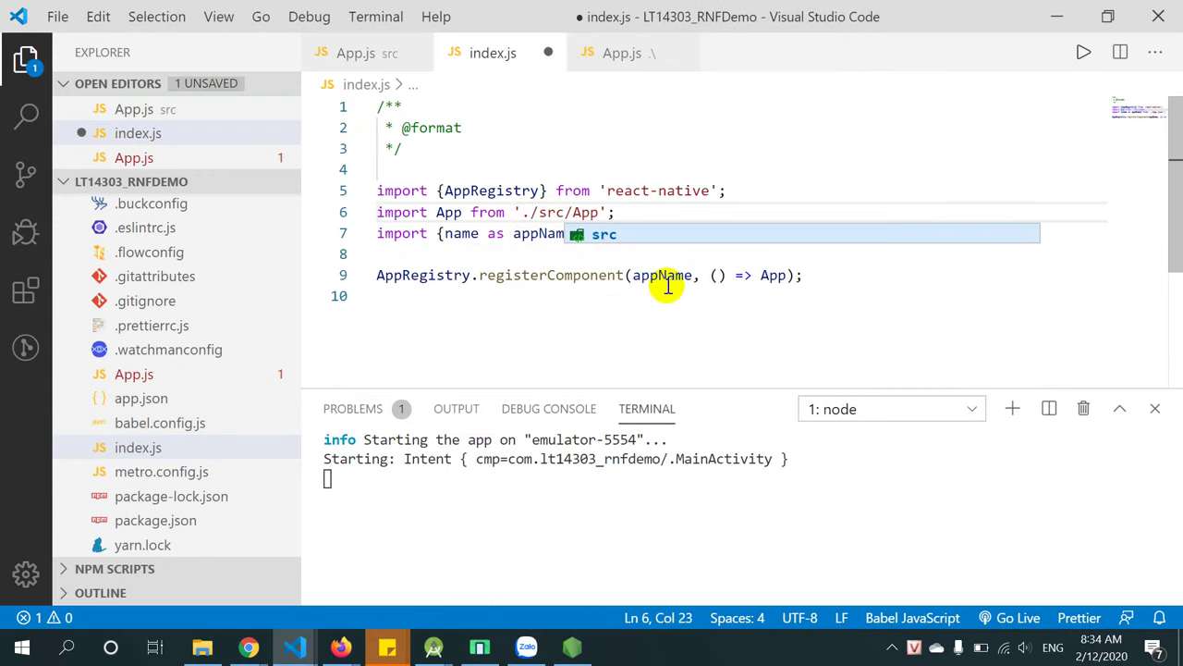
Save index.js, reload the app in the Android emulator, and check the bundling output in the Metro console.
key("ctrl+z")
left_click(687, 314)
left_click(573, 647)
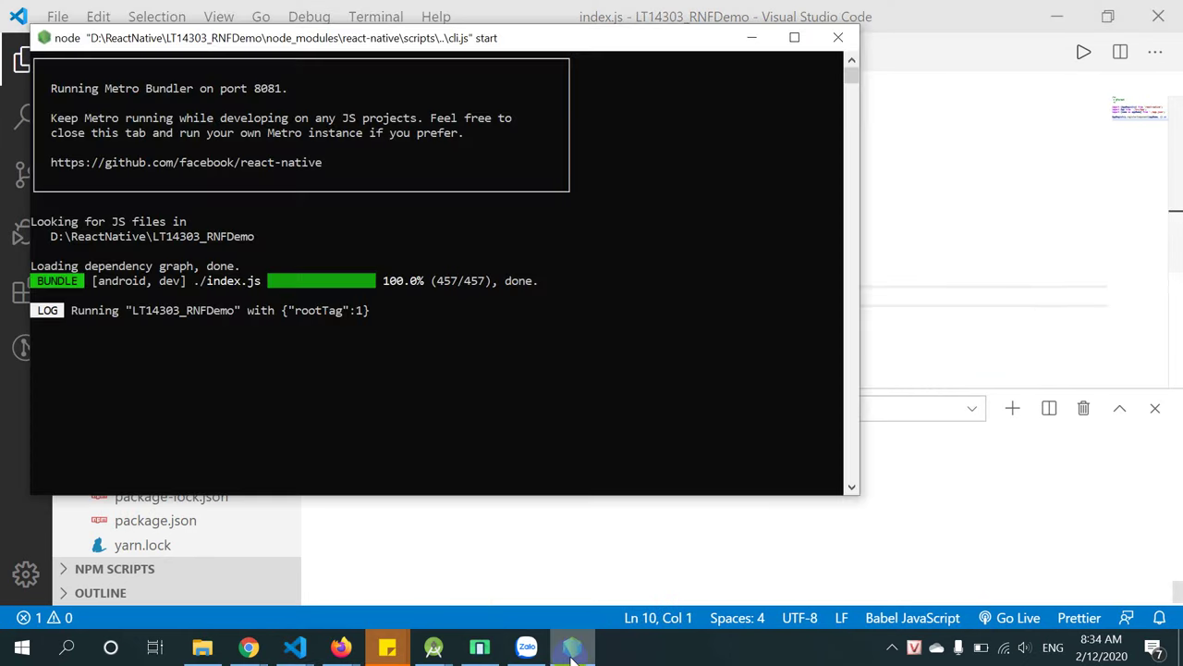
left_click(482, 644)
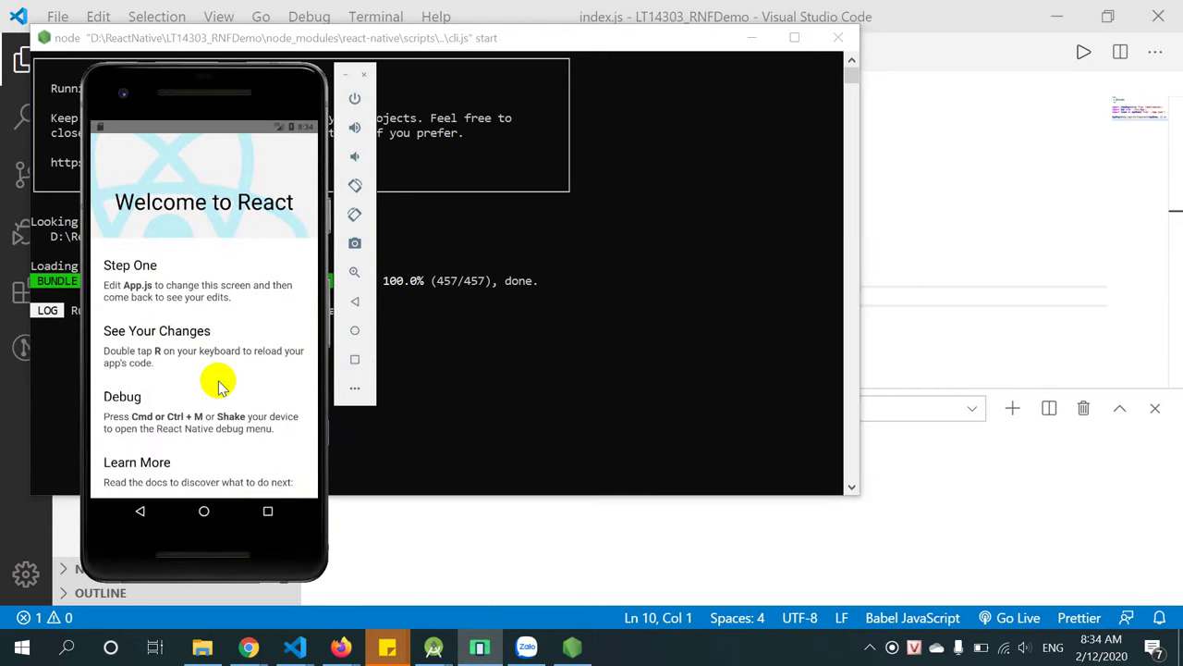
scroll(220, 386, "down", 1)
key("r")
key("r")
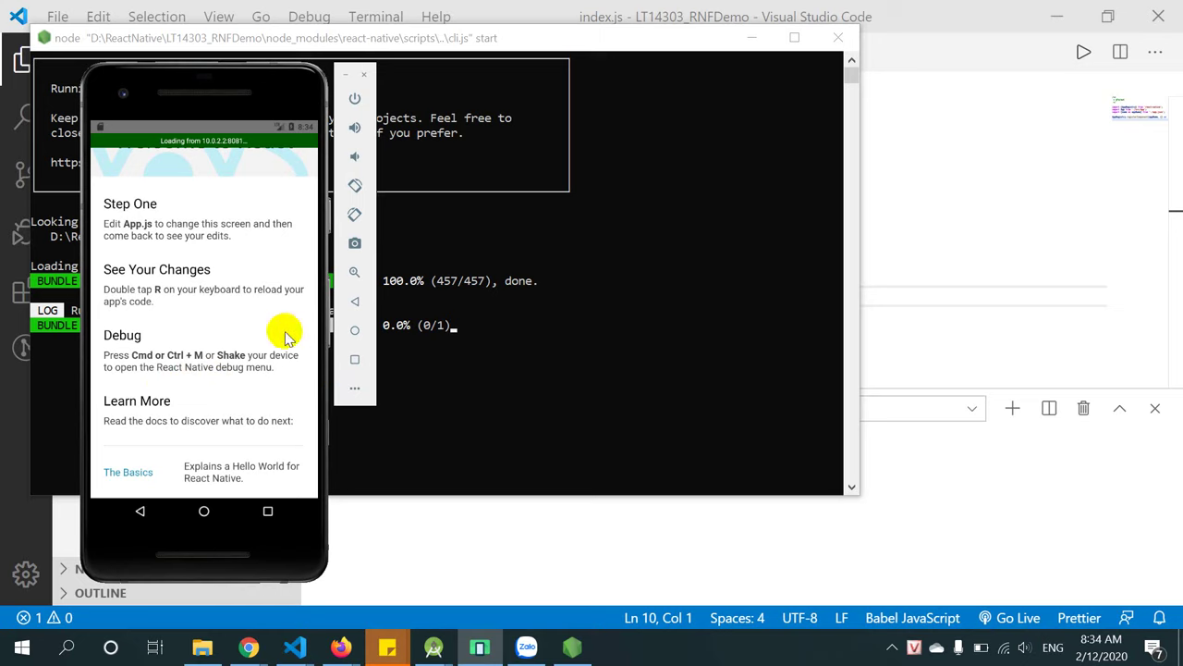
left_click(700, 354)
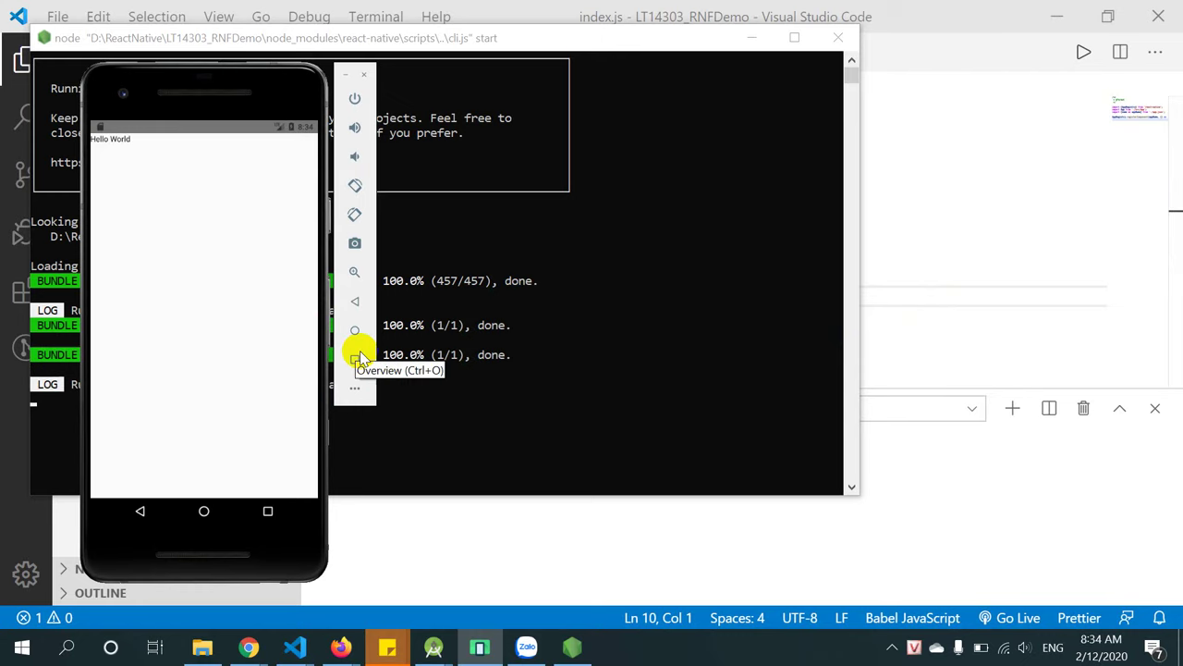
left_click(669, 298)
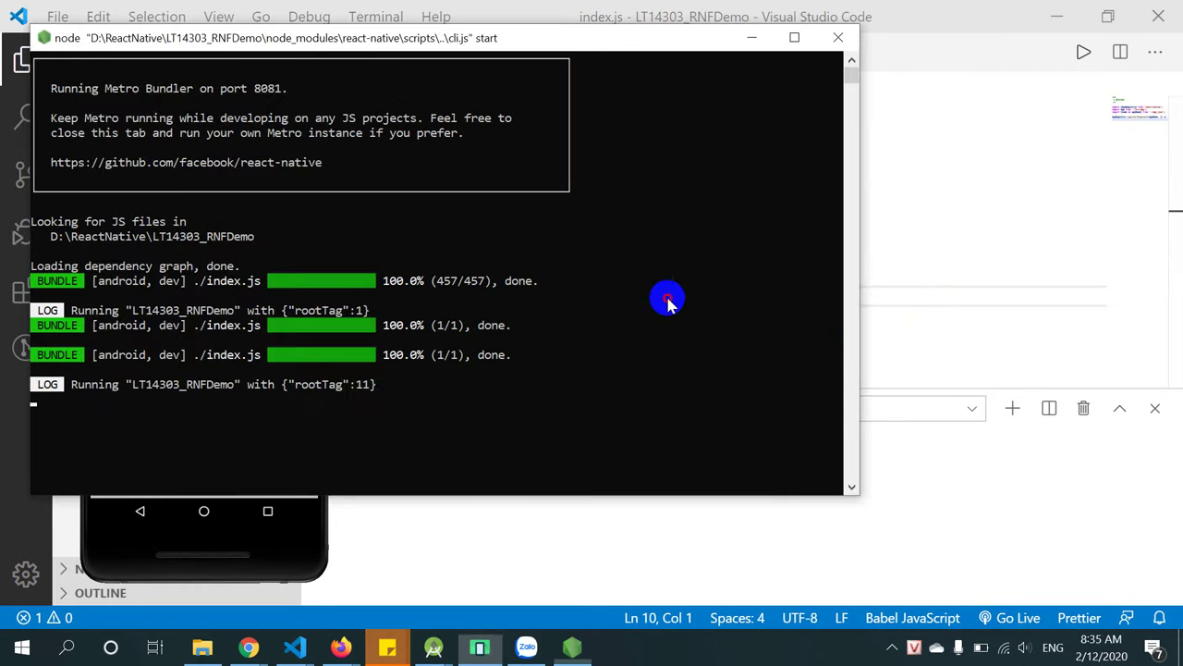
Return to Visual Studio Code, close all open editors, and reopen only App.js from the src folder.
left_click(963, 287)
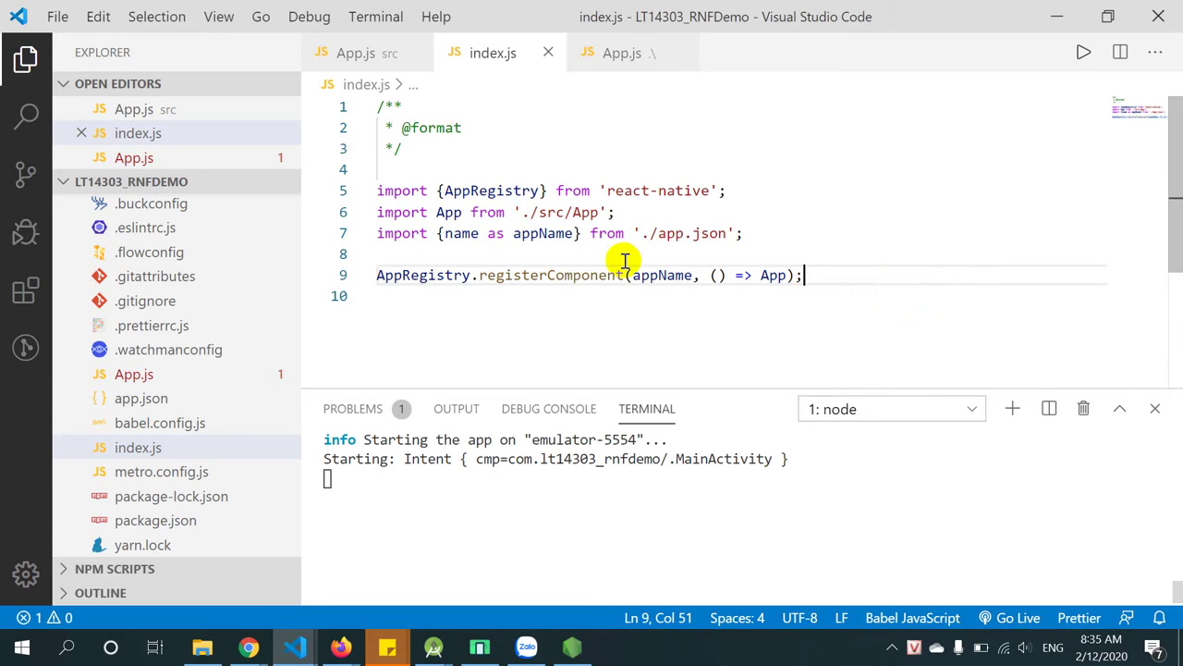
left_click(548, 53)
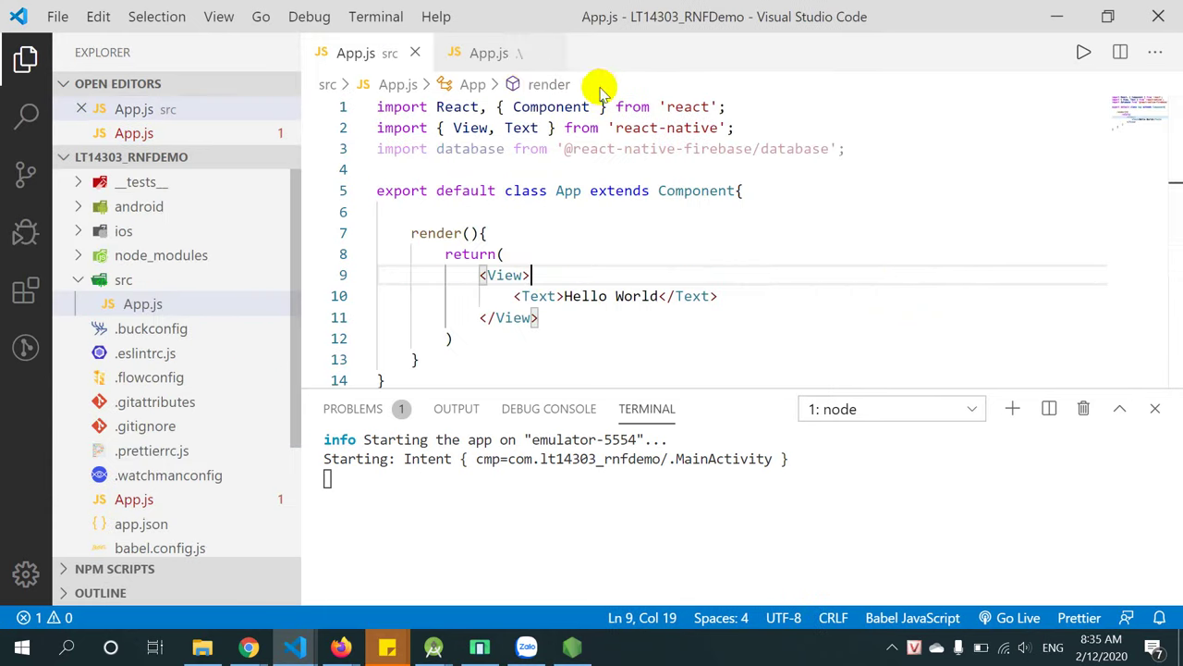
left_click(489, 55)
left_click(548, 52)
left_click(415, 52)
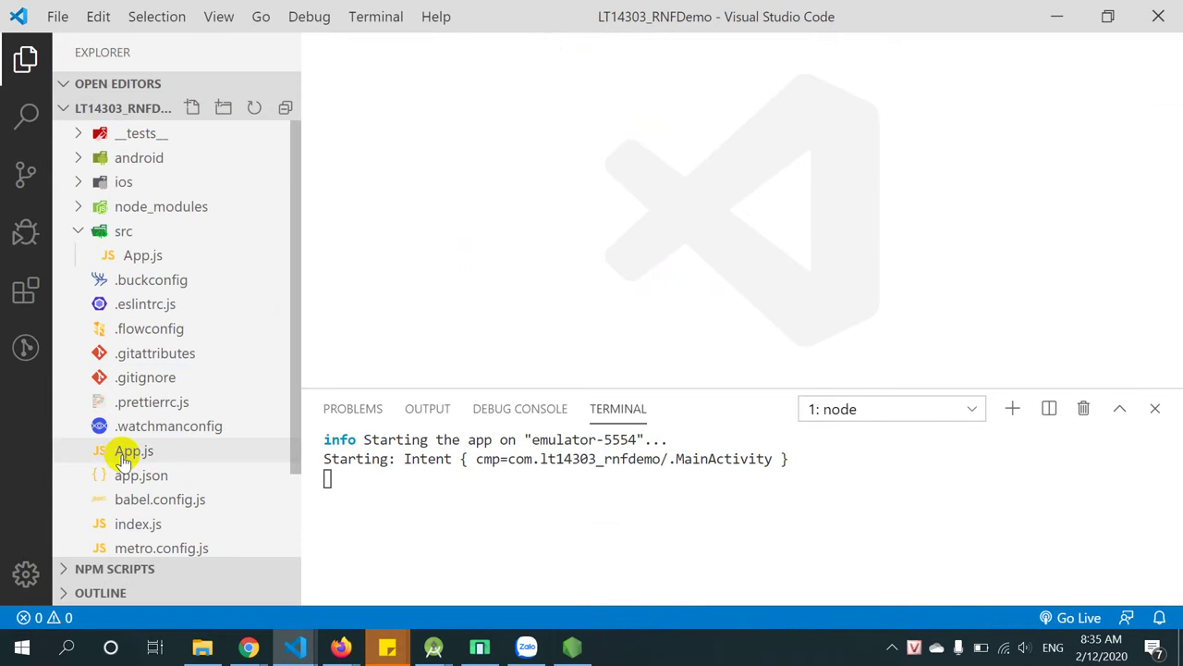
left_click(143, 256)
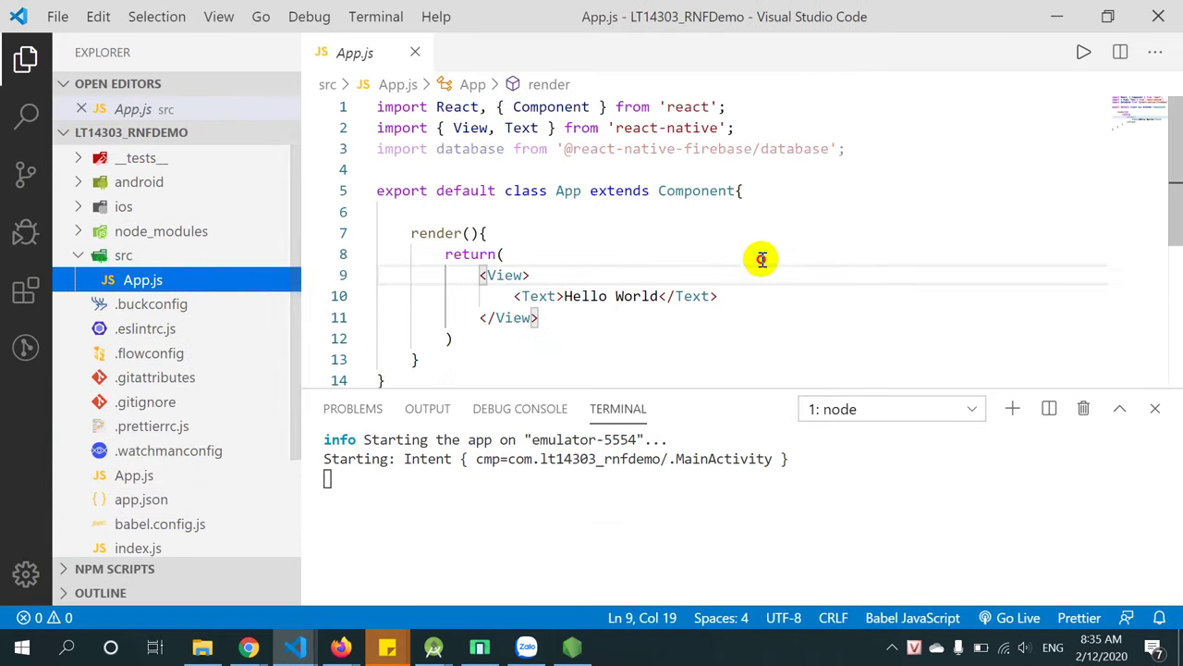
Switch to Chrome and open the Database page of the RNFDemo project in the Firebase console.
mouse_move(248, 647)
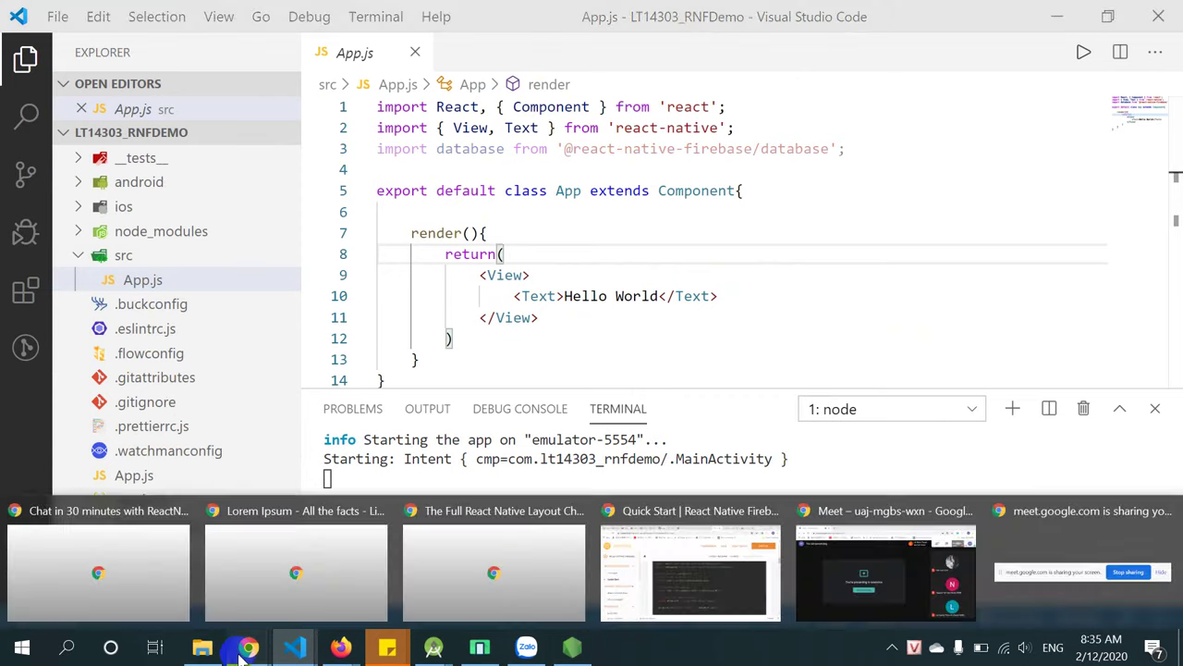
left_click(726, 564)
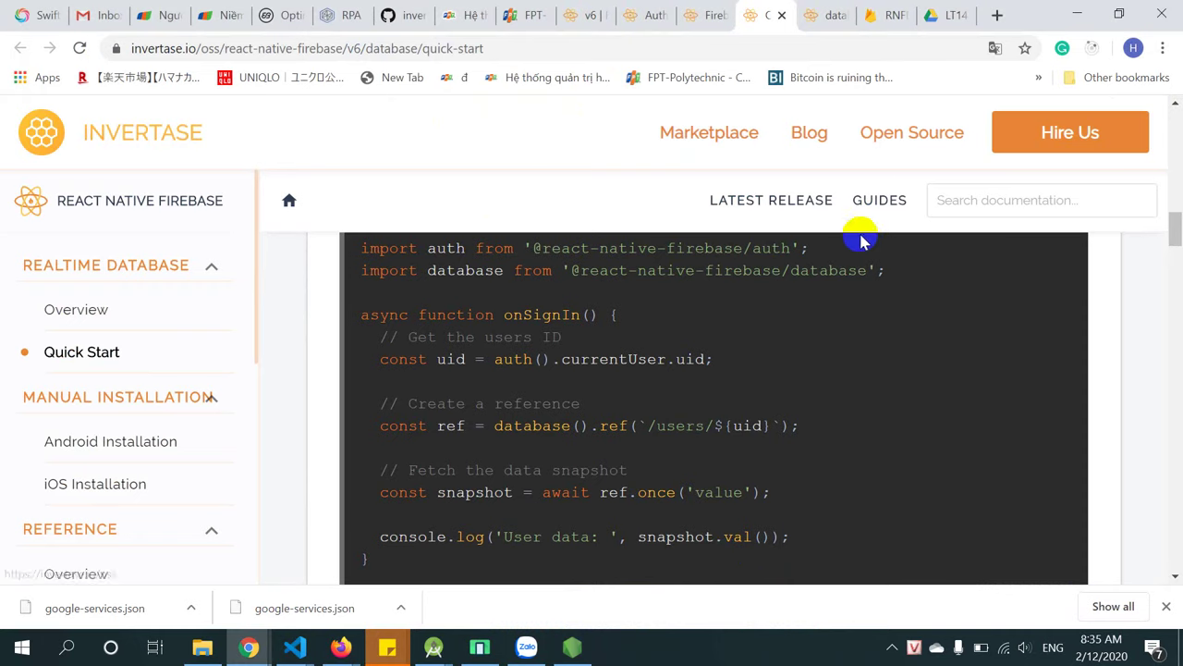
left_click(887, 15)
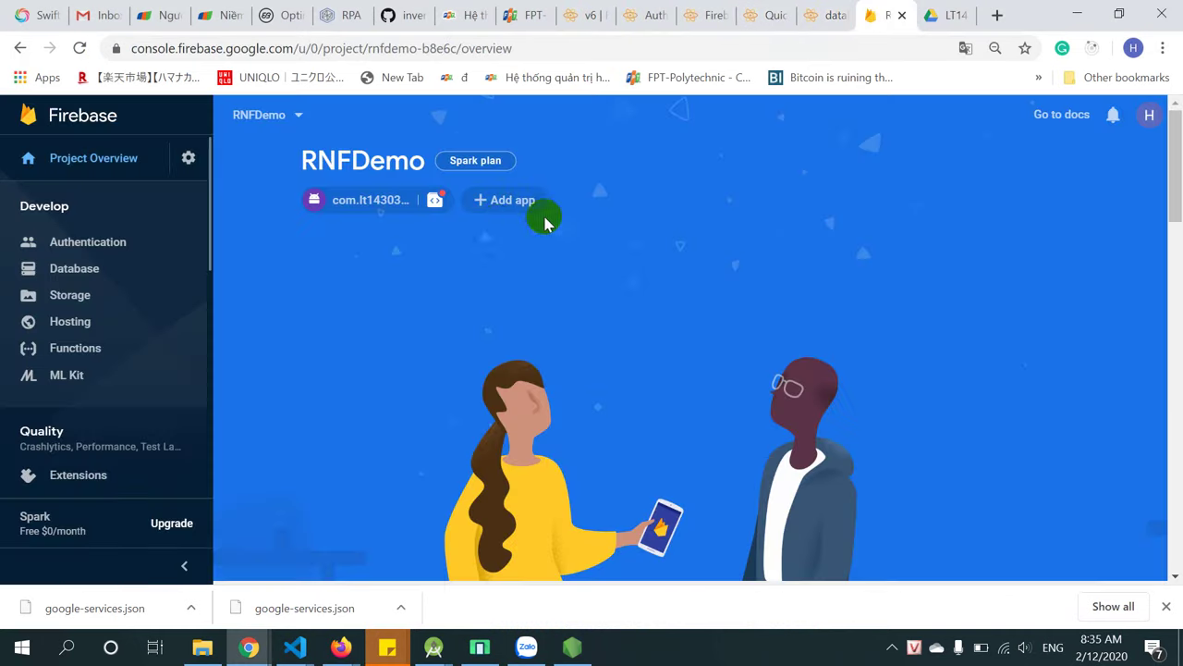
left_click(68, 269)
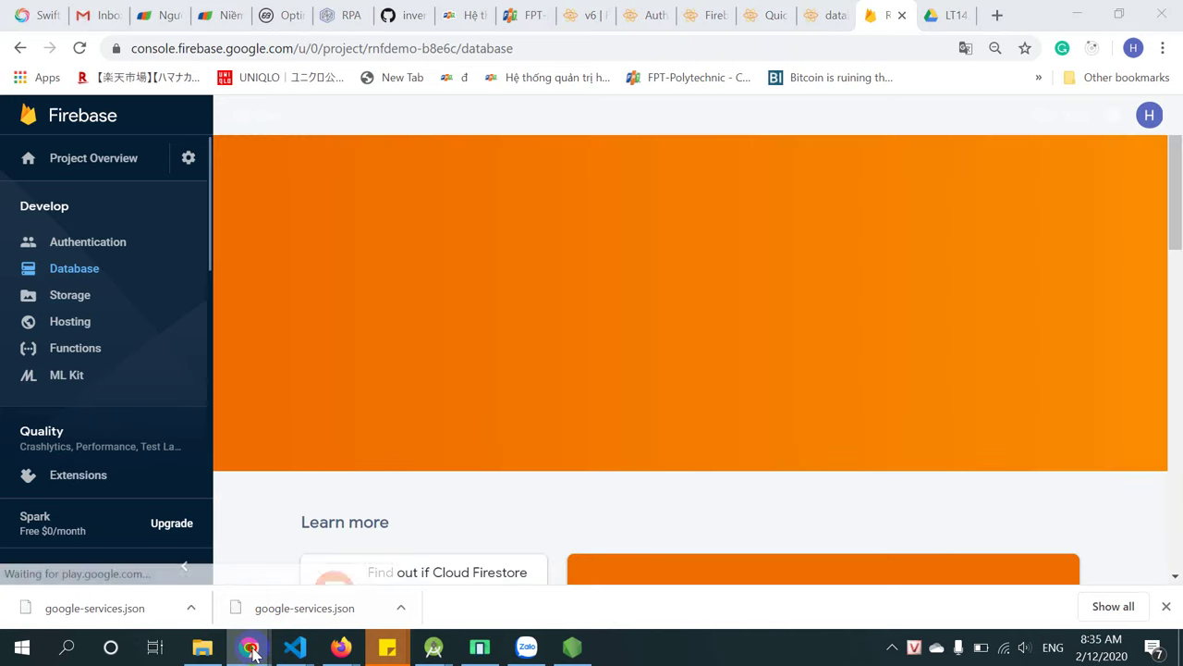
Switch to the Google Meet window and check the meeting's chat and participant list.
mouse_move(246, 649)
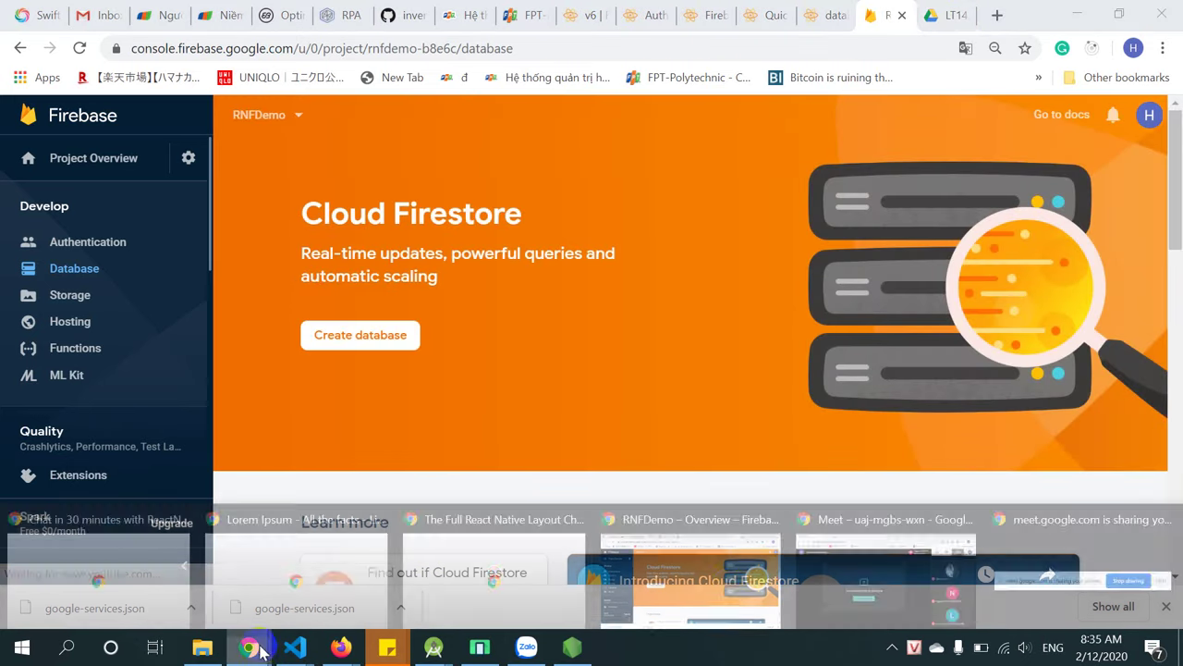
left_click(840, 585)
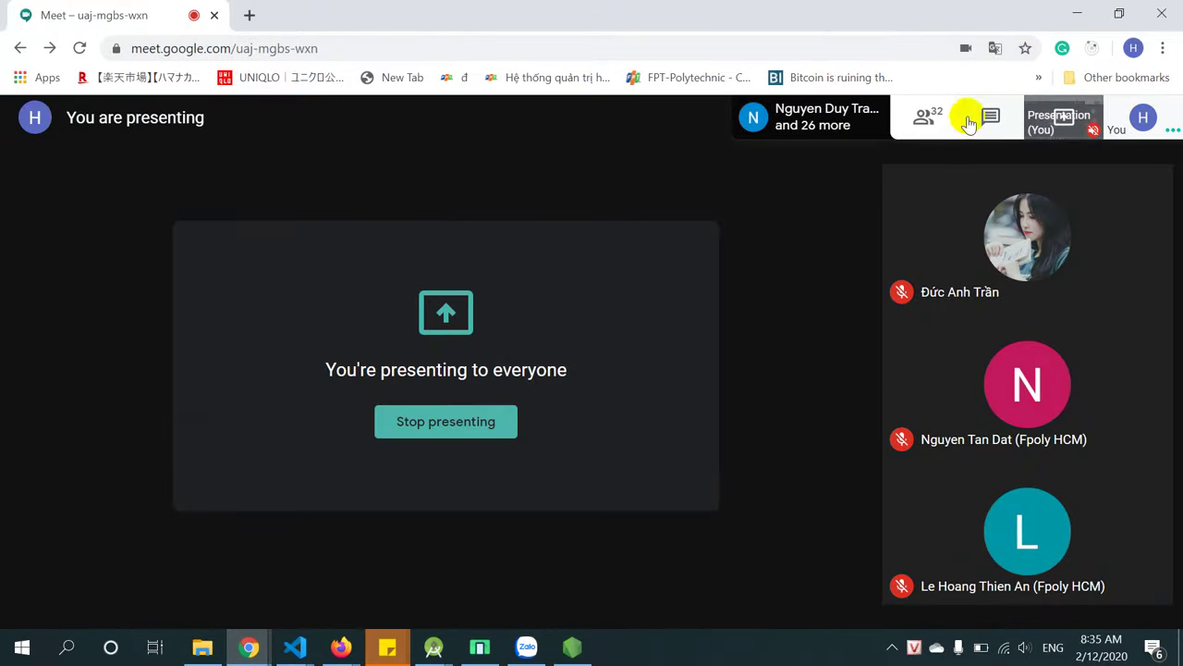
mouse_move(971, 120)
left_click(991, 123)
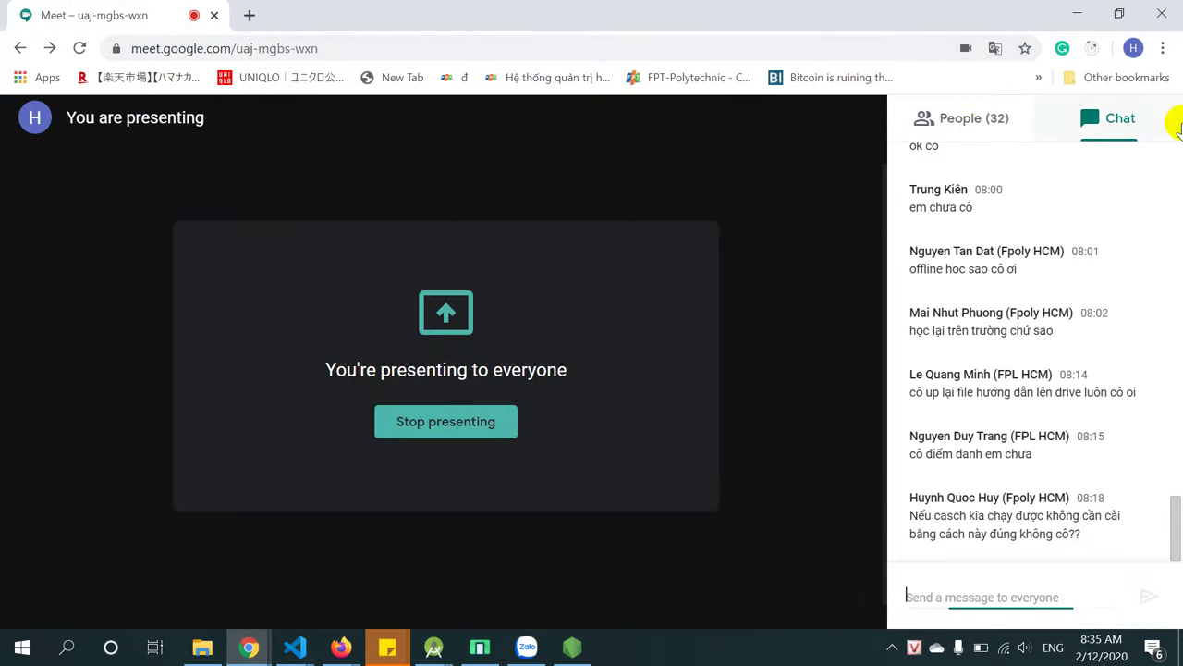
left_click(966, 129)
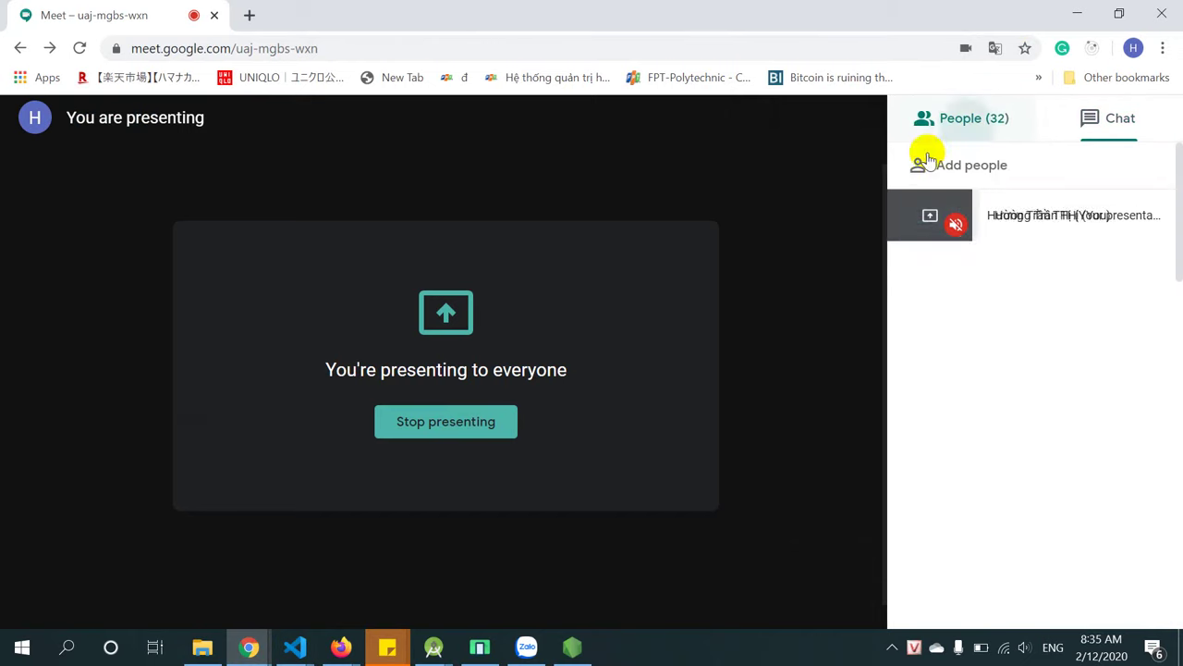
left_click(1109, 118)
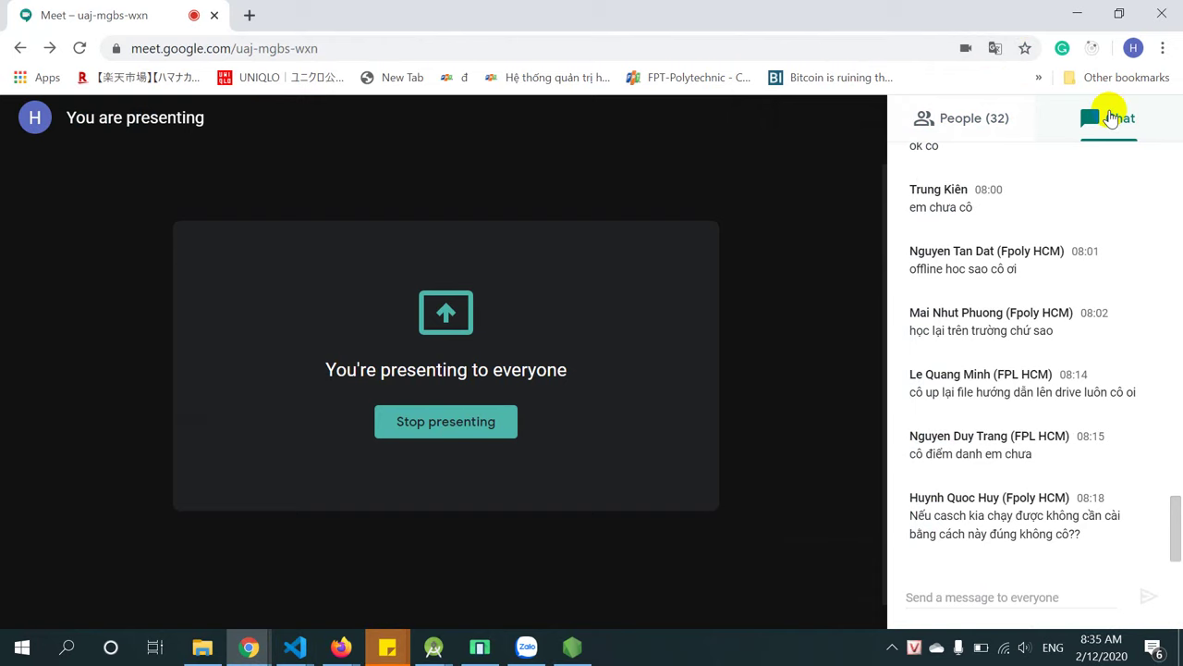
left_click(925, 120)
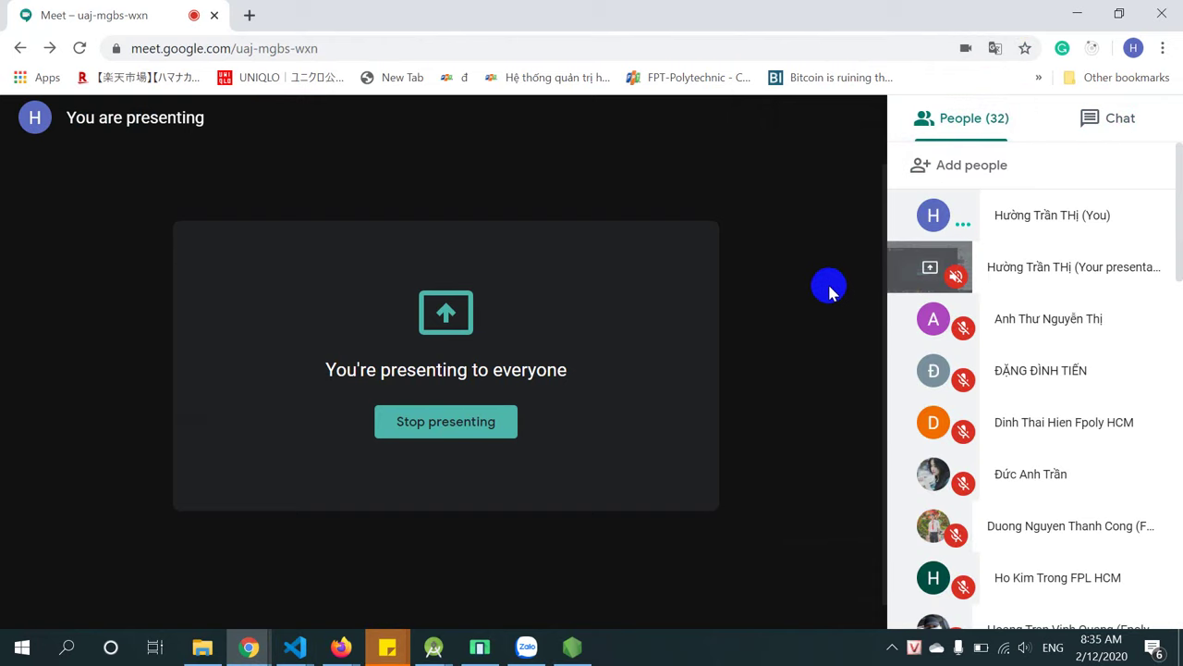
Return to the Firebase console, create a Realtime Database in test mode, and dismiss its public security rules warning.
key("alt+Tab")
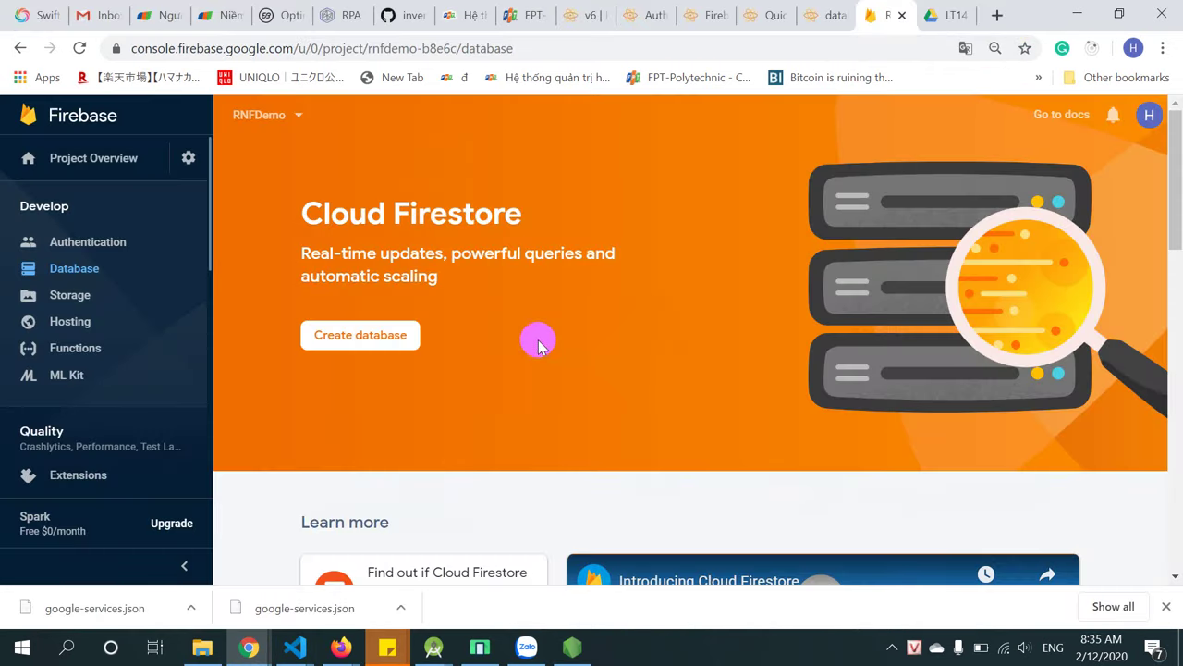
scroll(1115, 470, "down", 3)
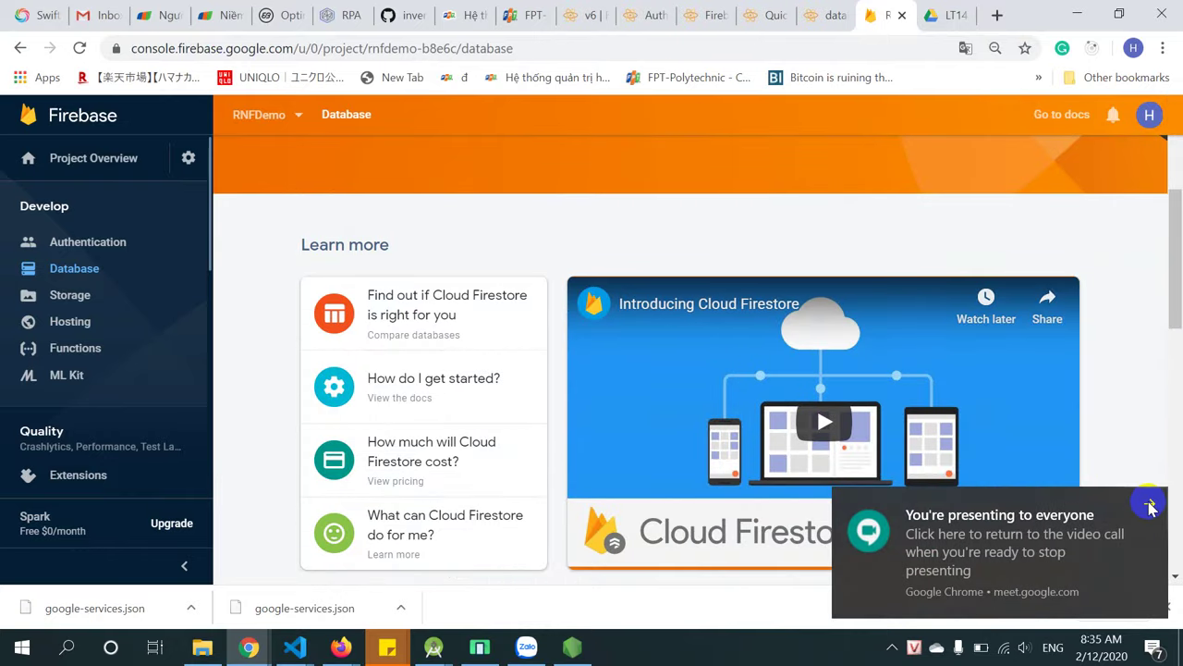
left_click(1151, 506)
scroll(1136, 449, "down", 4)
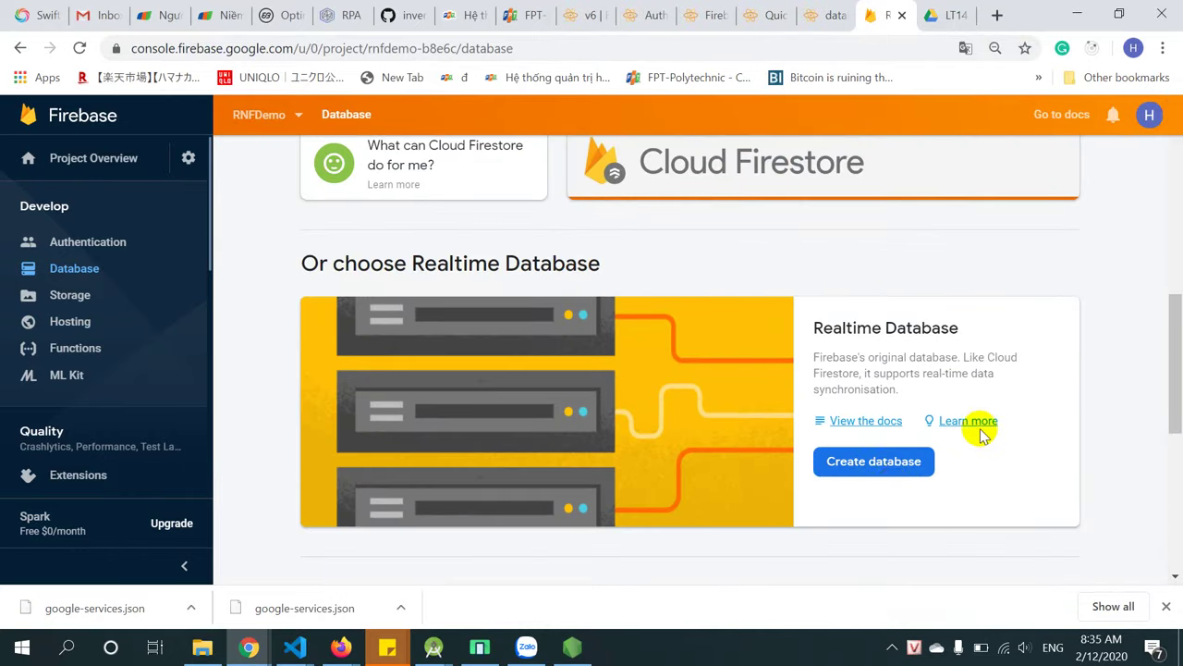
left_click(849, 471)
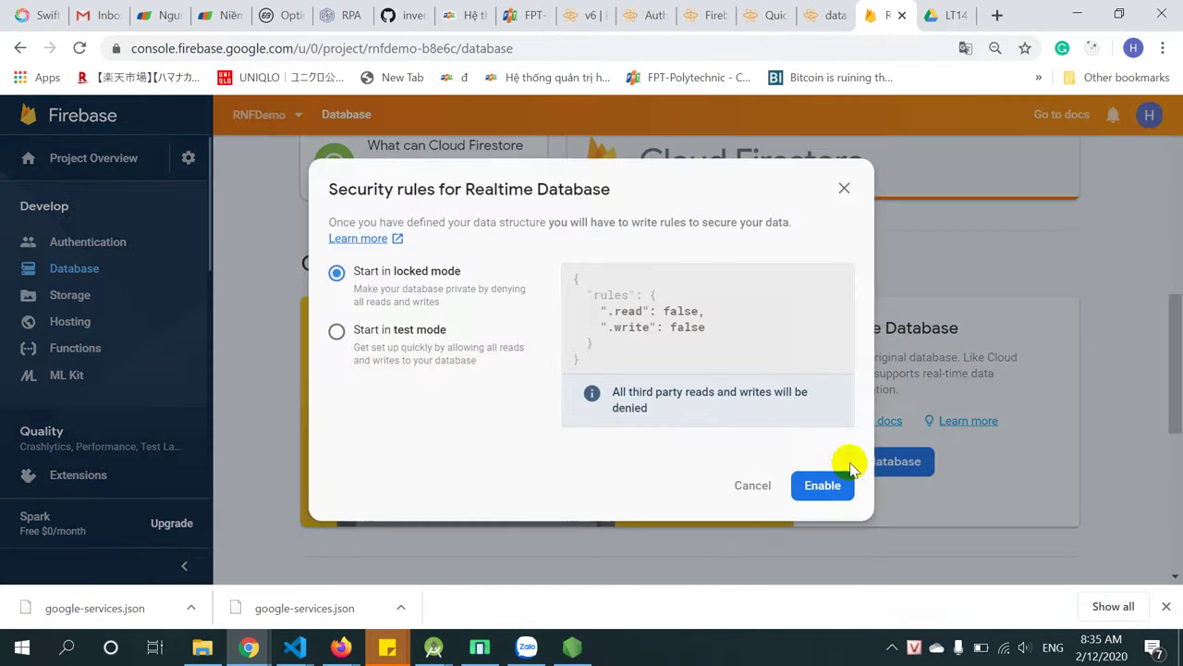
left_click(409, 343)
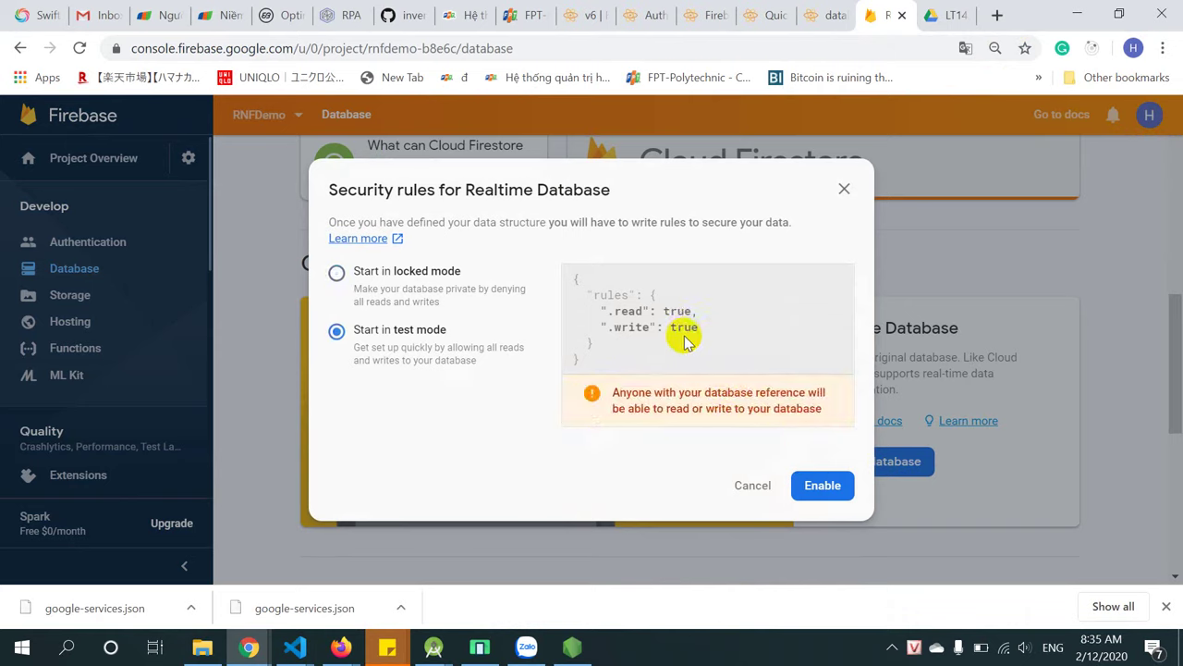
left_click(822, 486)
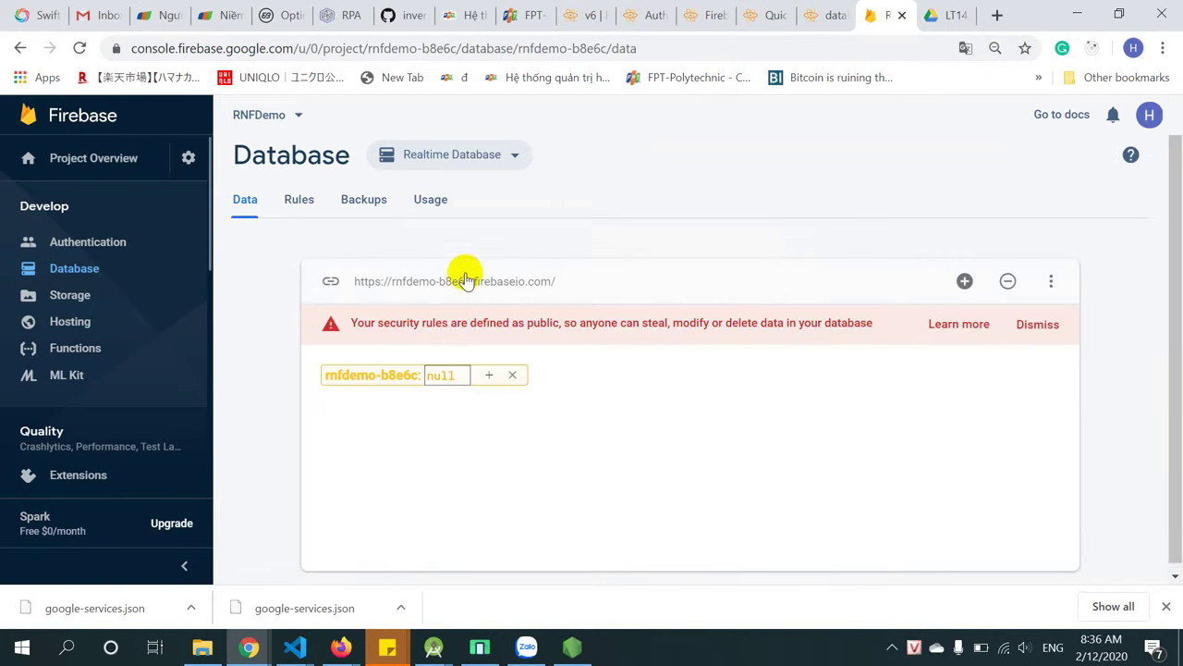
left_click(1034, 324)
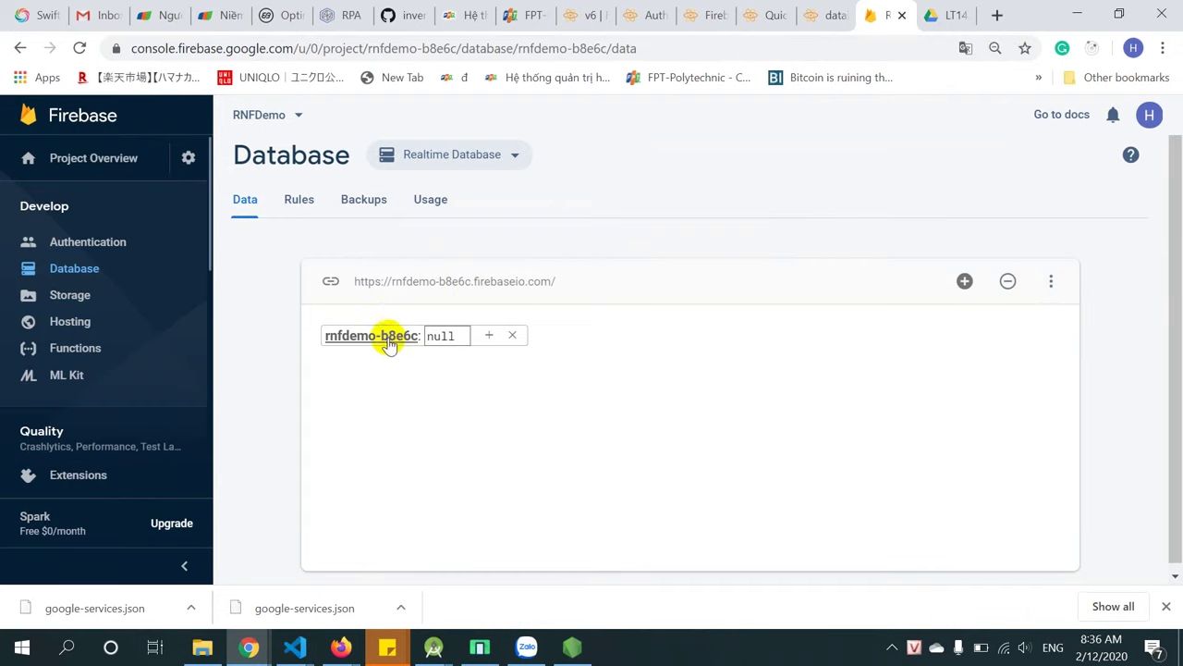
Define a users node under the database root with a child user0001 containing a name entry set to the user's full name.
left_click(492, 338)
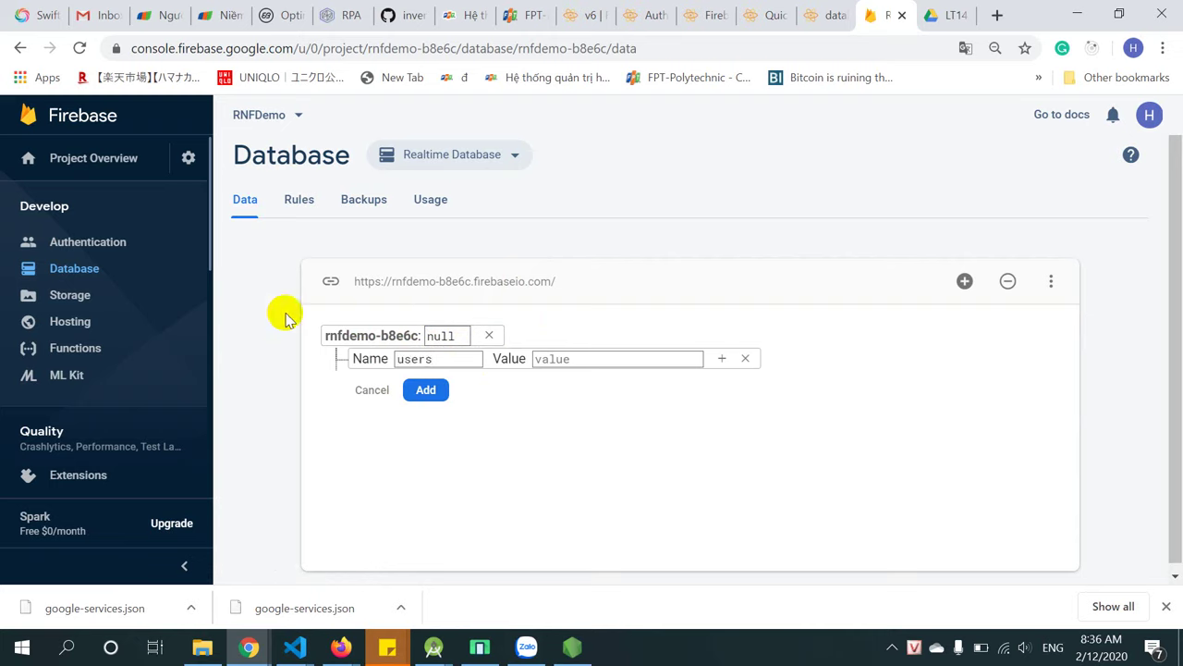
left_click(720, 360)
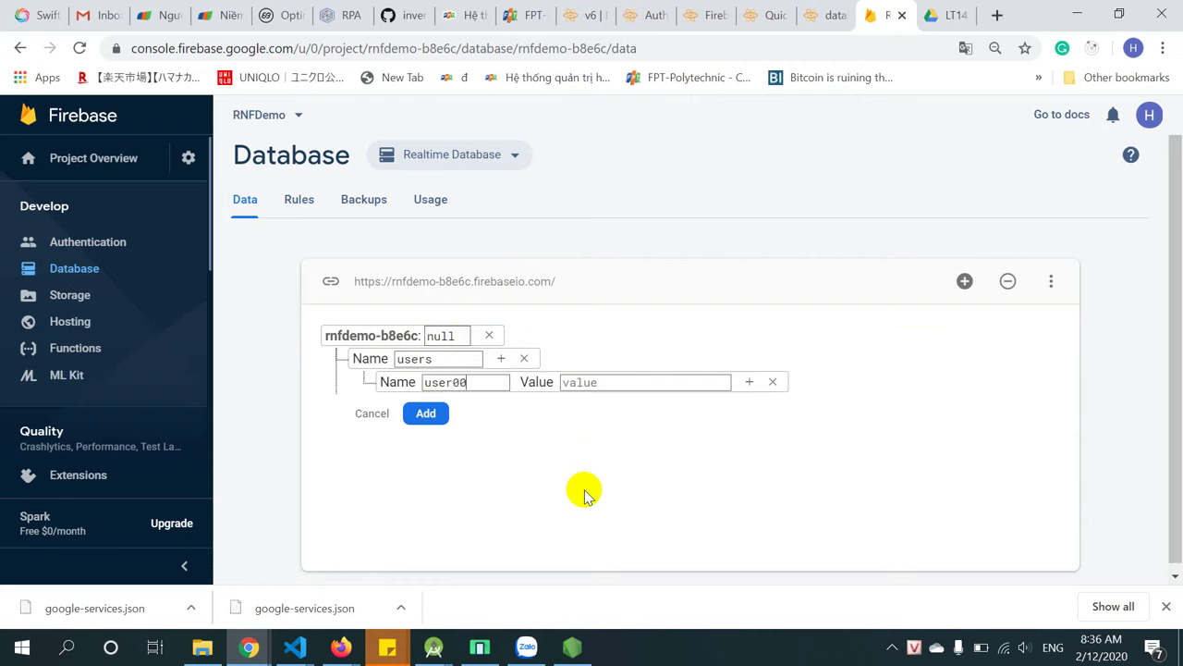
left_click(750, 383)
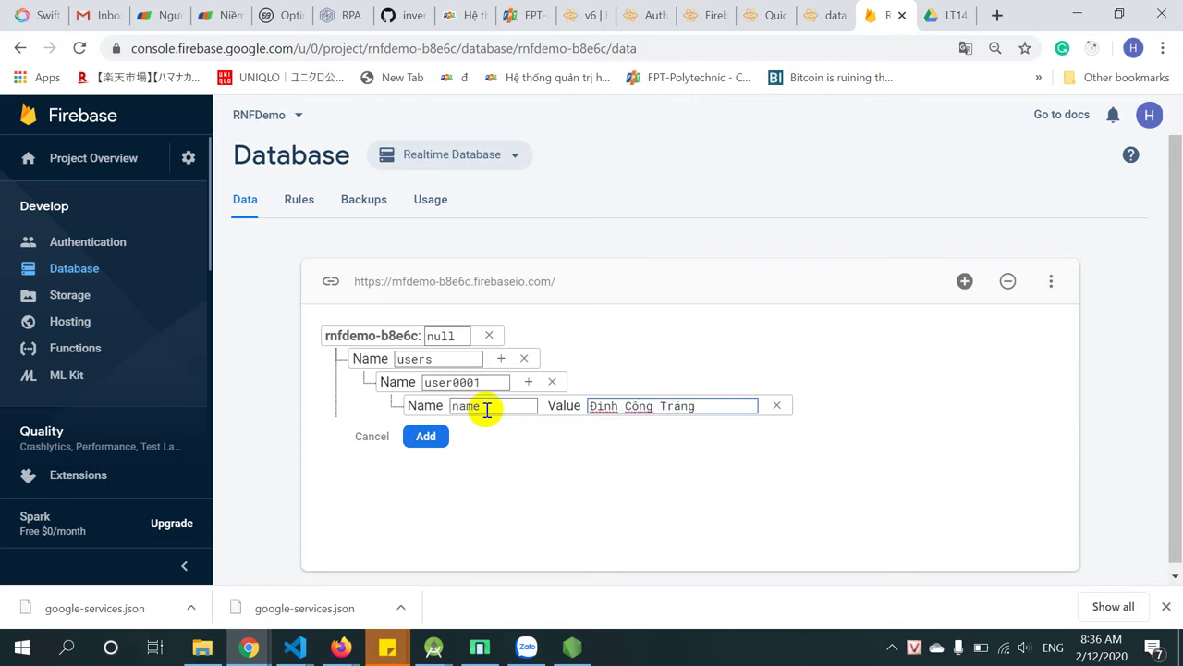
Give user0001 an age entry of 25 and add the whole users structure to the database.
left_click(527, 381)
type("age")
left_click(602, 432)
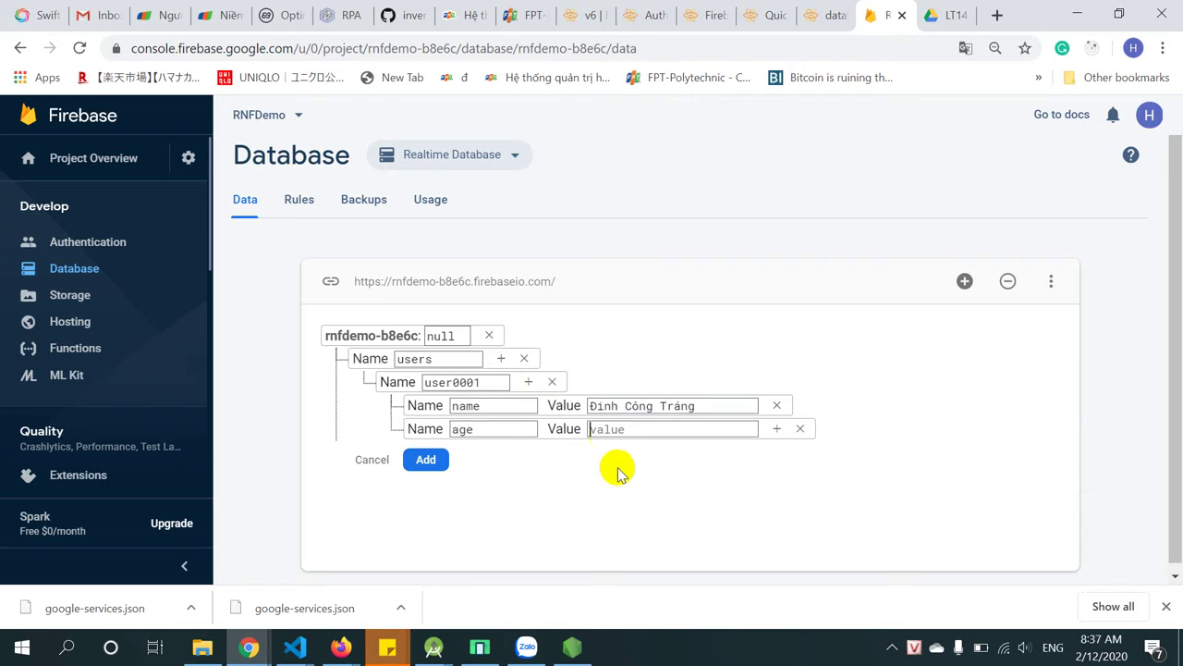
type("25")
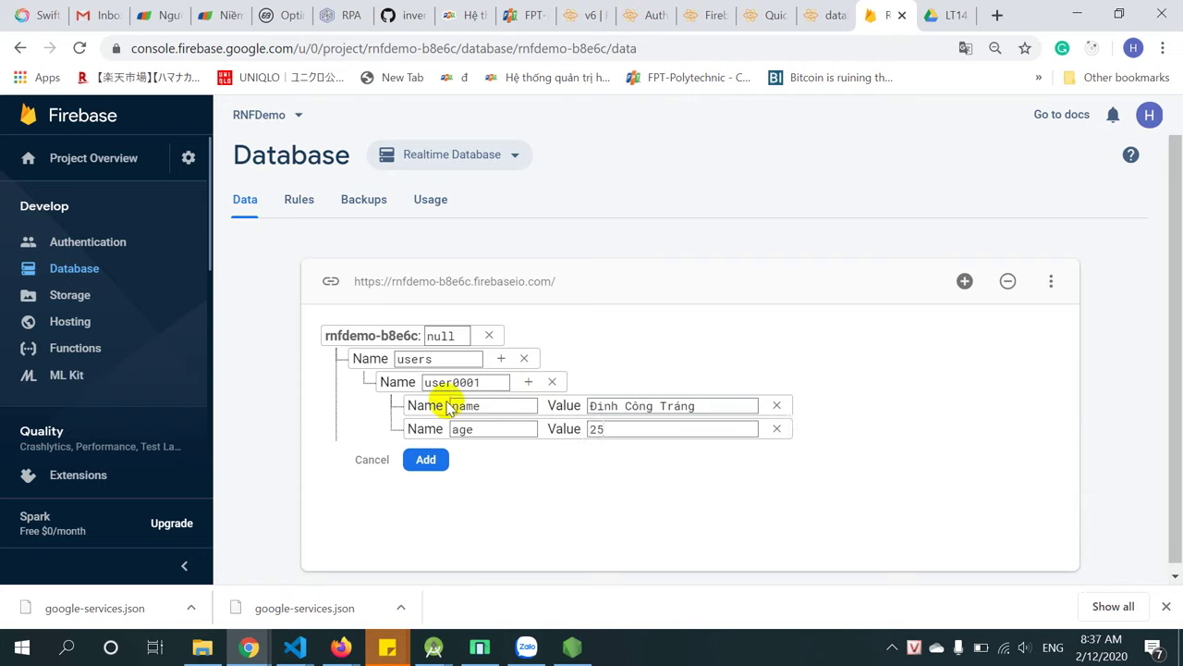
left_click(424, 459)
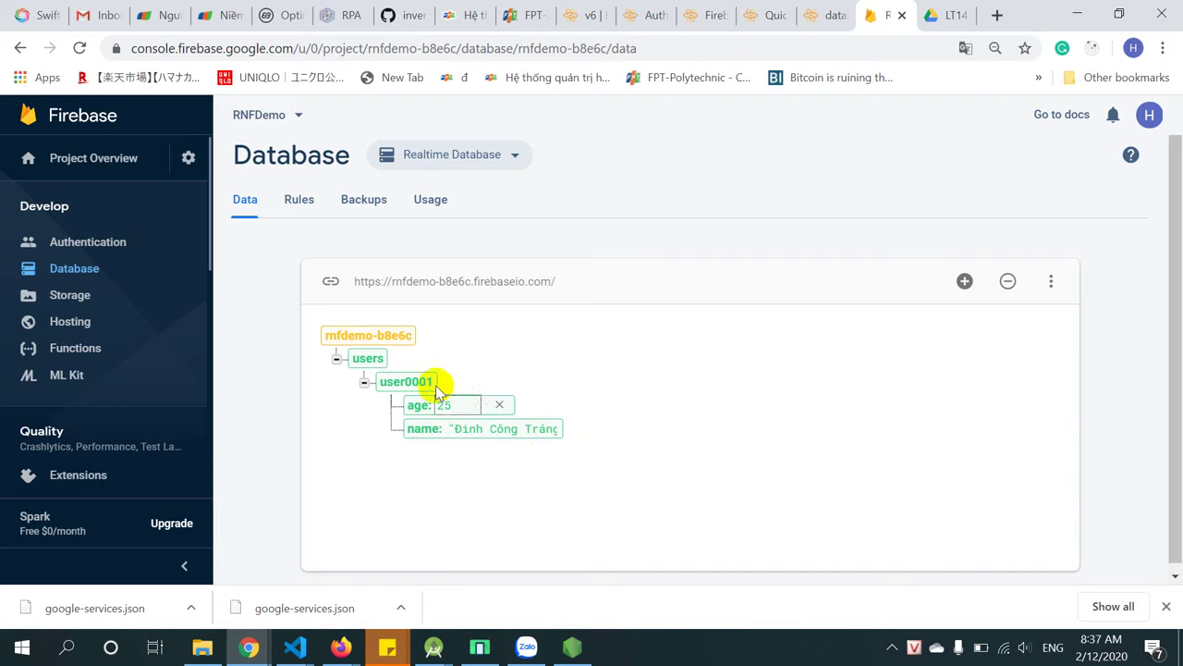
Collapse the user0001 node in the database's data tree.
mouse_move(426, 381)
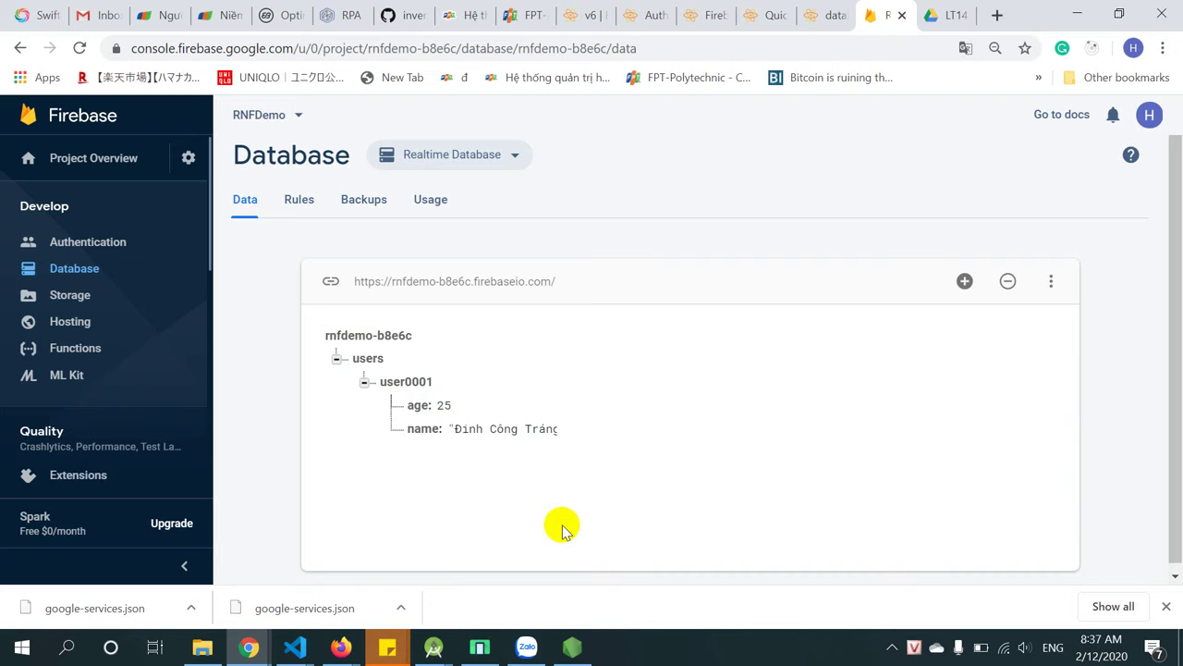
mouse_move(372, 366)
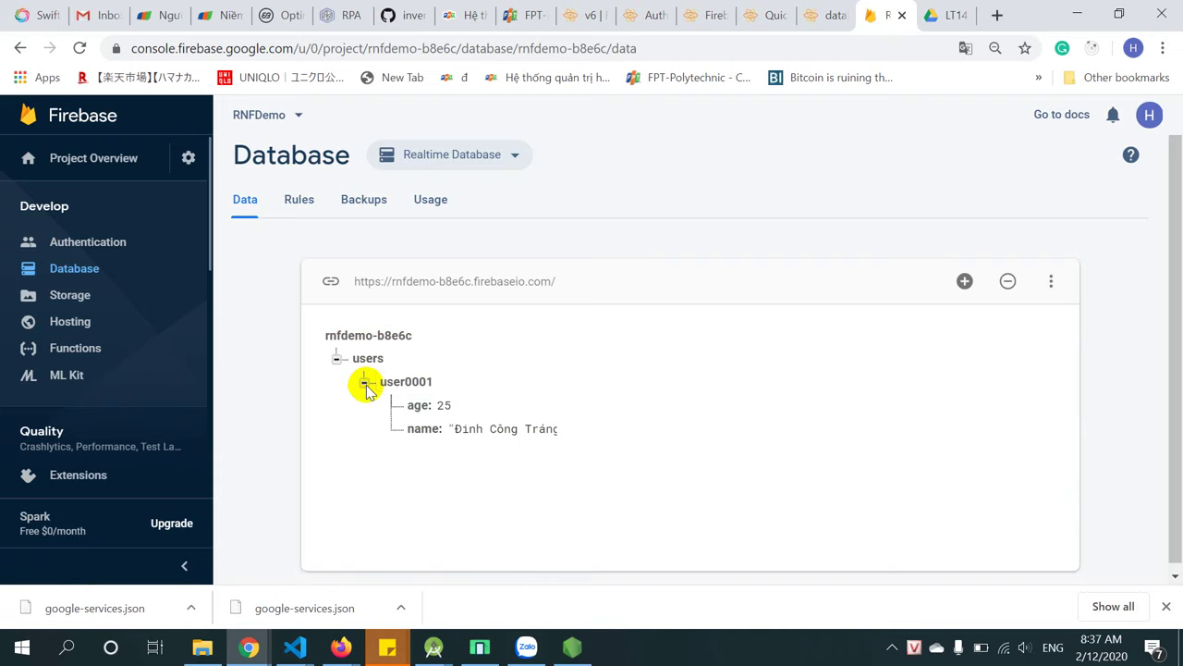
left_click(367, 383)
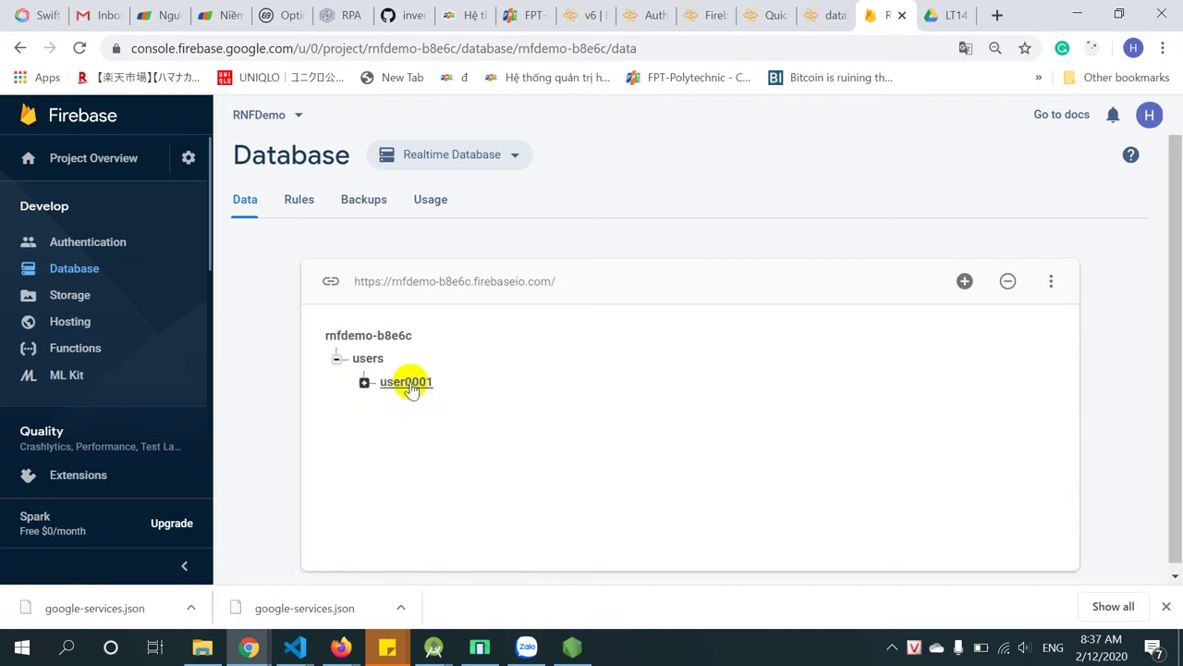
Expand the user0001 node in the database tree to check its entries and collapse it again.
left_click(365, 382)
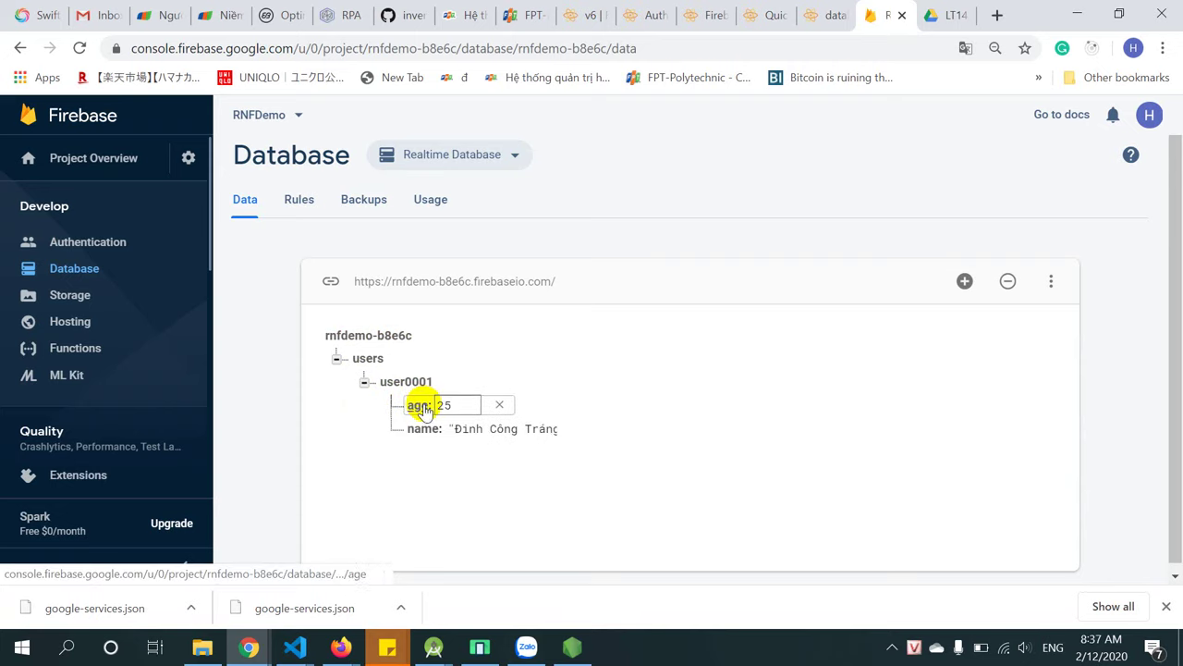
left_click(364, 381)
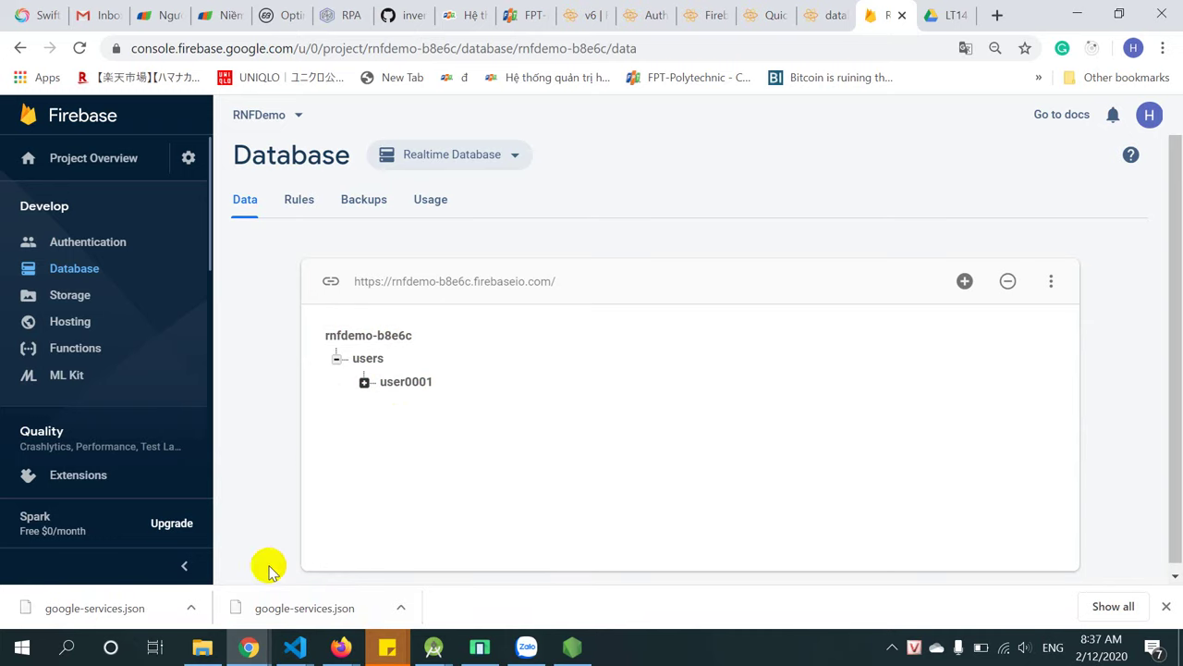
left_click(250, 647)
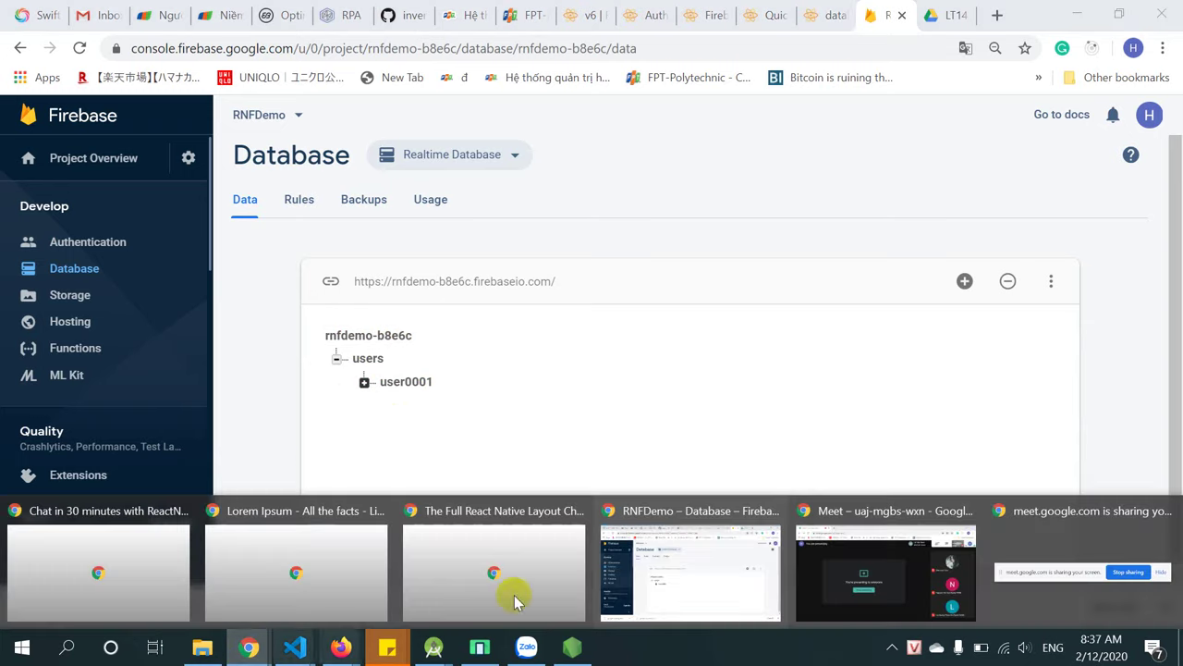
left_click(700, 586)
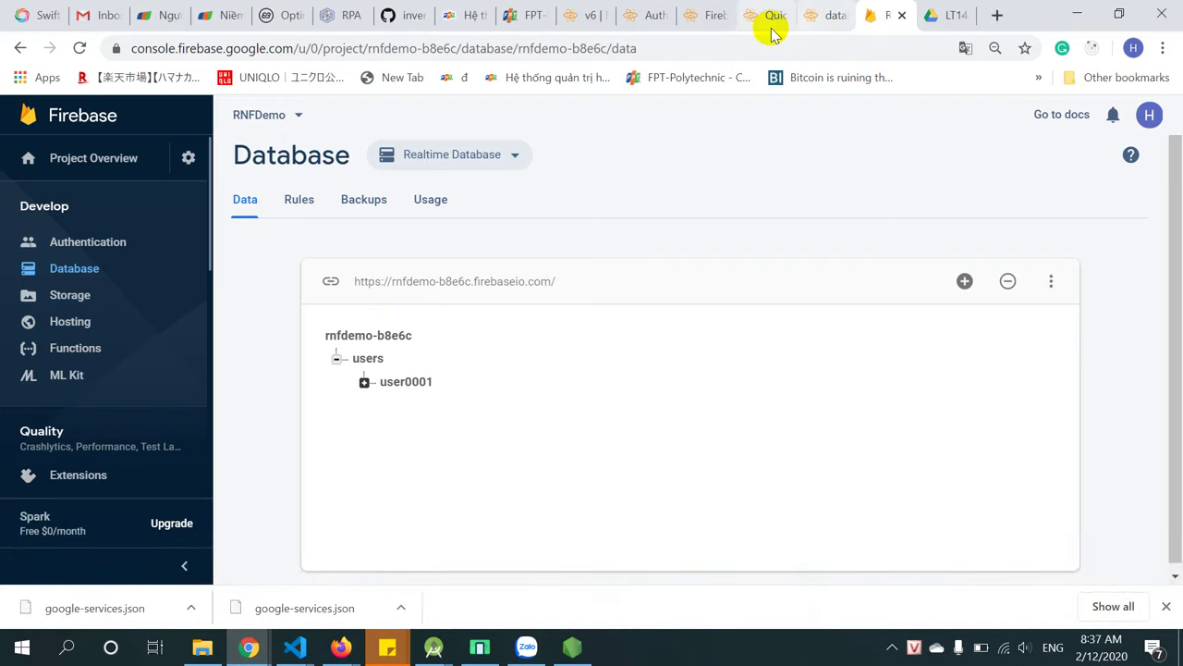
Copy the full async onSignIn function from the React Native Firebase database Quick Start page.
left_click(770, 21)
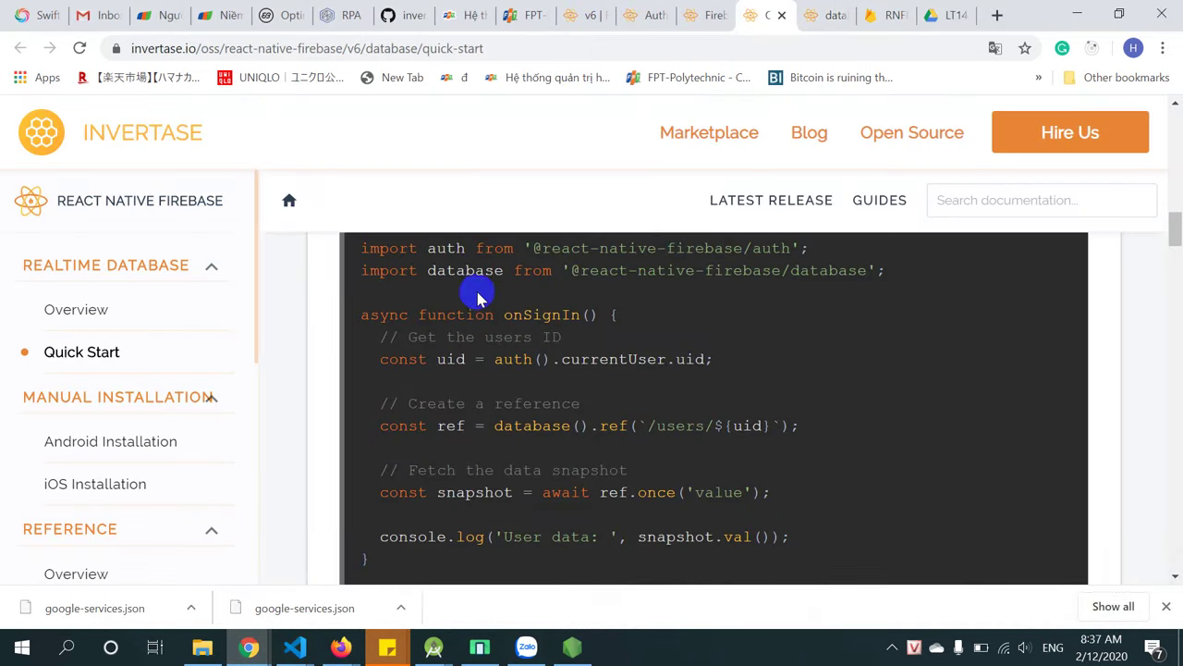
left_click_drag(365, 316, 371, 568)
double_click(535, 404)
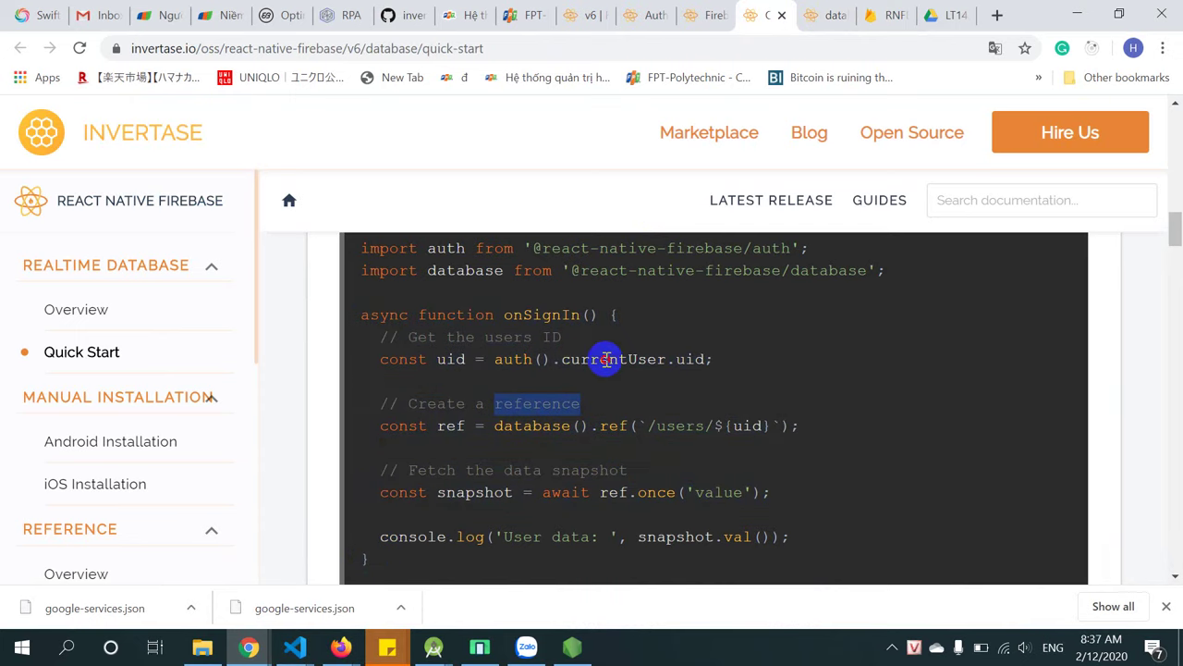
left_click(605, 357)
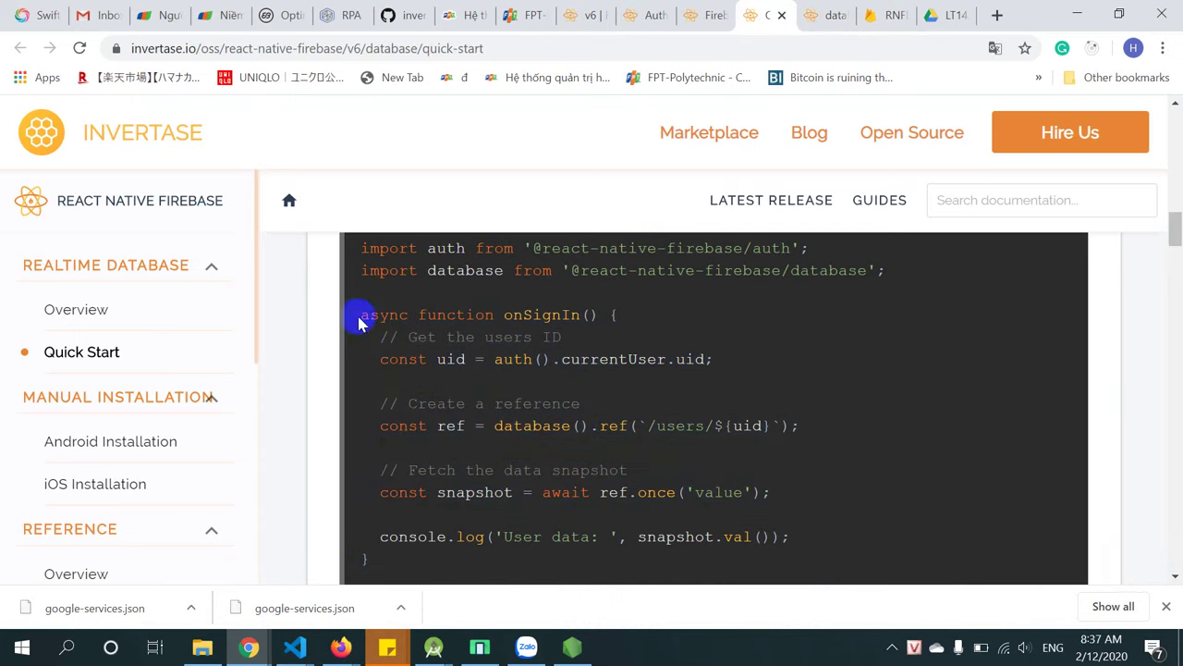
left_click_drag(359, 321, 385, 569)
key("ctrl+c")
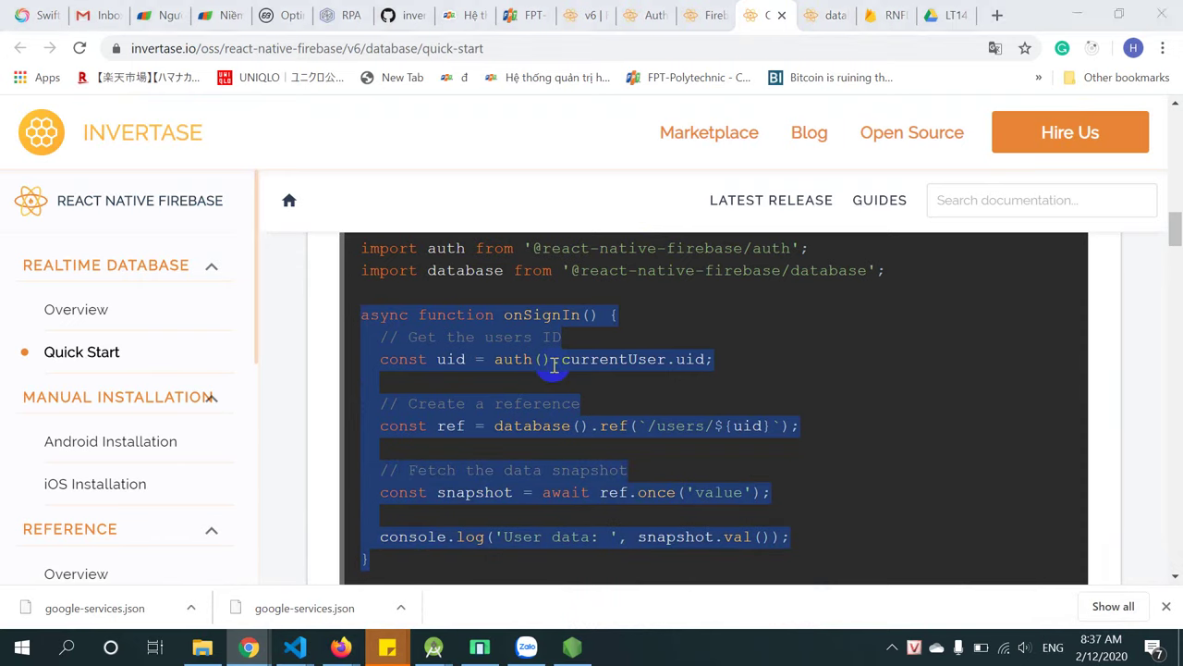
Switch to Visual Studio Code, paste onSignIn above render in the App class of src/App.js, and remove its function keyword.
key("alt+Tab")
mouse_move(295, 647)
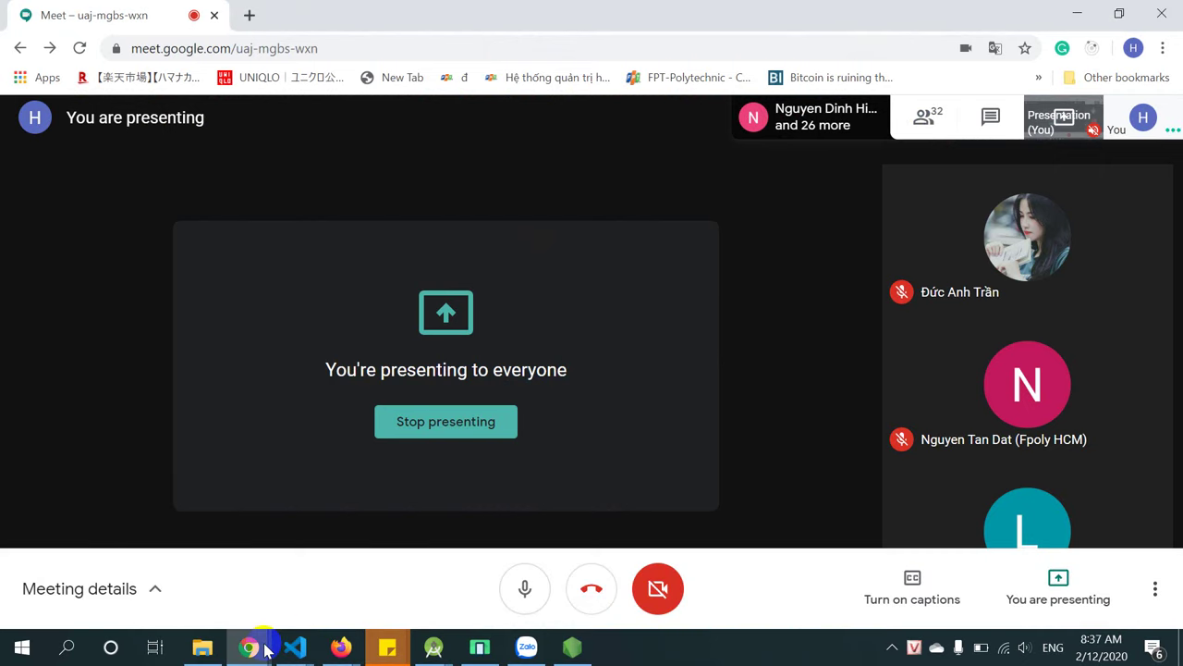
left_click(370, 571)
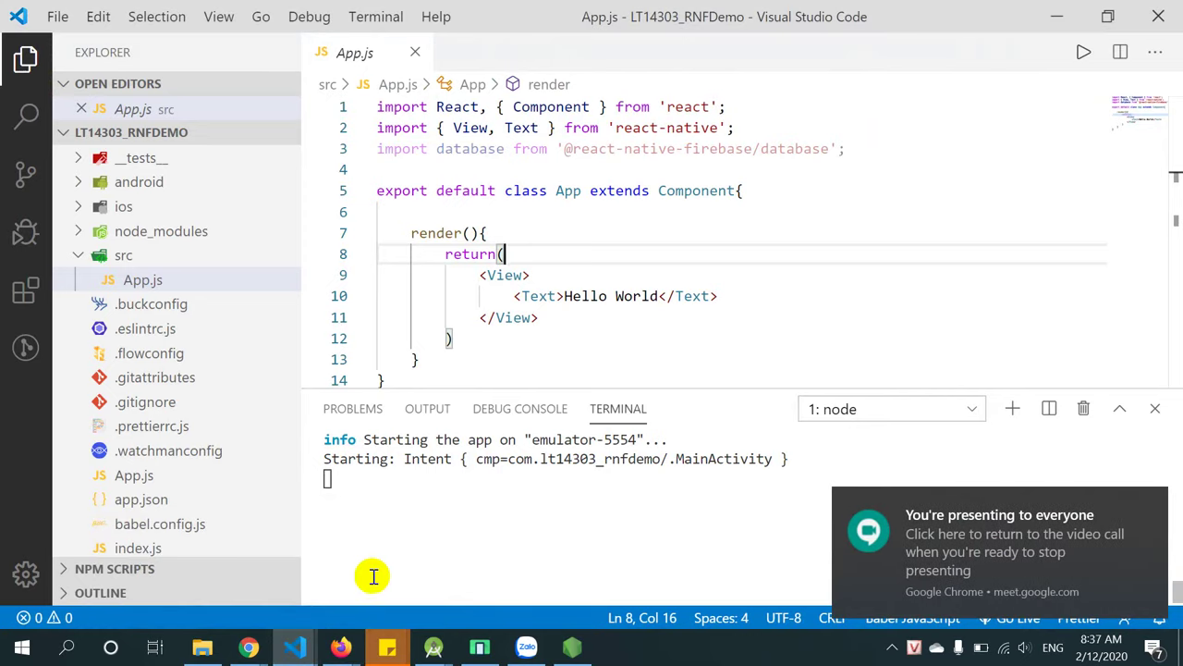
left_click(504, 213)
key("ctrl+v")
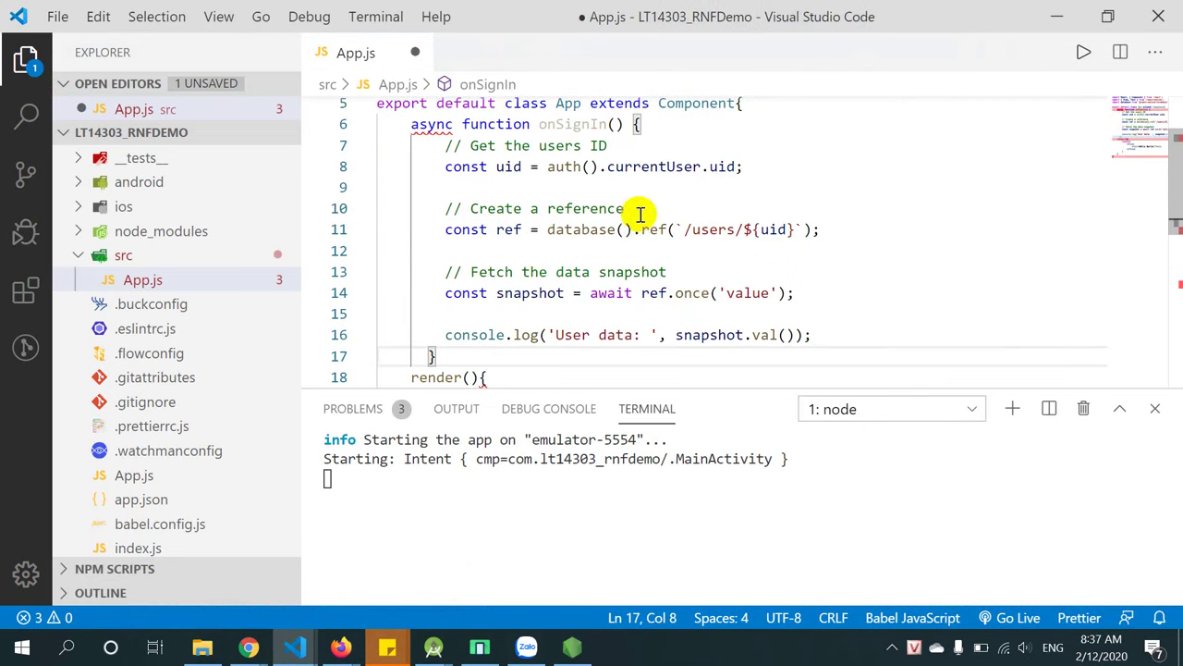
double_click(488, 124)
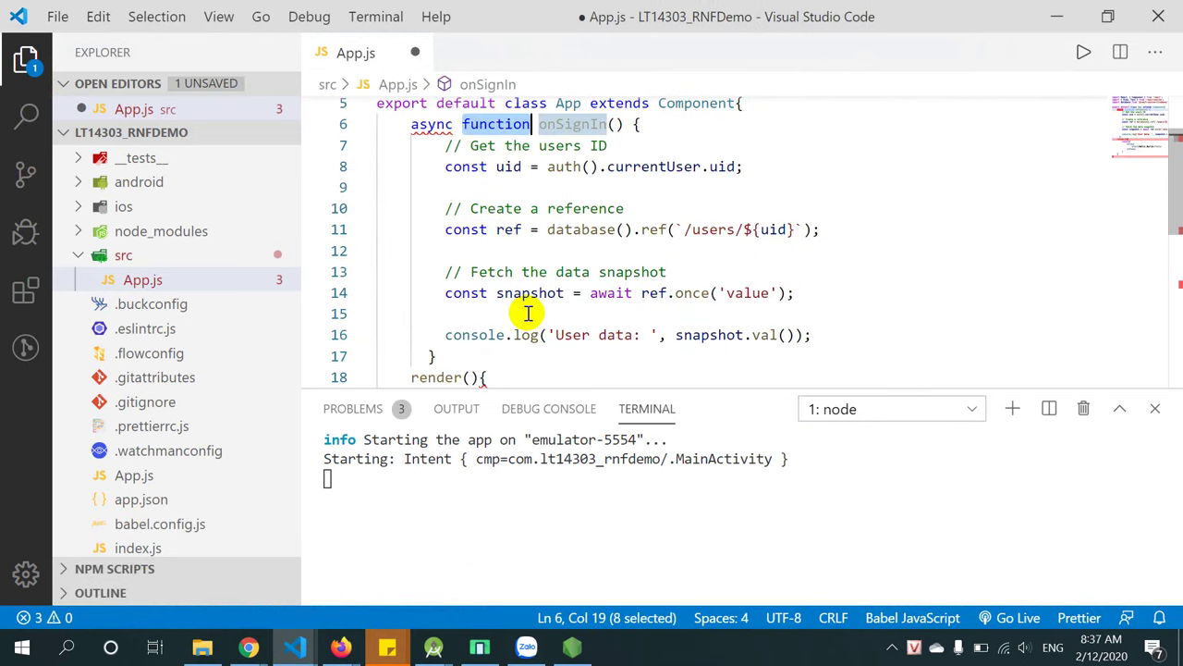
key("BackSpace")
key("BackSpace")
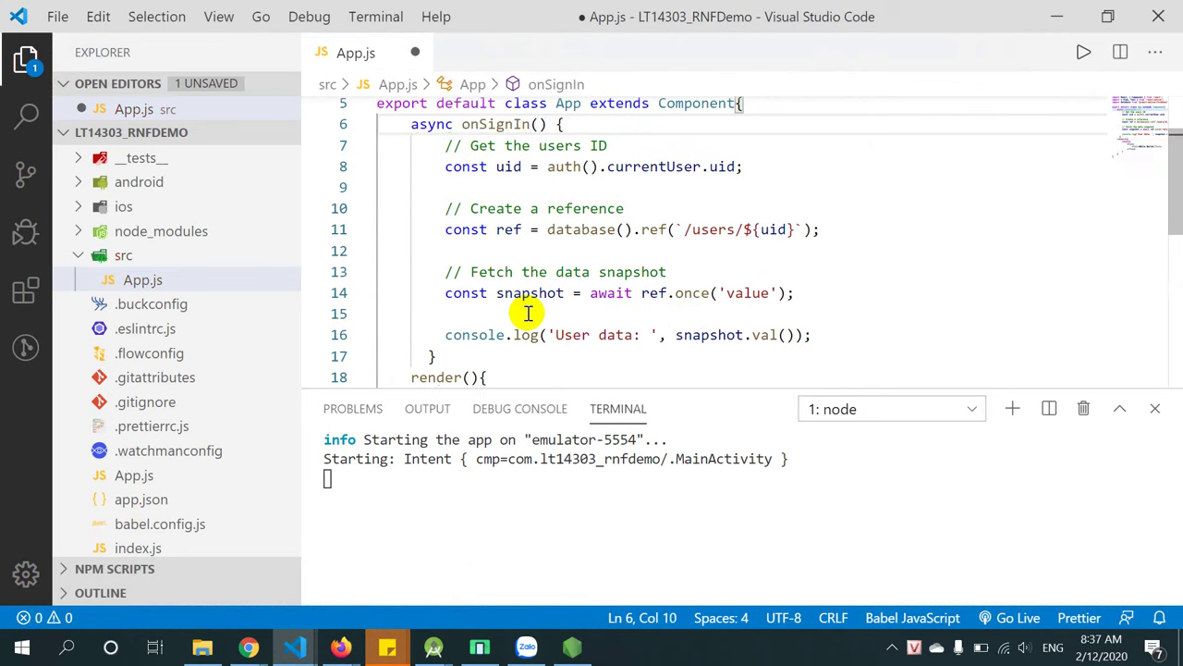
Remove the "Get the users ID" comment, the uid constant and the leftover blank line from onSignIn.
left_click(634, 166)
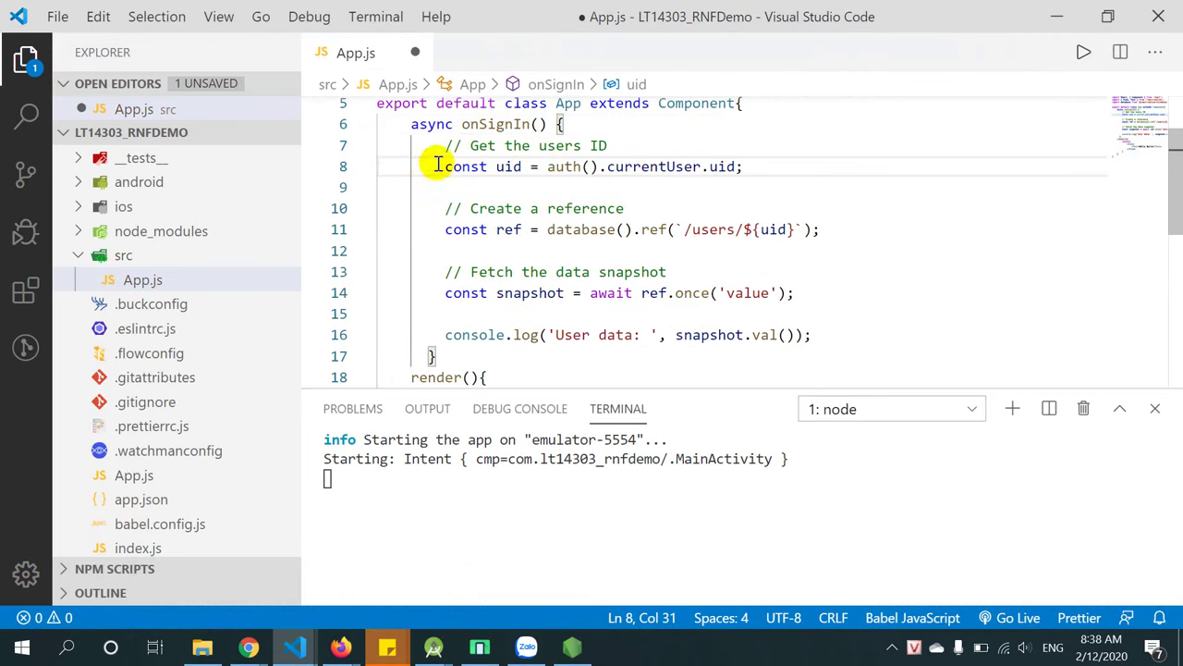
left_click_drag(446, 146, 779, 188)
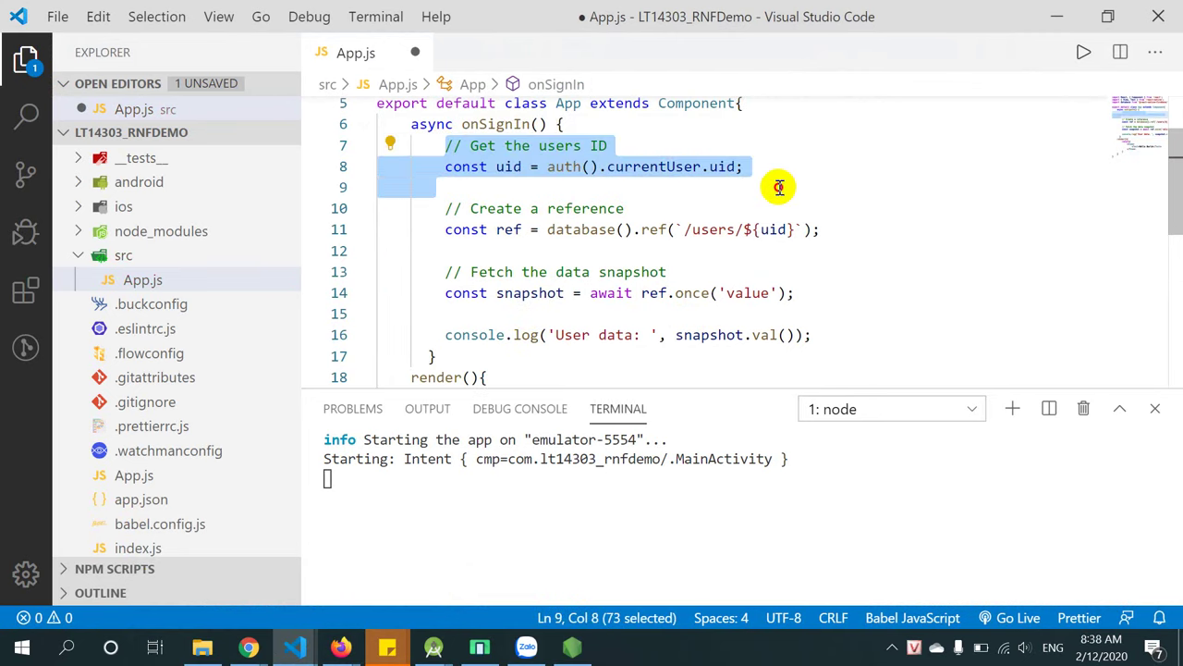
key("ctrl+x")
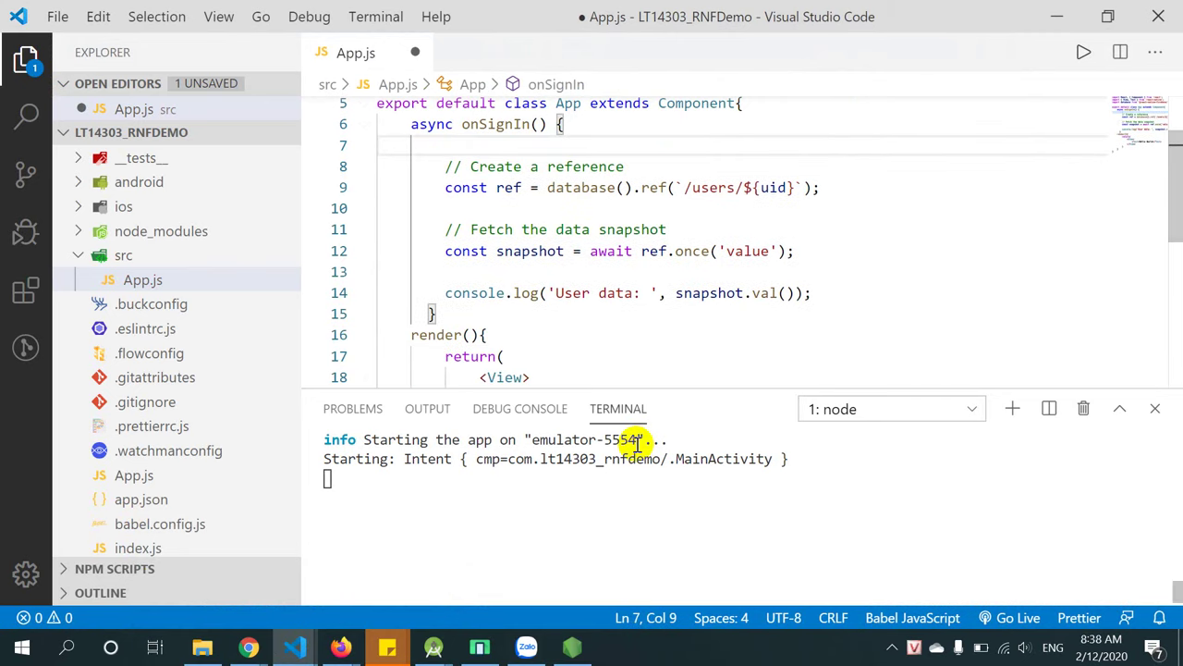
key("BackSpace")
key("BackSpace")
key("BackSpace")
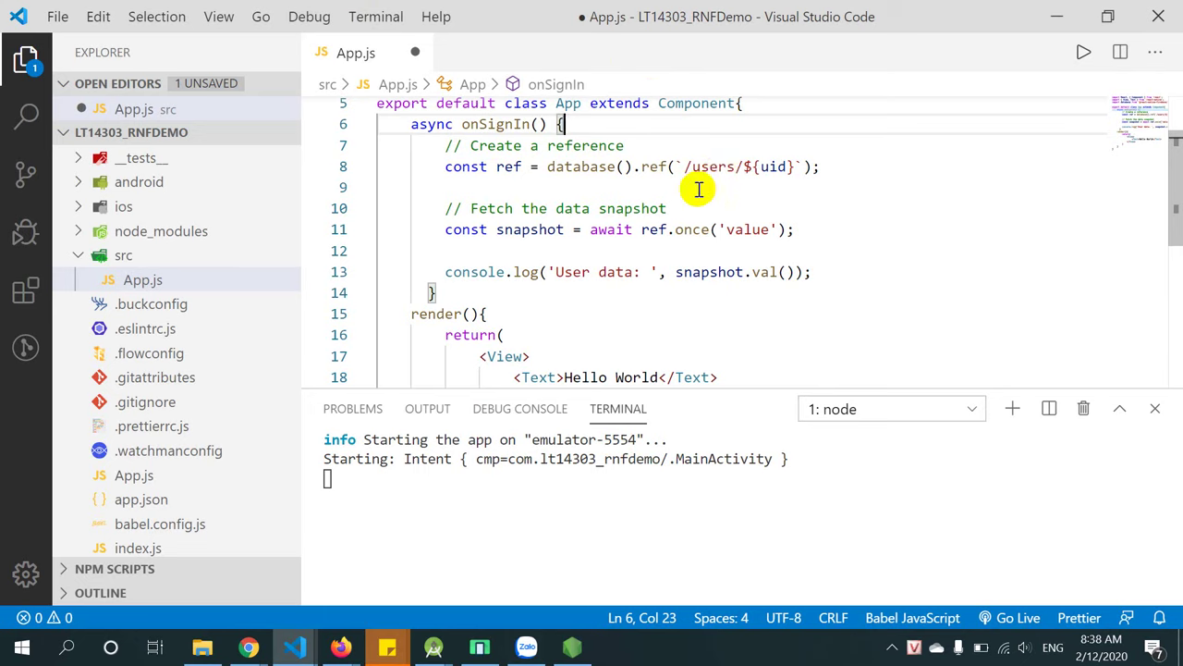
Change the database reference path in onSignIn to the single-quoted string '/users', dropping the uid placeholder and backticks.
left_click(795, 167)
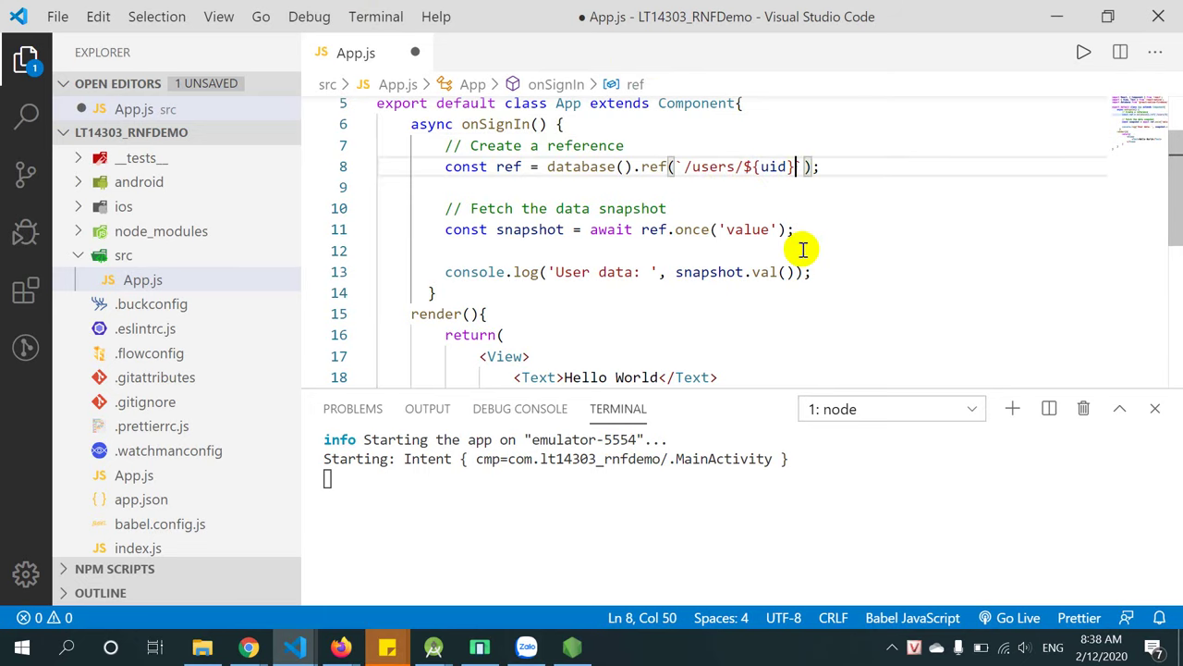
key("BackSpace")
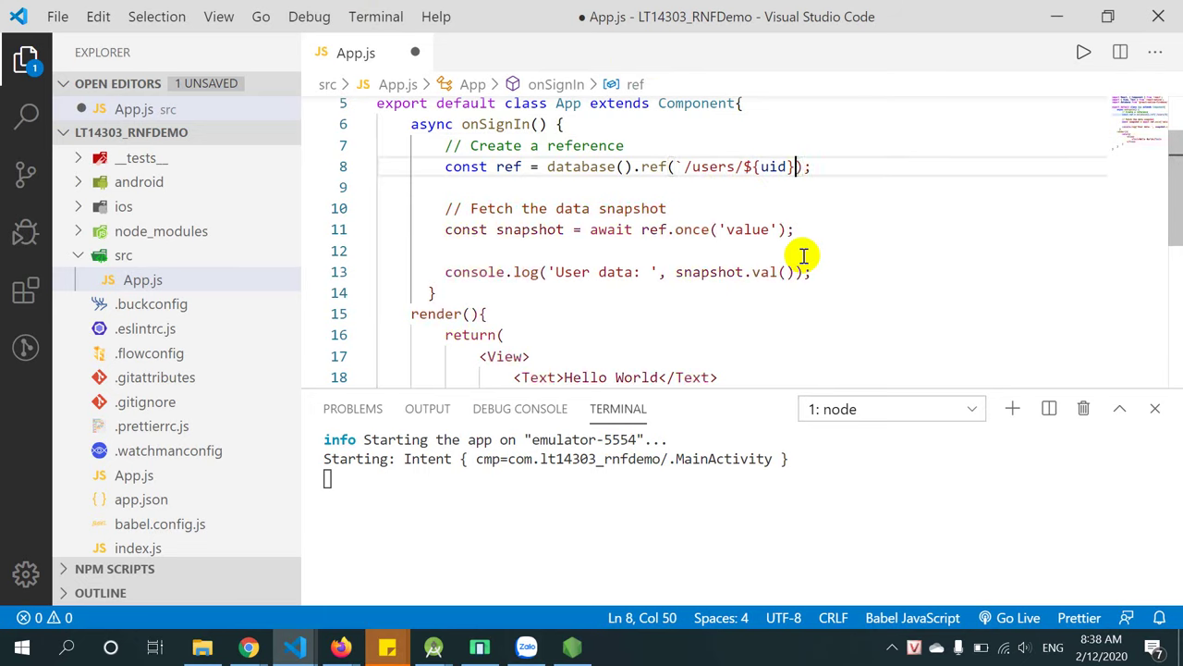
type("'")
key("shift+Left")
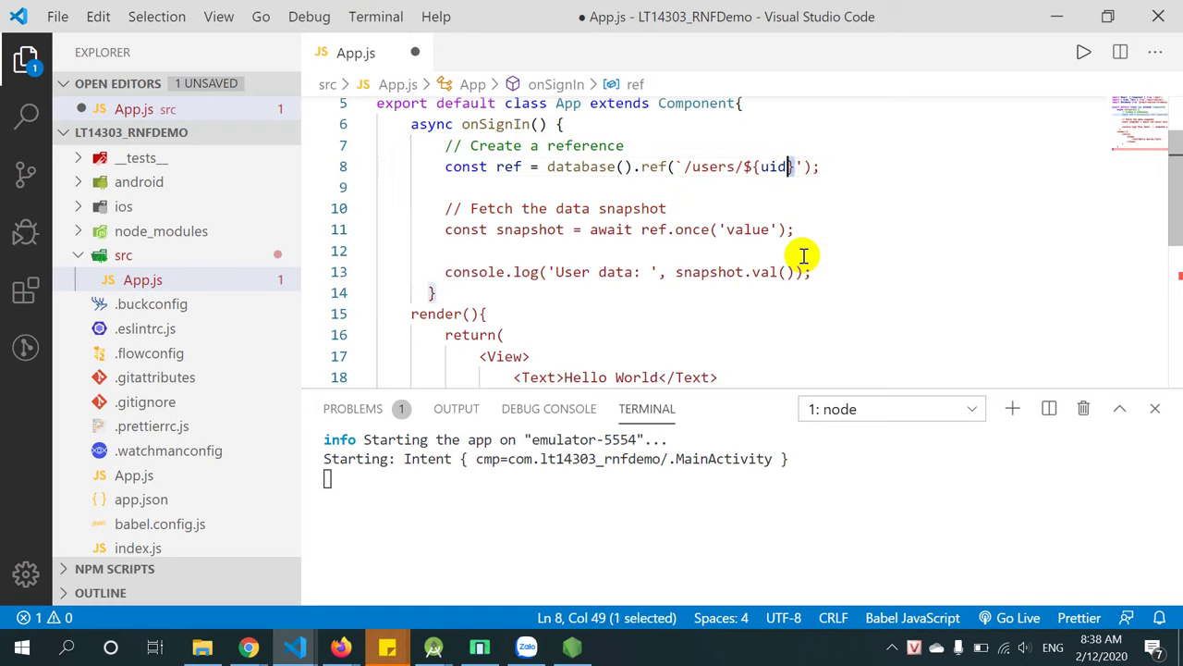
key("BackSpace")
key("BackSpace")
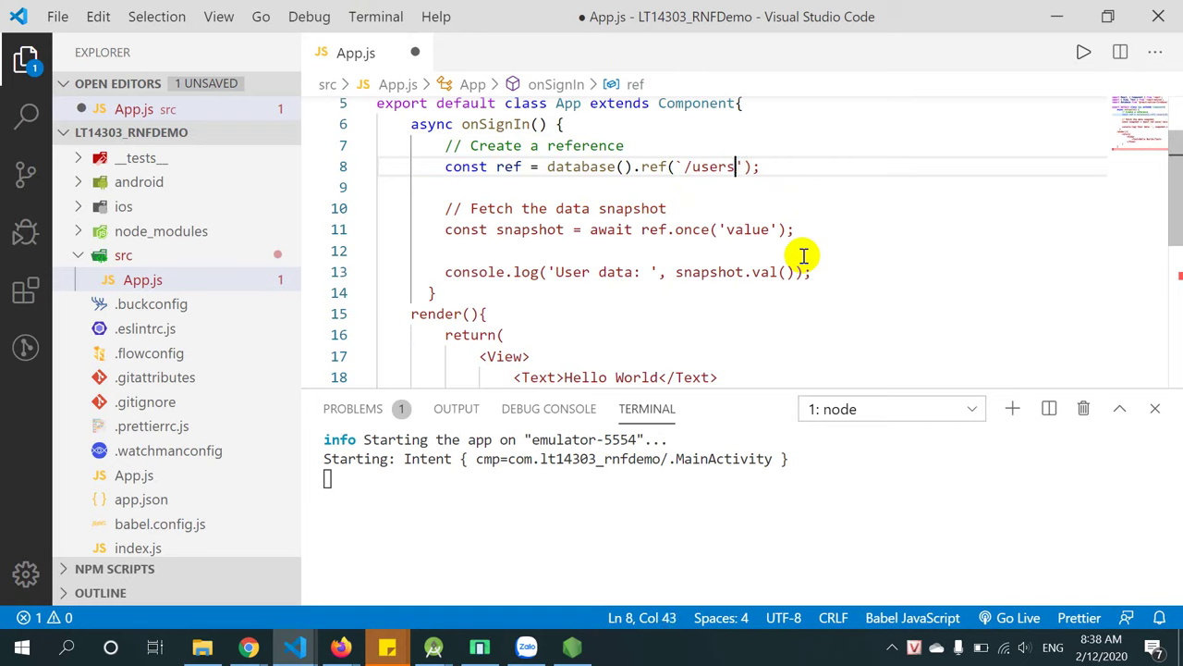
key("BackSpace")
type("'")
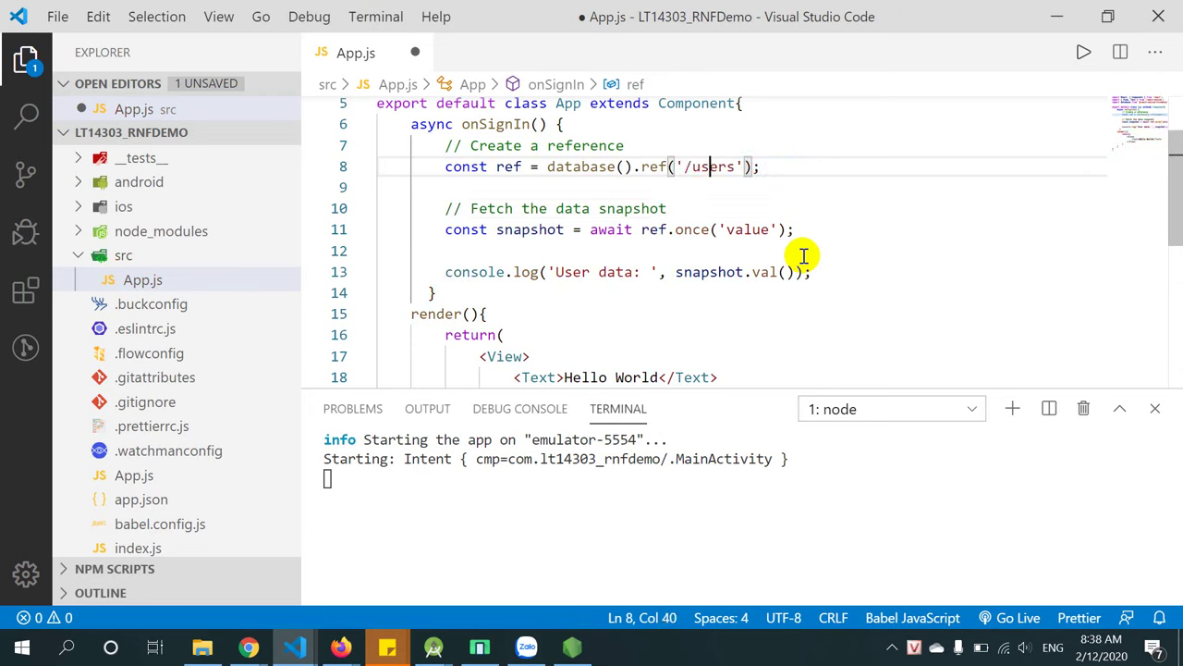
Examine the snapshot fetch and console.log lines of onSignIn.
key("Down")
key("Down")
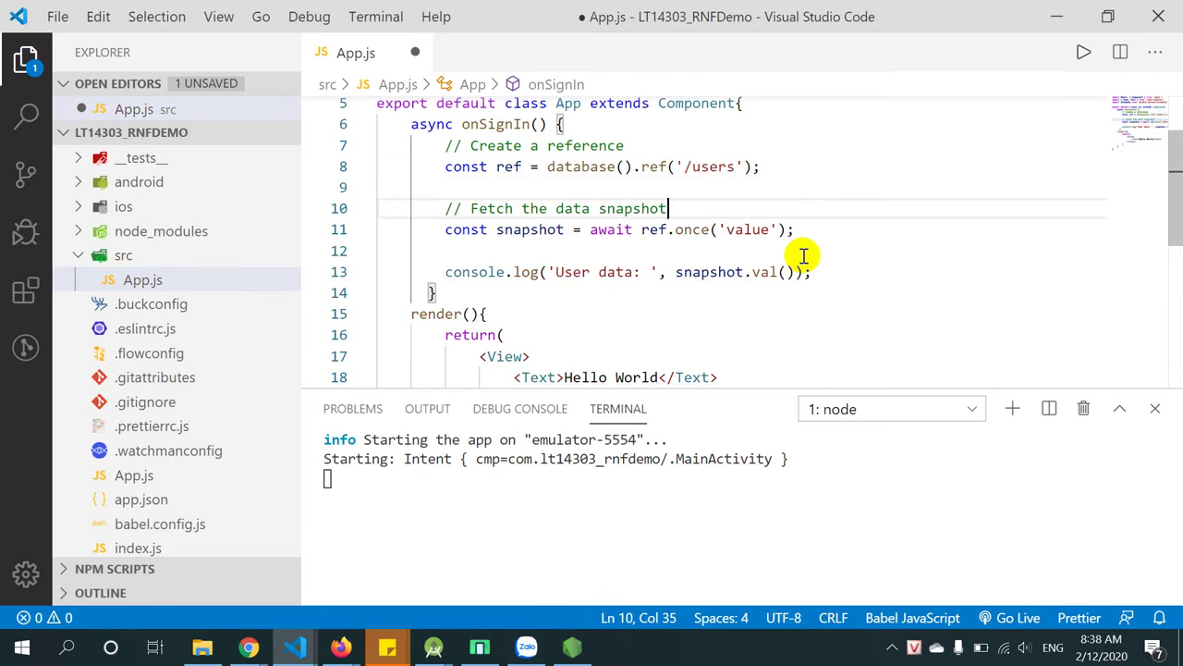
key("Down")
key("ctrl+Right")
key("Left")
key("Left")
key("Left")
key("Left")
key("Left")
key("Left")
key("Left")
key("Left")
key("Left")
key("Left")
key("Left")
key("Left")
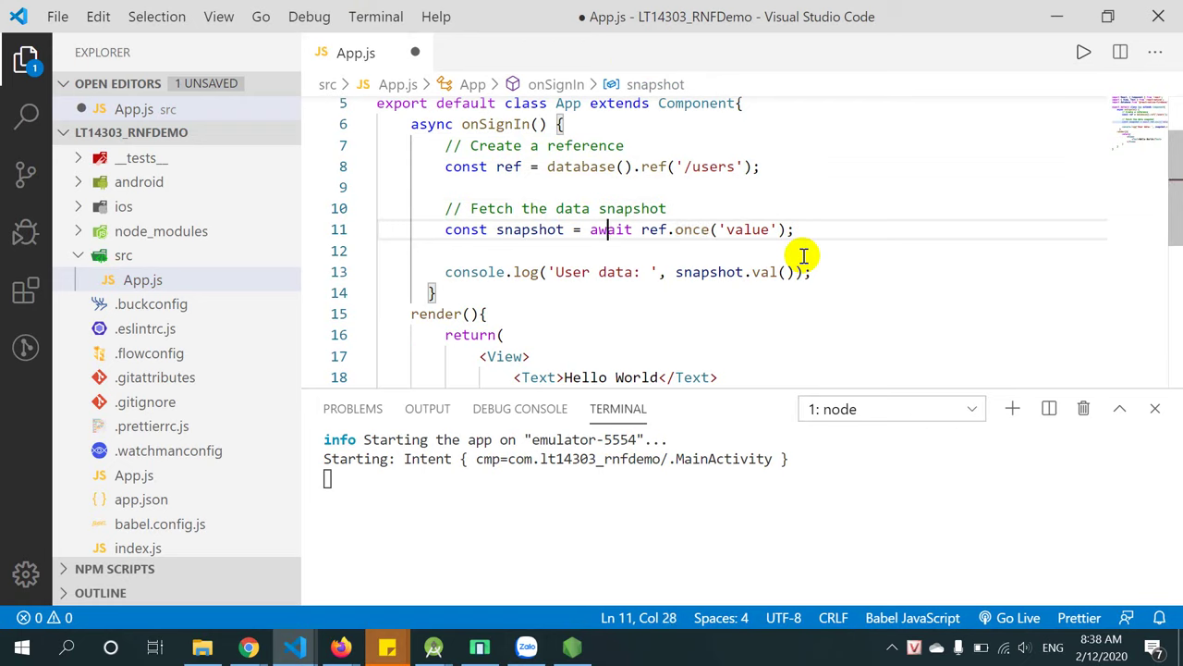
key("Up")
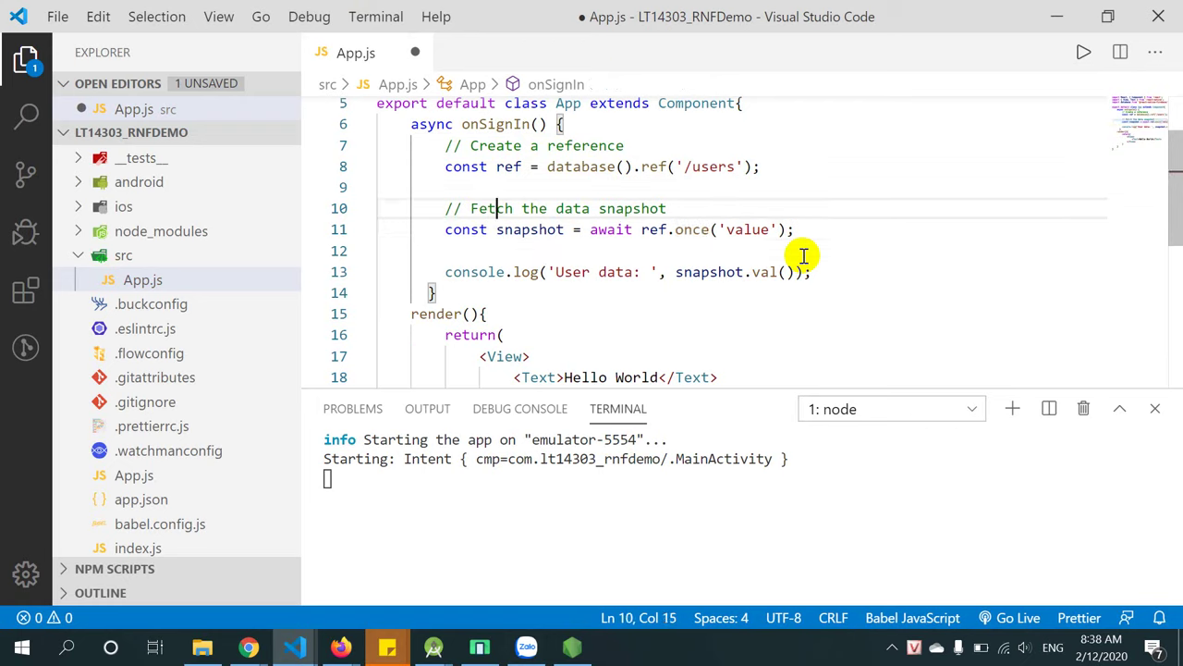
key("Down")
key("Down")
key("Down")
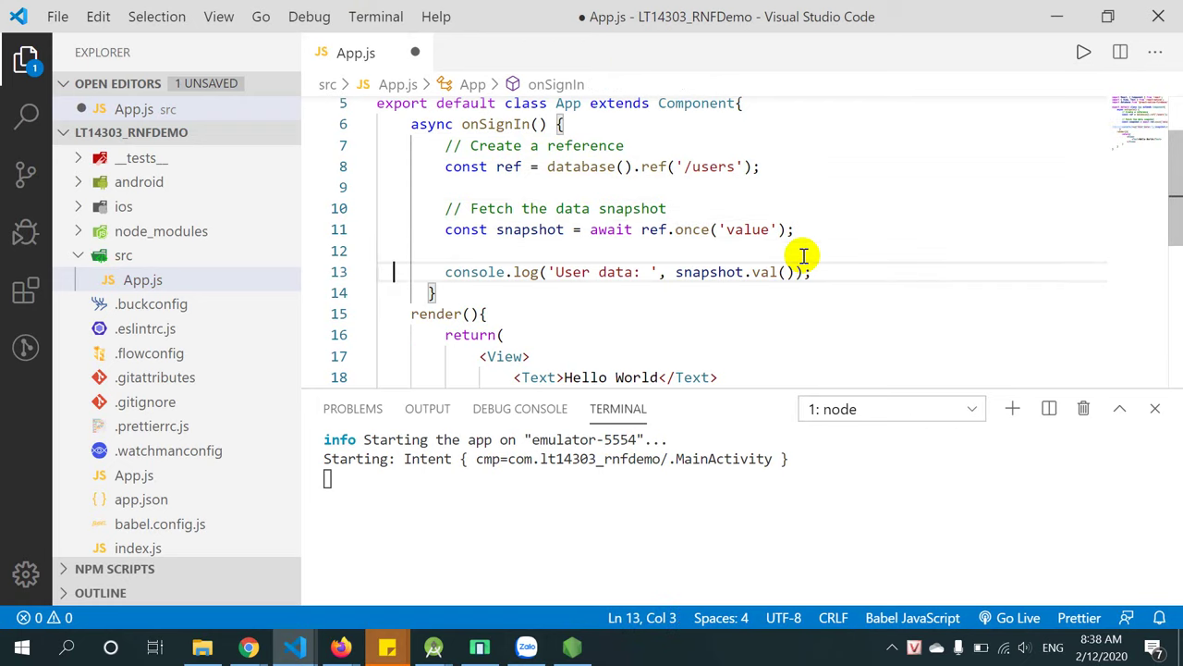
key("Right")
key("Right")
key("Right")
key("Right")
key("Right")
key("Right")
key("Right")
key("Right")
key("Right")
key("Right")
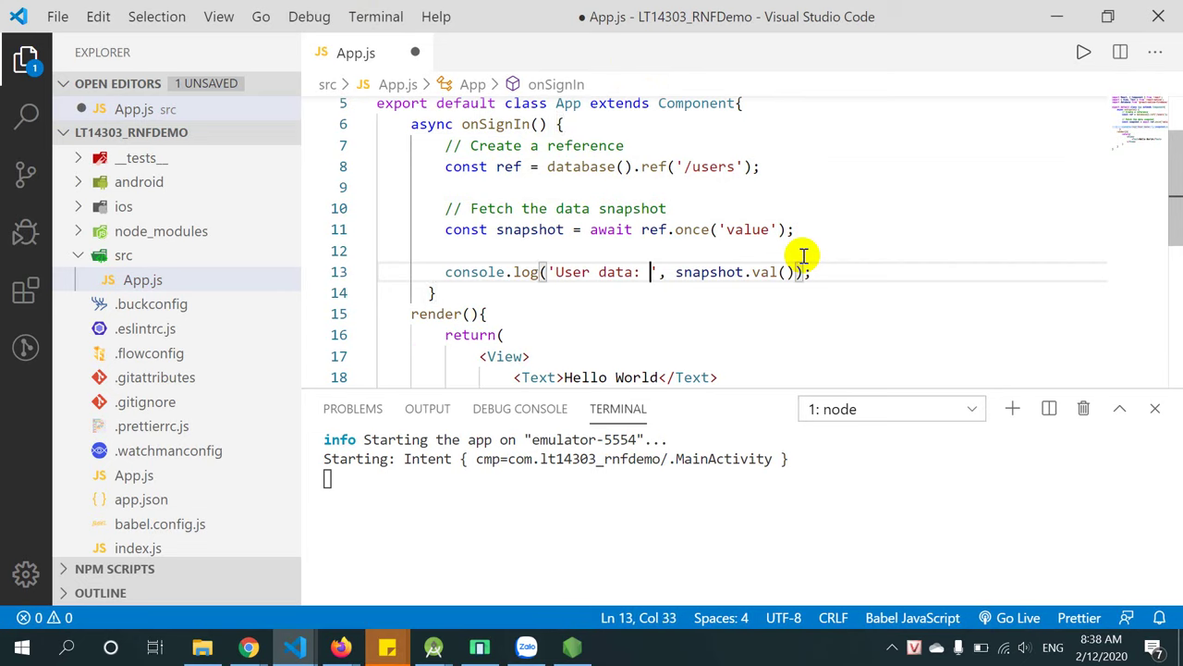
left_click(580, 272)
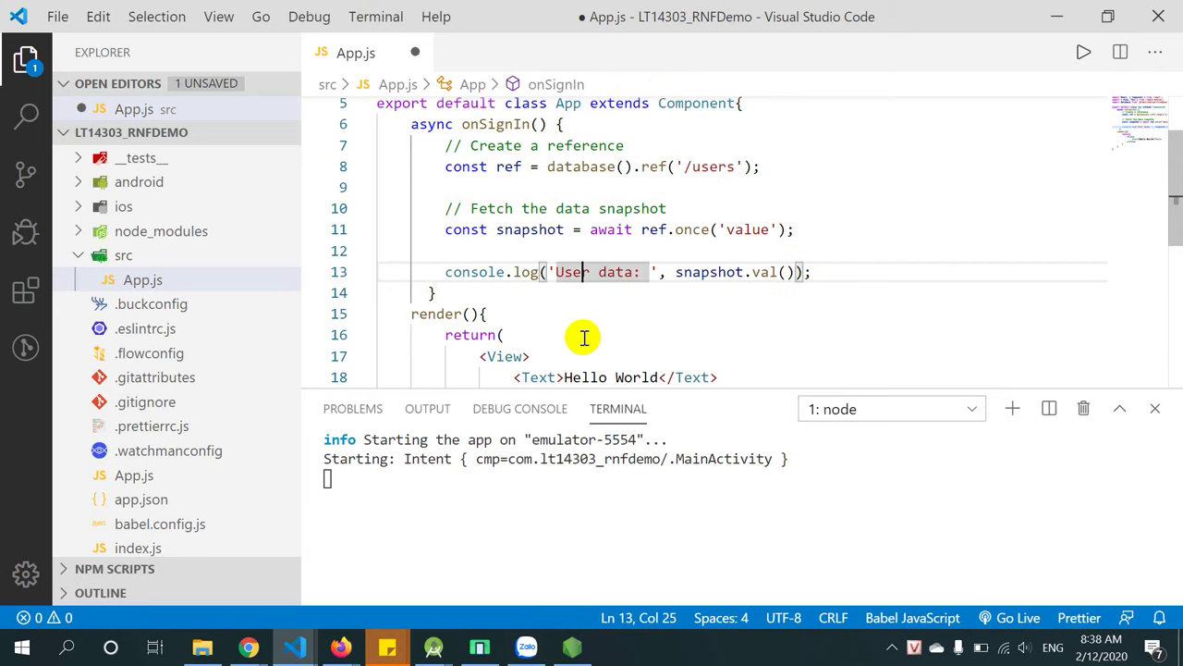
Save App.js and review the onSignIn method, including its logged label and snapshot argument.
key("ctrl+s")
left_click(493, 124)
scroll(656, 293, "down", 2)
scroll(656, 293, "down", 2)
scroll(665, 250, "up", 4)
left_click(563, 277)
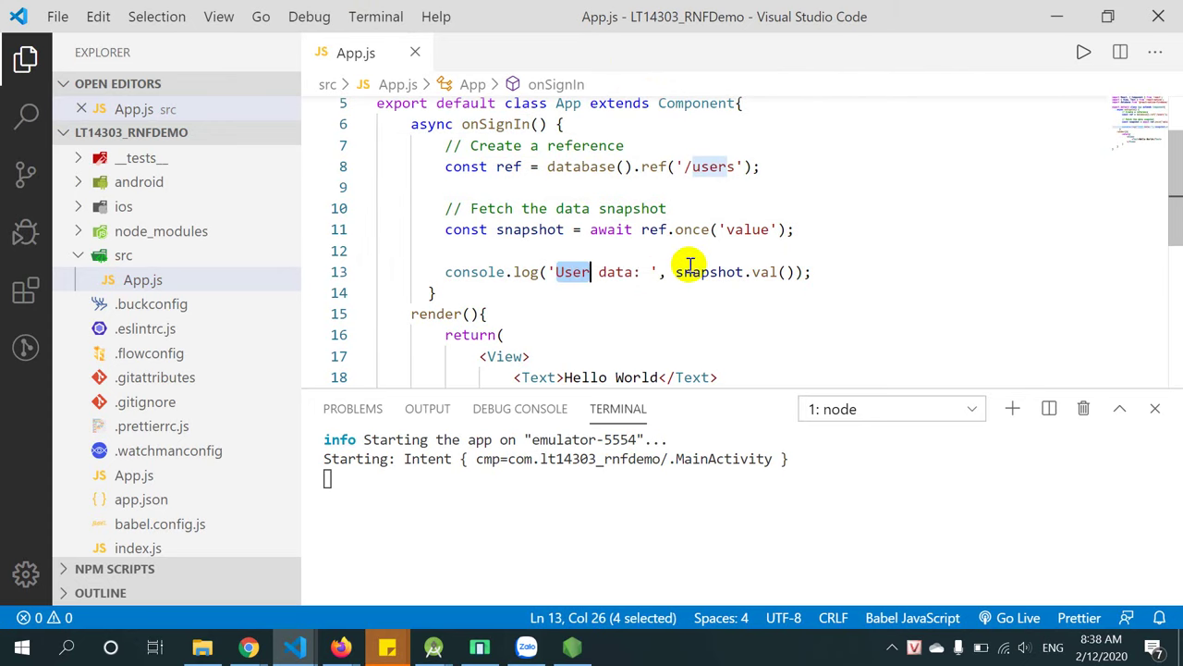
left_click(710, 272)
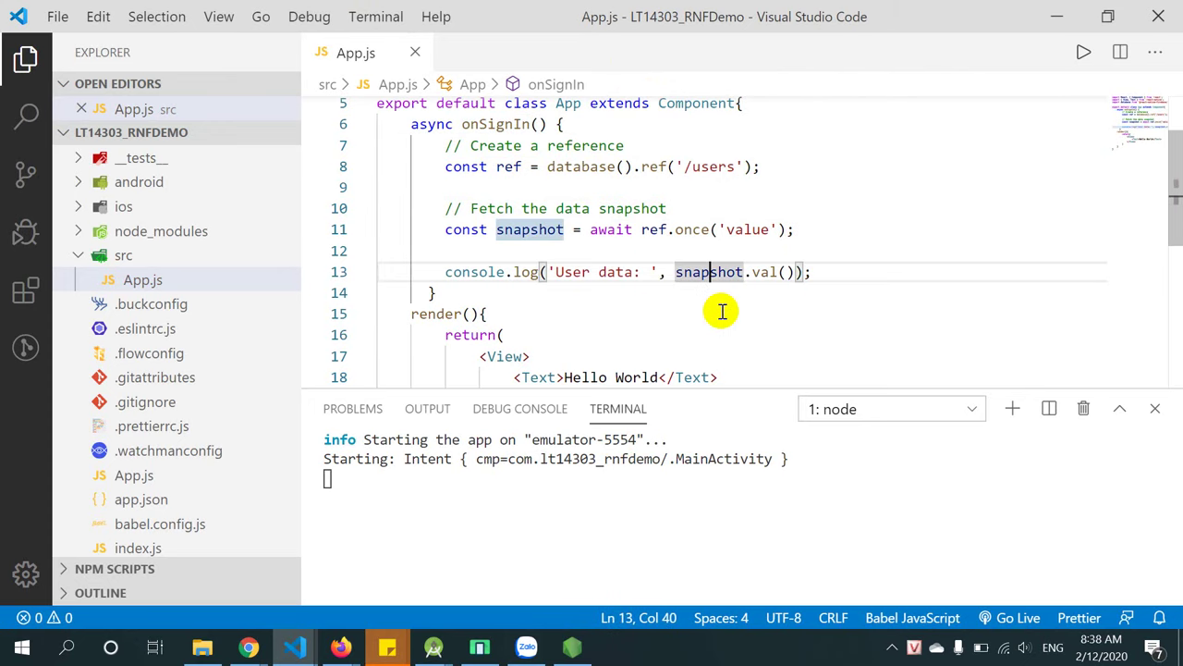
Add an empty componentDidMount method to the App class above onSignIn.
left_click(800, 106)
key("Return")
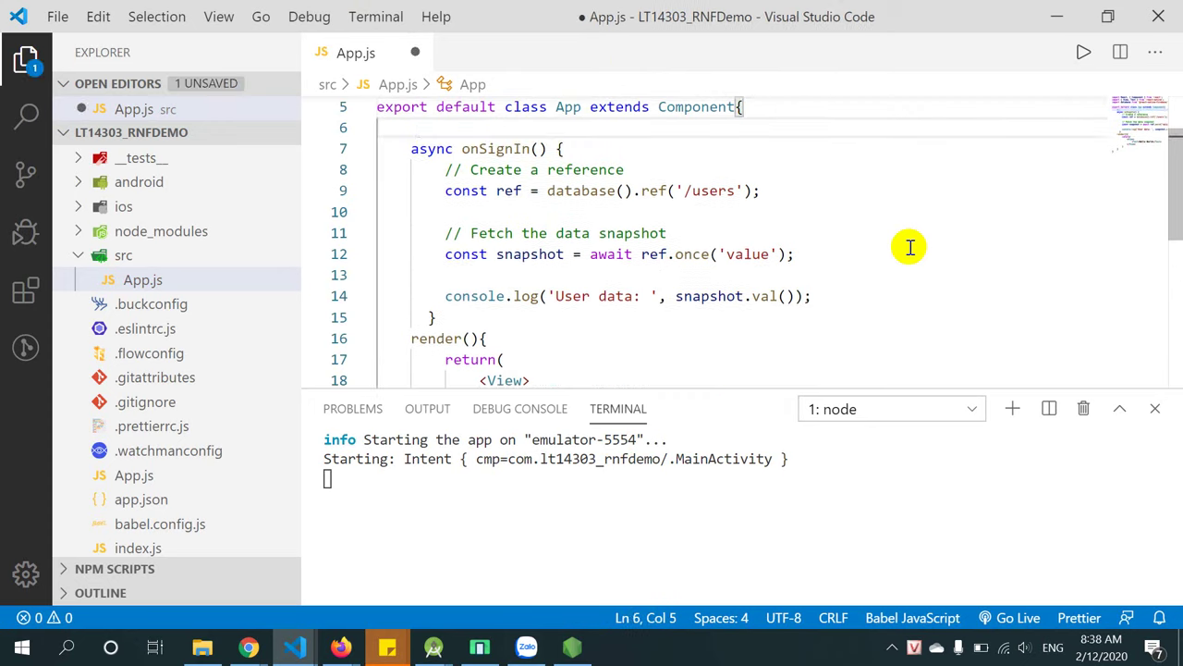
type("com")
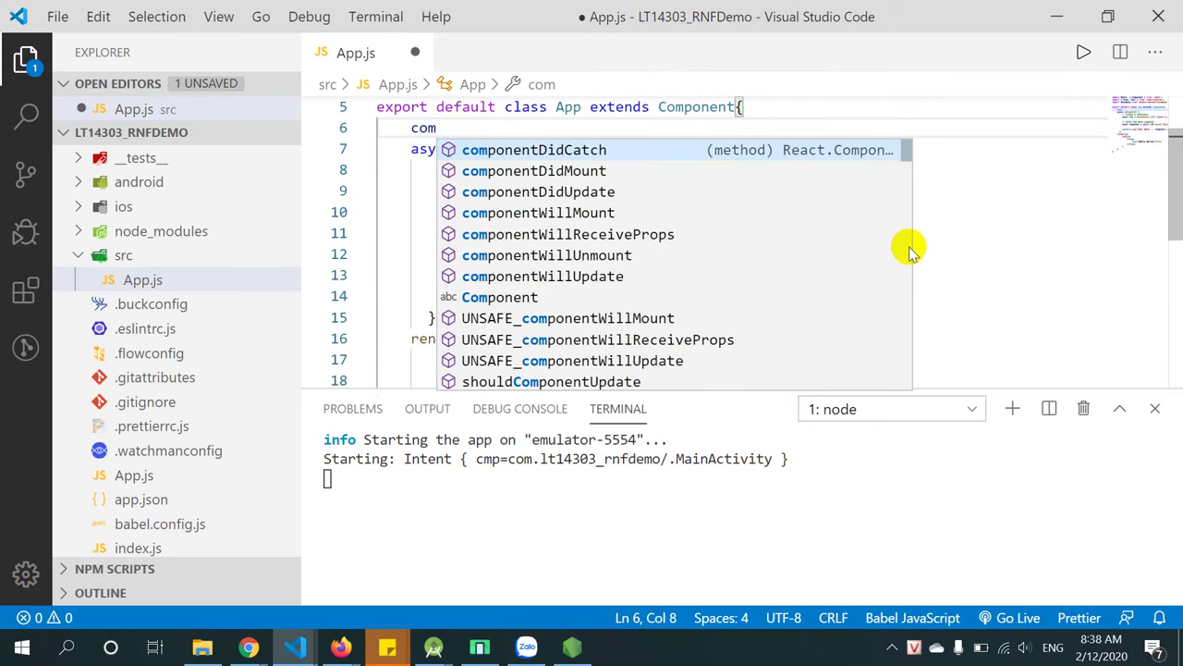
key("Down")
key("Return")
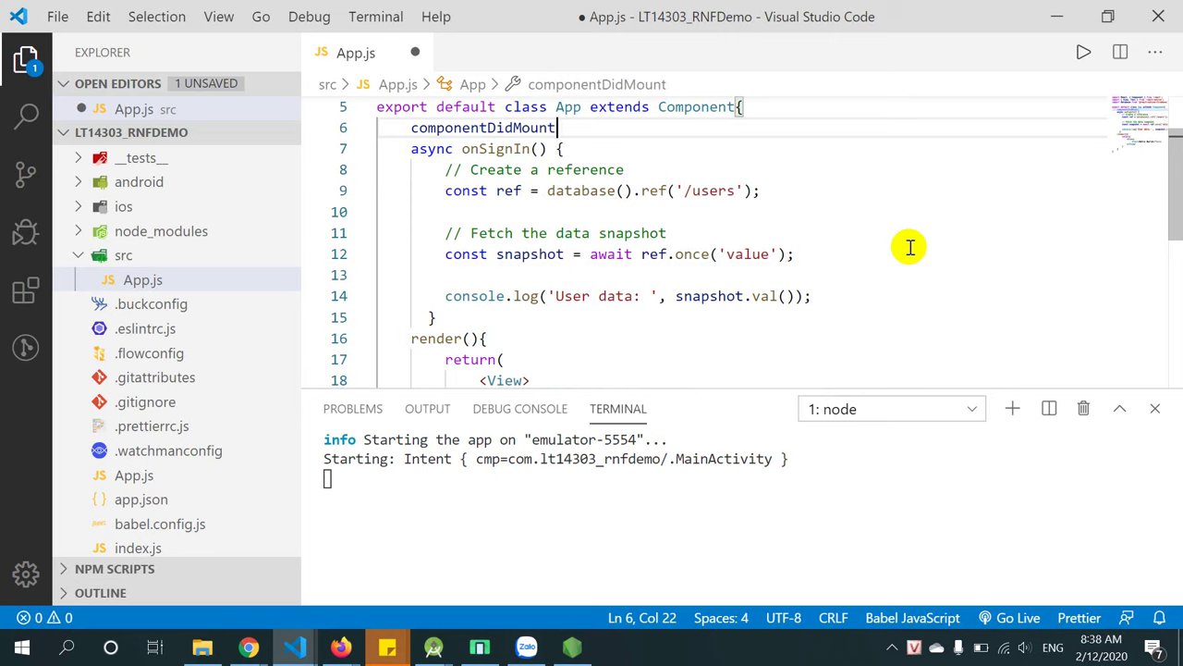
type("(")
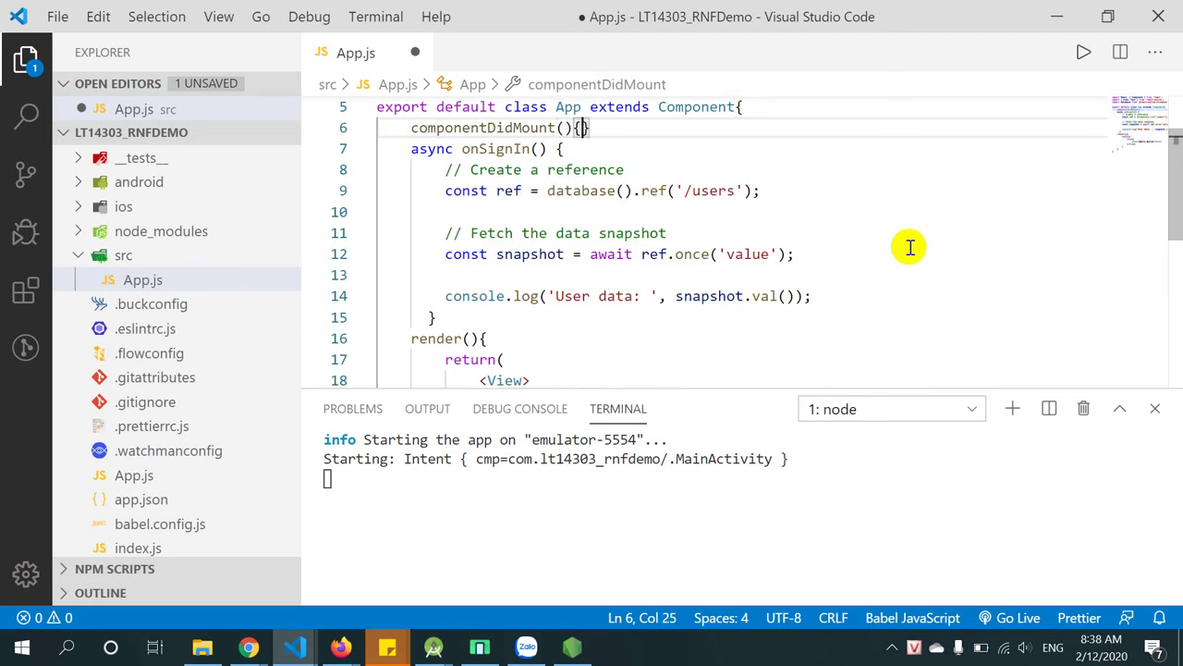
type("){")
key("Return")
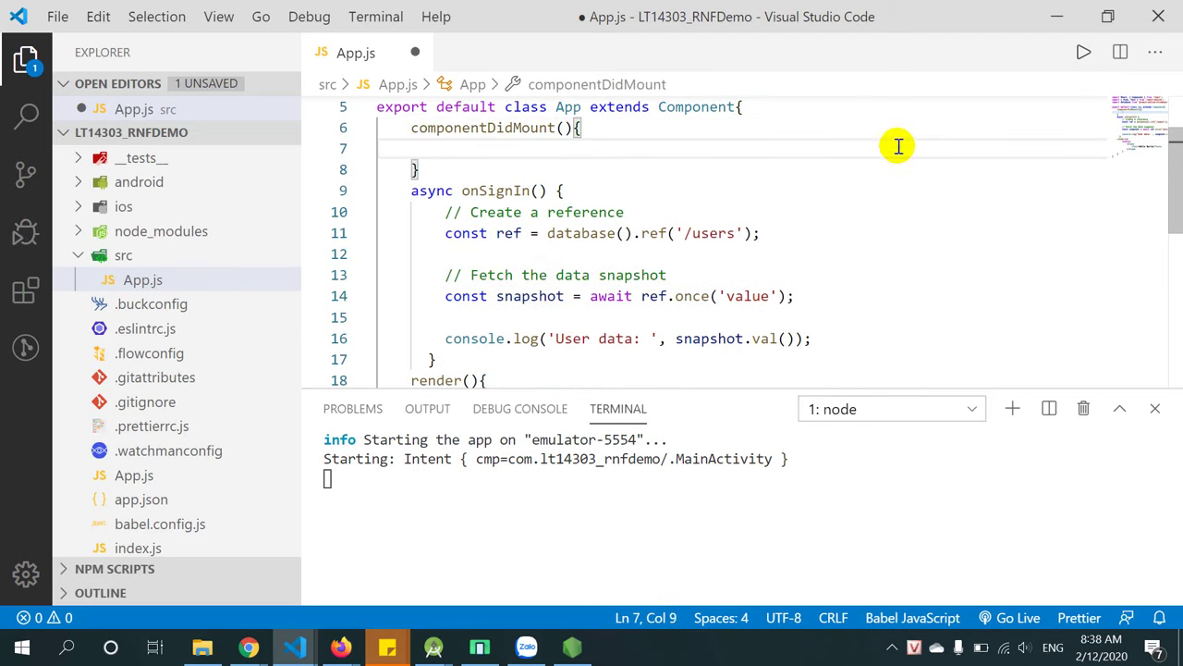
Begin a method call on this inside componentDidMount, entering this.on as the start of the statement.
type("this")
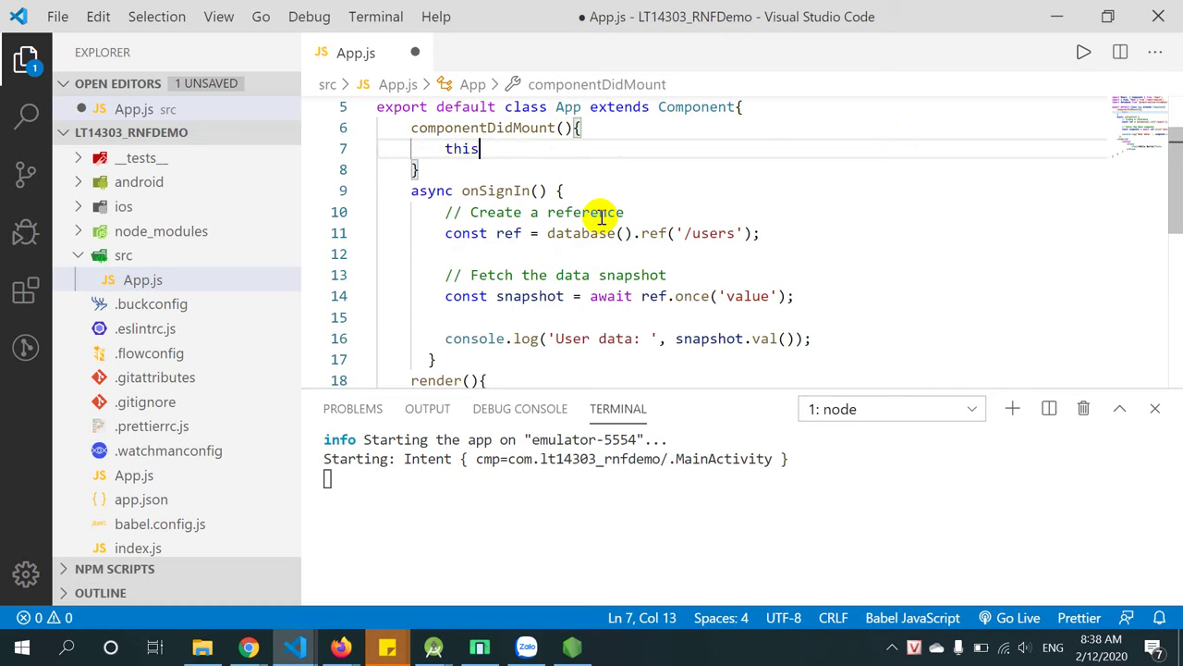
type(".on")
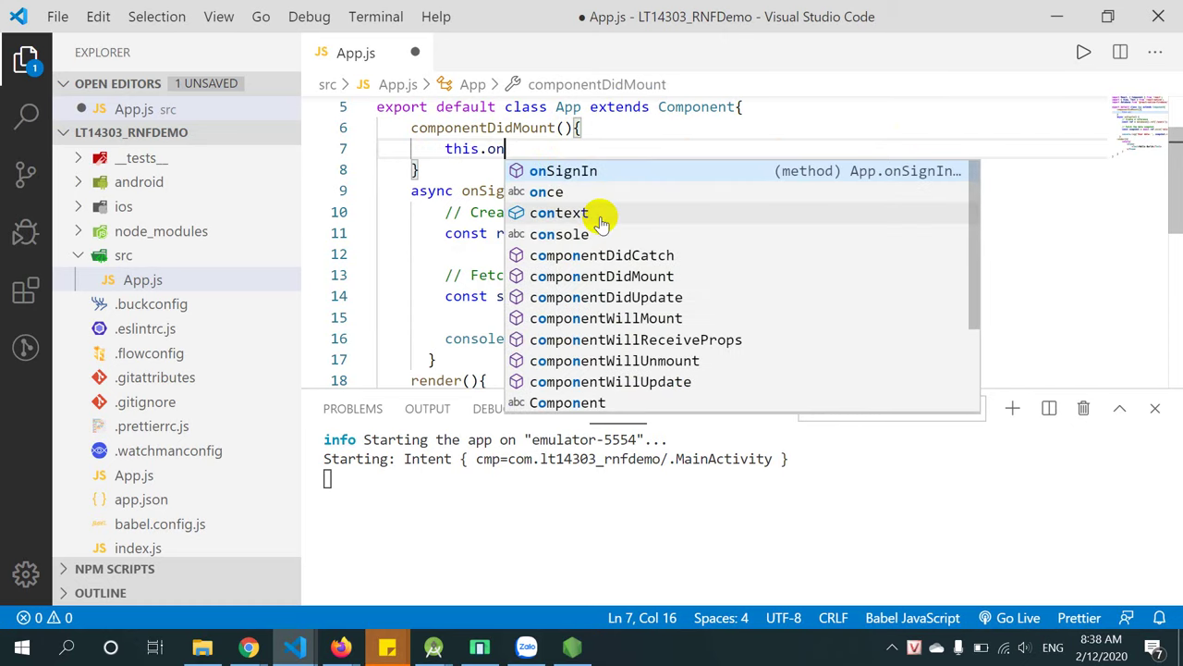
key("Up")
key("Down")
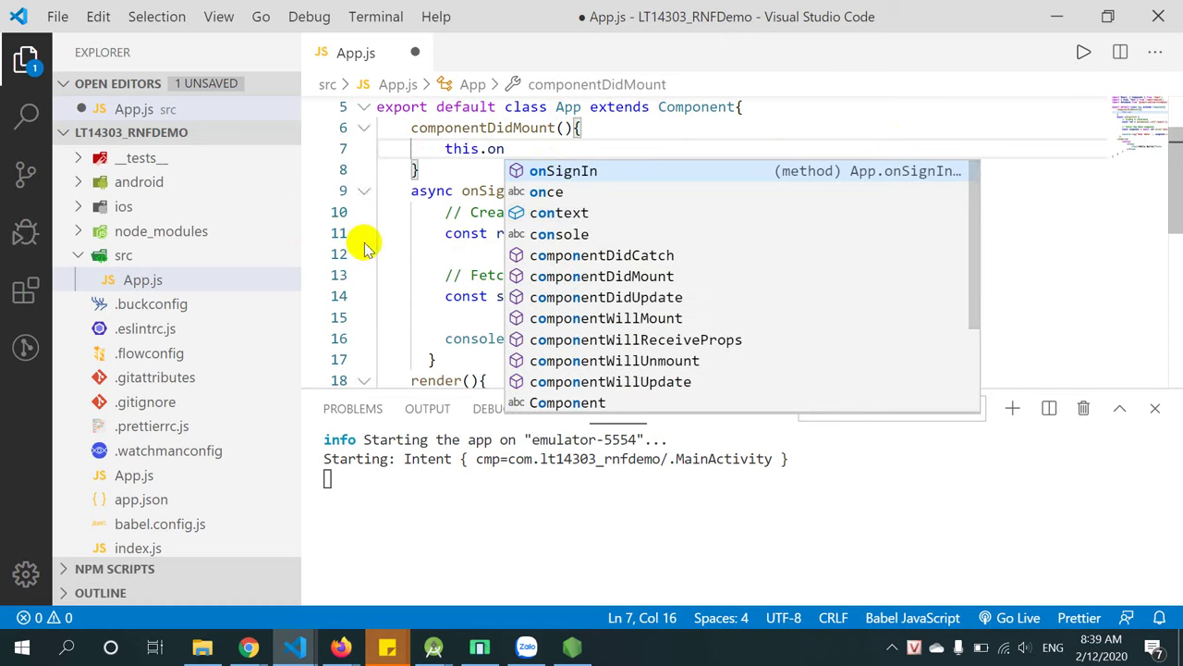
Rename the async onSignIn method of the App class to readUsers.
left_click(420, 233)
triple_click(469, 191)
left_click(531, 191)
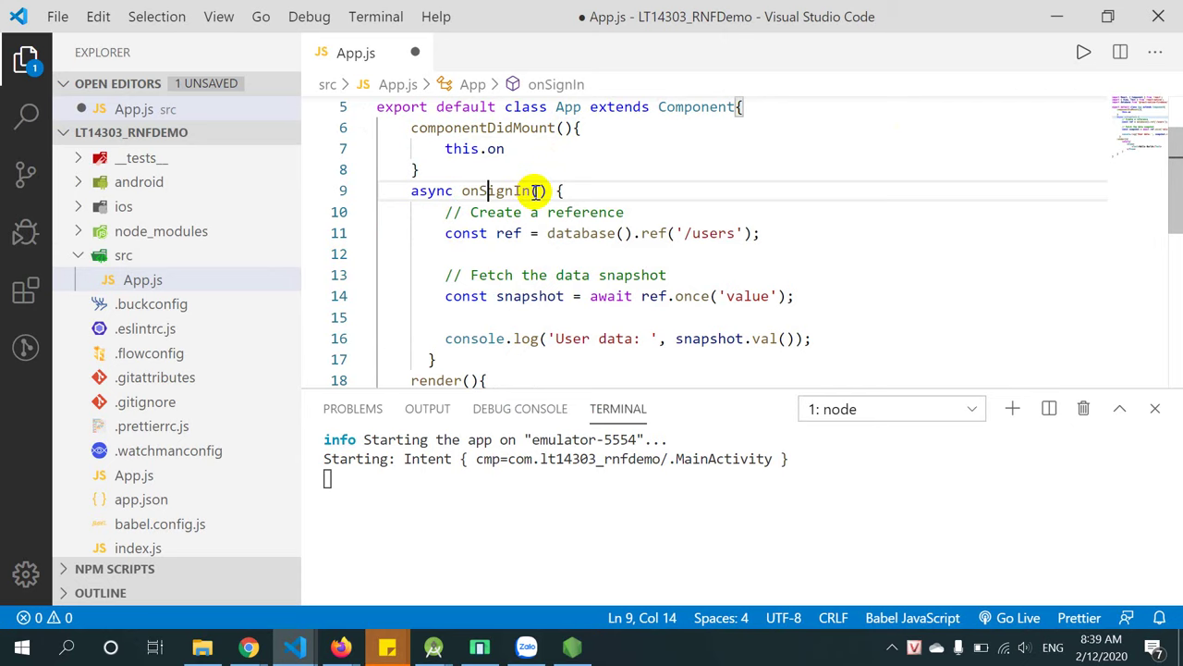
left_click_drag(531, 191, 460, 190)
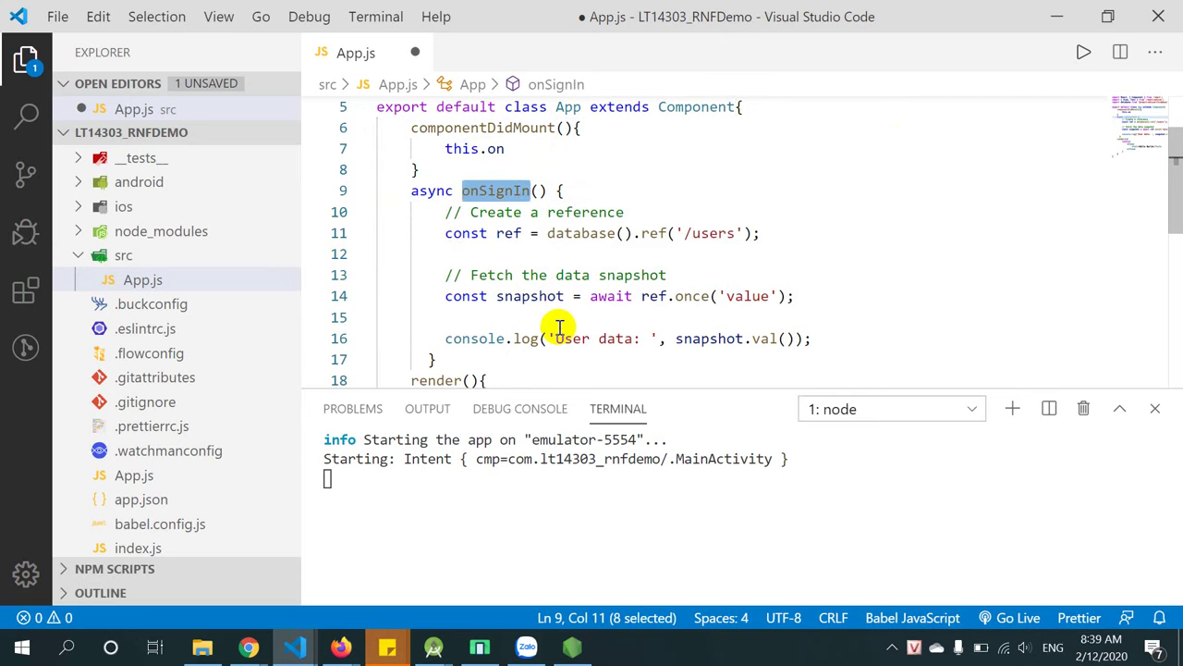
type("read")
key("Escape")
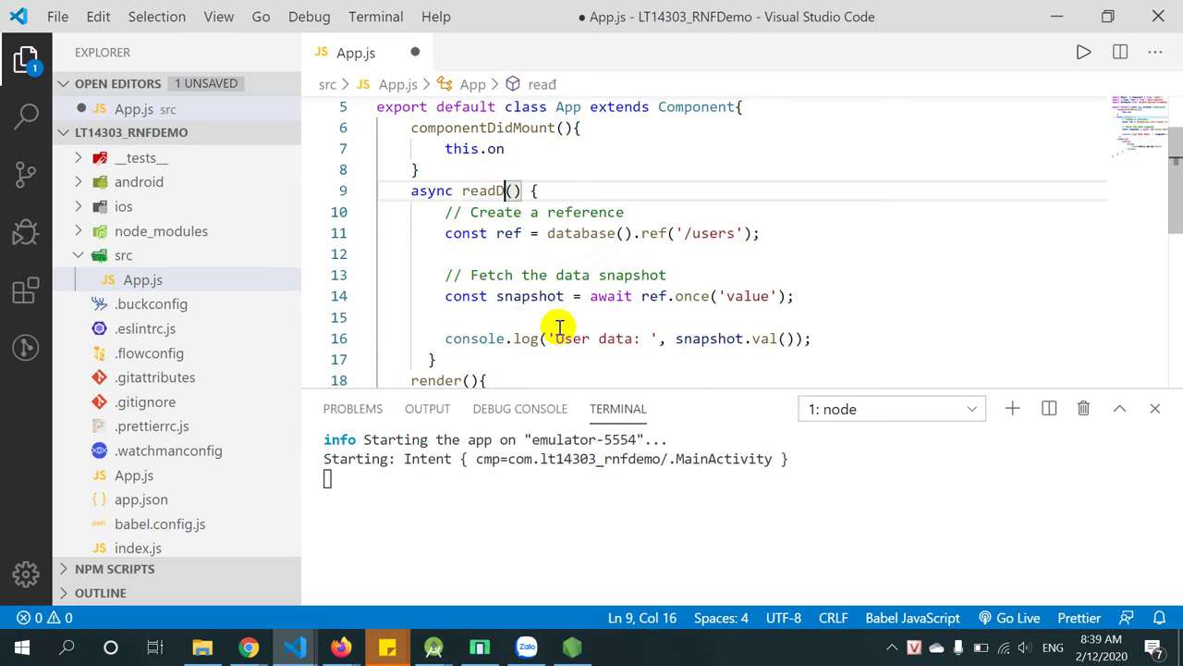
key("BackSpace")
key("BackSpace")
type("Users")
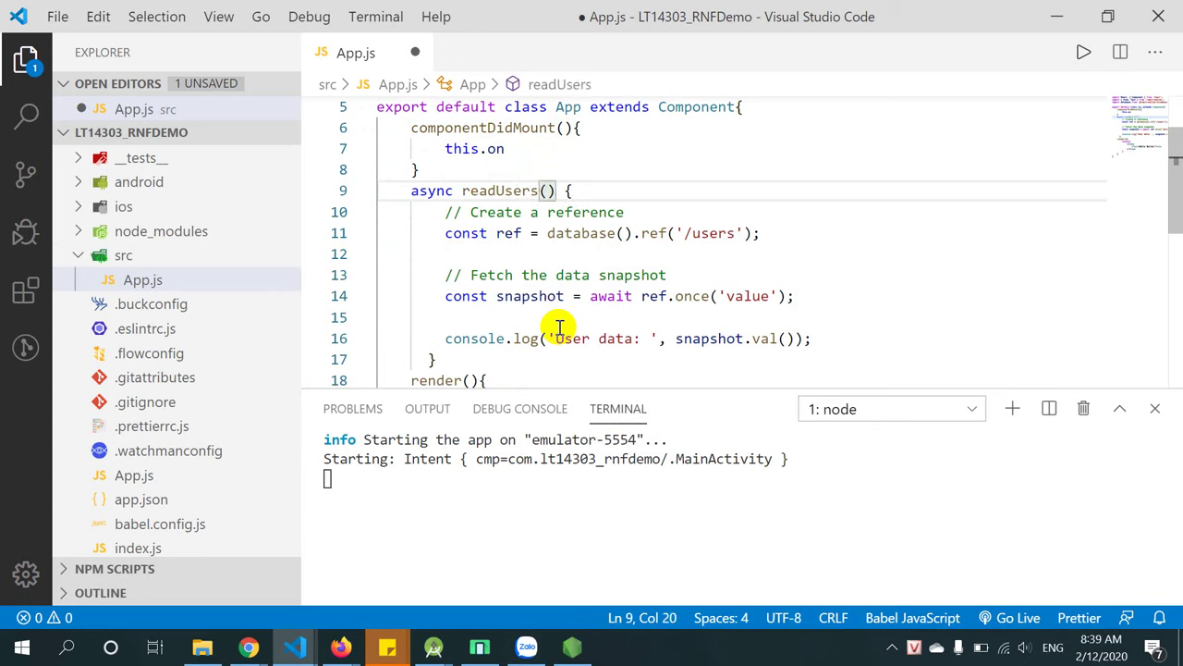
Complete the componentDidMount statement as this.readUsers(); in place of the partial on call, and save App.js.
key("Up")
key("Up")
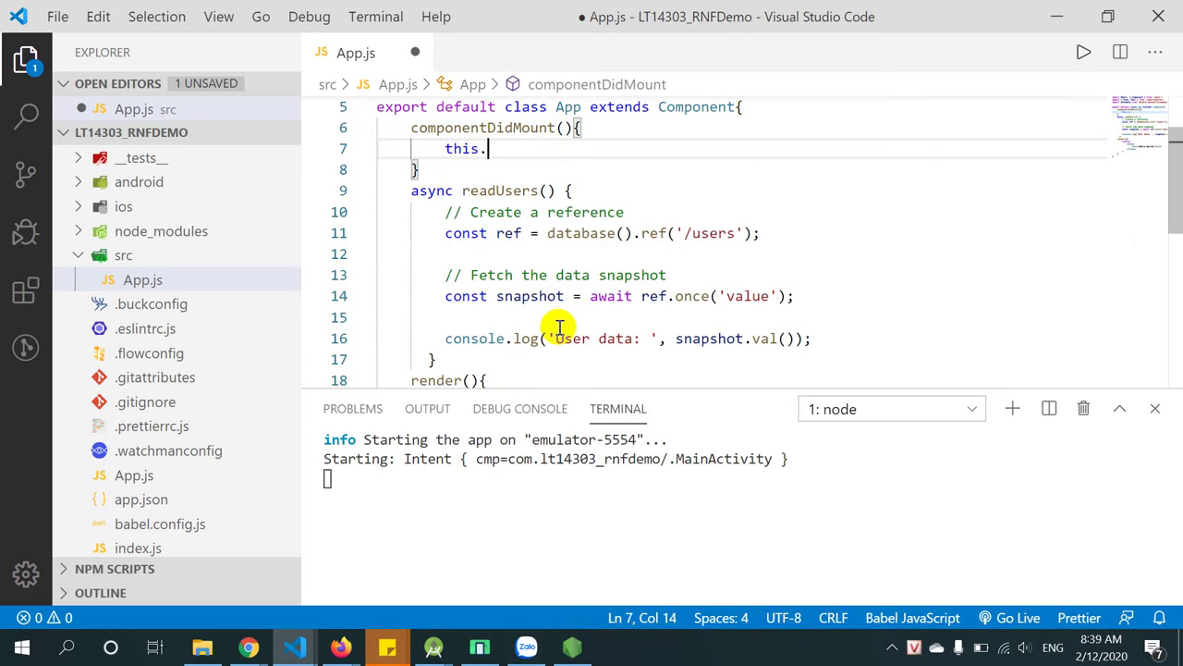
type("rea")
key("Down")
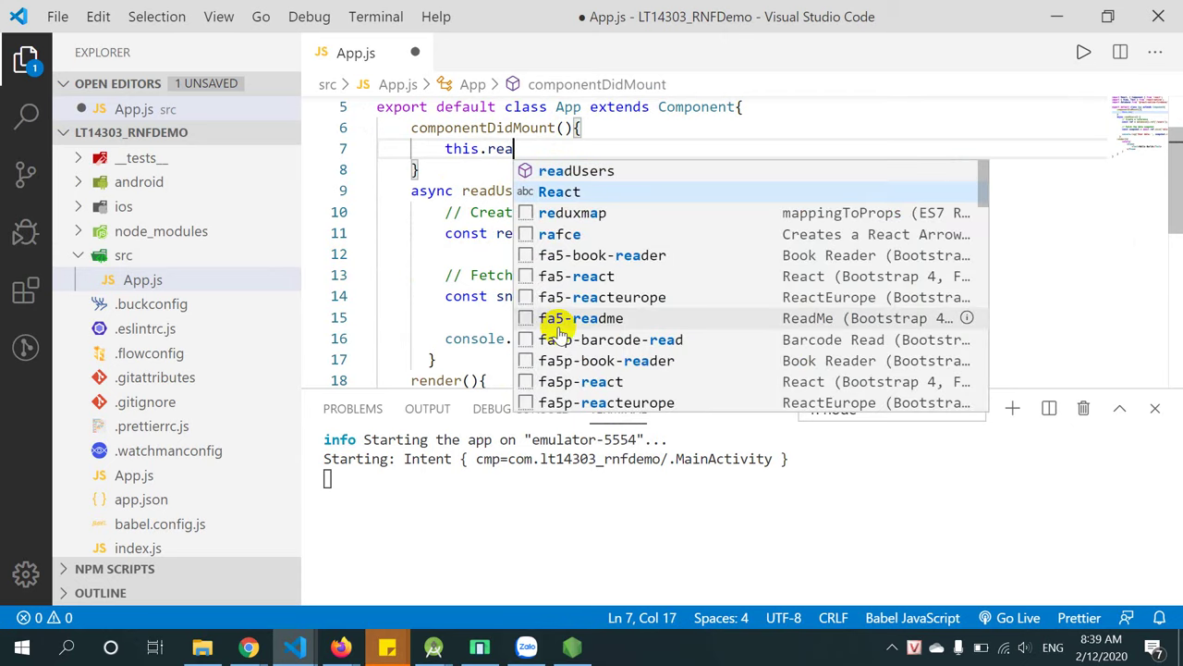
key("Up")
key("Return")
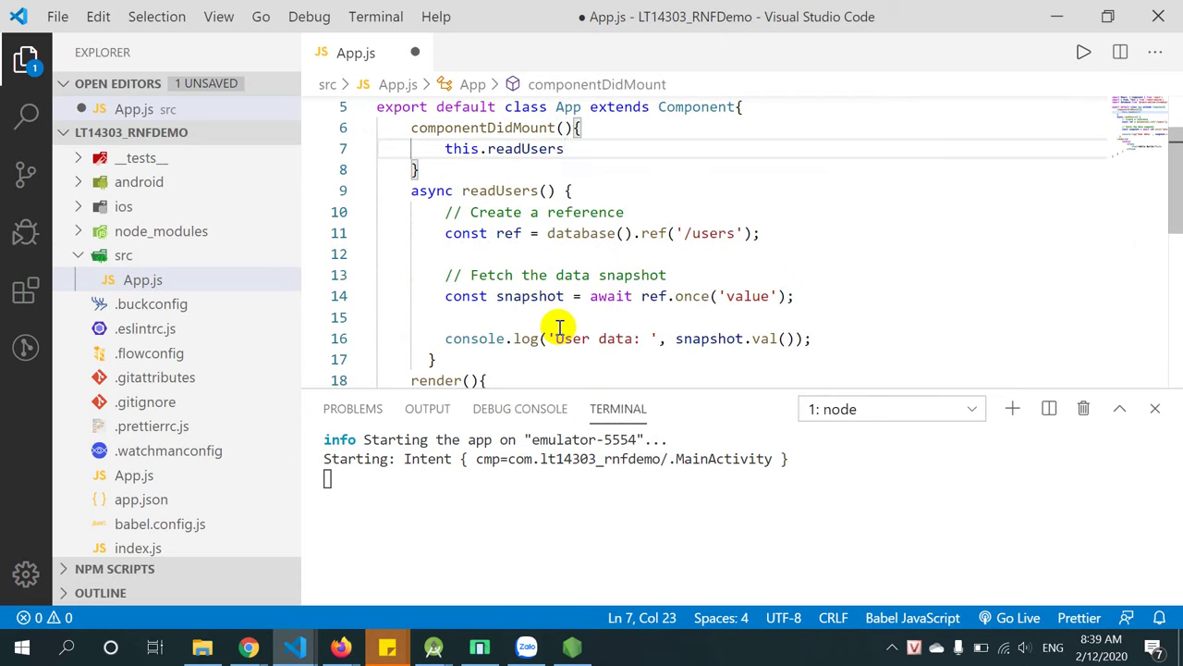
type("();")
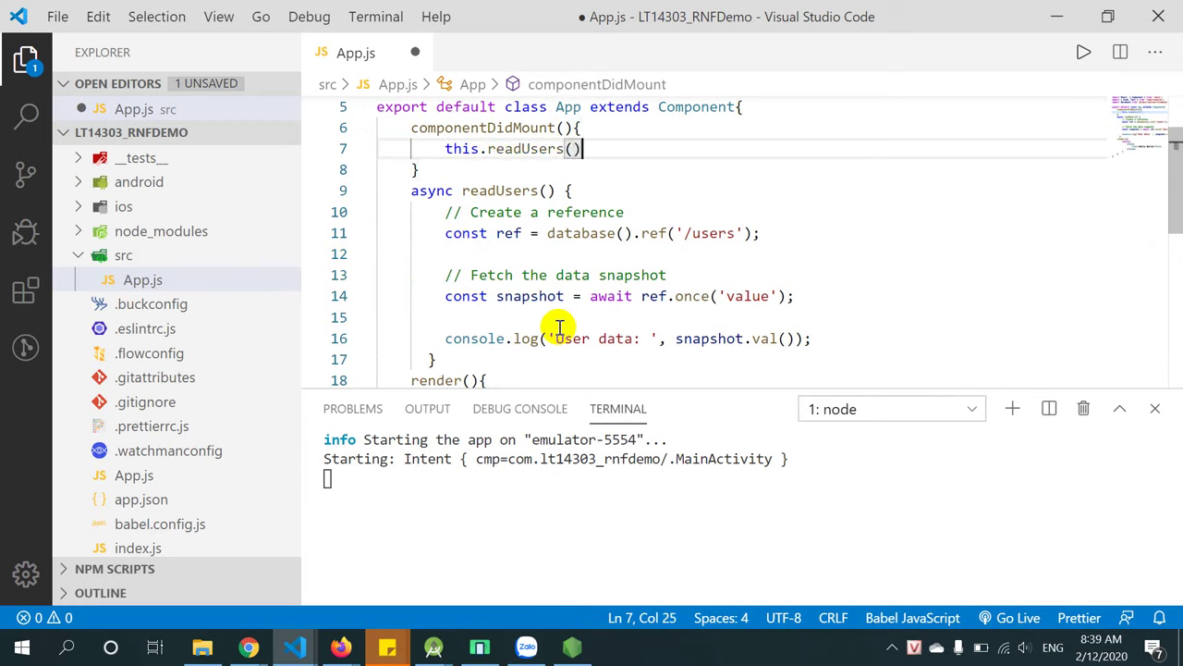
key("ctrl+s")
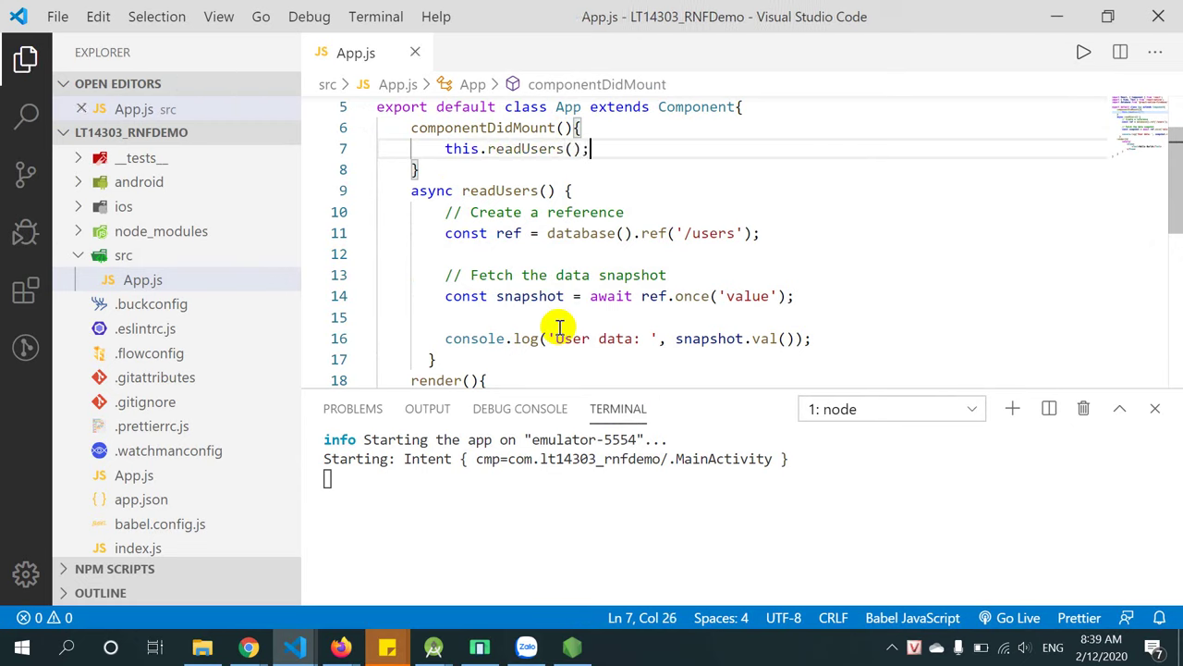
left_click(727, 251)
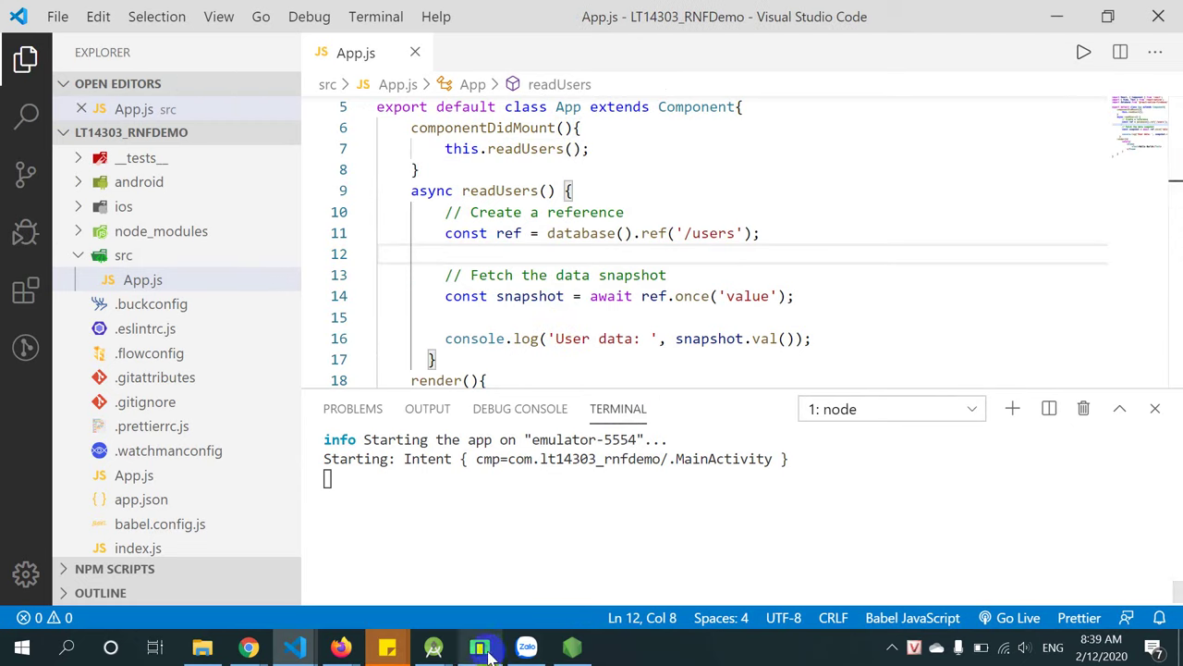
Check the user data logged in the Metro bundler console, and return to the code editor.
left_click(572, 647)
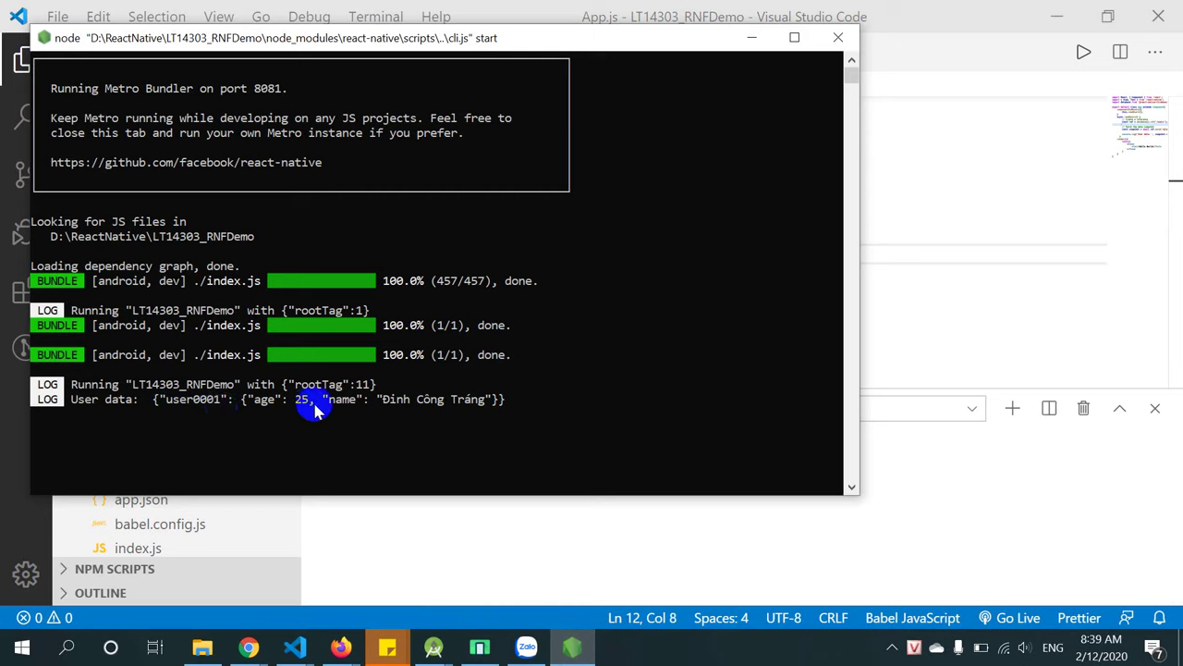
left_click(515, 411)
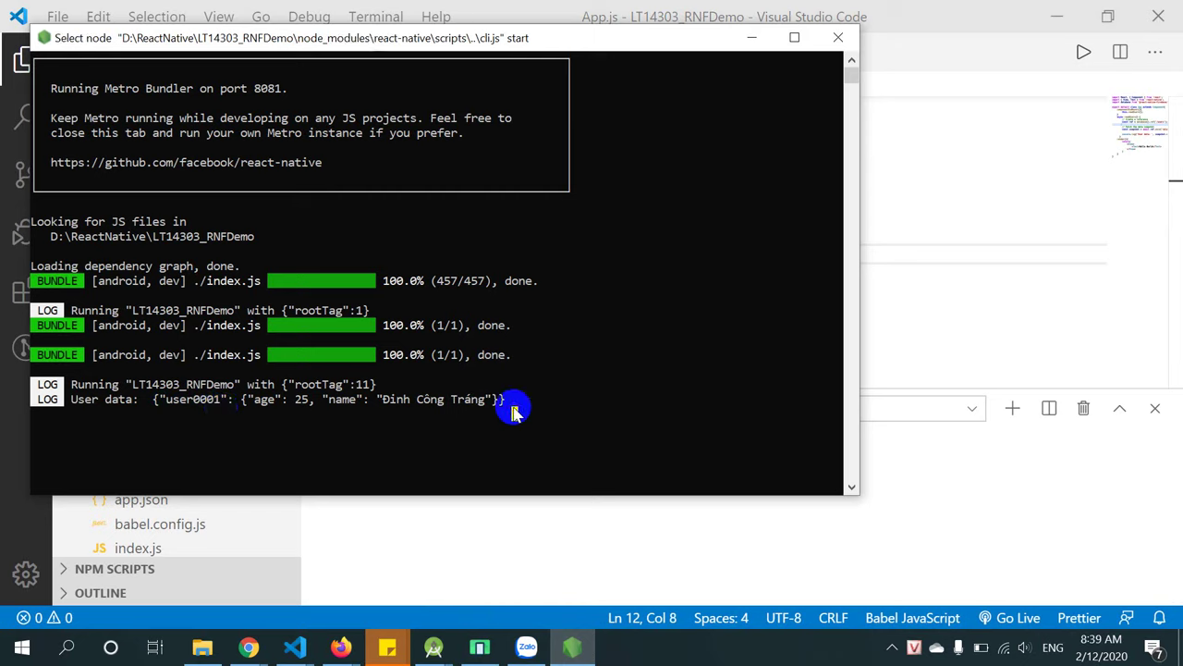
left_click(932, 276)
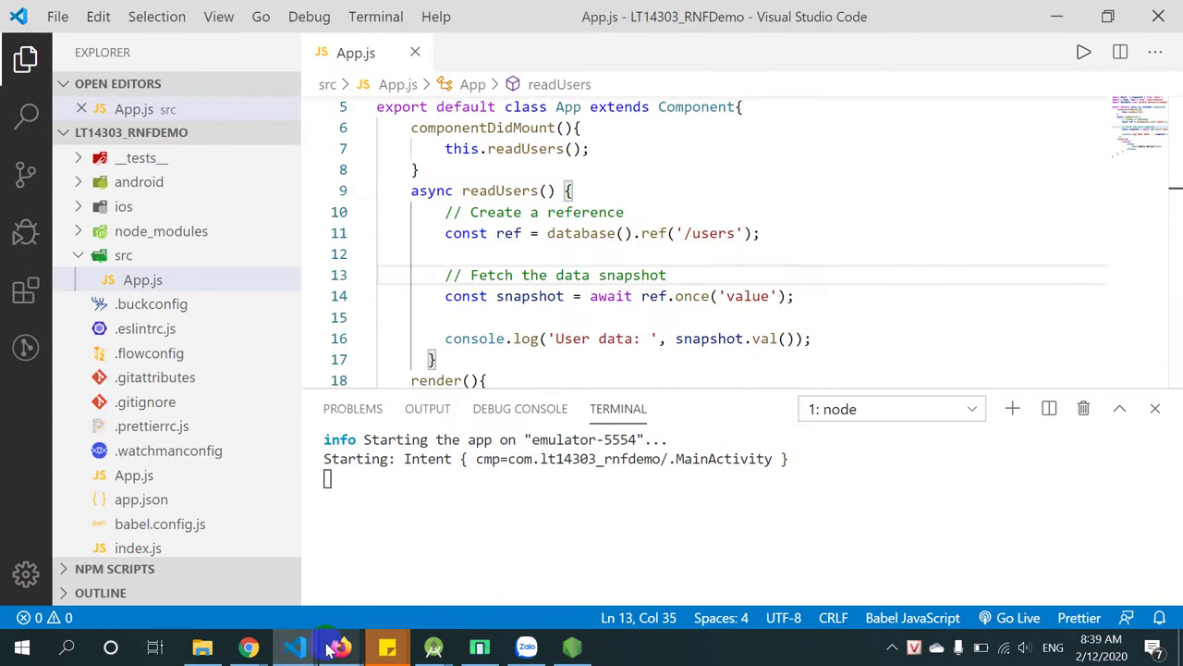
Switch to the RNFDemo Realtime Database in Chrome and add user0002 under users, with the person's name and age 20.
mouse_move(249, 648)
left_click(676, 590)
left_click(721, 386)
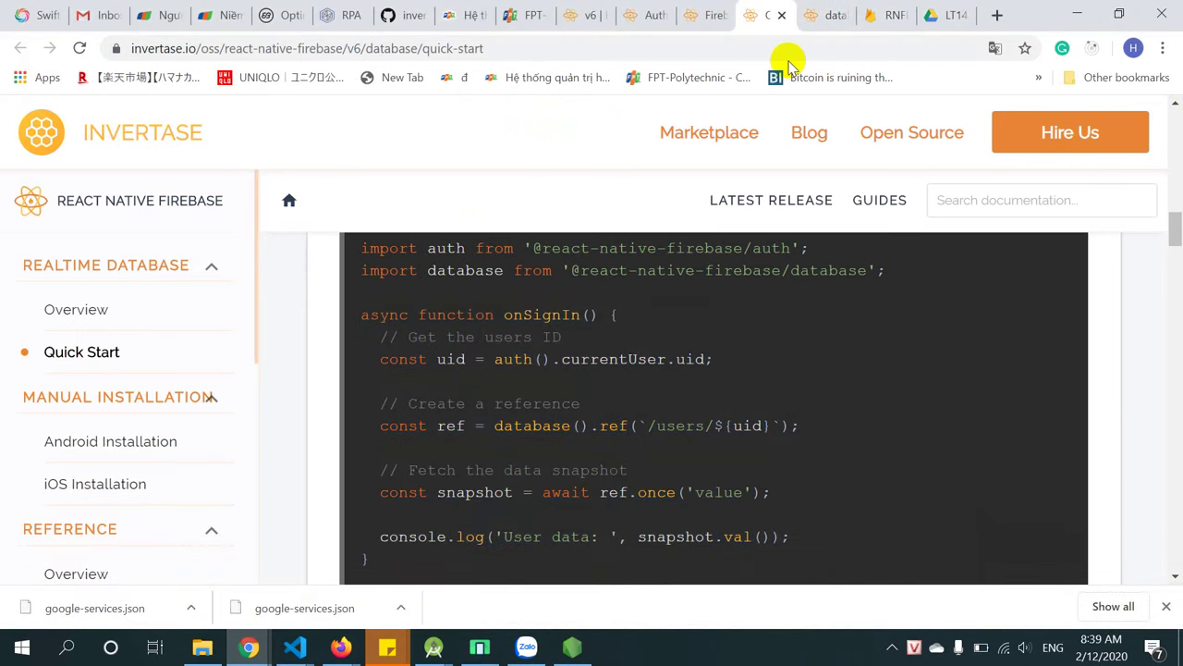
left_click(819, 15)
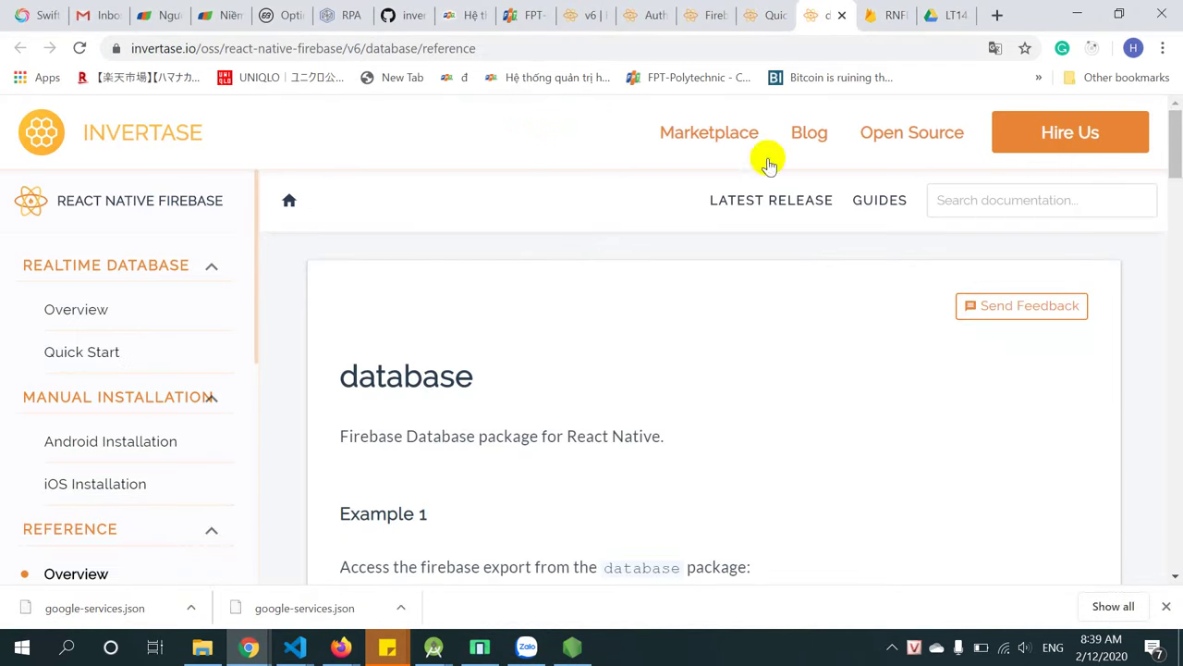
left_click(889, 15)
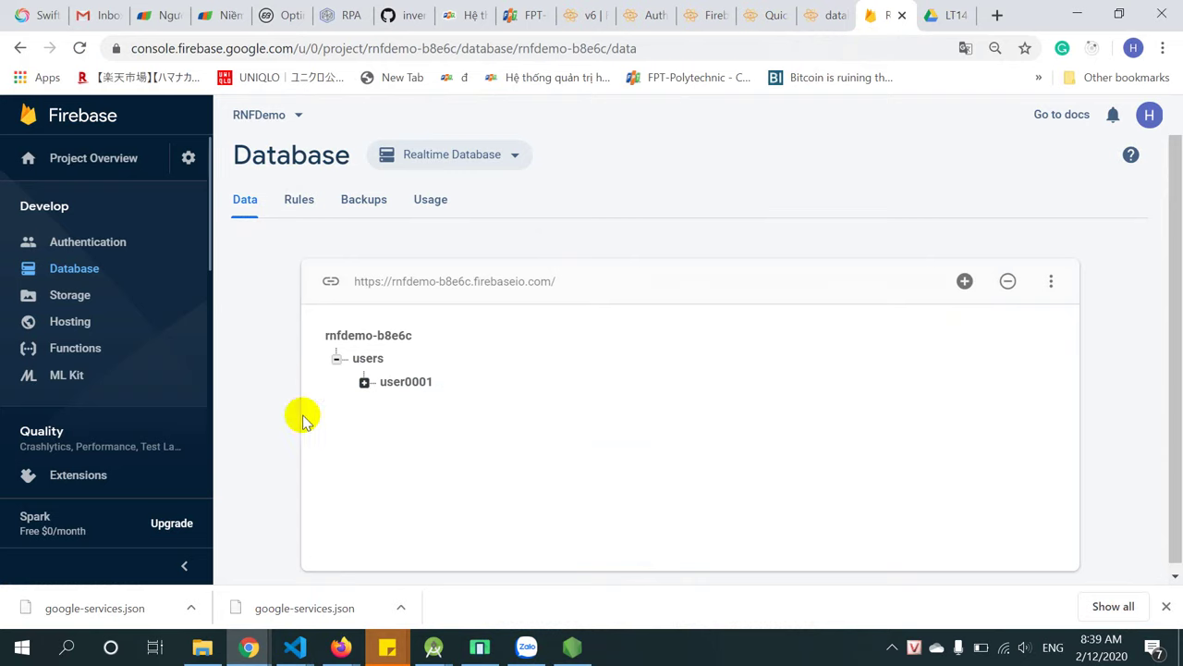
left_click(392, 359)
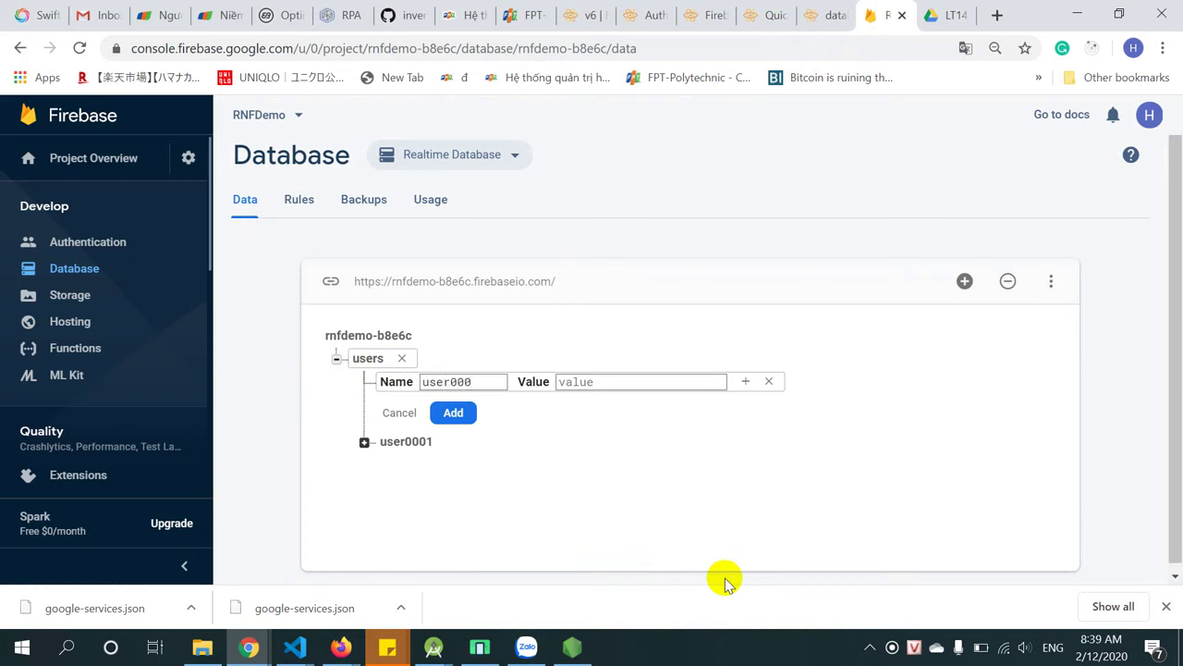
left_click(745, 381)
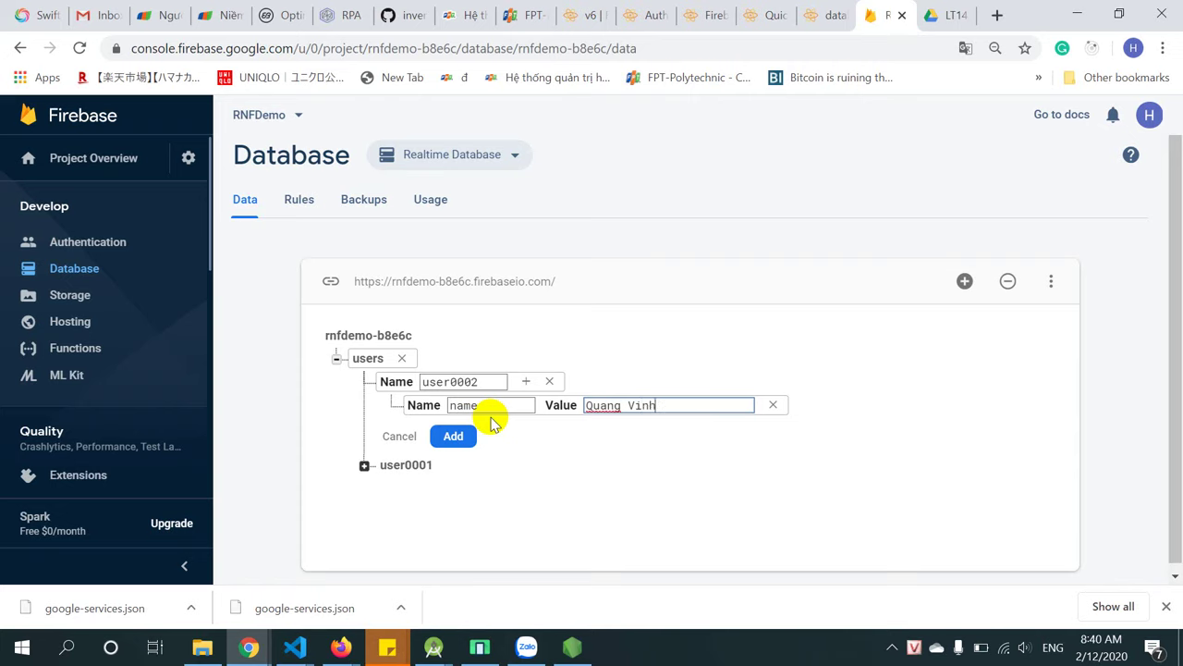
left_click(526, 380)
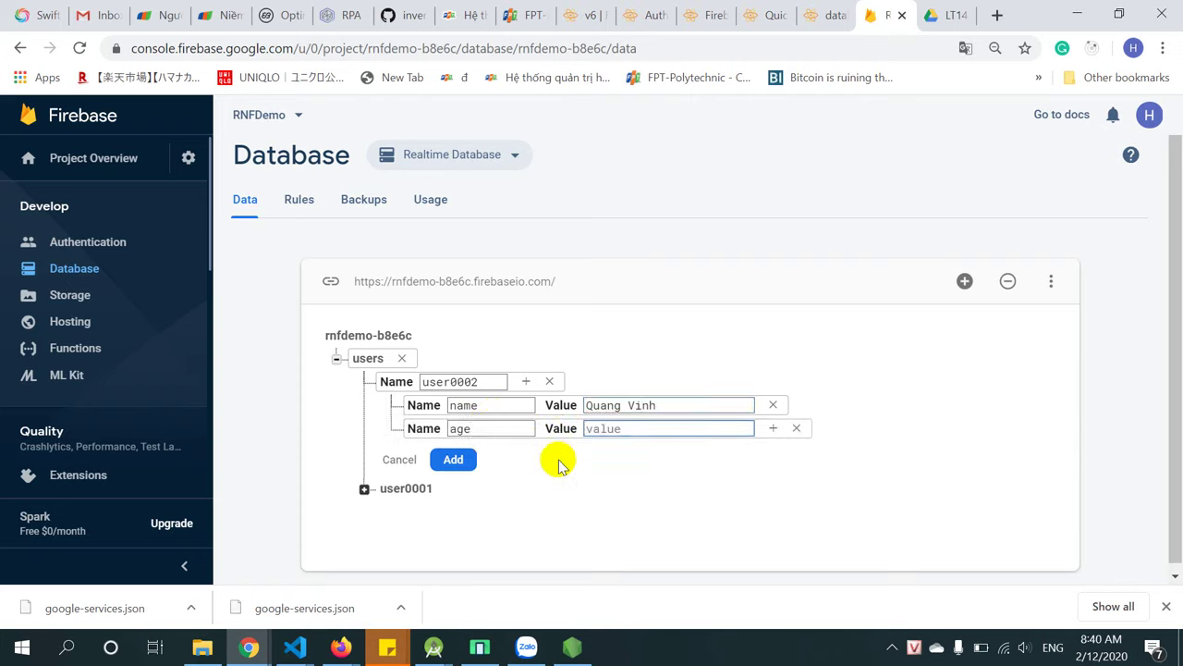
type("0")
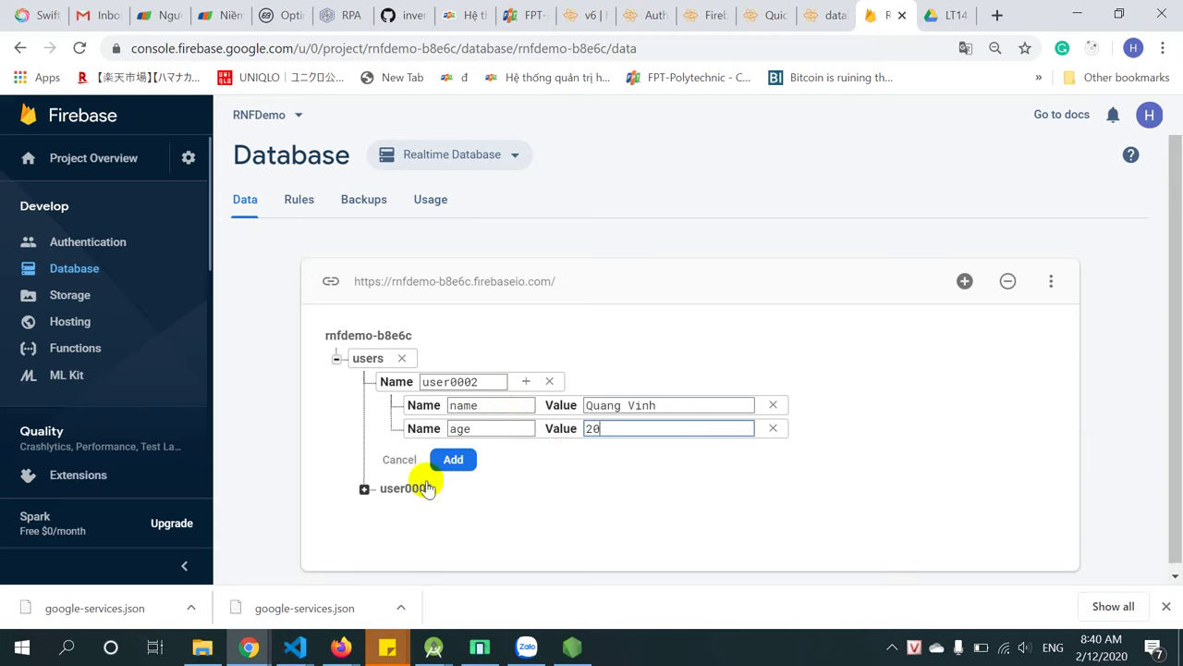
left_click(453, 461)
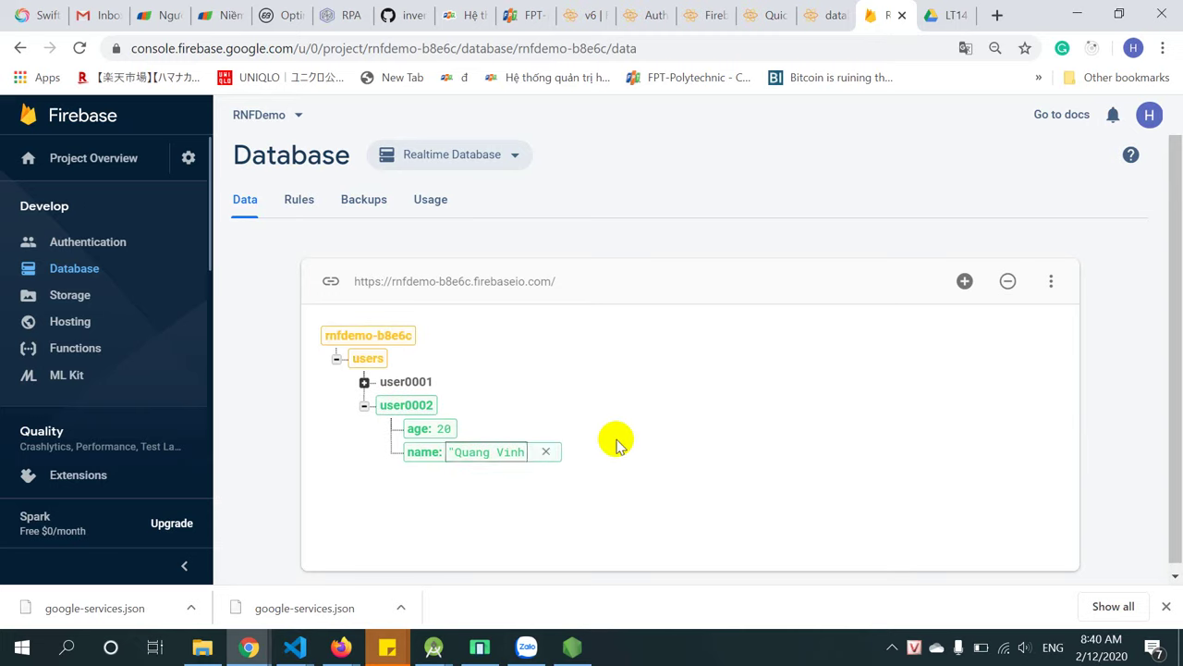
Reload the app in the Android emulator and resume the paused output of the Metro bundler console.
left_click(564, 652)
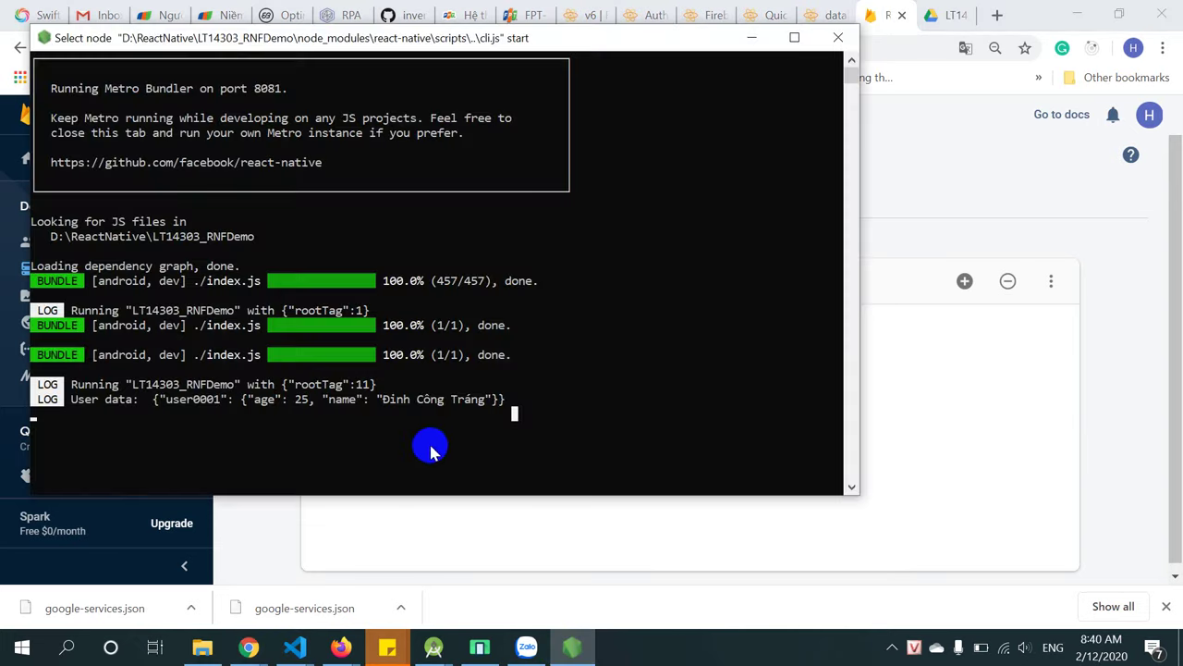
left_click(482, 653)
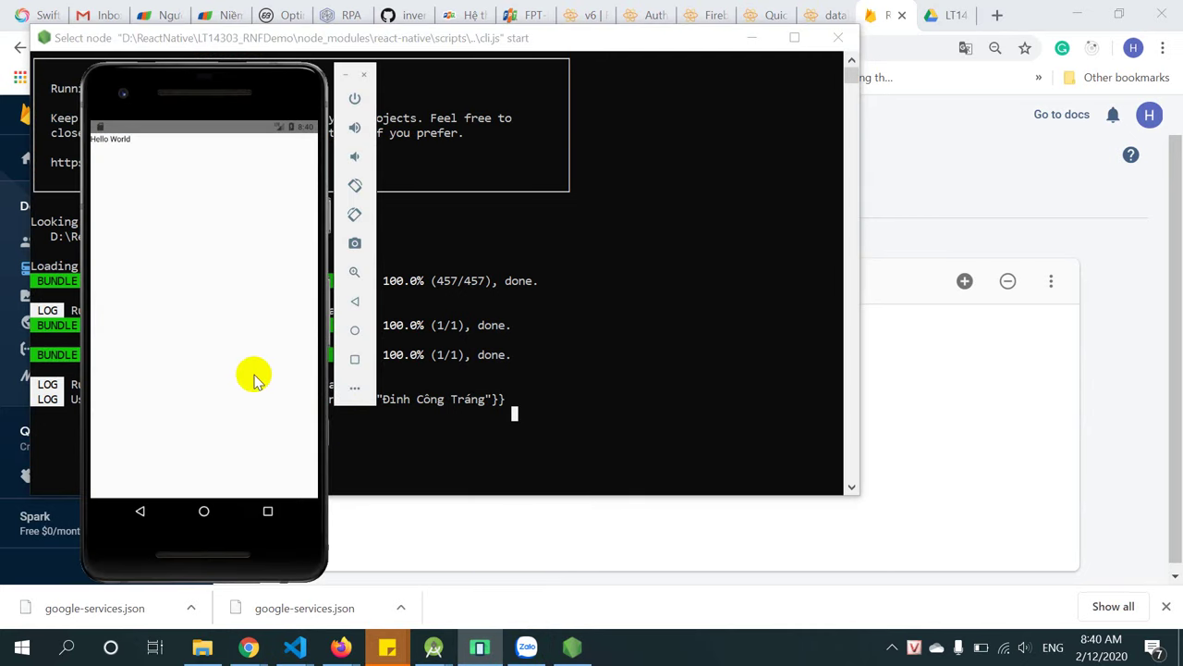
key("r")
key("r")
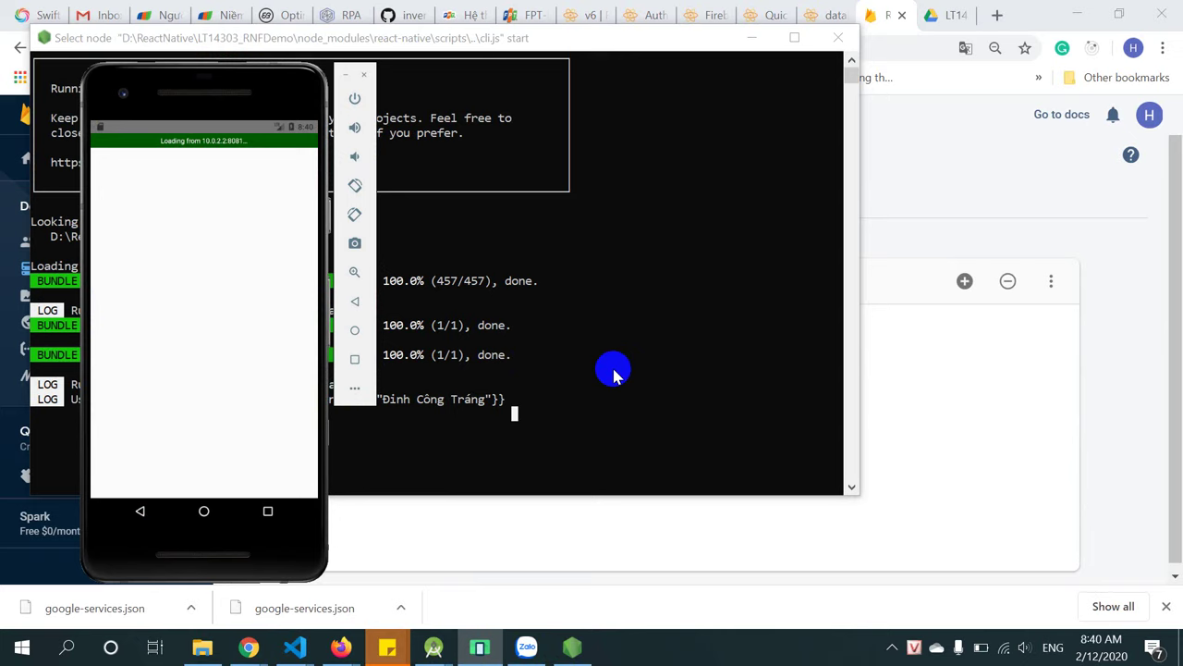
left_click_drag(163, 351, 164, 401)
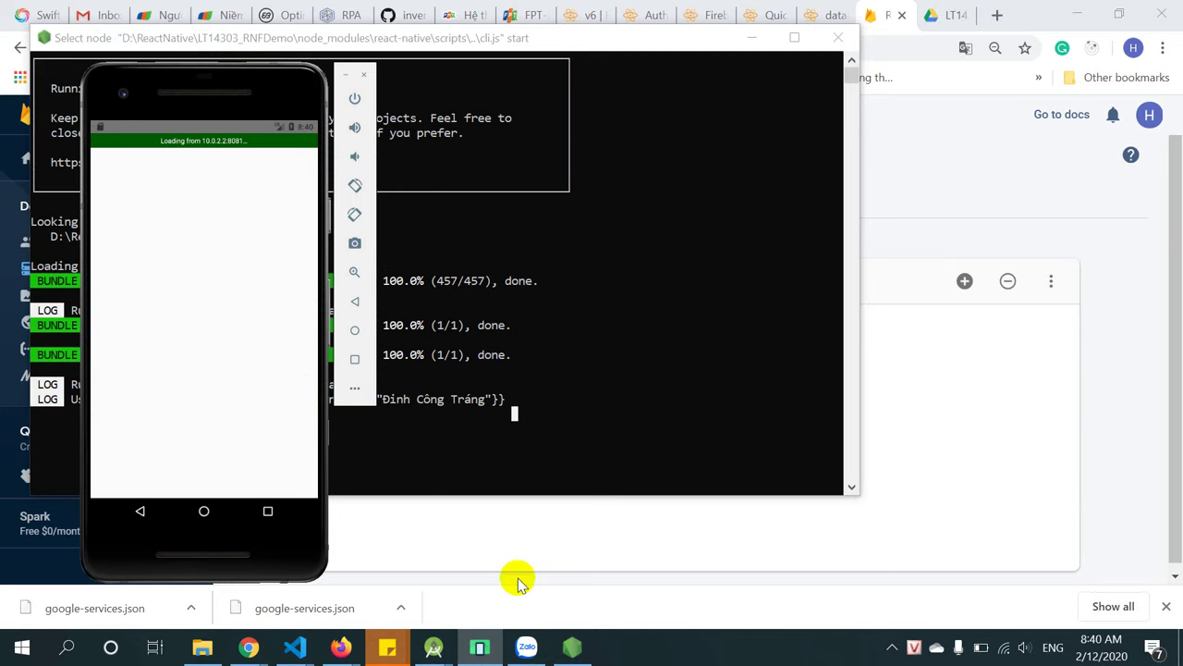
left_click(545, 416)
key("Return")
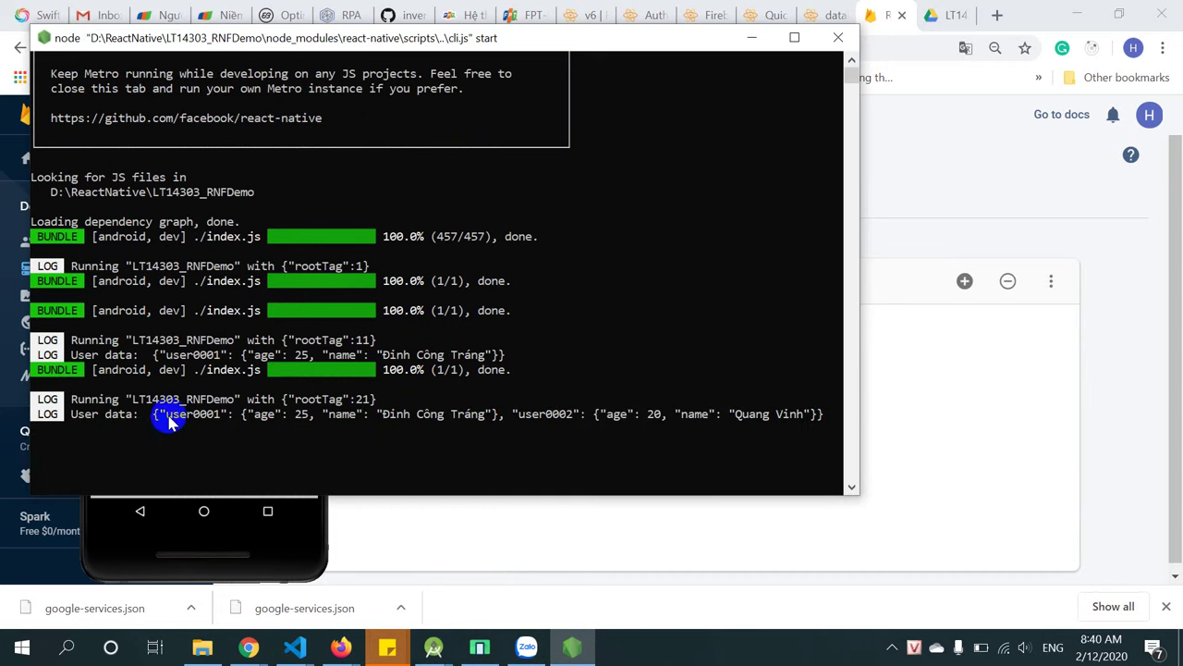
Examine the user0001 and user0002 entries in the latest user data log line of the Metro console.
double_click(470, 414)
left_click_drag(620, 414, 627, 418)
left_click(756, 428)
left_click(725, 341)
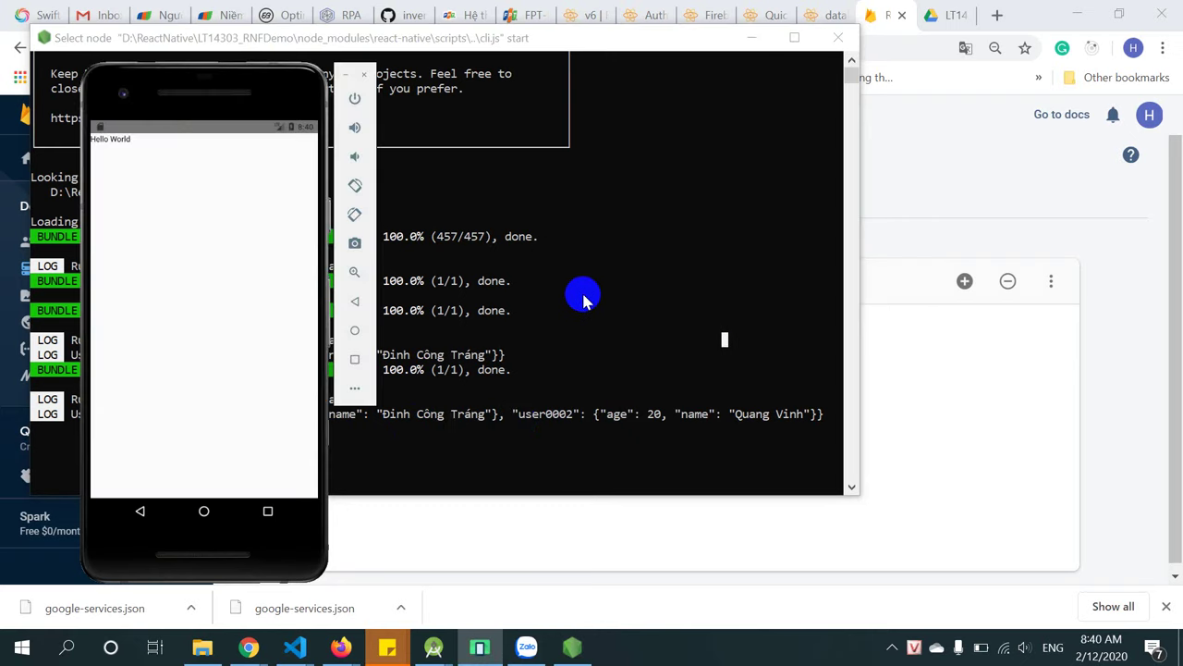
Switch to the Google Meet call in Chrome and check its chat messages and participant list.
left_click(980, 157)
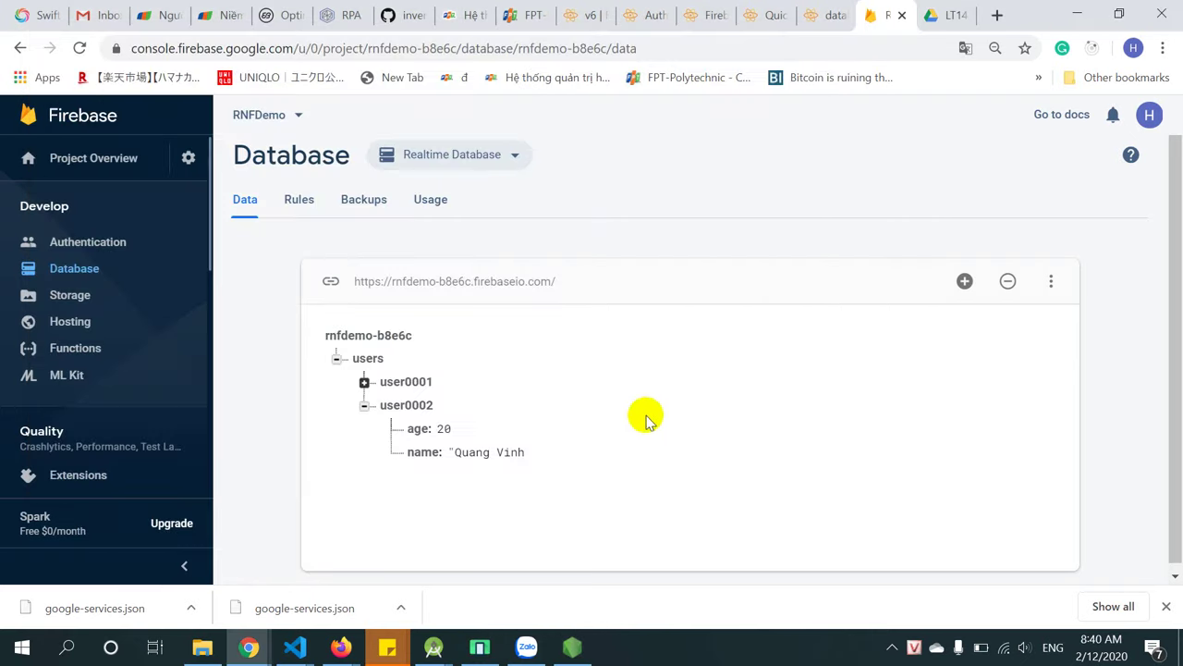
left_click(242, 650)
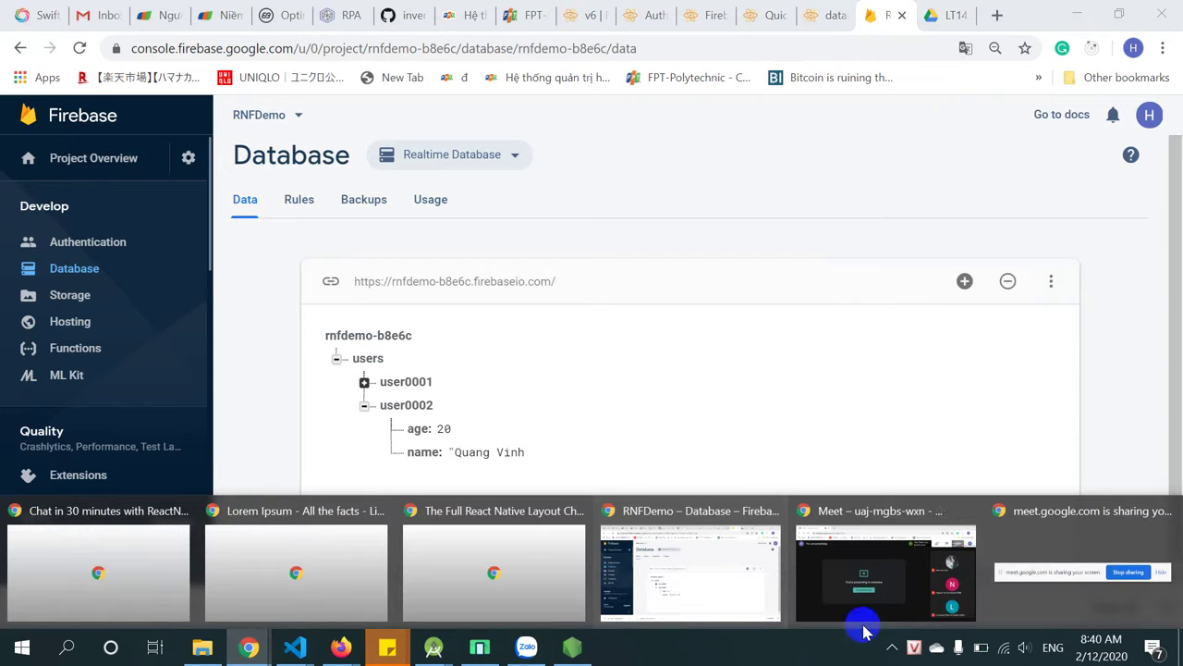
left_click(885, 599)
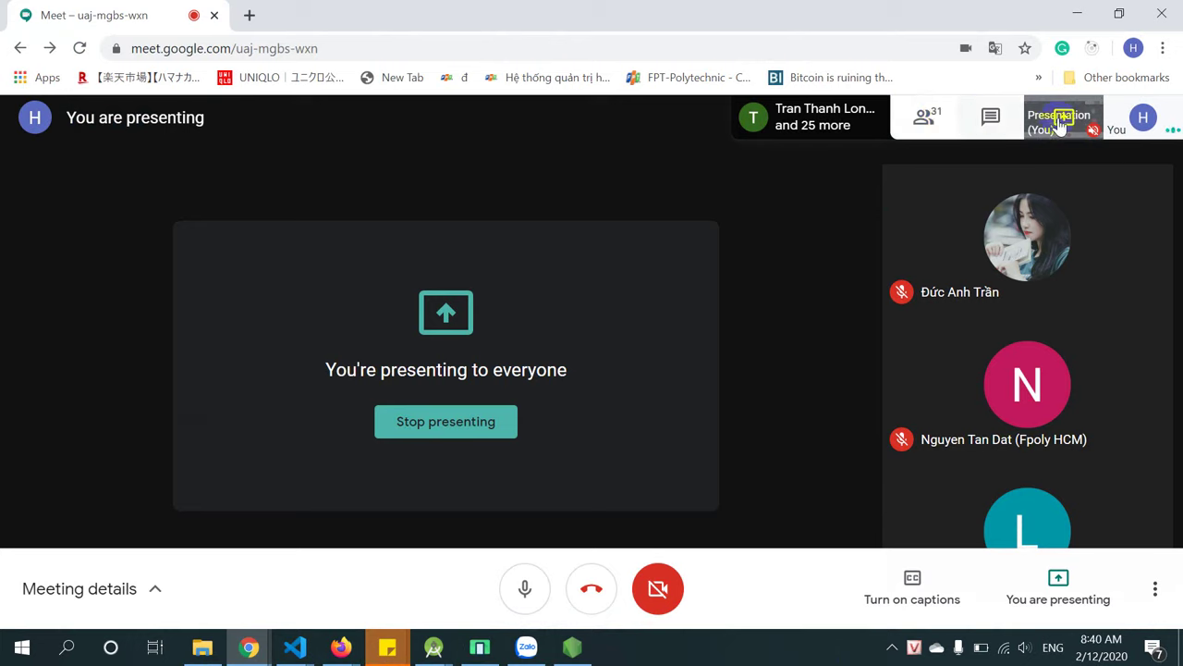
left_click(988, 125)
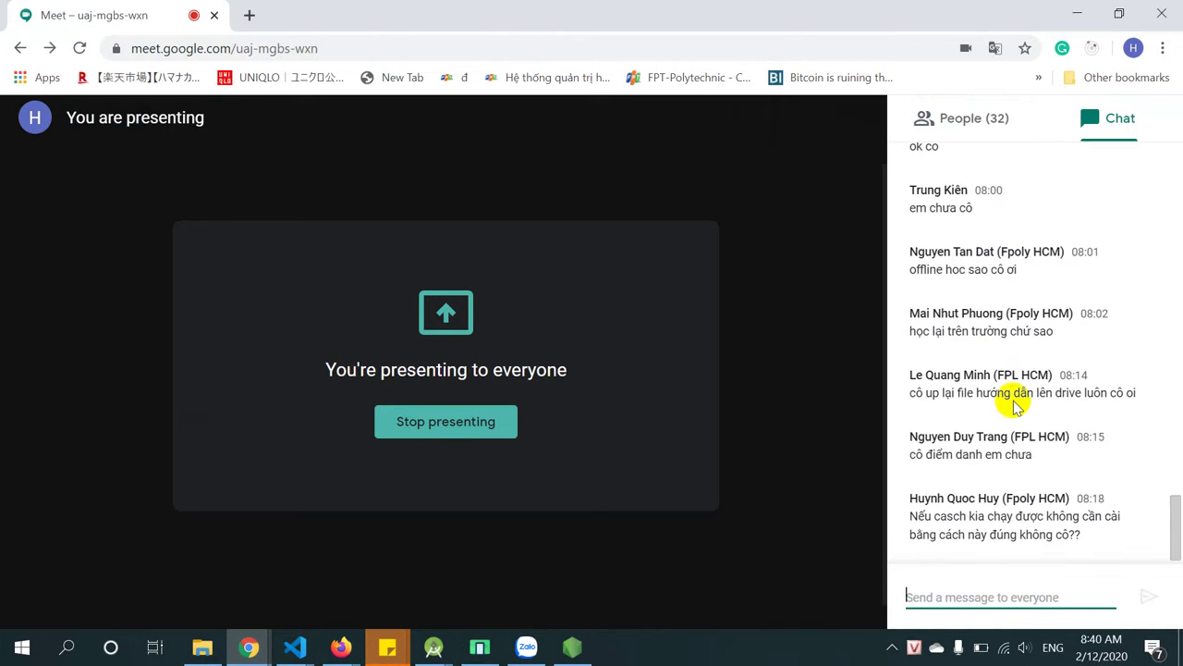
left_click(978, 119)
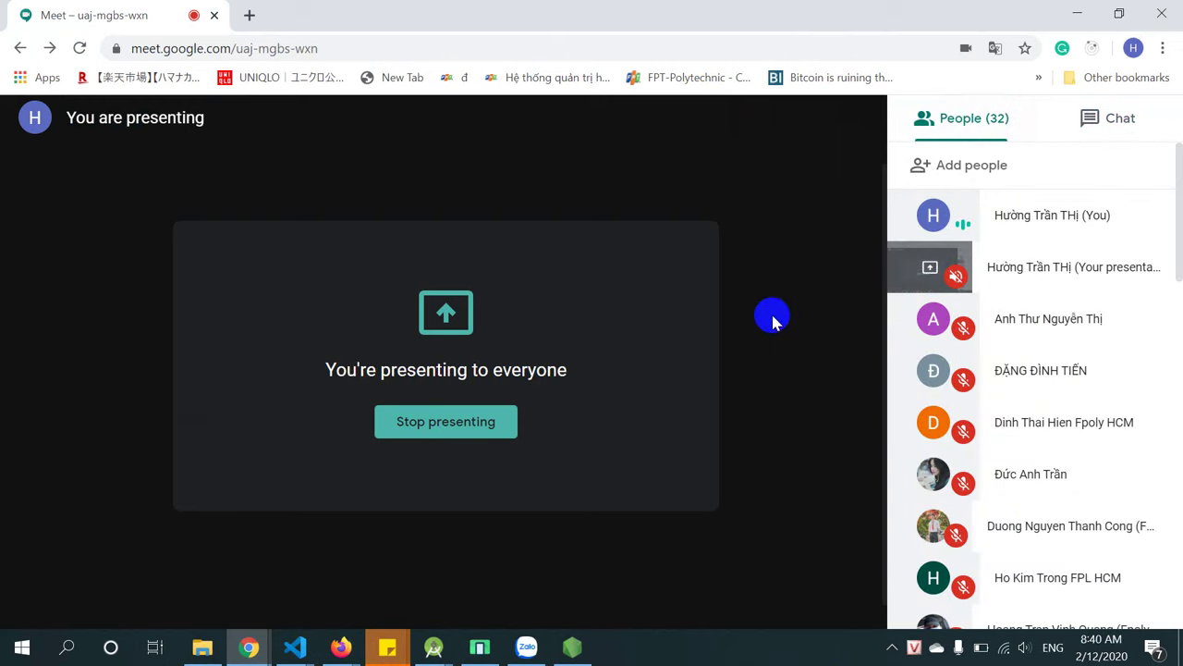
Close the Meet participant list and check the user data log lines in the Metro bundler console.
left_click(769, 317)
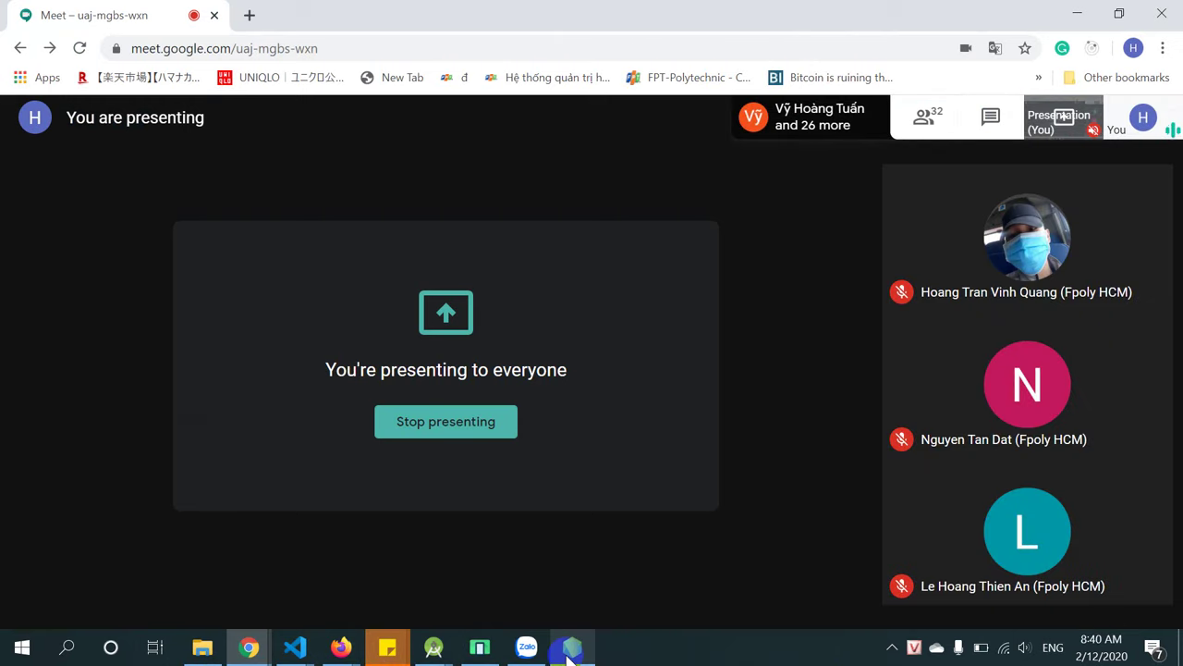
left_click(569, 653)
left_click(751, 517)
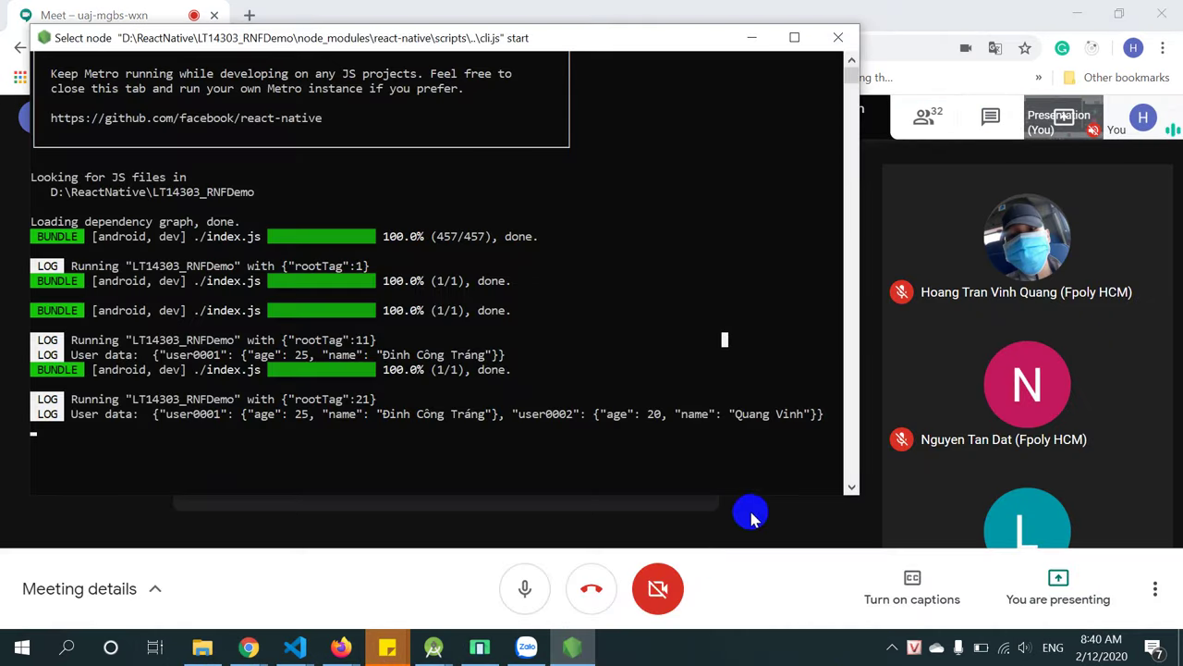
left_click(751, 523)
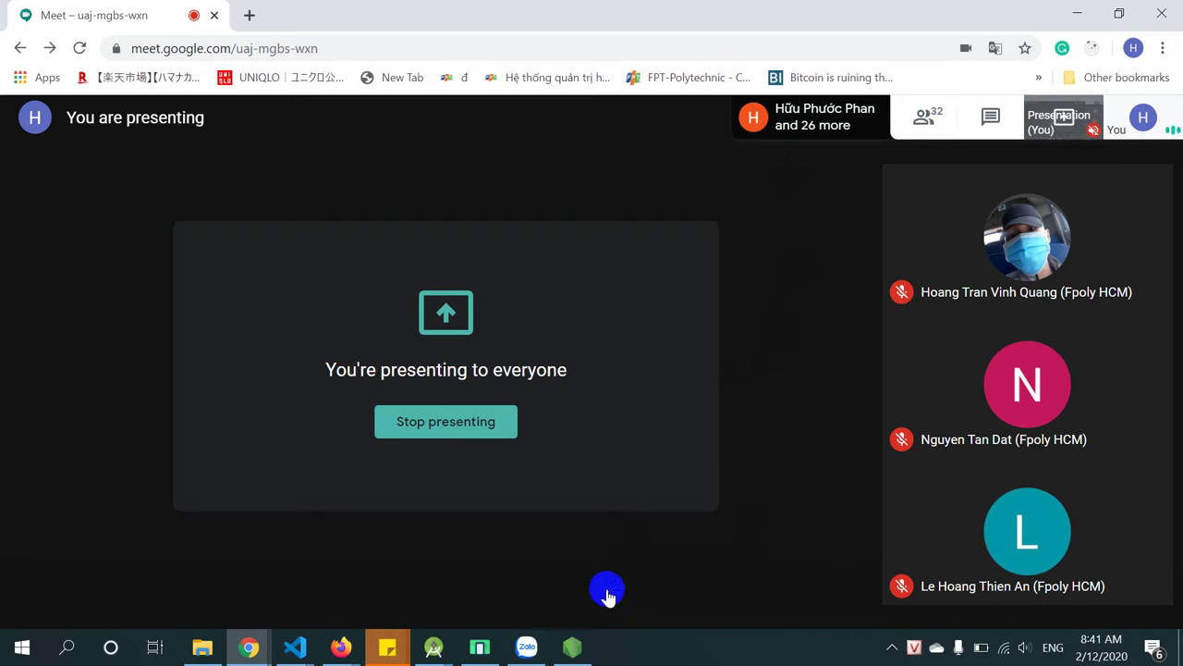
left_click(575, 649)
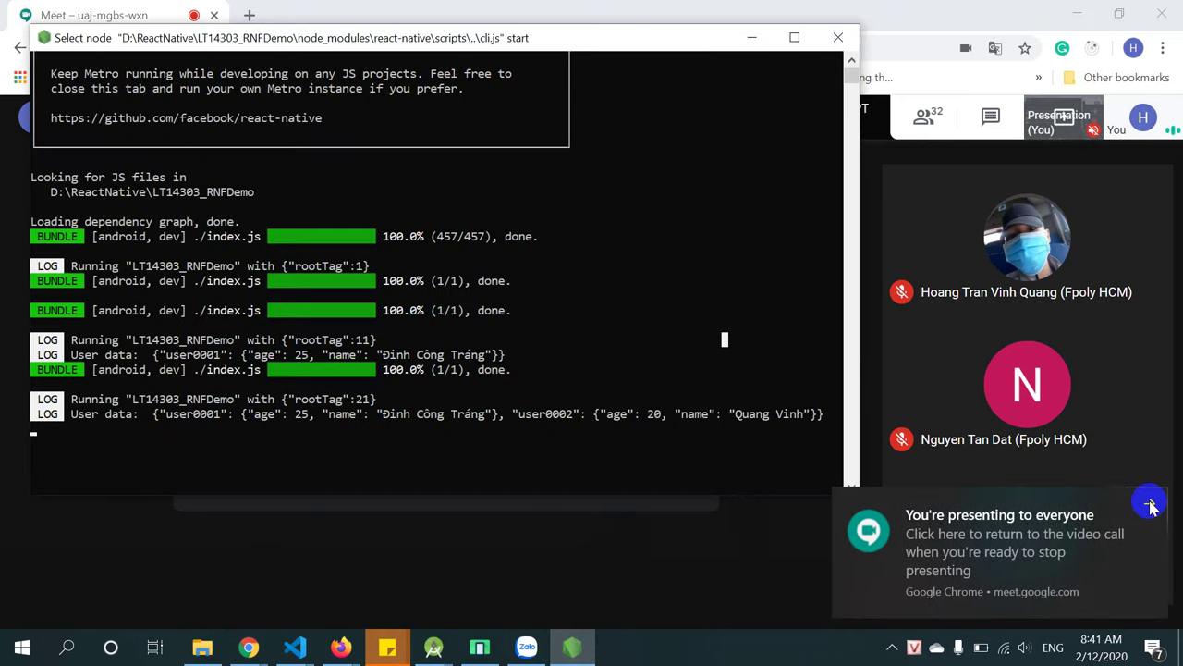
left_click(639, 536)
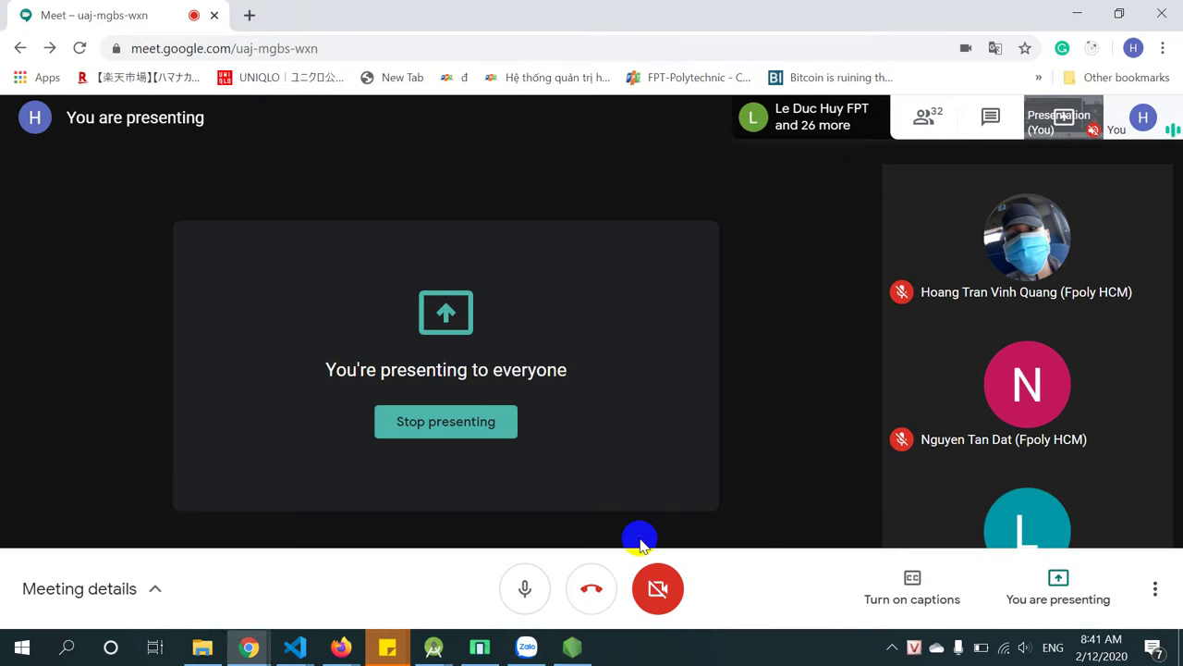
Look through the participant list of the Google Meet call, and switch the call view to full screen and back.
left_click(921, 125)
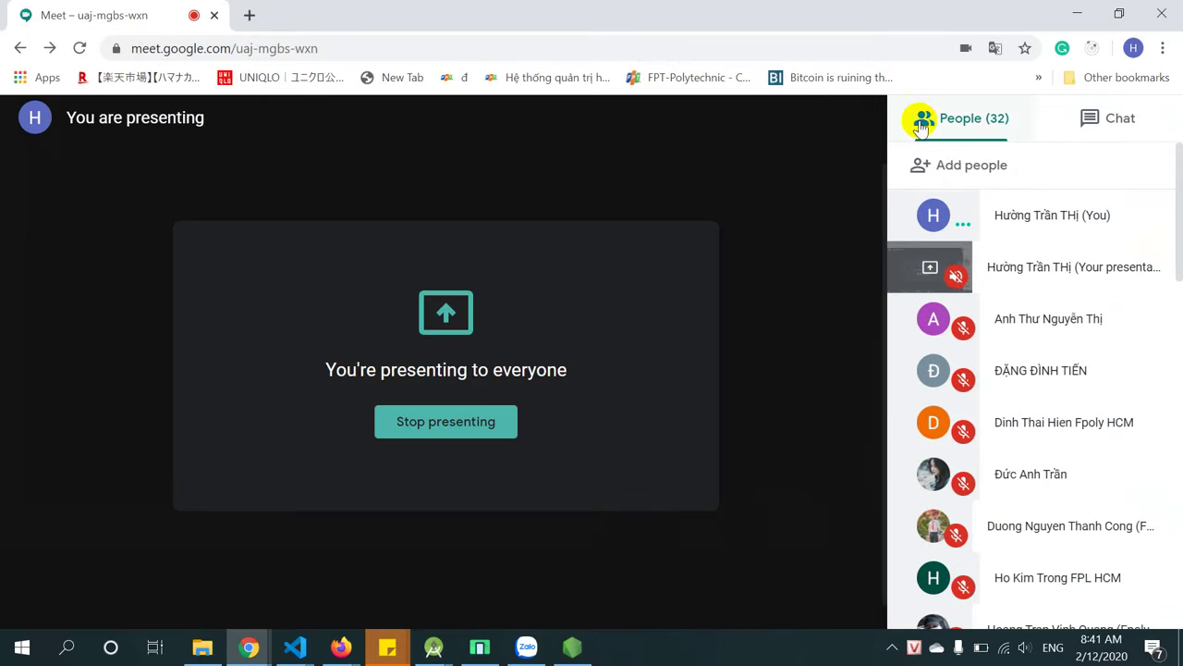
scroll(1086, 365, "down", 6)
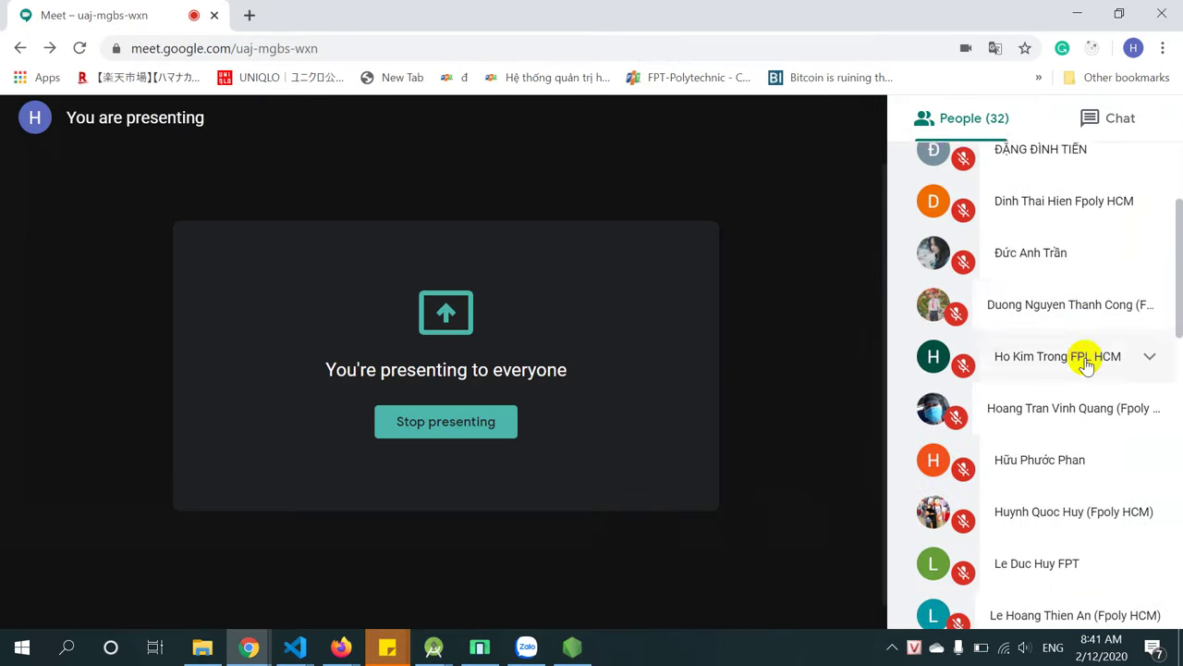
scroll(1086, 365, "down", 7)
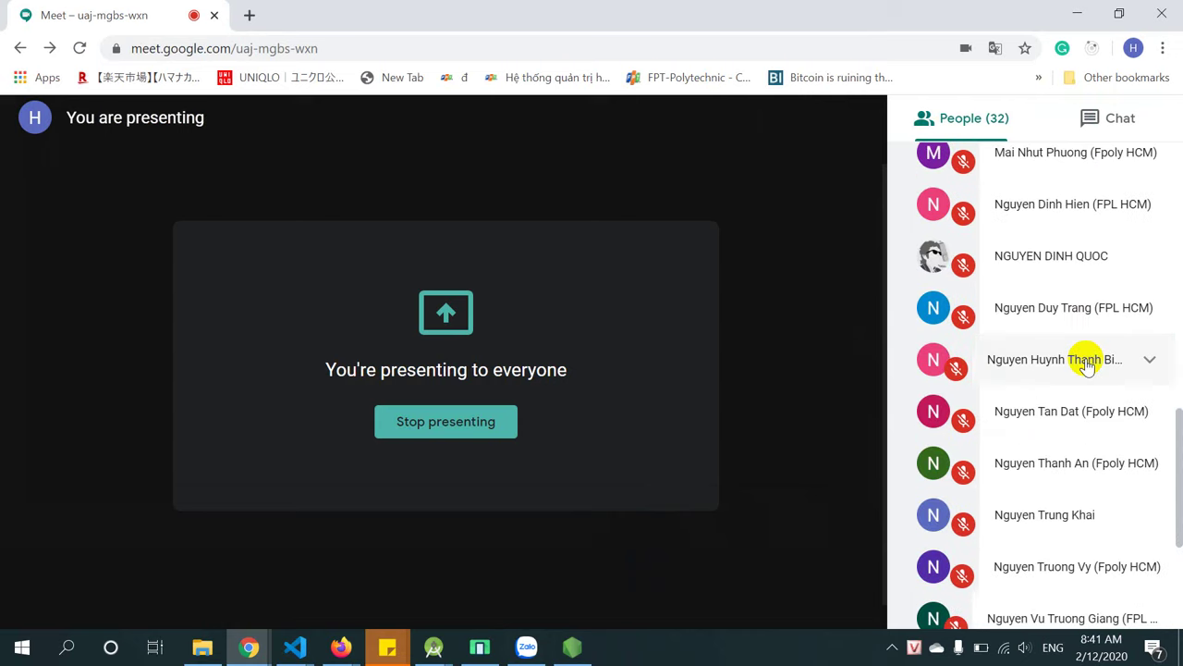
left_click(808, 454)
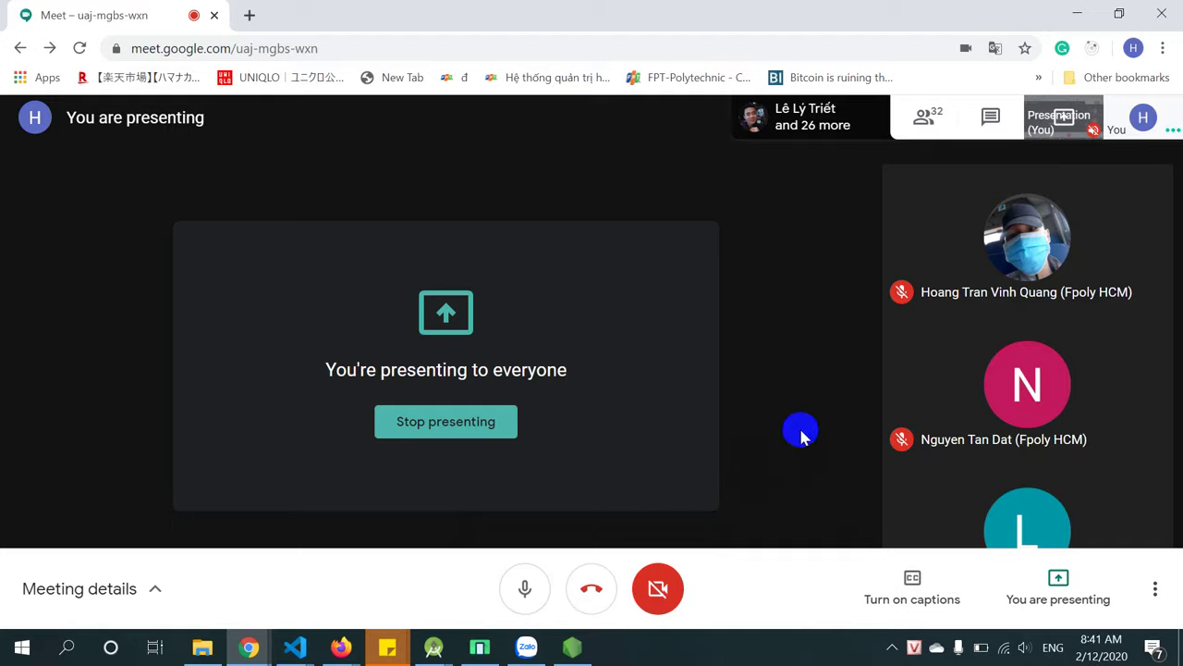
double_click(800, 433)
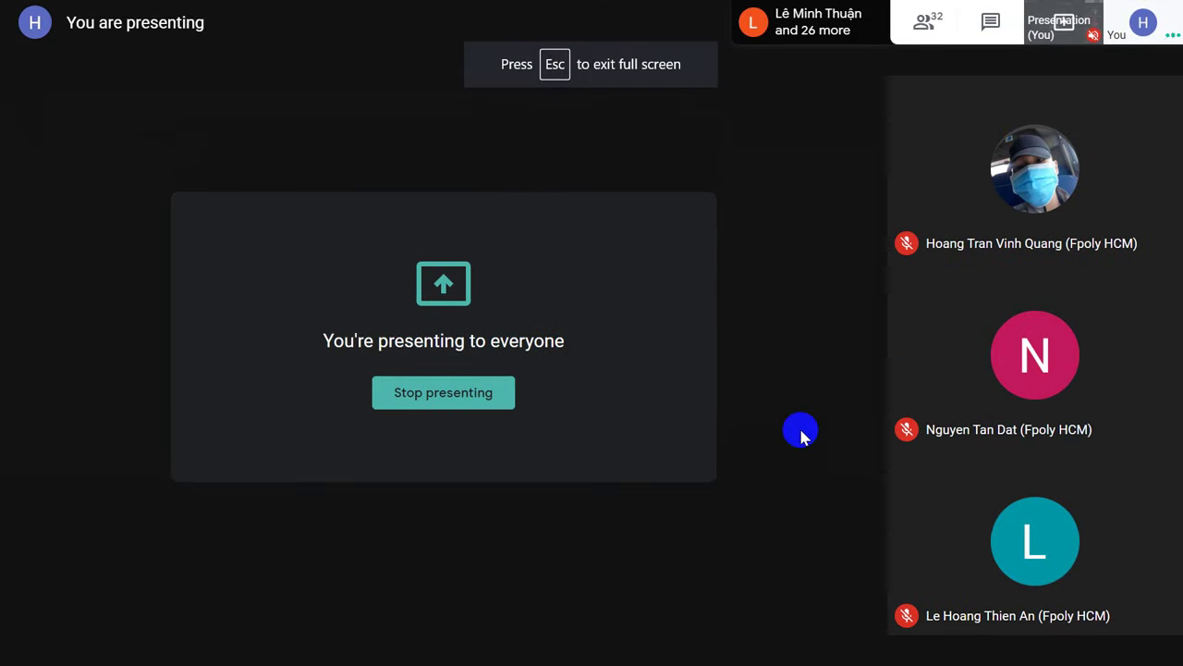
double_click(799, 430)
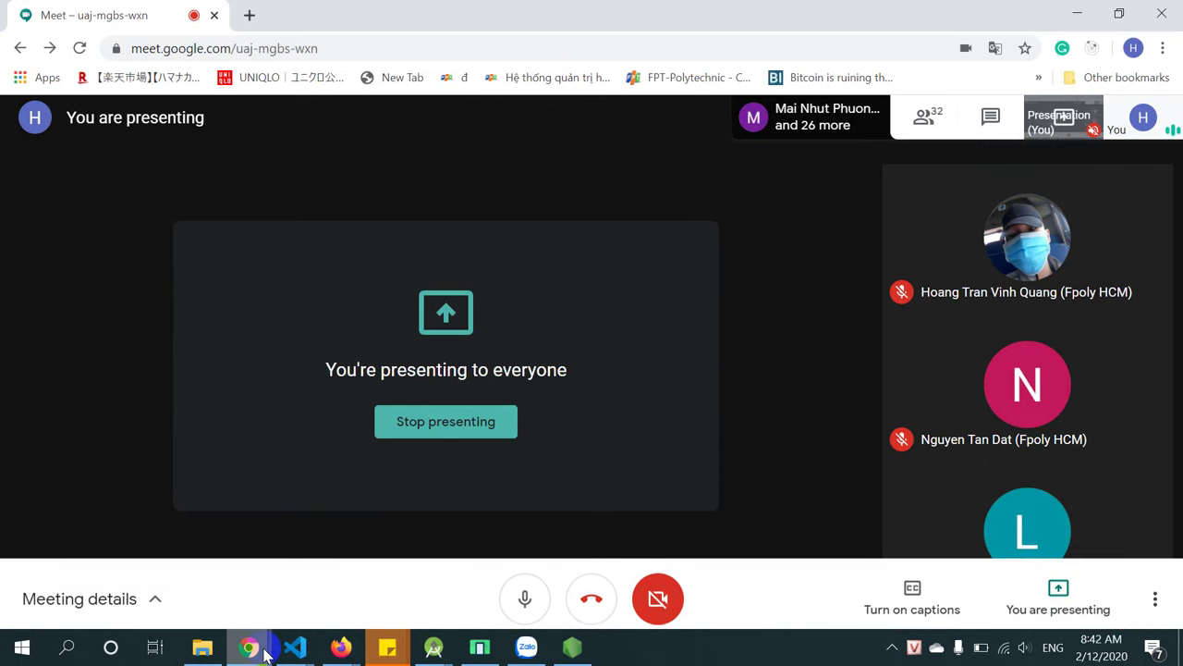
Check the running app's screen in the Android emulator.
left_click(479, 655)
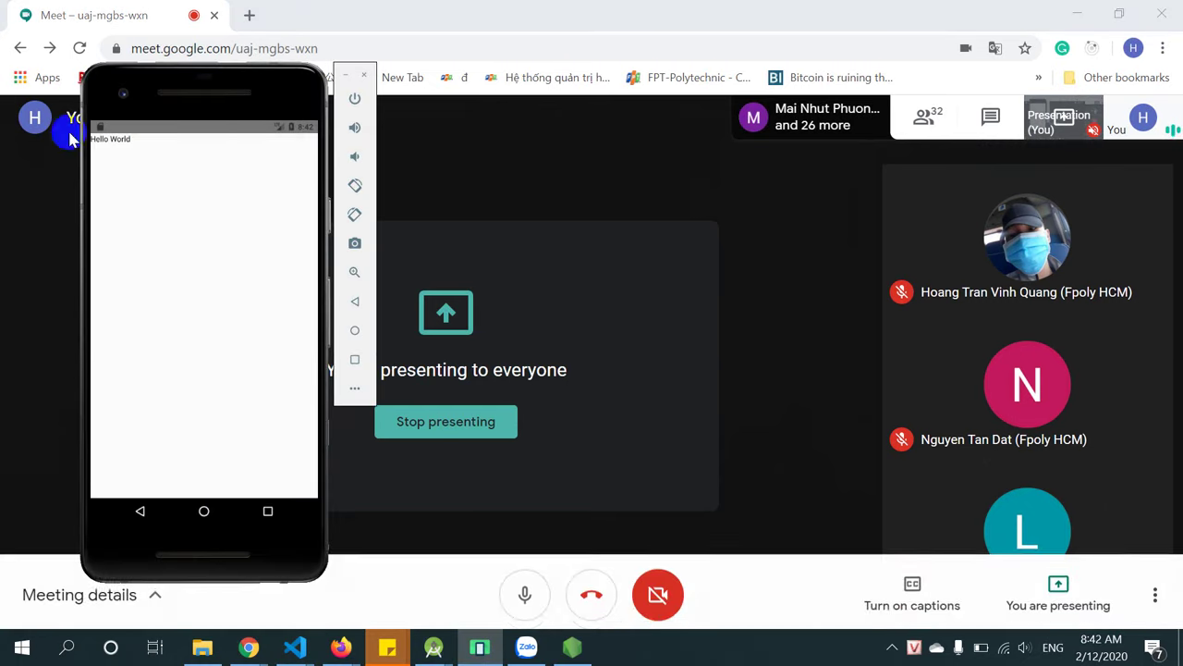
left_click(141, 529)
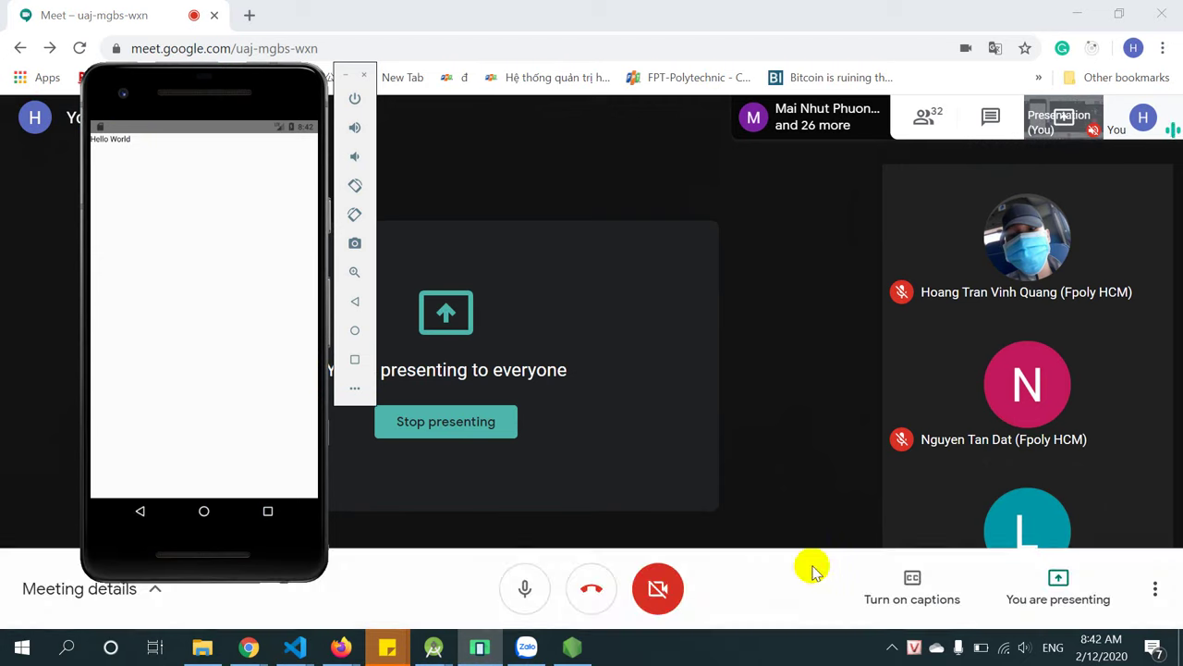
left_click(816, 454)
left_click(569, 650)
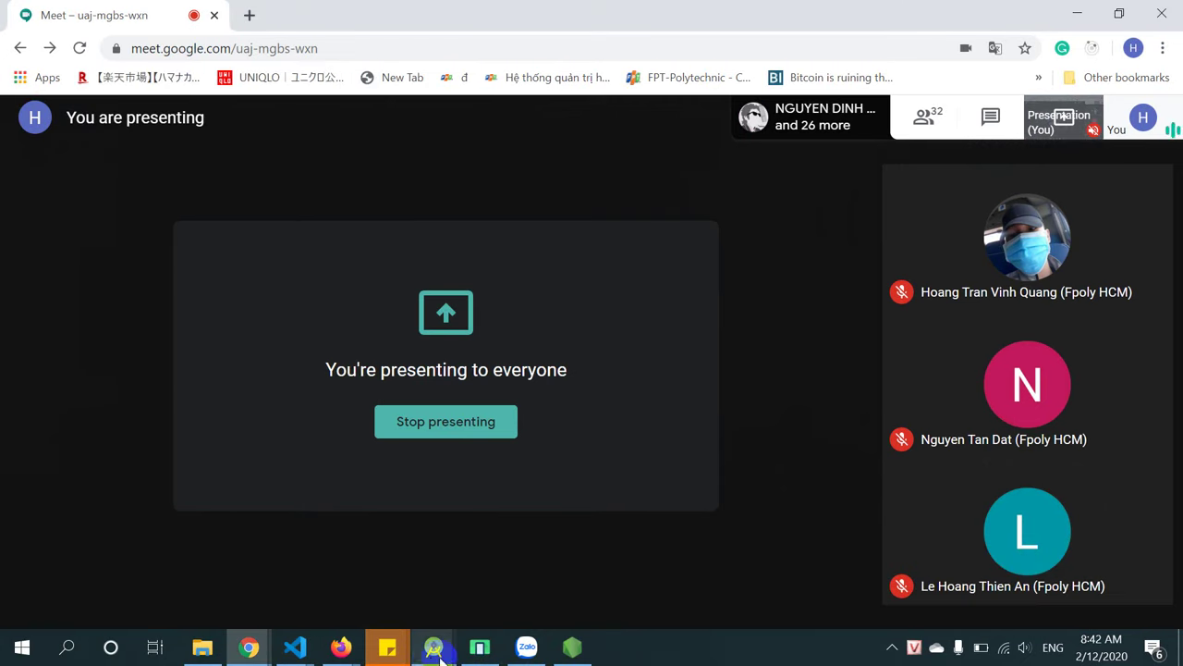
Switch to the LT14303_RNFDemo project in Visual Studio Code and add an empty state object at the start of the App class in src/App.js.
mouse_move(296, 647)
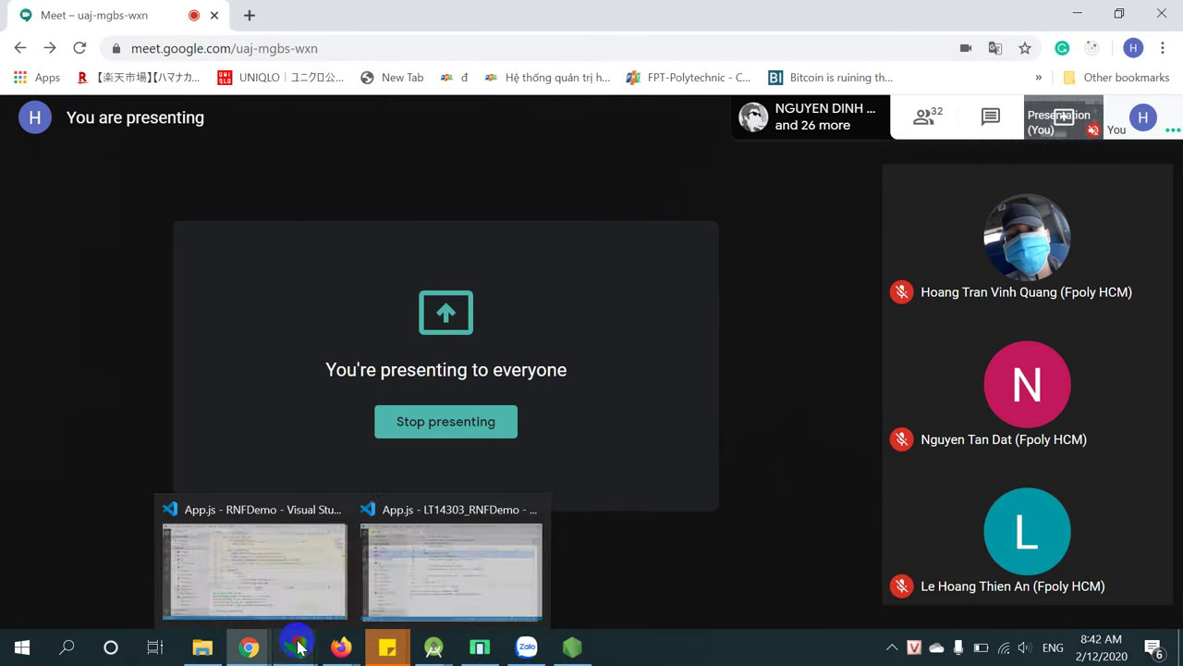
left_click(384, 565)
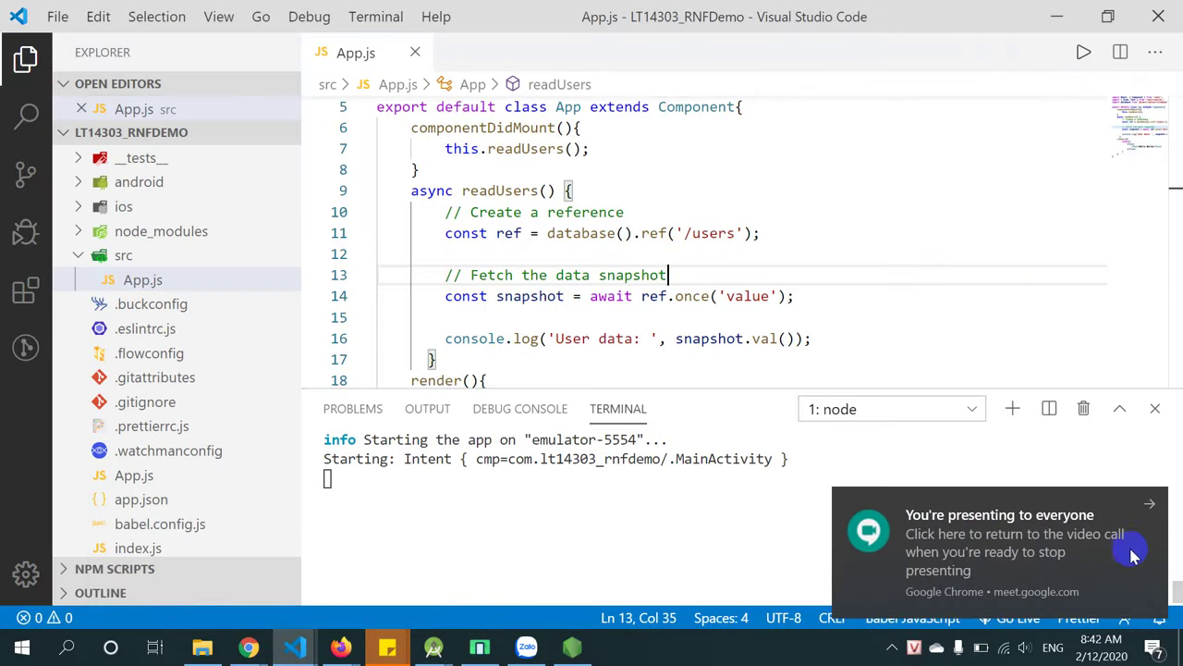
left_click(1144, 502)
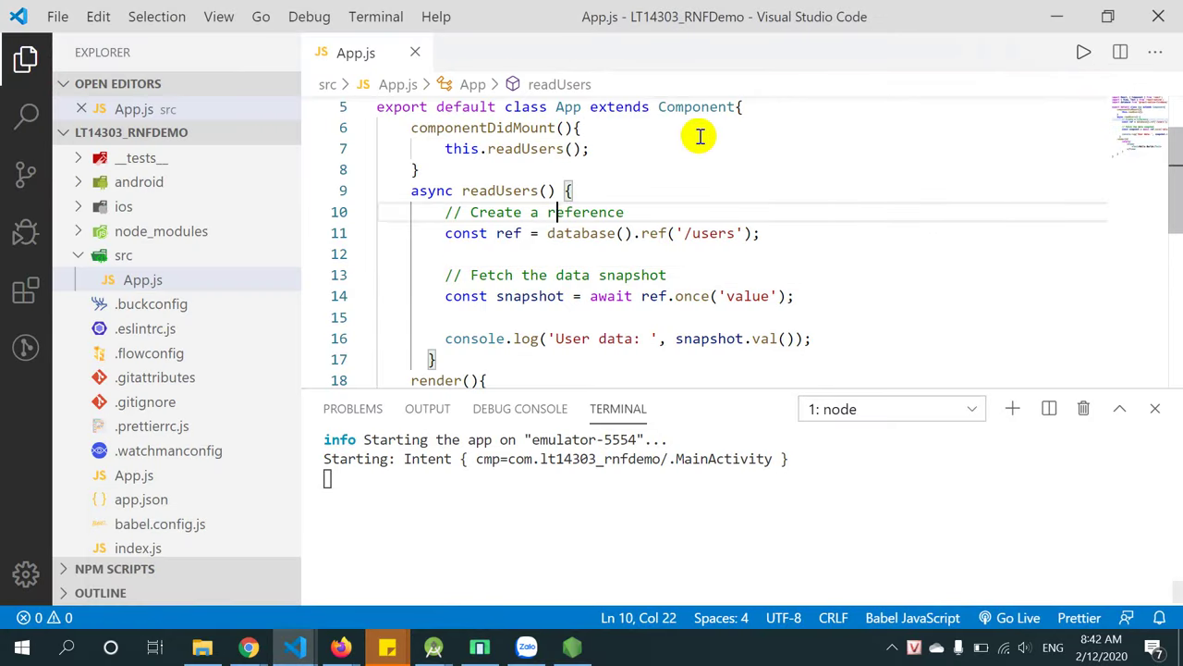
left_click(799, 109)
key("Return")
type("state ")
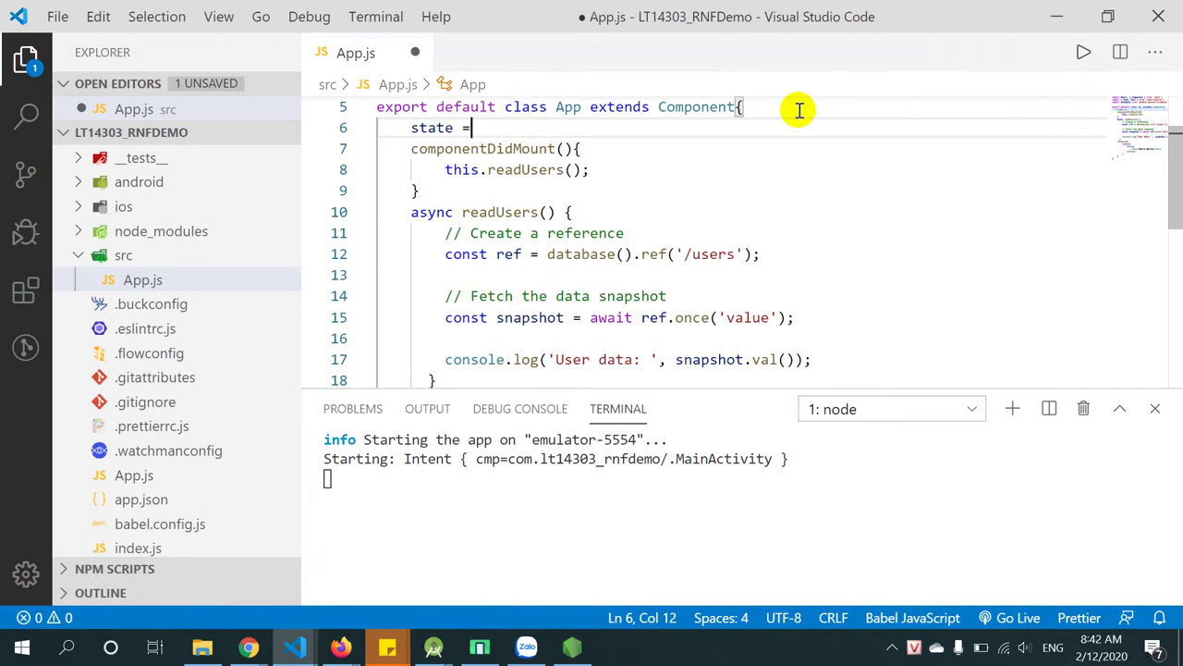
type("= {")
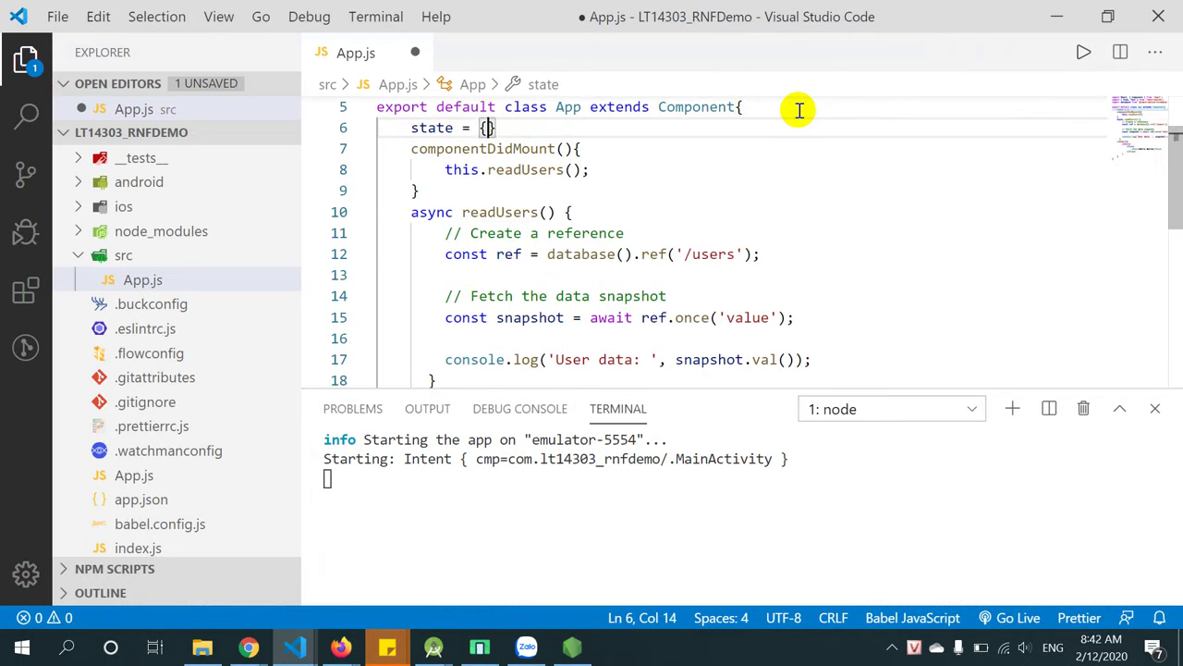
key("Return")
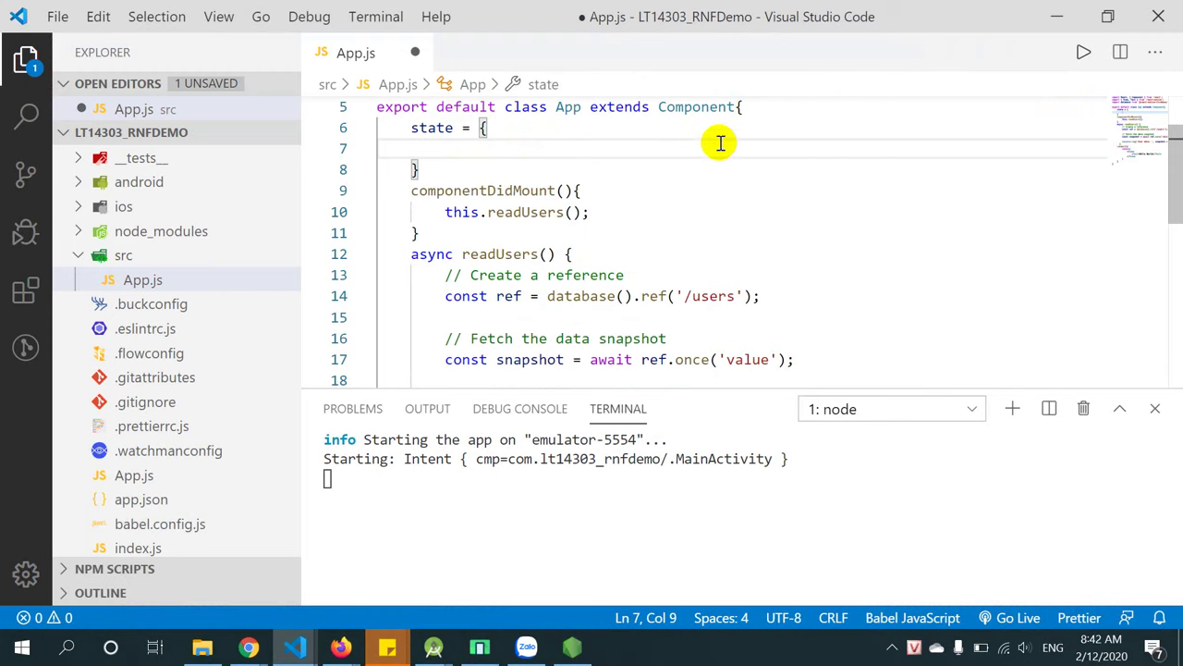
left_click(708, 267)
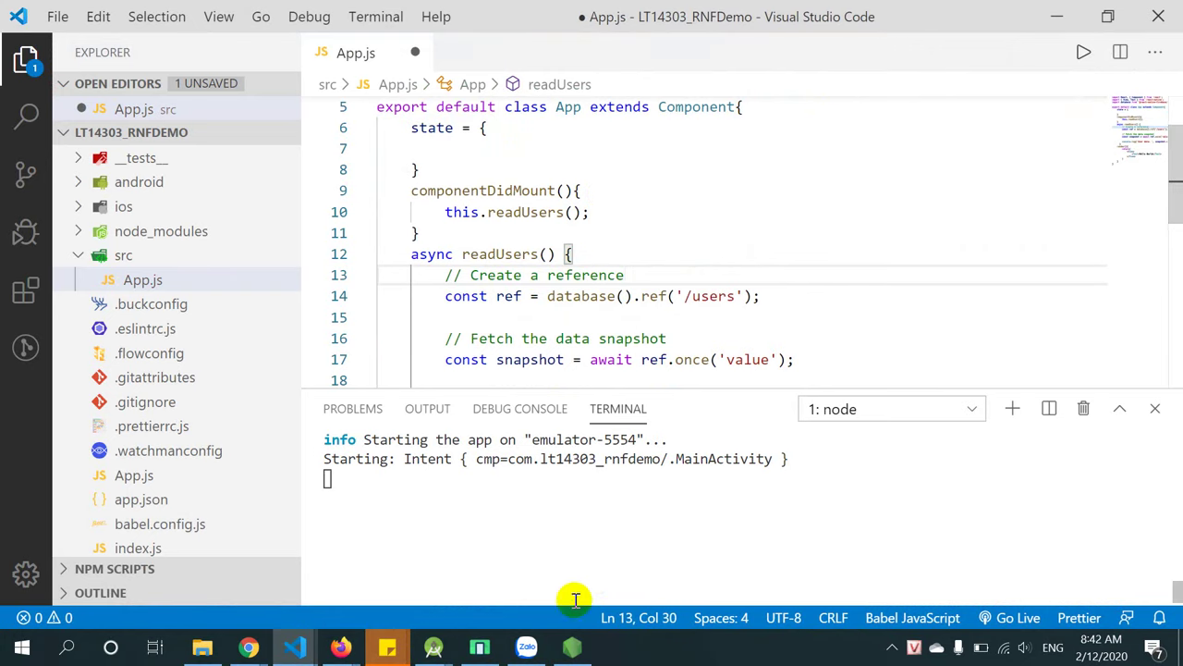
Examine the structure of the latest user data log line in the Metro console, and return to App.js in Visual Studio Code.
left_click(592, 655)
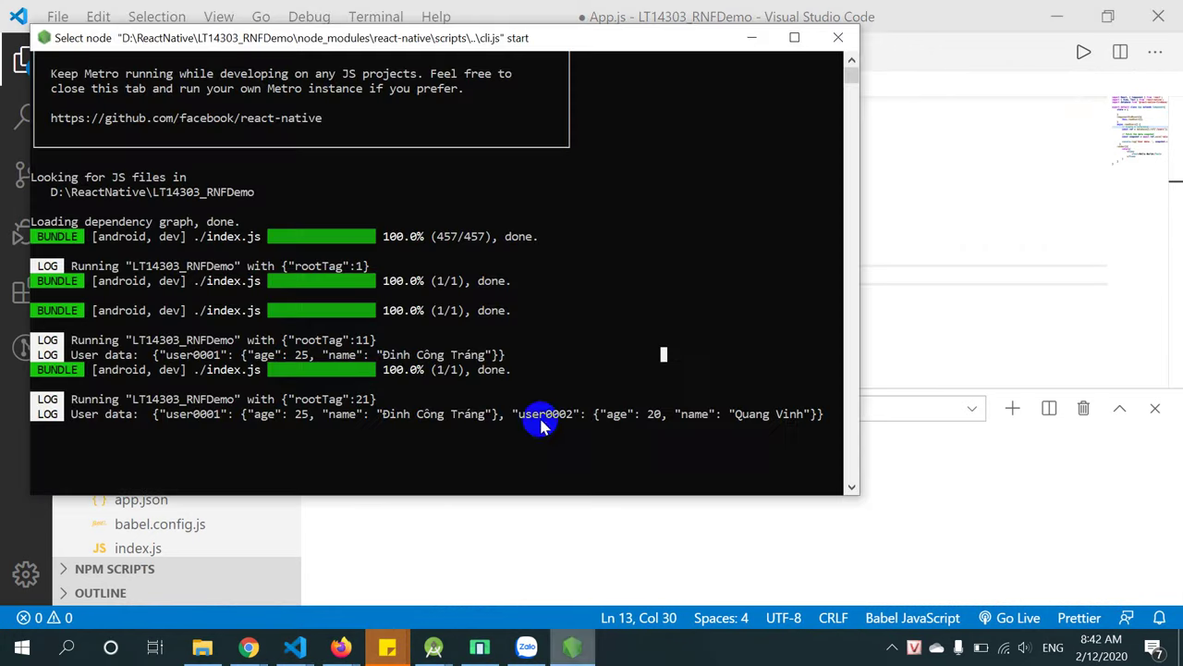
left_click_drag(324, 421, 277, 413)
left_click(262, 421)
left_click(945, 212)
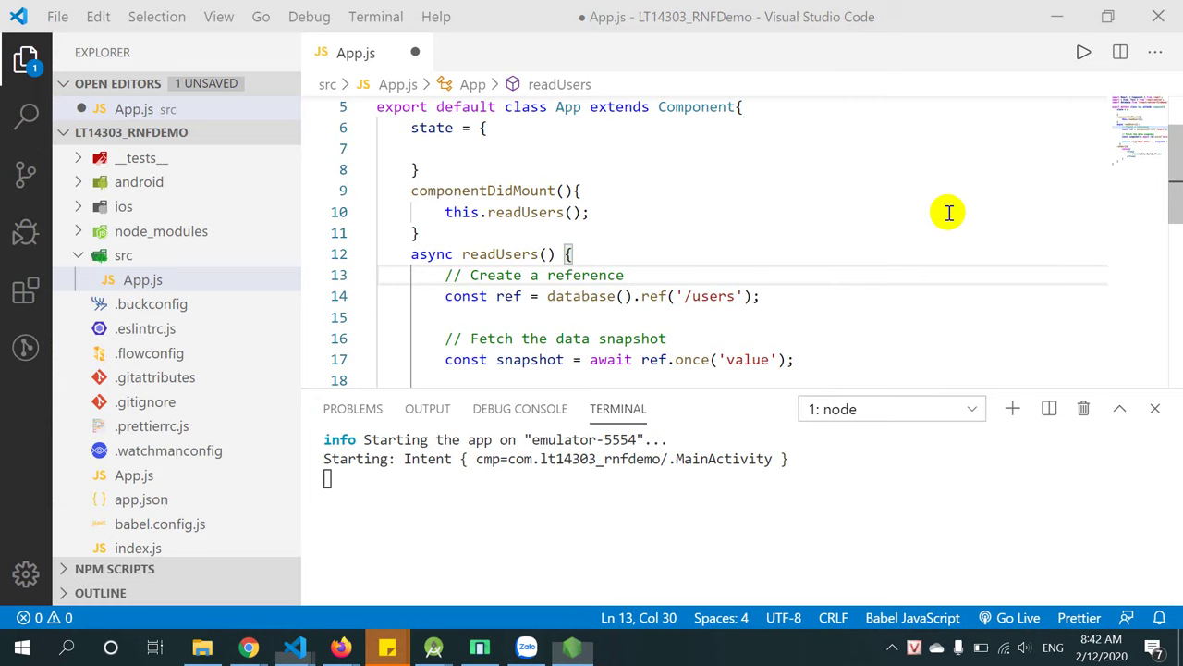
Define dataUsers as null inside the App component's state object and save App.js.
type(";")
scroll(737, 244, "down", 2)
left_click(653, 276)
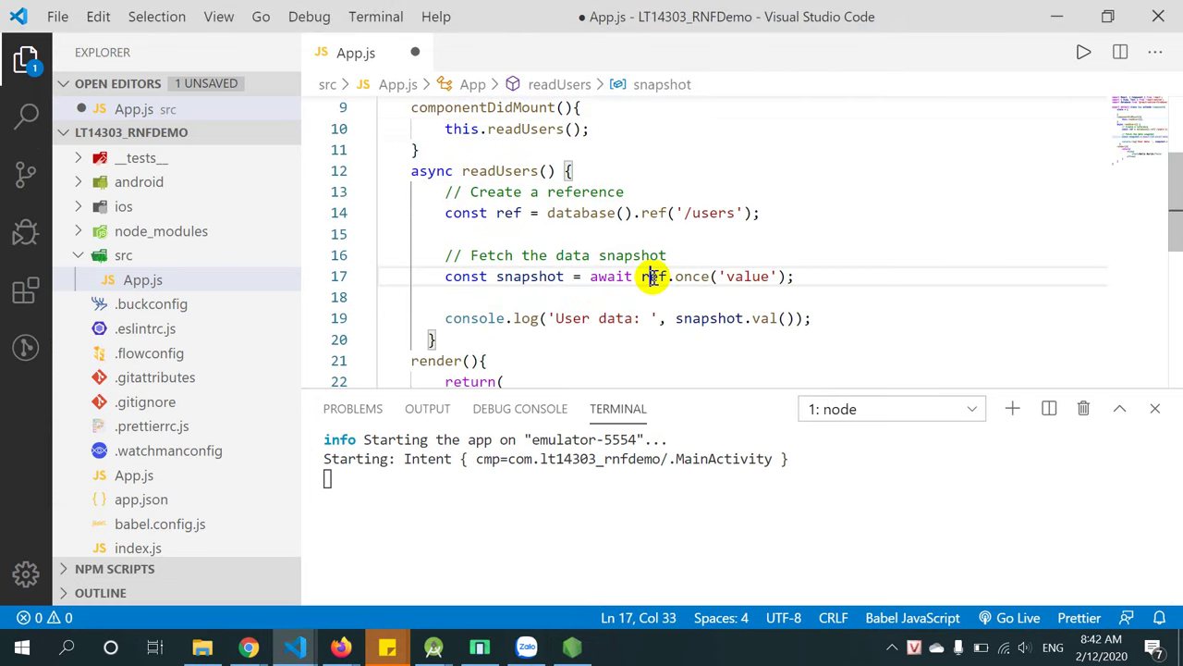
left_click(728, 262)
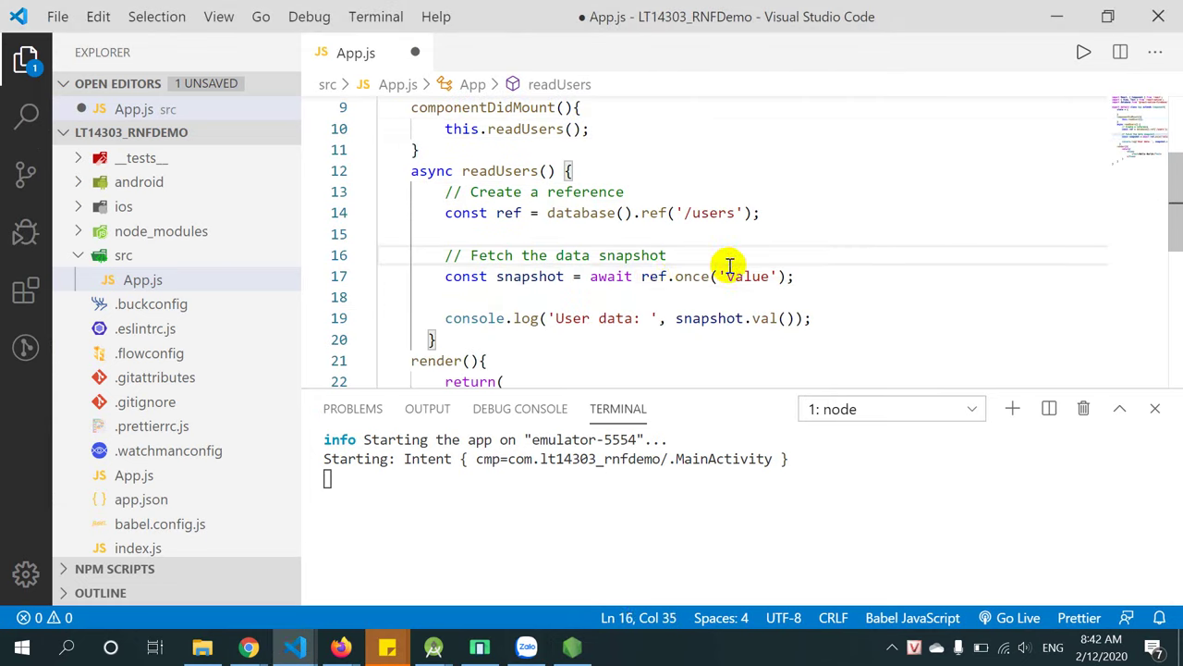
scroll(731, 258, "up", 3)
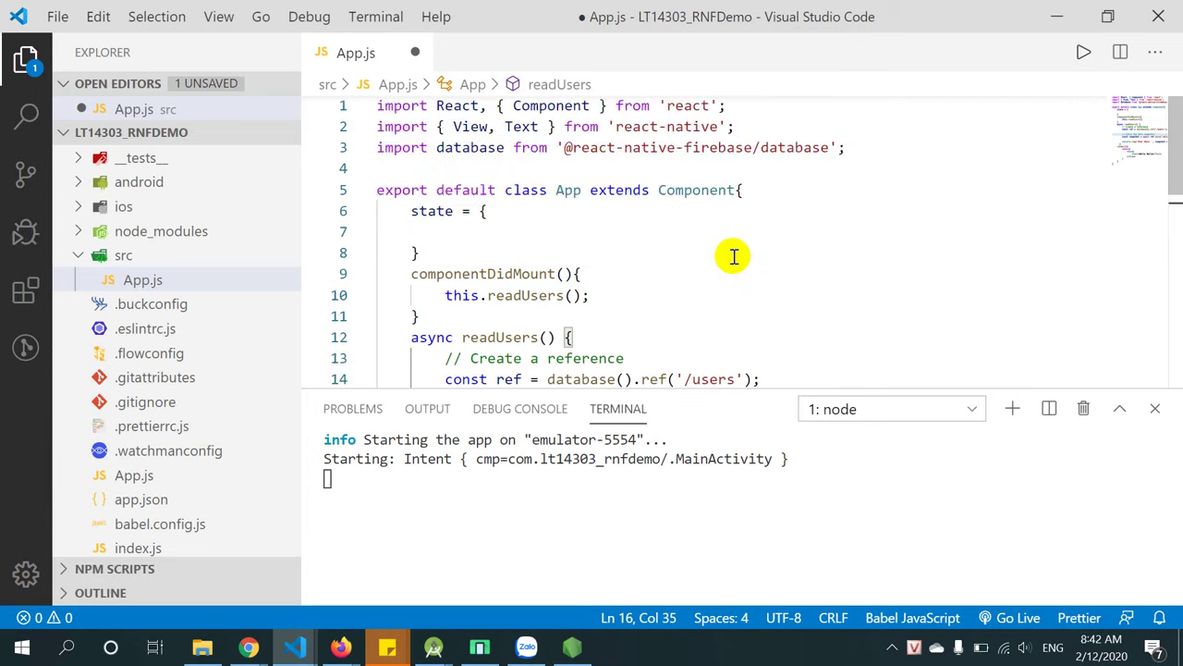
left_click(479, 226)
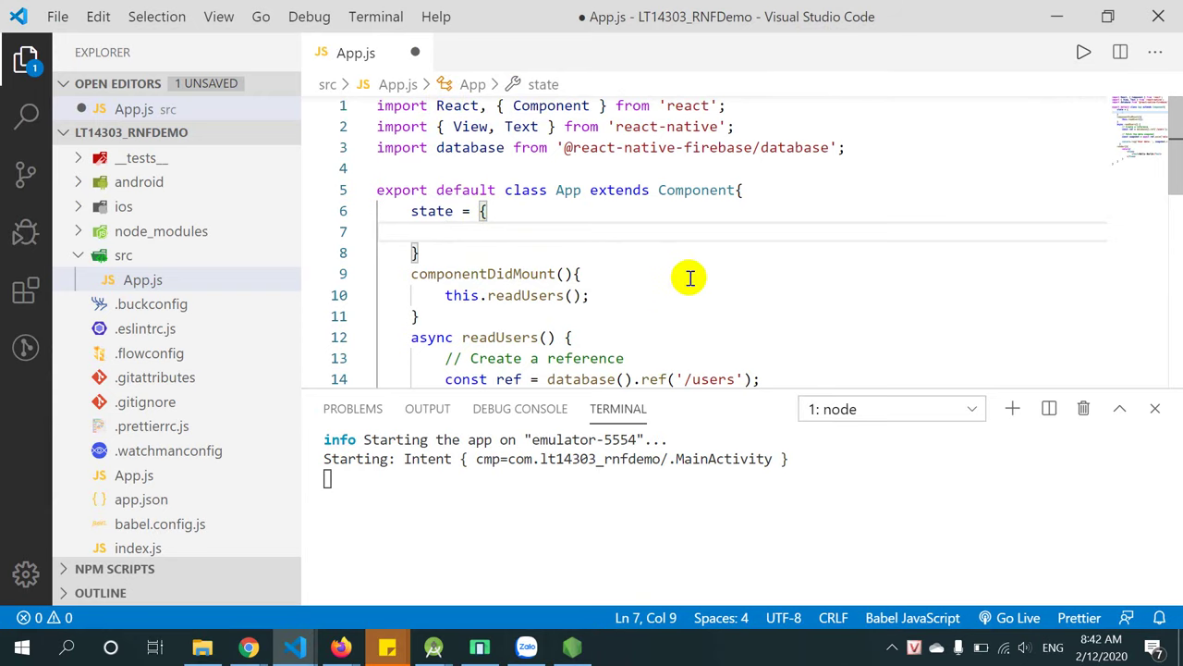
type("dataUsers:")
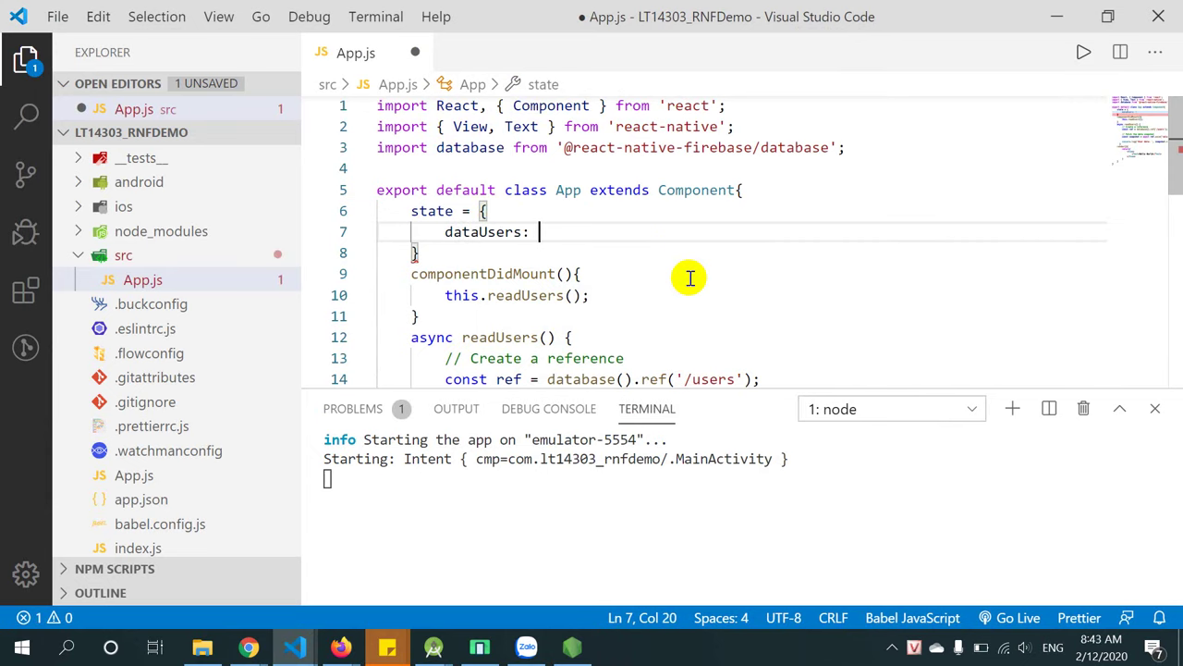
type("null")
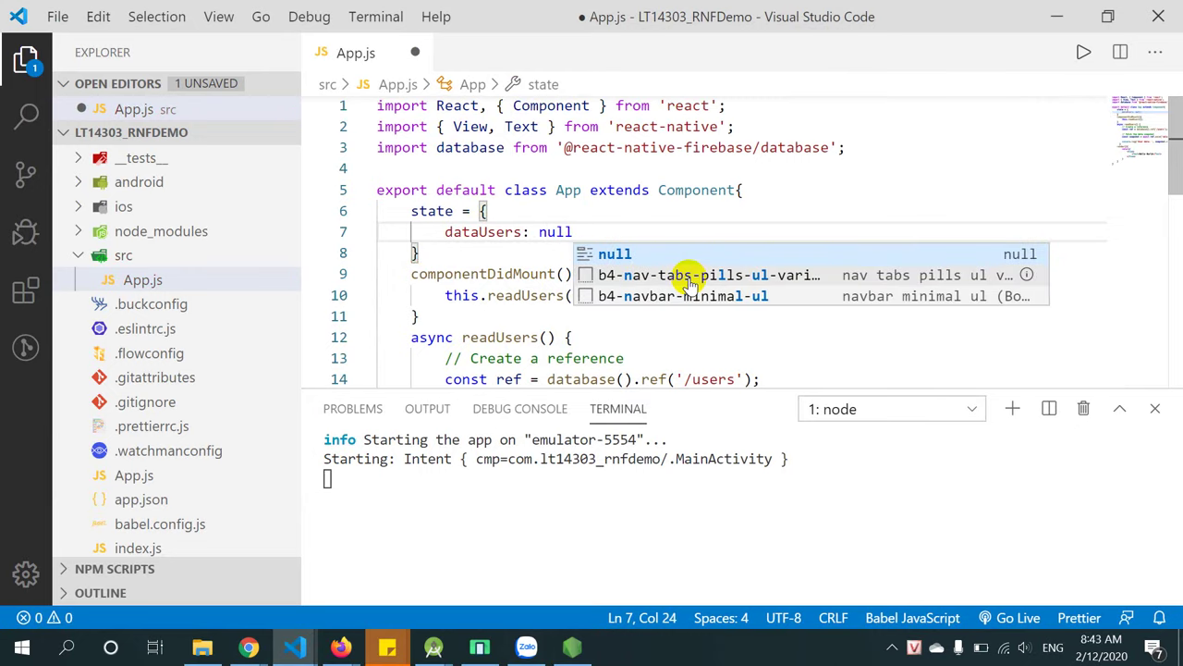
left_click(418, 250)
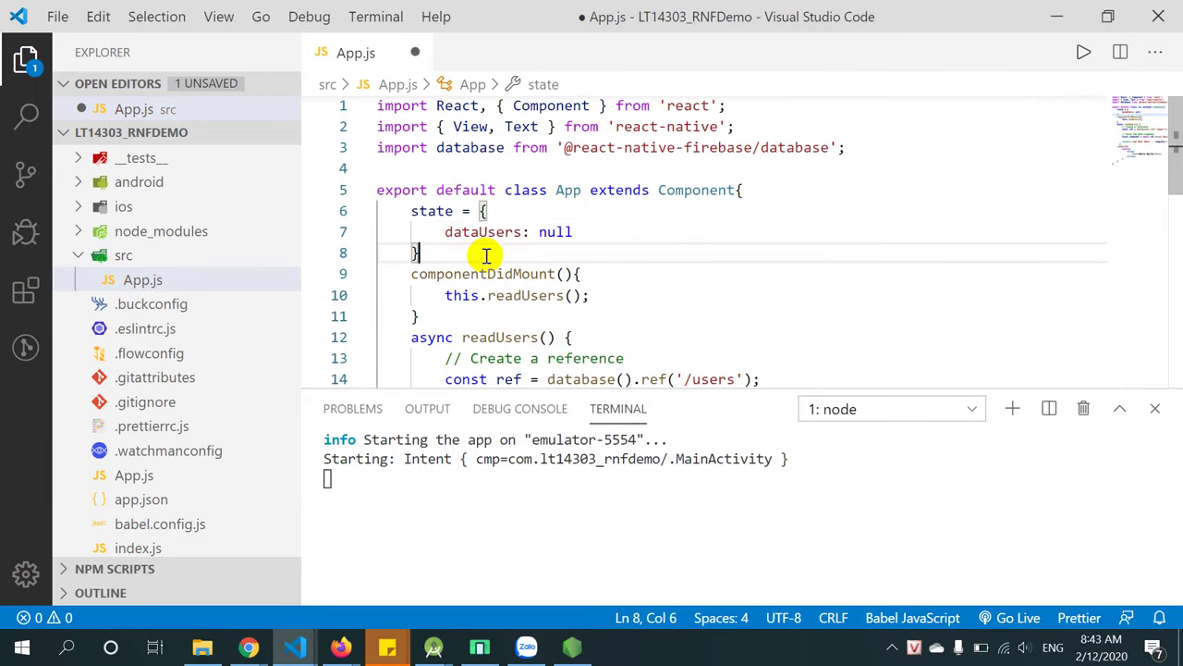
key("ctrl+s")
scroll(663, 268, "down", 1)
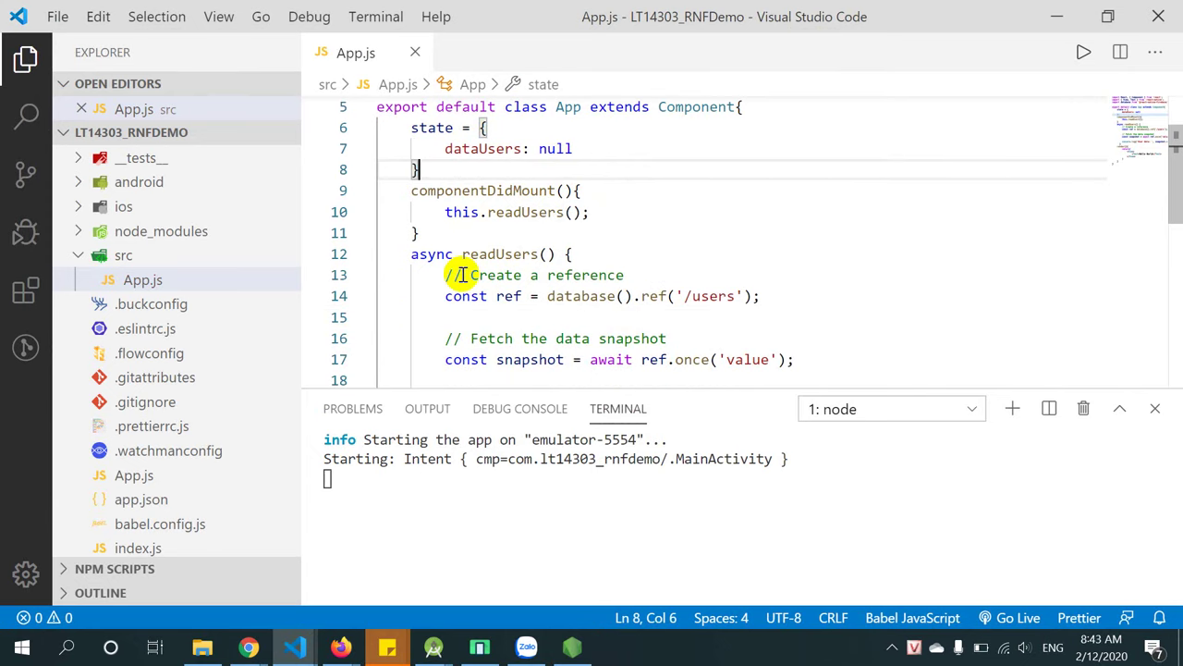
double_click(525, 211)
left_click(623, 215)
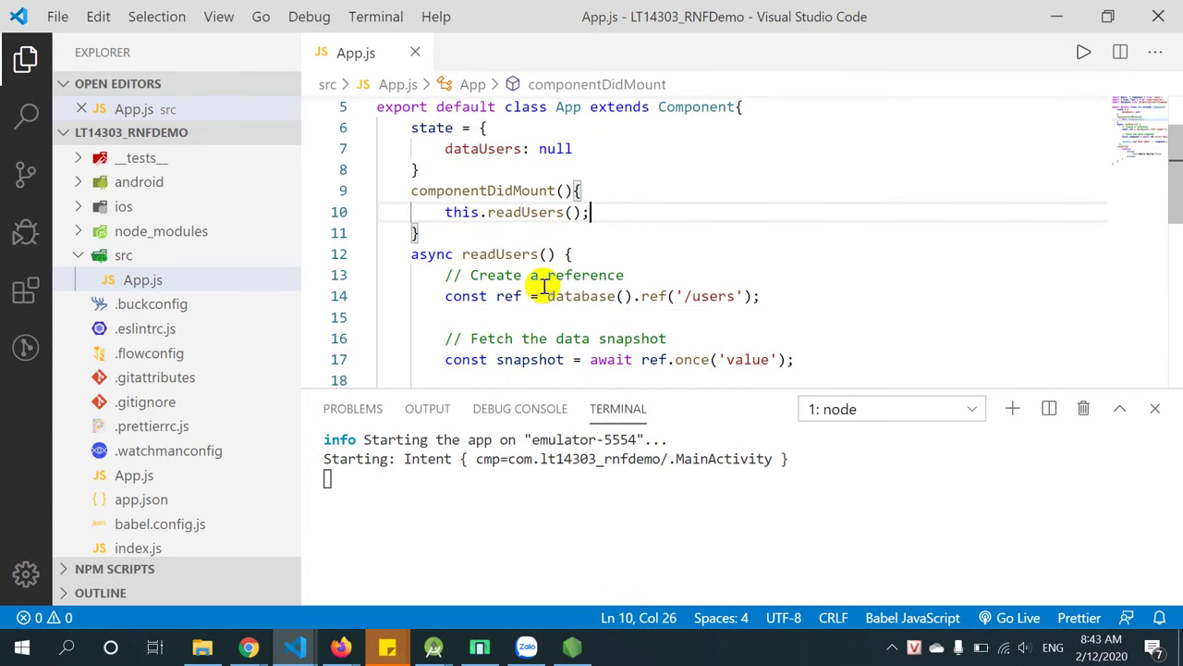
left_click(716, 360)
left_click(465, 148)
left_click(748, 251)
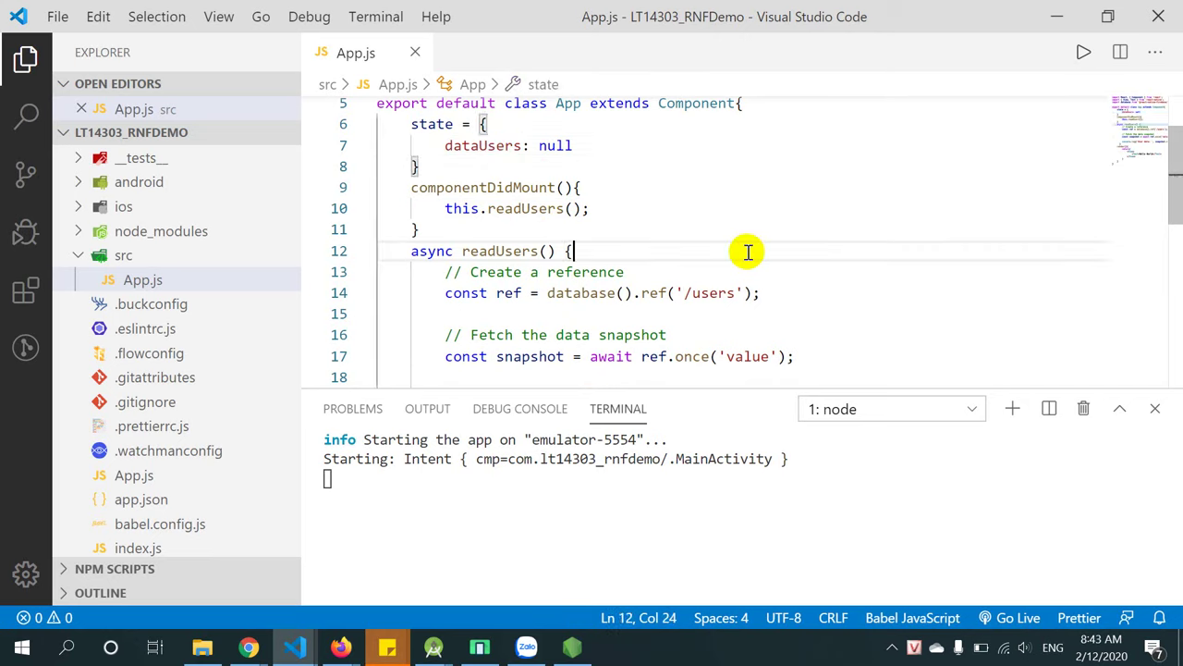
Add a this.setState call with a dataUsers key in readUsers, right after the snapshot fetch.
scroll(750, 249, "down", 1)
left_click(498, 296)
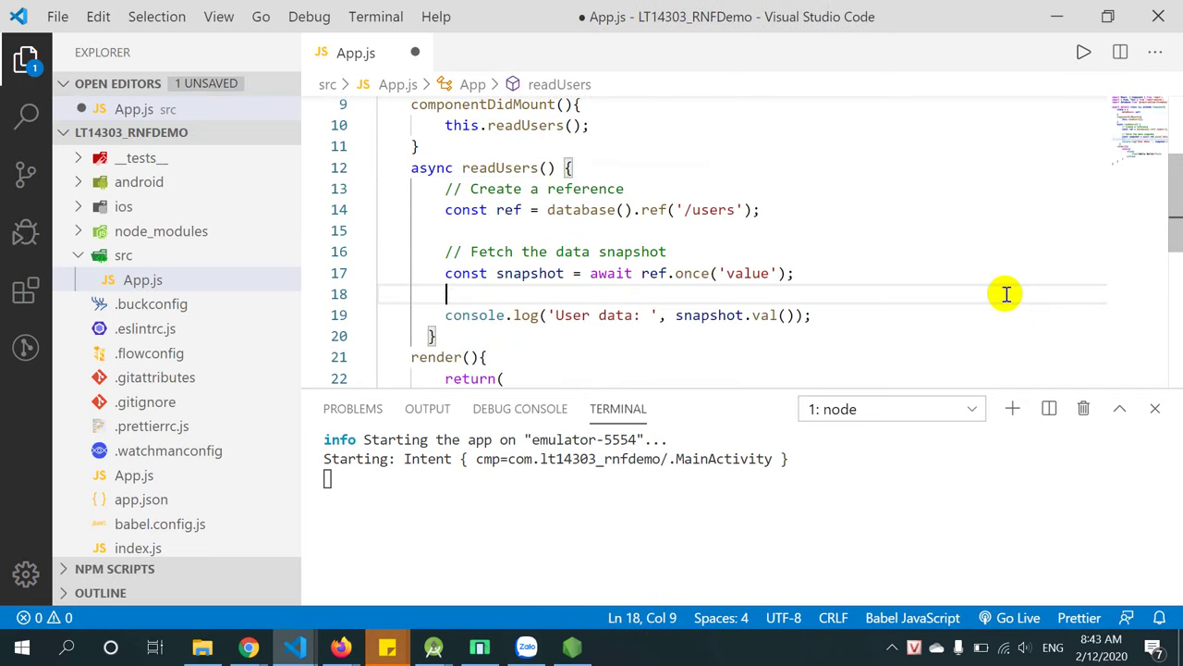
type("this.set")
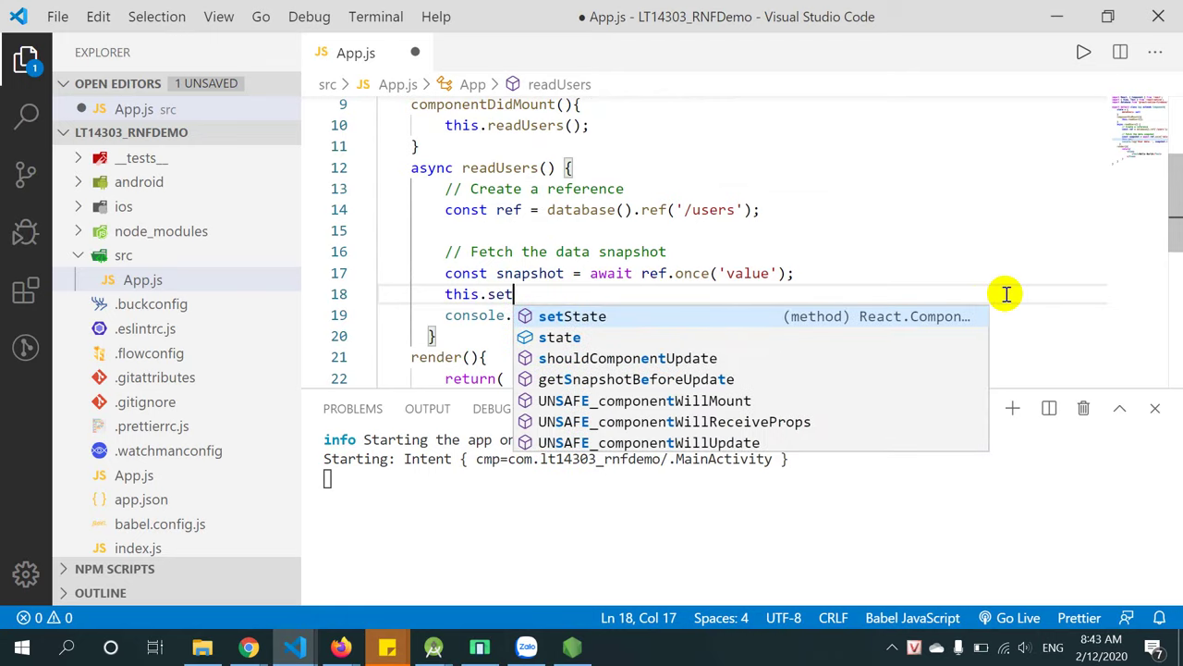
key("Tab")
type("(")
type("0")
type("da")
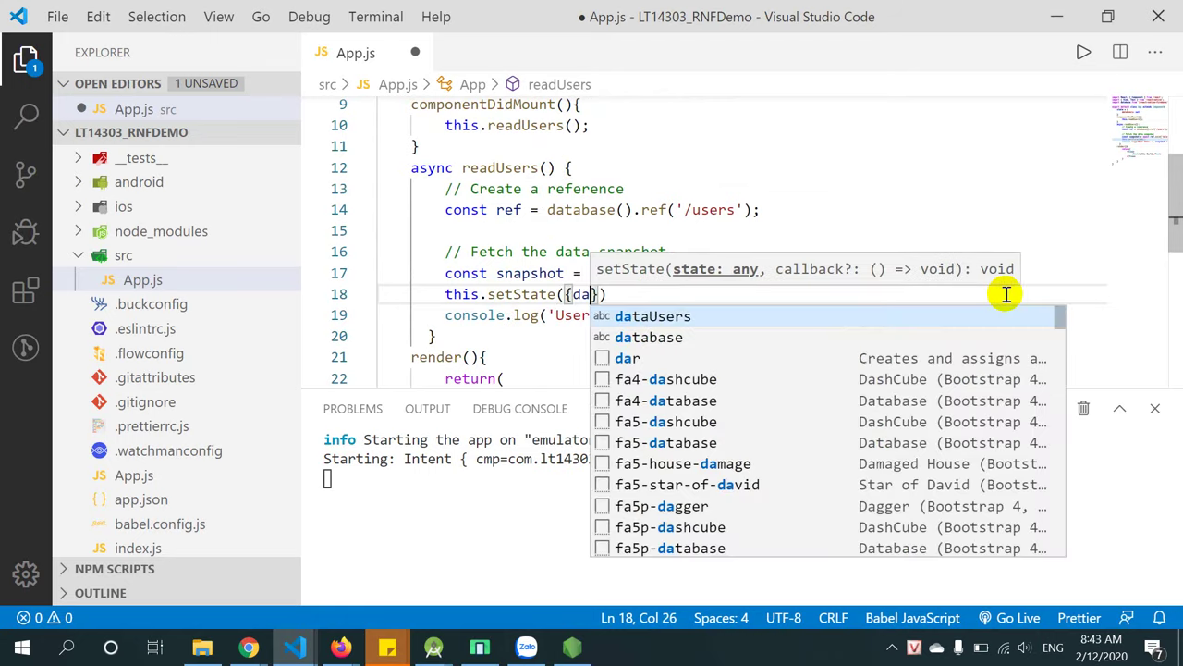
key("Tab")
type(":")
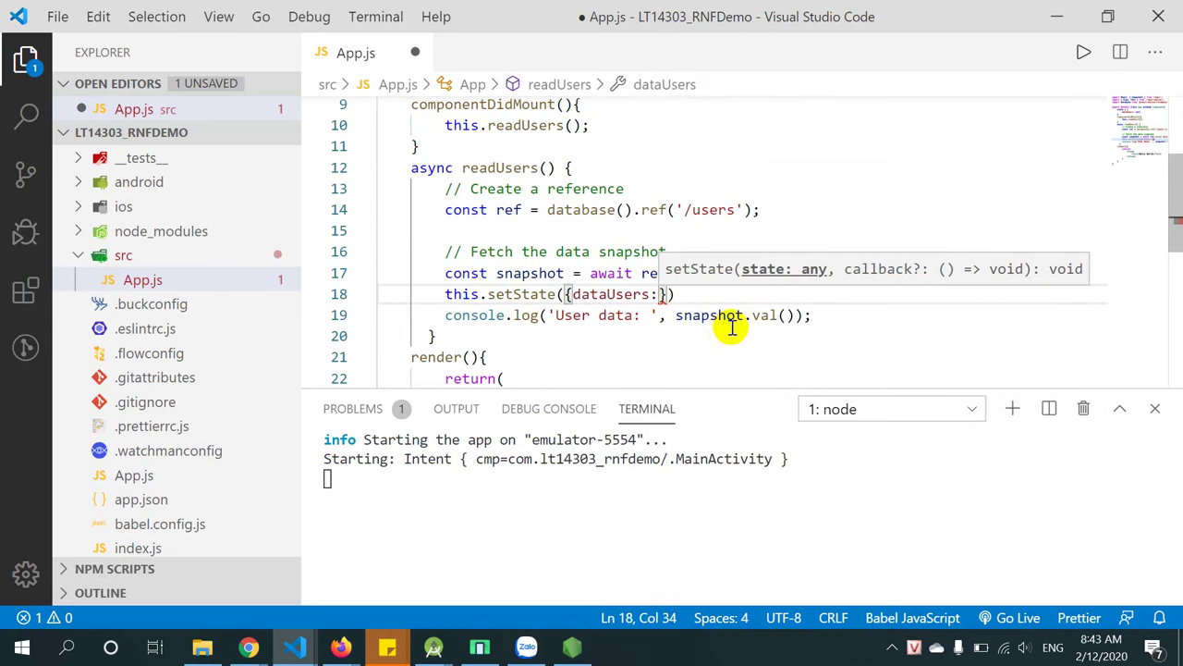
Set dataUsers in the setState call to snapshot.val(), end the statement with a semicolon, and save App.js.
left_click_drag(675, 315, 793, 316)
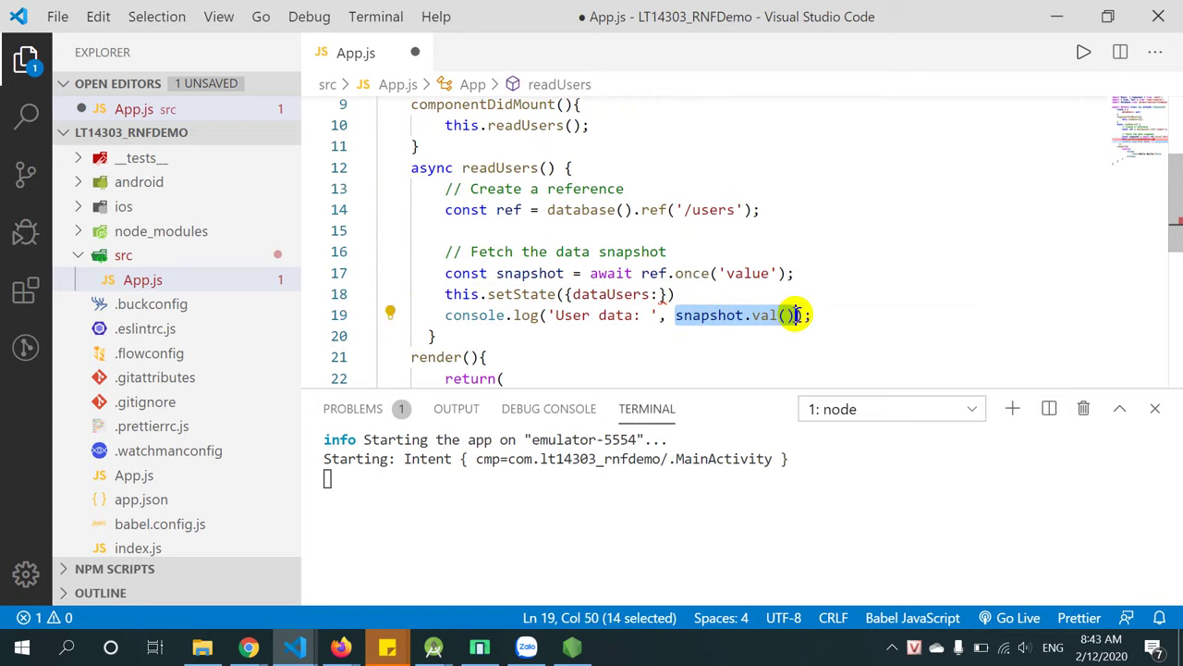
left_click(659, 294)
type("snapshot.val()")
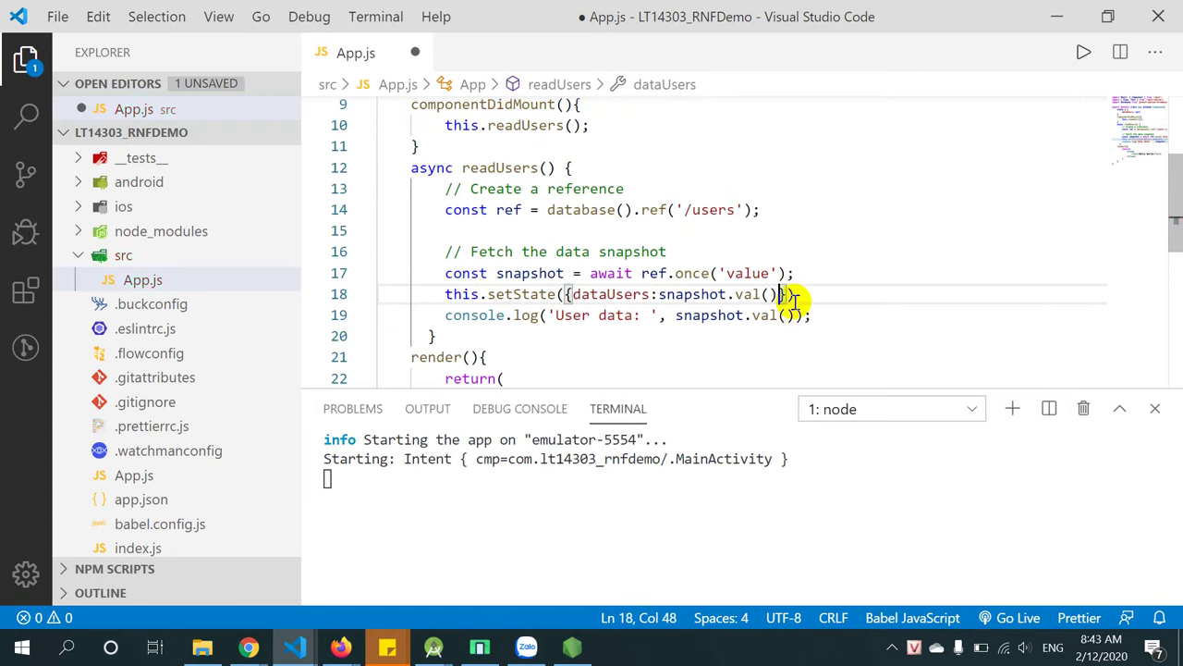
left_click(859, 285)
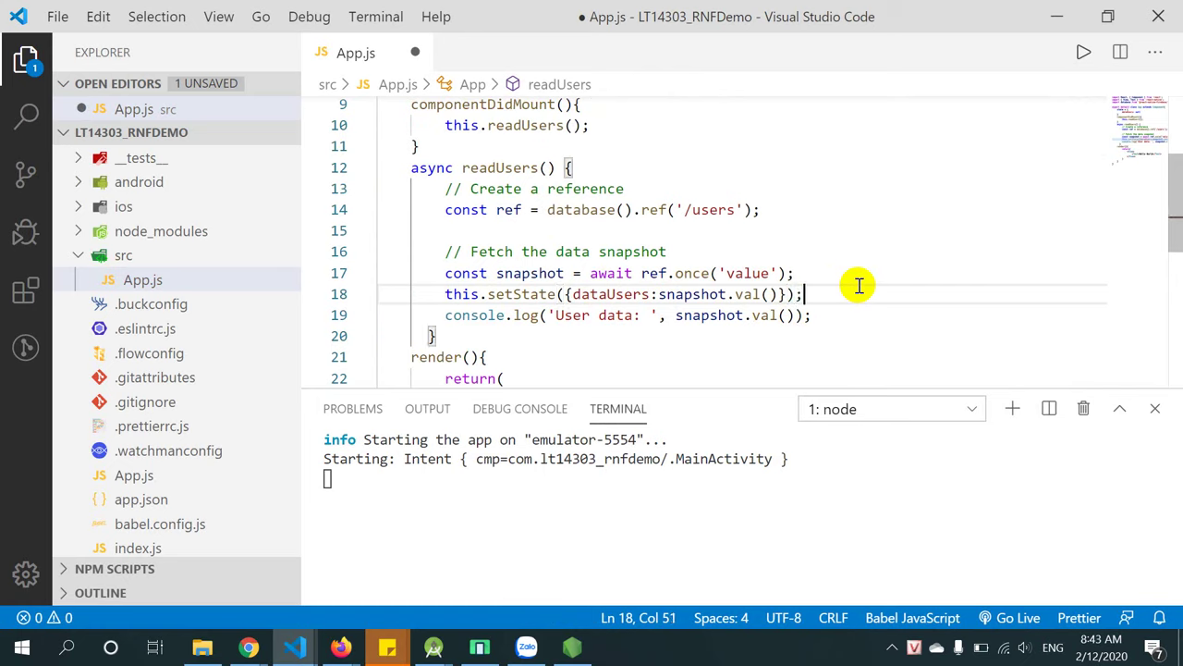
key("ctrl+s")
left_click(852, 249)
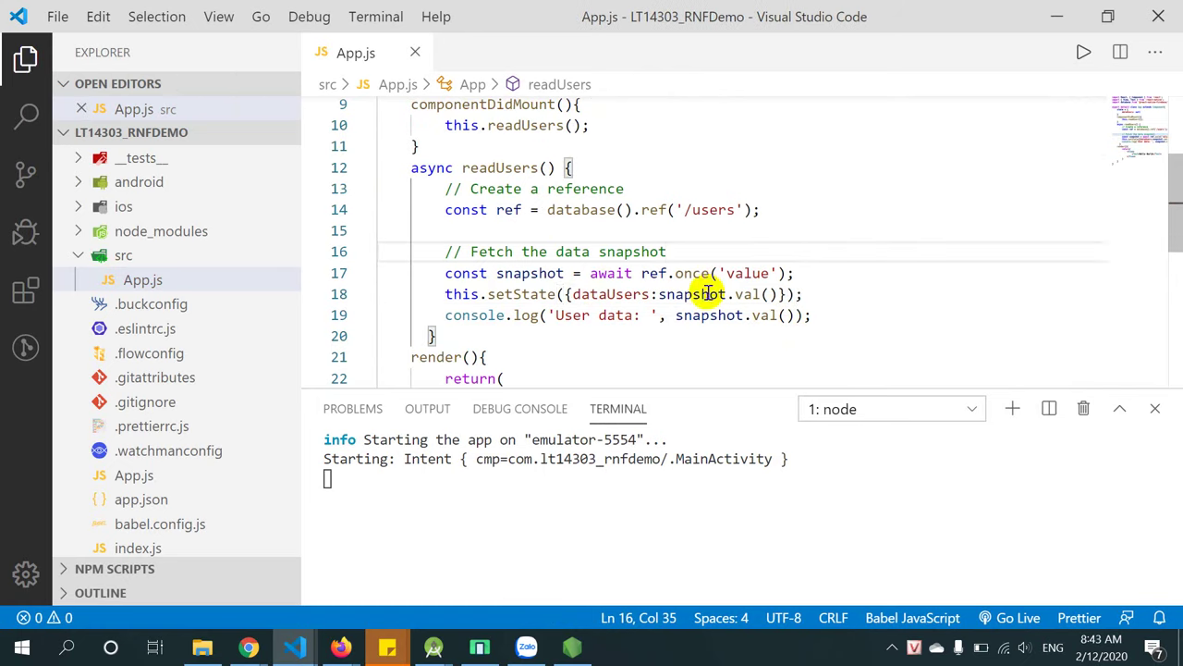
left_click(563, 294)
Replace the Hello World text in the render method's Text element with "Danh sách users".
scroll(819, 276, "down", 5)
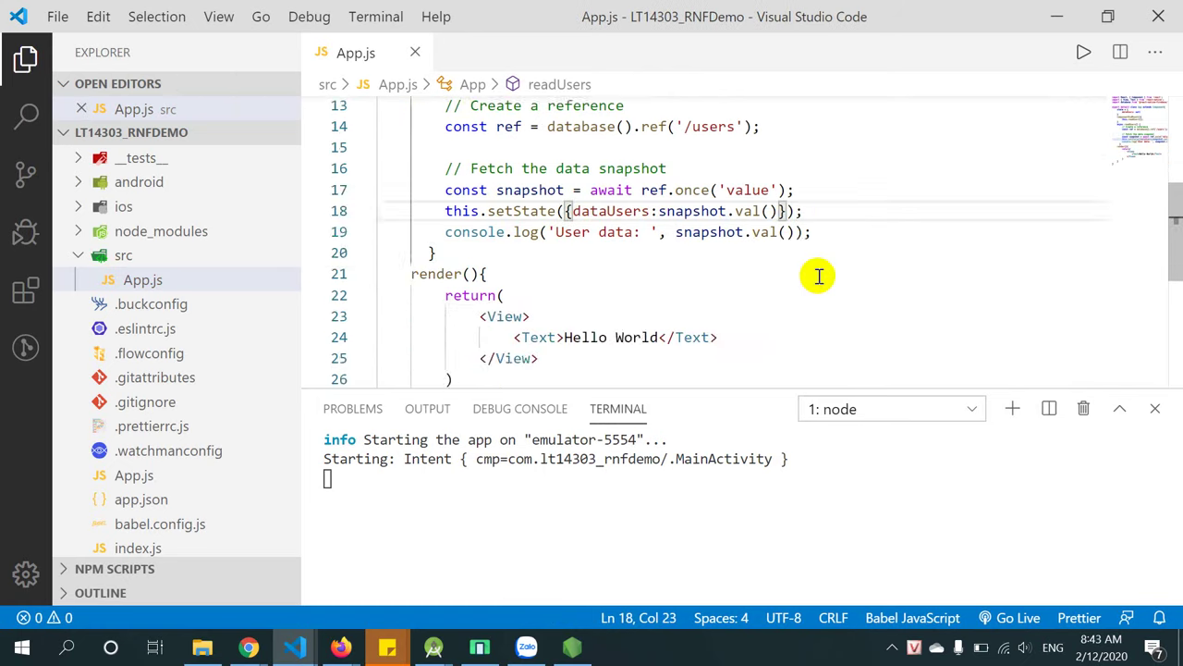
scroll(819, 276, "up", 3)
left_click(782, 256)
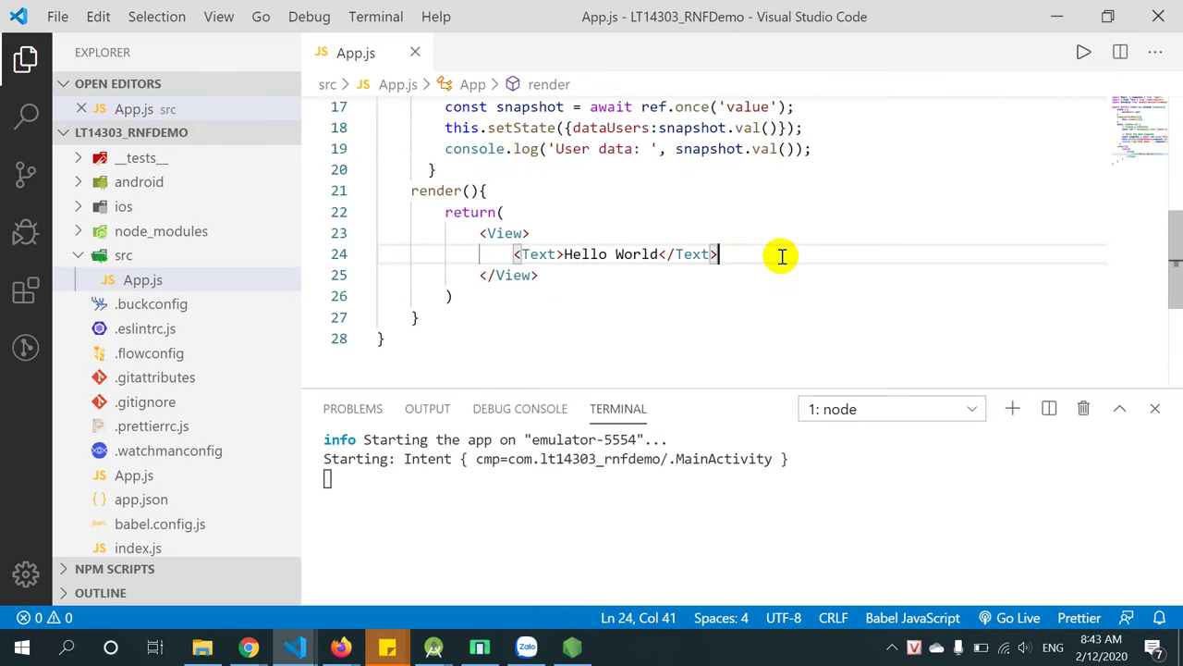
left_click_drag(566, 255, 657, 253)
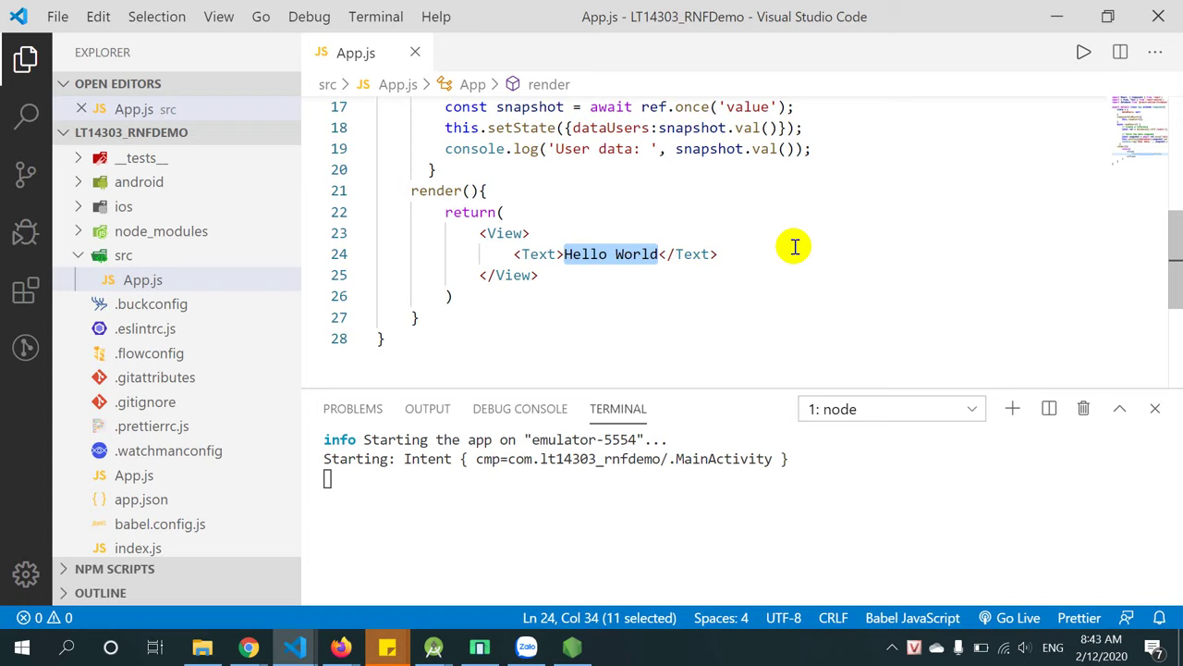
type("Danh sách u")
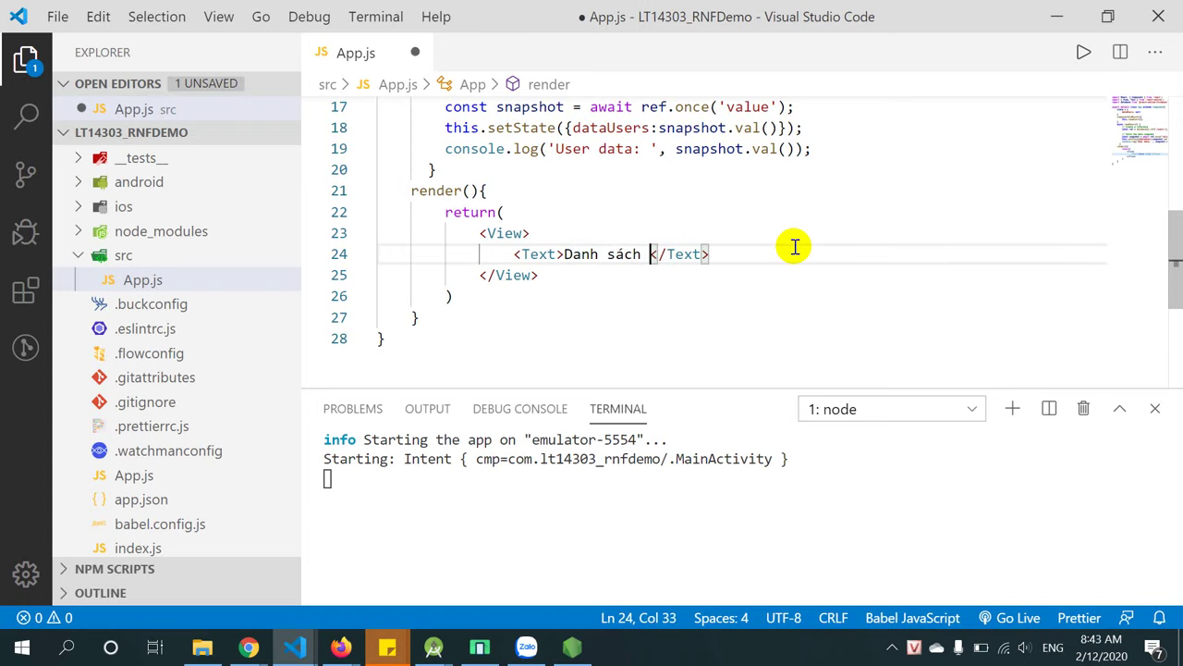
type("ser")
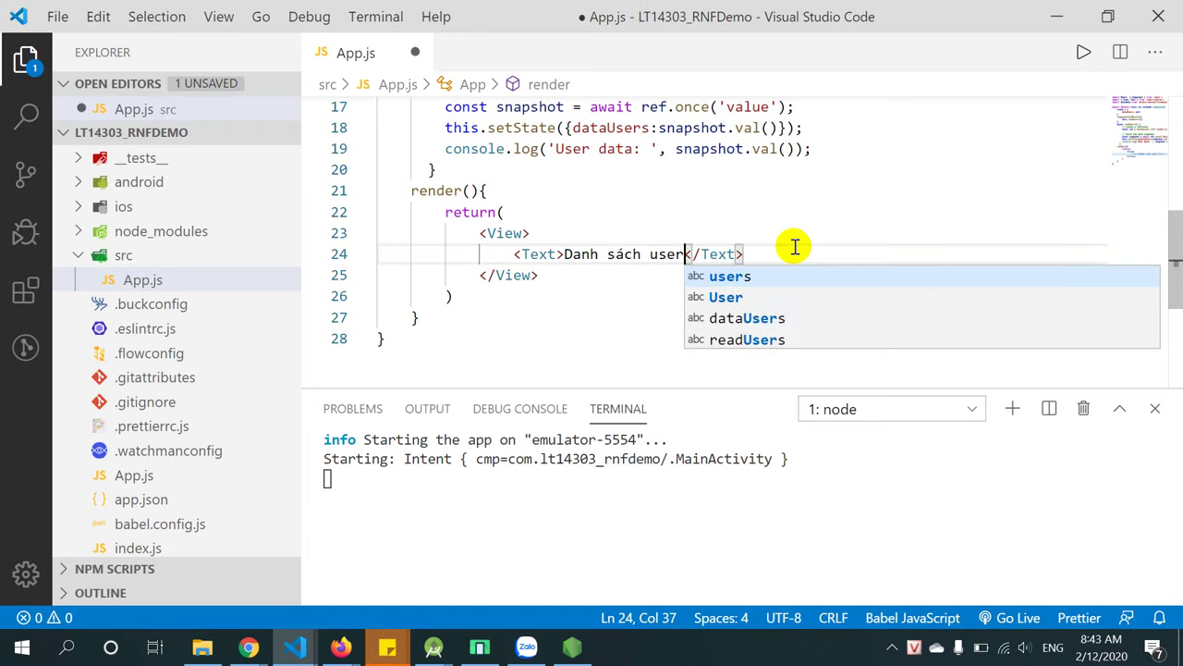
type("s")
Add an empty Text element on a new line below the "Danh sách users" heading inside the View.
key("Right")
key("Right")
key("Right")
key("Right")
key("Right")
key("Right")
key("Right")
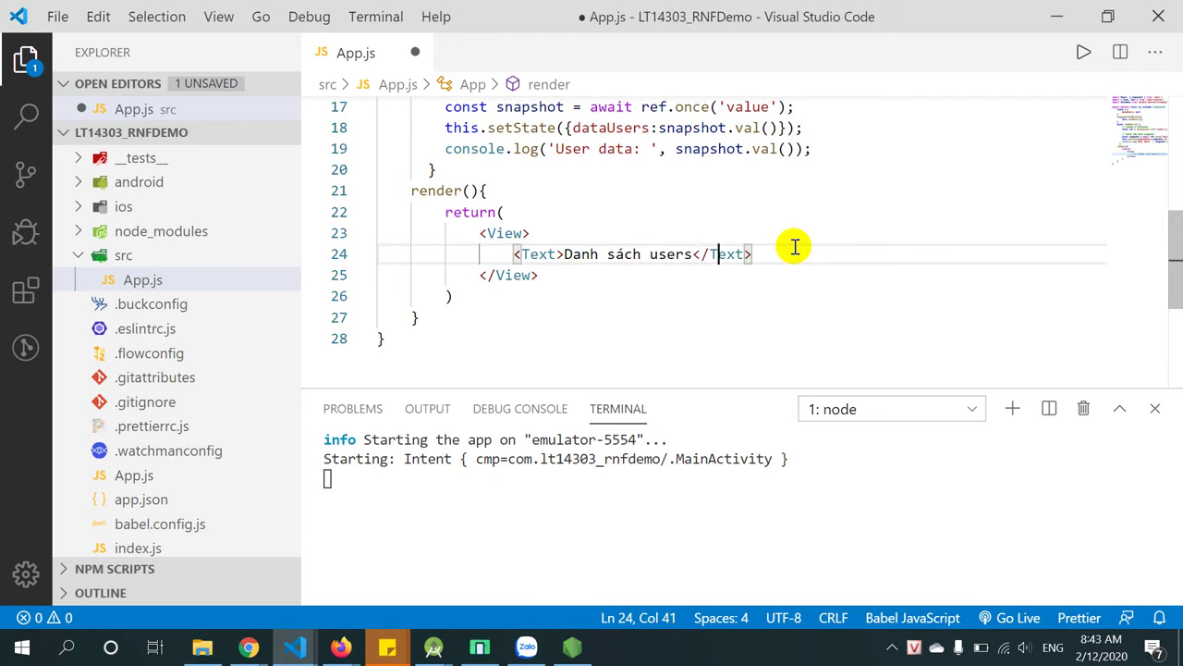
key("Return")
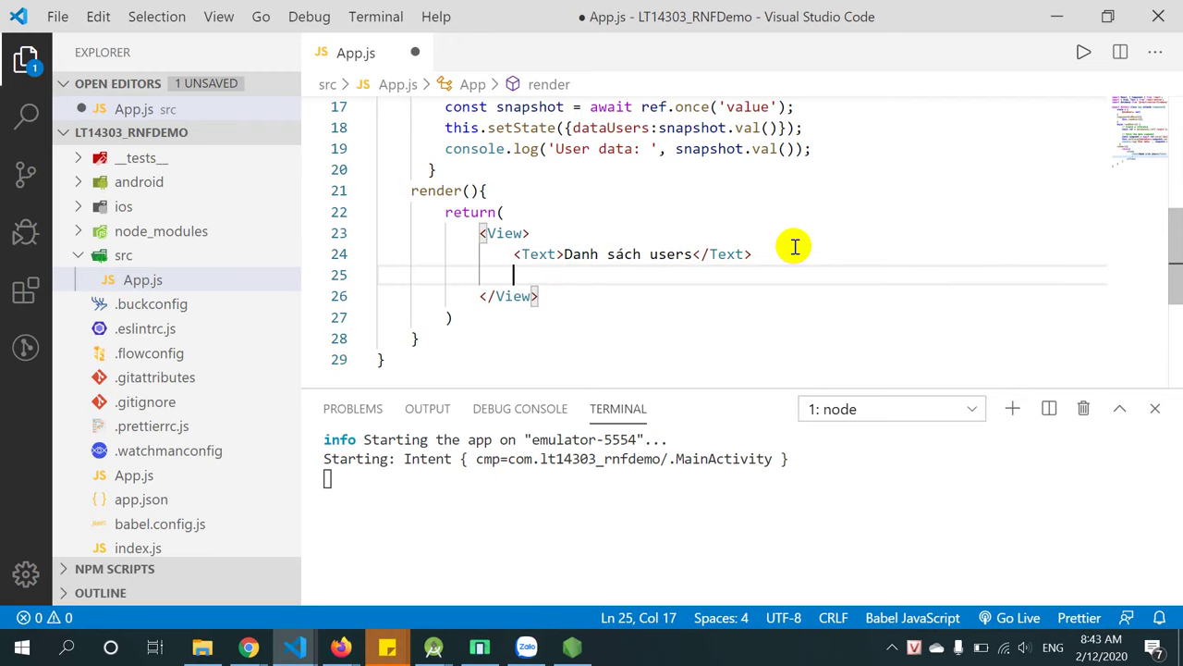
type("<Text")
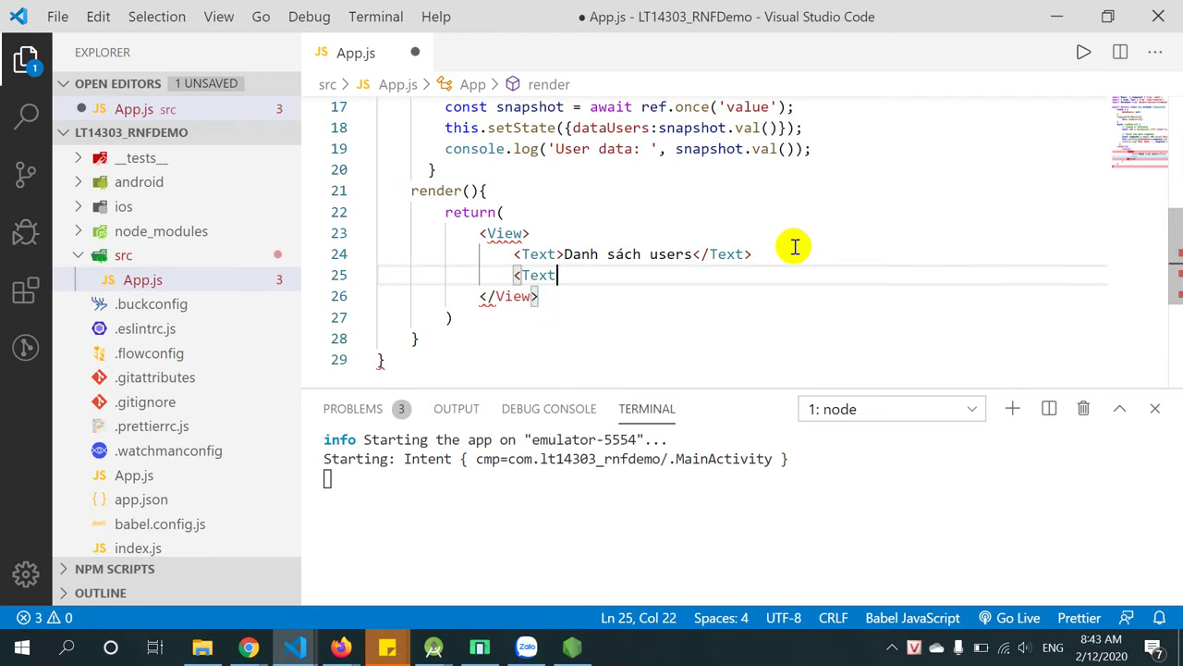
type("></Text>")
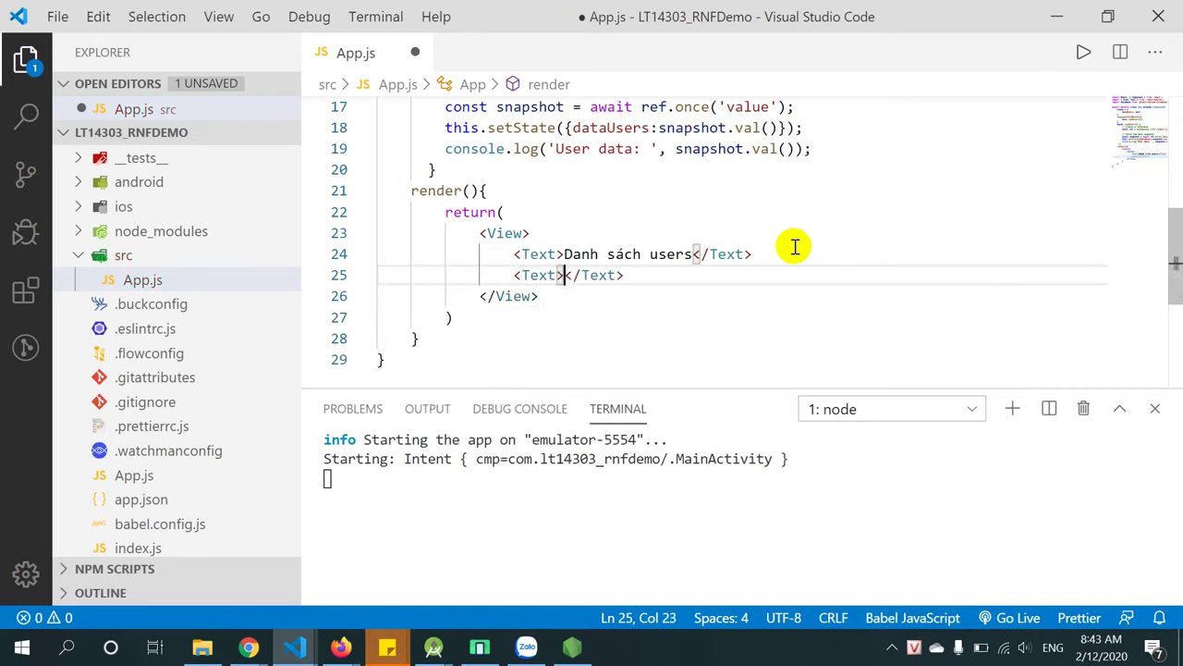